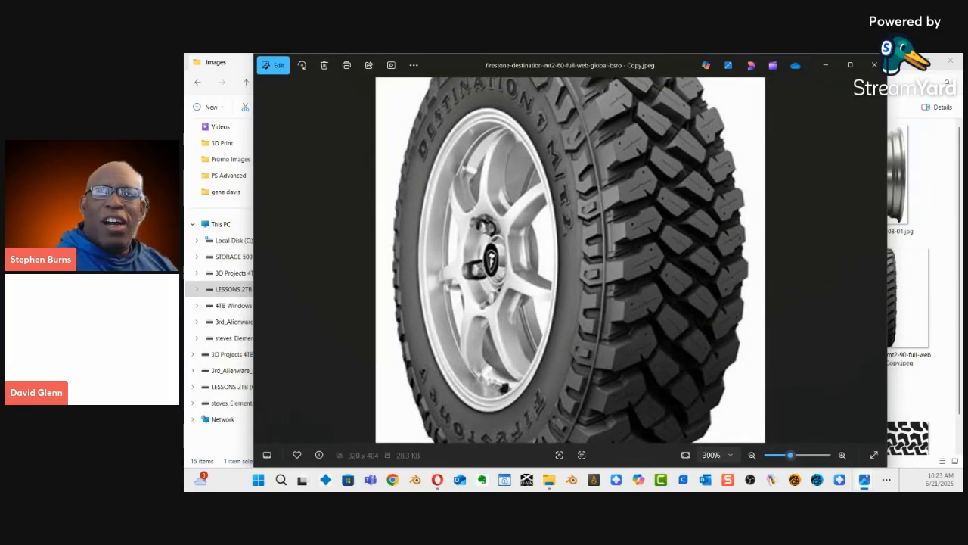
Enlarge the viewer to examine the angled Firestone Destination M/T2 tire photo, and clear the viewer away from the Images folder.
drag(555, 65, 592, 76)
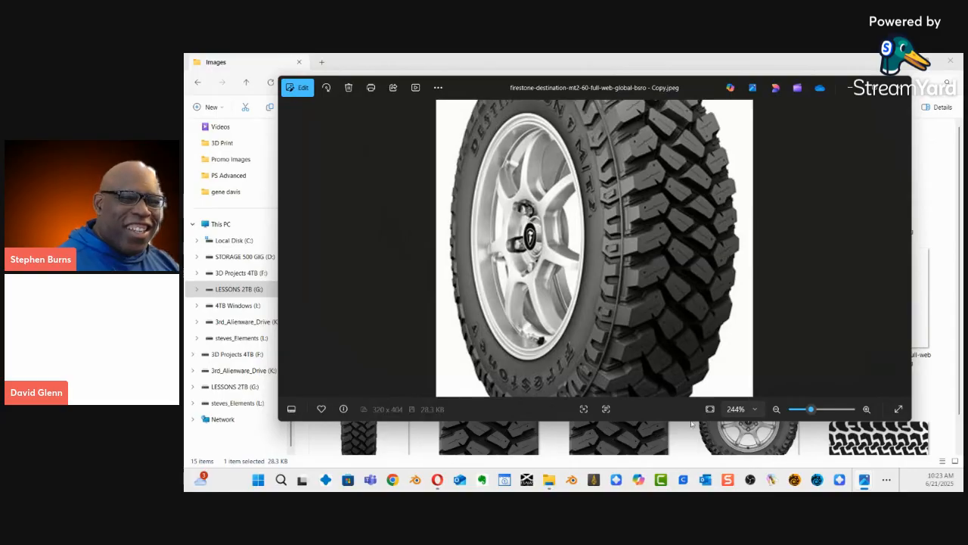
drag(689, 422, 692, 463)
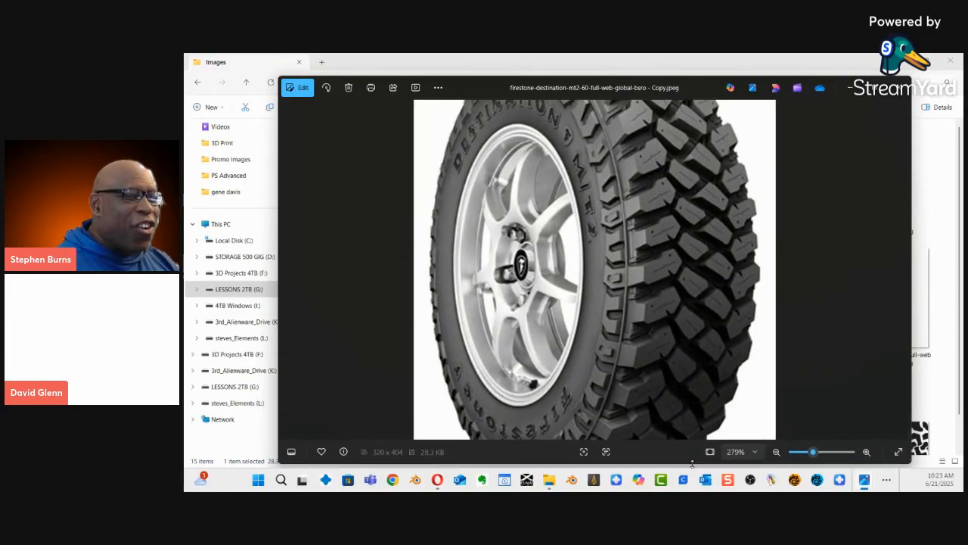
drag(603, 92, 962, 95)
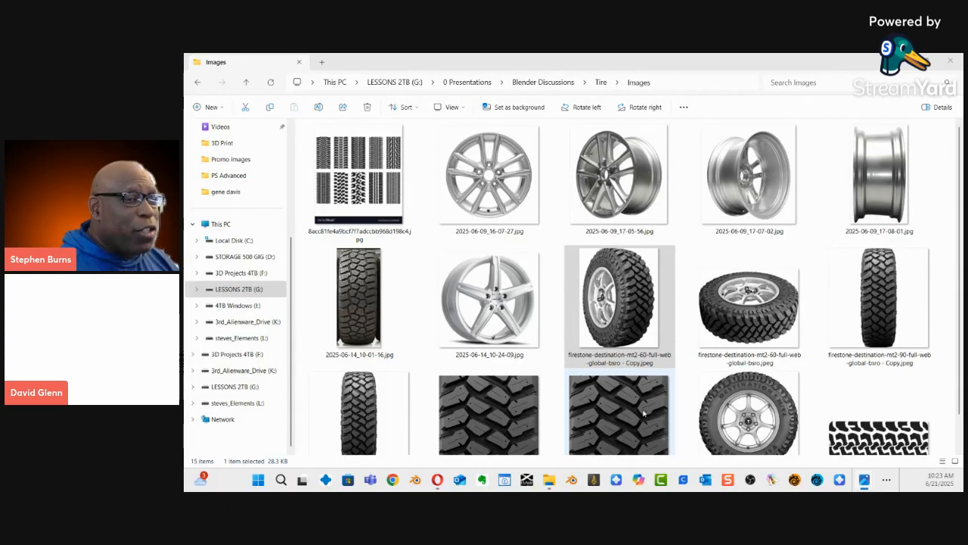
click(624, 369)
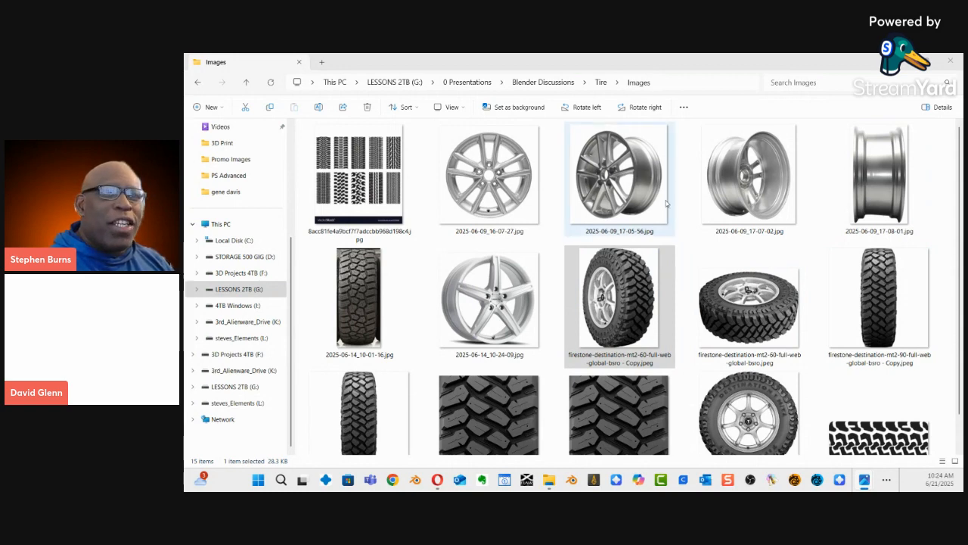
Open the wheel rim photo 2025-06-09_17-05-56.jpg for inspection, and return to the remaining reference pictures in the Images folder.
click(629, 180)
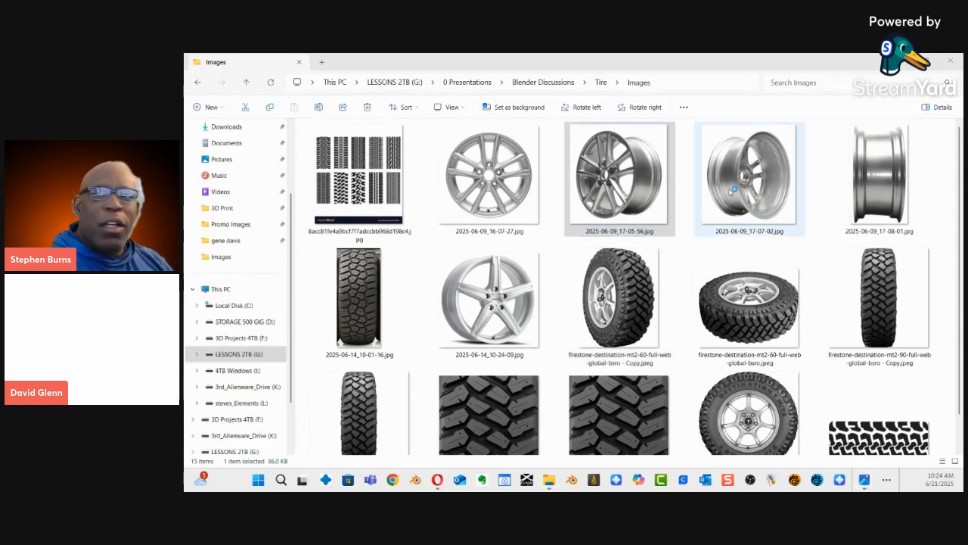
drag(505, 153, 466, 83)
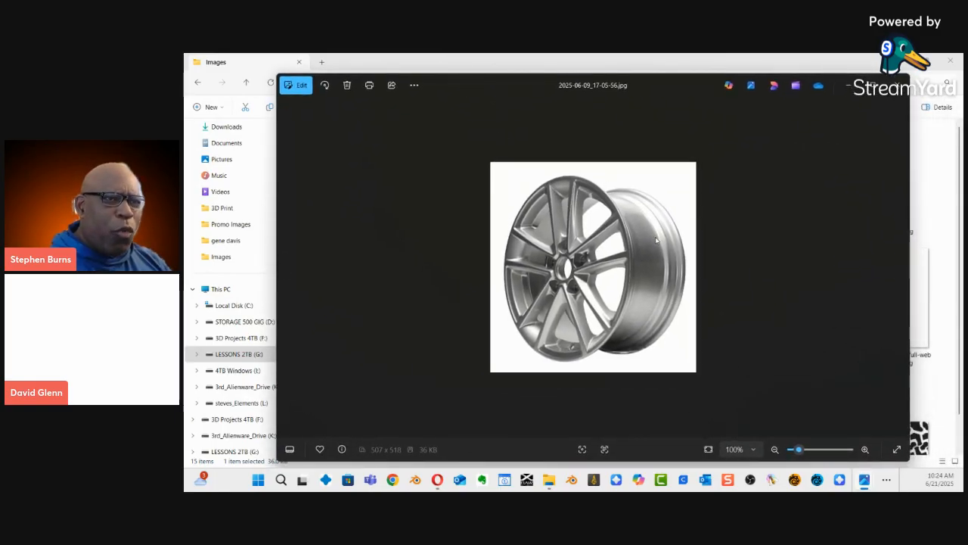
drag(557, 89, 967, 100)
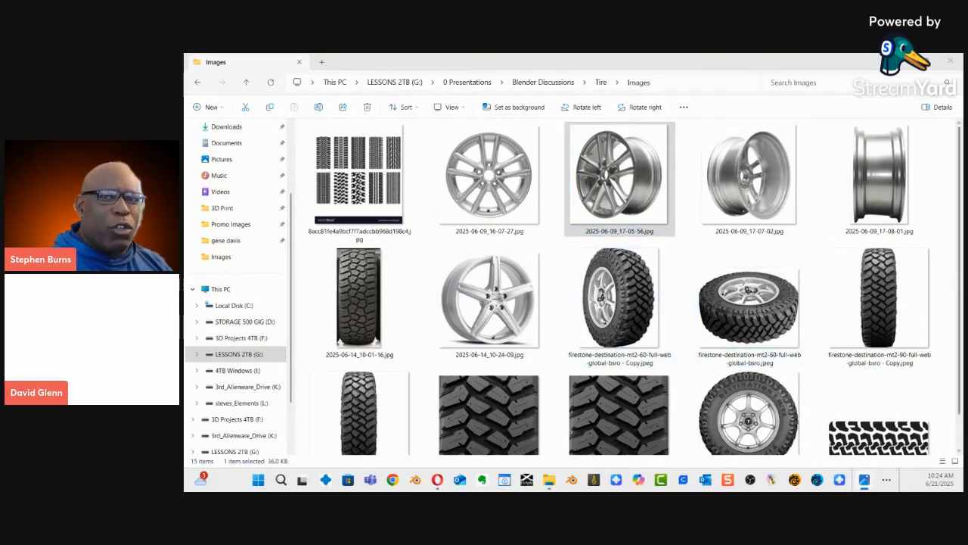
scroll(958, 267, down, 2)
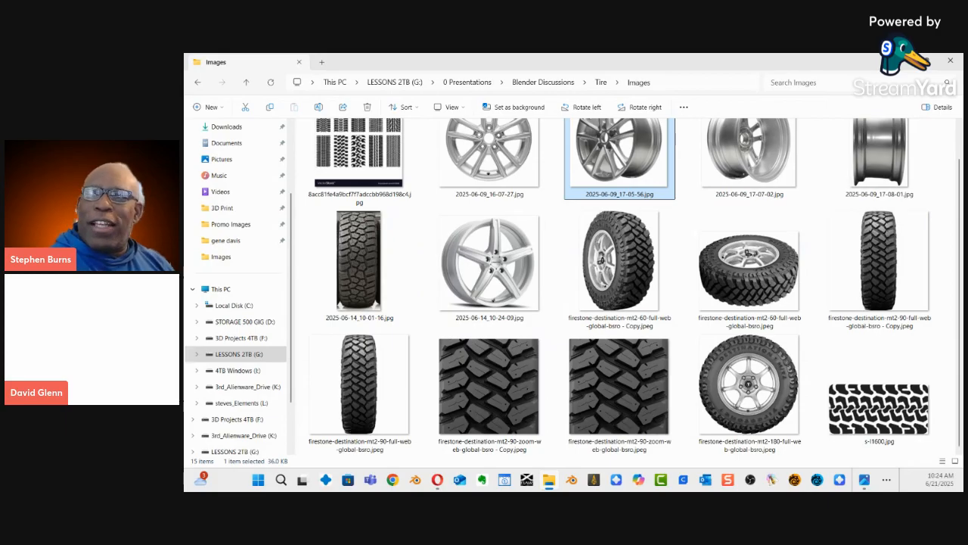
Switch to the Opera browser and open the Firestone Destination M/T2 bookmark from the Tires bookmark folder.
key(alt+Tab)
key(alt+Tab)
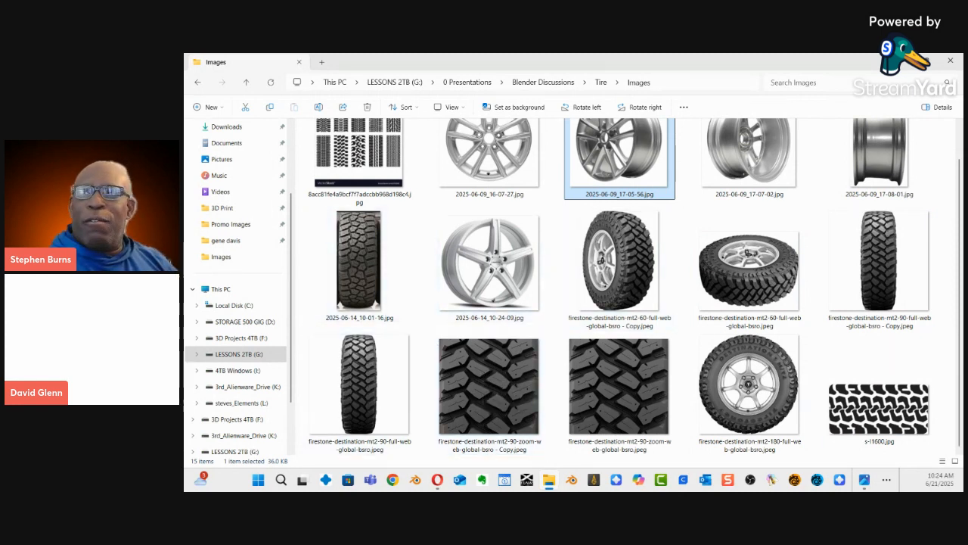
click(437, 480)
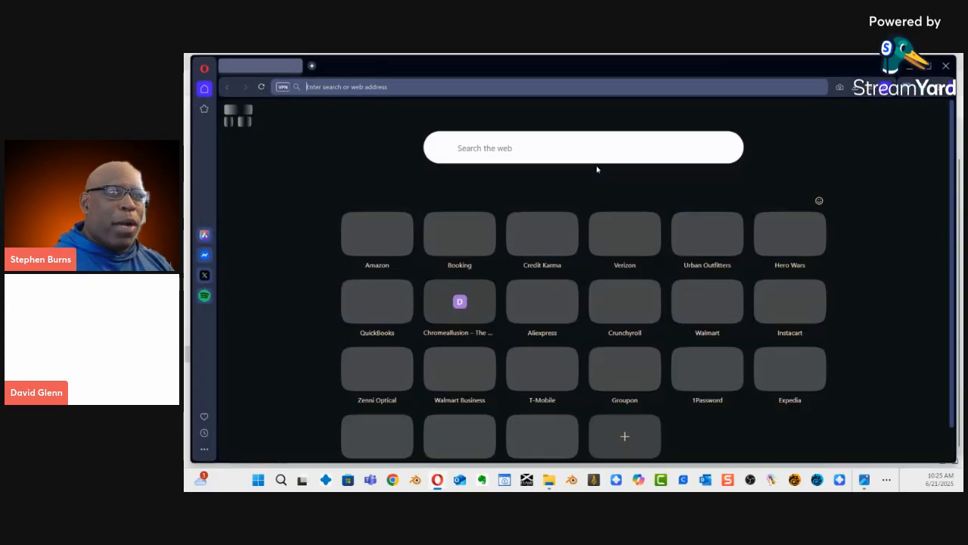
click(201, 418)
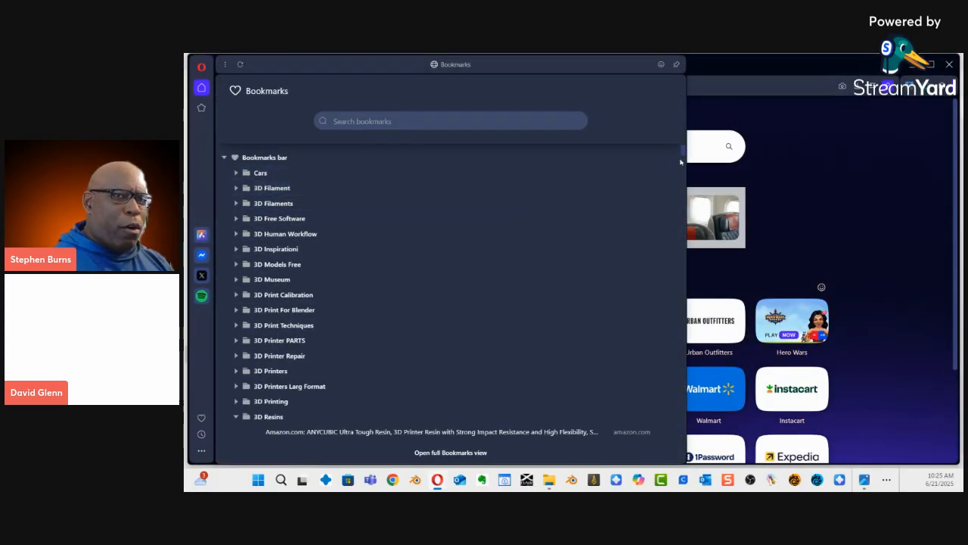
drag(683, 155, 700, 401)
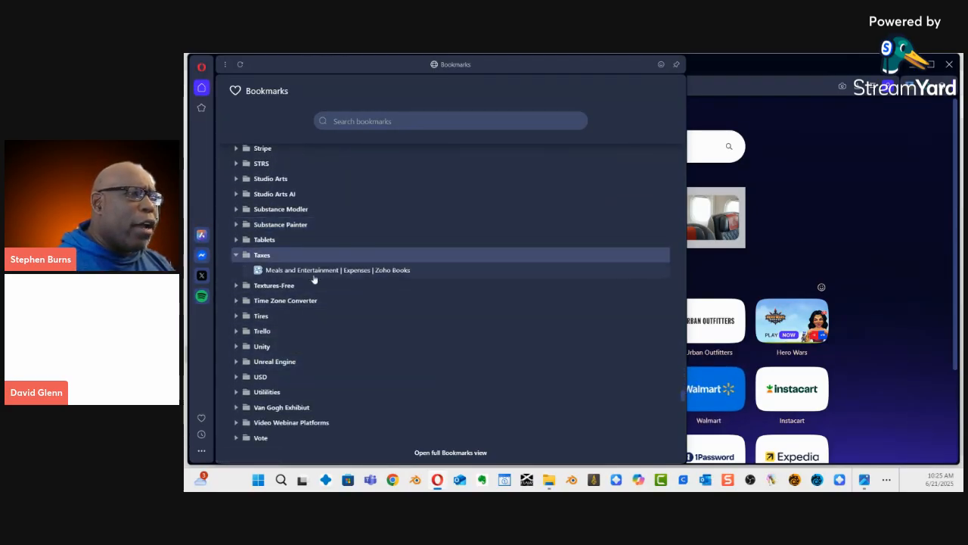
click(259, 316)
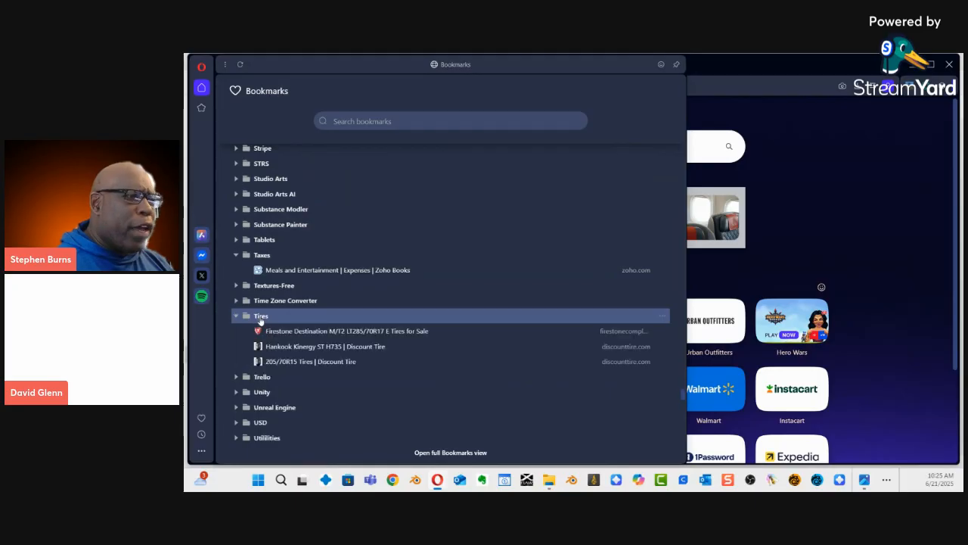
click(370, 333)
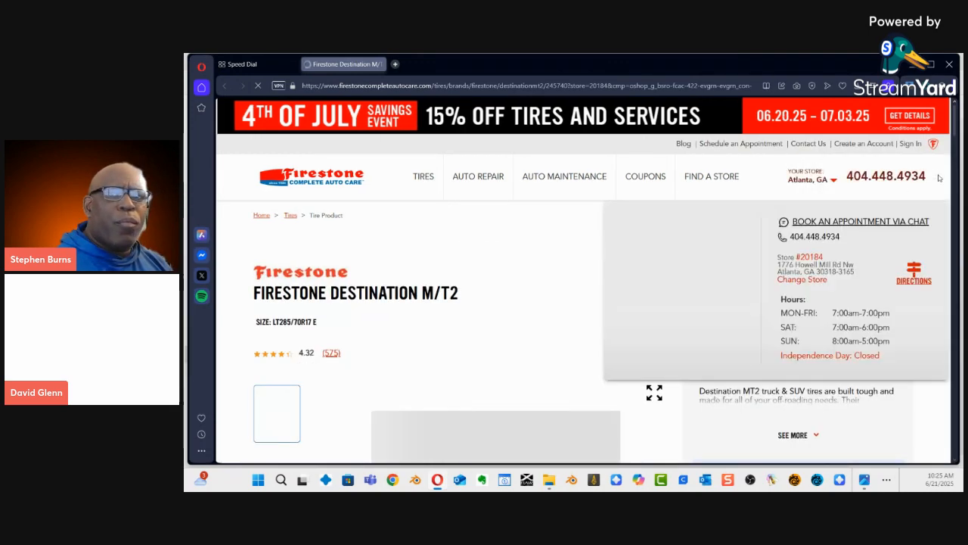
Browse the Firestone Destination M/T2 product photos through to the tread close-up and back to the angled view.
drag(955, 127, 951, 149)
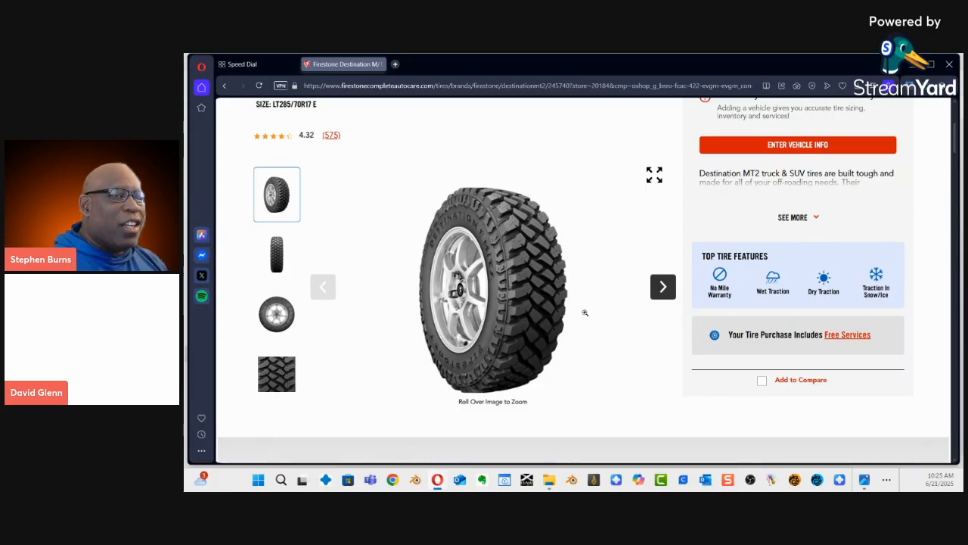
click(663, 288)
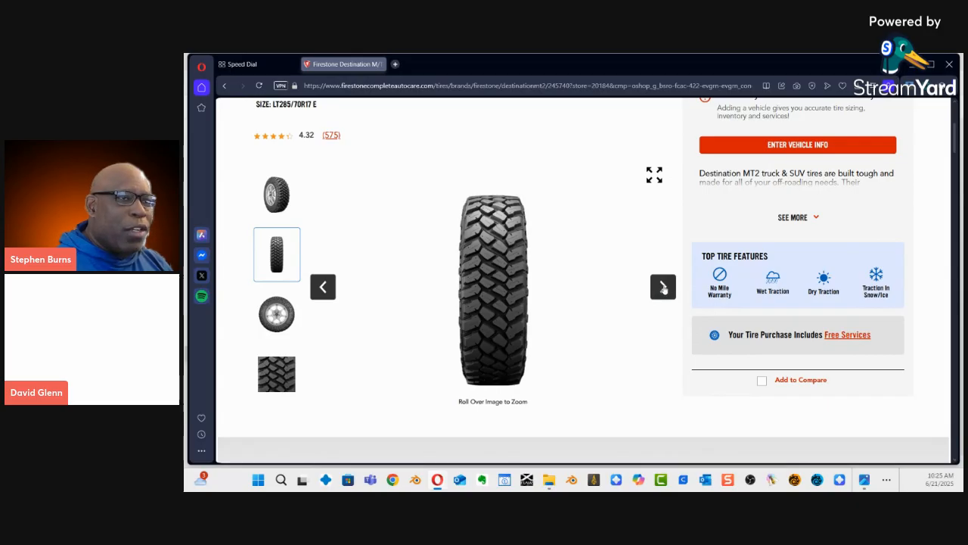
click(664, 289)
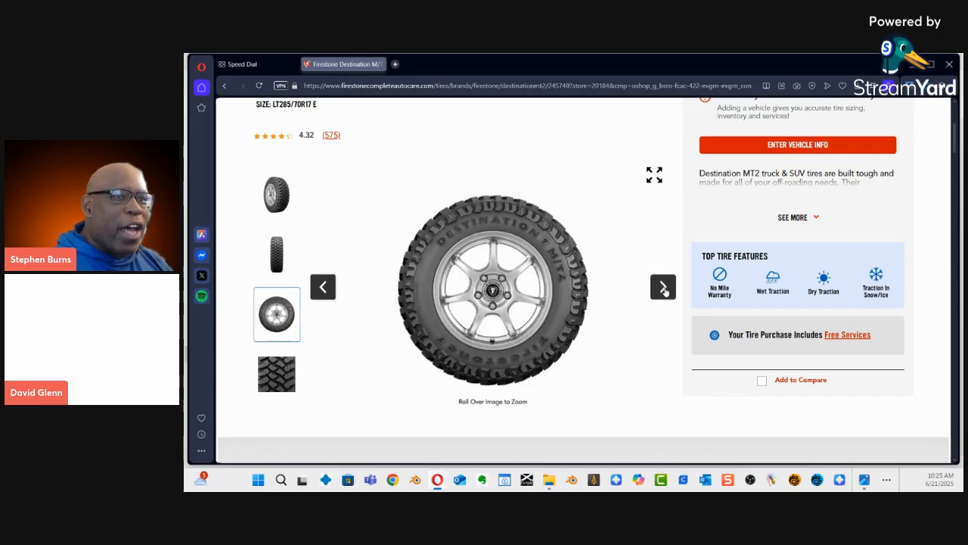
click(663, 289)
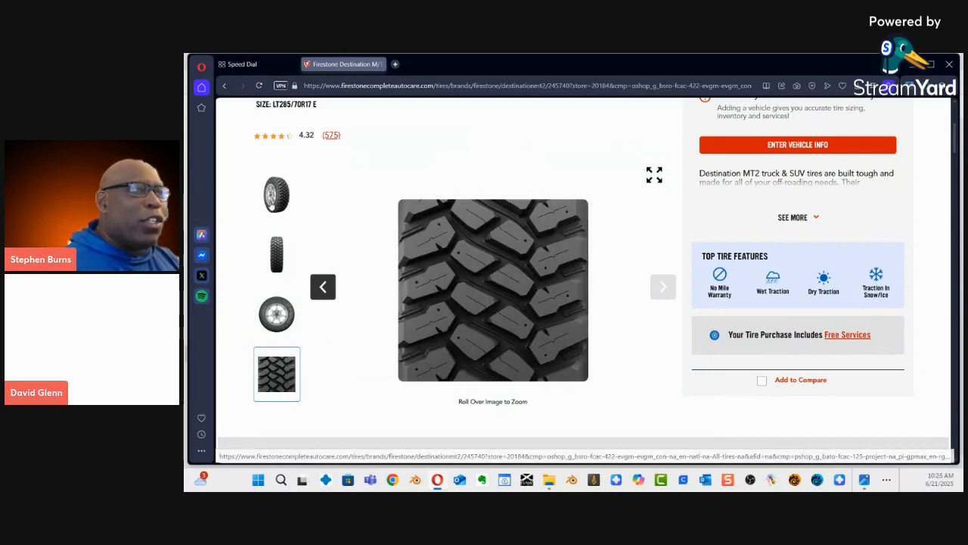
click(325, 291)
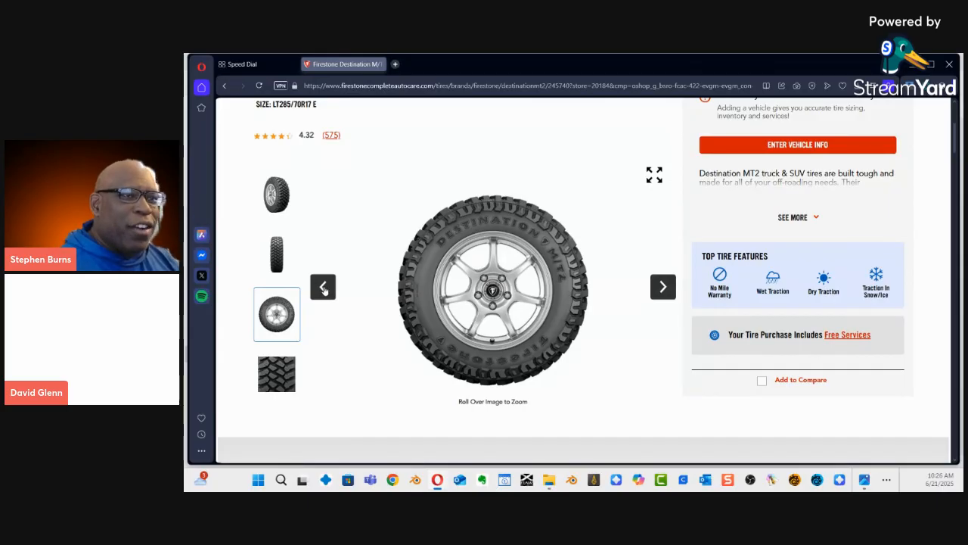
click(323, 288)
click(323, 289)
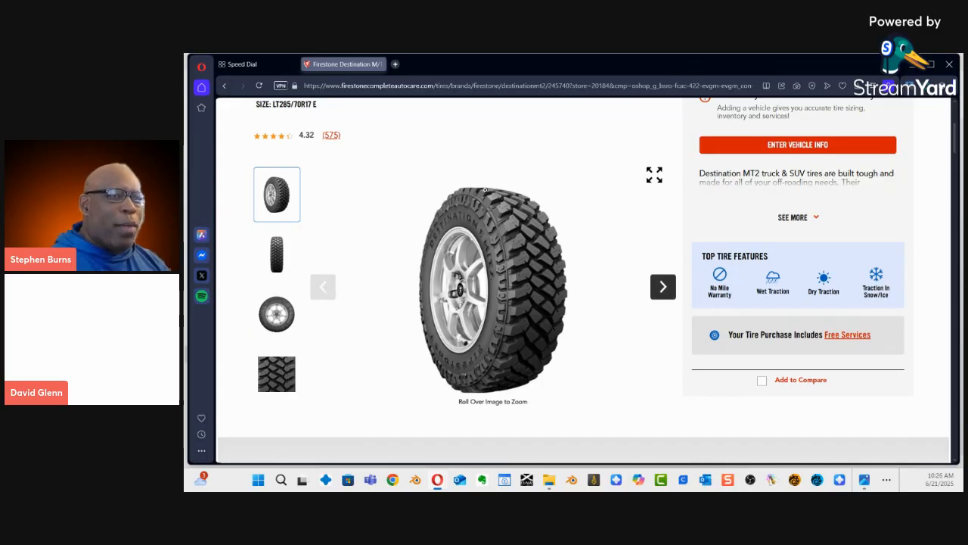
mouse_move(523, 296)
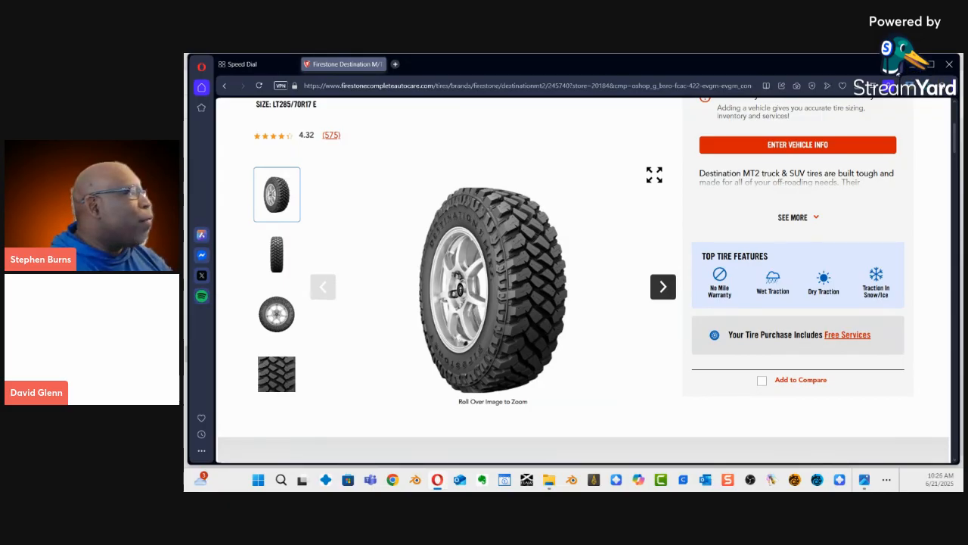
Switch back to File Explorer and review the saved tire and wheel pictures in the Images folder.
click(913, 72)
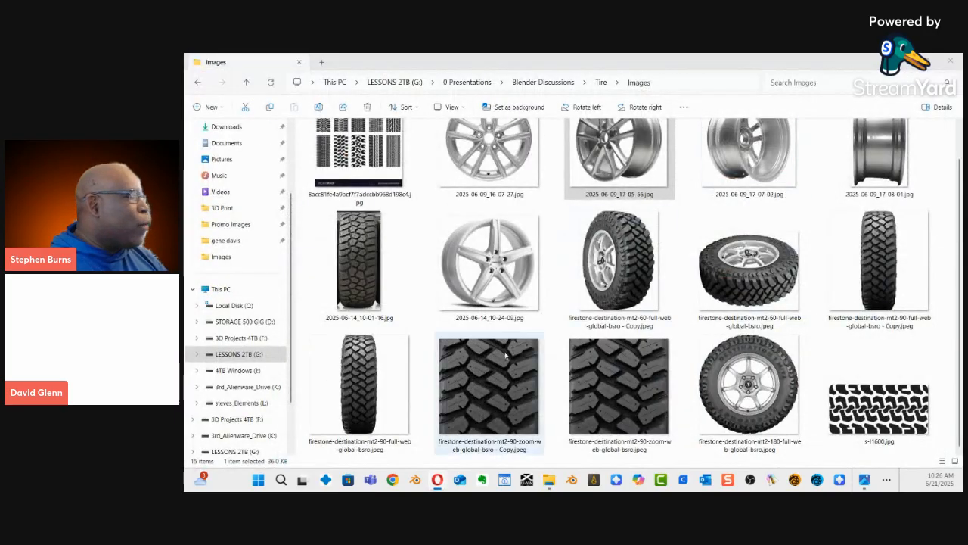
click(637, 342)
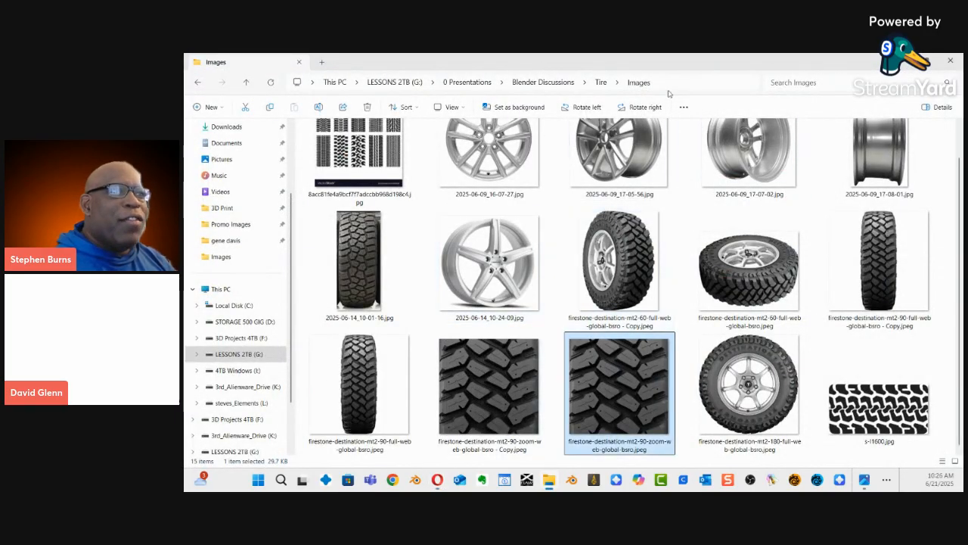
click(228, 357)
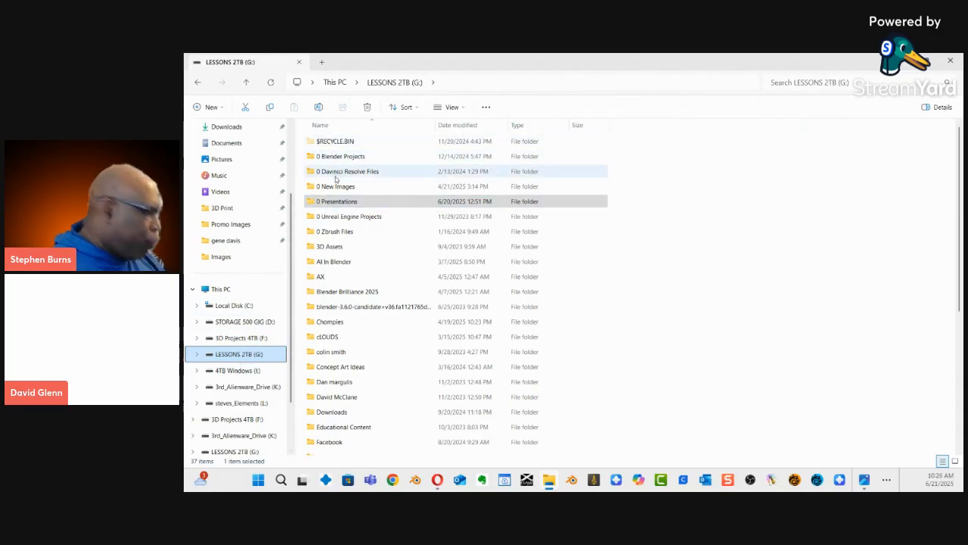
click(199, 82)
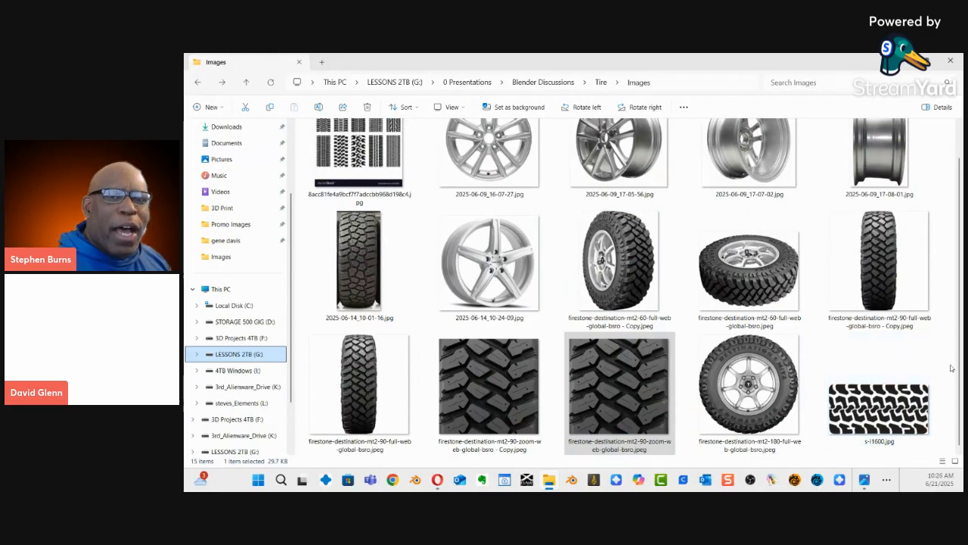
drag(958, 372, 956, 310)
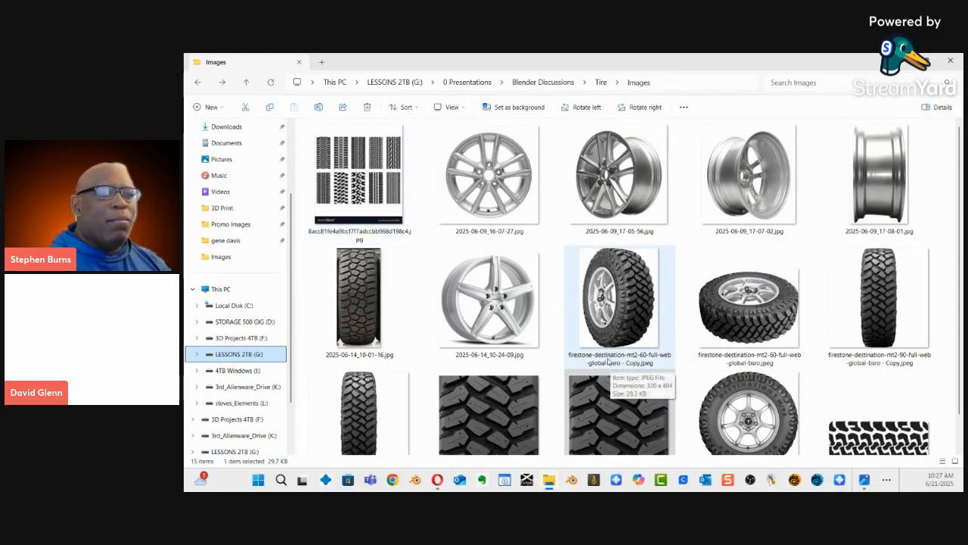
Create a new folder named "Images REFERENCE" inside the Tire folder.
click(603, 82)
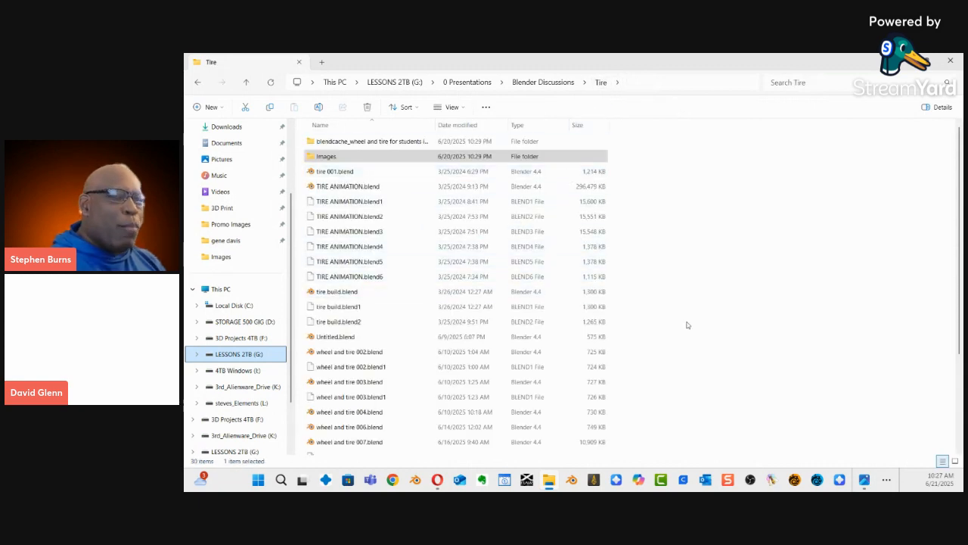
key(ctrl+shift+n)
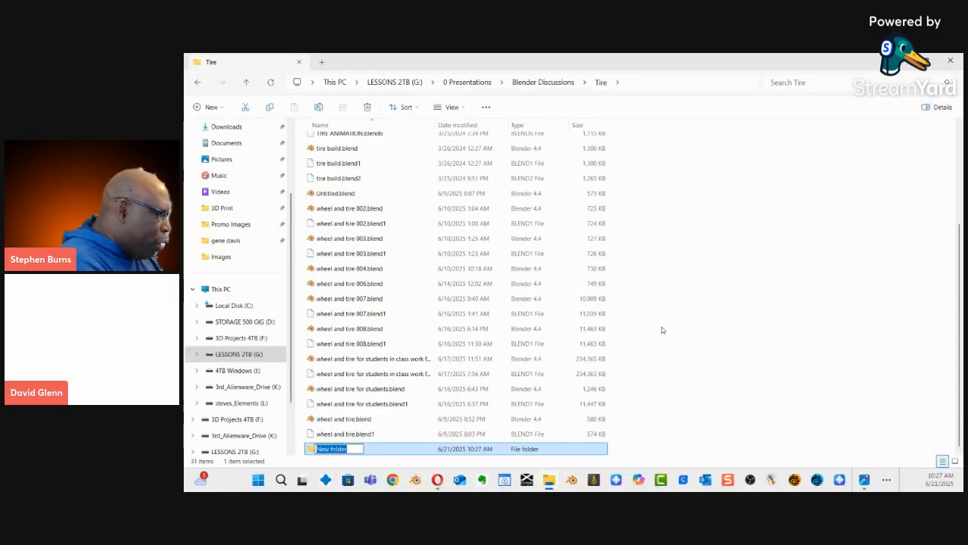
text(IMAG)
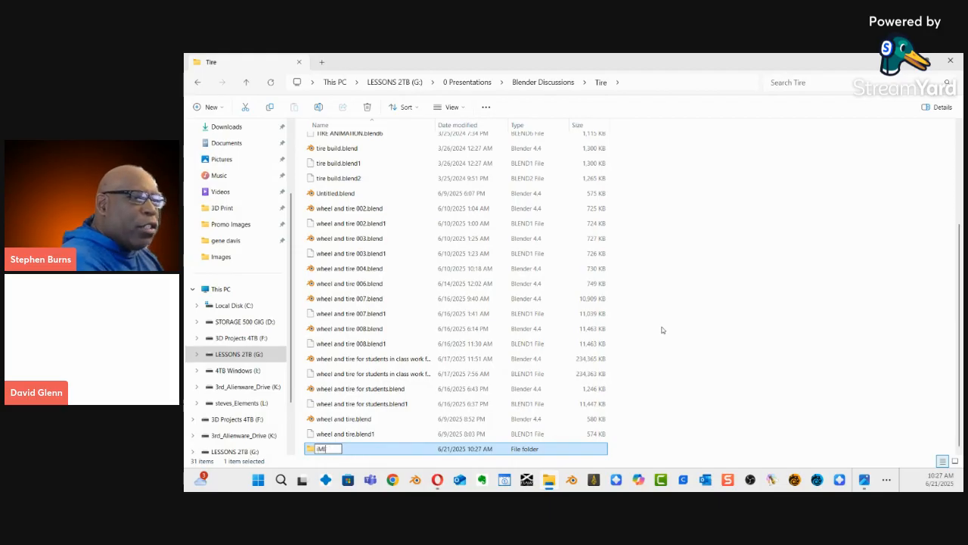
key(BackSpace)
key(BackSpace)
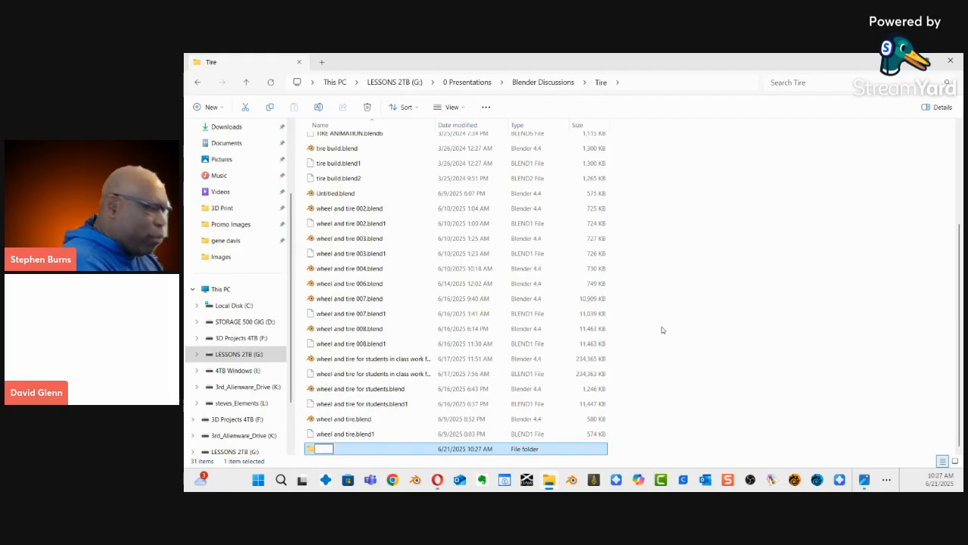
text(Images R)
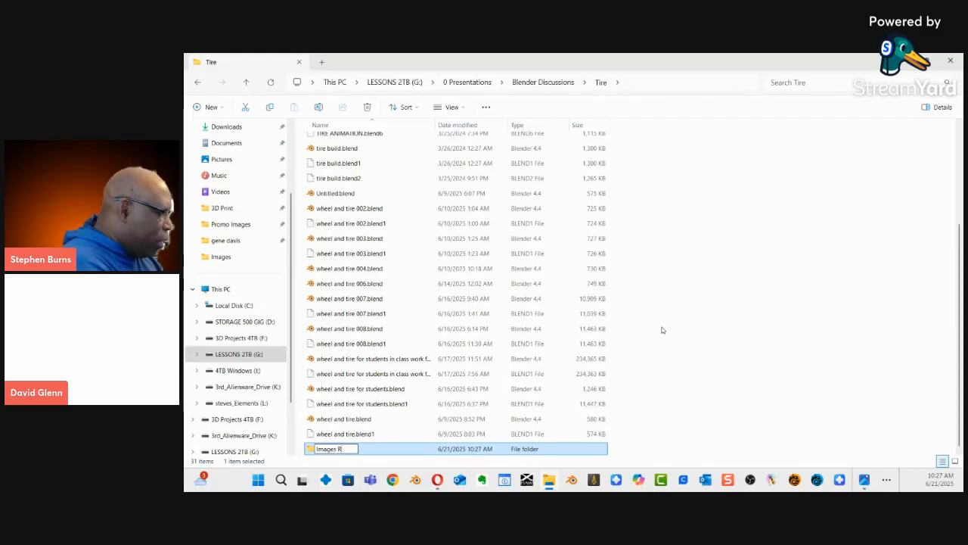
text(EFERENCE)
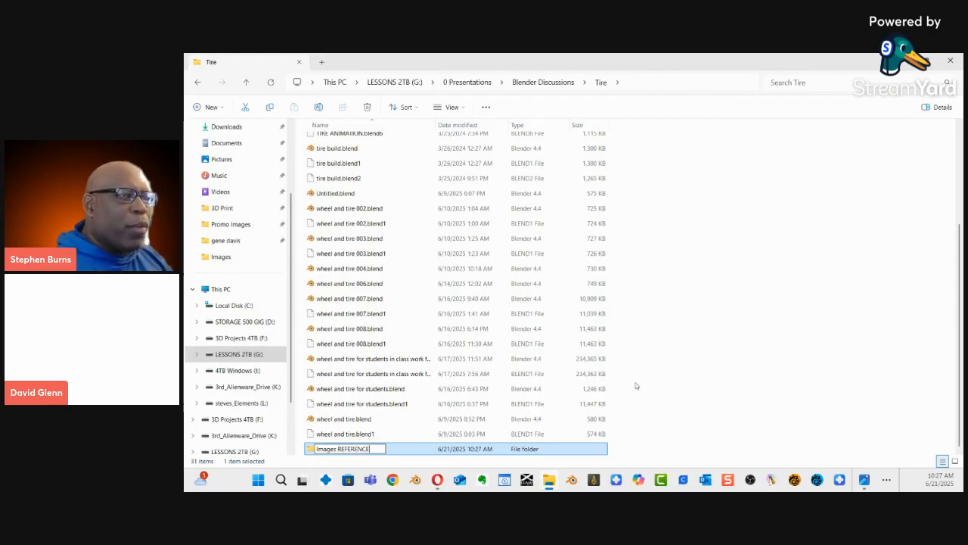
click(470, 421)
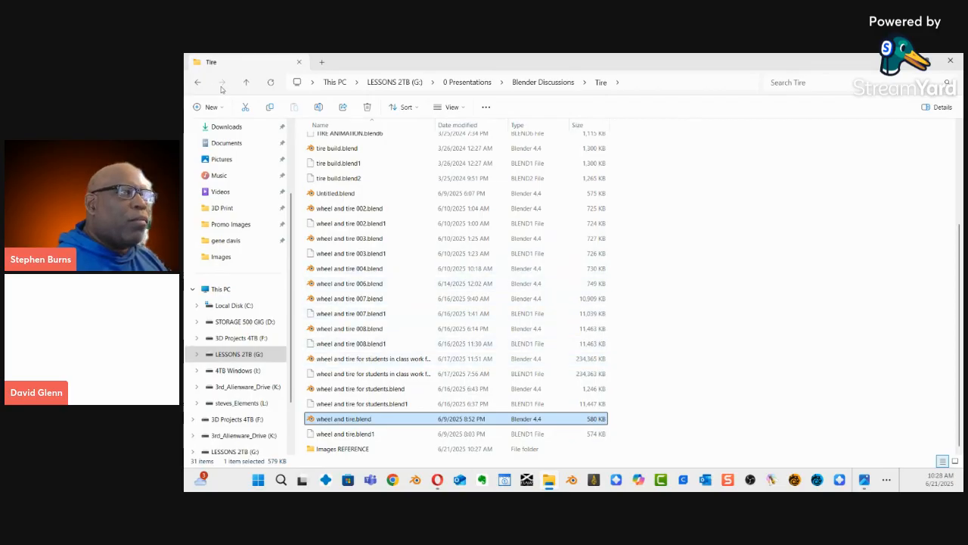
Return to the Images folder and look over its tire and wheel pictures.
click(198, 83)
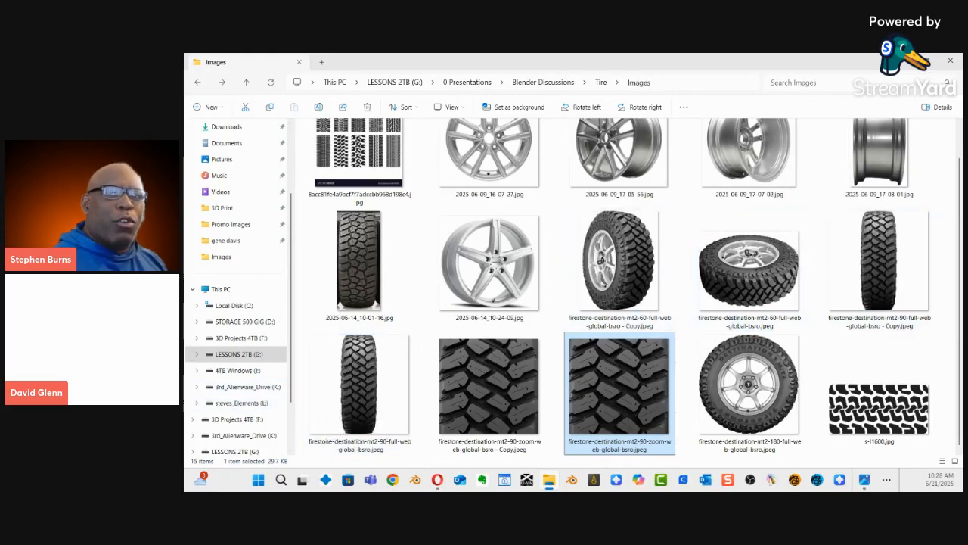
scroll(959, 242, up, 2)
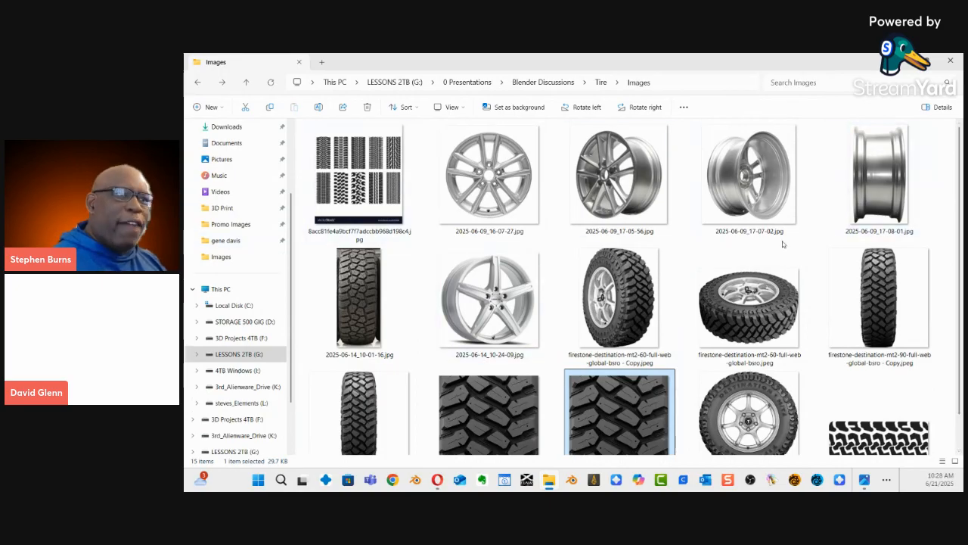
Open the tread-pattern sheet image, examine its tread designs enlarged, and return to the folder's pictures.
click(367, 198)
double_click(372, 198)
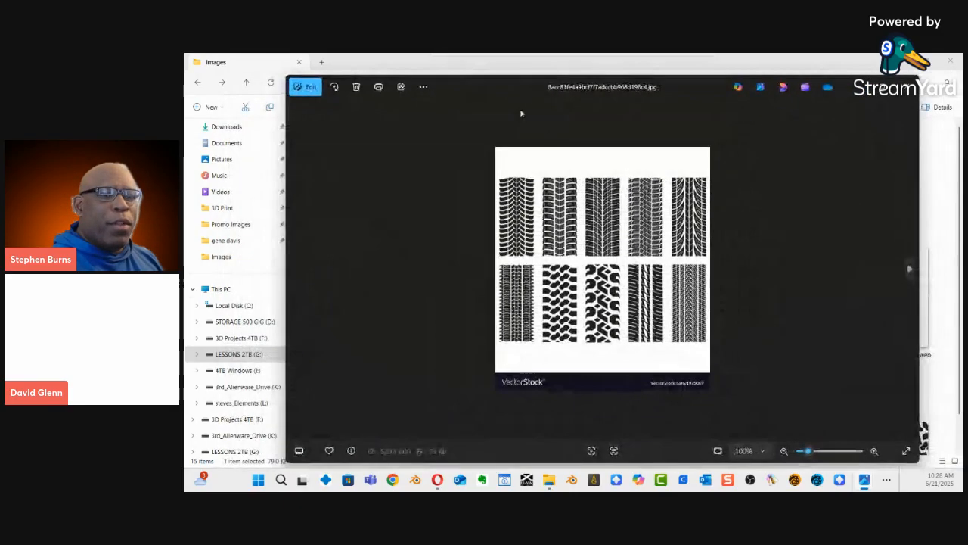
drag(812, 448, 824, 452)
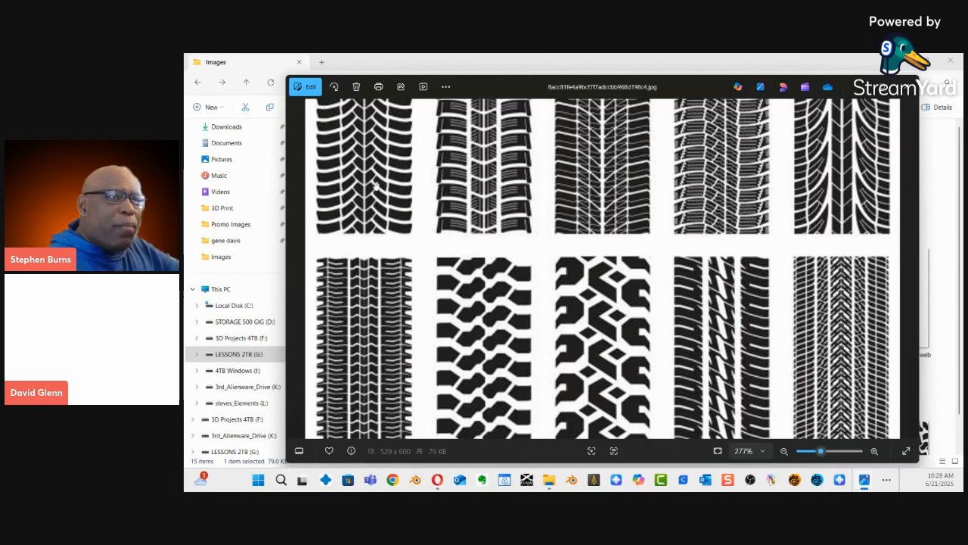
scroll(539, 276, up, 2)
drag(539, 276, 524, 248)
scroll(865, 181, down, 3)
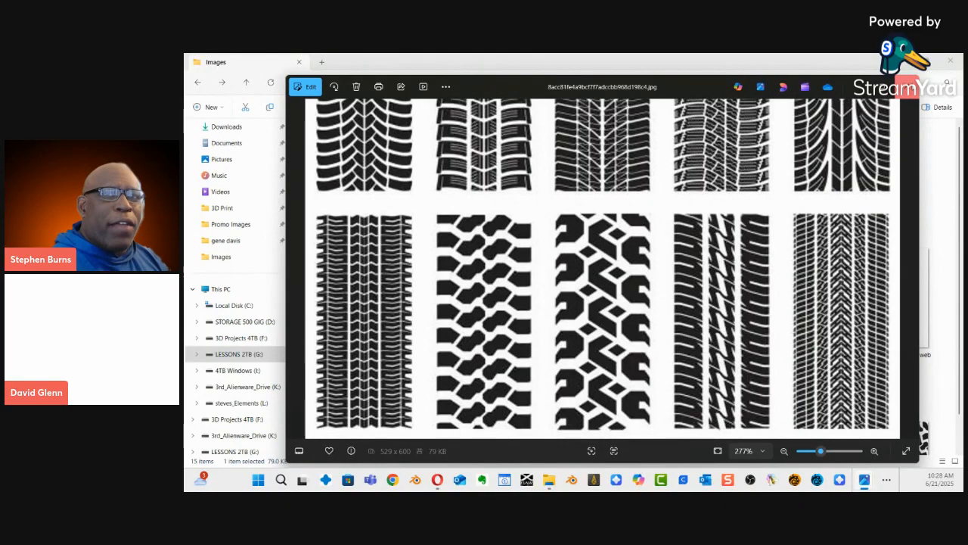
click(906, 86)
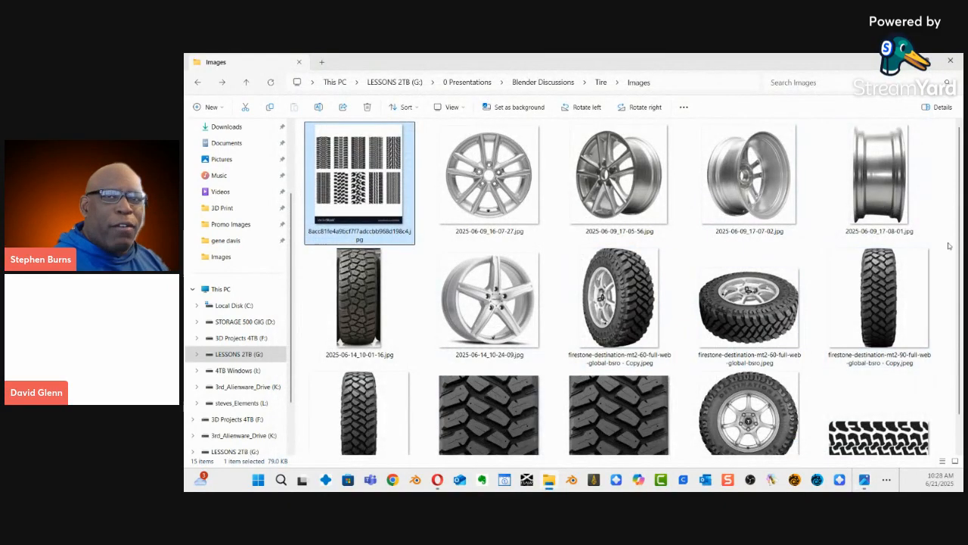
scroll(959, 227, down, 1)
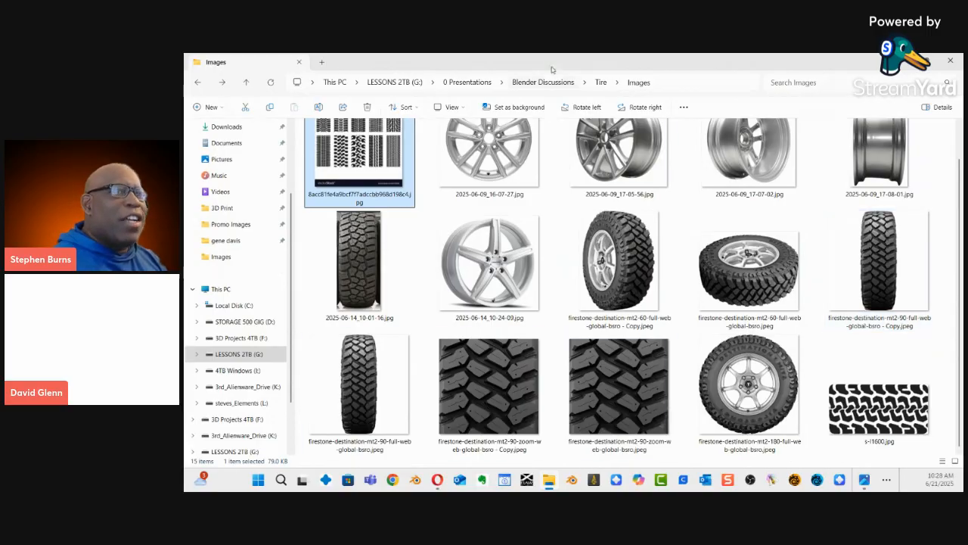
Switch to Blender and turn off X-ray to inspect the wheel and tire model as solid geometry.
drag(565, 66, 964, 250)
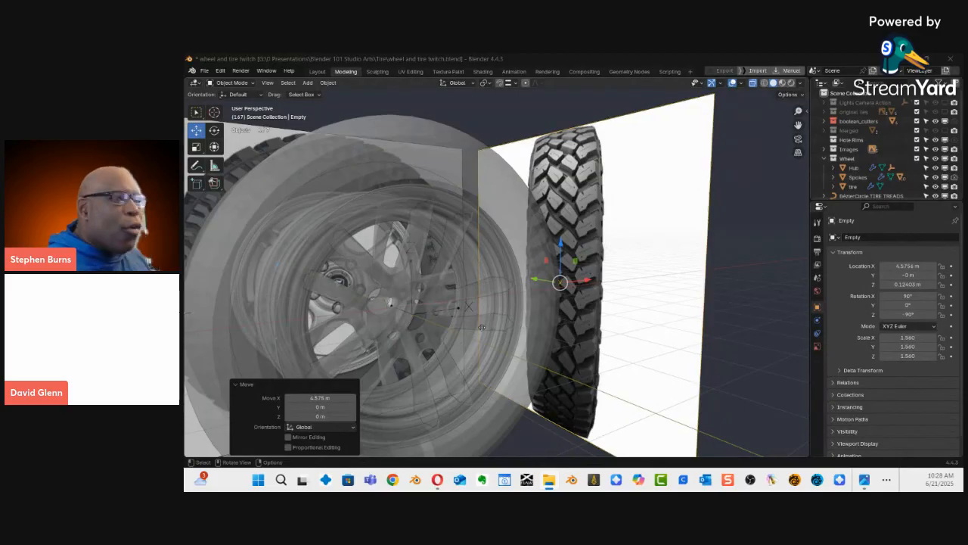
mouse_move(487, 325)
middle_down()
mouse_move(428, 291)
mouse_move(481, 279)
mouse_move(468, 263)
middle_up()
key(alt+z)
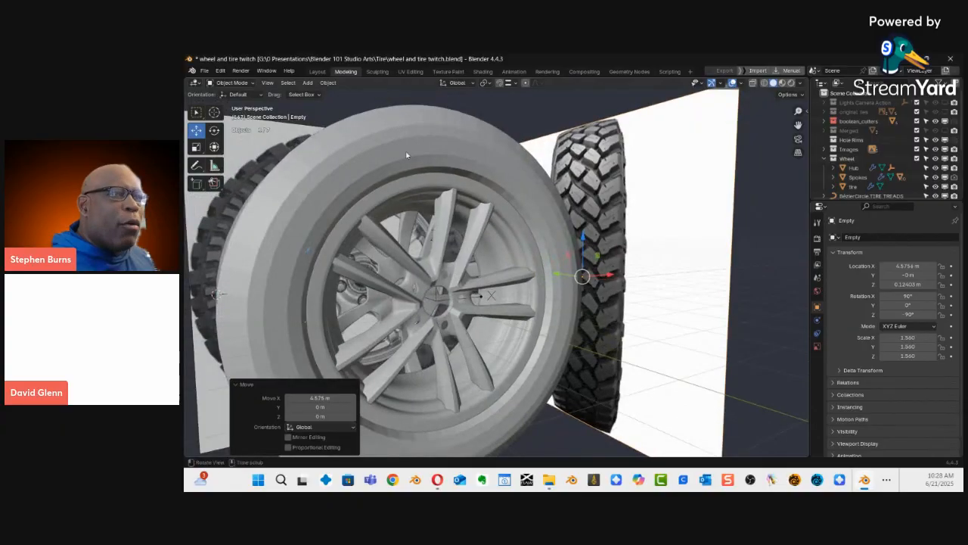
middle_drag(453, 156, 528, 239)
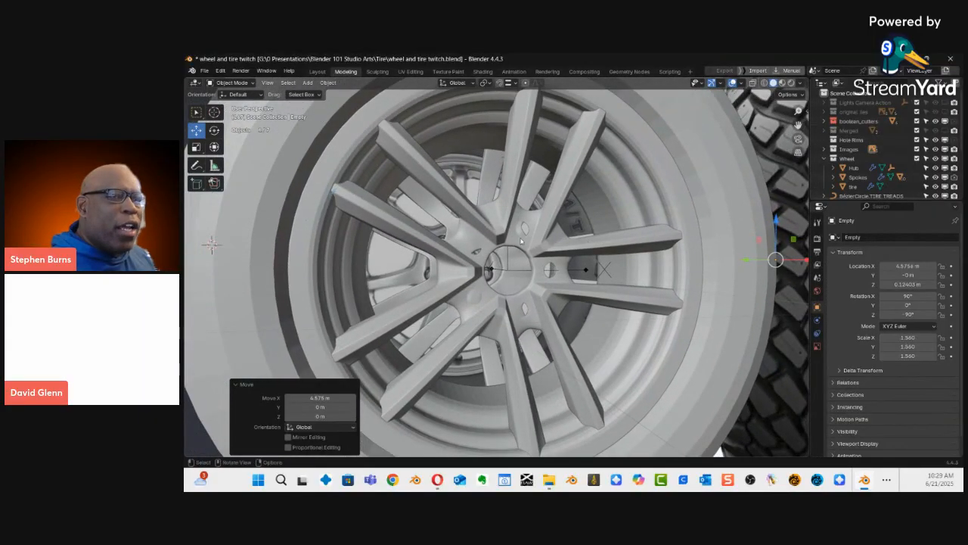
Select the wheel's Spokes object and collapse its Subdivision and first boolean_Cylinder modifier settings.
click(528, 239)
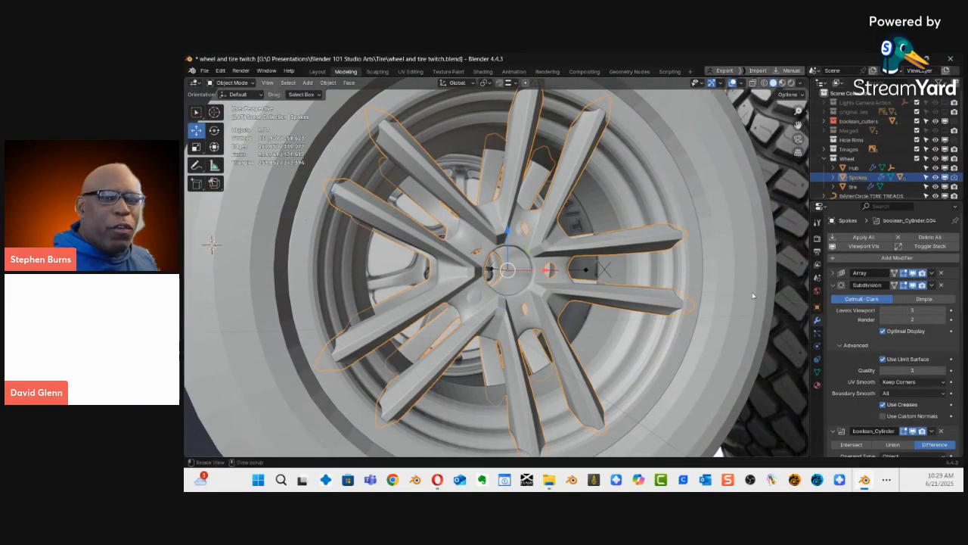
click(833, 285)
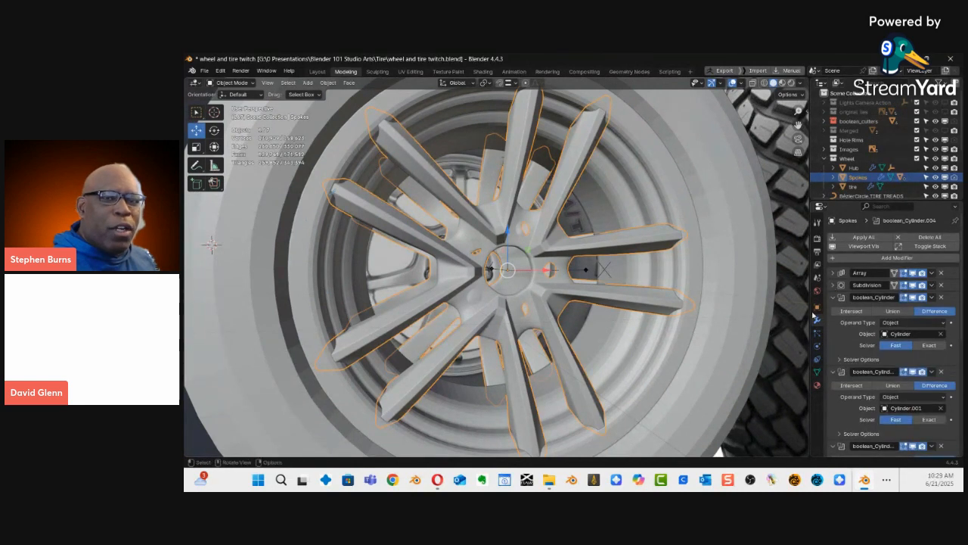
click(833, 297)
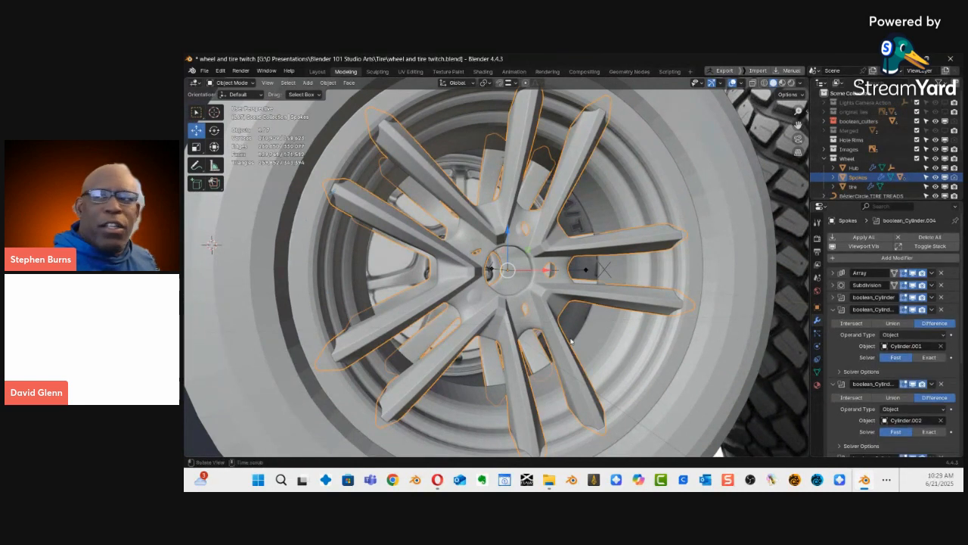
Return to the Images folder in File Explorer and examine the wheel photo 2025-06-09_16-07-27.jpg enlarged.
drag(962, 219, 407, 60)
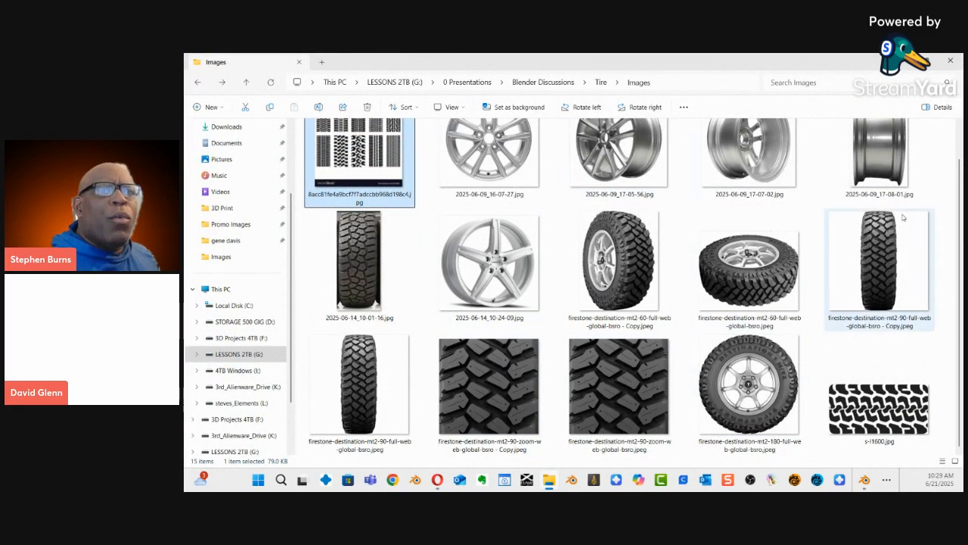
scroll(962, 220, up, 1)
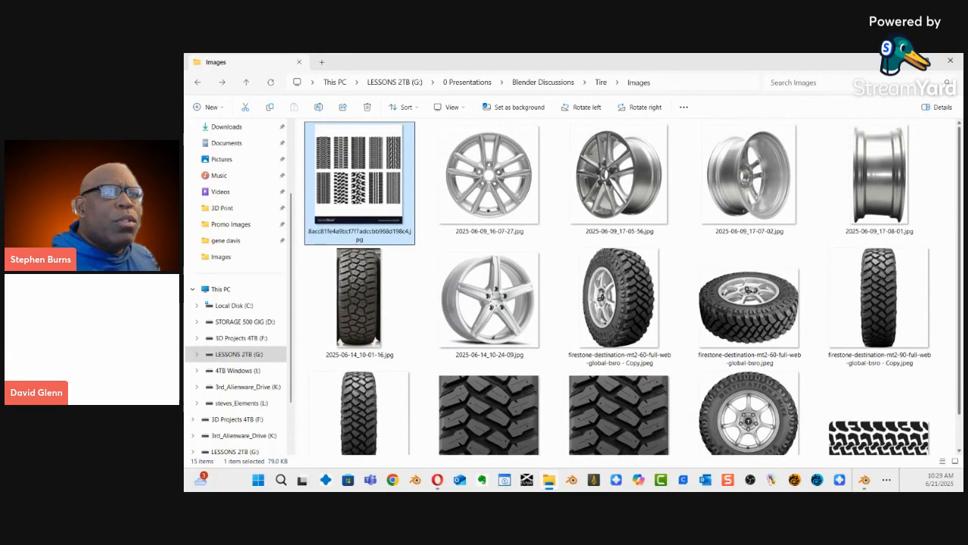
click(517, 196)
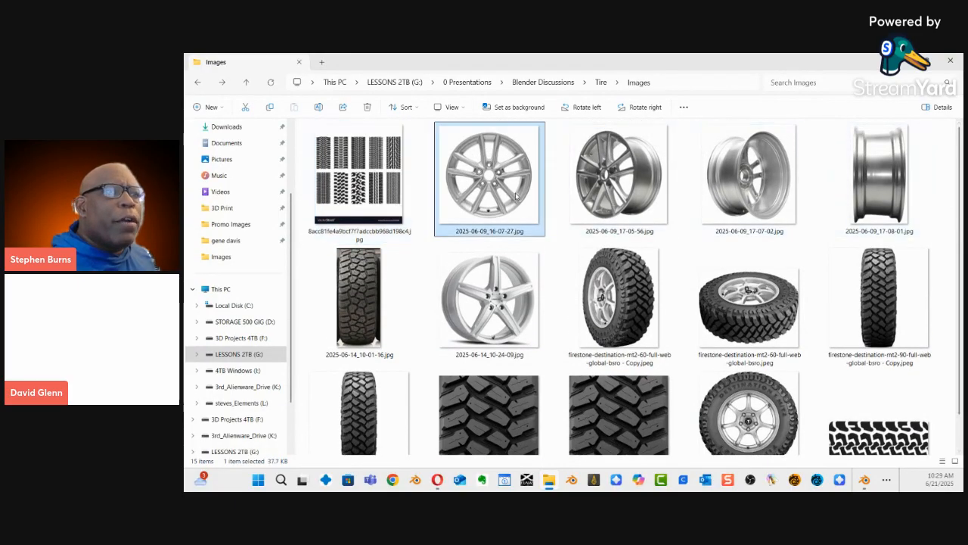
double_click(514, 199)
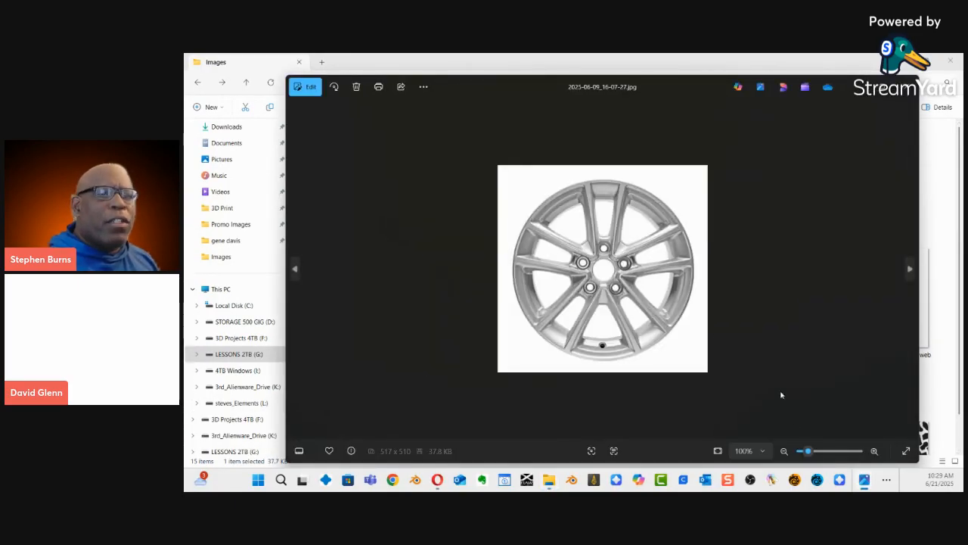
mouse_move(813, 453)
mouse_down()
mouse_move(823, 451)
mouse_move(813, 451)
mouse_up()
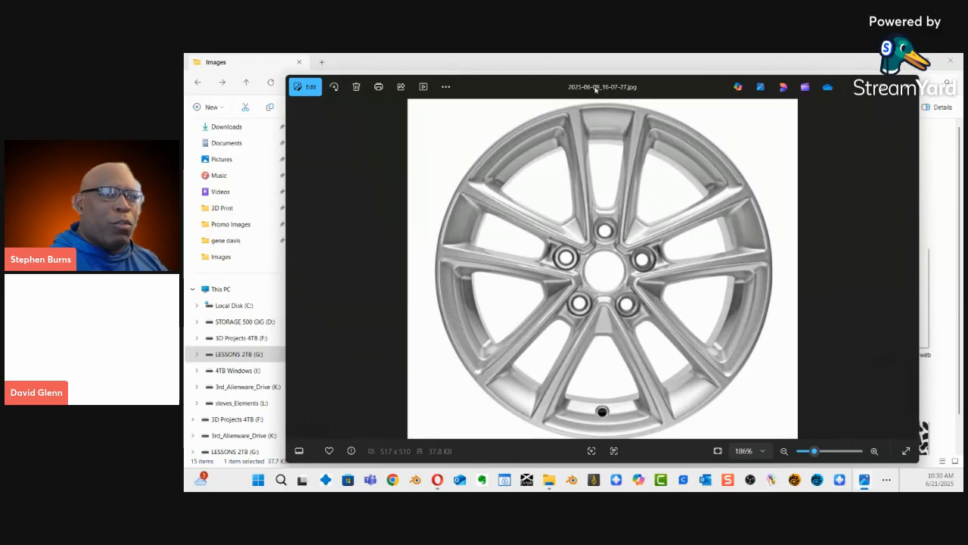
drag(594, 86, 963, 102)
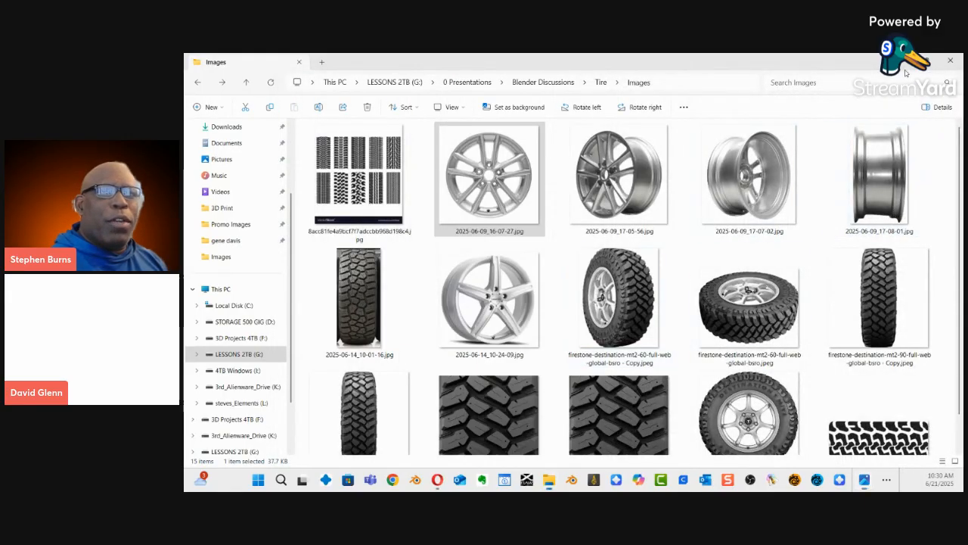
Switch back to Blender, view the wheel from the front, and select the Spokes object for a closer look at its center.
click(950, 60)
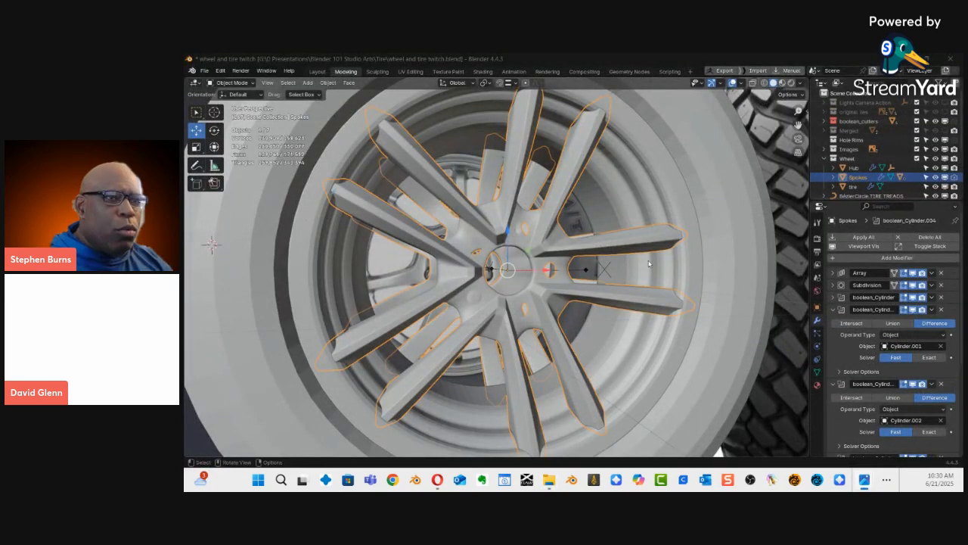
click(622, 266)
key(KP_1)
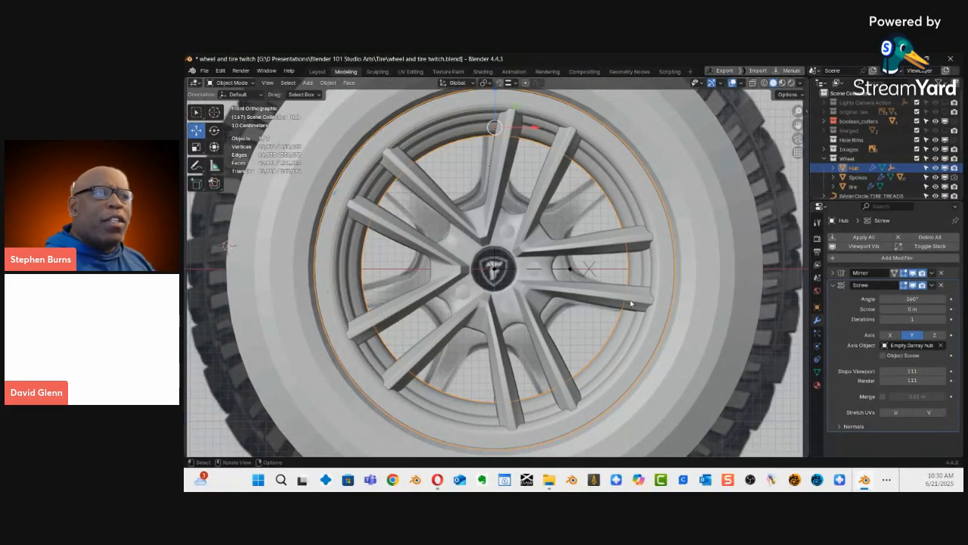
click(456, 268)
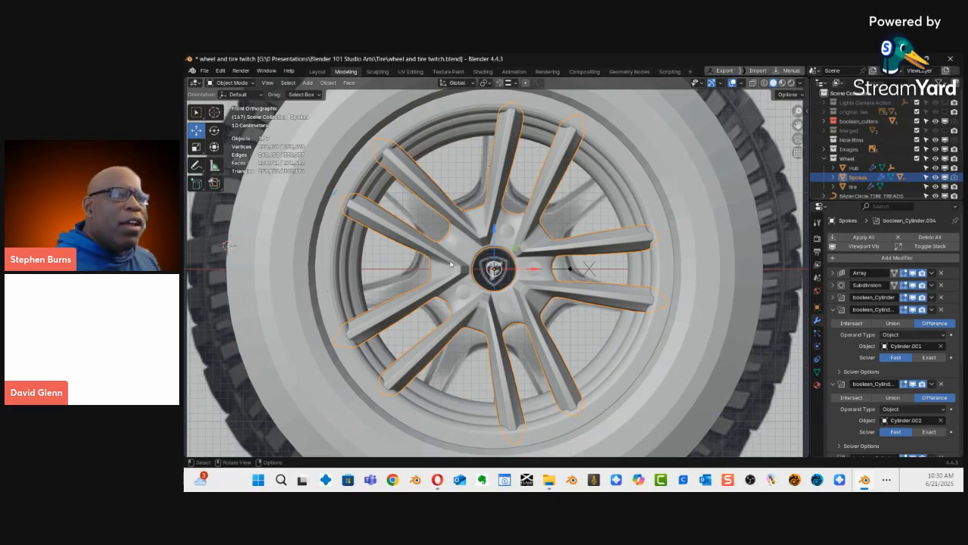
ctrl+middle_drag(464, 274, 547, 282)
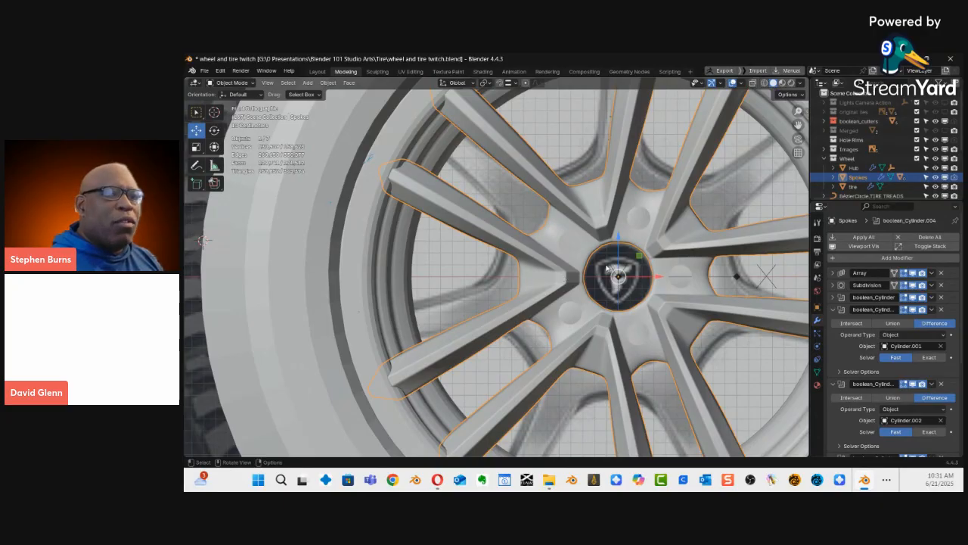
Collapse the settings of the remaining boolean modifiers on the Spokes object.
click(833, 310)
click(834, 322)
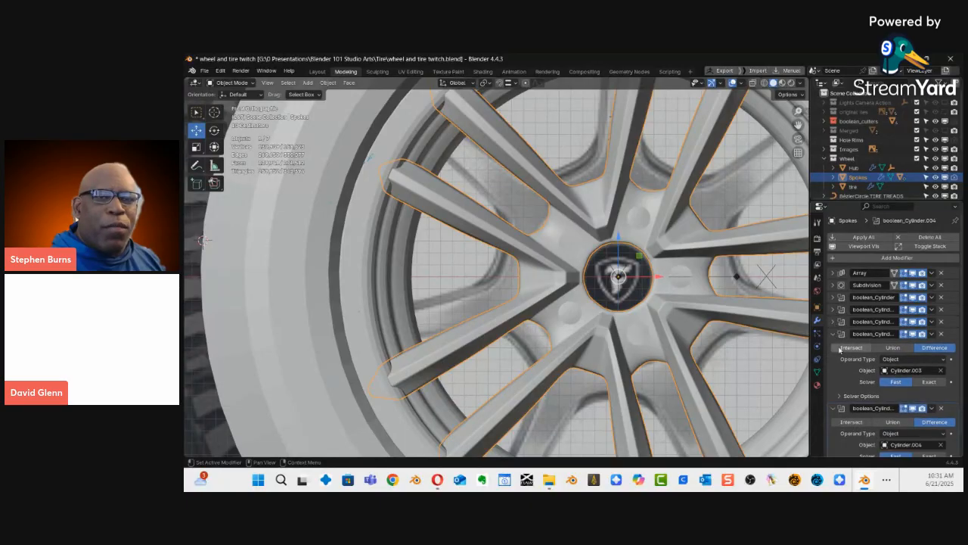
click(833, 336)
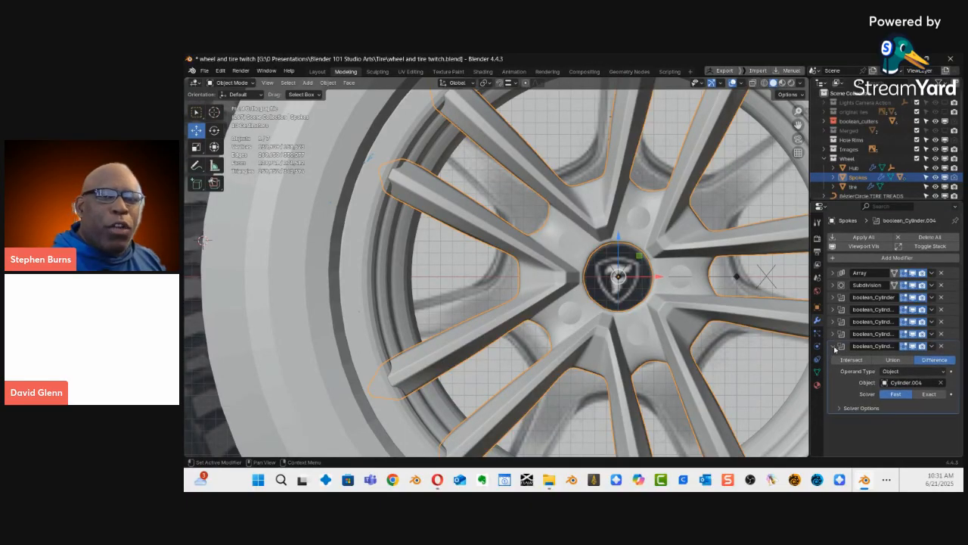
click(833, 346)
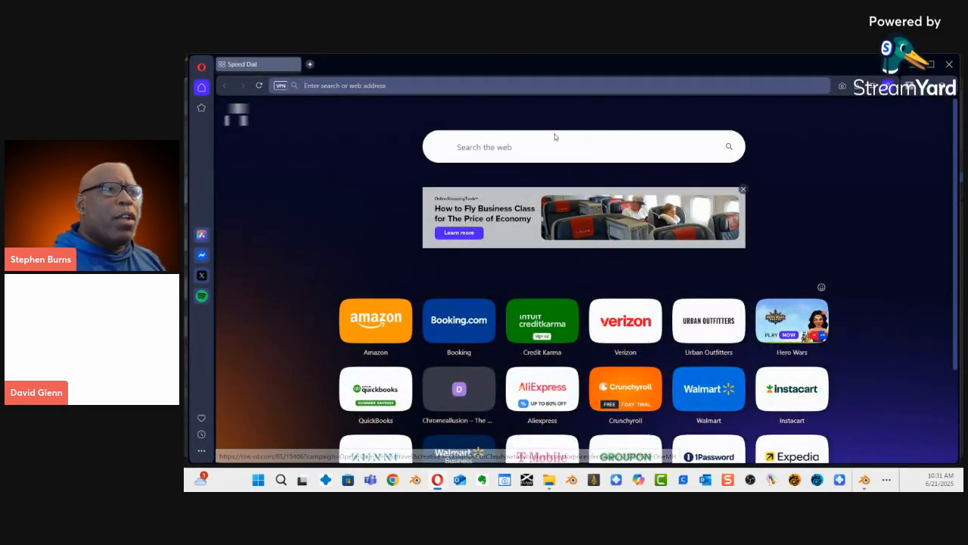
Open YouTube in the Opera browser and pause the explosion VFX tutorial.
click(465, 91)
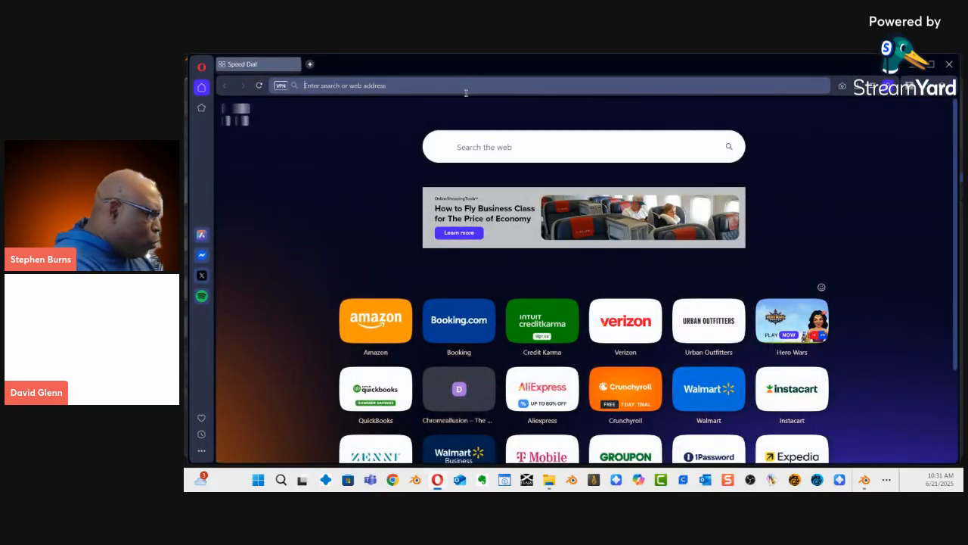
text(YOUT)
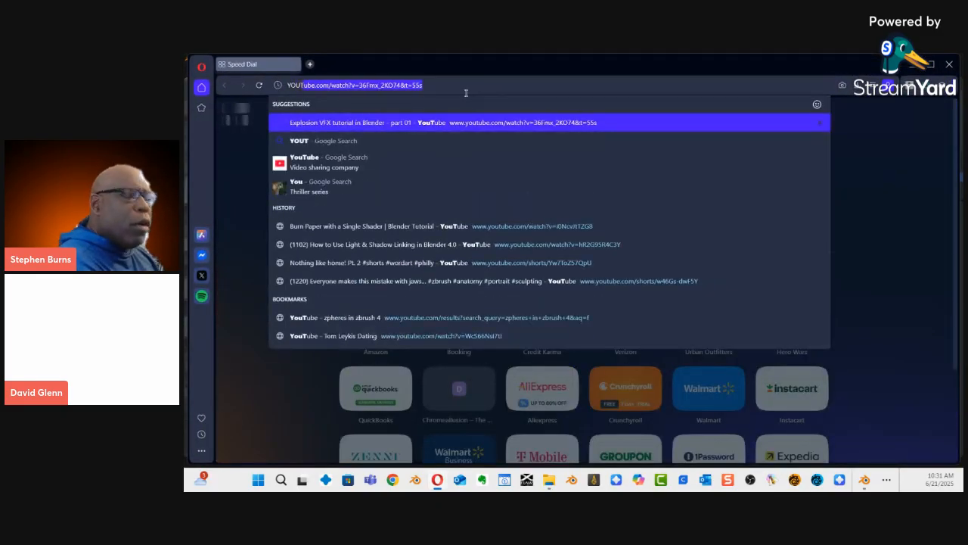
key(Return)
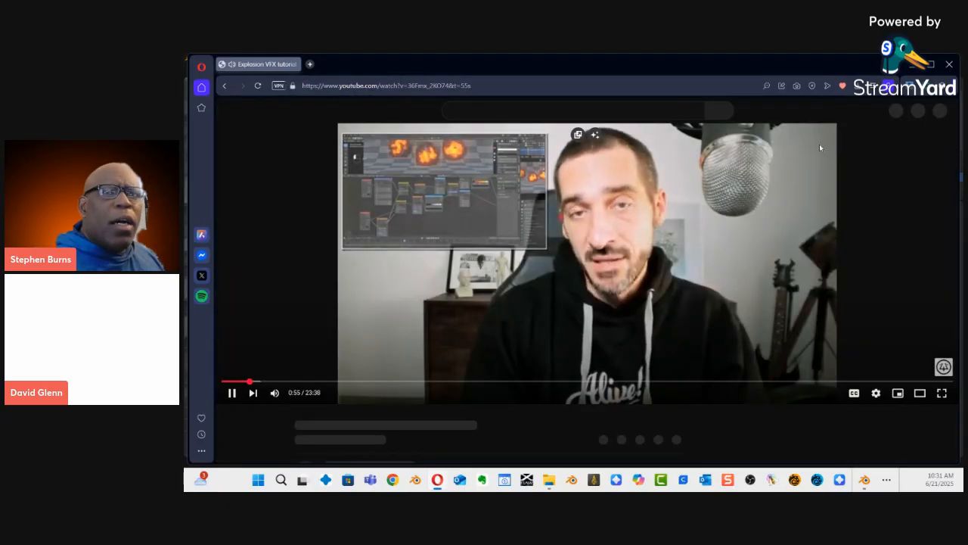
click(710, 326)
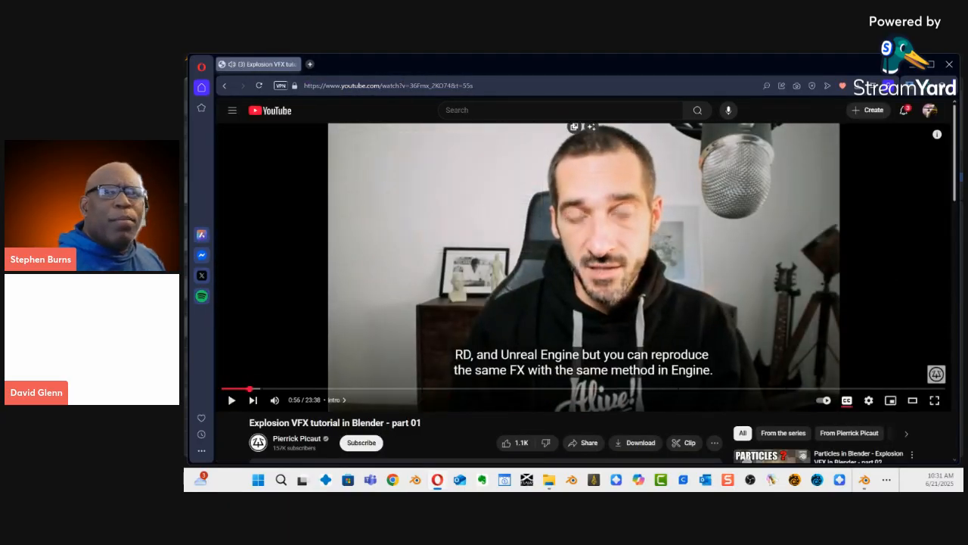
Open the account's own YouTube channel page, Blender 3D Users.
click(930, 111)
click(930, 111)
click(929, 112)
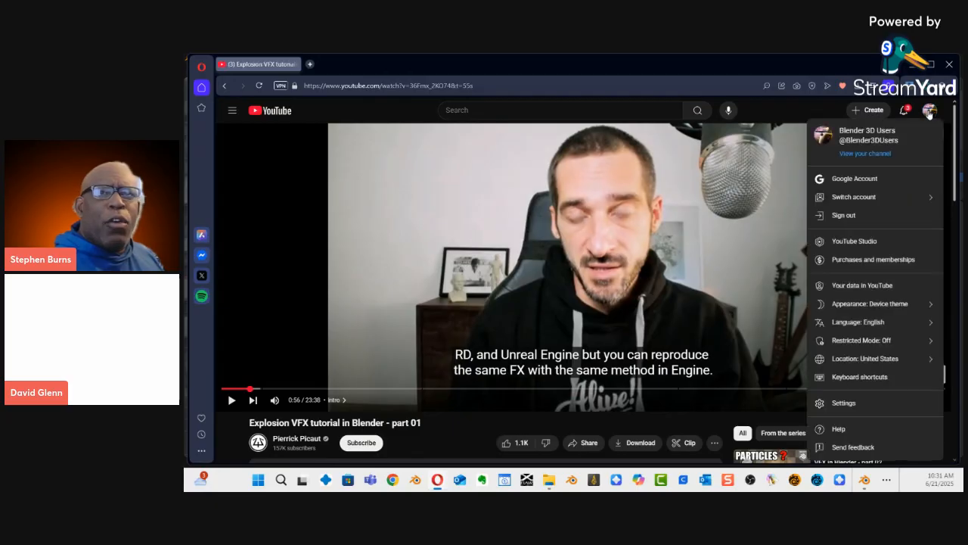
click(878, 153)
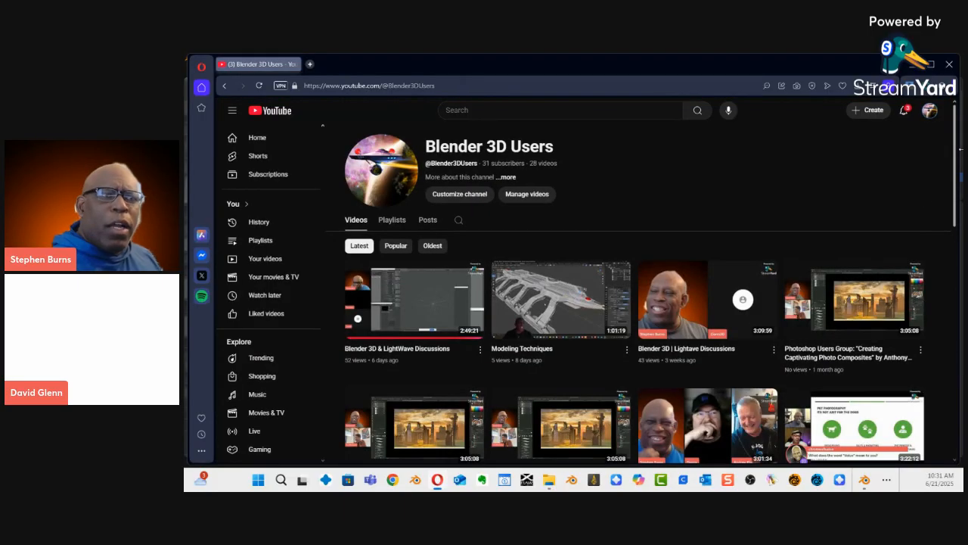
Look through the Blender 3D Users channel's older videos, return to the latest ones, and select the channel's web address.
scroll(956, 142, down, 4)
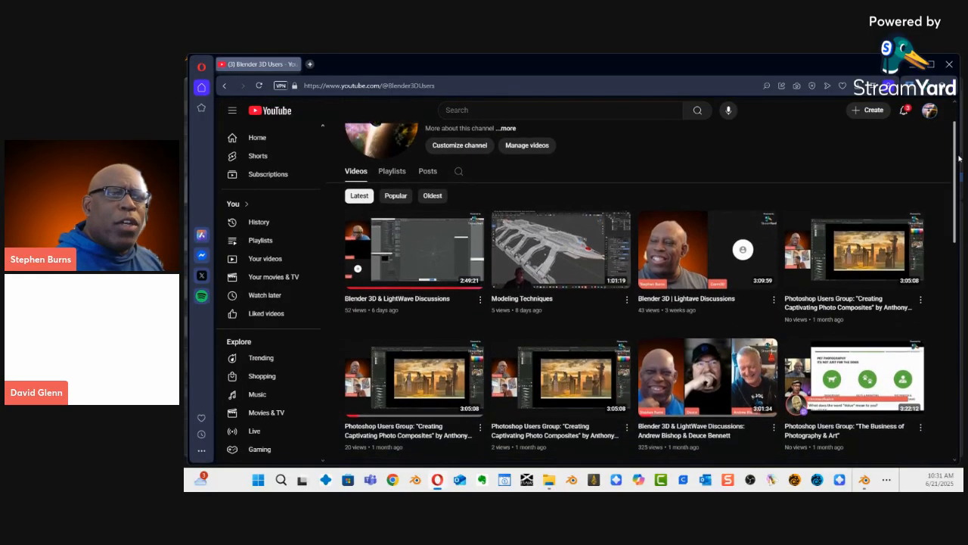
drag(956, 196, 956, 141)
scroll(945, 328, down, 6)
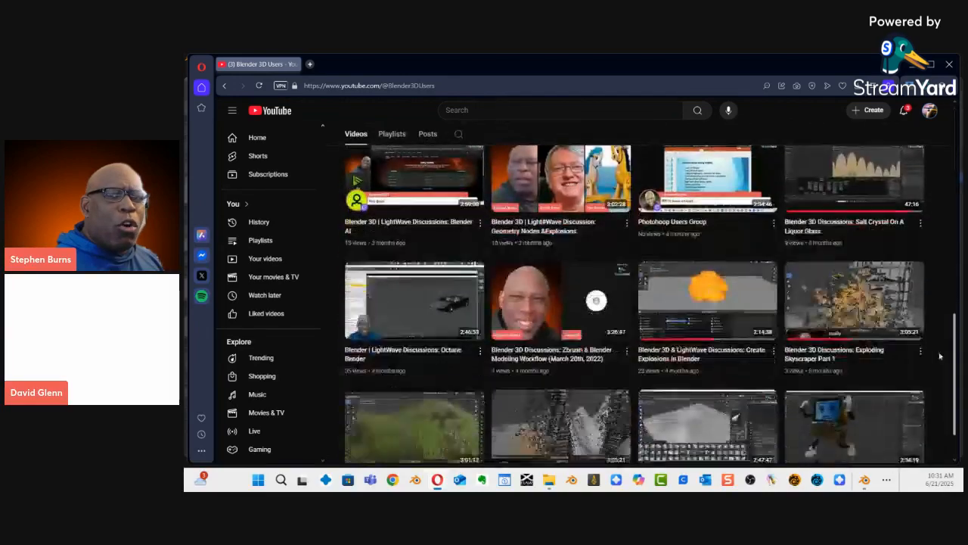
scroll(945, 328, up, 10)
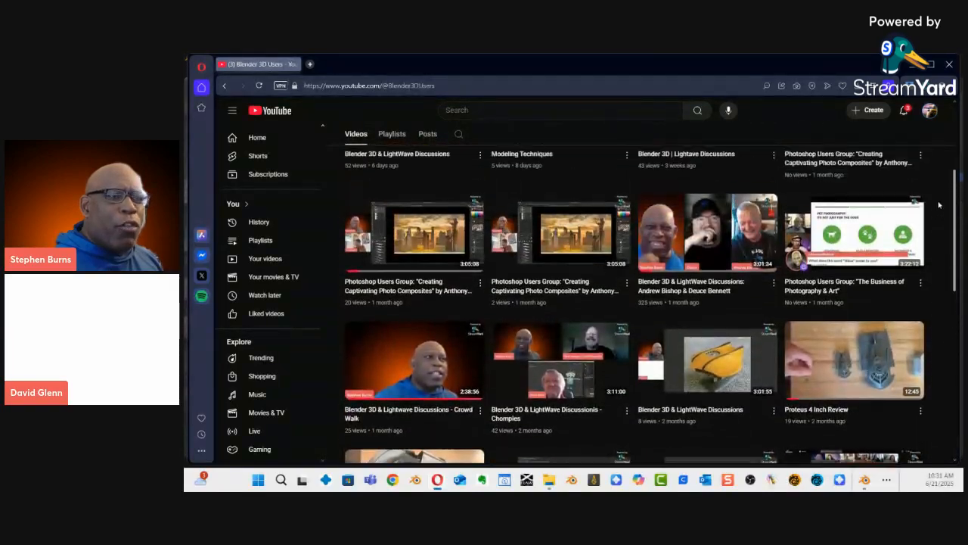
drag(944, 145, 959, 119)
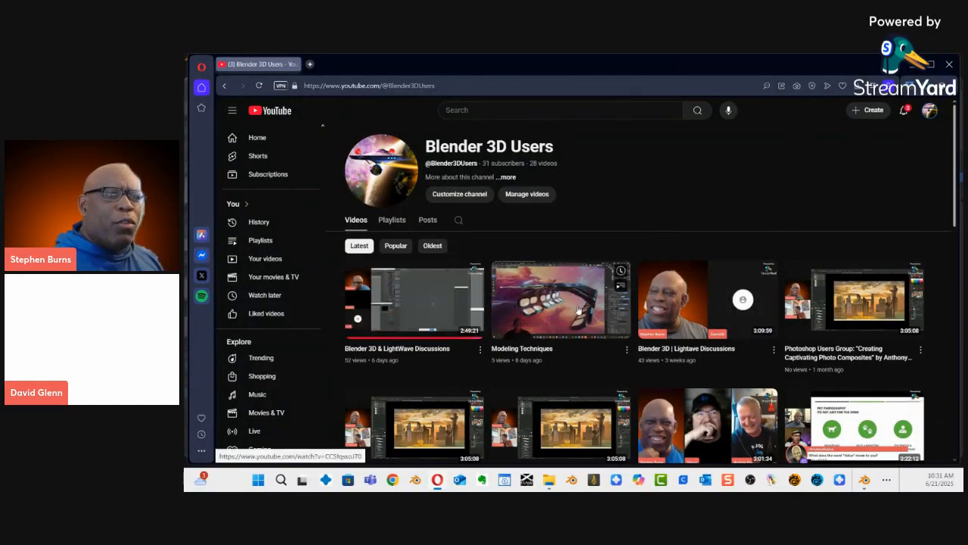
click(462, 85)
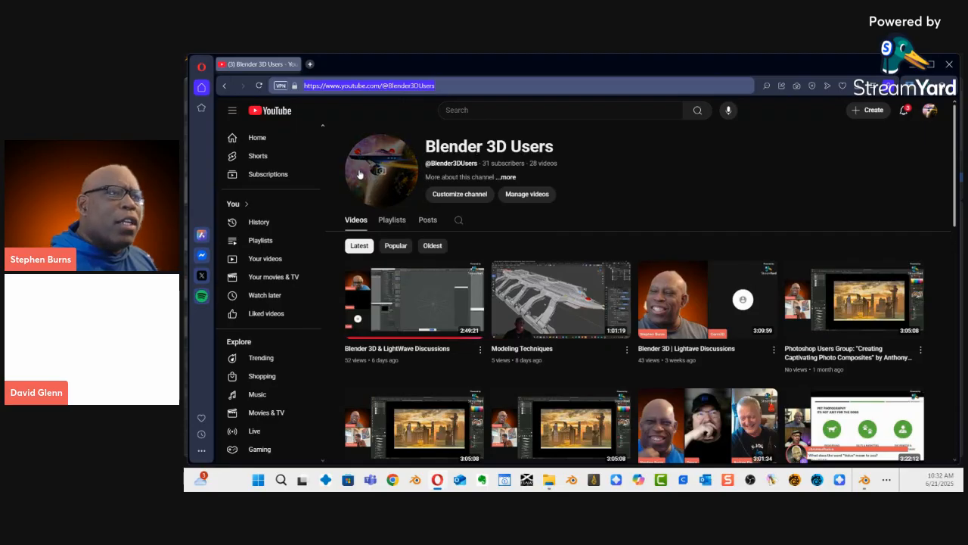
Reopen the account's own YouTube channel page and select its web address.
click(928, 112)
click(868, 155)
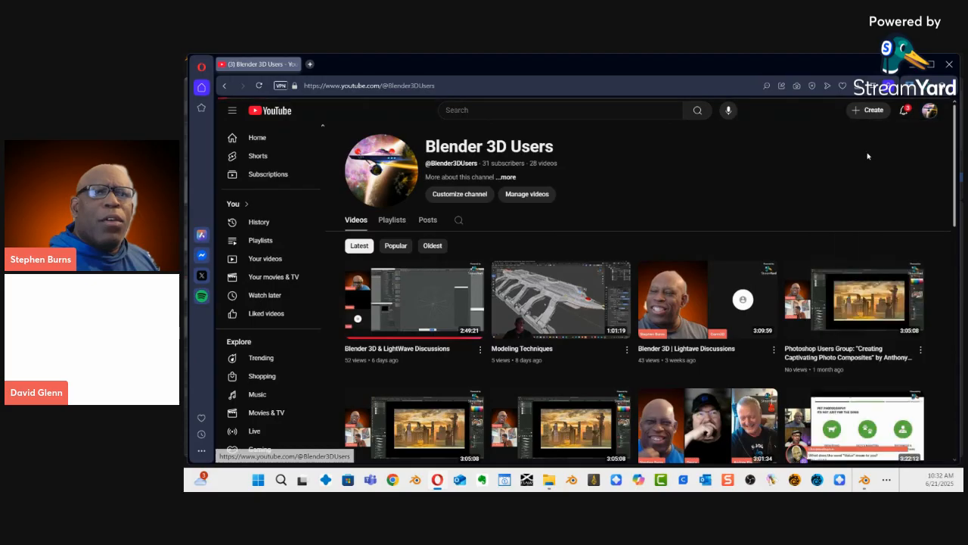
click(423, 85)
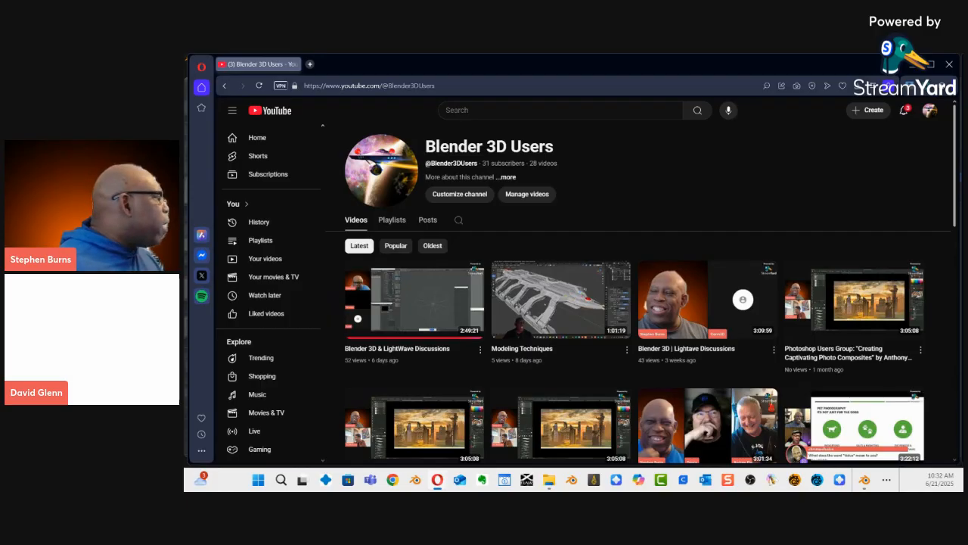
View the Blender Development Fund donation page in the other browser window, and return to the Blender 3D Users channel.
key(alt+Tab)
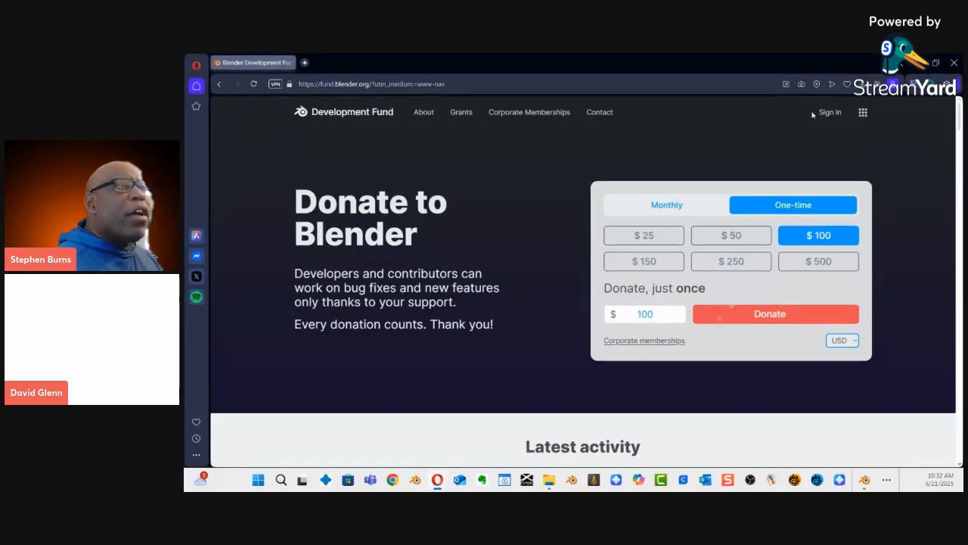
key(alt+Tab)
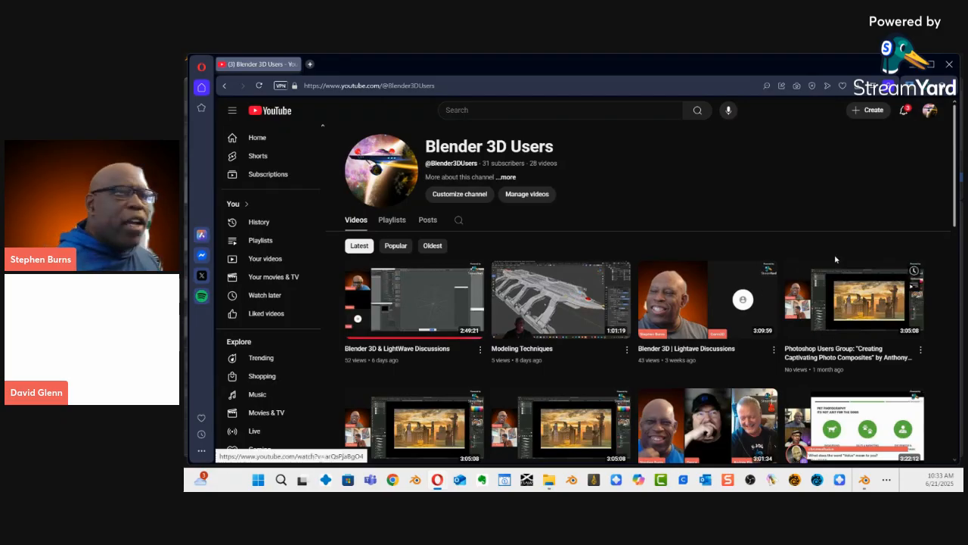
mouse_move(478, 288)
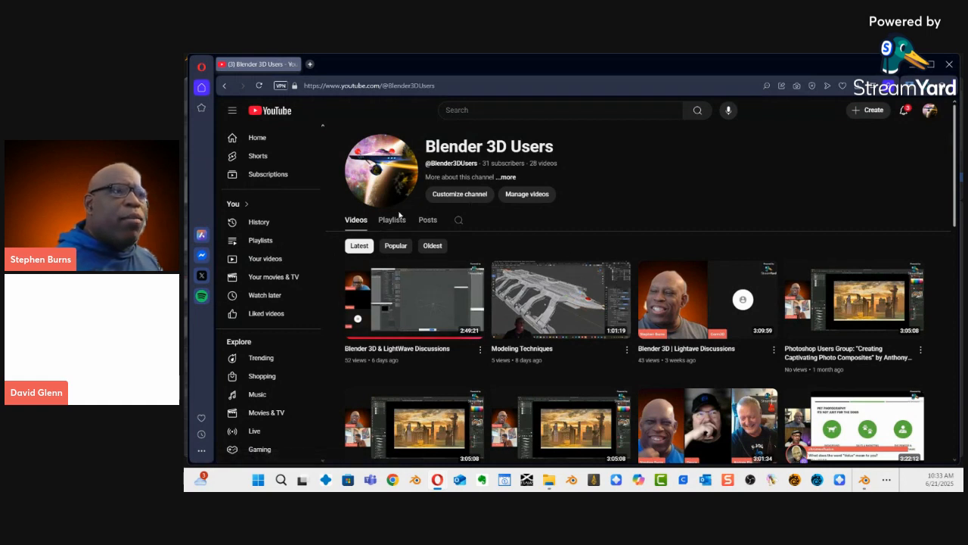
mouse_move(576, 280)
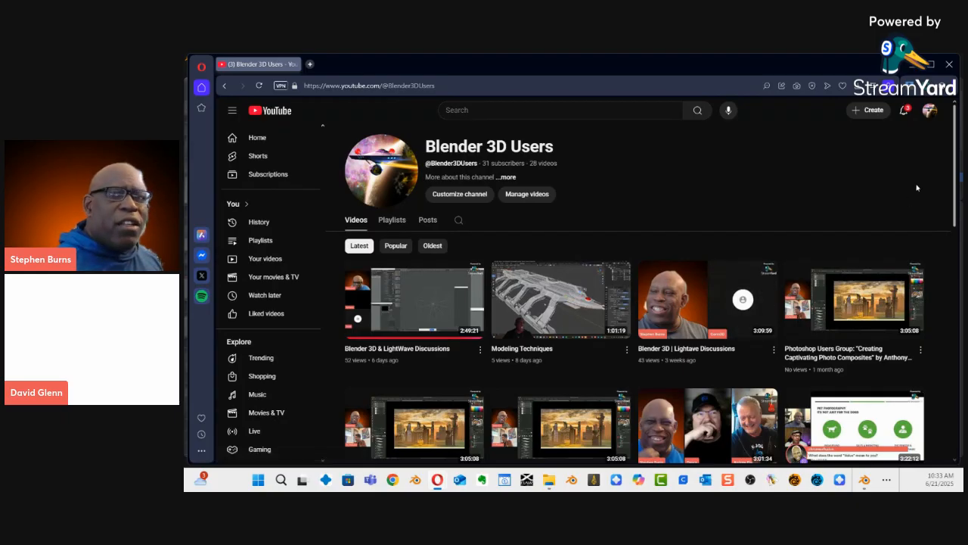
Browse the channel's video list from the latest uploads down to those of several months ago and back.
drag(956, 165, 957, 273)
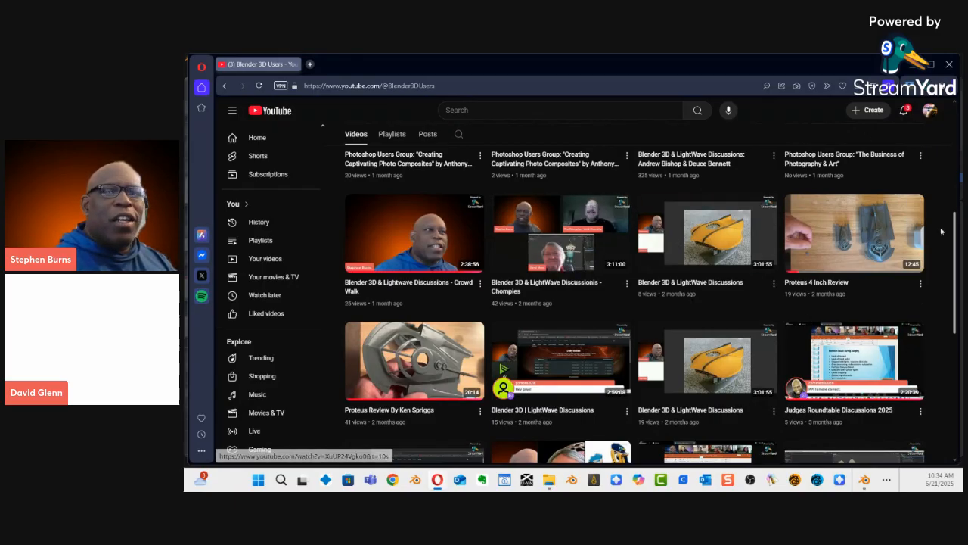
scroll(955, 239, down, 5)
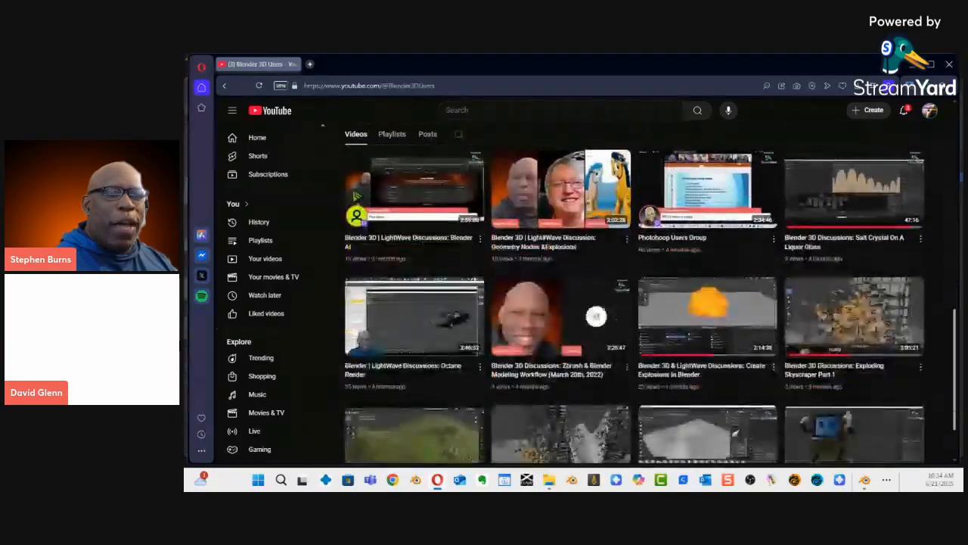
scroll(955, 239, up, 2)
scroll(918, 147, up, 10)
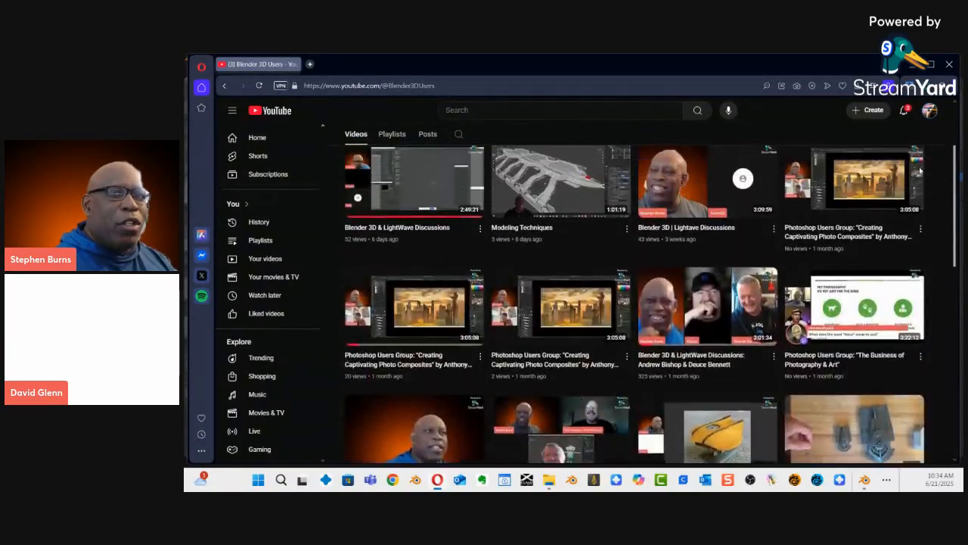
scroll(918, 148, up, 1)
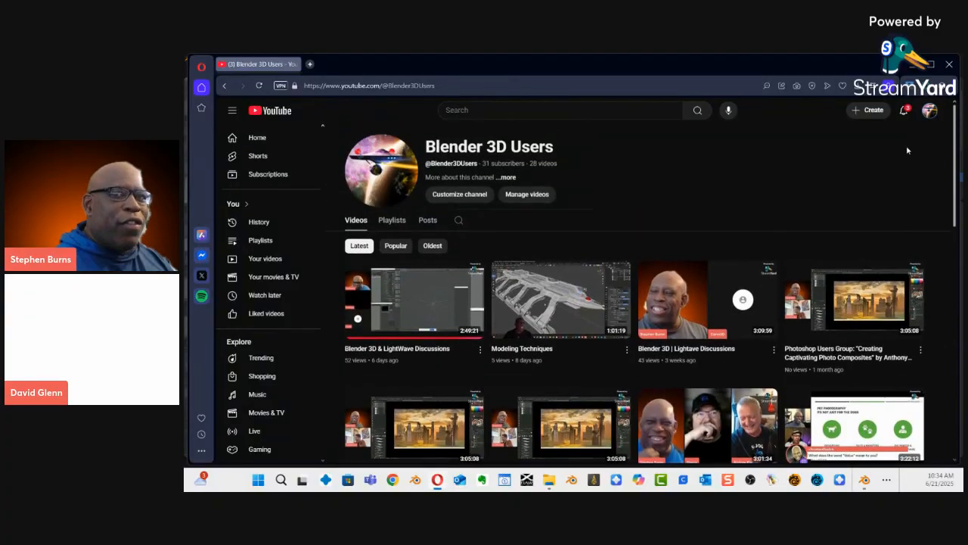
mouse_move(470, 299)
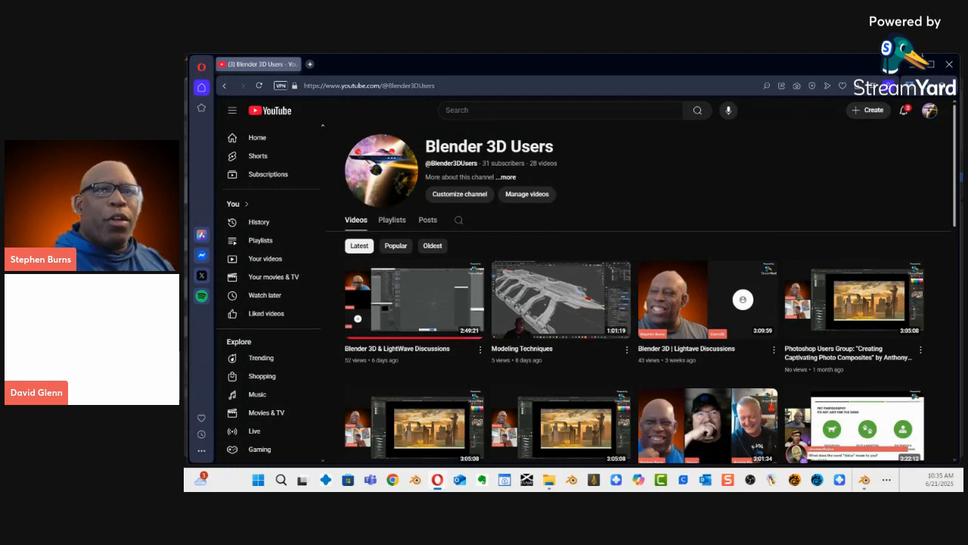
Switch to Blender and turn off the viewport display of the Spokes object's Array and Subdivision modifiers in front view.
click(913, 65)
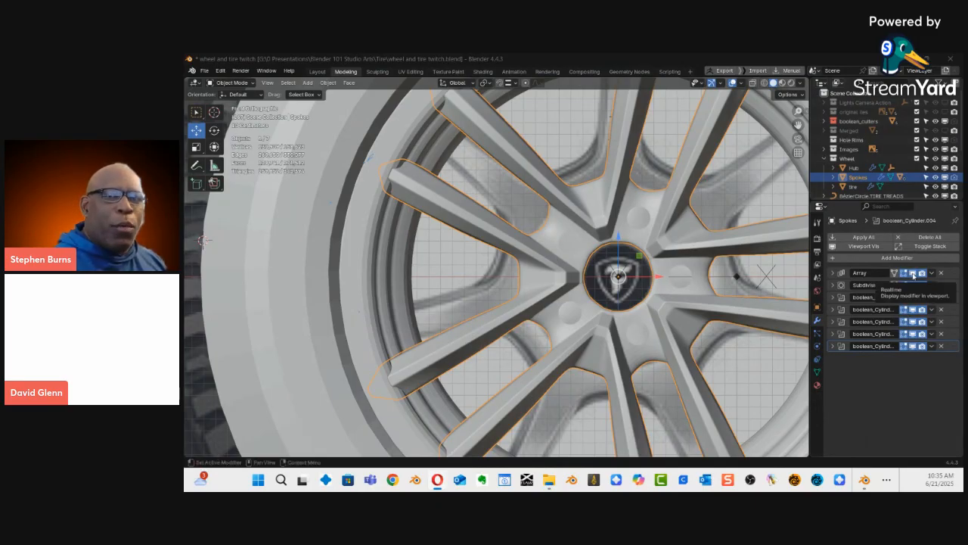
click(913, 274)
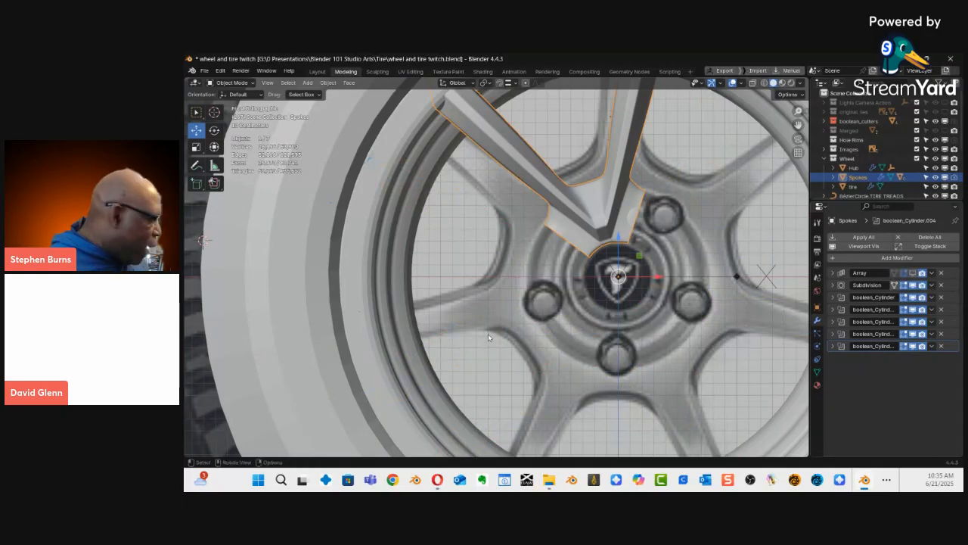
scroll(481, 307, down, 3)
middle_drag(481, 307, 554, 281)
key(KP_1)
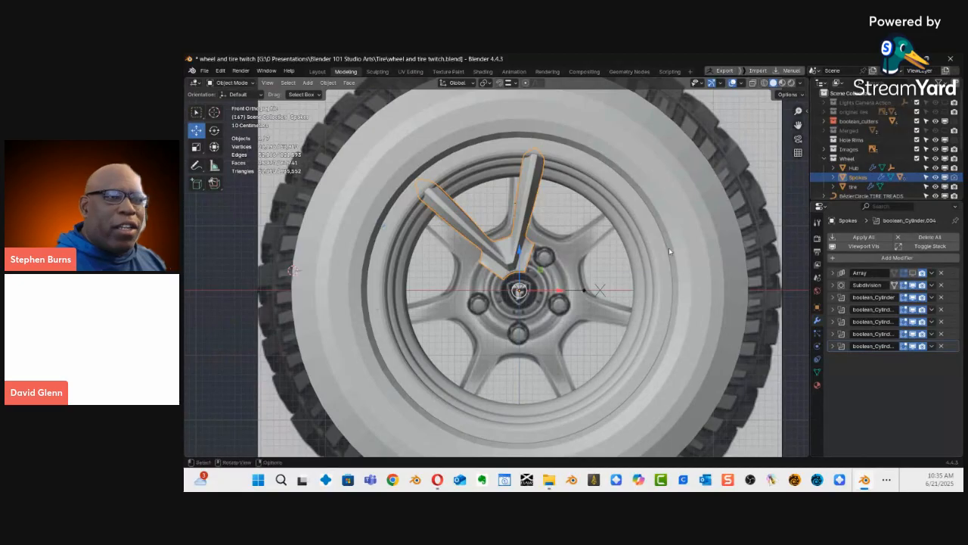
click(913, 285)
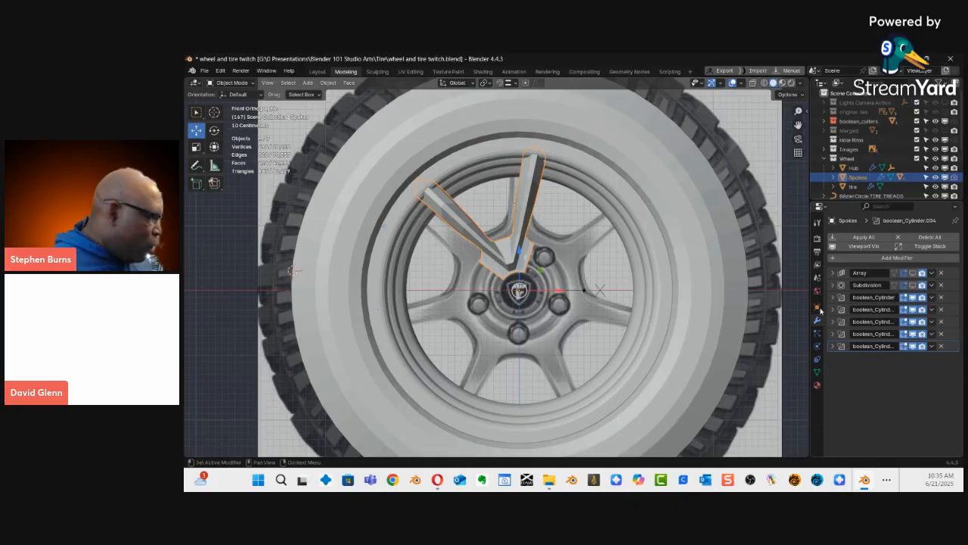
Compare the spoke with and without the Subdivision modifier's viewport display, leaving it off.
scroll(453, 268, up, 3)
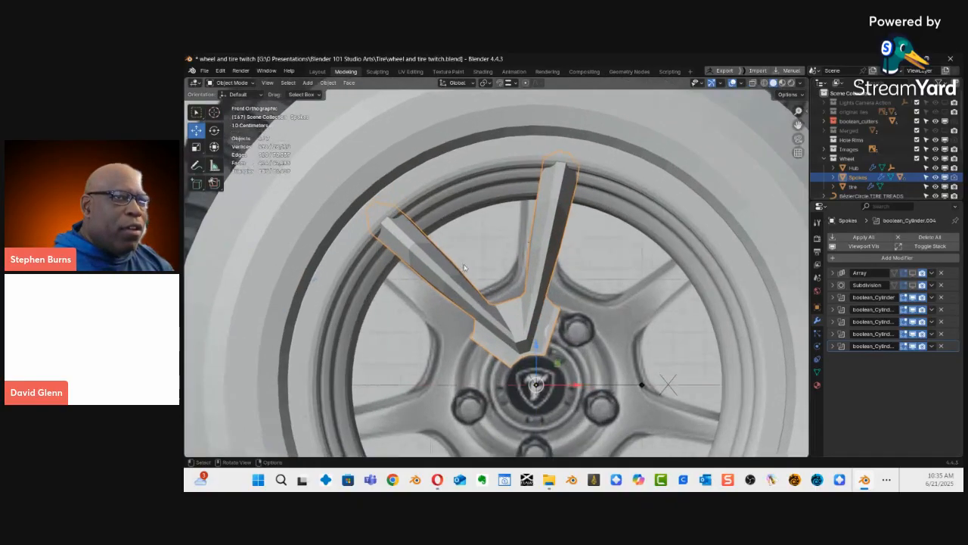
middle_drag(484, 264, 613, 302)
click(913, 285)
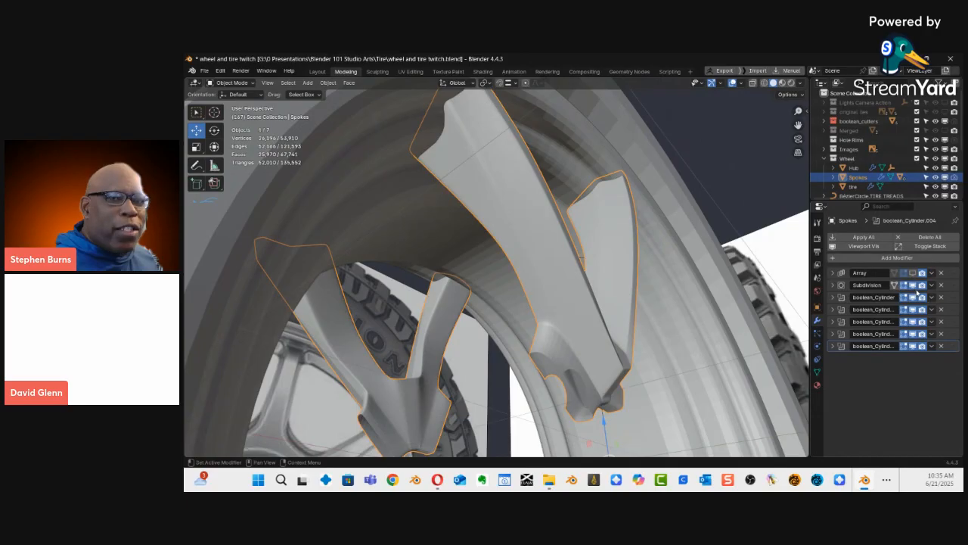
click(913, 285)
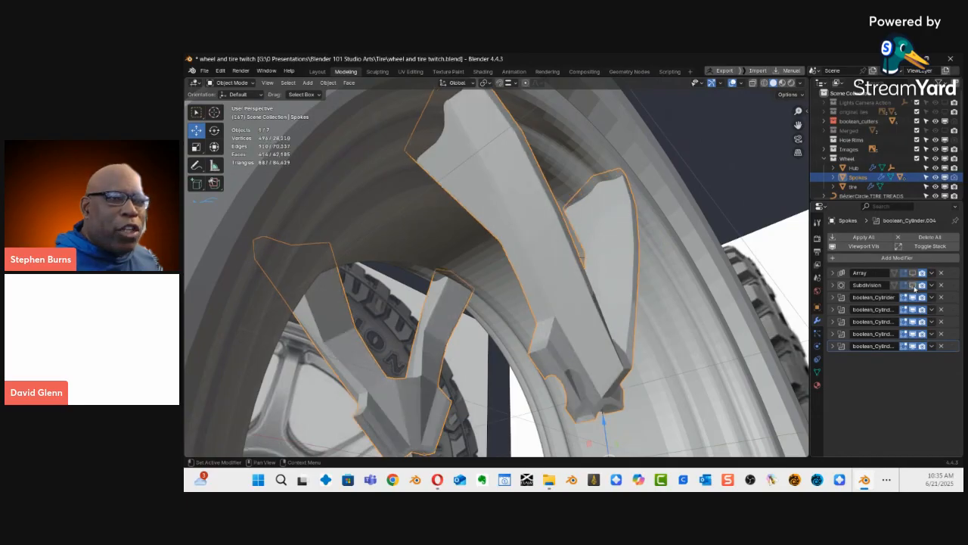
Toggle the viewport display of the first boolean_Cylinder modifier on the Spokes object to compare the spoke with and without its cut.
middle_drag(593, 387, 575, 373)
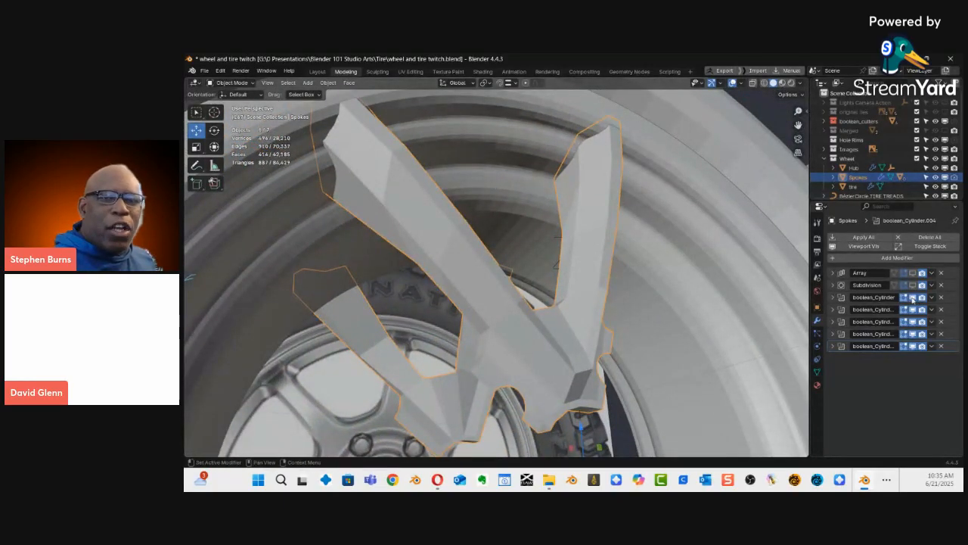
click(912, 298)
middle_drag(522, 378, 597, 337)
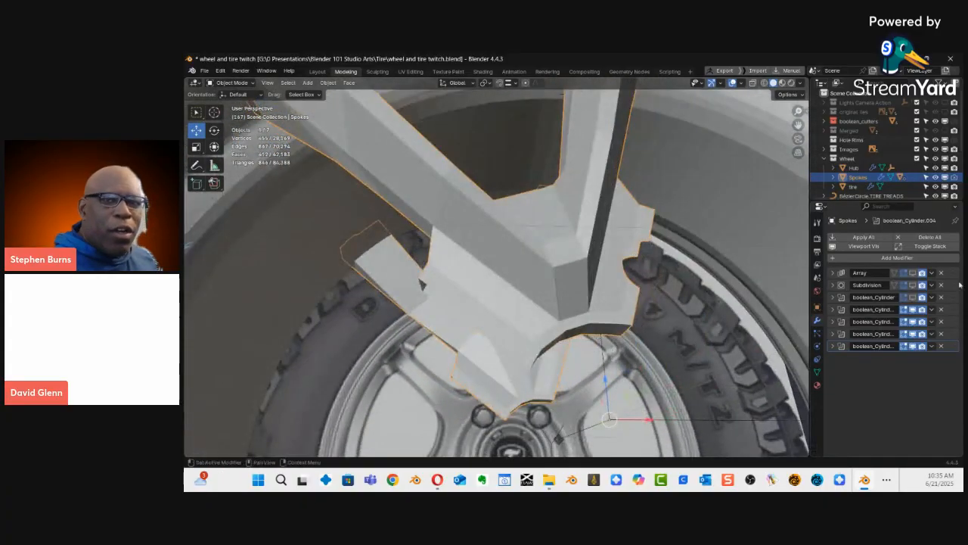
click(912, 298)
click(912, 298)
click(912, 297)
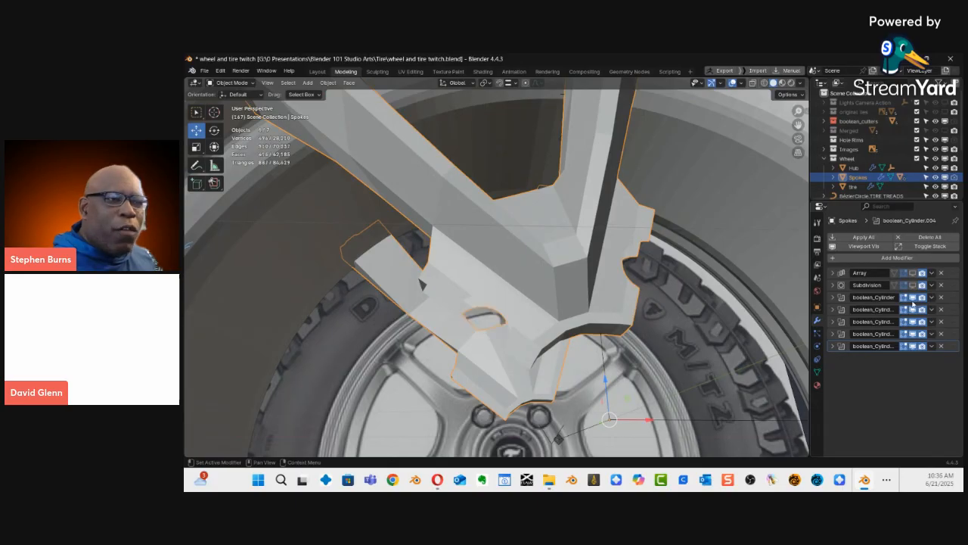
Turn off the viewport display of all five boolean_Cylinder modifiers to show the plain base spoke.
click(912, 297)
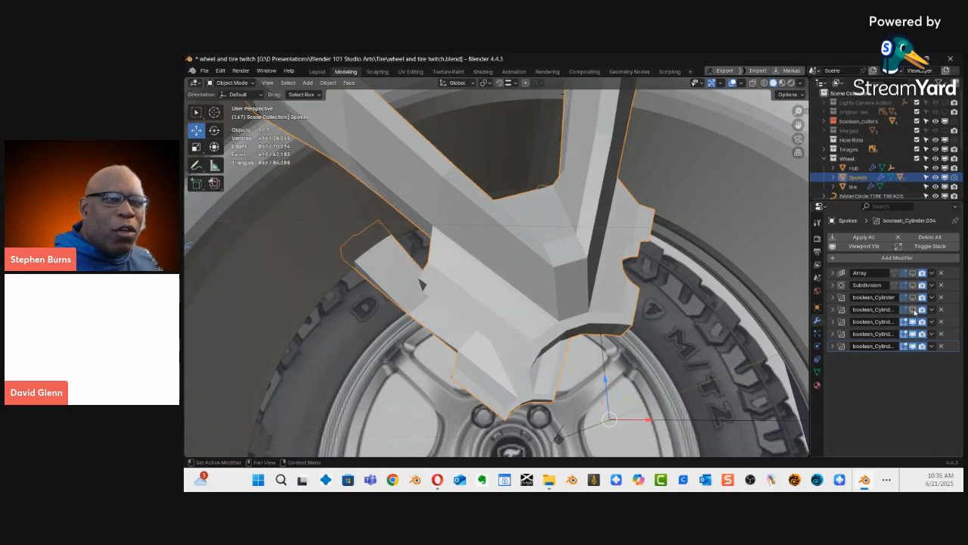
click(913, 321)
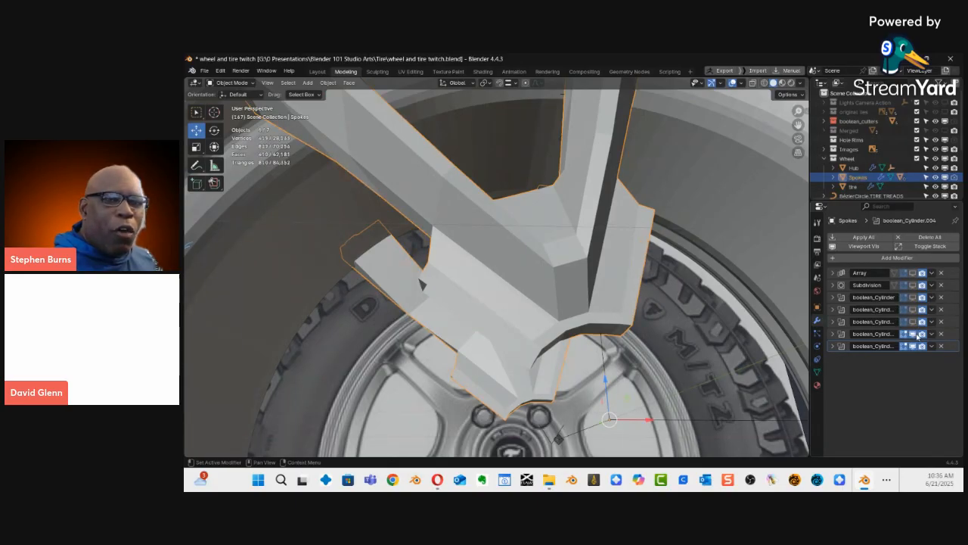
middle_drag(597, 333, 548, 276)
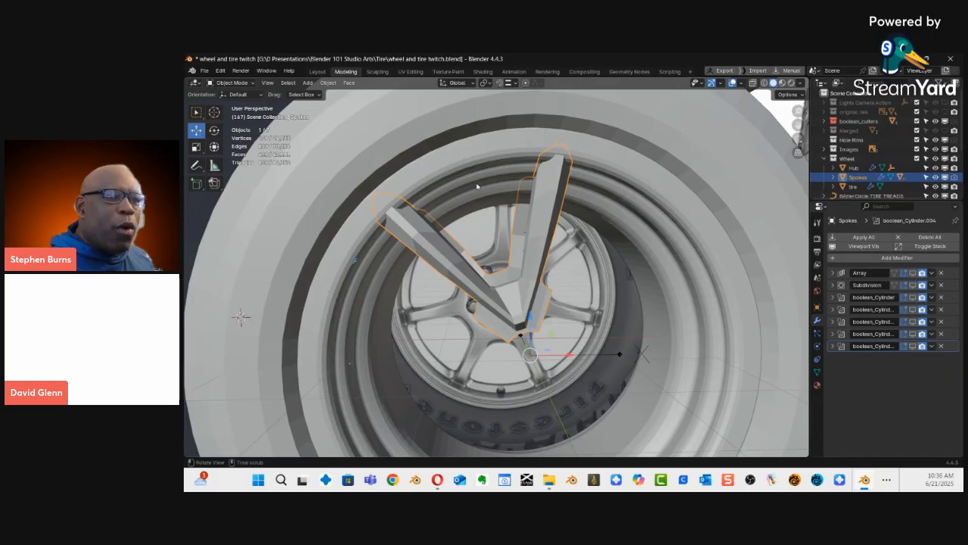
middle_drag(531, 344, 528, 320)
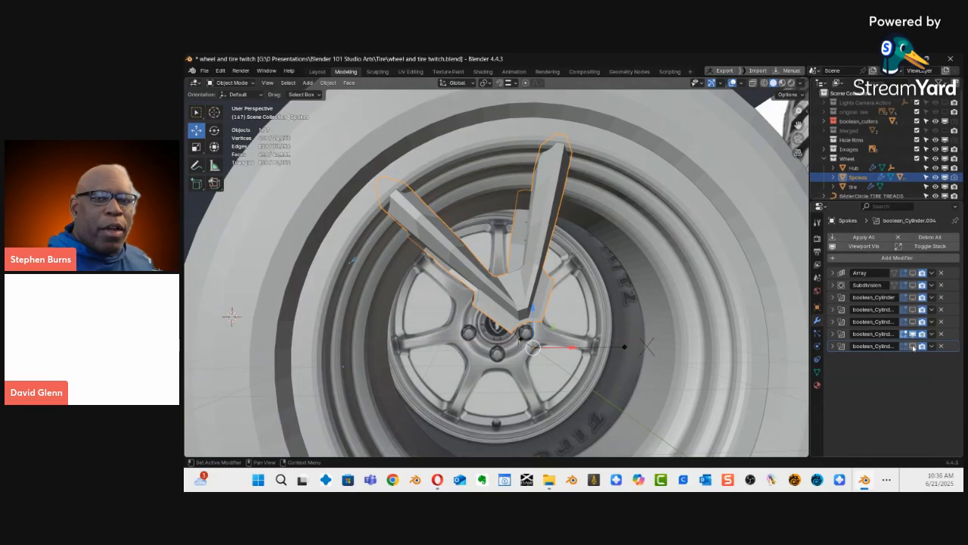
Turn the viewport display of the Spokes object's boolean, Subdivision and Array modifiers back on.
click(913, 284)
click(913, 272)
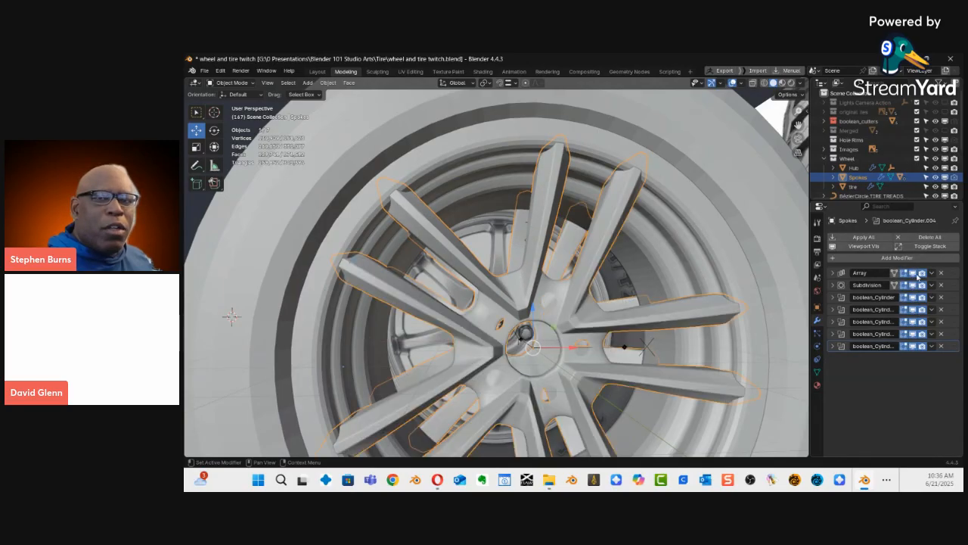
ctrl+middle_drag(621, 281, 593, 341)
ctrl+middle_drag(593, 342, 643, 259)
Select the Hub object and turn off its Screw modifier's viewport display to expose the profile.
click(644, 284)
mouse_move(646, 311)
middle_down()
mouse_move(646, 274)
mouse_move(636, 292)
mouse_move(648, 316)
middle_up()
click(835, 286)
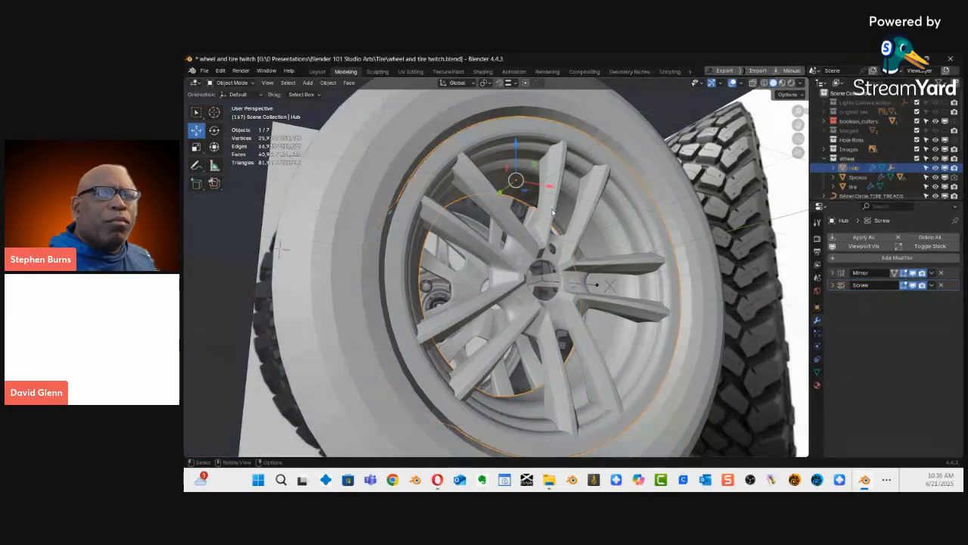
click(913, 285)
middle_drag(609, 325, 477, 337)
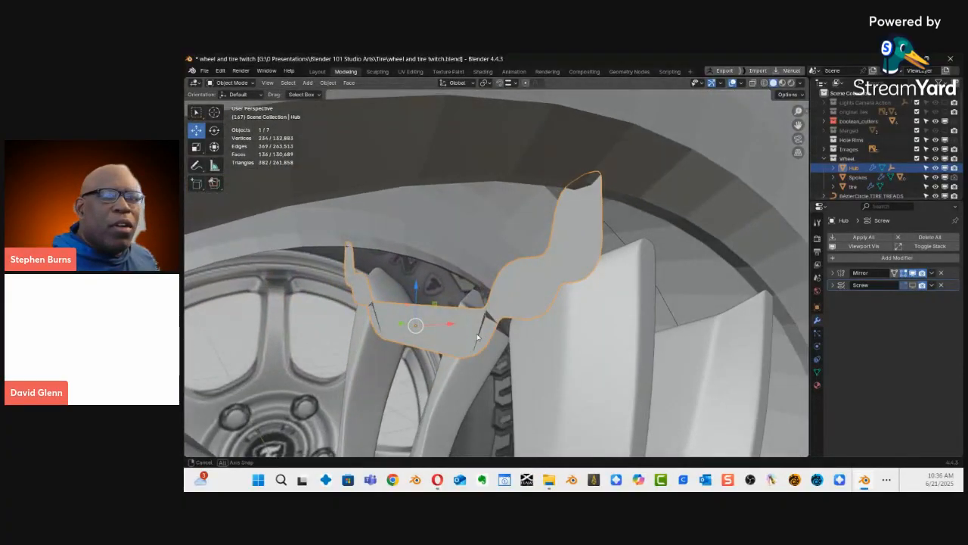
Toggle the Hub's Mirror modifier off and on in the viewport, and turn its Screw modifier's display back on.
click(913, 274)
mouse_move(521, 348)
middle_down()
mouse_move(558, 335)
mouse_move(494, 345)
mouse_move(563, 351)
middle_up()
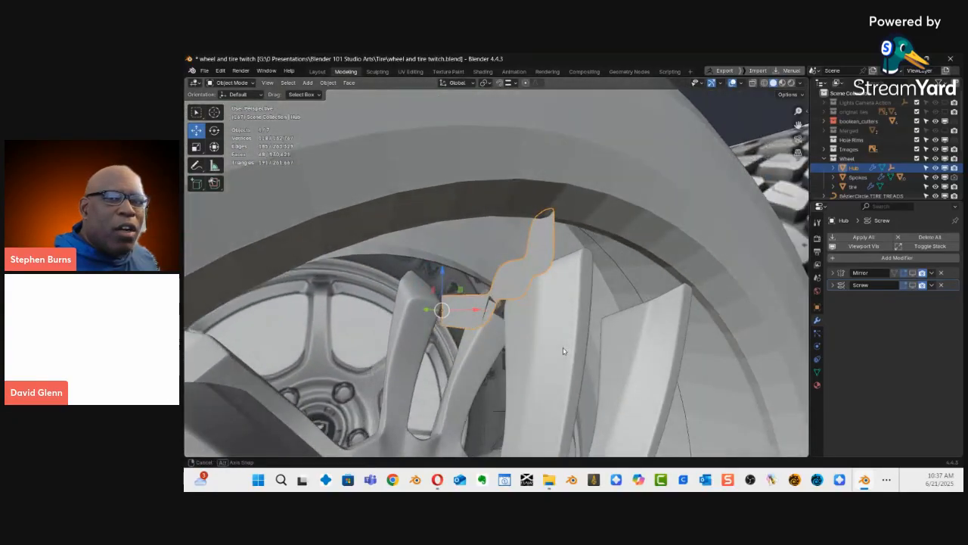
click(912, 273)
mouse_move(620, 325)
middle_down()
mouse_move(589, 324)
mouse_move(609, 323)
middle_up()
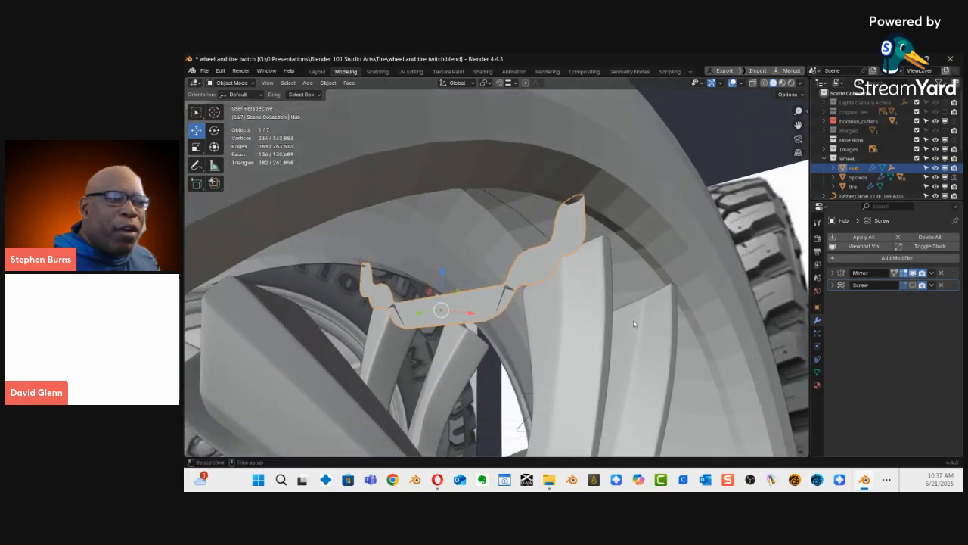
click(913, 285)
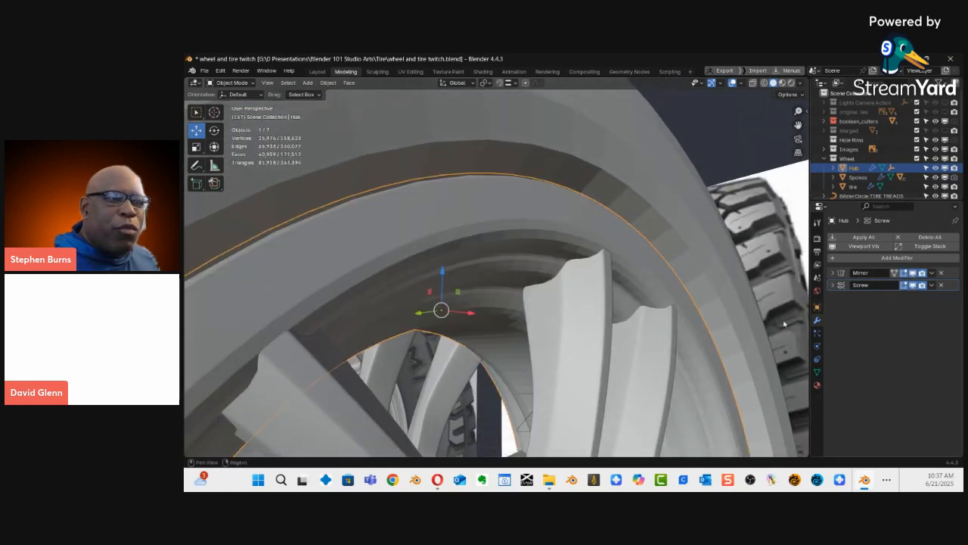
Select the tire object and turn off the viewport display of its Curve, Array and Mirror modifiers to examine the base segment.
ctrl+middle_drag(606, 314, 584, 246)
click(556, 237)
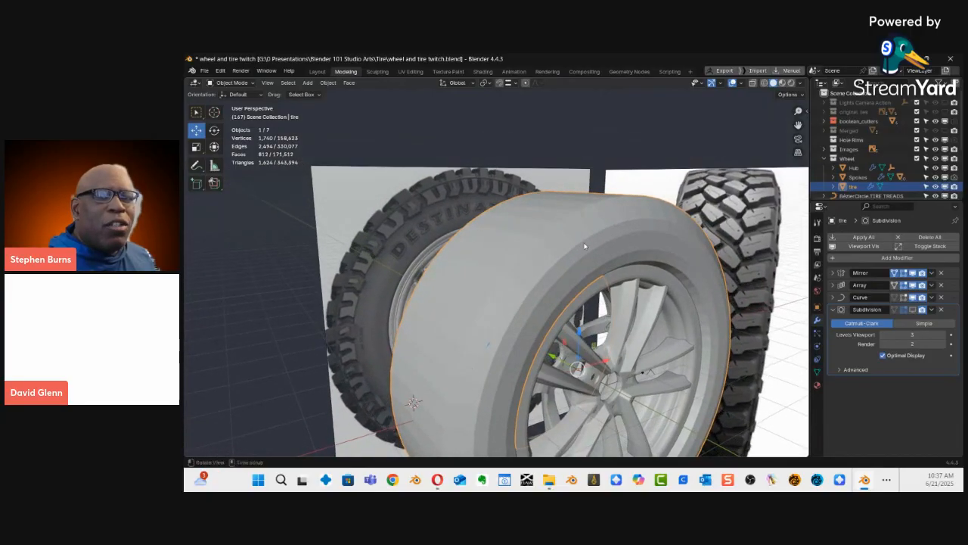
click(913, 296)
click(913, 286)
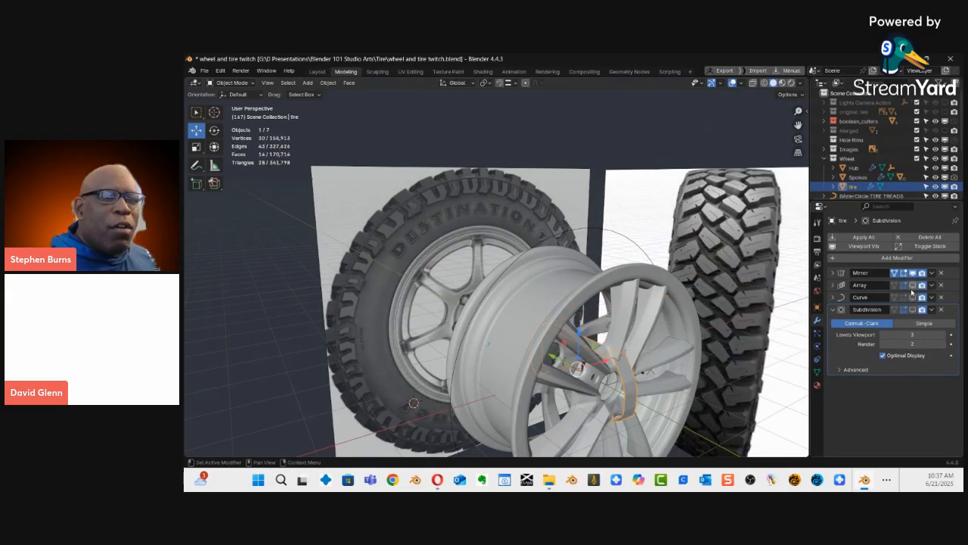
click(912, 274)
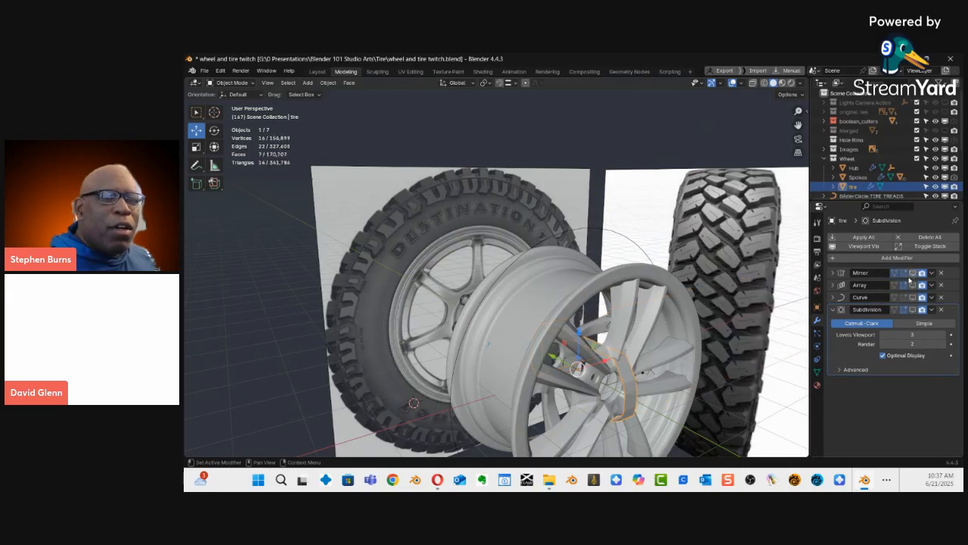
middle_drag(723, 323, 609, 253)
middle_drag(560, 304, 795, 298)
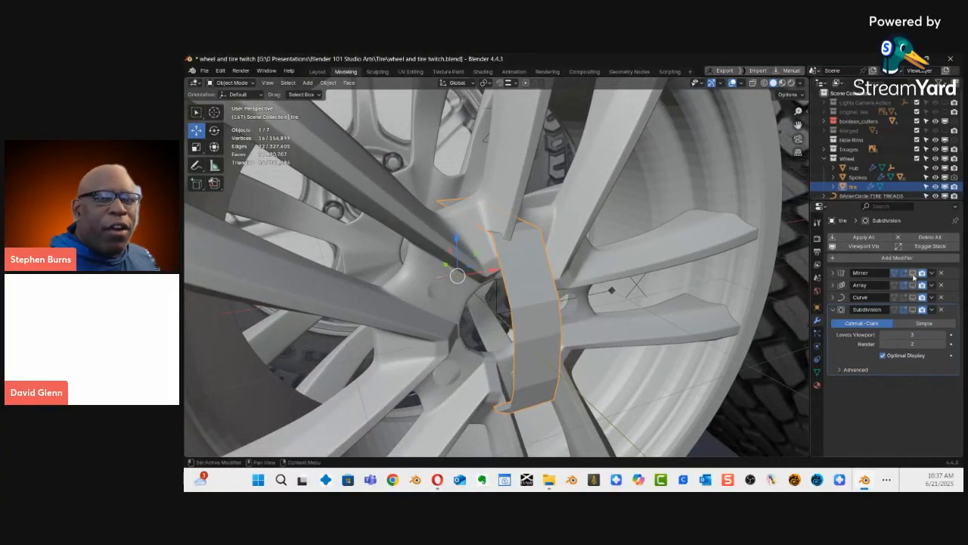
Restore the viewport display of the tire's Mirror, Array and Curve modifiers, switching Curve on, off and on again to compare.
middle_drag(595, 316, 651, 291)
middle_drag(749, 302, 437, 298)
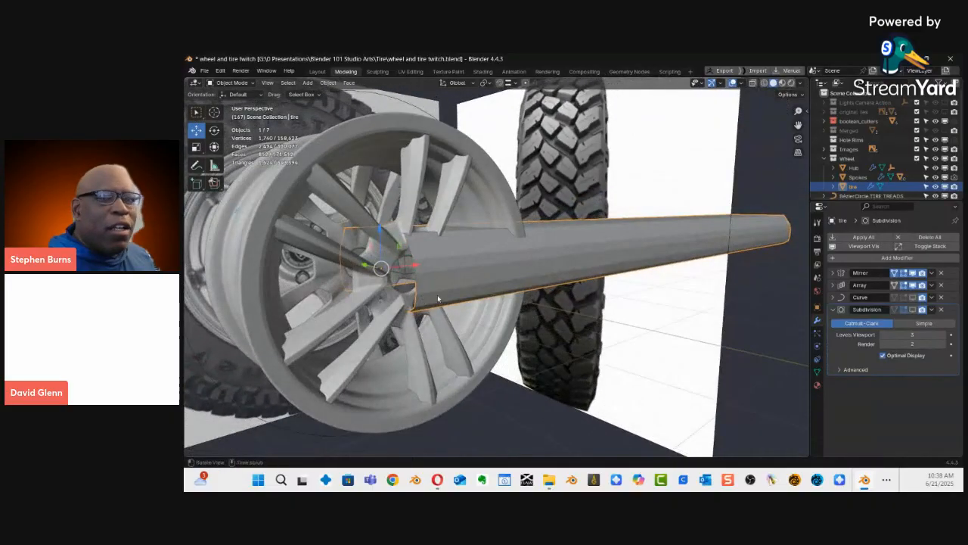
click(913, 297)
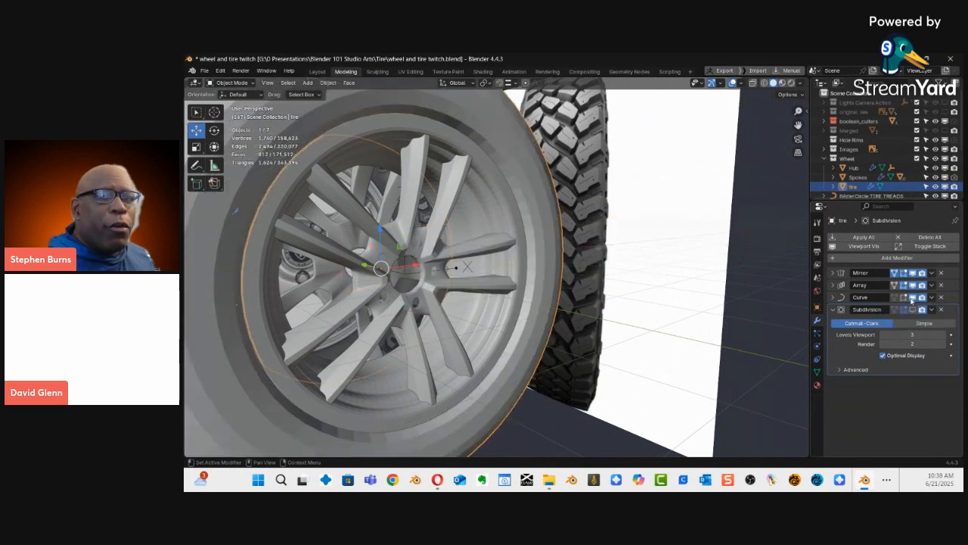
click(912, 297)
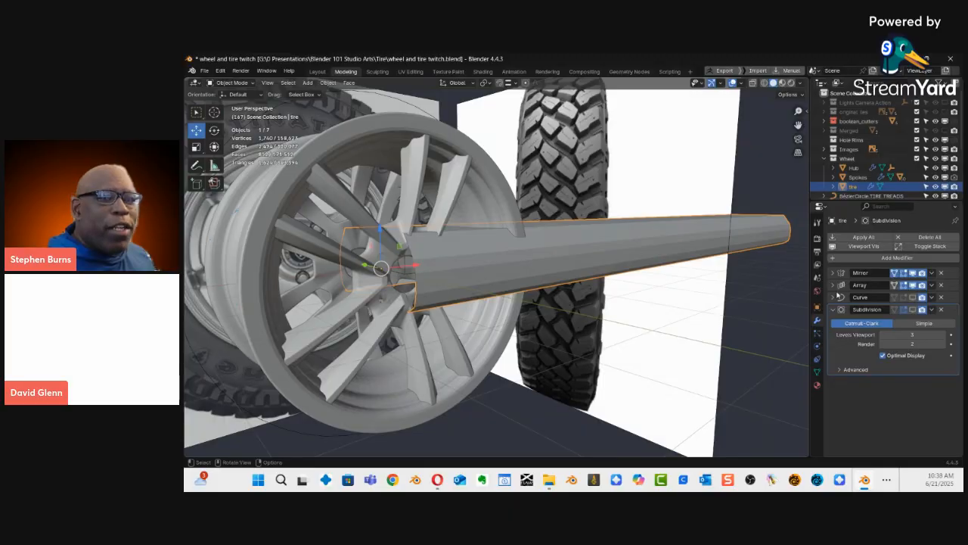
click(913, 297)
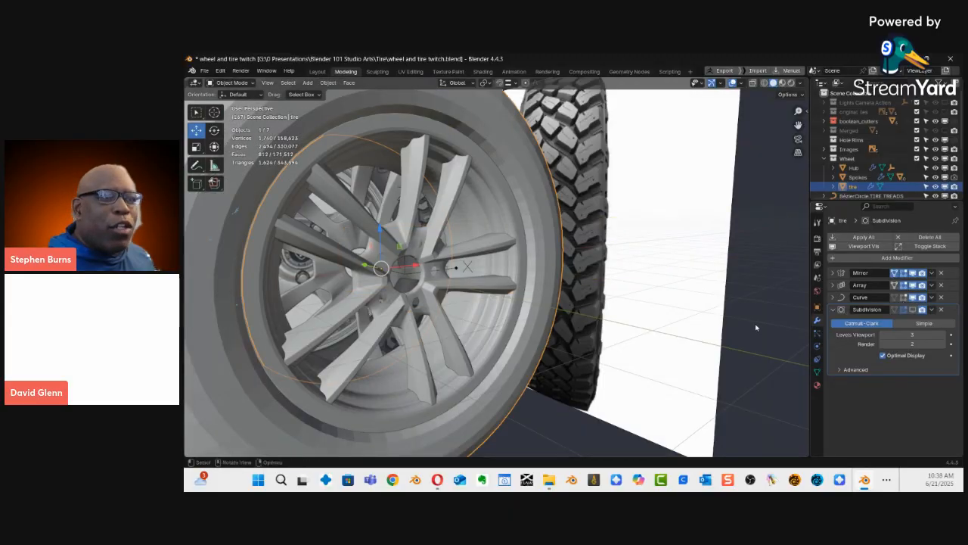
Toggle the tire's Subdivision modifier on and off in the viewport to compare the smoothed and unsmoothed shape.
middle_drag(506, 289, 504, 207)
middle_drag(543, 293, 444, 236)
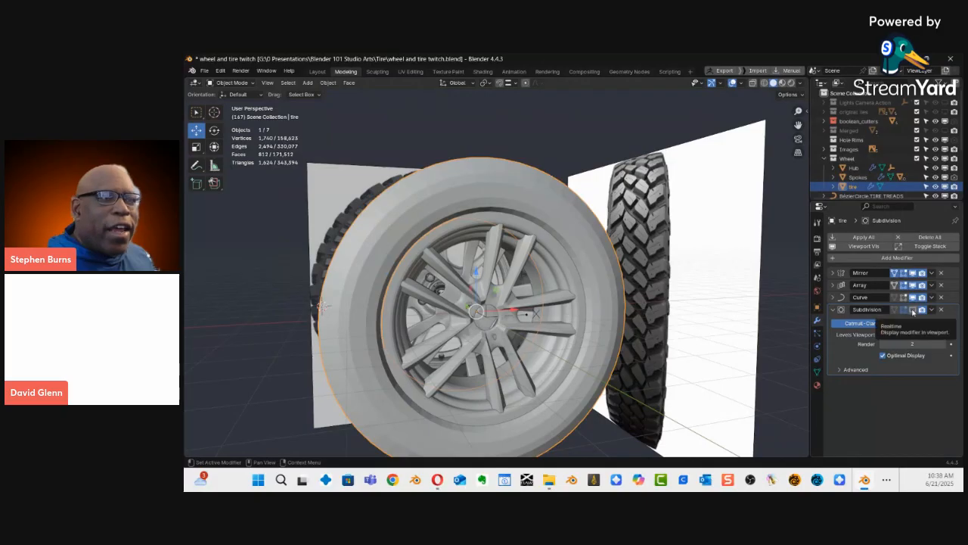
click(913, 309)
mouse_move(530, 315)
middle_down()
mouse_move(655, 320)
mouse_move(543, 312)
middle_up()
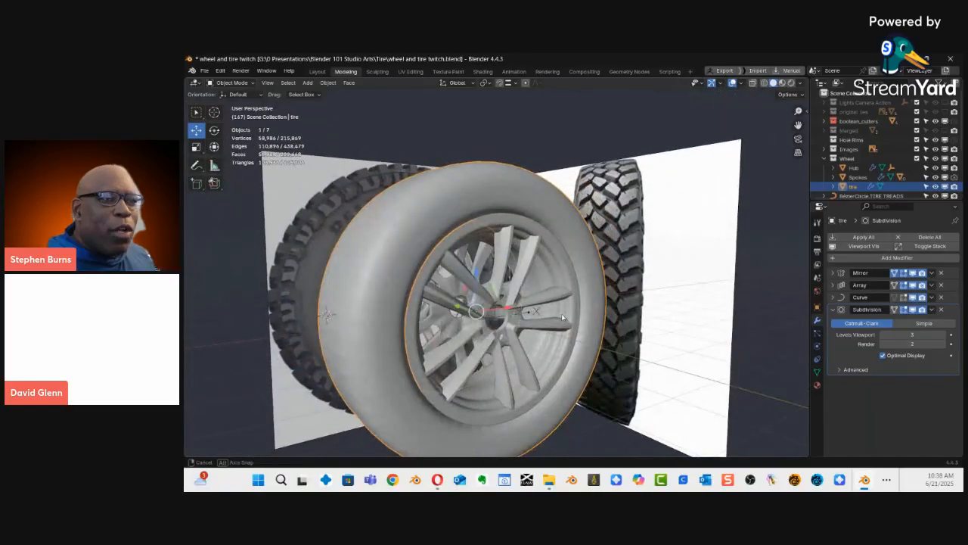
scroll(543, 311, up, 2)
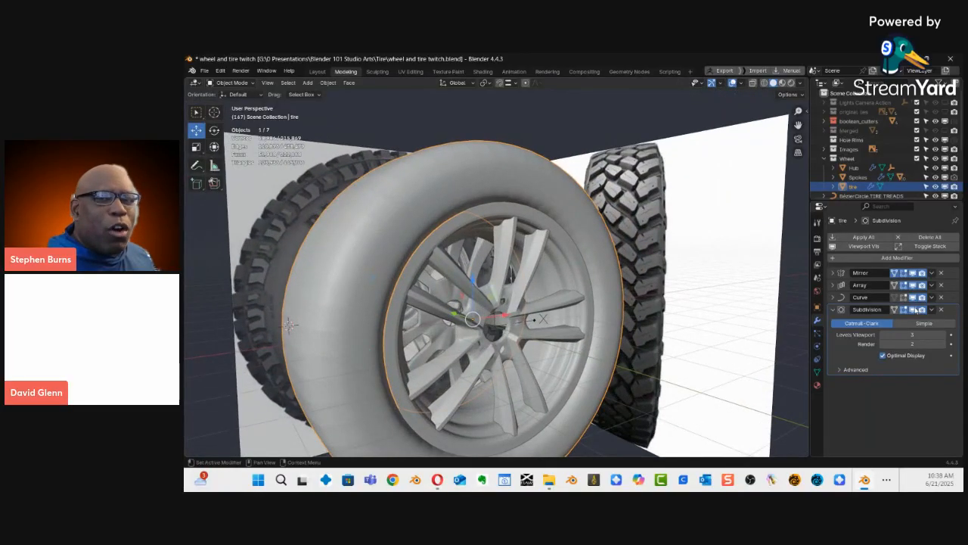
click(913, 310)
scroll(487, 272, down, 3)
middle_drag(486, 273, 610, 290)
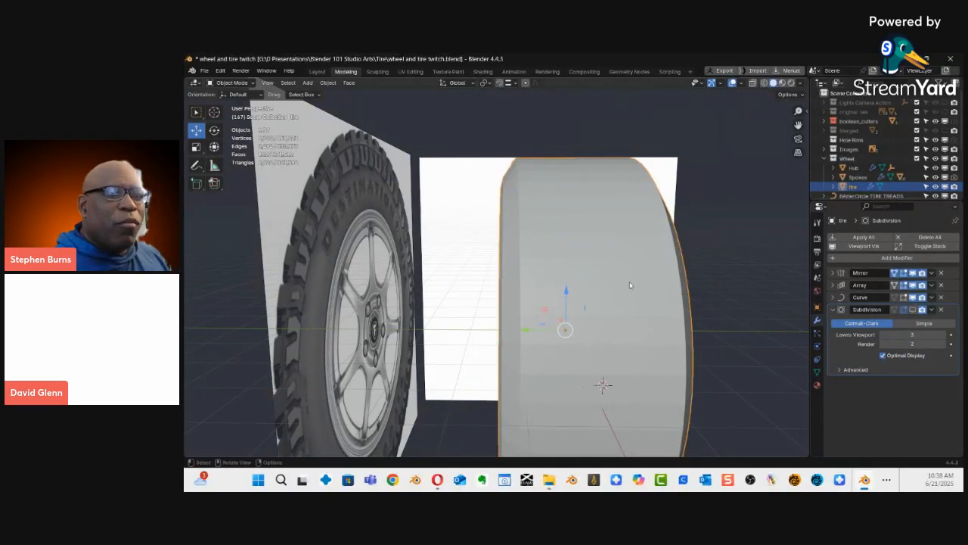
Turn on X-ray display and view the tire from the front against the reference image.
middle_drag(657, 327, 543, 324)
key(alt+z)
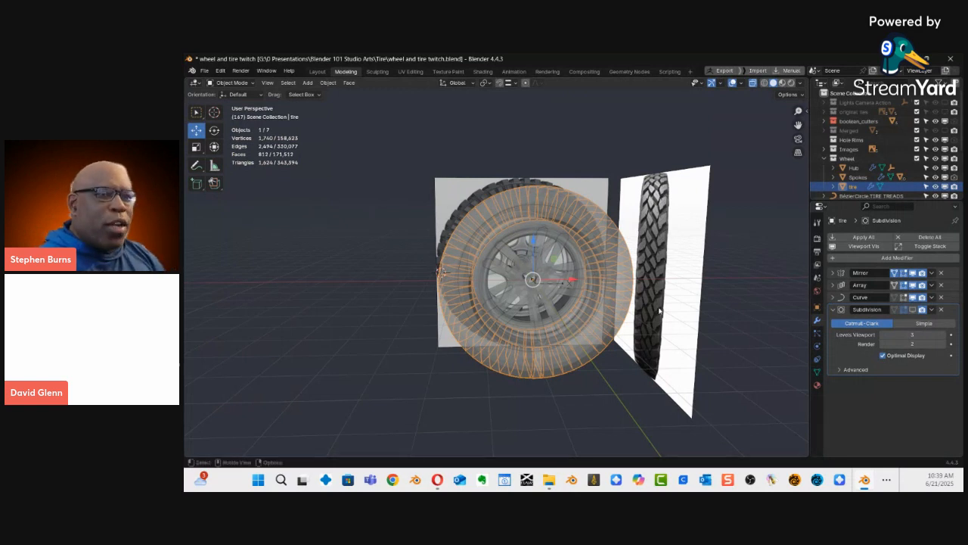
key(KP_1)
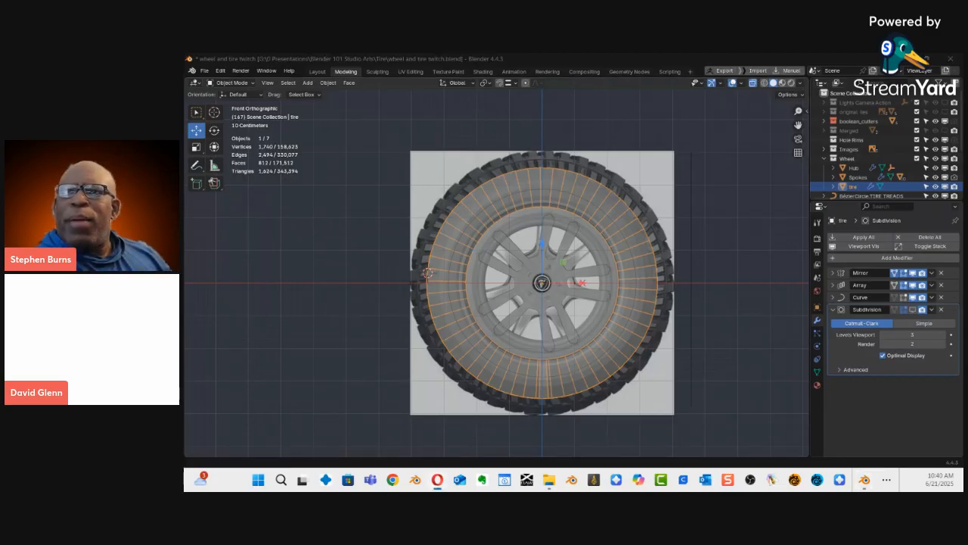
Bring the browser window with the YouTube video onto this screen and close it.
drag(963, 121, 817, 152)
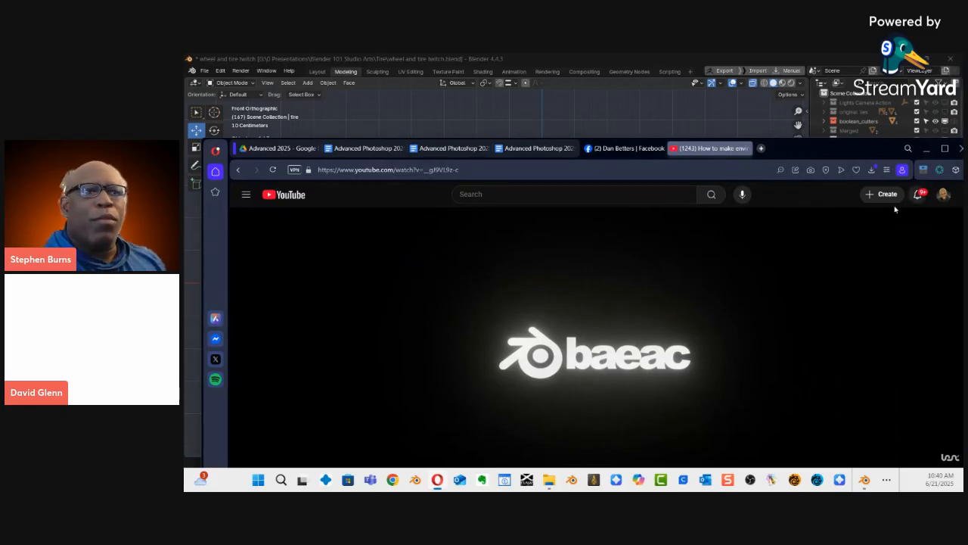
drag(714, 148, 682, 136)
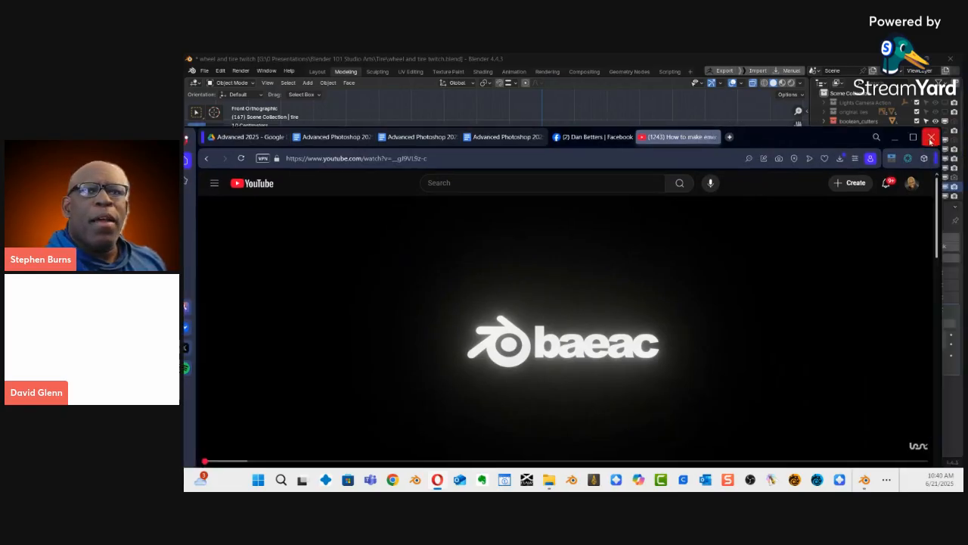
click(933, 134)
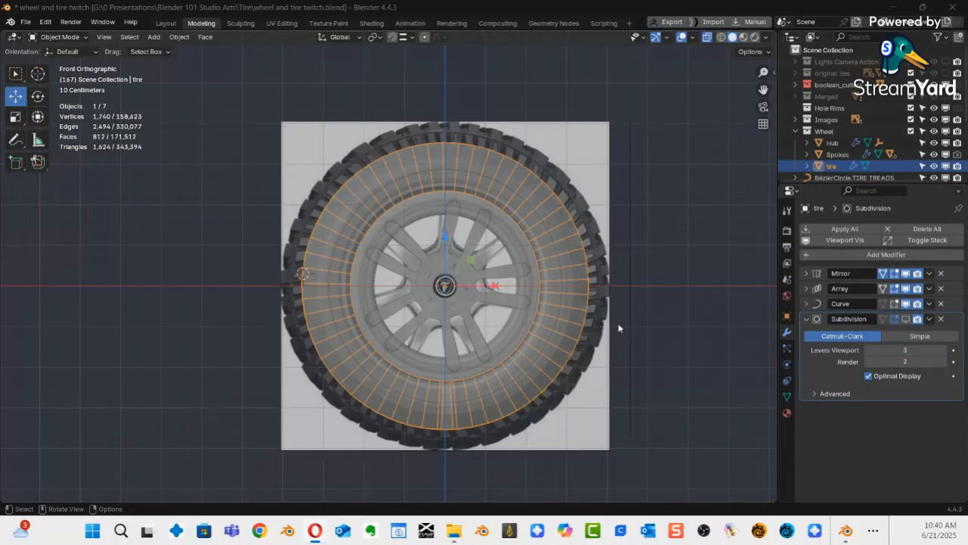
Try to scale the tire object down slightly in the front view over the reference image.
middle_drag(639, 324, 479, 282)
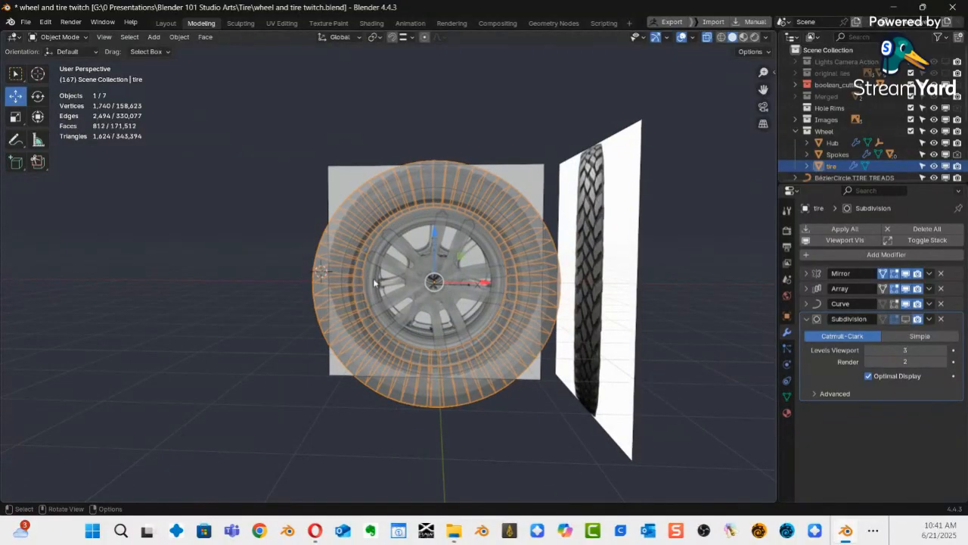
key(KP_1)
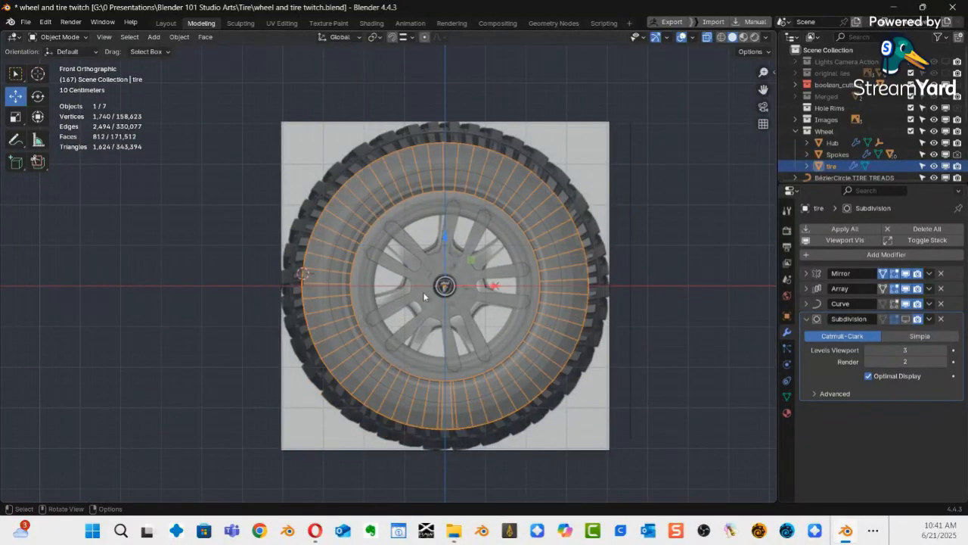
mouse_move(399, 279)
ctrl+middle_down()
mouse_move(456, 244)
mouse_move(478, 251)
mouse_move(394, 265)
ctrl+middle_up()
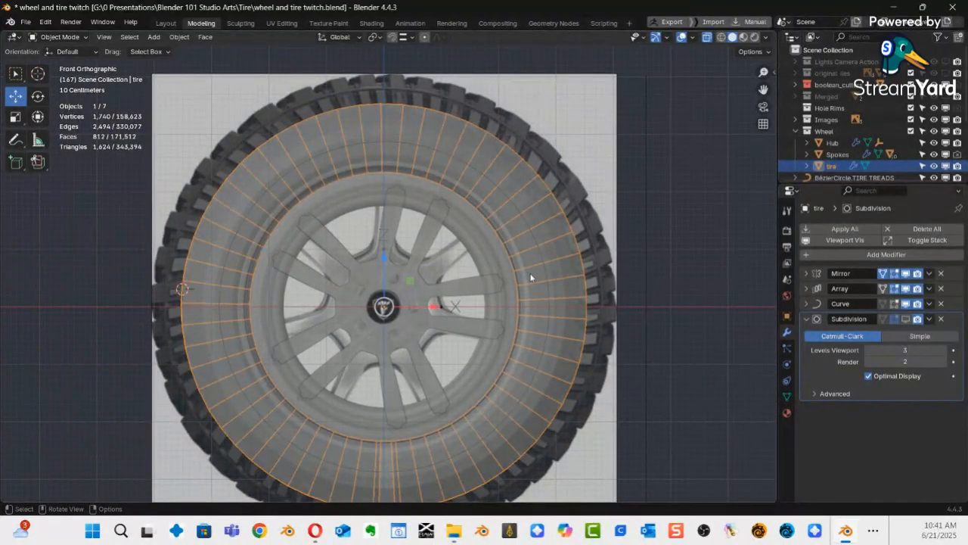
key(s)
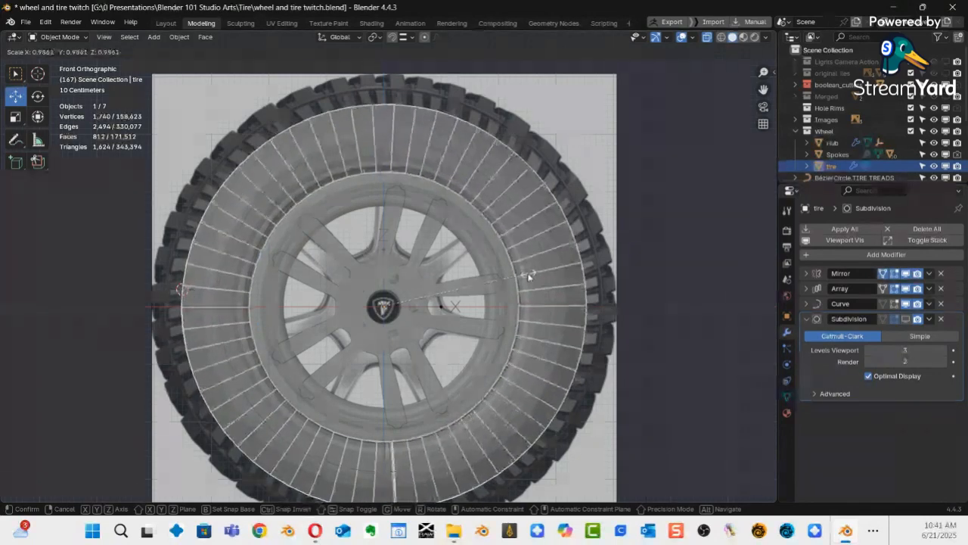
click(527, 275)
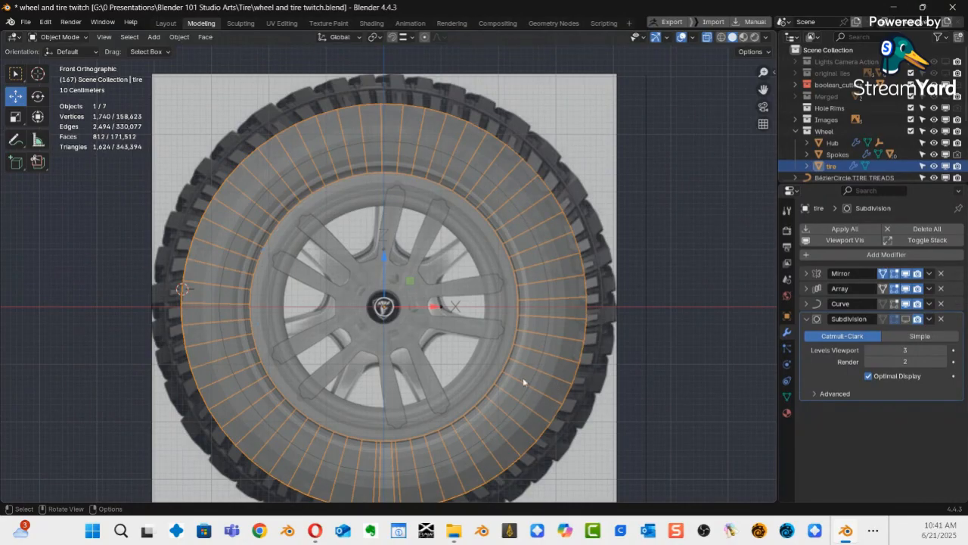
Scale the BézierCircle.TIRE TREADS curve up by about 1.096 in the front view and turn off X-ray display.
click(493, 186)
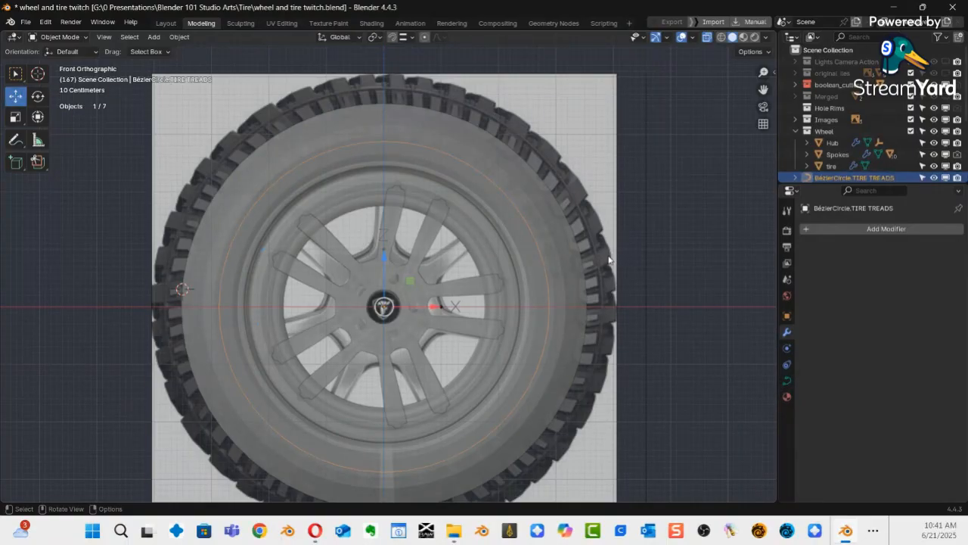
key(s)
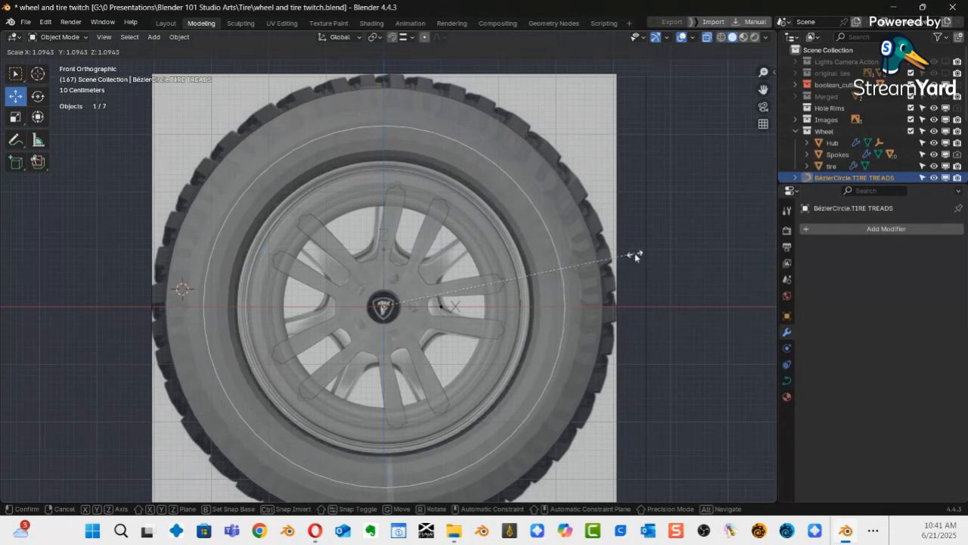
click(634, 254)
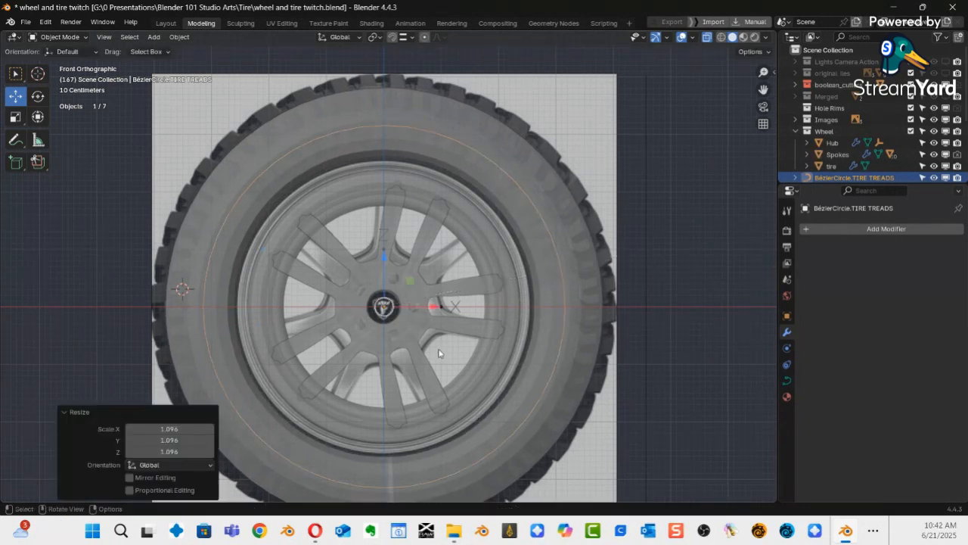
mouse_move(293, 330)
middle_down()
mouse_move(297, 300)
mouse_move(383, 306)
mouse_move(506, 290)
mouse_move(266, 301)
mouse_move(220, 285)
mouse_move(403, 276)
mouse_move(363, 233)
mouse_move(411, 250)
mouse_move(412, 261)
mouse_move(363, 233)
mouse_move(295, 243)
mouse_move(333, 265)
mouse_move(418, 248)
mouse_move(386, 242)
middle_up()
key(alt+z)
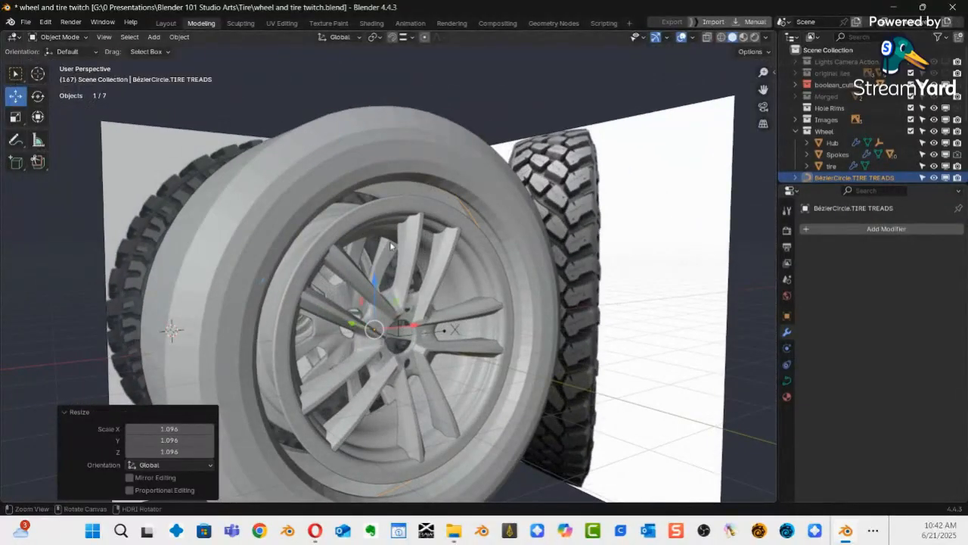
Select the tire object and enter Edit Mode on its base segment.
scroll(402, 200, up, 4)
middle_drag(406, 192, 428, 182)
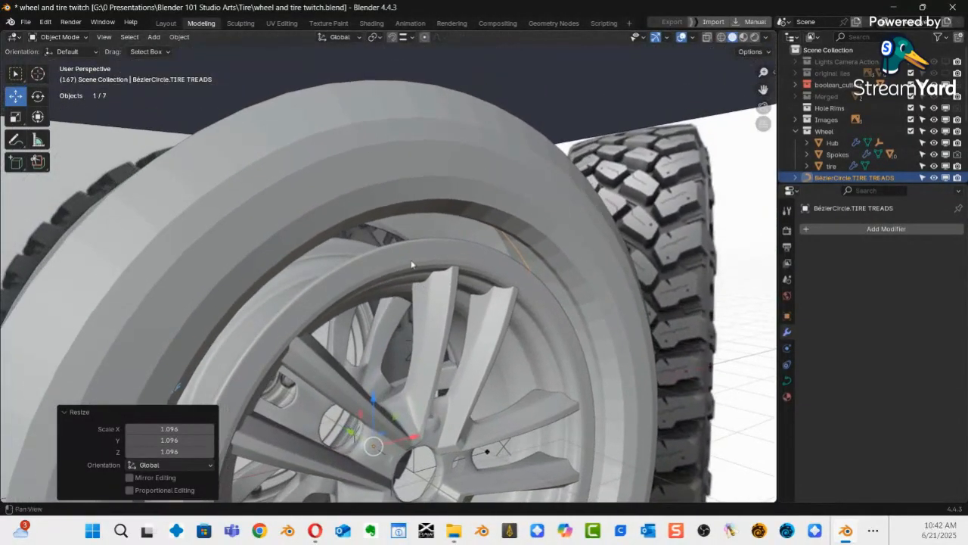
click(439, 199)
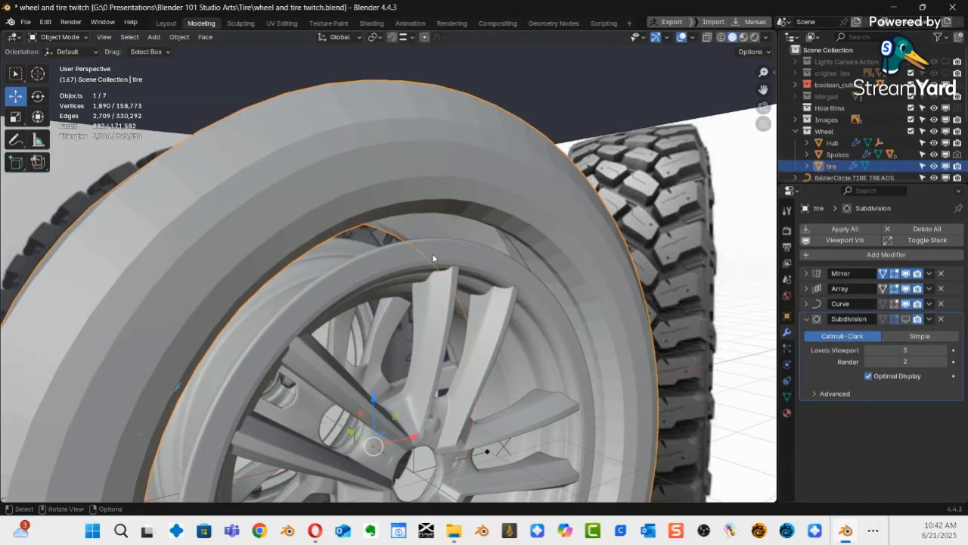
key(ctrl+Tab)
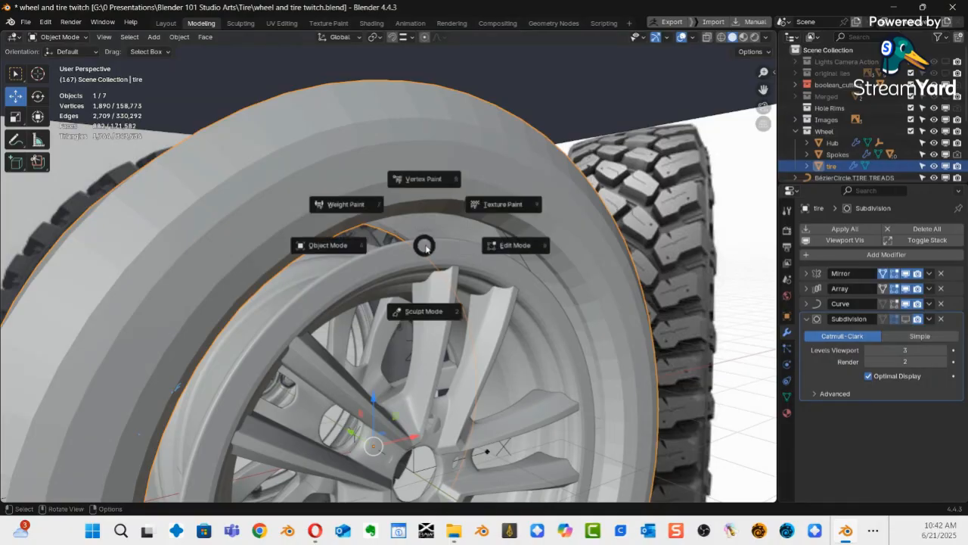
click(509, 255)
Select the four lower faces of the tire's base segment using X-ray display, and turn X-ray off again.
shift+middle_drag(537, 410, 496, 189)
middle_drag(495, 189, 473, 204)
scroll(461, 235, up, 3)
middle_drag(457, 242, 335, 261)
key(alt+z)
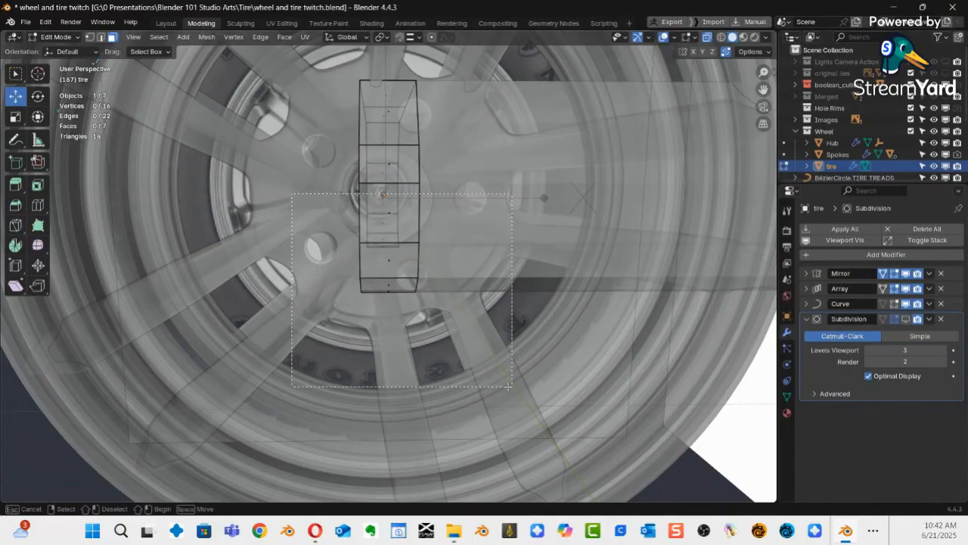
mouse_move(437, 391)
middle_down()
mouse_move(532, 303)
mouse_move(378, 270)
mouse_move(431, 293)
mouse_move(448, 288)
middle_up()
key(alt+z)
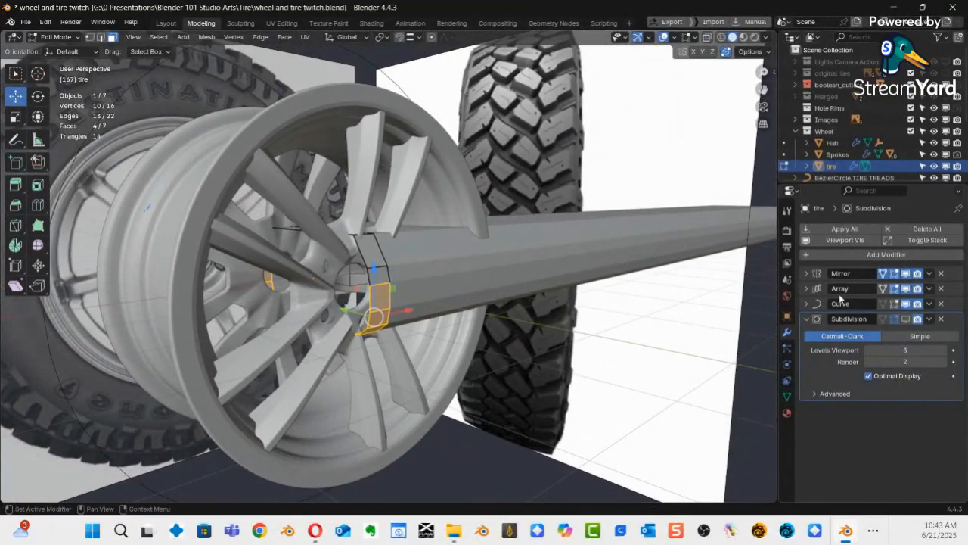
Enable the On Cage display of the tire's Array and Curve modifiers and show Curve in Edit Mode.
click(903, 318)
click(883, 289)
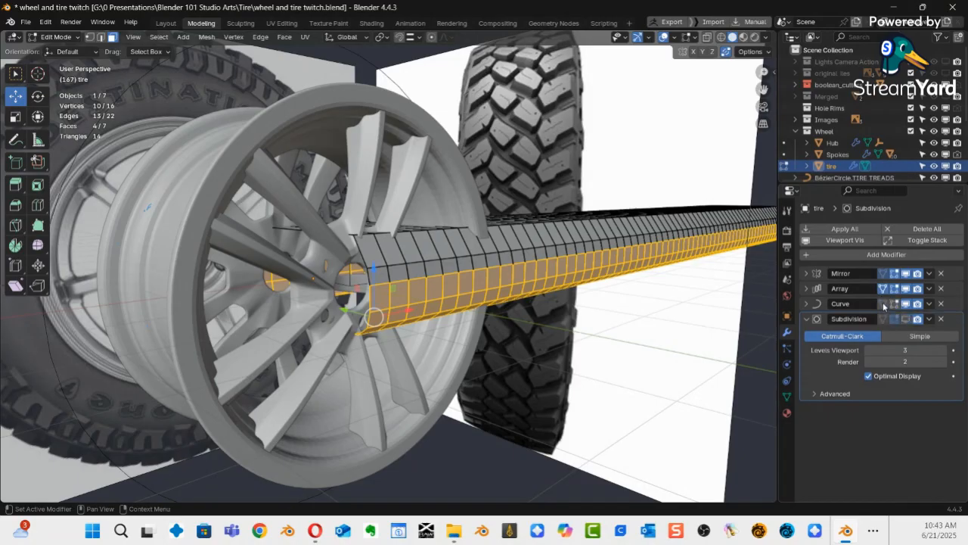
click(894, 304)
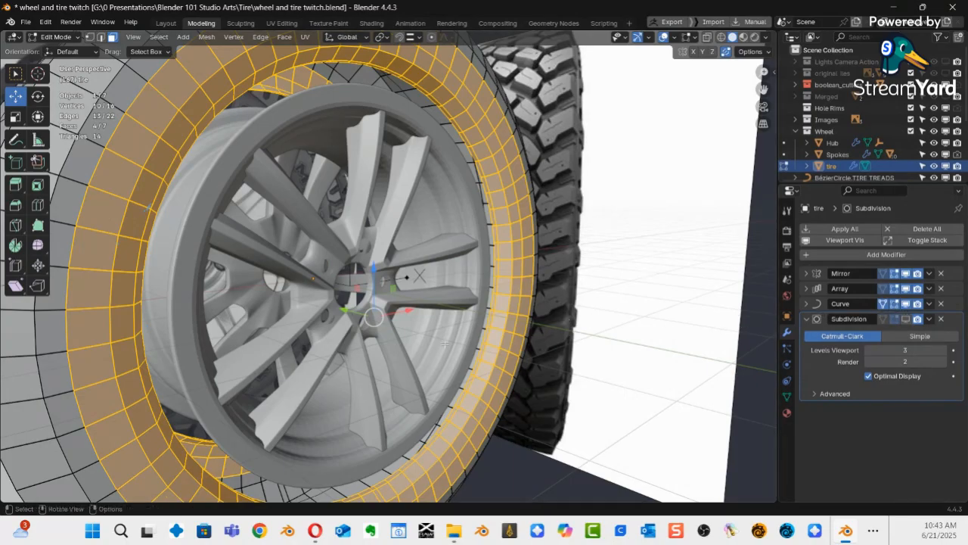
Move the selected inner tire faces about -0.267 m along Z to fit the tire's inner edge to the rim.
middle_drag(373, 347, 322, 333)
middle_drag(137, 265, 84, 262)
middle_drag(84, 263, 79, 323)
ctrl+middle_drag(469, 311, 401, 278)
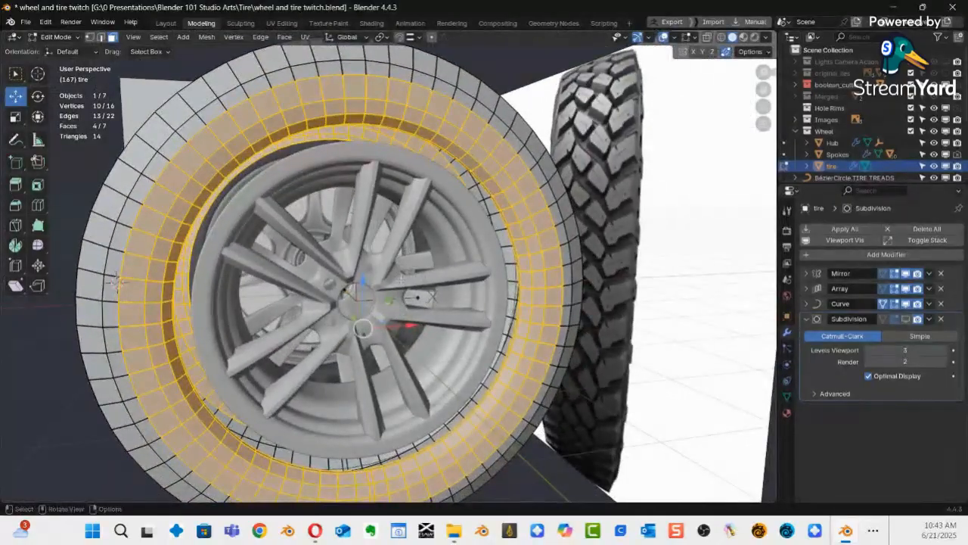
drag(364, 278, 362, 281)
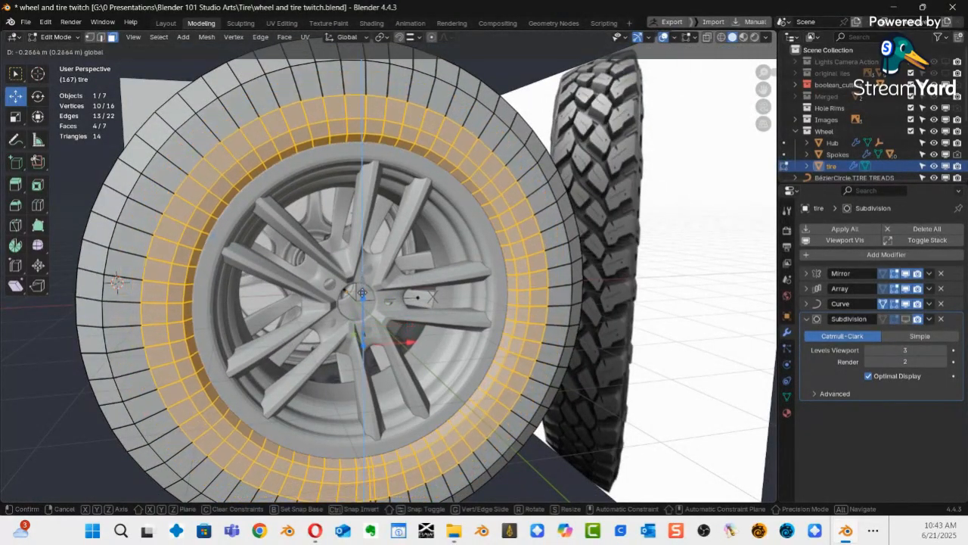
drag(363, 293, 364, 293)
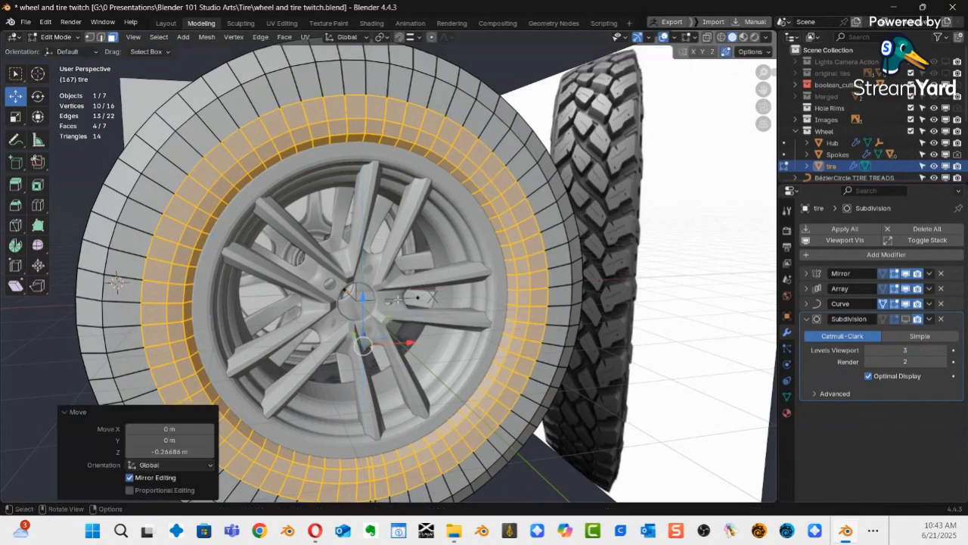
Return the tire to Object Mode and examine its reshaped profile from the side.
middle_drag(380, 319, 215, 290)
scroll(445, 329, down, 8)
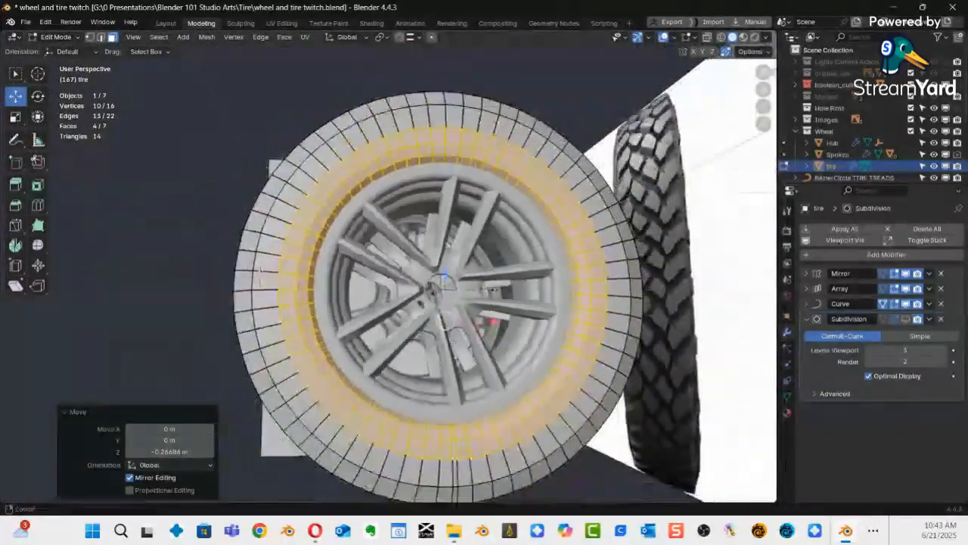
key(ctrl+Tab)
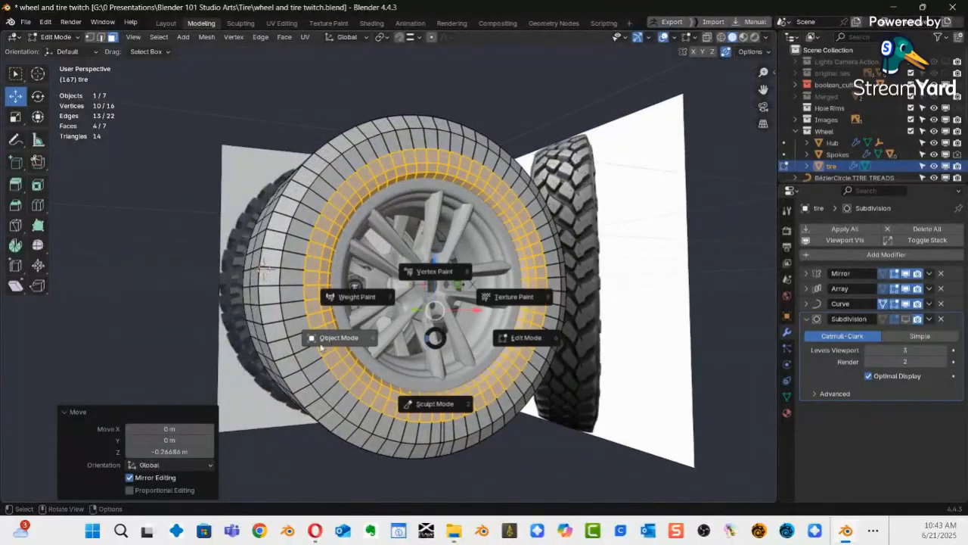
click(329, 343)
middle_drag(420, 296, 472, 321)
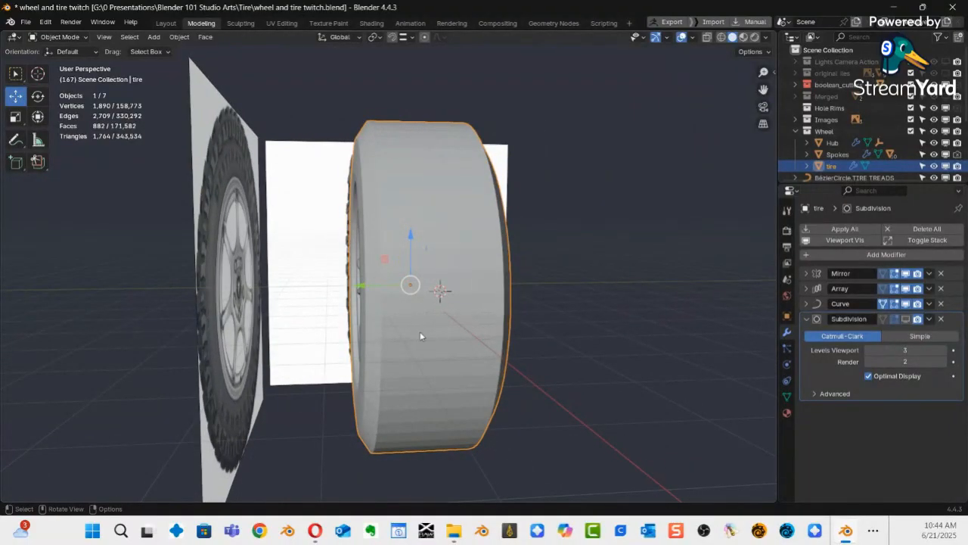
Compare the tire's profile with the tread reference in the right and left orthographic views, using X-ray display.
key(KP_3)
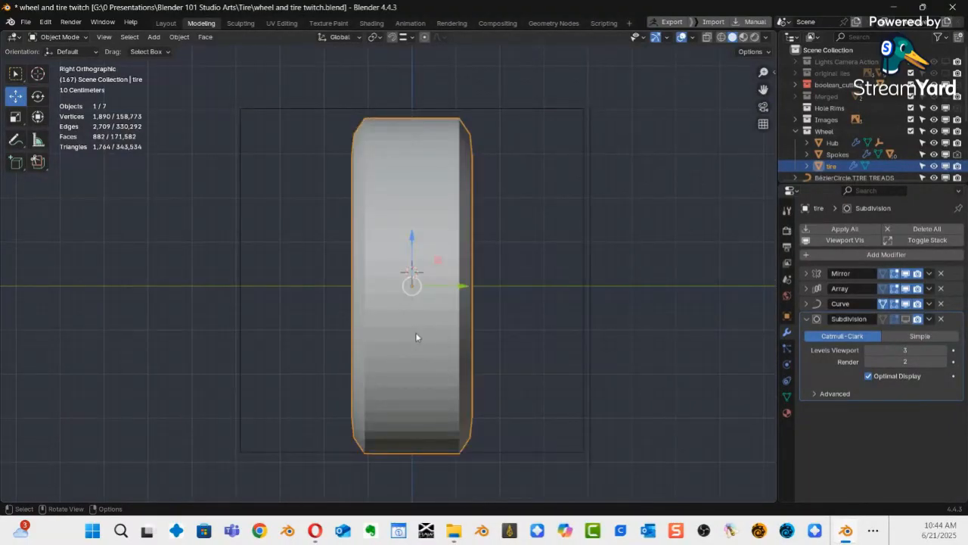
key(ctrl+KP_3)
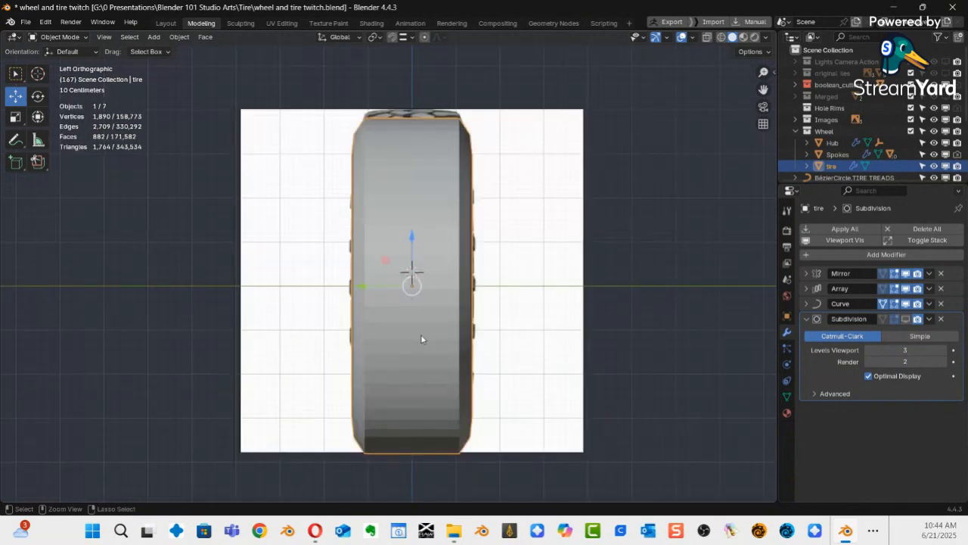
key(alt+z)
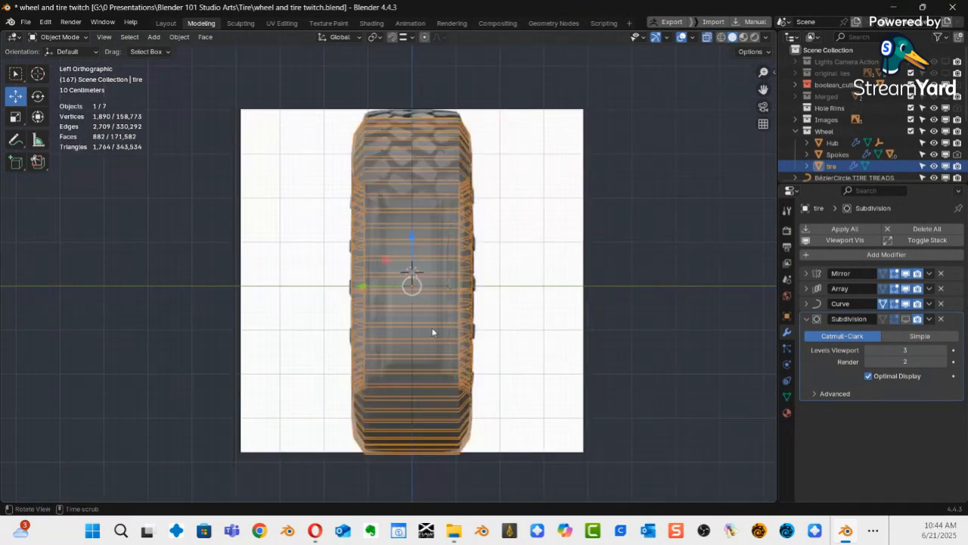
ctrl+middle_drag(456, 323, 424, 274)
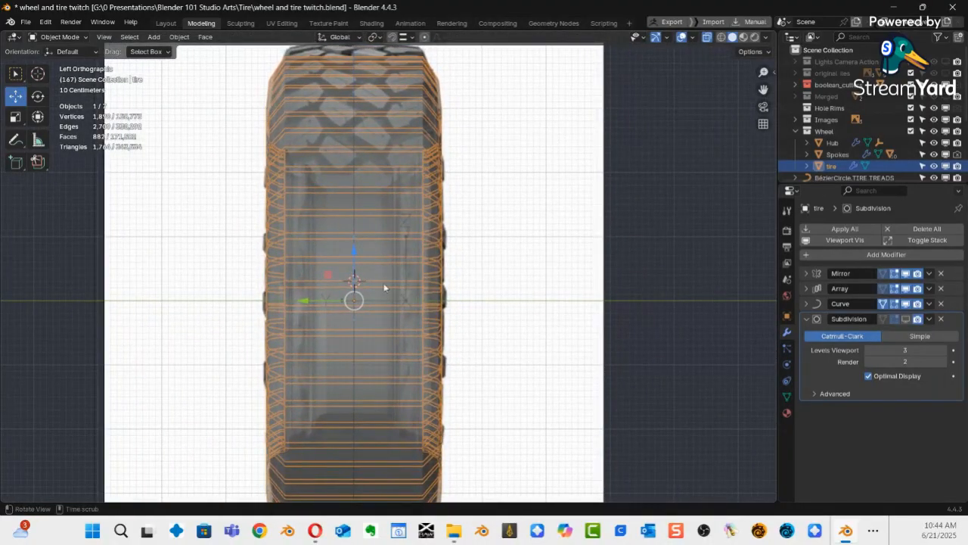
middle_drag(465, 324, 389, 323)
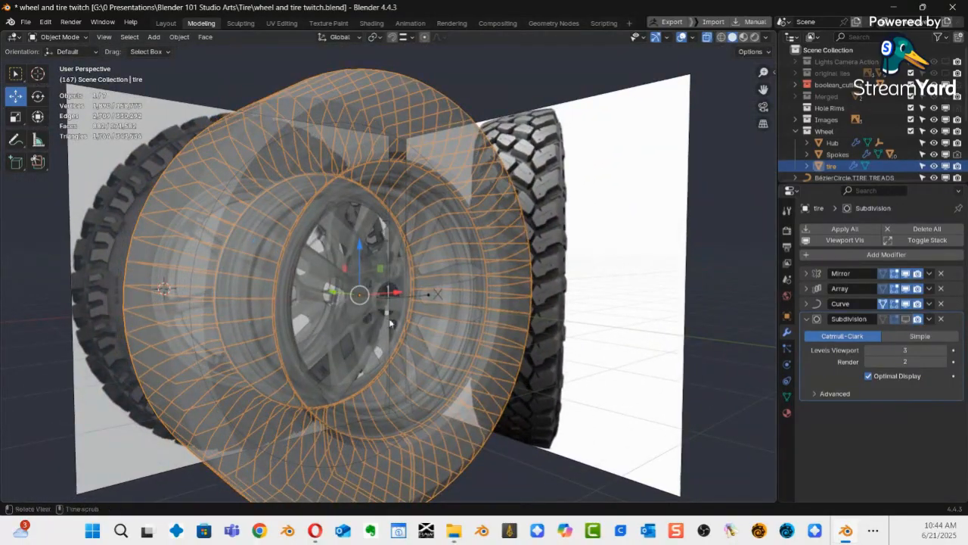
key(alt+z)
Select the spokes, hub and center parts with the tire left out, and try hiding and restoring them.
click(384, 251)
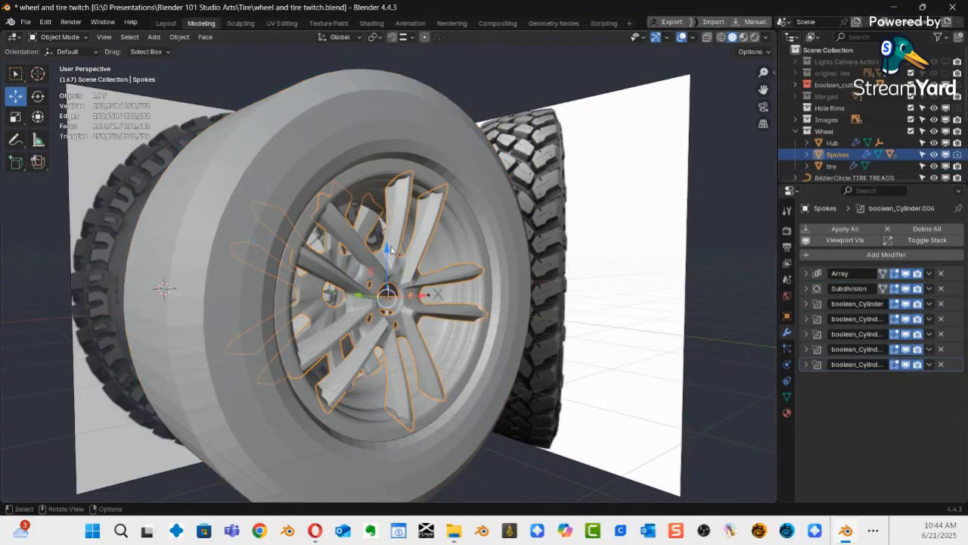
shift+click(416, 185)
middle_drag(406, 353, 328, 295)
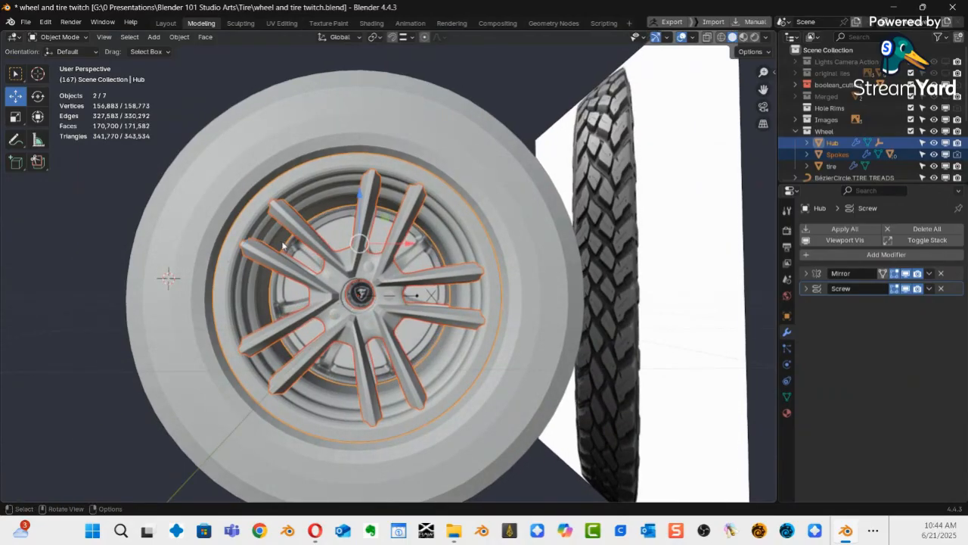
drag(270, 231, 439, 372)
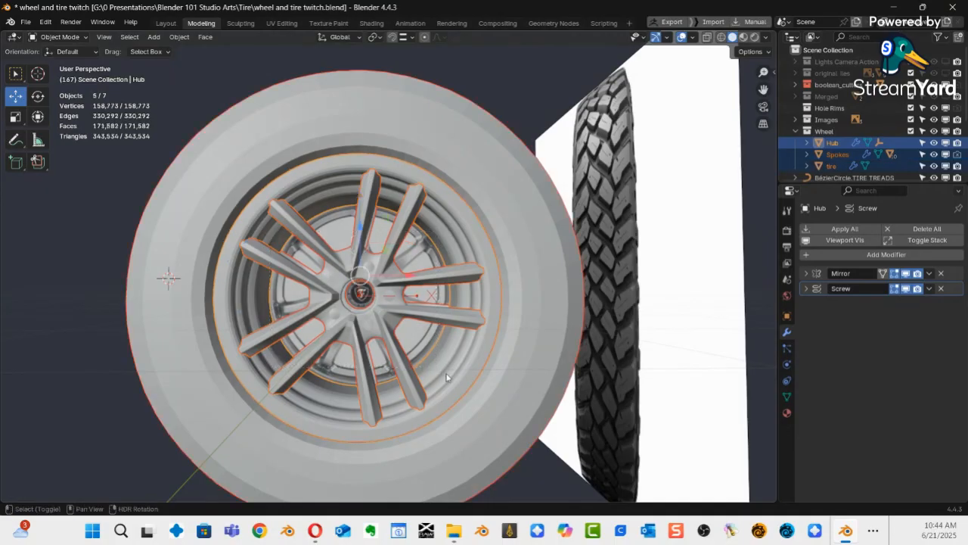
middle_drag(447, 373, 428, 202)
drag(569, 72, 320, 149)
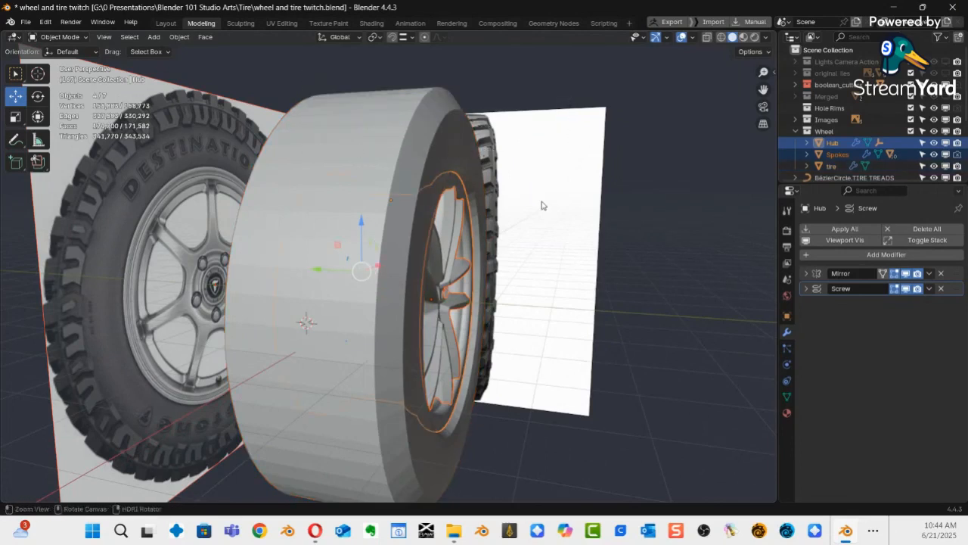
scroll(545, 272, up, 1)
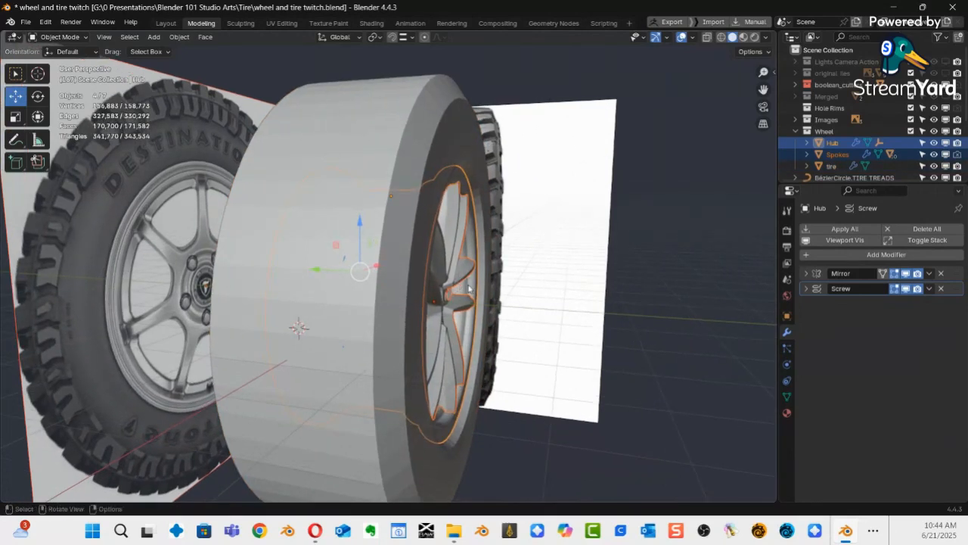
key(h)
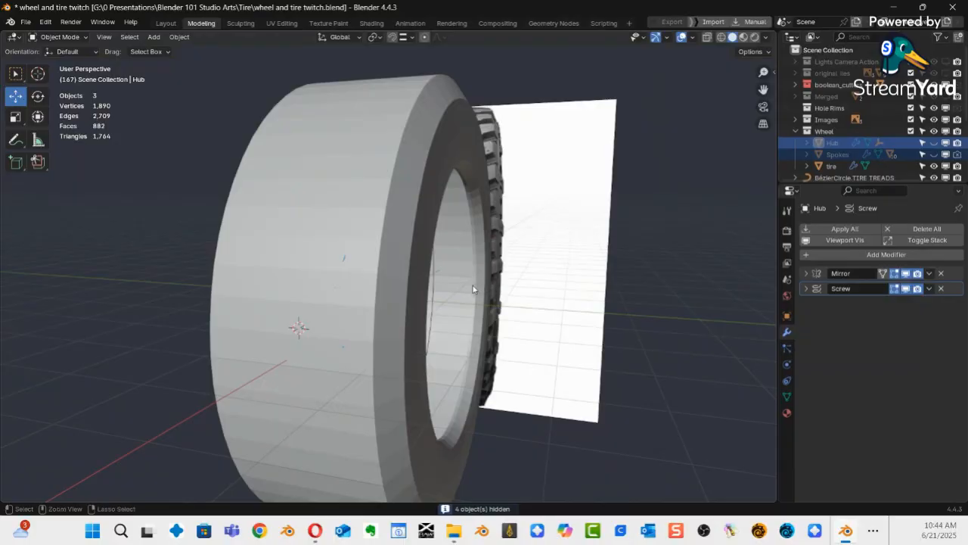
key(alt+h)
Remove the reference image from the selection and hide the spokes, hub and remaining rim parts.
middle_drag(365, 295, 460, 339)
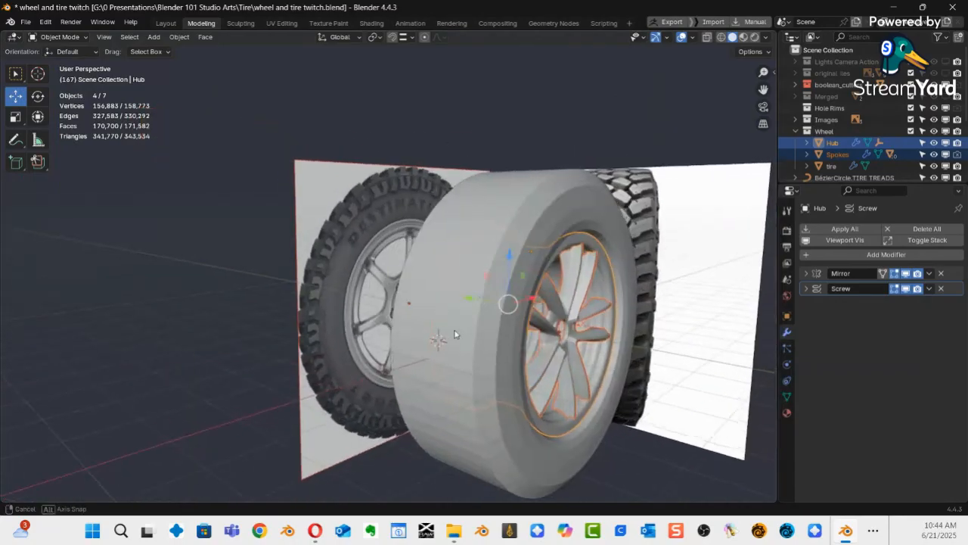
ctrl+drag(251, 133, 384, 263)
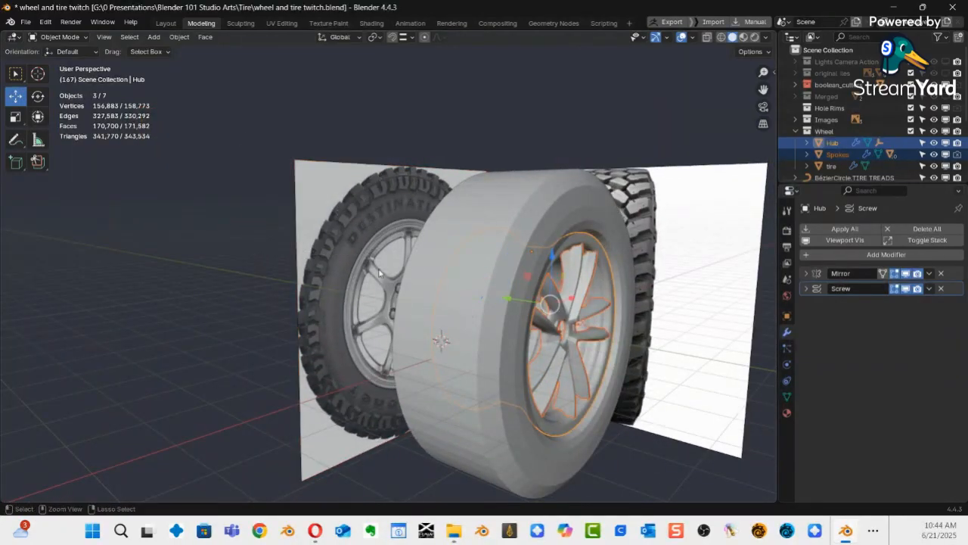
key(h)
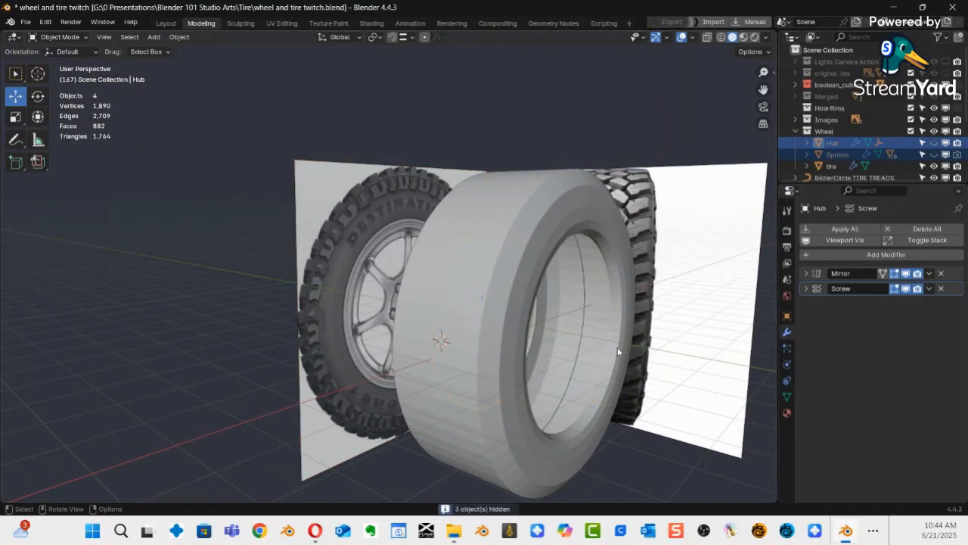
Enable X-ray display in the left orthographic view and disable the Wheel collection in the viewport to isolate the tread reference.
middle_drag(639, 353, 555, 311)
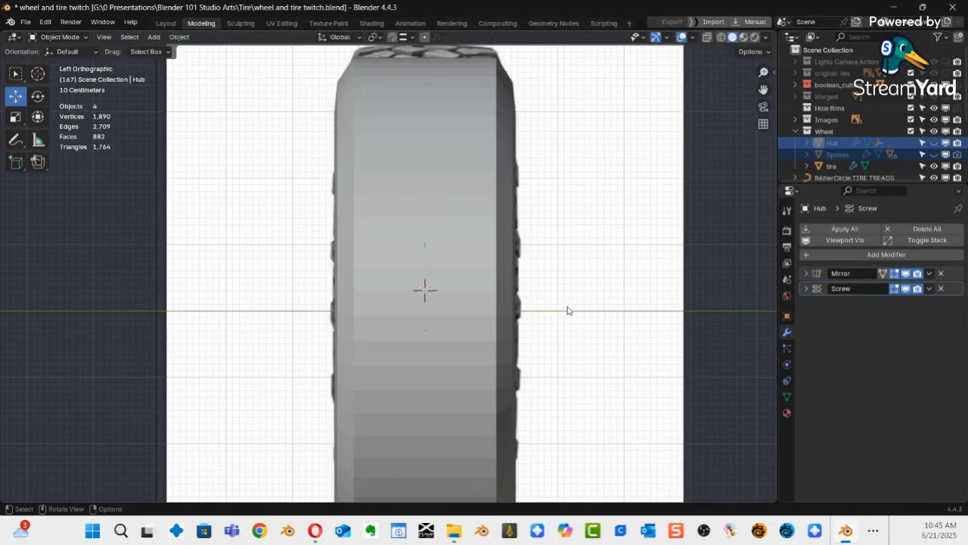
key(alt+z)
ctrl+middle_drag(487, 339, 476, 284)
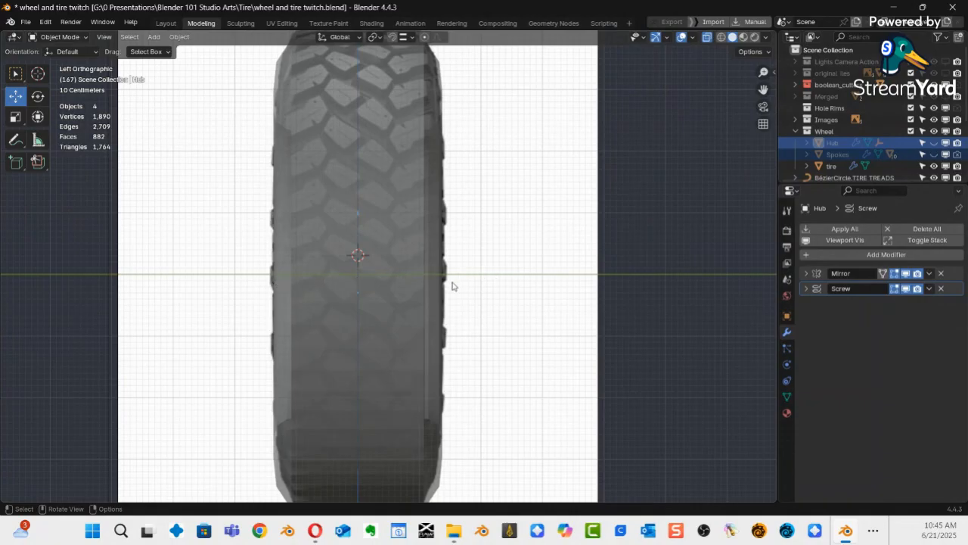
ctrl+middle_drag(449, 291, 537, 231)
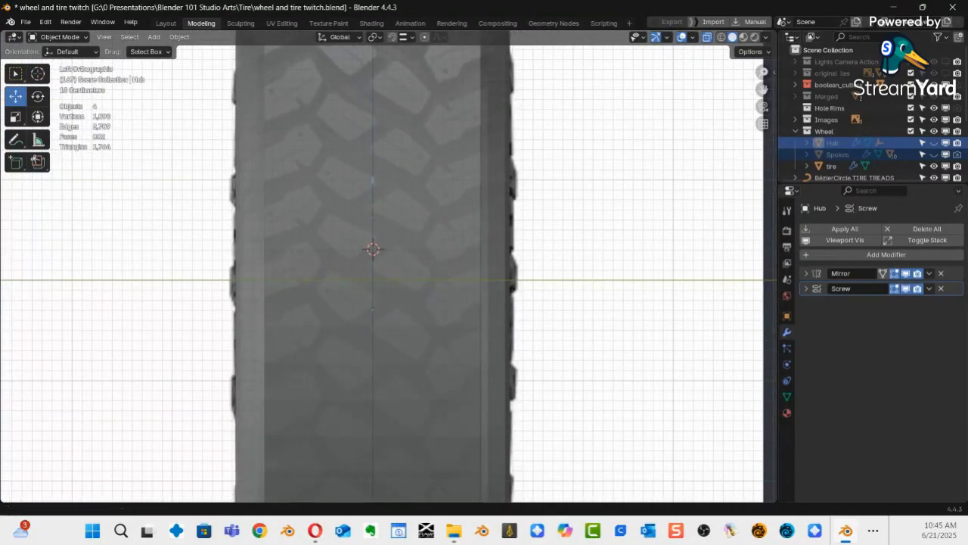
click(16, 140)
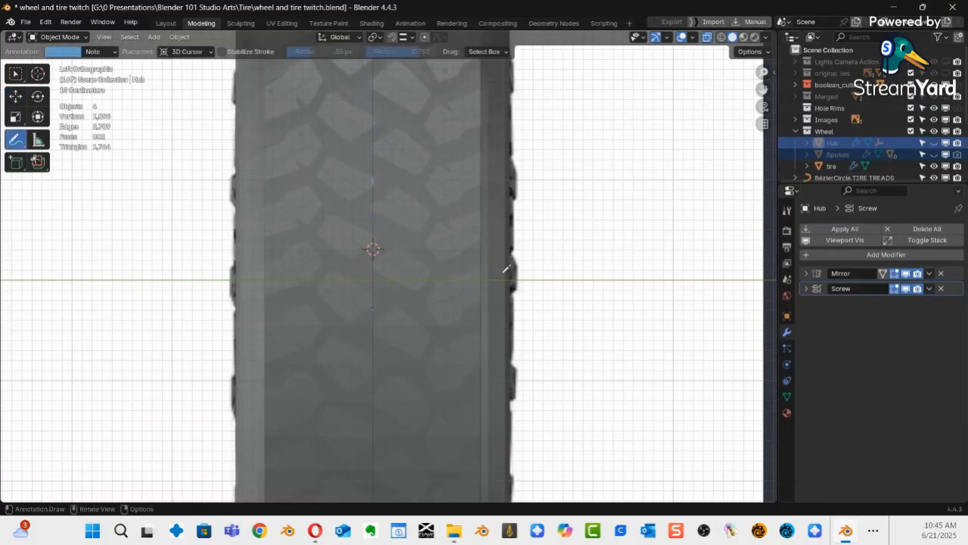
click(945, 131)
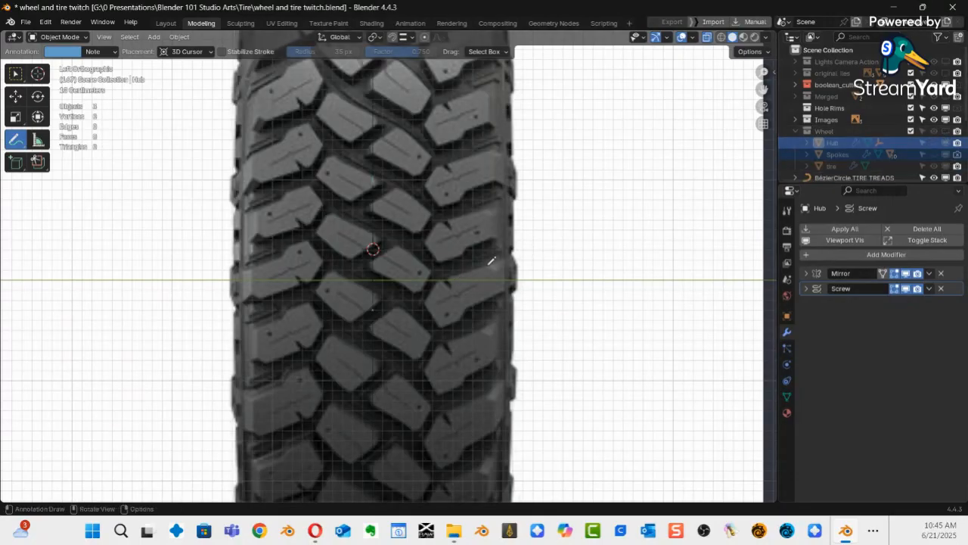
Outline one repeating zigzag row of tread blocks on the reference with annotation strokes and hatch its interior.
mouse_move(509, 258)
mouse_down()
mouse_move(443, 279)
mouse_move(519, 274)
mouse_move(447, 326)
mouse_move(405, 309)
mouse_move(295, 229)
mouse_move(255, 241)
mouse_move(221, 235)
mouse_up()
mouse_move(258, 200)
mouse_down()
mouse_move(308, 180)
mouse_move(387, 217)
mouse_up()
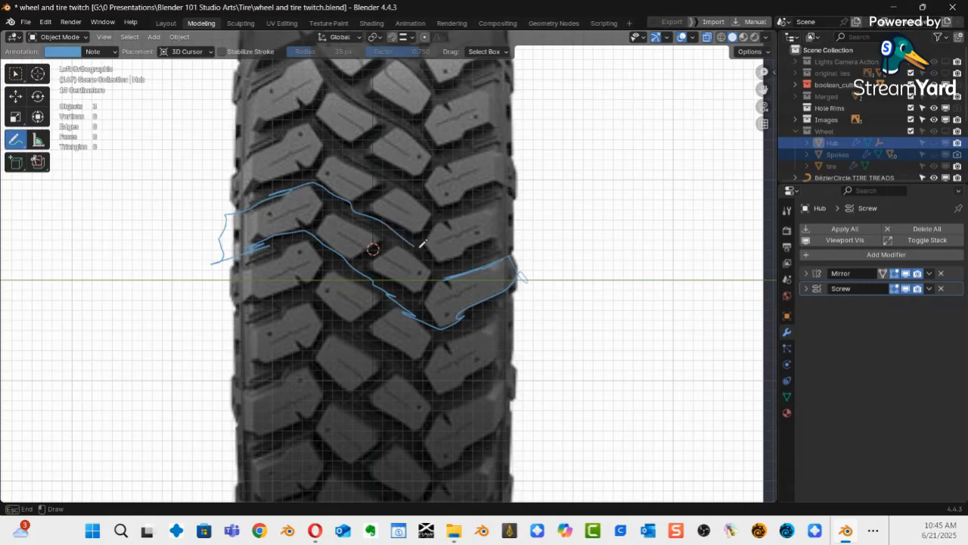
drag(447, 261, 452, 277)
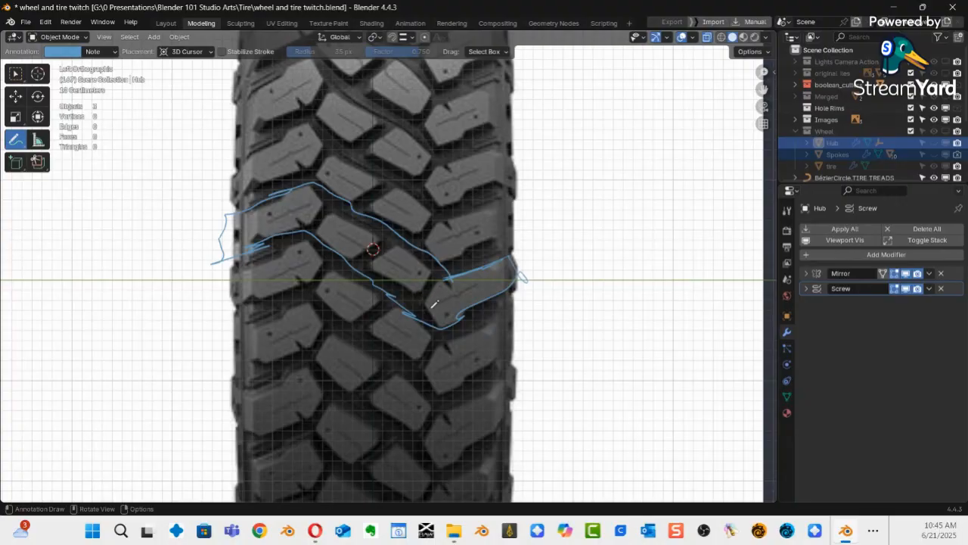
mouse_move(404, 274)
ctrl+middle_down()
mouse_move(452, 282)
mouse_move(490, 227)
mouse_move(486, 250)
mouse_move(500, 279)
mouse_move(443, 280)
ctrl+middle_up()
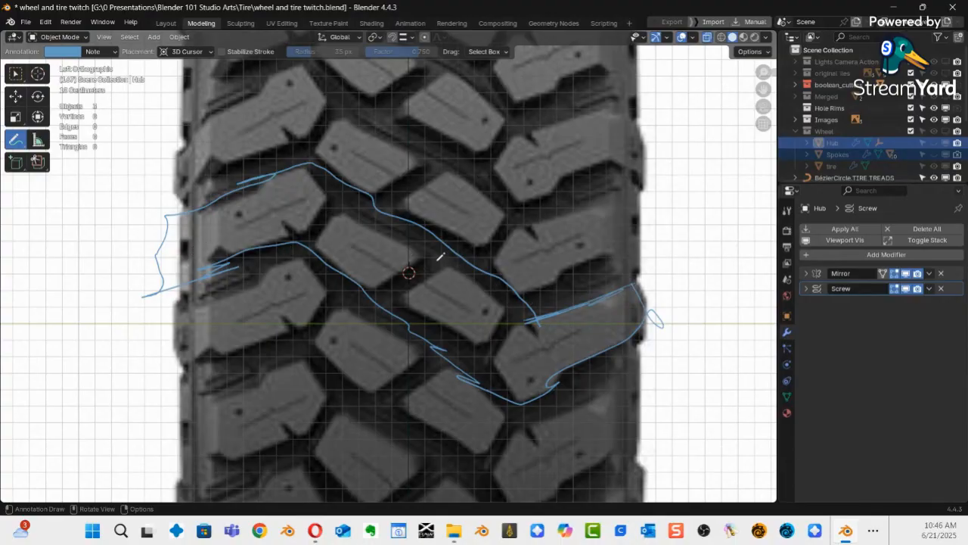
mouse_move(450, 246)
mouse_down()
mouse_move(400, 281)
mouse_move(437, 258)
mouse_move(341, 283)
mouse_move(267, 248)
mouse_move(295, 174)
mouse_move(231, 235)
mouse_move(272, 228)
mouse_up()
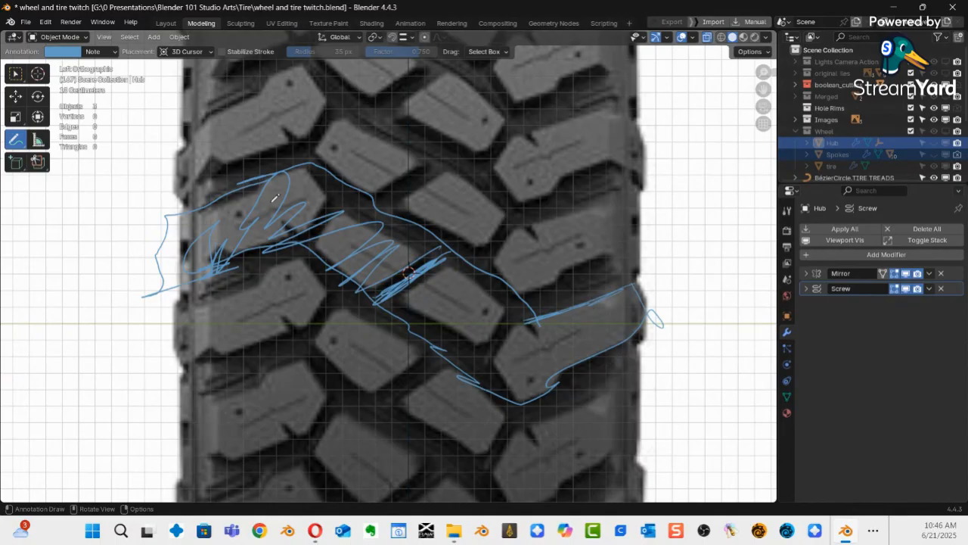
Erase all annotation strokes from the tread reference, and show the Wheel collection briefly before hiding it again.
mouse_move(18, 140)
mouse_down()
mouse_move(53, 167)
mouse_move(72, 224)
mouse_up()
mouse_move(187, 232)
mouse_down()
mouse_move(166, 279)
mouse_move(116, 320)
mouse_move(277, 244)
mouse_move(167, 262)
mouse_move(313, 158)
mouse_move(288, 216)
mouse_move(409, 207)
mouse_move(325, 236)
mouse_up()
mouse_move(307, 248)
mouse_down()
mouse_move(389, 222)
mouse_move(393, 261)
mouse_move(454, 238)
mouse_move(494, 277)
mouse_move(580, 287)
mouse_move(622, 342)
mouse_move(502, 395)
mouse_move(389, 323)
mouse_move(620, 406)
mouse_move(607, 373)
mouse_up()
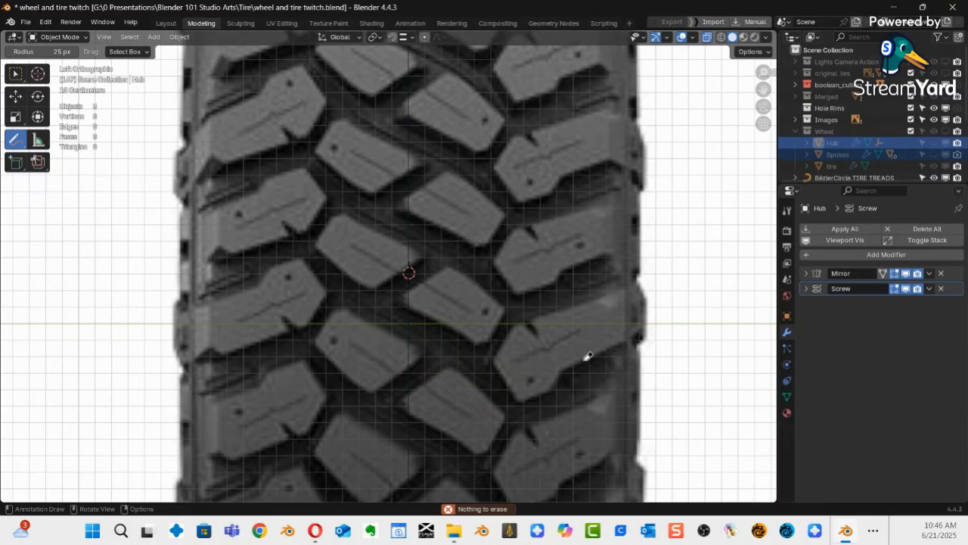
click(947, 132)
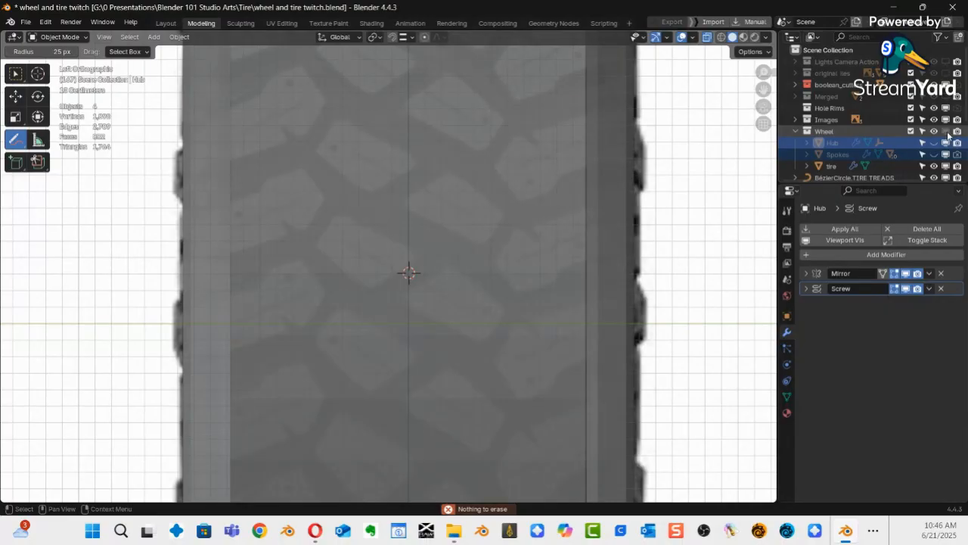
click(945, 132)
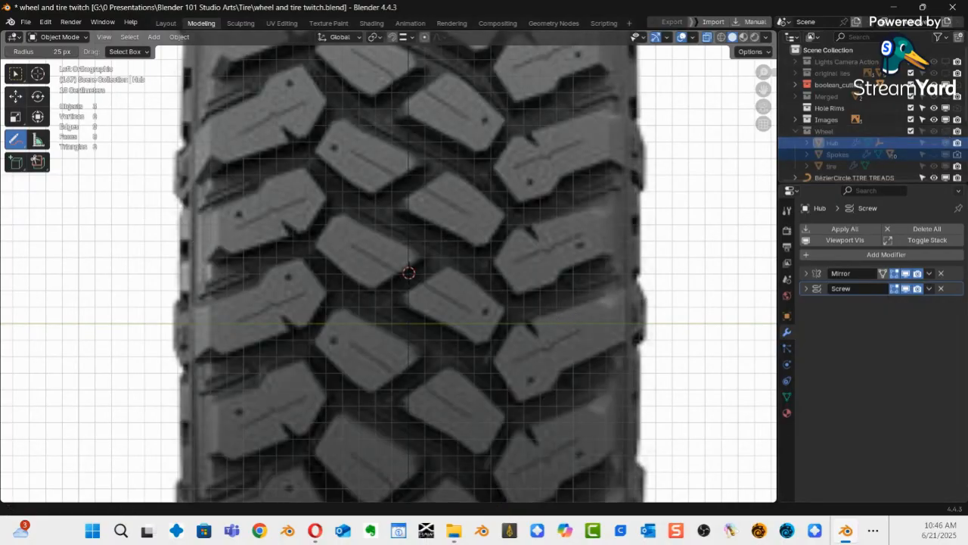
Add a 2 m mesh plane at the 3D cursor and rotate it 90° about Y to face the tread reference.
click(15, 98)
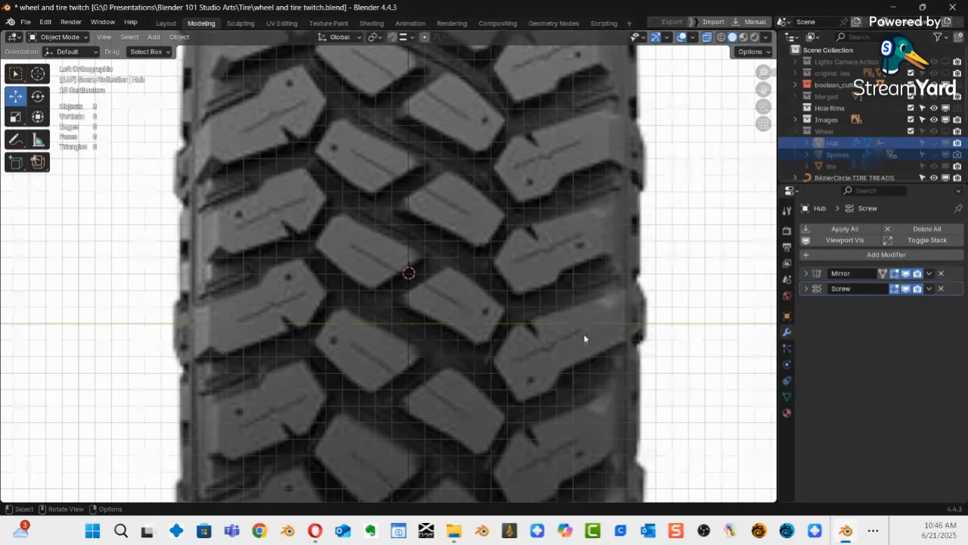
key(shift+a)
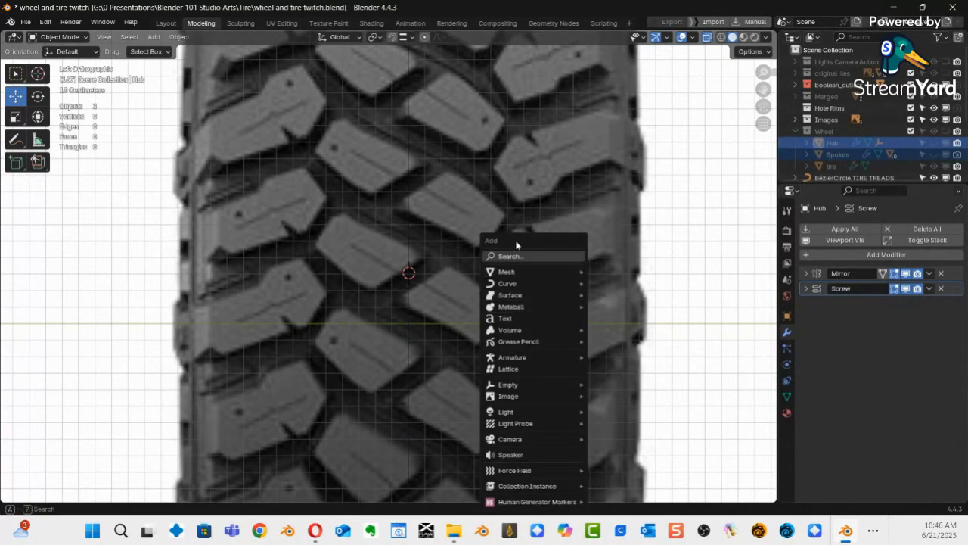
mouse_move(538, 273)
scroll(665, 30, up, 2)
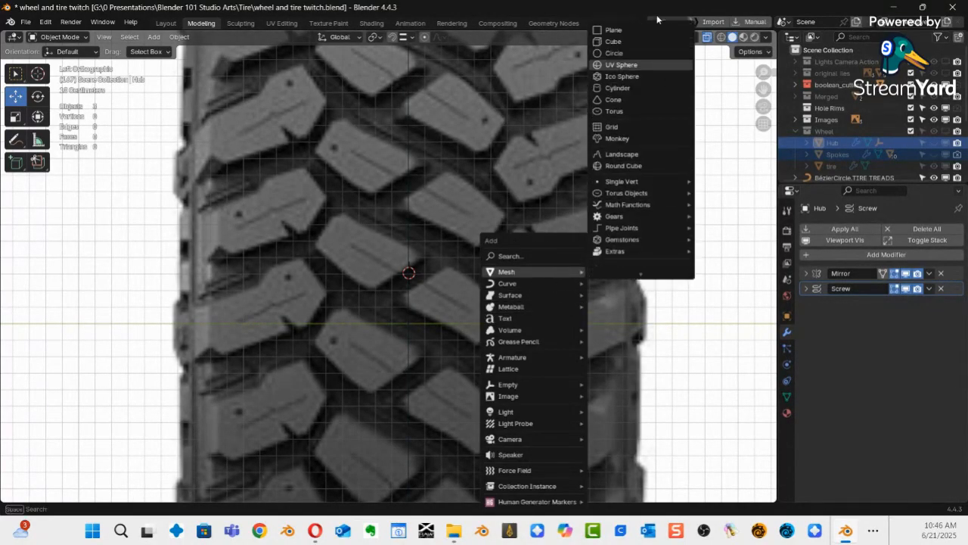
click(634, 32)
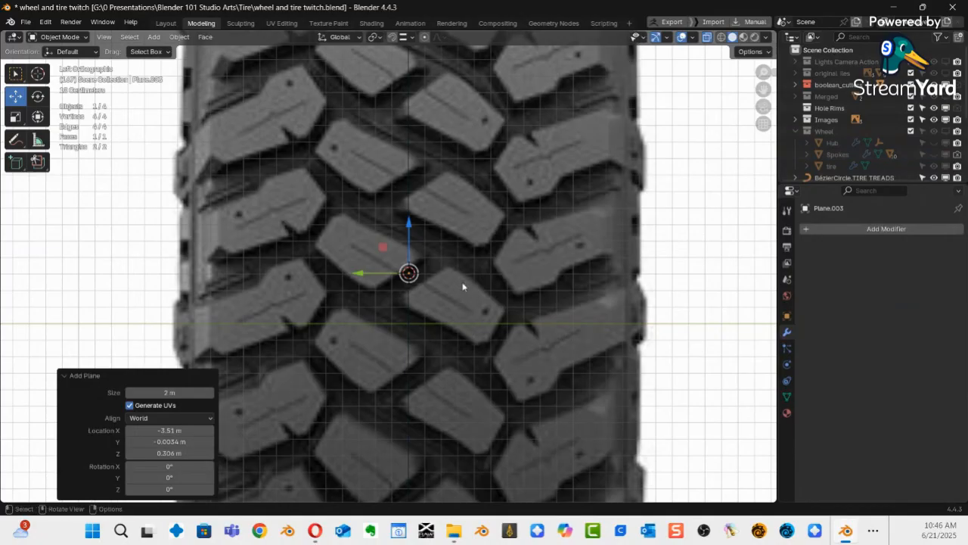
key(r)
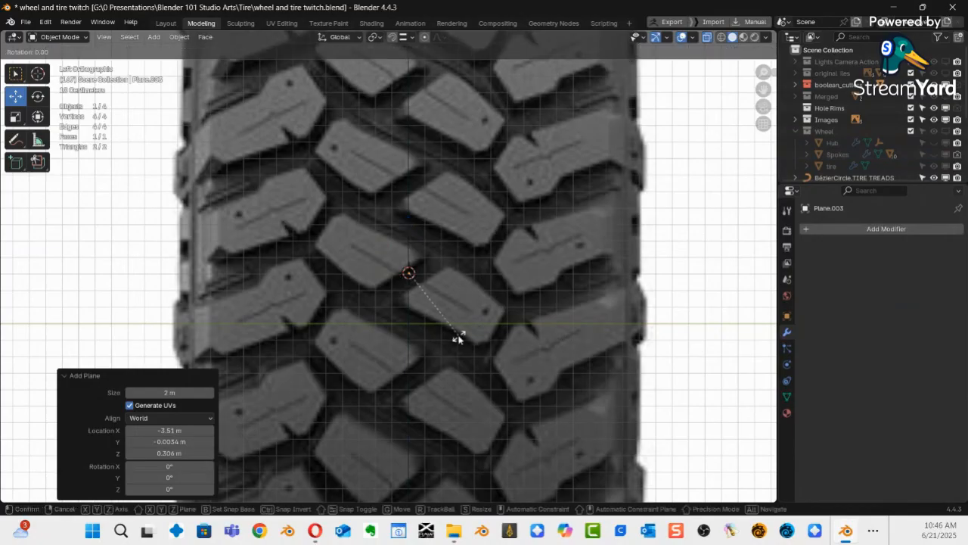
text(y)
text(90)
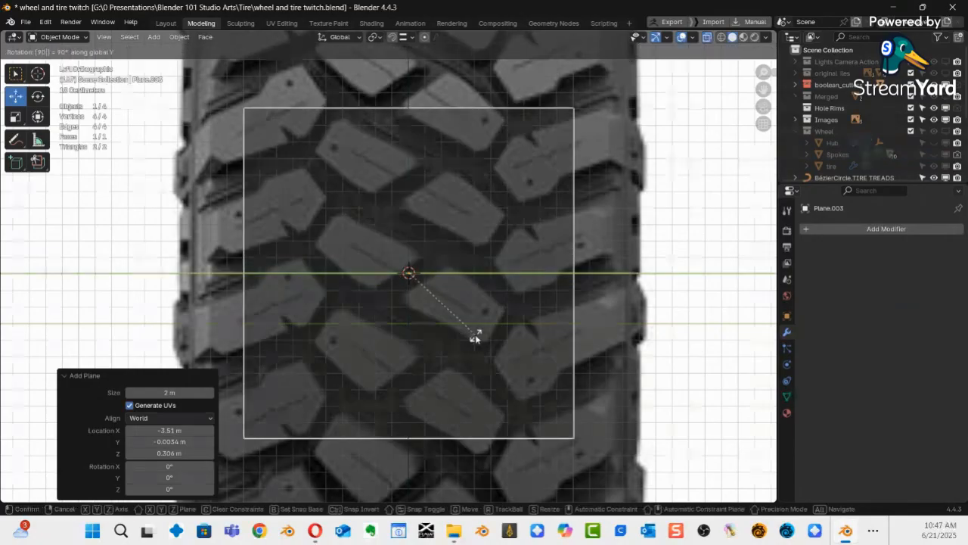
key(Return)
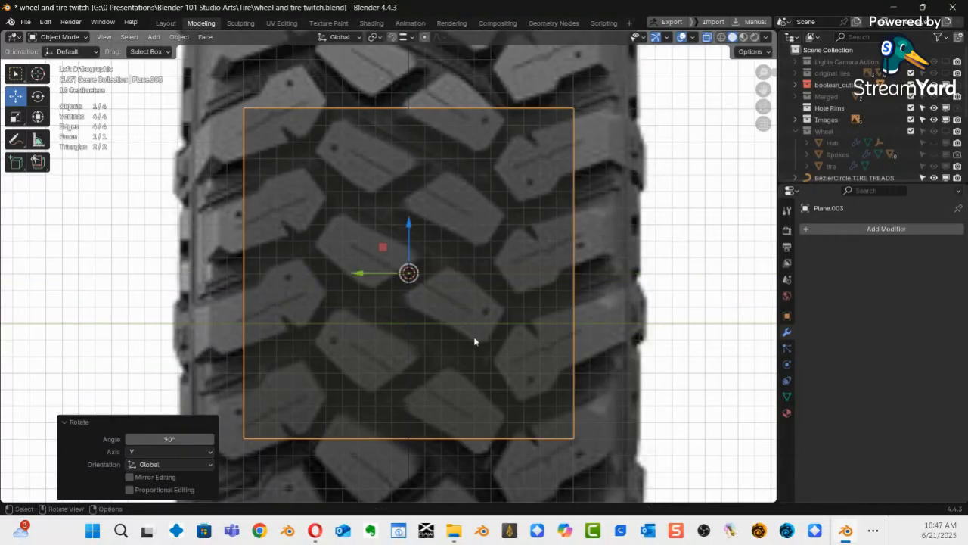
In Edit Mode, scale the plane to about 0.176 and move it about -0.15 m in Y and -0.049 m in Z onto a central tread block.
key(ctrl+Tab)
click(572, 333)
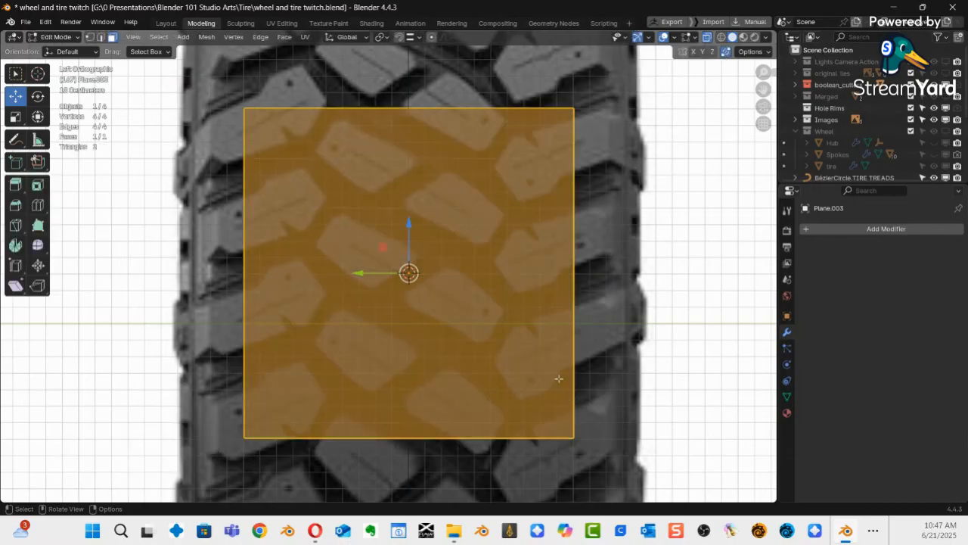
key(s)
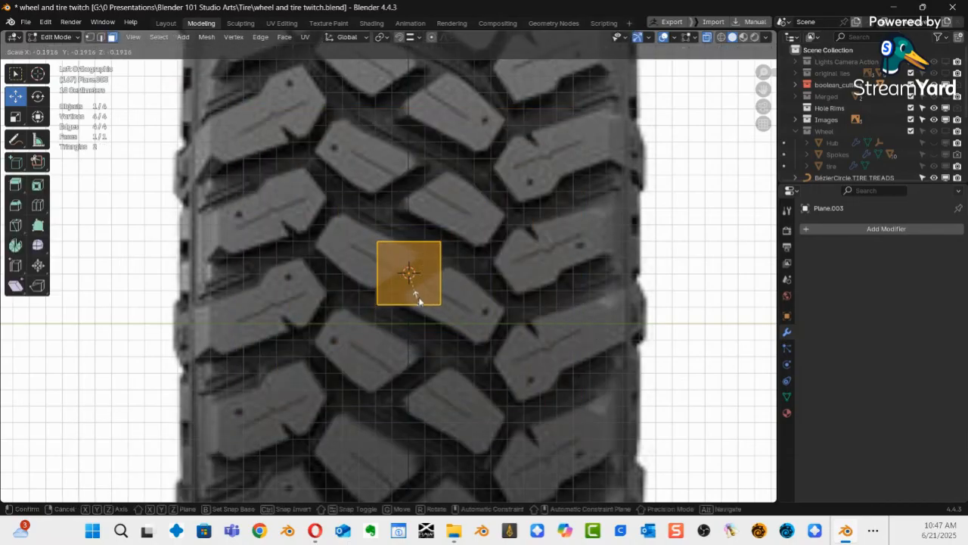
click(420, 287)
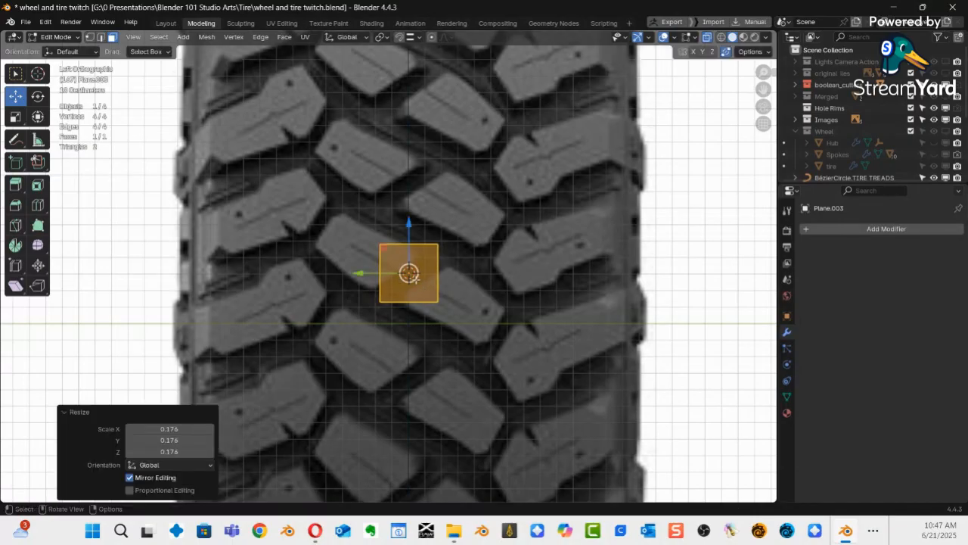
key(g)
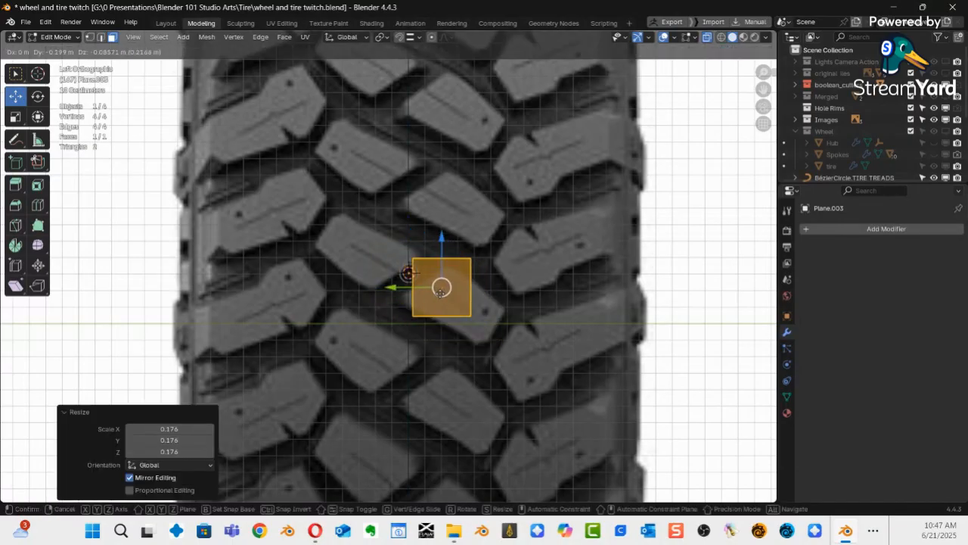
click(432, 285)
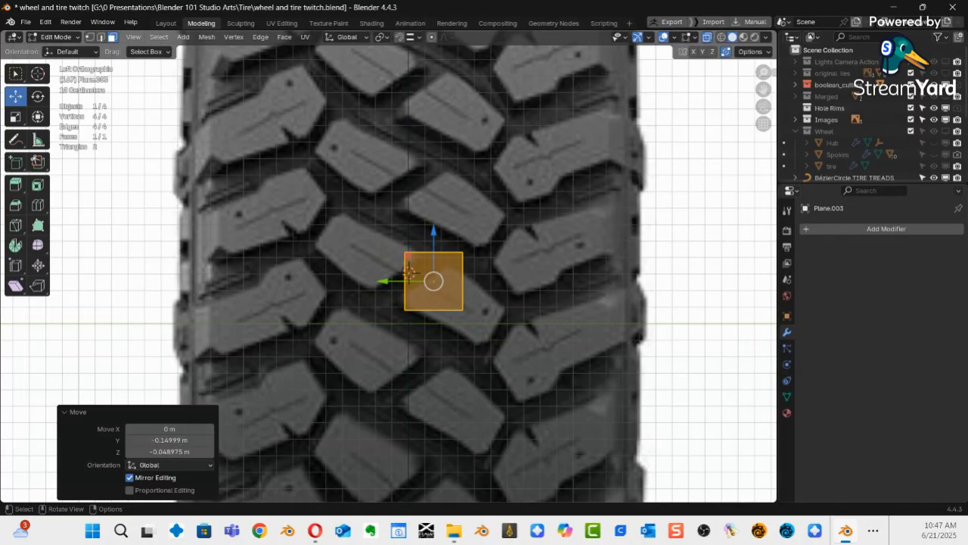
Lower the plane's upper edge about 0.26 m, and shift its right-hand edge up to the upper corner of the central tread block.
ctrl+alt+drag(524, 316, 569, 234)
alt+shift+drag(549, 345, 446, 305)
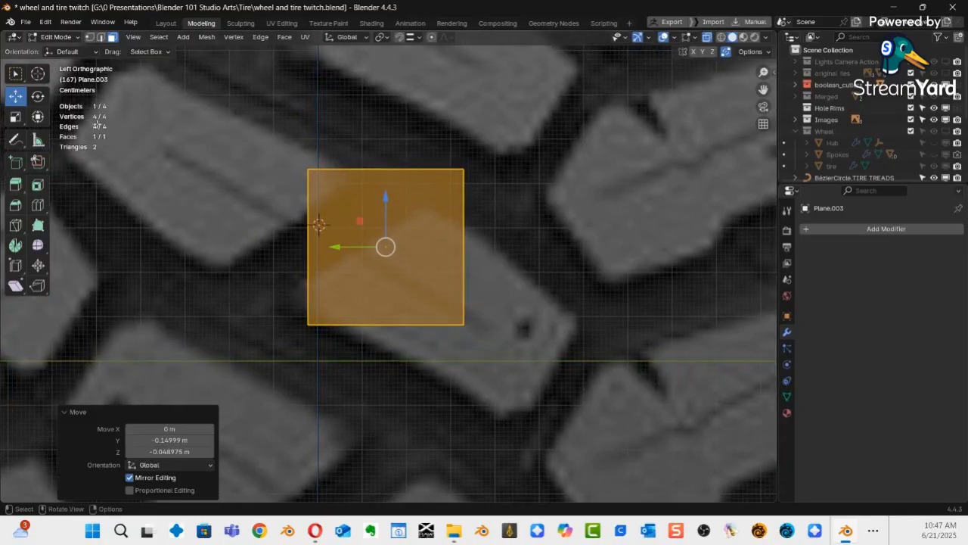
click(368, 186)
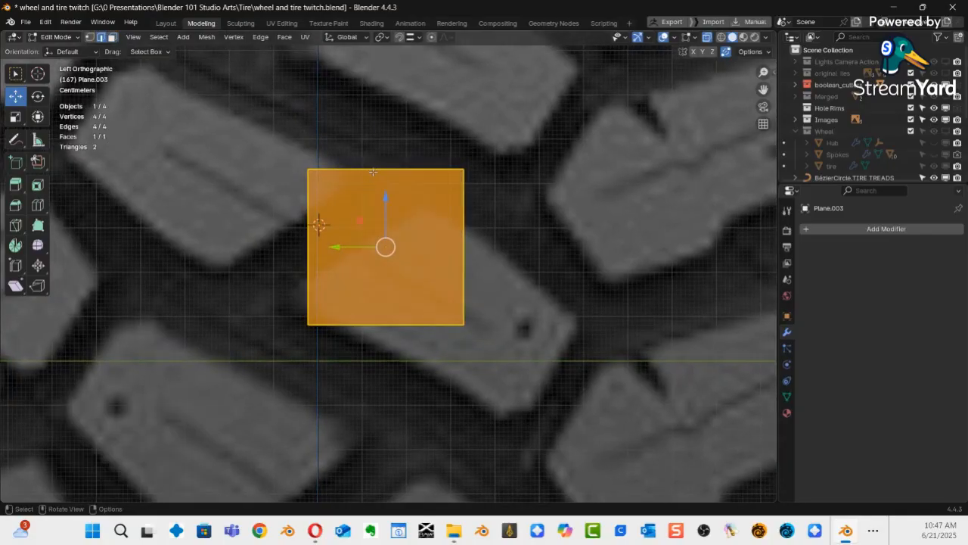
click(373, 170)
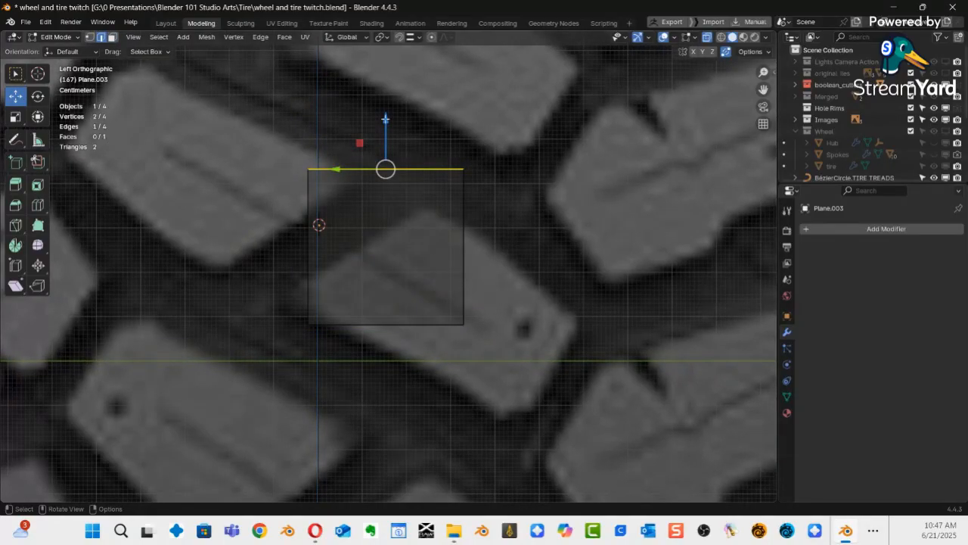
drag(384, 119, 386, 237)
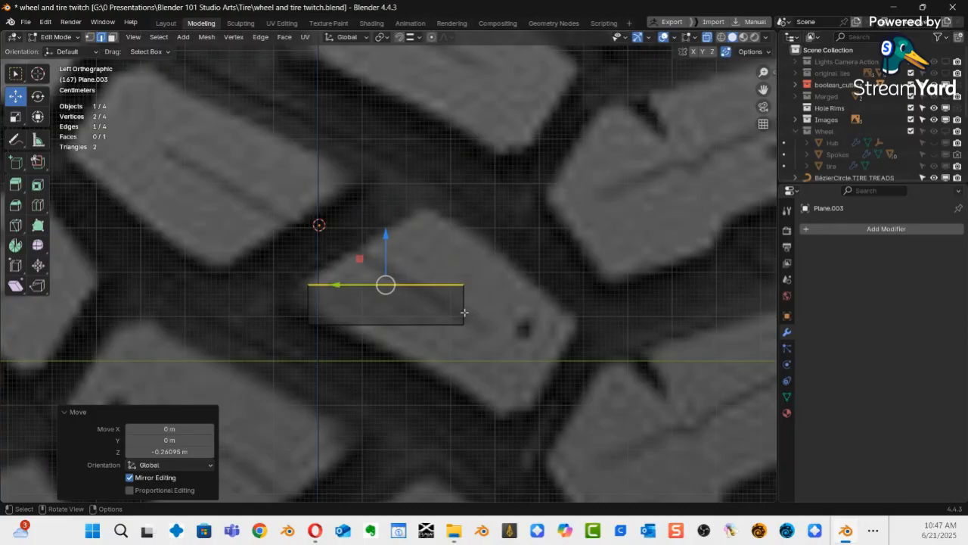
key(g)
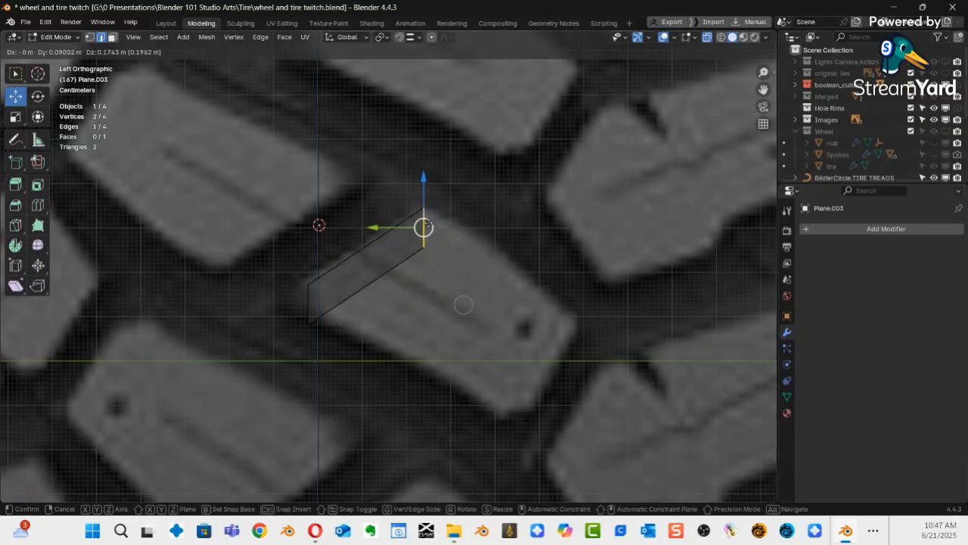
click(464, 304)
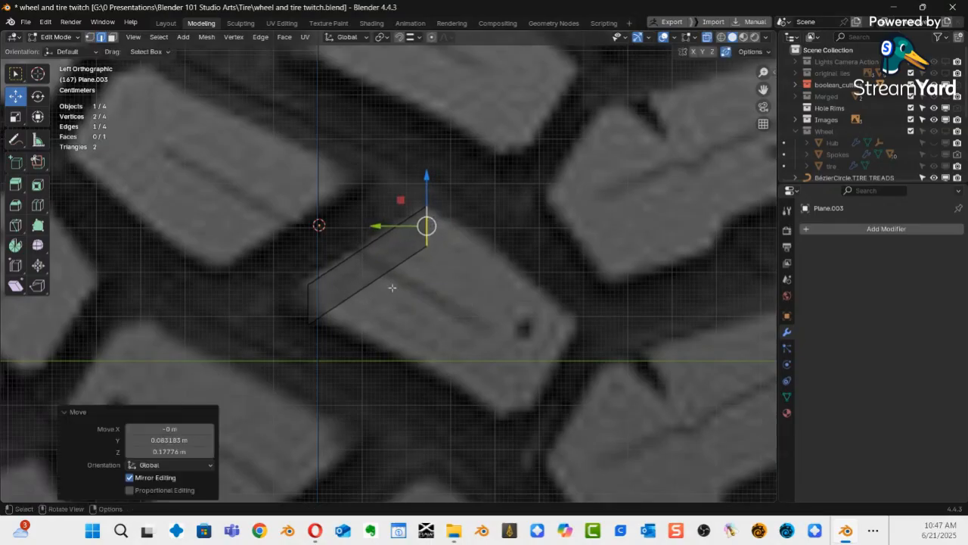
Reposition the plane's four vertices individually to form a narrow strip along the upper-left end of the tread block.
click(334, 325)
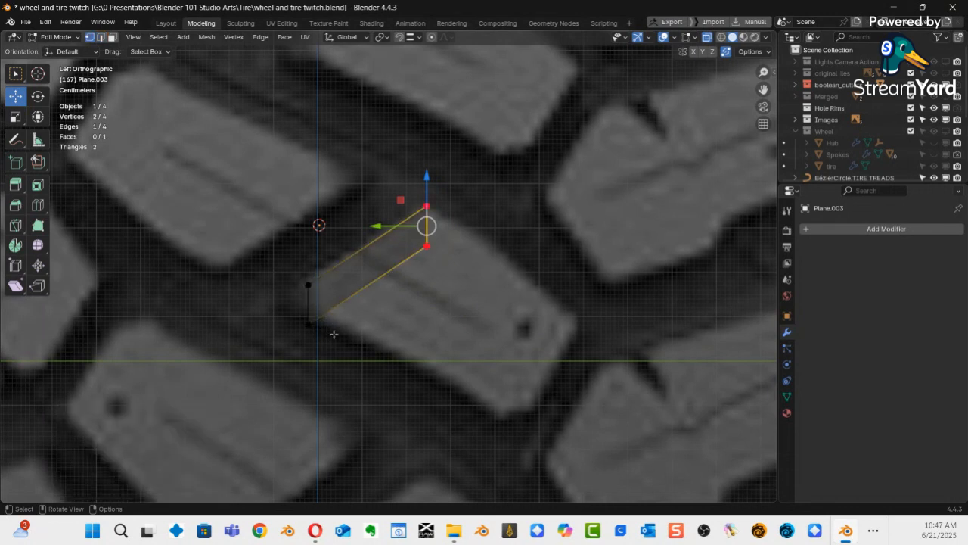
click(308, 285)
drag(309, 285, 305, 287)
click(310, 325)
mouse_move(308, 325)
mouse_down()
mouse_move(350, 304)
mouse_move(350, 286)
mouse_move(322, 317)
mouse_move(312, 315)
mouse_up()
click(427, 245)
drag(424, 247, 444, 222)
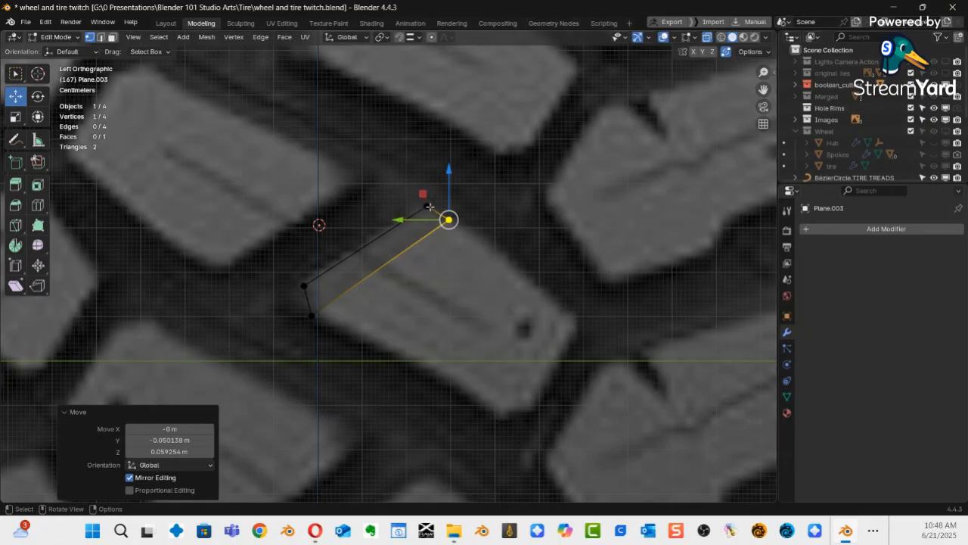
click(424, 205)
drag(427, 205, 427, 207)
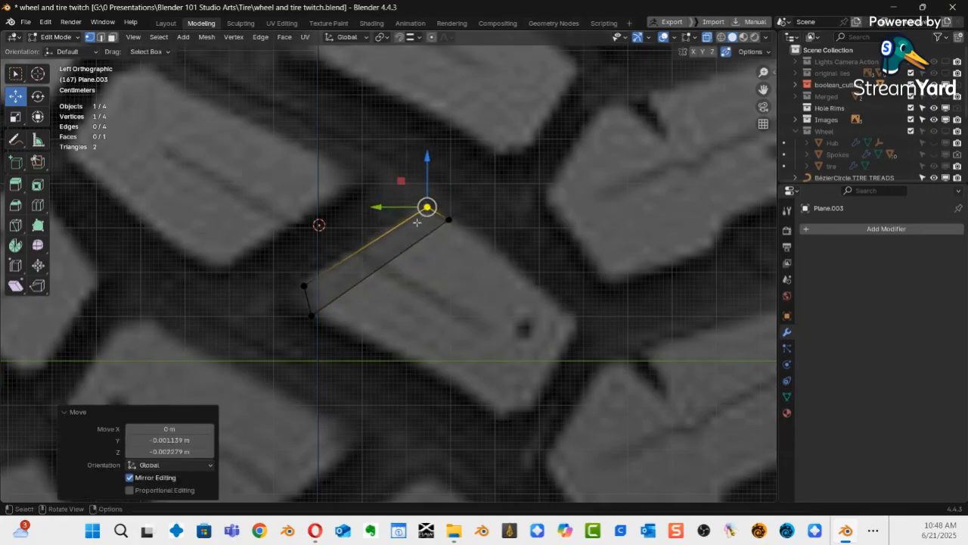
Move the strip's lower-left vertex about -0.024 m in Y and -0.005 m in Z onto the tread block's outline.
click(456, 282)
click(388, 260)
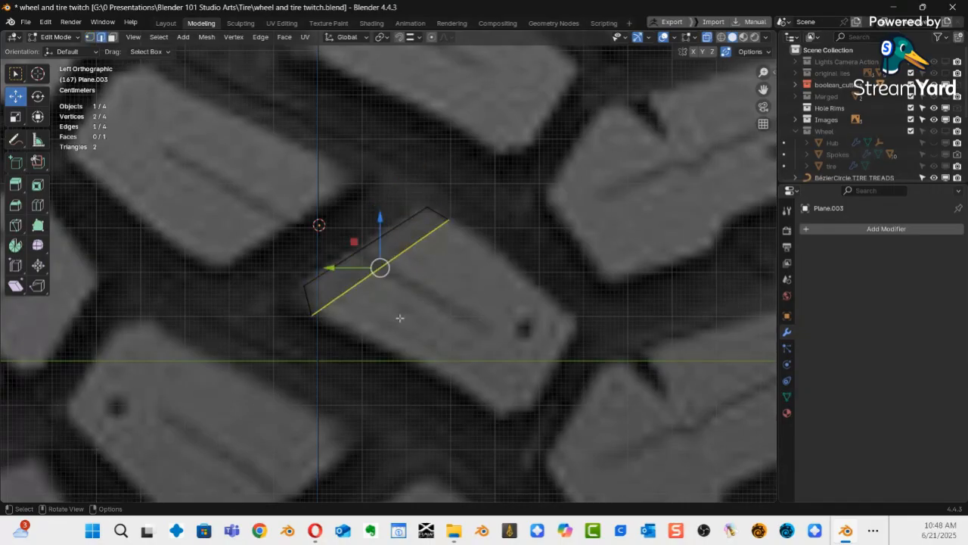
key(1)
click(310, 315)
key(g)
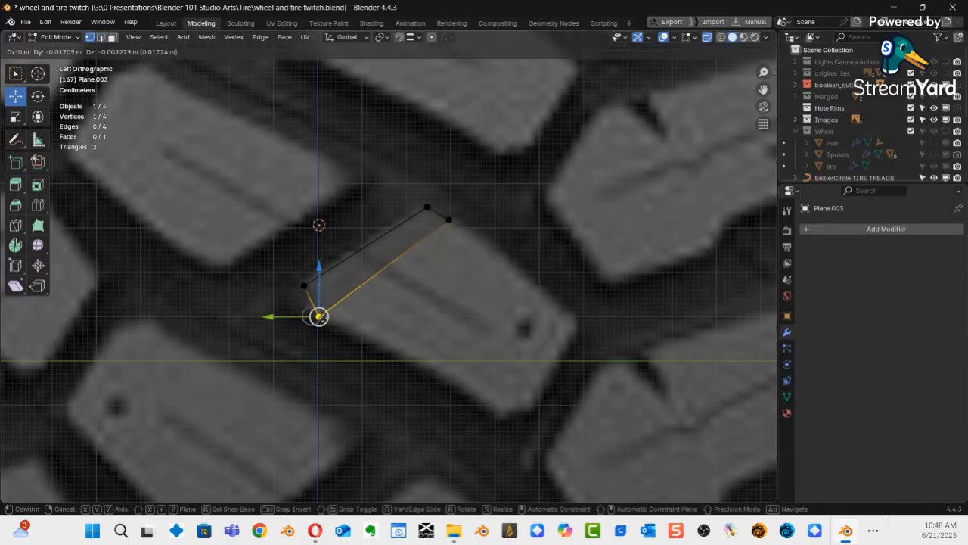
click(321, 316)
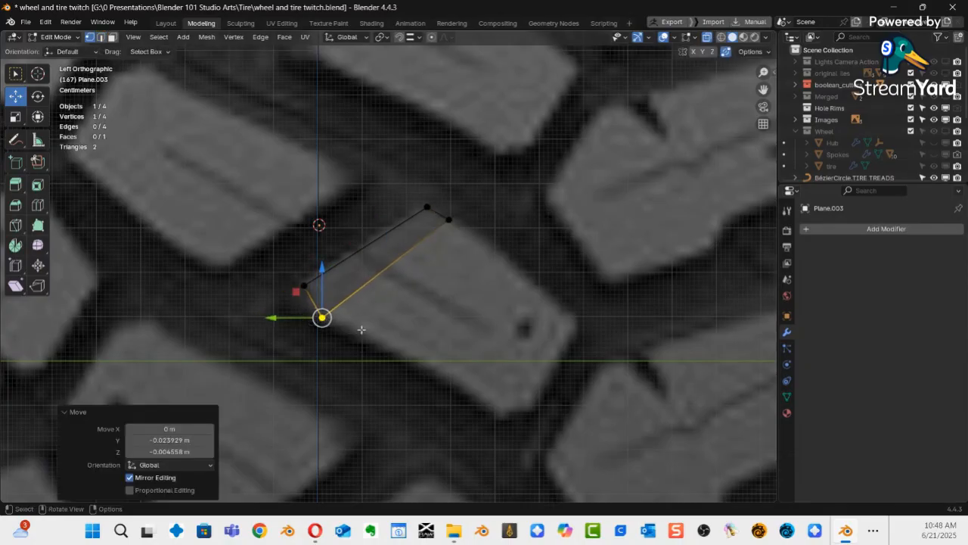
Extrude the strip's lower edge about -0.377 m in Y and -0.206 m in Z along the block, and pull its upper vertex onto the outline.
key(2)
click(378, 285)
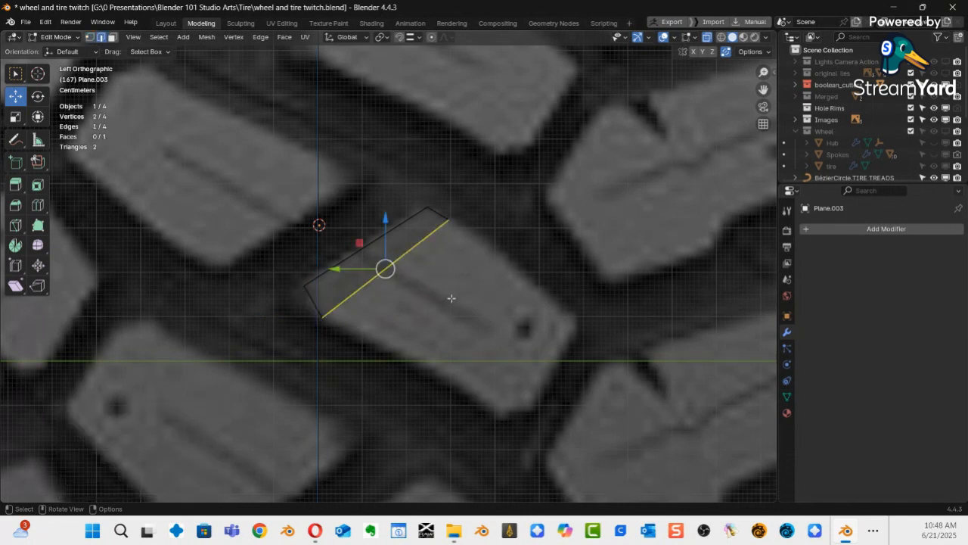
key(e)
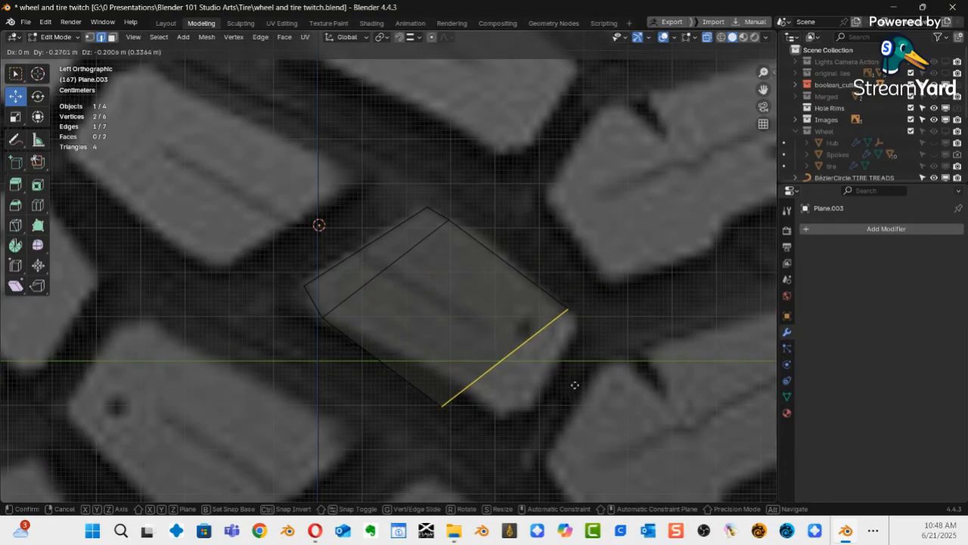
click(619, 387)
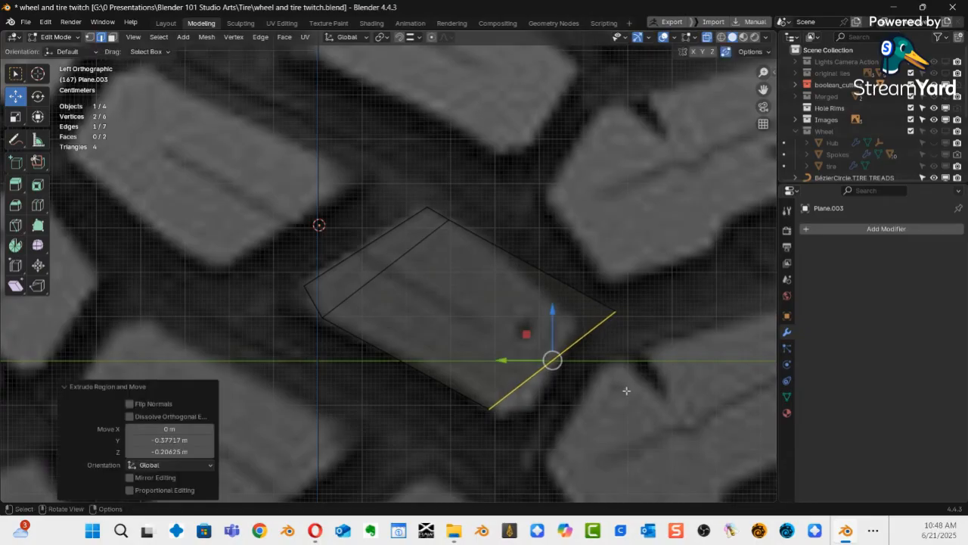
click(627, 391)
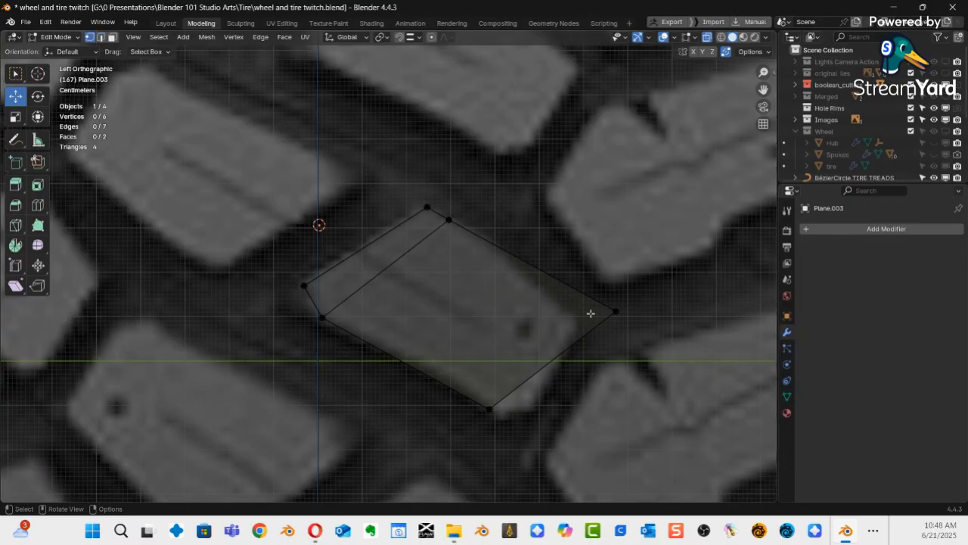
click(614, 310)
drag(613, 311, 558, 312)
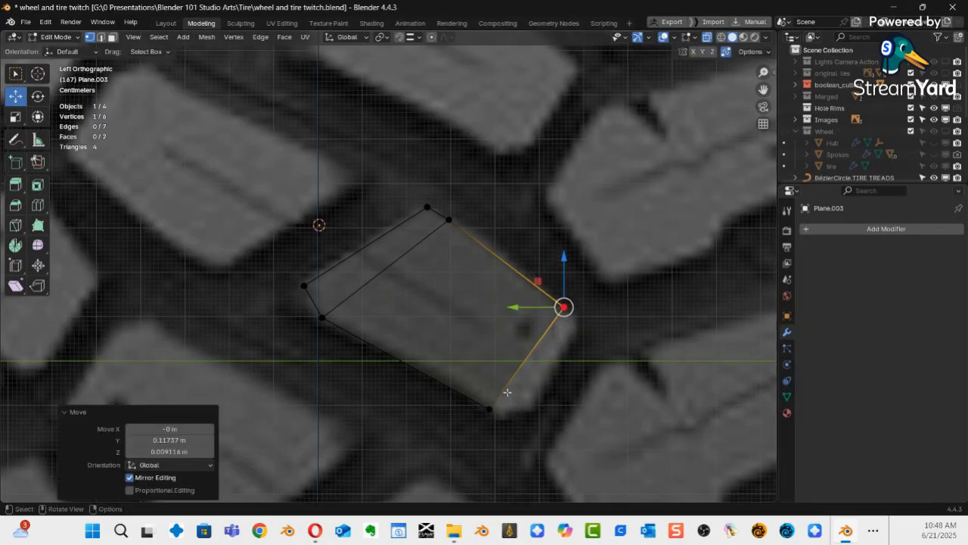
Extrude the far end edge about -0.042 m in Y and -0.035 m in Z, and fit its lower vertex to the block's corner.
key(2)
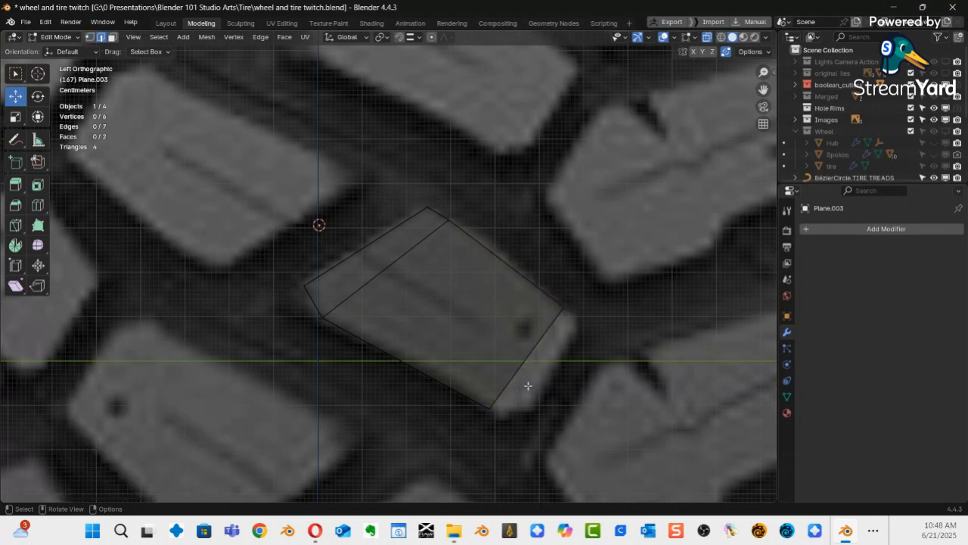
click(522, 380)
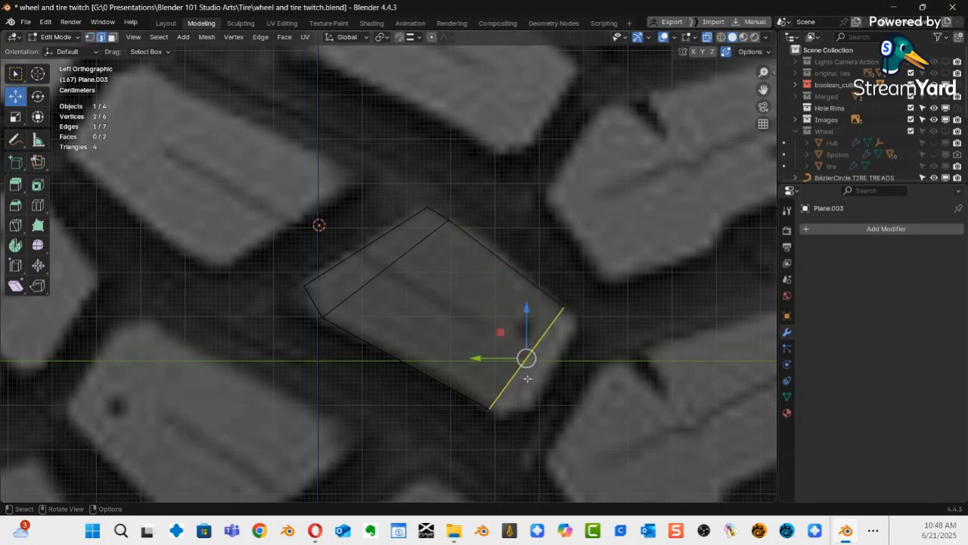
key(e)
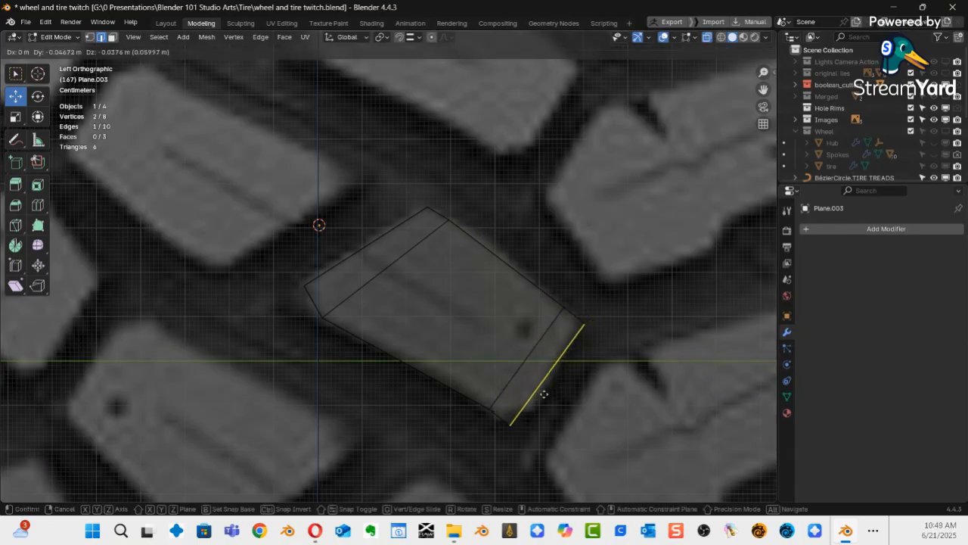
click(543, 393)
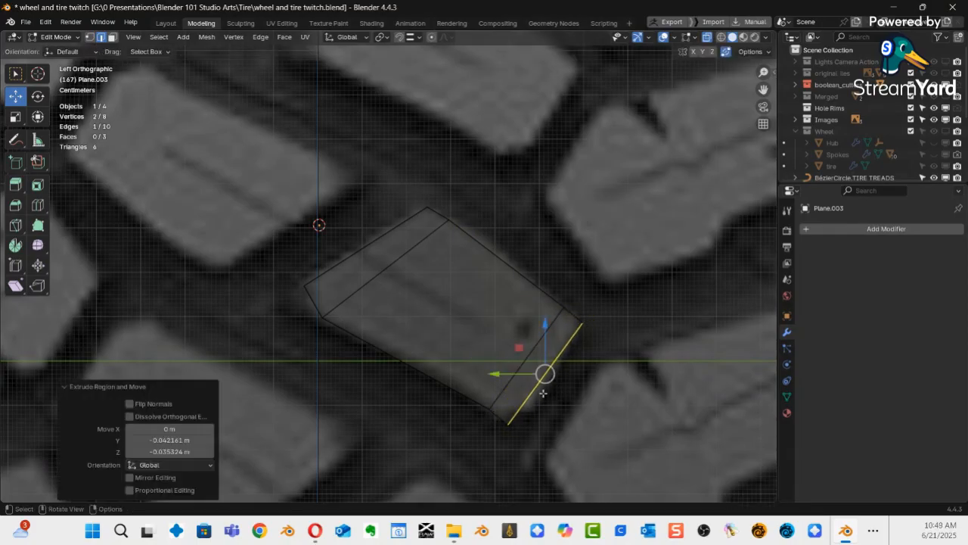
key(1)
click(512, 419)
mouse_move(513, 420)
mouse_down()
mouse_move(540, 411)
mouse_move(530, 410)
mouse_up()
click(626, 385)
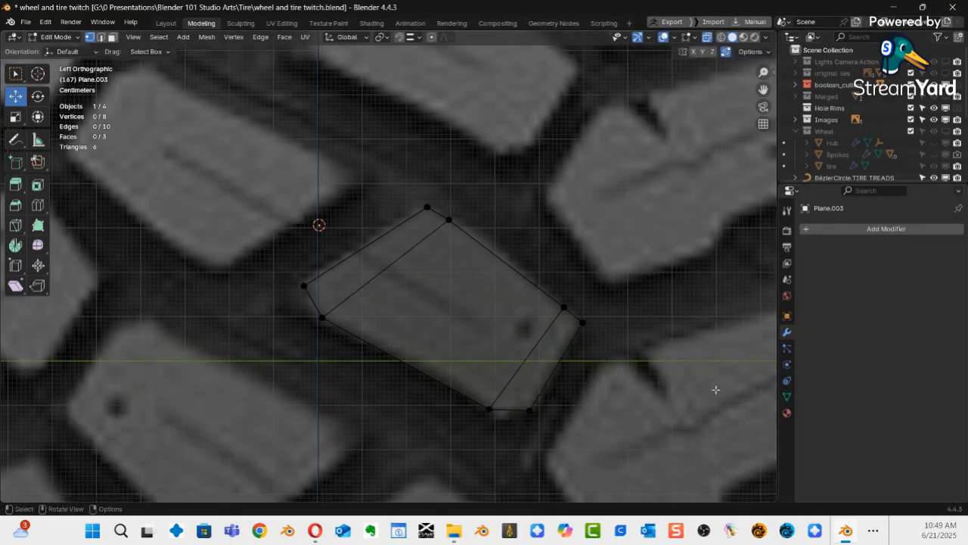
Edge-slide the cross edge near the block's lower-right end by a factor of about 0.267 toward that end.
key(3)
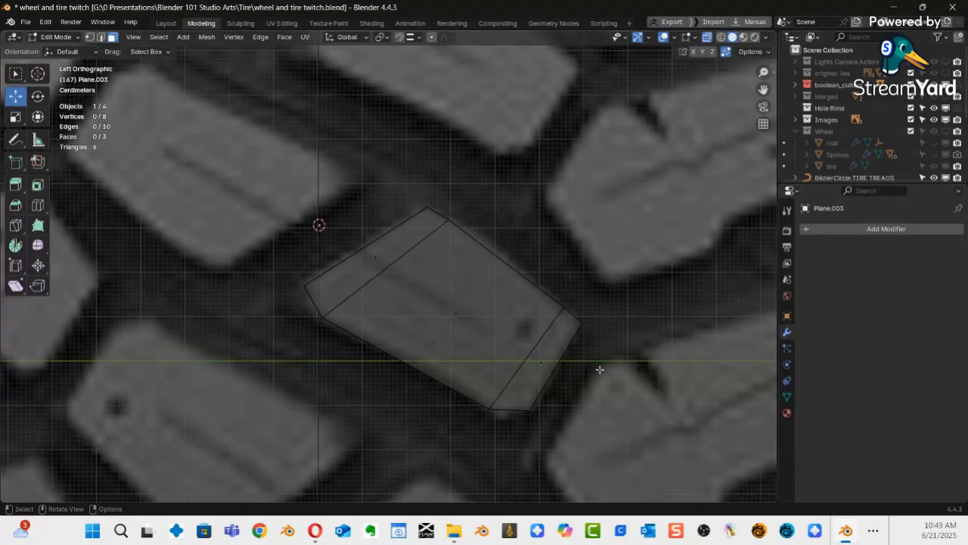
key(a)
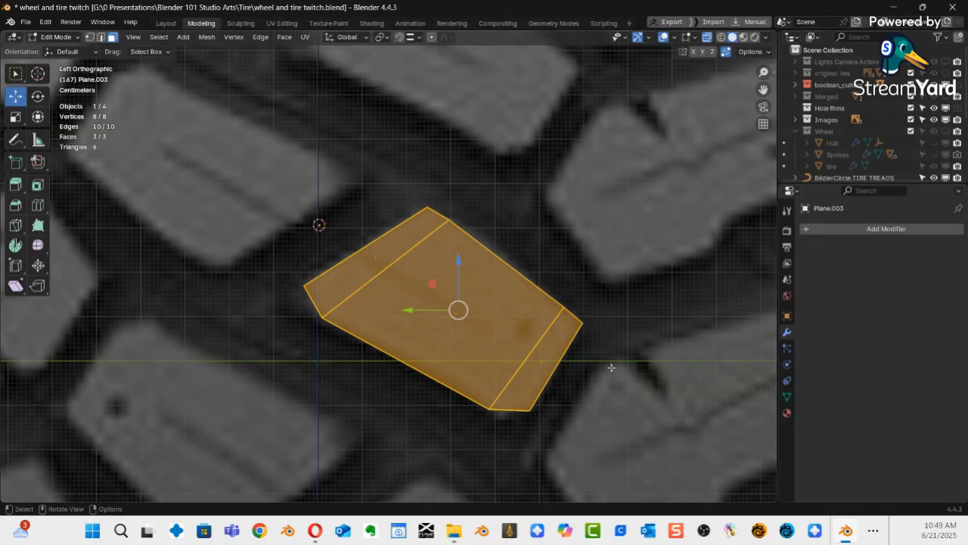
click(524, 225)
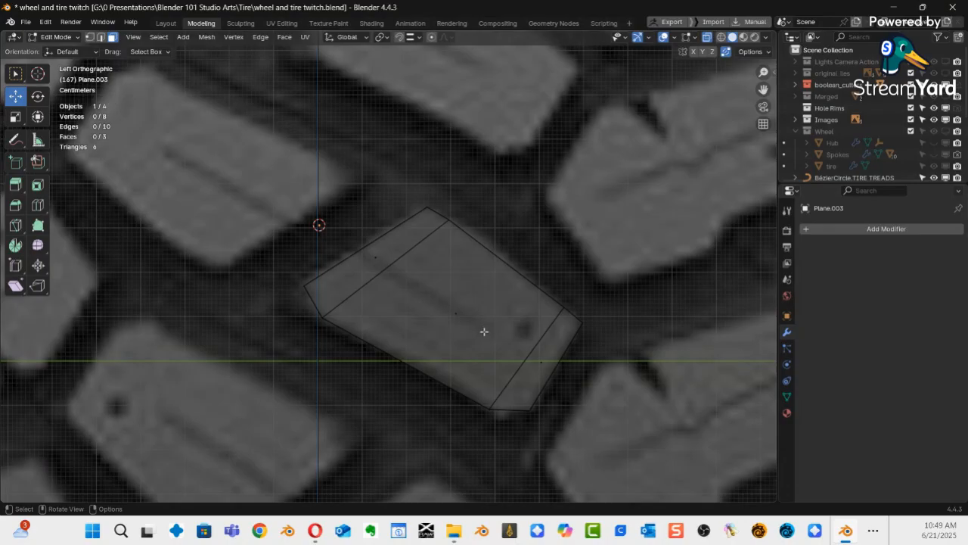
click(533, 356)
key(2)
click(530, 357)
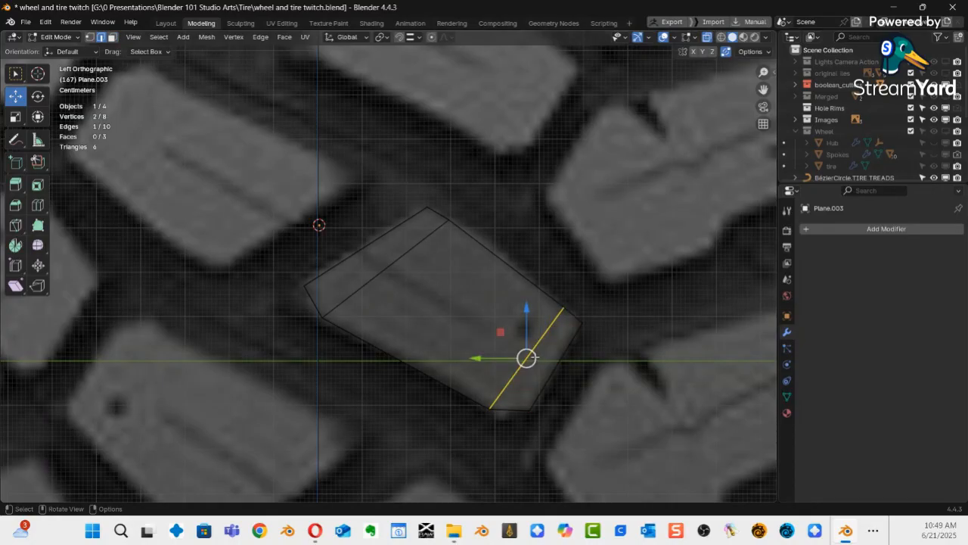
key(g)
key(g)
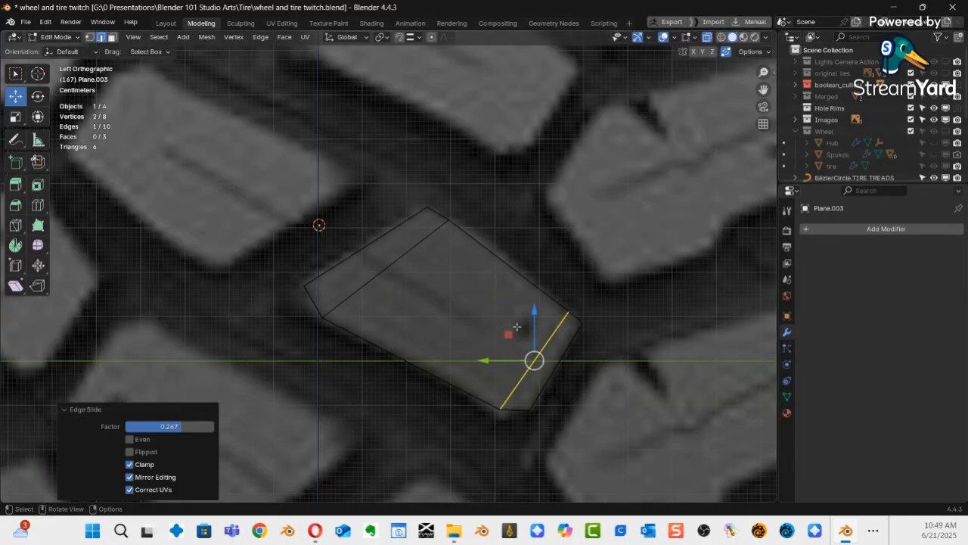
Add a lengthwise loop cut through the middle of the tread block mesh with a slide factor of about 0.027.
ctrl+middle_drag(546, 341, 551, 313)
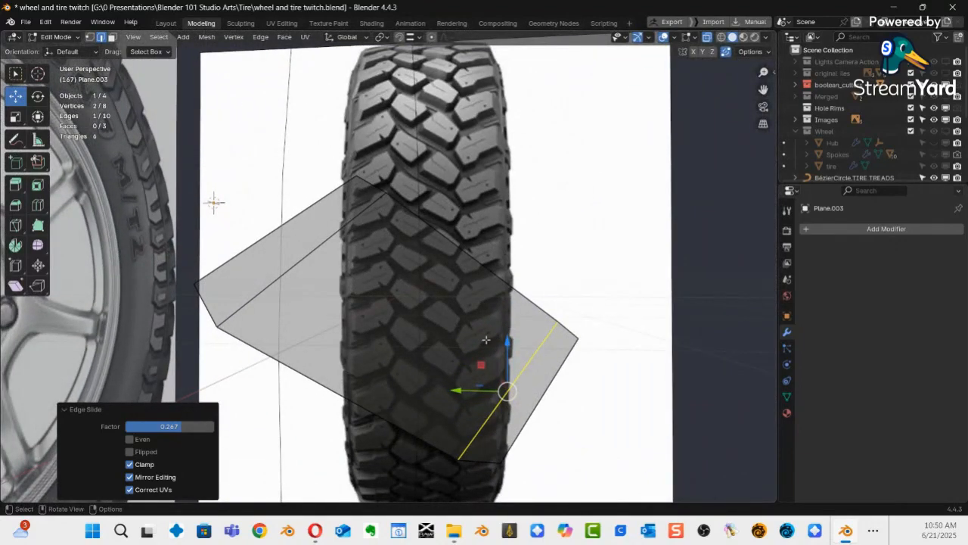
alt+middle_drag(486, 342, 495, 340)
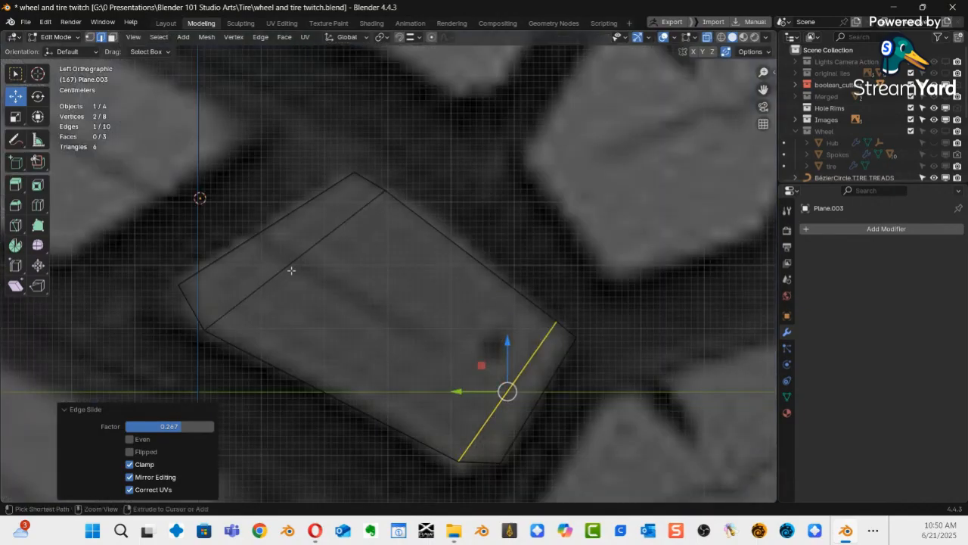
key(ctrl+r)
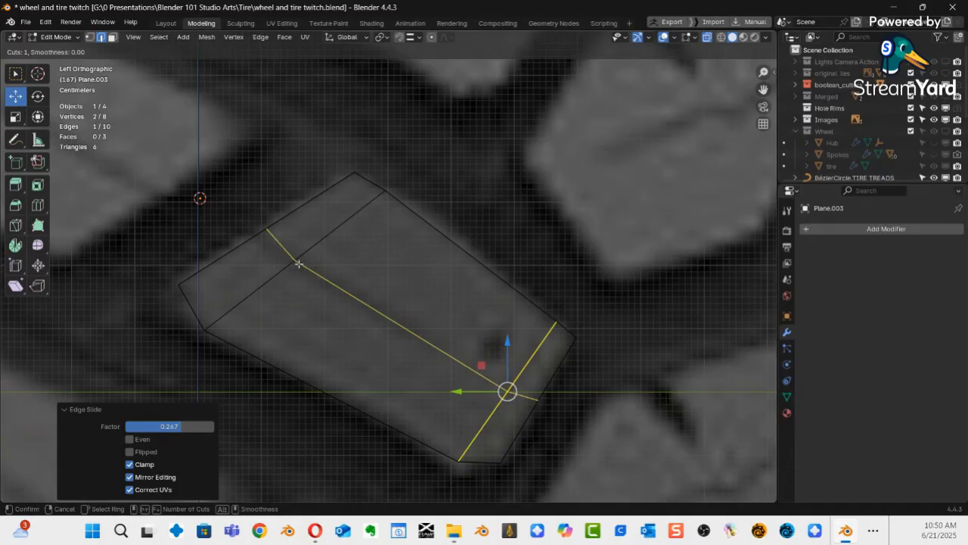
click(298, 263)
click(301, 263)
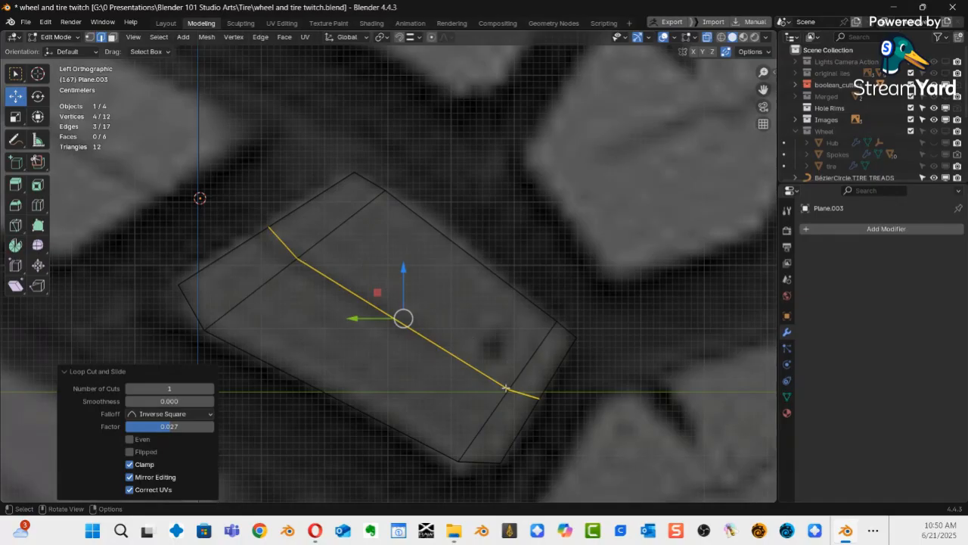
Vertex-slide the lengthwise cut's upper-left end vertex along the block's outline by a factor of about 0.093.
key(1)
click(269, 228)
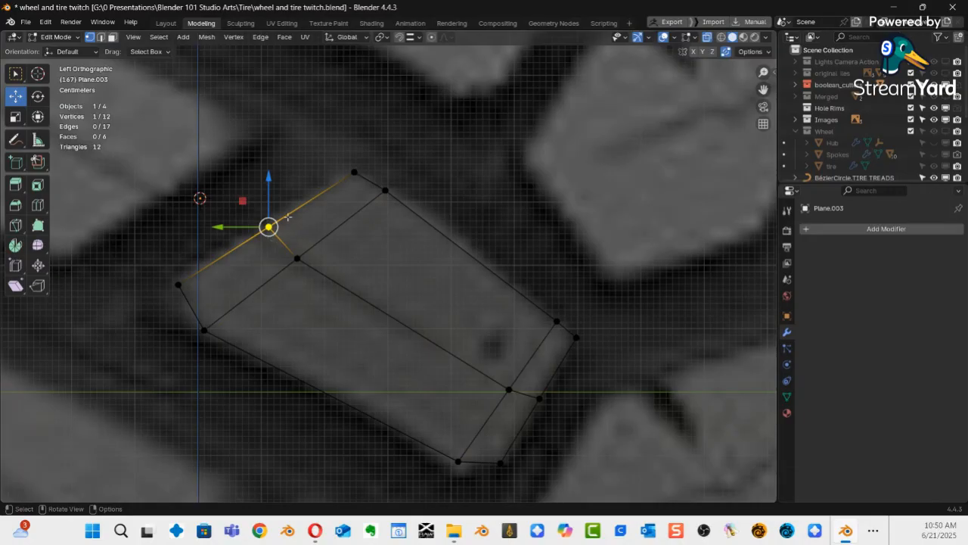
key(shift+v)
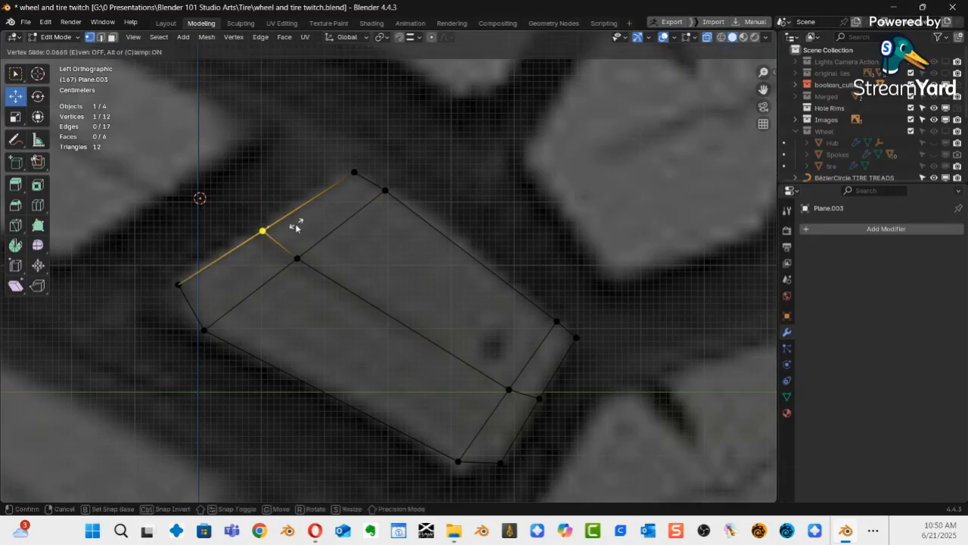
click(293, 225)
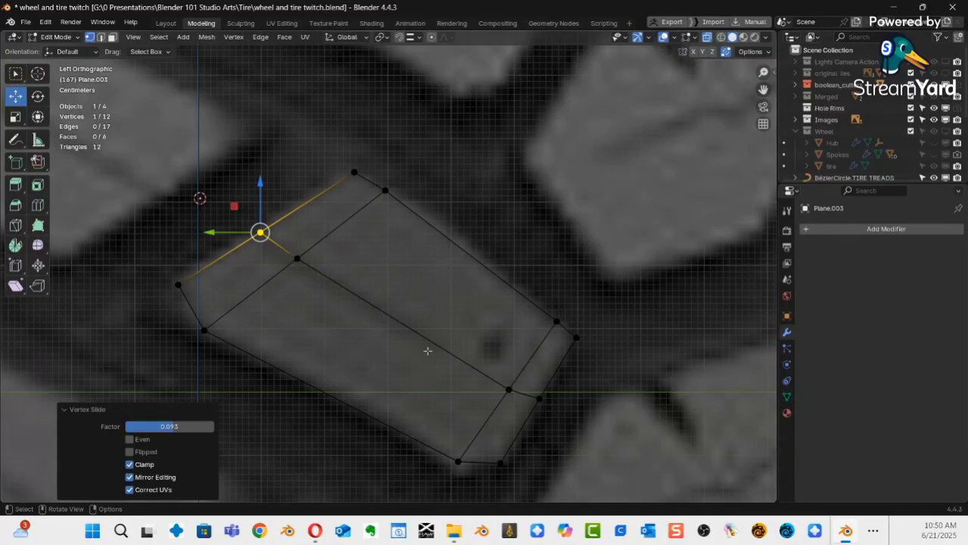
Maximize the 3D viewport to full screen around the traced tread block and its neighboring reference blocks.
key(ctrl+alt+space)
scroll(440, 311, down, 8)
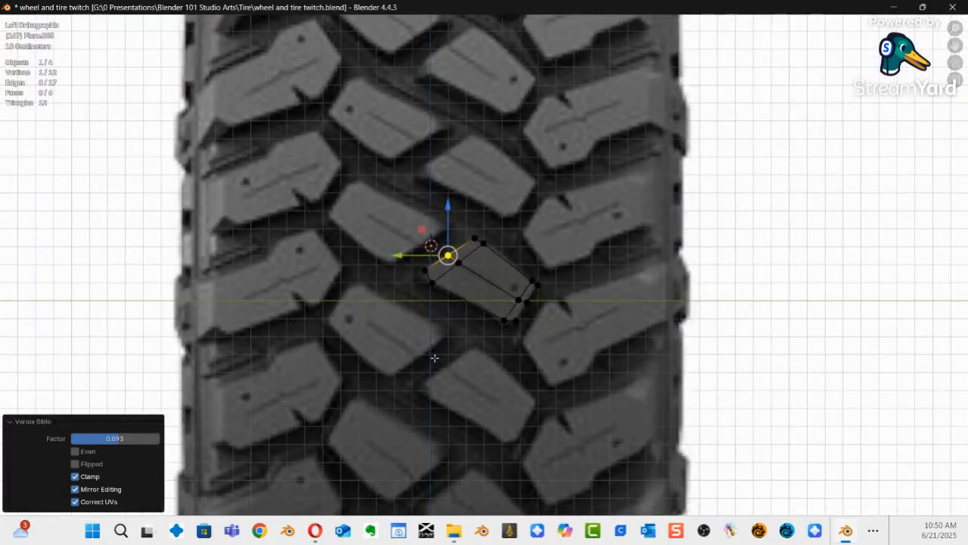
scroll(473, 348, up, 2)
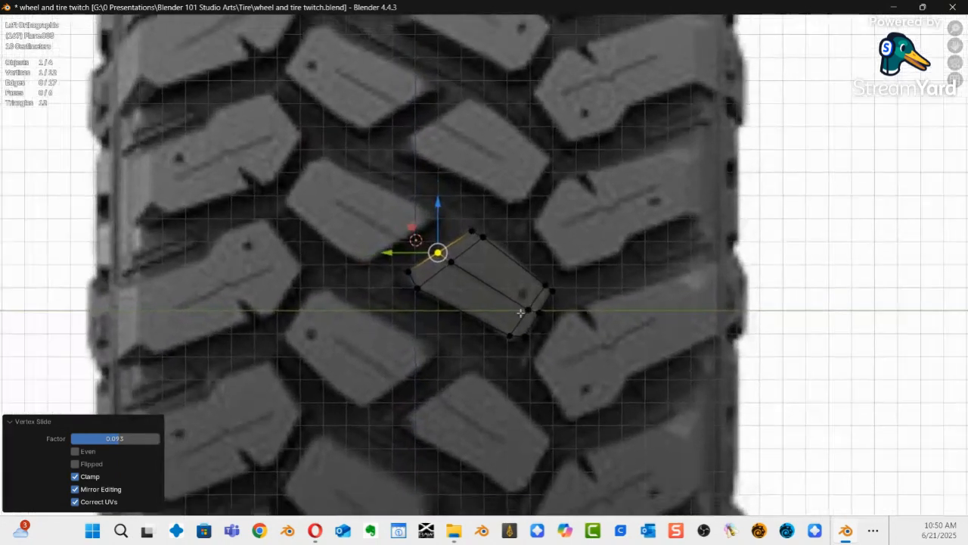
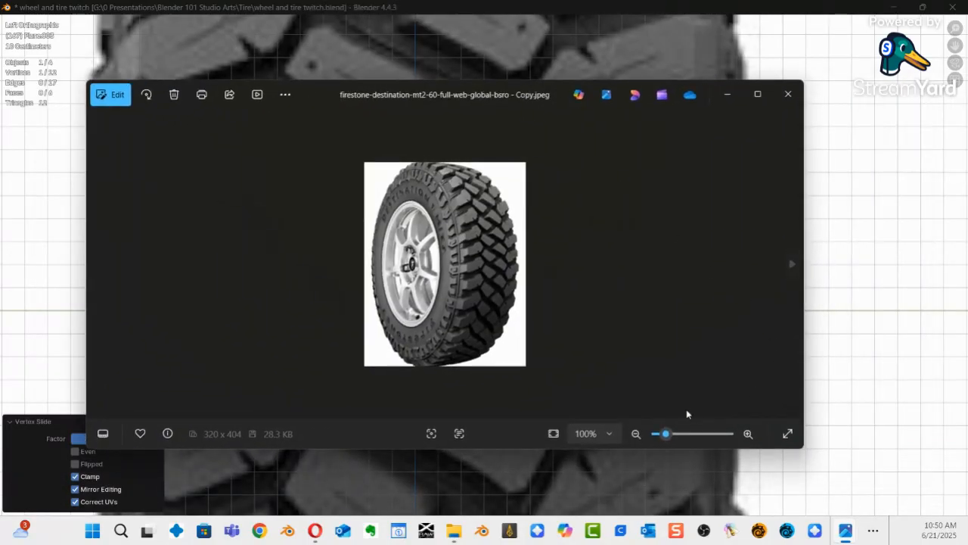
Enlarge the tire photo in the image viewer to 425%, examine its tread blocks, and return to Blender.
drag(536, 88, 516, 50)
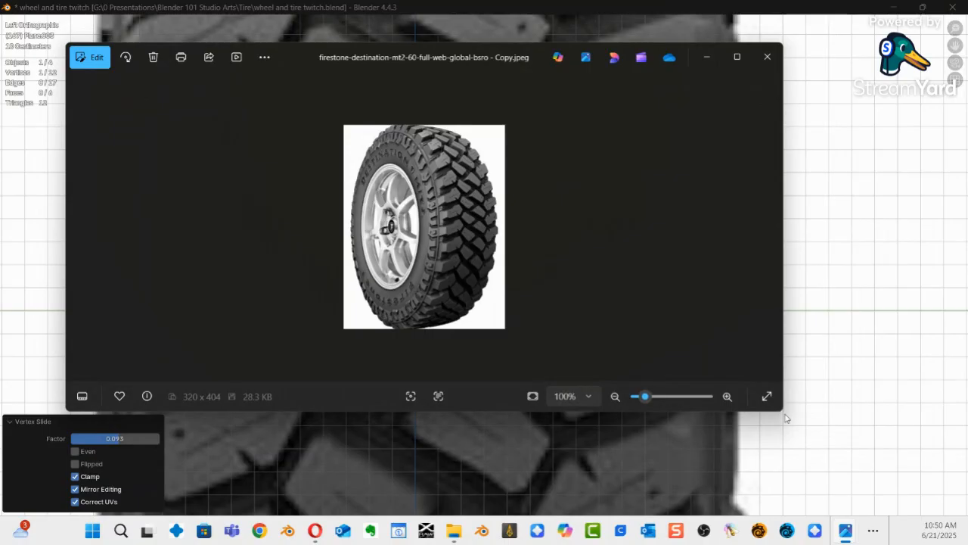
drag(783, 416, 911, 501)
drag(775, 487, 802, 490)
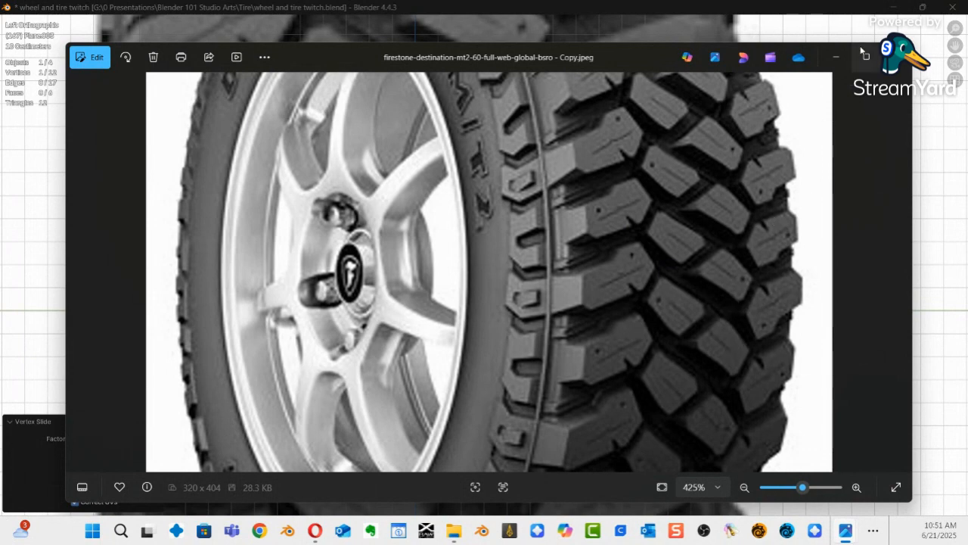
click(838, 59)
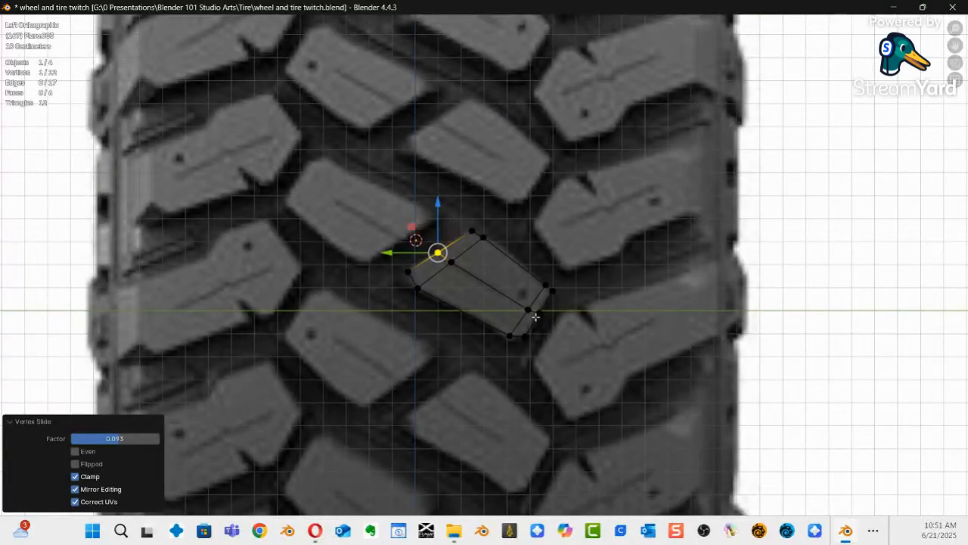
Add a crosswise loop cut to the tread block, slid by a factor of about 0.283 toward its lower-right end.
drag(619, 224, 256, 352)
scroll(431, 384, up, 5)
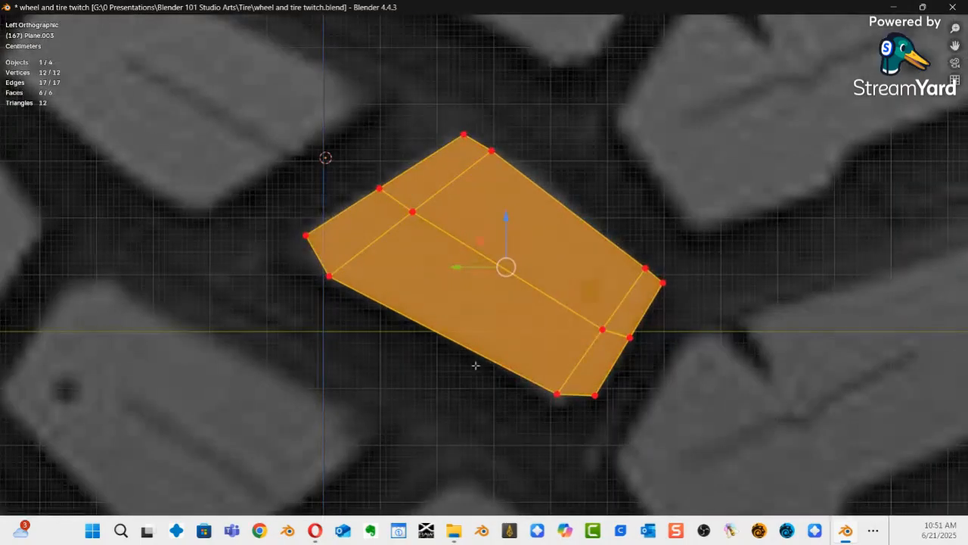
shift+middle_drag(522, 317, 461, 348)
ctrl+middle_drag(461, 348, 512, 304)
click(623, 235)
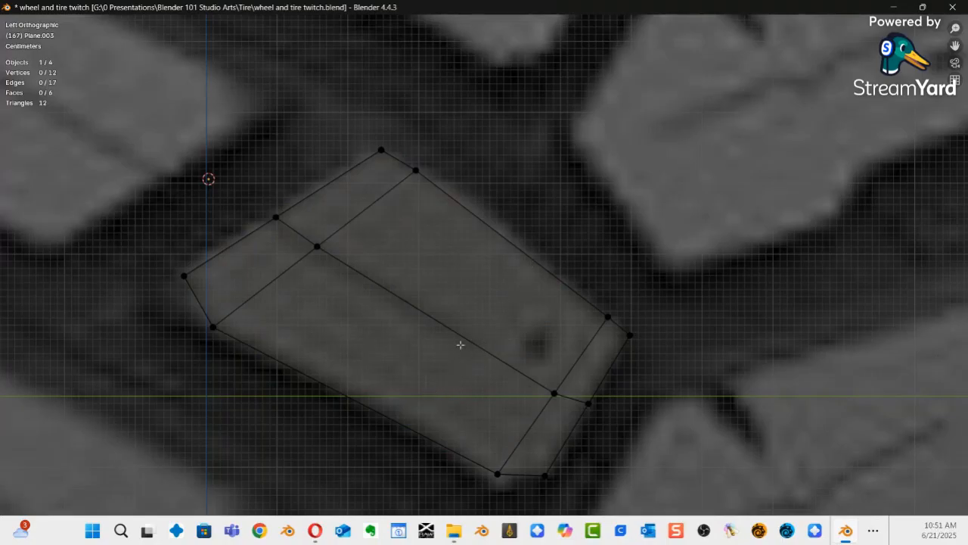
key(ctrl+r)
click(394, 296)
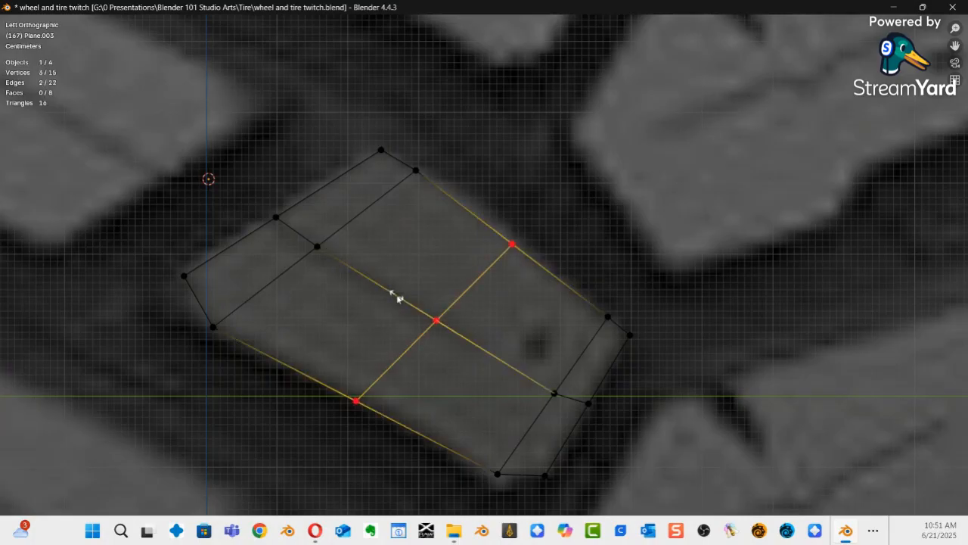
click(432, 319)
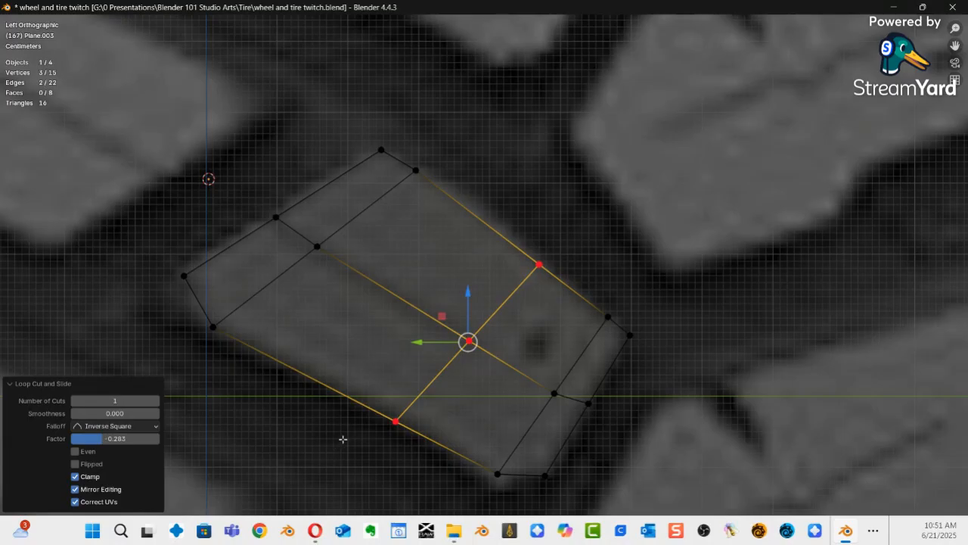
Edge-slide the lengthwise loop about 0.053 toward the block's lower-left side, and bevel it with one segment and a width of about 0.0097 m.
key(2)
alt+click(395, 295)
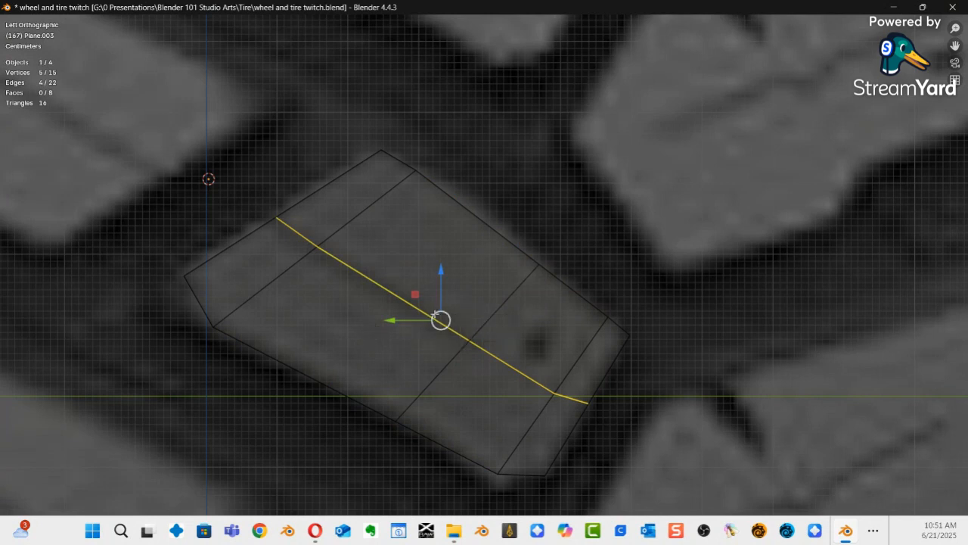
key(g)
key(g)
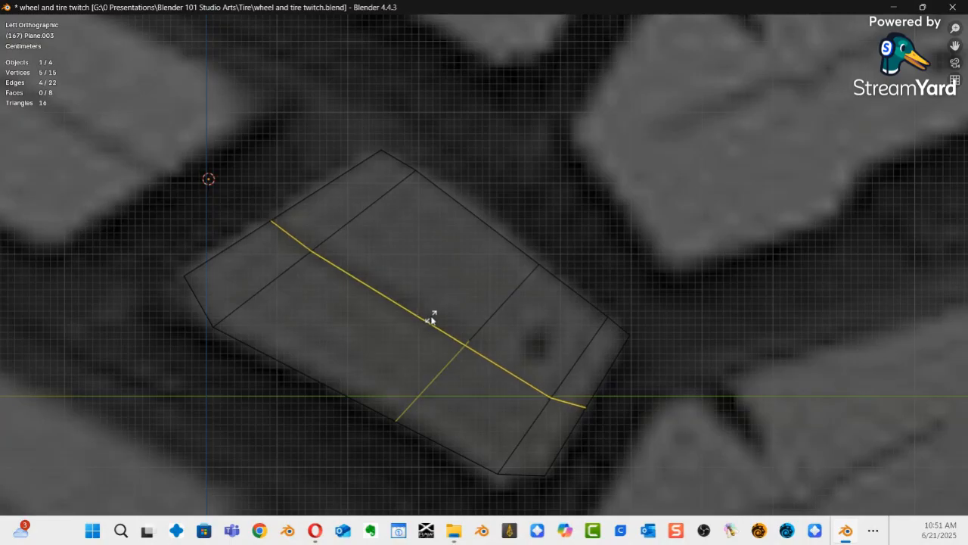
click(430, 316)
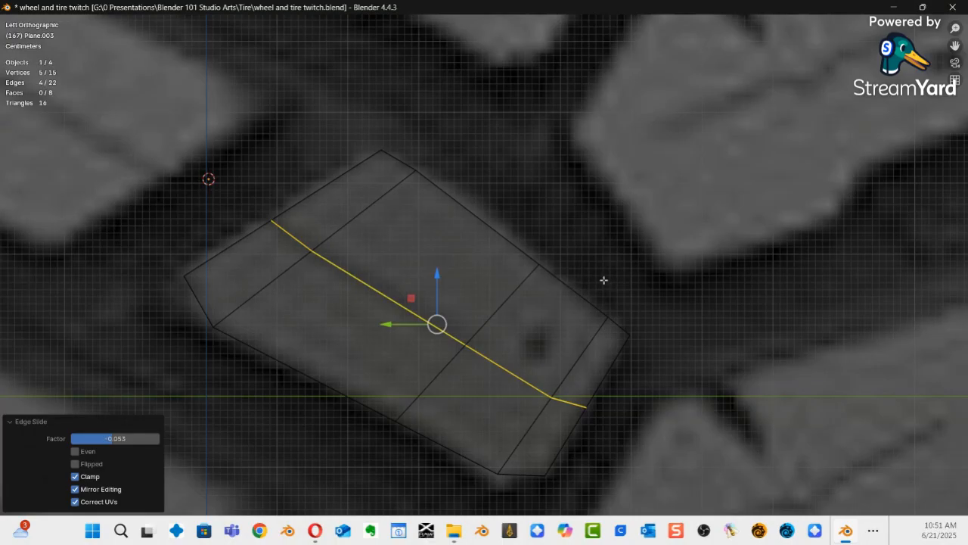
key(ctrl+b)
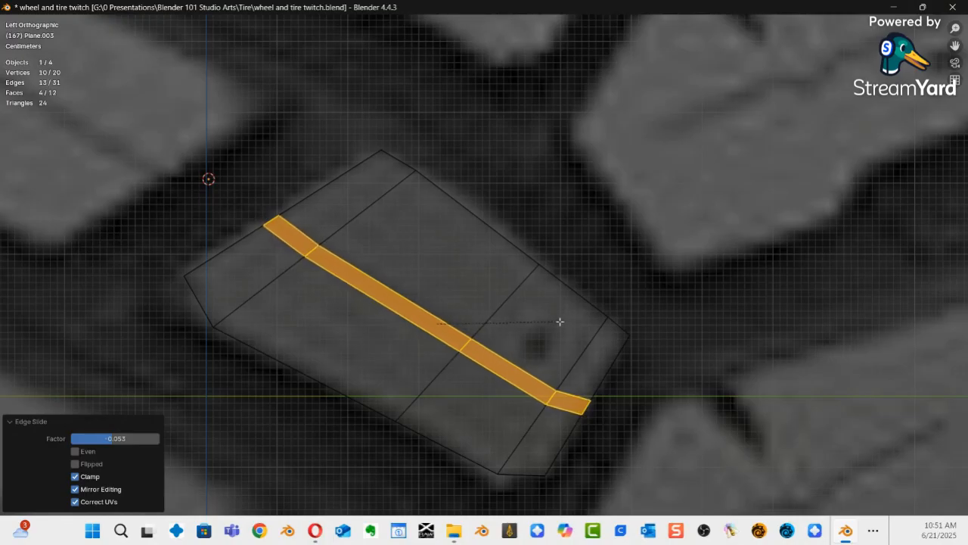
click(558, 322)
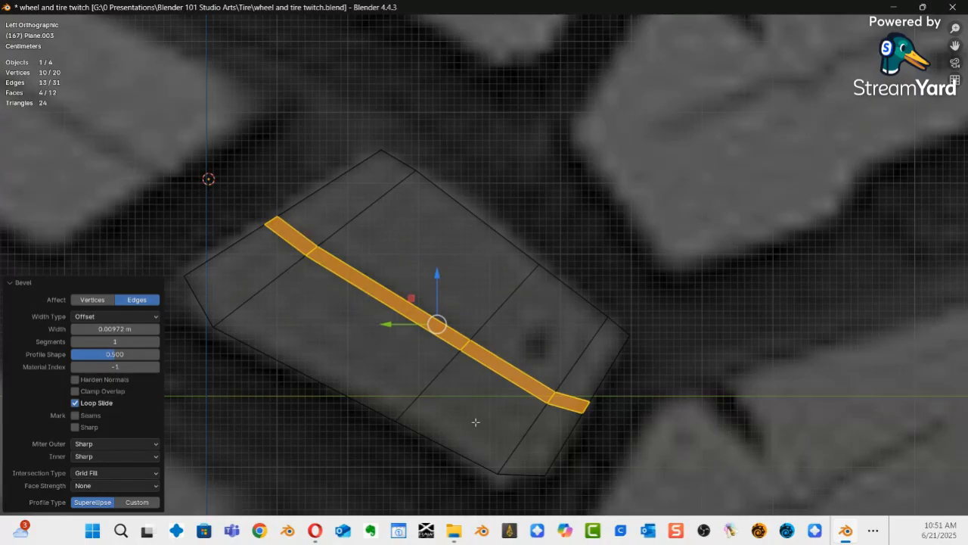
Add a crosswise loop cut through the small hole near the block's lower-right end, with a slide factor of about 0.173.
click(629, 326)
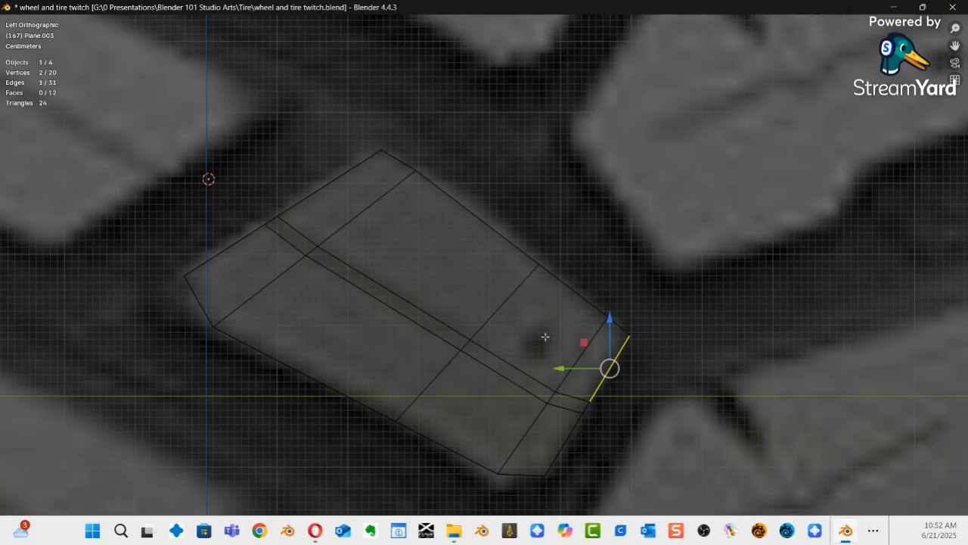
key(ctrl+r)
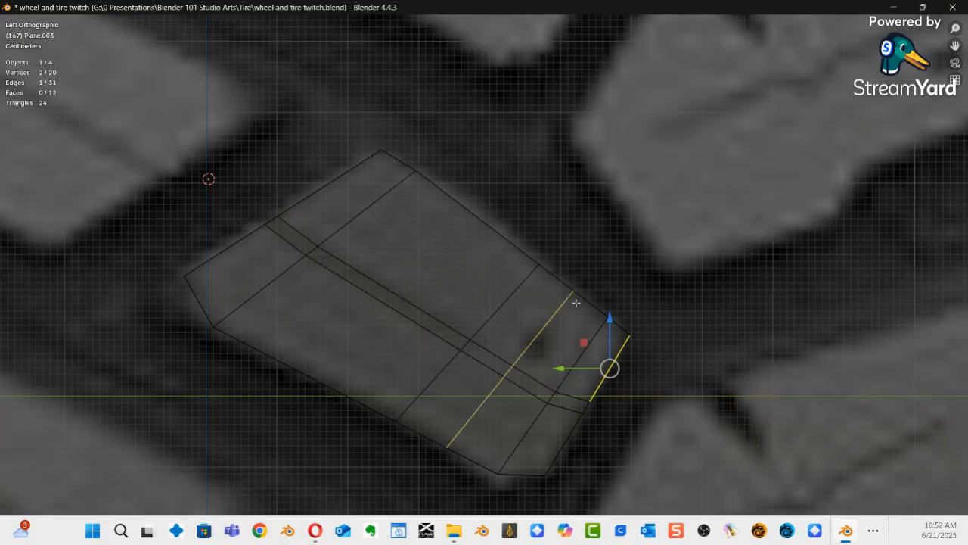
click(577, 305)
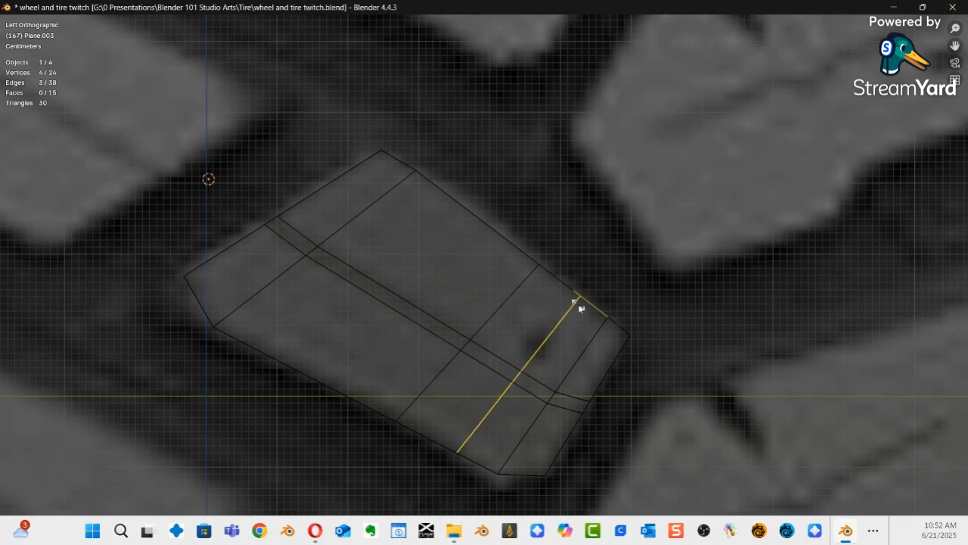
click(576, 306)
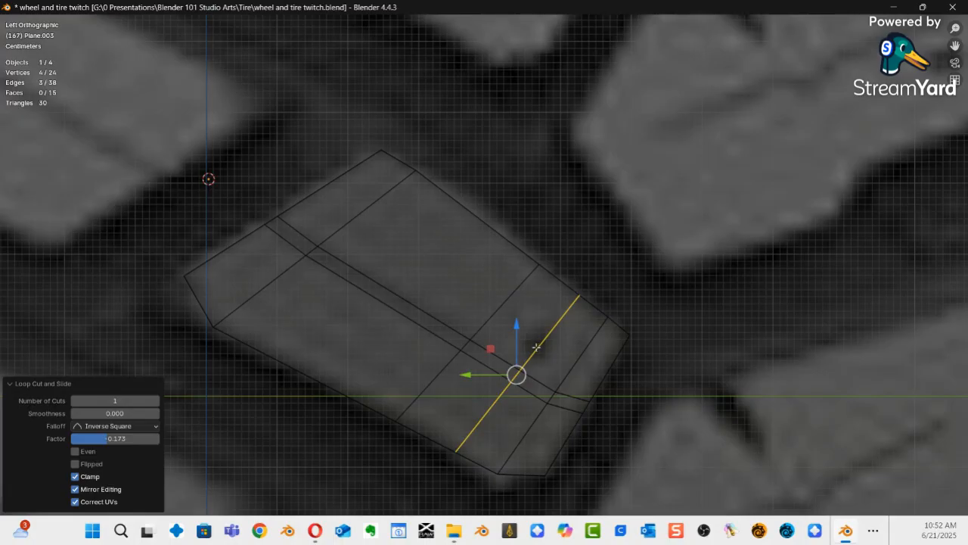
Add a lengthwise loop cut through the small hole with a slide factor of about 0.390, and clear the selection in vertex mode.
key(ctrl+r)
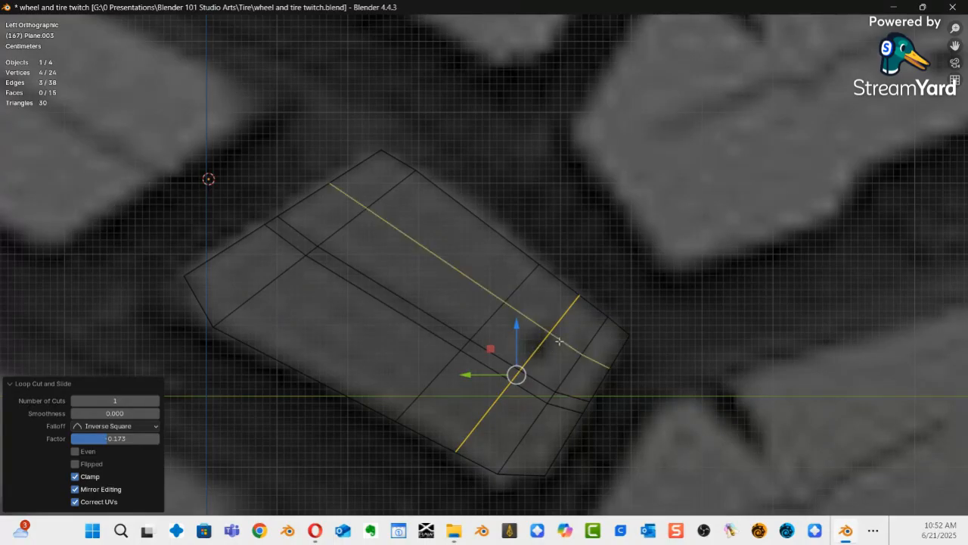
click(557, 339)
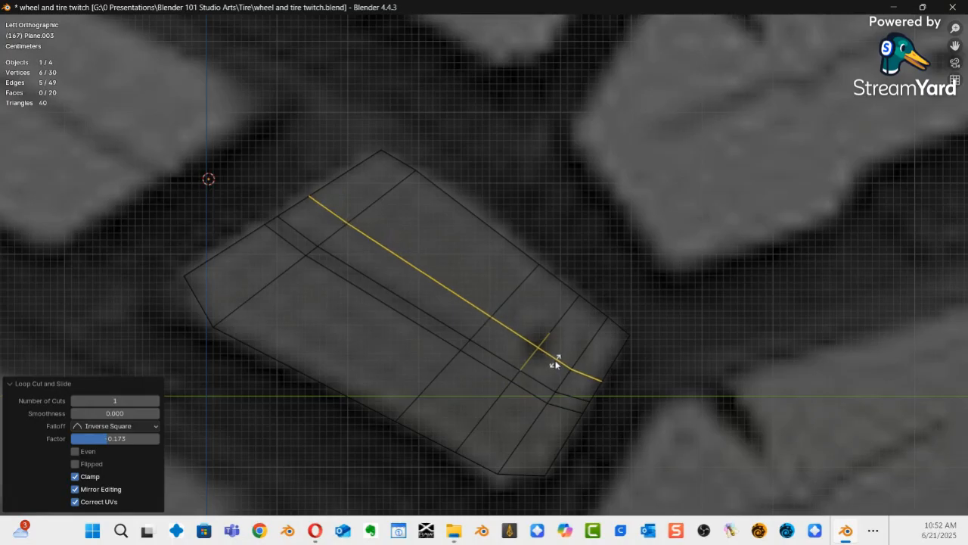
click(554, 362)
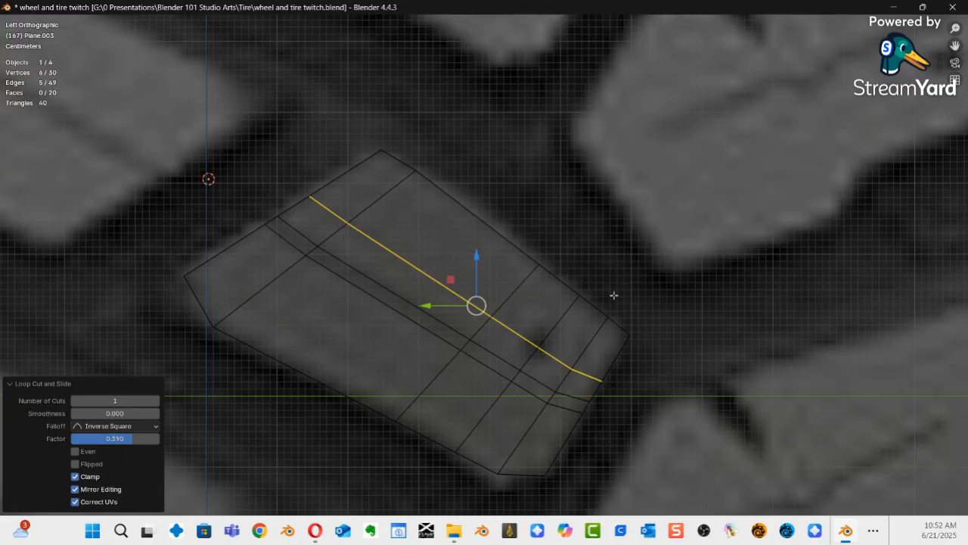
scroll(663, 306, up, 2)
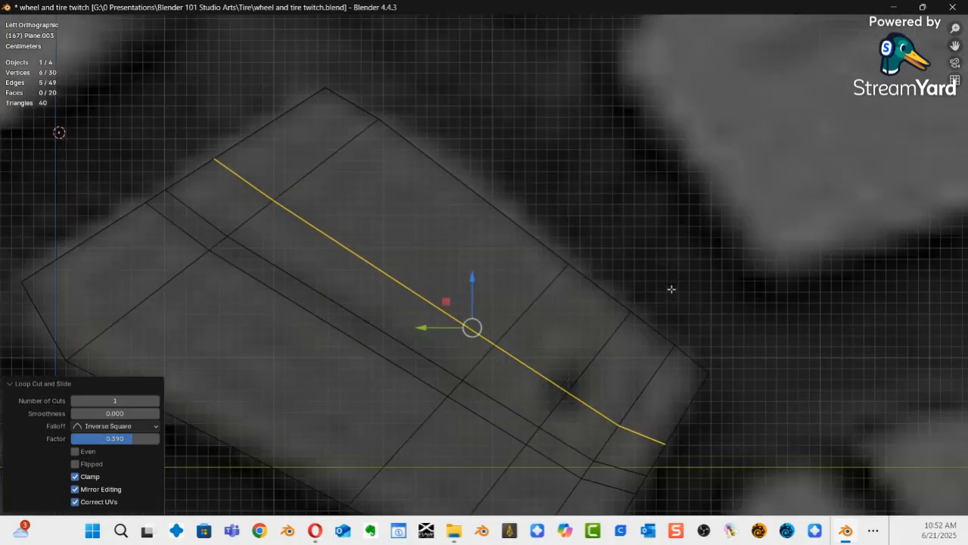
key(1)
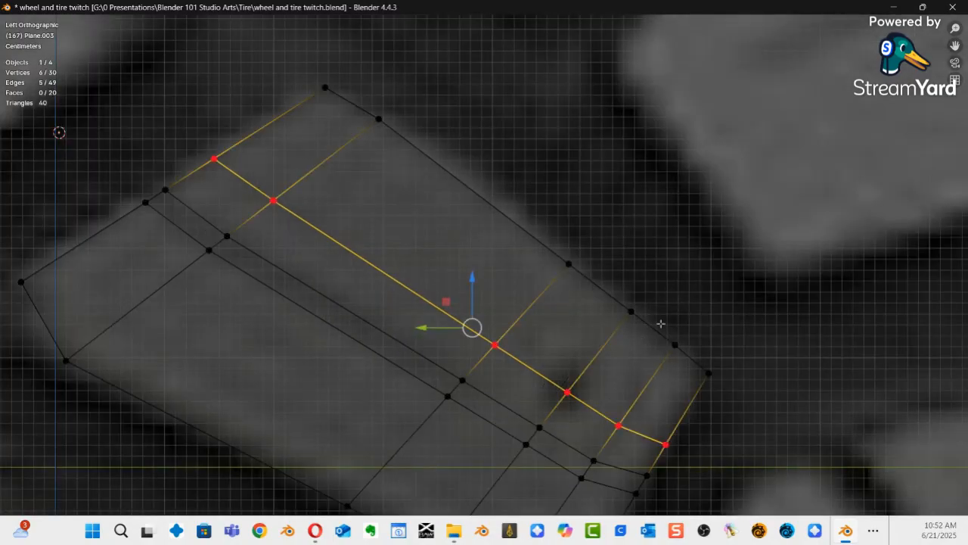
scroll(687, 283, up, 2)
shift+middle_drag(653, 327, 633, 264)
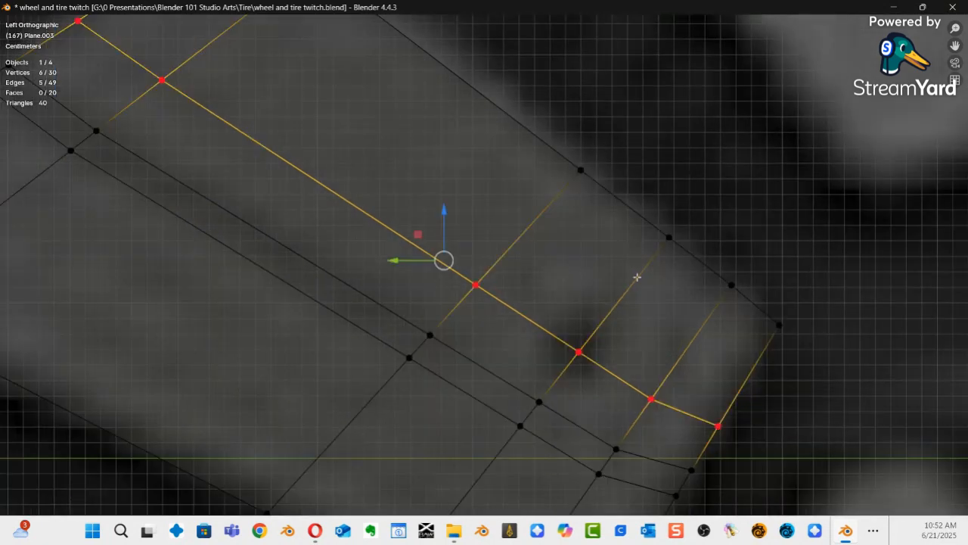
click(613, 323)
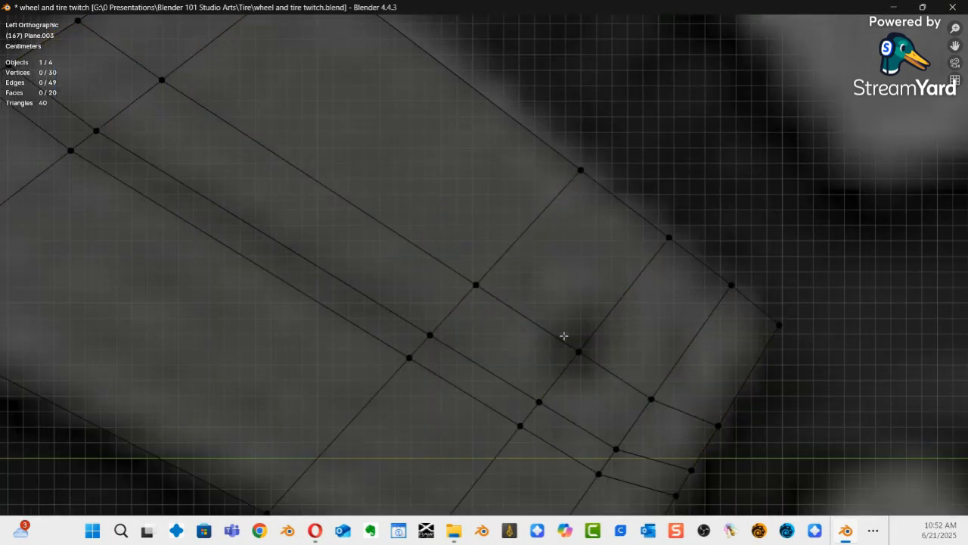
Save the file under the name wheel and tire twitch.blend in the G:\0 Presentations\Blender Discussions folder.
key(ctrl+shift+s)
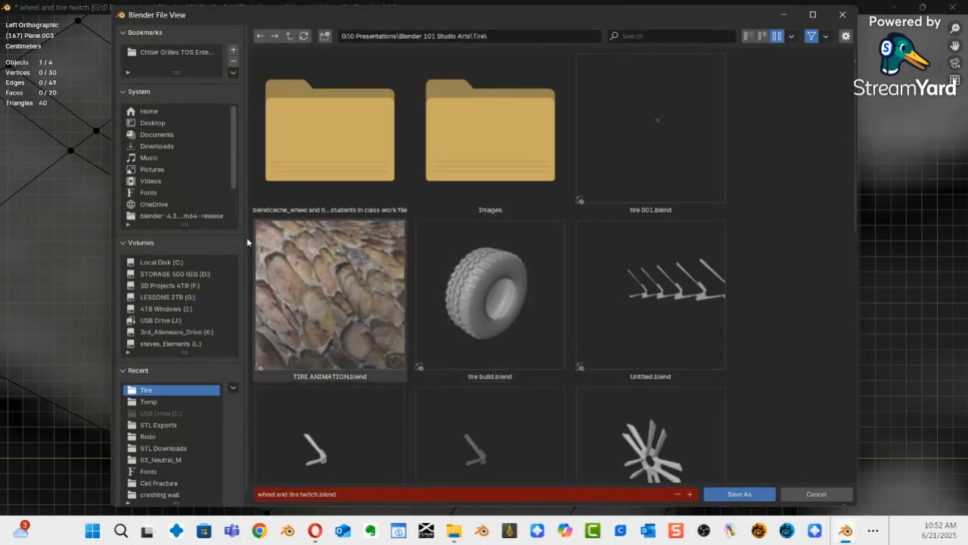
click(173, 297)
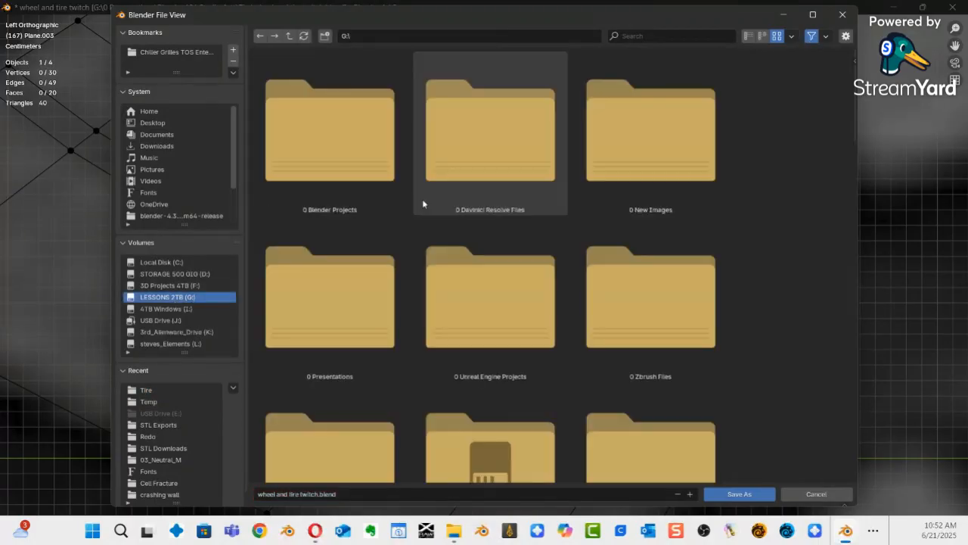
double_click(367, 330)
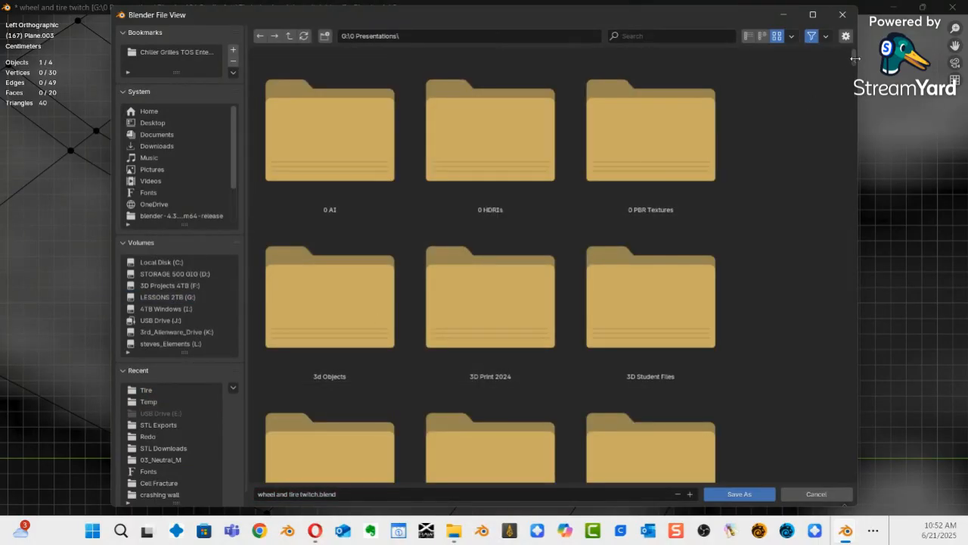
scroll(683, 287, down, 10)
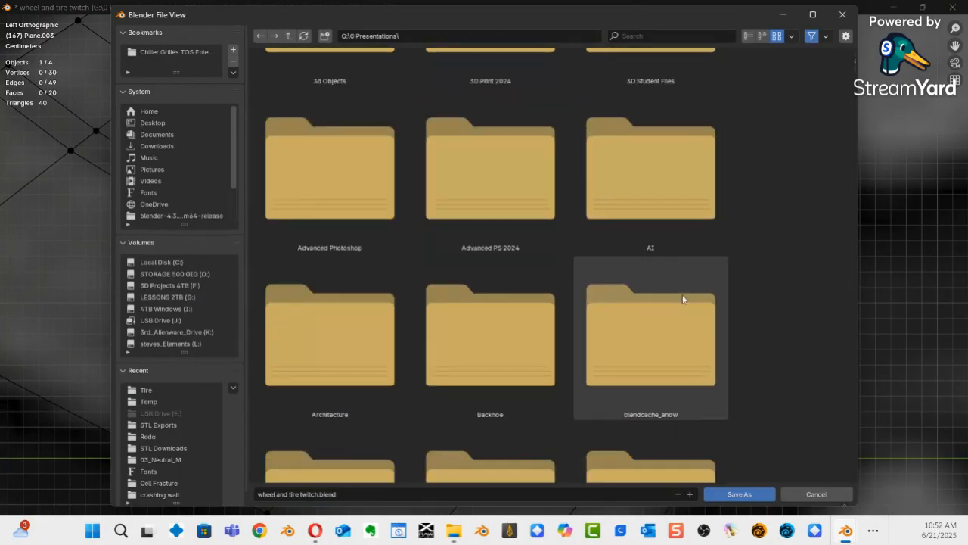
scroll(673, 335, down, 3)
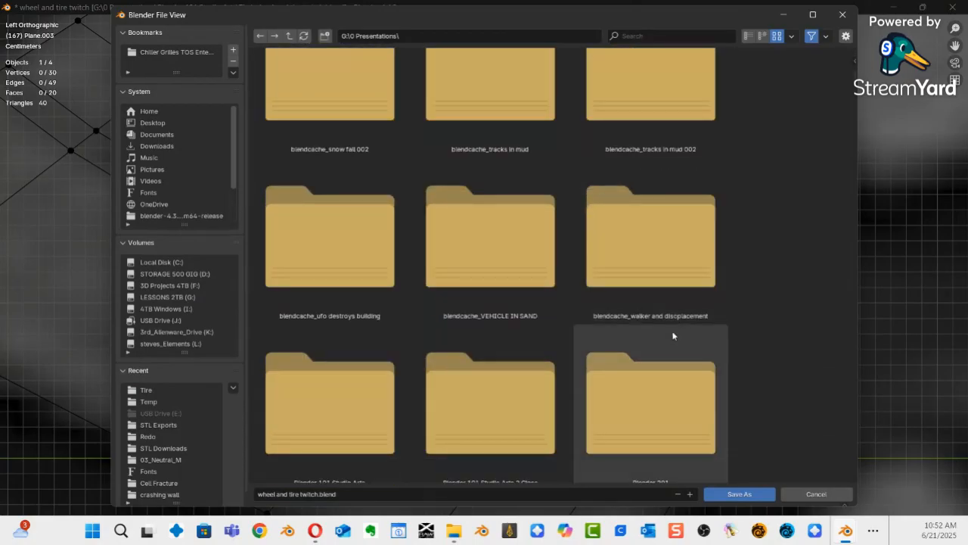
scroll(673, 335, down, 3)
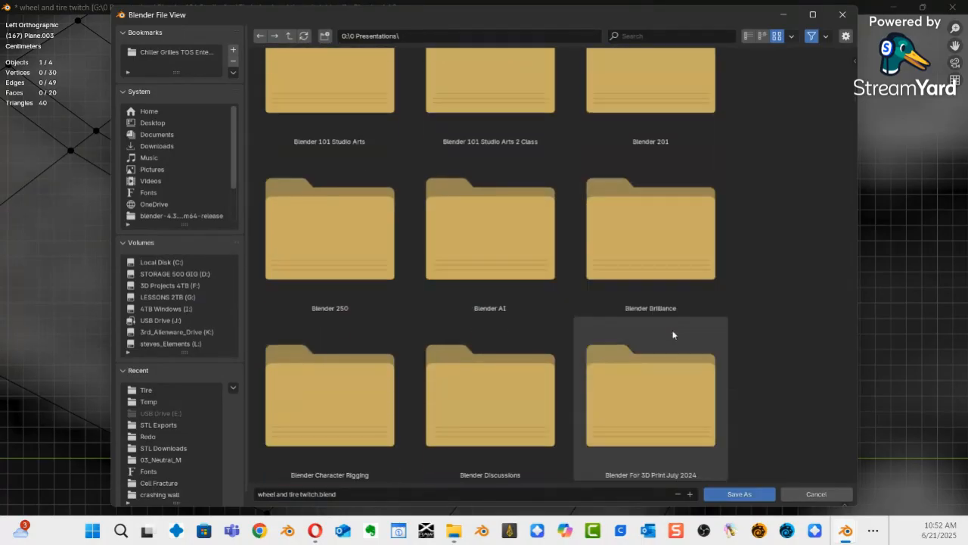
scroll(672, 335, down, 9)
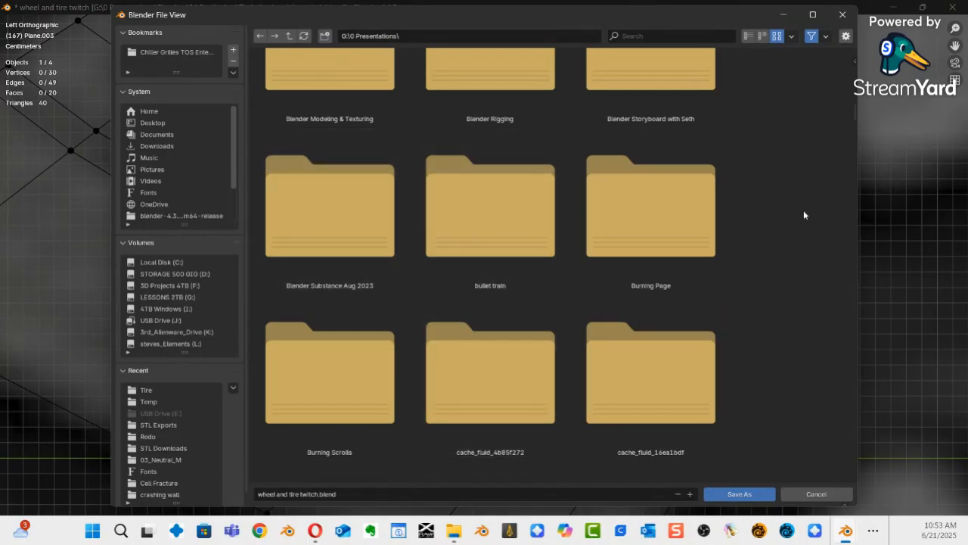
mouse_move(853, 116)
mouse_down()
mouse_move(853, 97)
mouse_move(849, 106)
mouse_up()
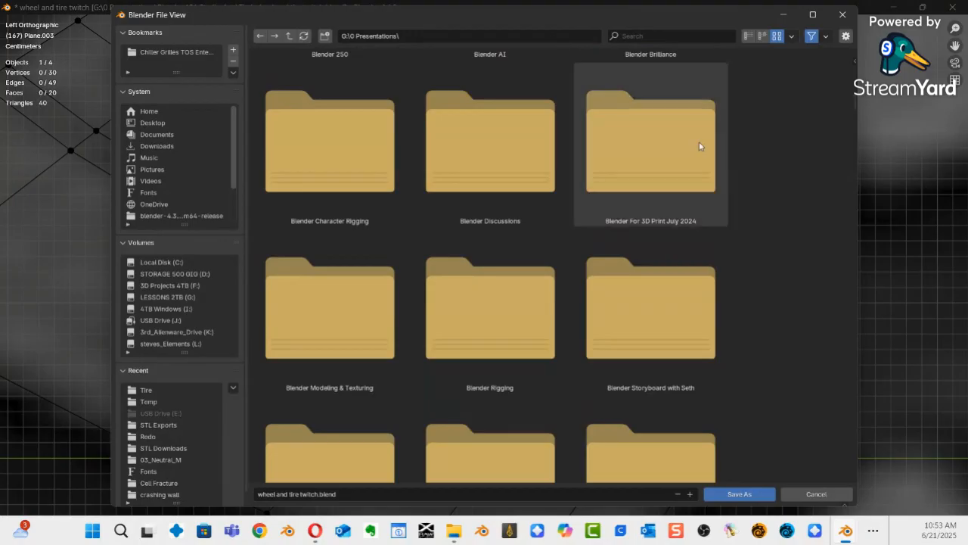
double_click(502, 181)
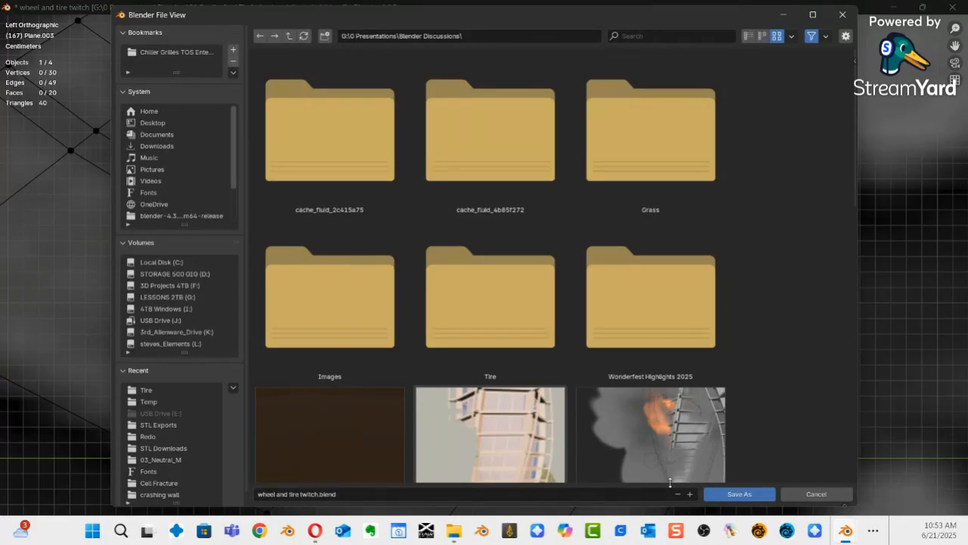
click(734, 494)
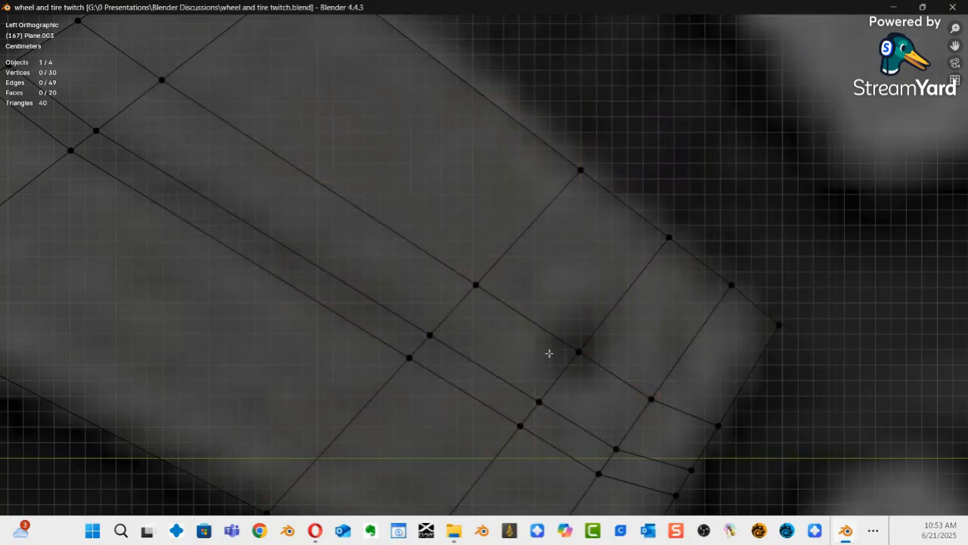
Select the vertex at the center of the small hole and align the view to left orthographic.
click(580, 353)
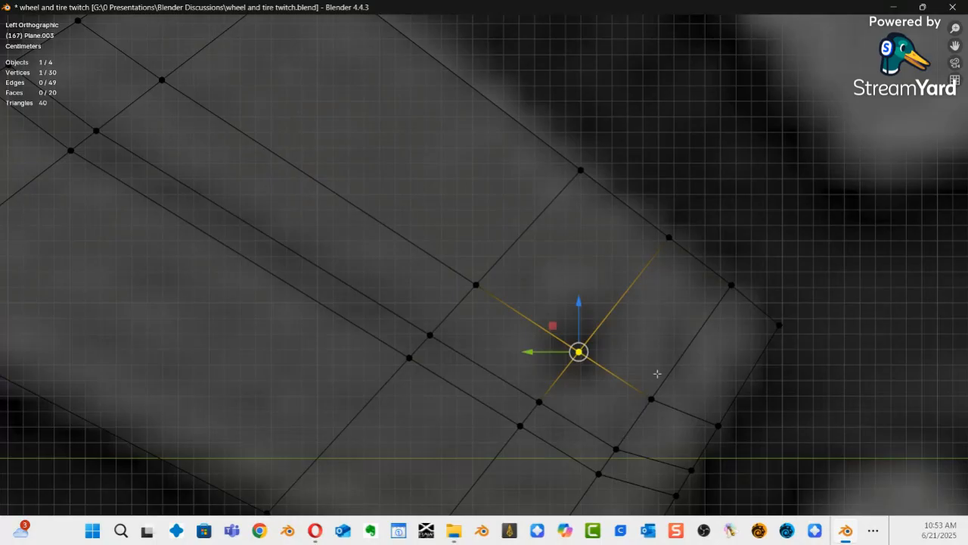
shift+middle_drag(601, 403, 543, 328)
ctrl+middle_drag(566, 309, 534, 278)
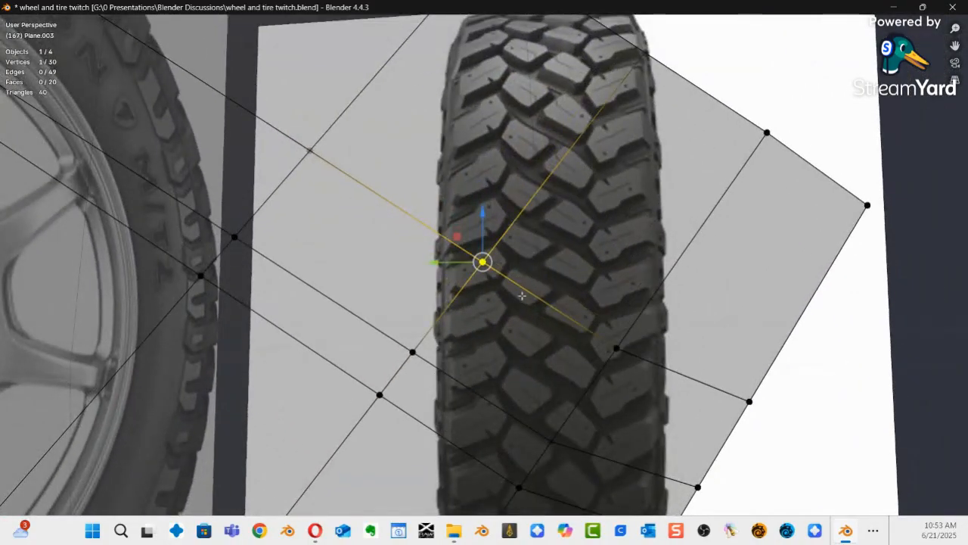
key(ctrl+KP_3)
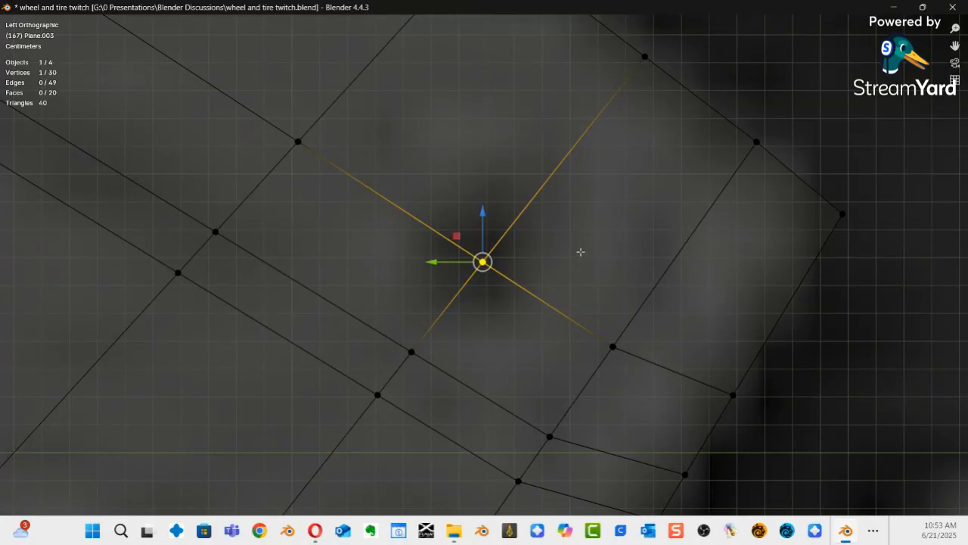
Try a vertex bevel at the small hole with six segments, a width of 0.024 m and a profile shape of about 0.116.
key(s)
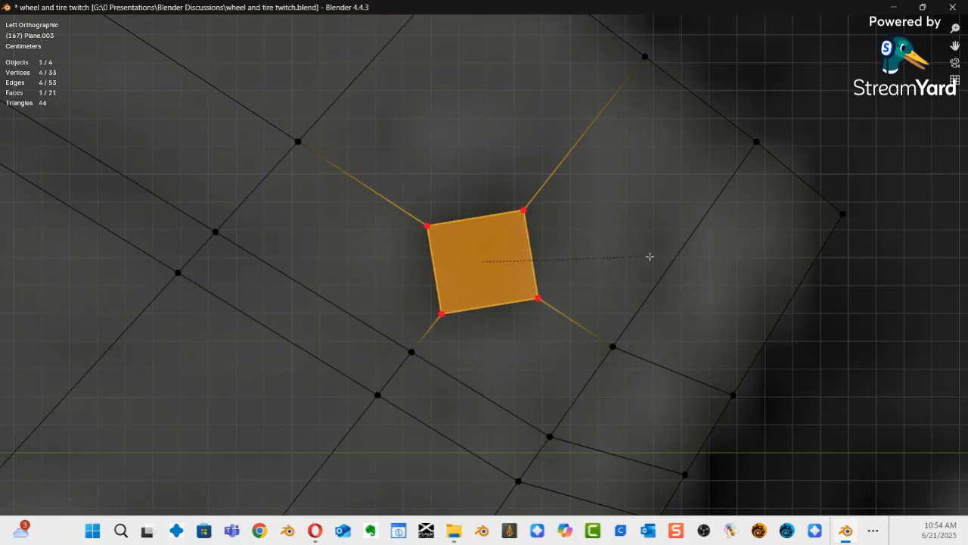
scroll(649, 256, up, 4)
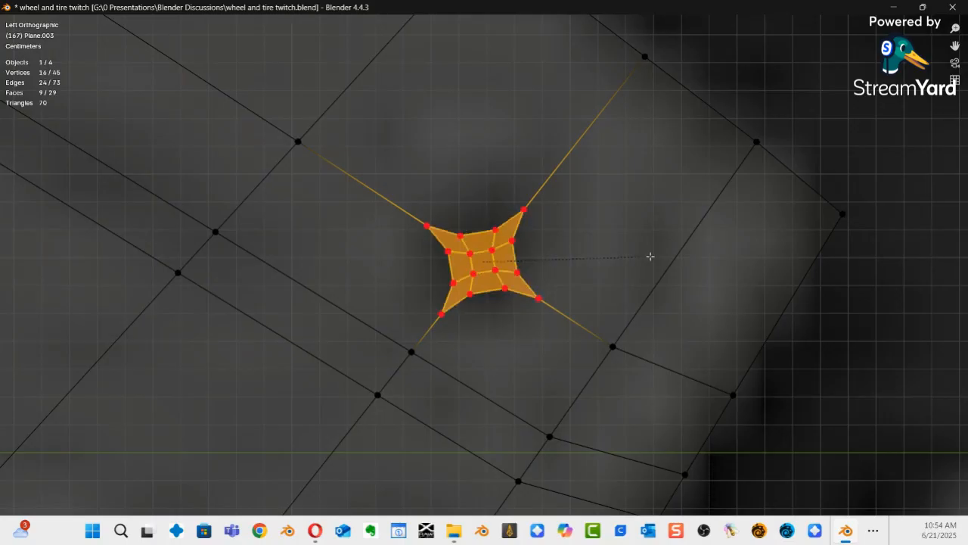
scroll(650, 257, up, 1)
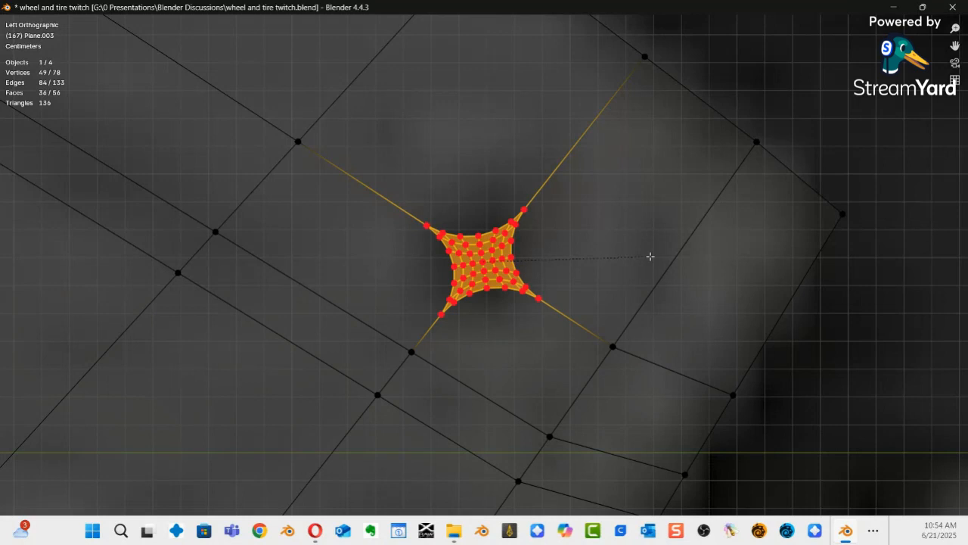
click(649, 256)
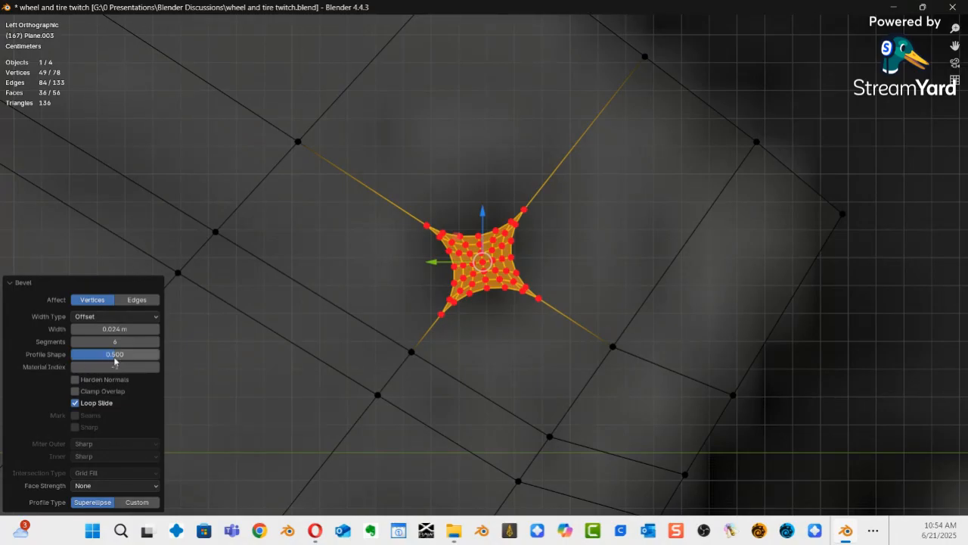
drag(111, 358, 78, 356)
drag(851, 341, 854, 341)
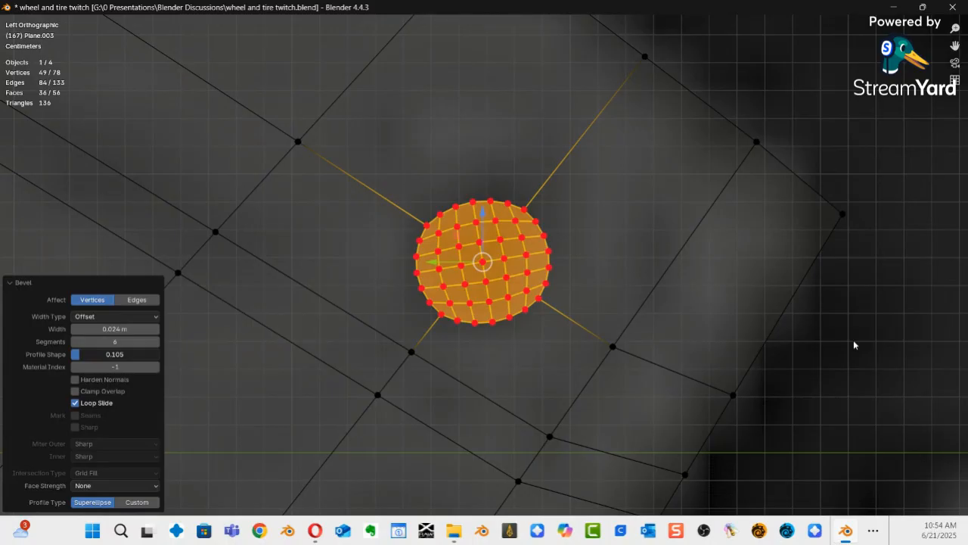
drag(853, 345, 855, 345)
Try entering 3 as the bevel's profile shape, and undo the bevel.
click(80, 356)
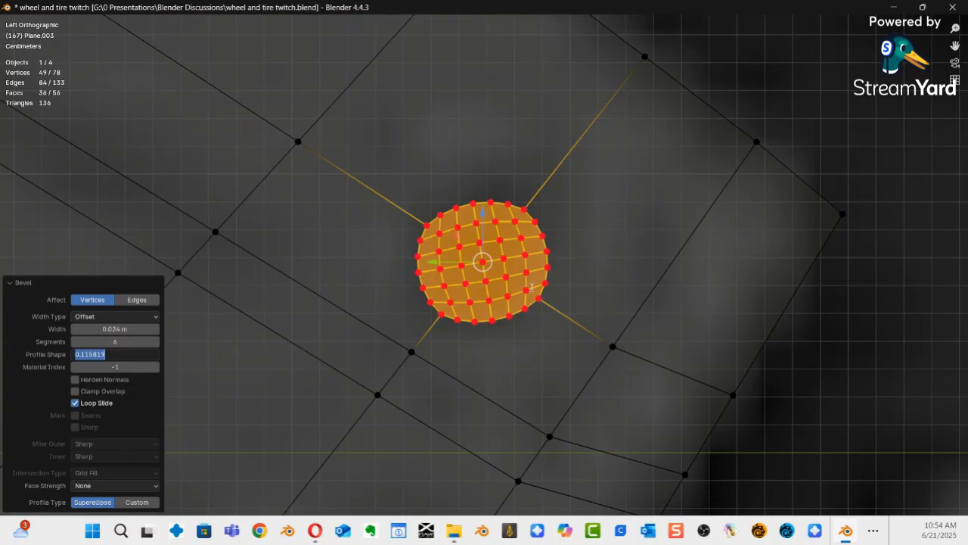
text(3)
key(Return)
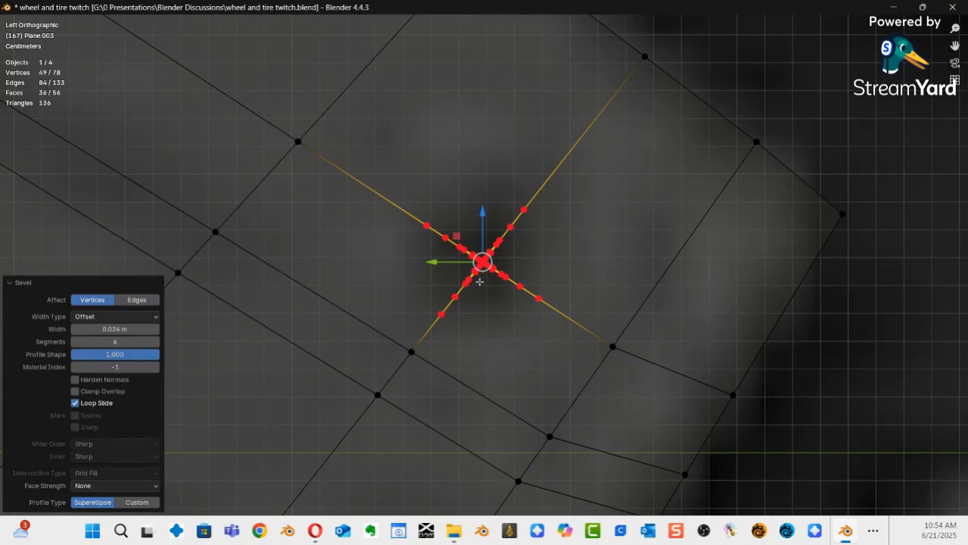
key(ctrl+z)
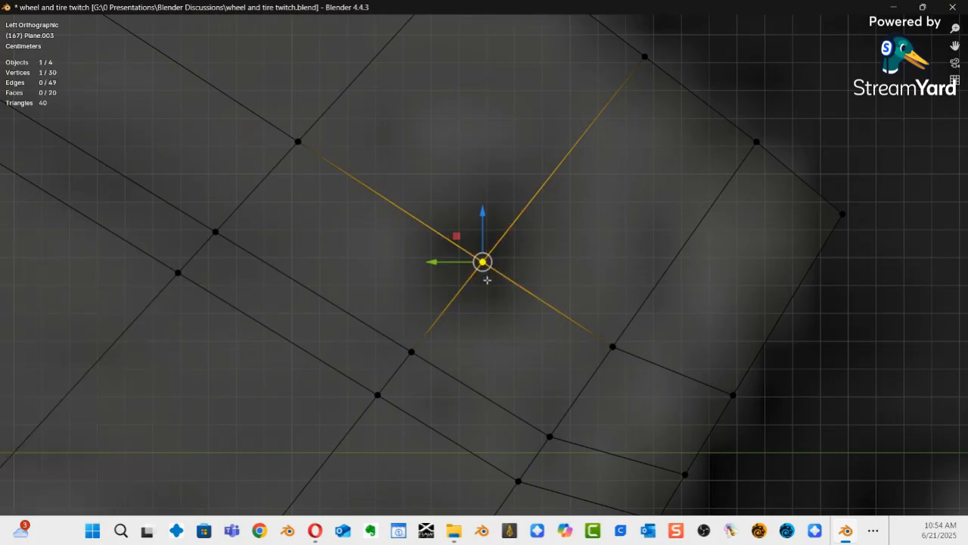
Vertex-bevel the hole's center vertex with six segments, a width of about 0.0229 m and a profile shape of about 0.113, and clear the selection.
key(ctrl+shift+b)
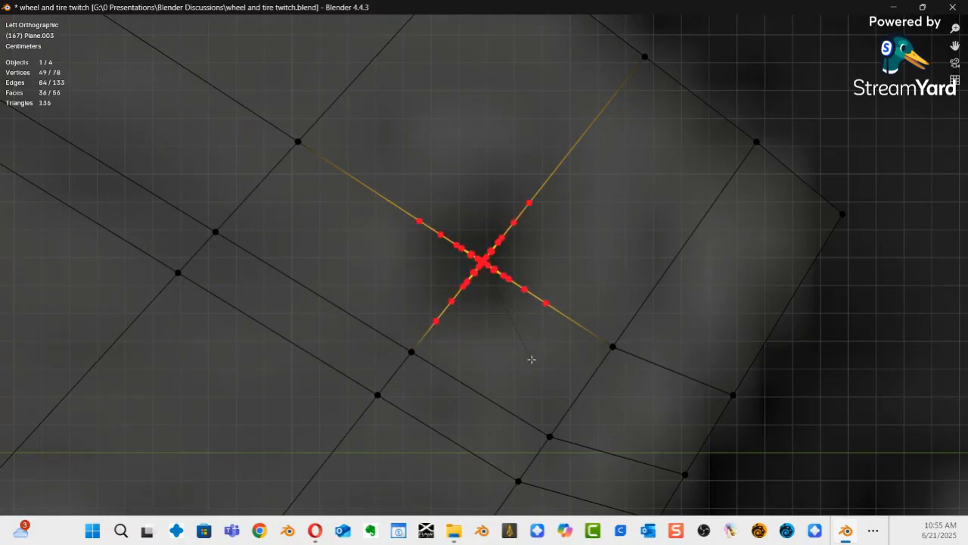
click(525, 350)
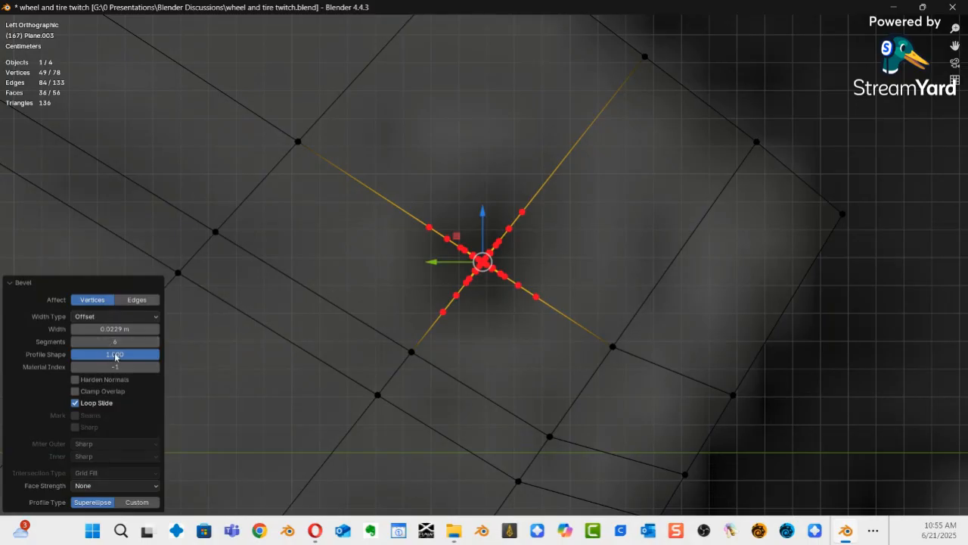
drag(117, 357, 809, 350)
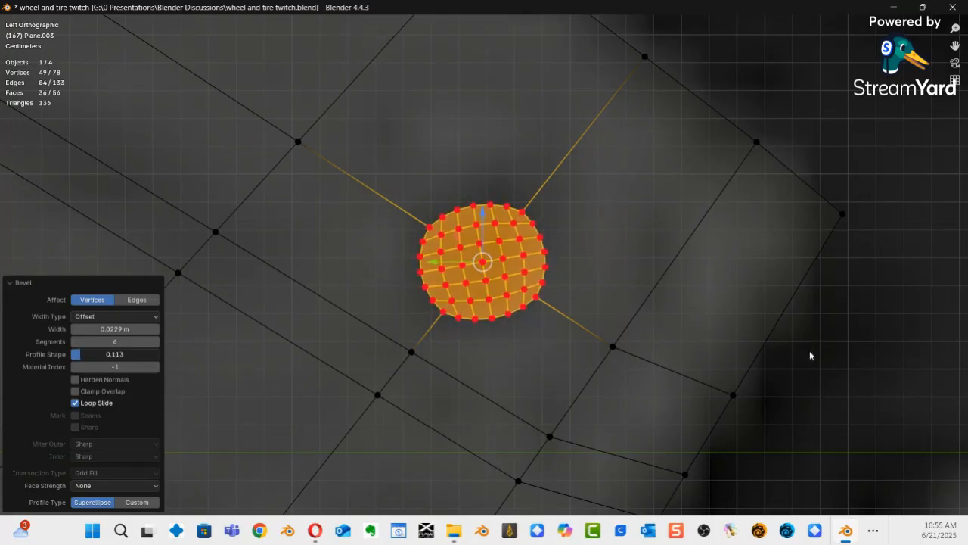
click(99, 353)
click(313, 305)
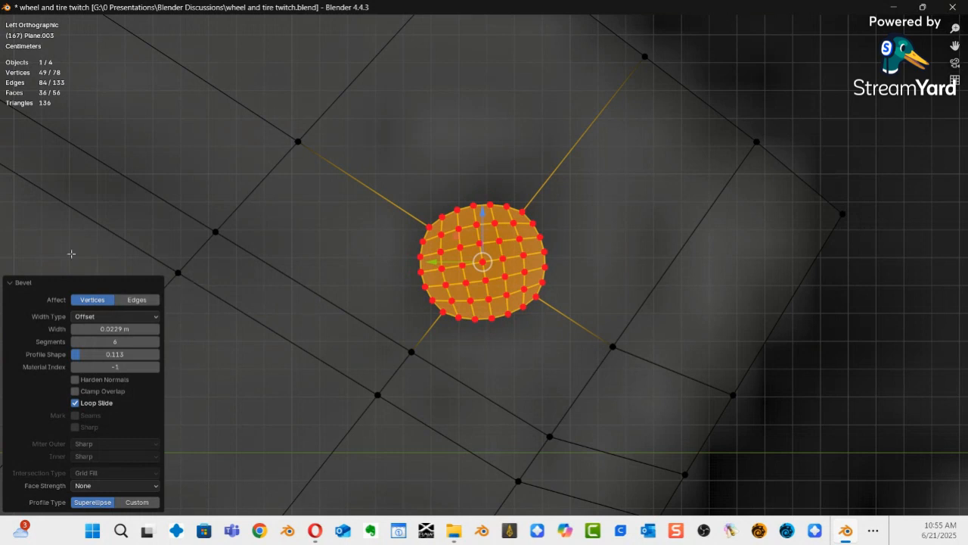
click(8, 283)
click(603, 198)
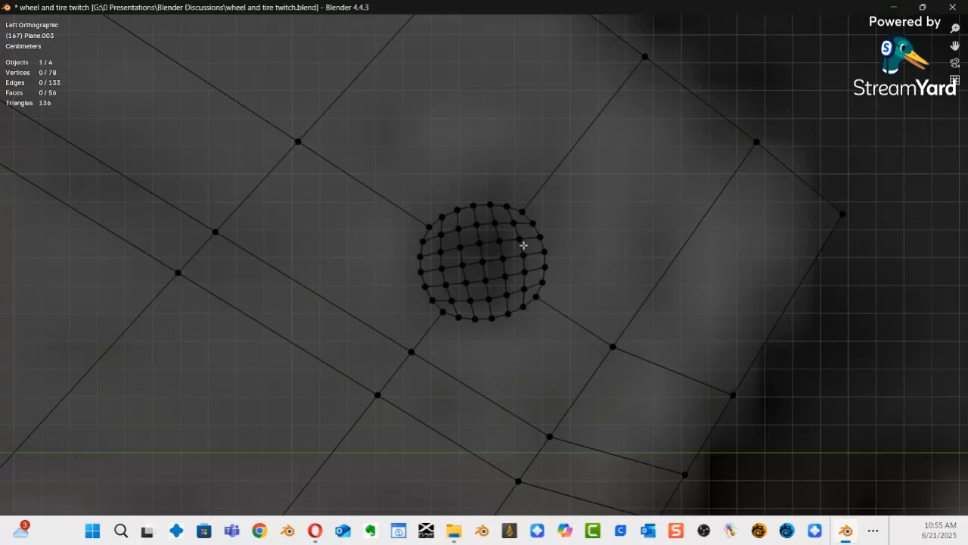
Select all the faces of the round bevelled patch in face mode and delete them to open the hole.
key(l)
key(3)
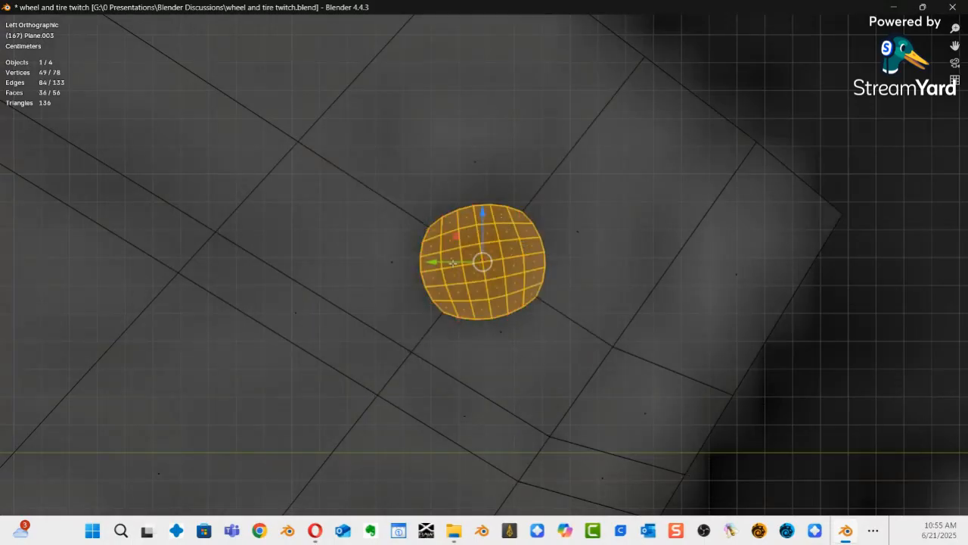
scroll(540, 270, down, 7)
shift+middle_drag(453, 307, 554, 351)
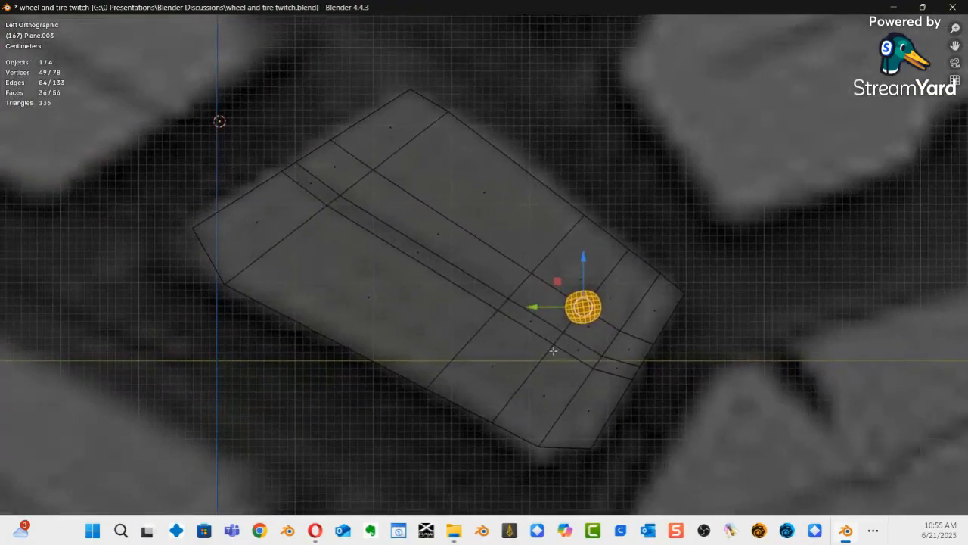
key(x)
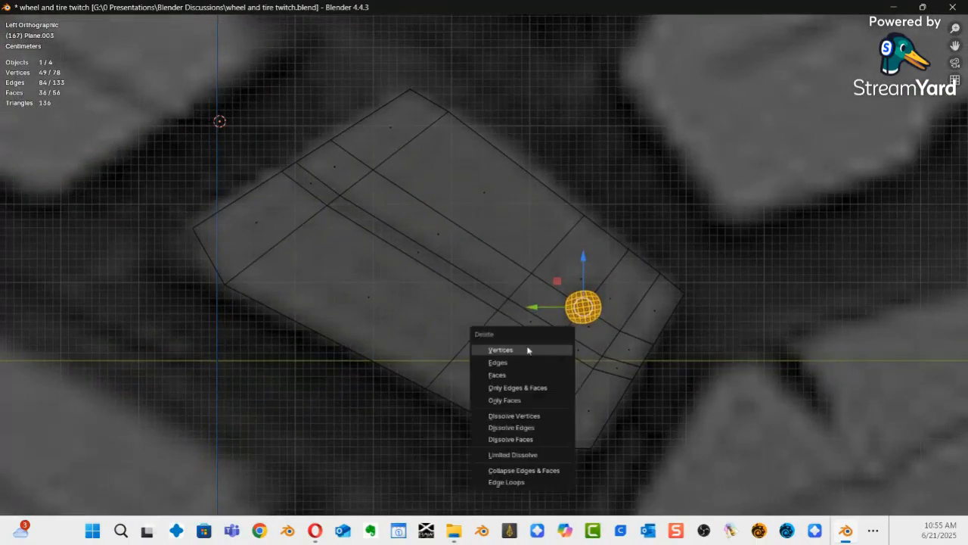
click(513, 374)
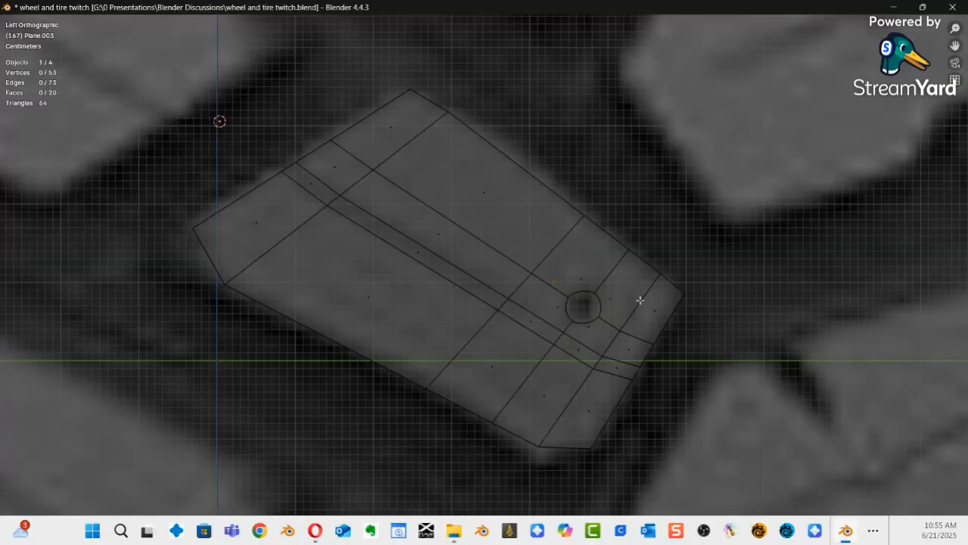
Select all the edges around the hole's rim and shape them into a perfect circle with LoopTools Circle.
mouse_move(603, 346)
middle_down()
mouse_move(517, 338)
mouse_move(519, 277)
mouse_move(501, 326)
mouse_move(526, 355)
mouse_move(578, 347)
mouse_move(357, 338)
mouse_move(386, 324)
mouse_move(464, 376)
mouse_move(616, 342)
middle_up()
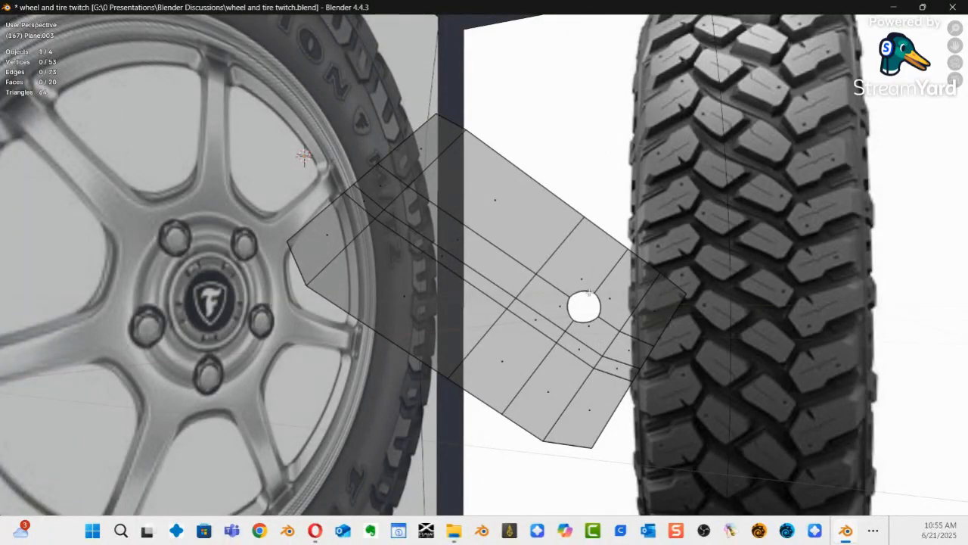
alt+click(589, 291)
key(ctrl+KP_3)
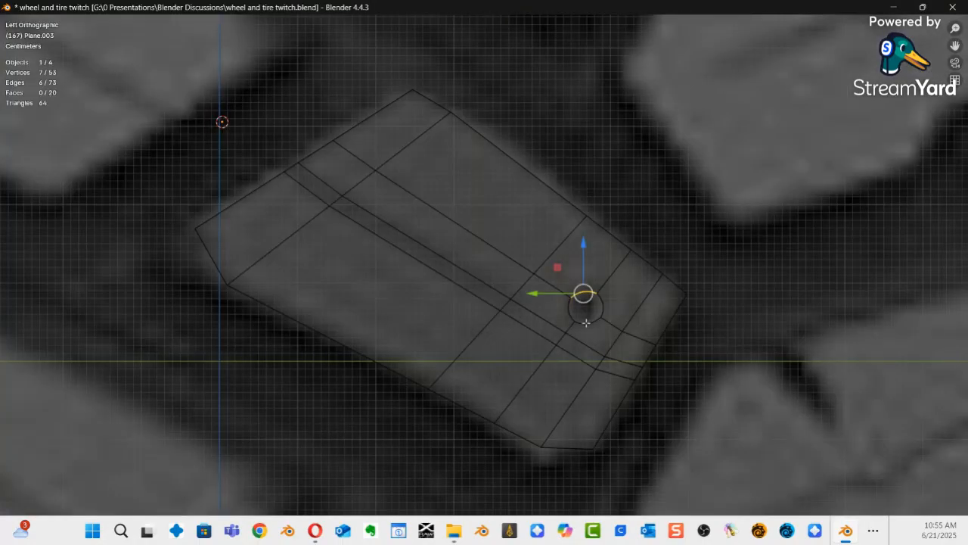
key(KP_Decimal)
scroll(546, 350, down, 5)
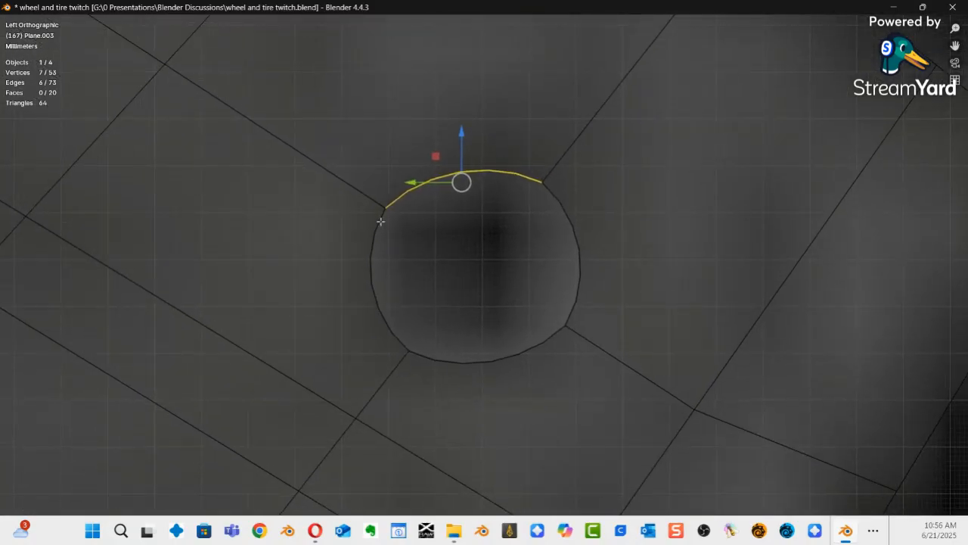
shift+double_click(379, 221)
shift+click(432, 357)
shift+double_click(432, 358)
shift+double_click(575, 296)
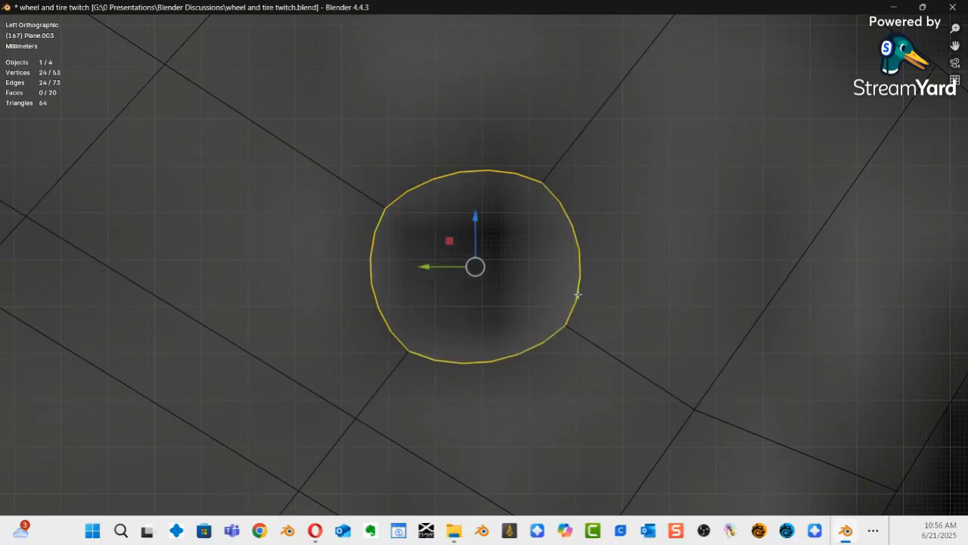
right_click(664, 137)
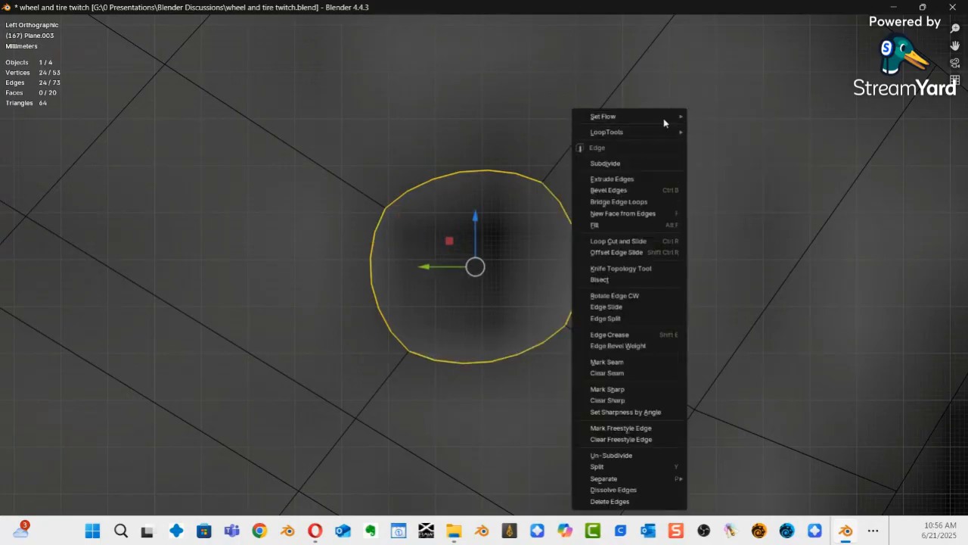
mouse_move(660, 136)
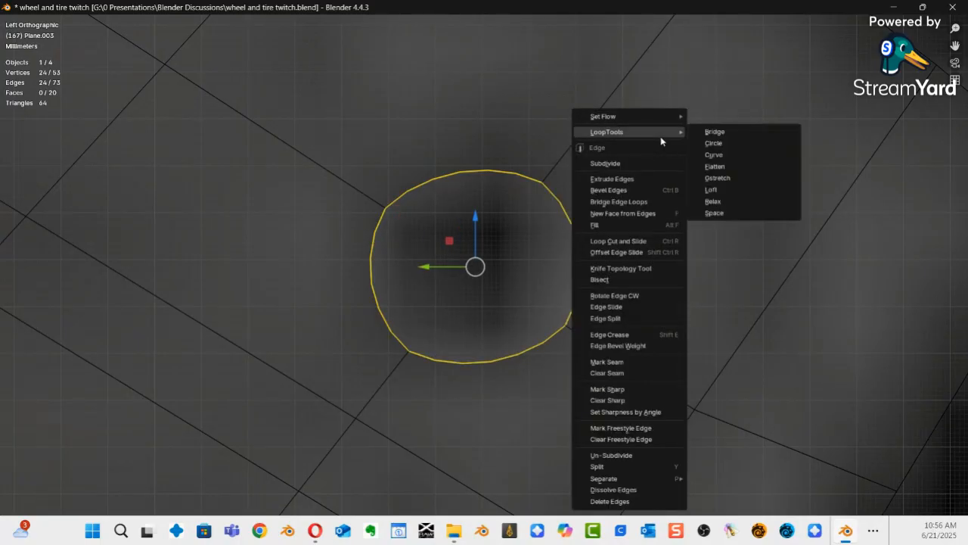
click(709, 147)
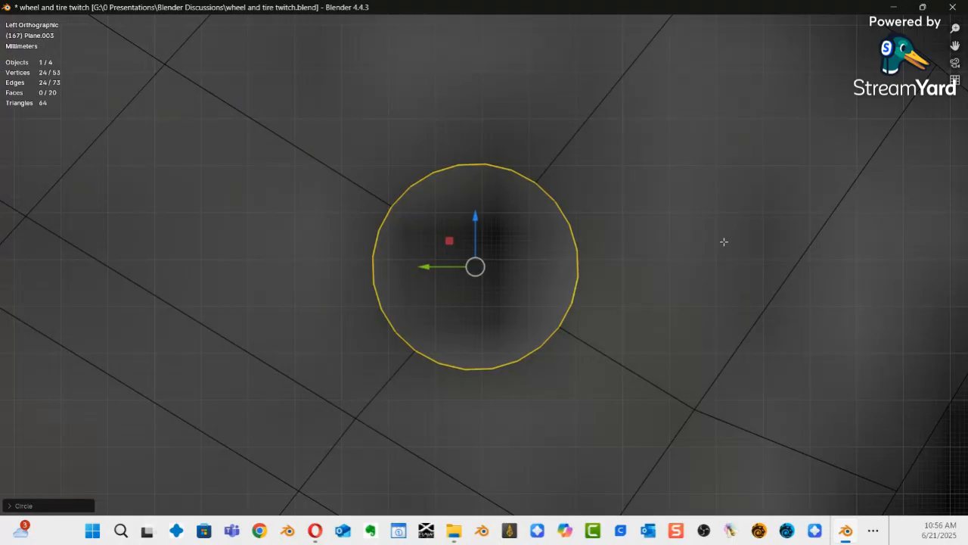
Delete the two narrow groove faces running from the block's upper-left edge to the cross cut before the hole.
scroll(603, 292, down, 8)
ctrl+middle_drag(503, 410, 502, 417)
shift+middle_drag(444, 317, 611, 407)
ctrl+middle_drag(562, 369, 579, 352)
shift+middle_drag(564, 370, 575, 367)
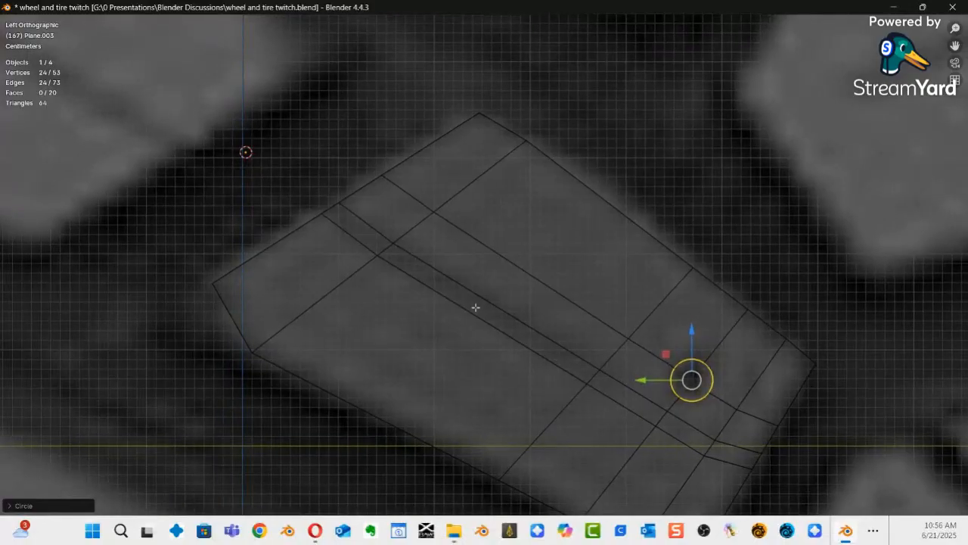
key(3)
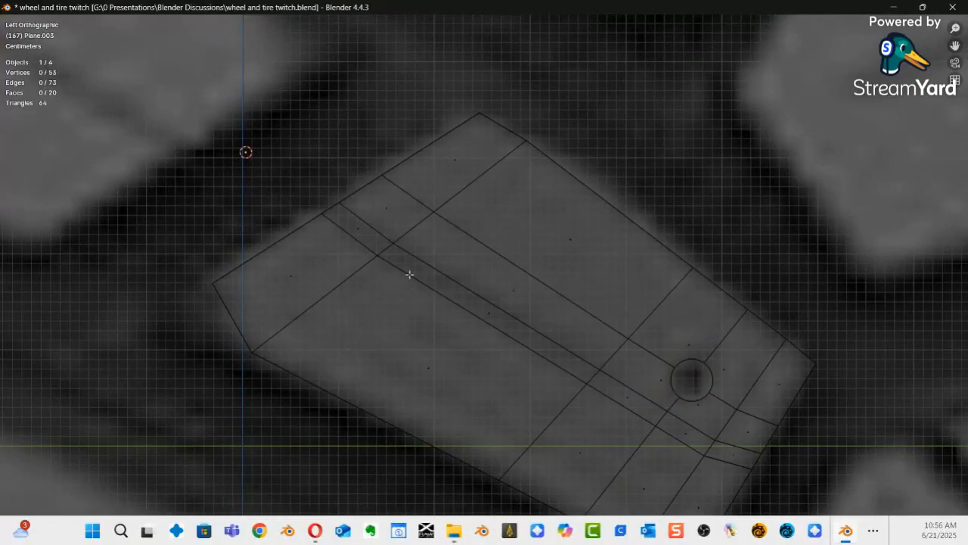
click(357, 229)
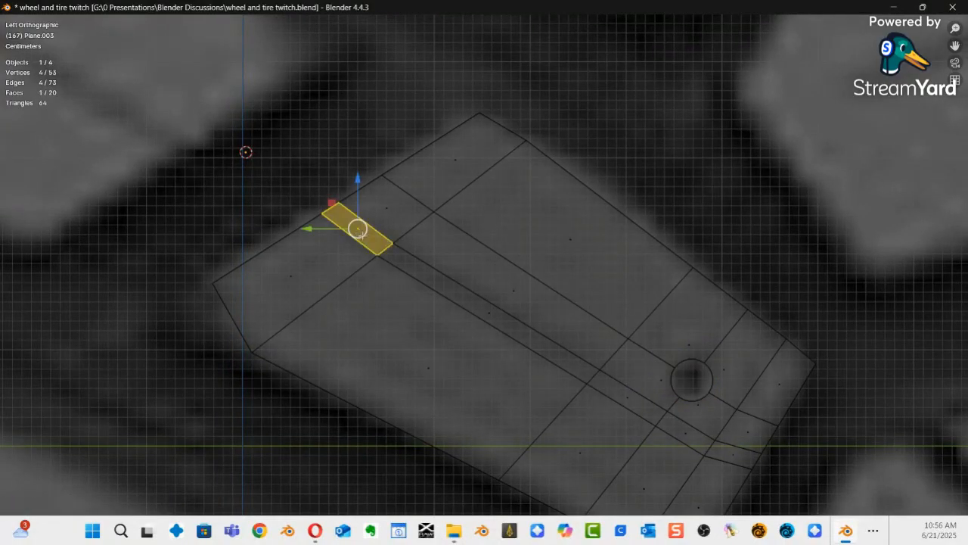
shift+click(496, 317)
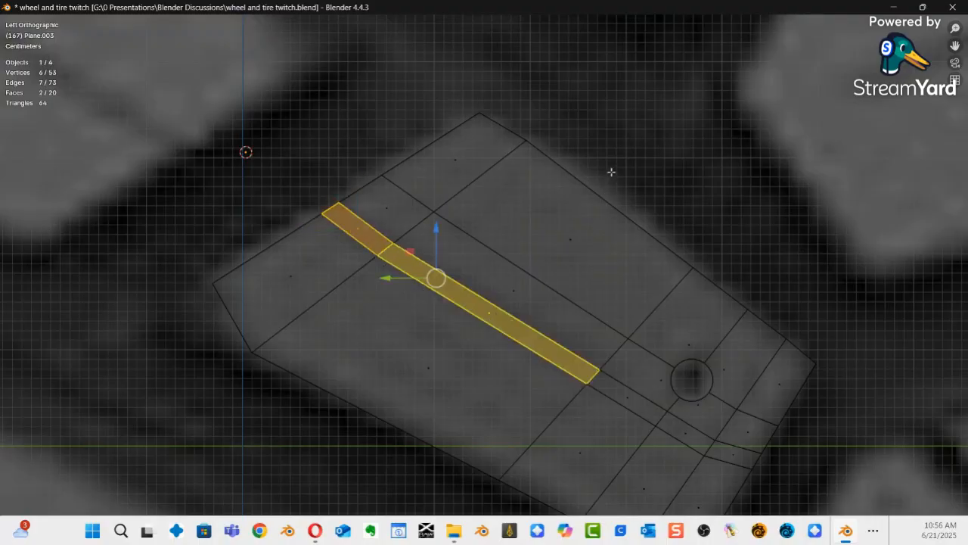
key(x)
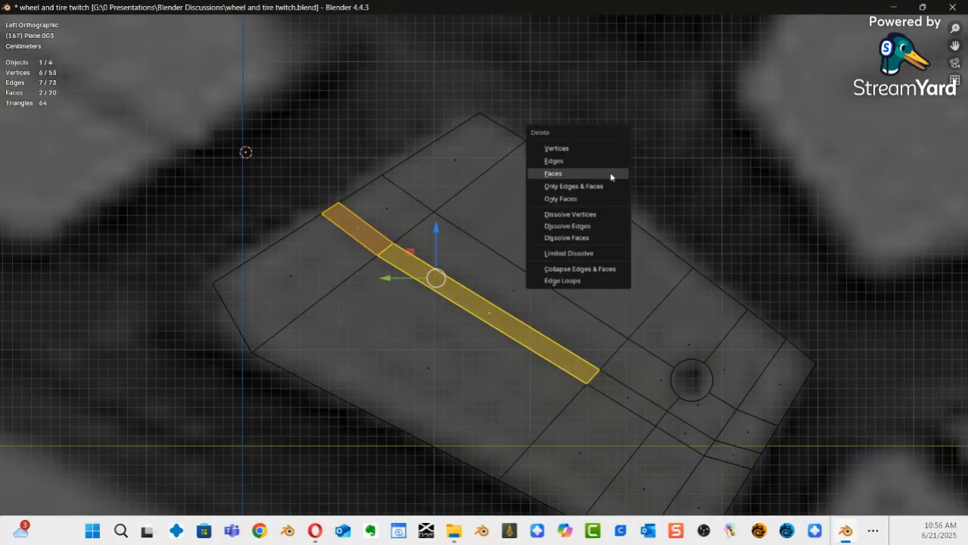
click(578, 178)
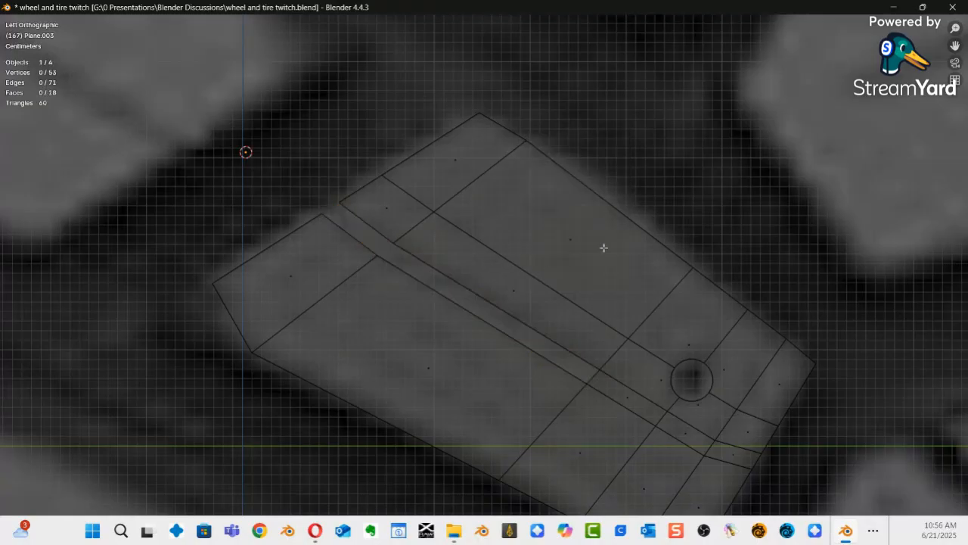
Switch to Object Mode, clear the selection and restore the full editor layout around the viewport.
scroll(595, 310, down, 3)
middle_drag(534, 352, 514, 363)
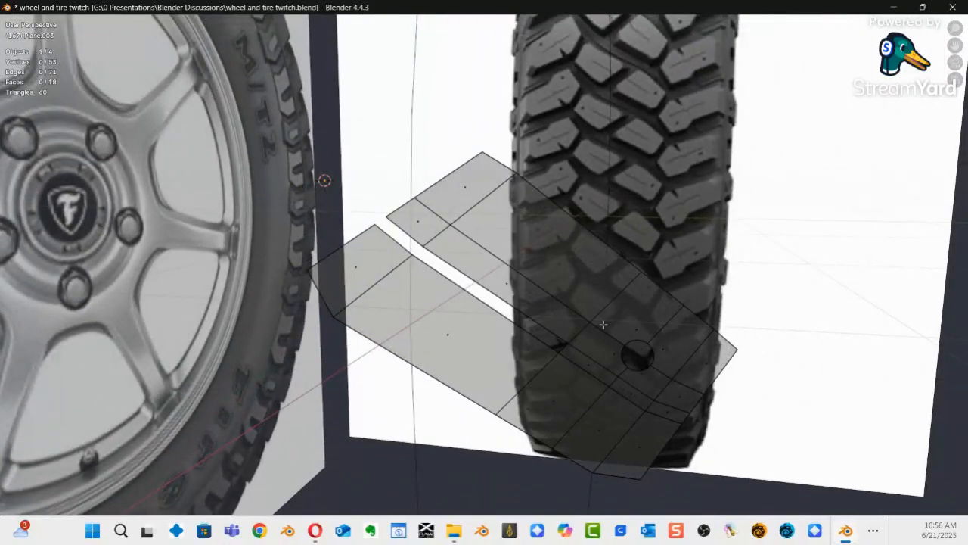
scroll(513, 367, down, 6)
scroll(546, 401, down, 4)
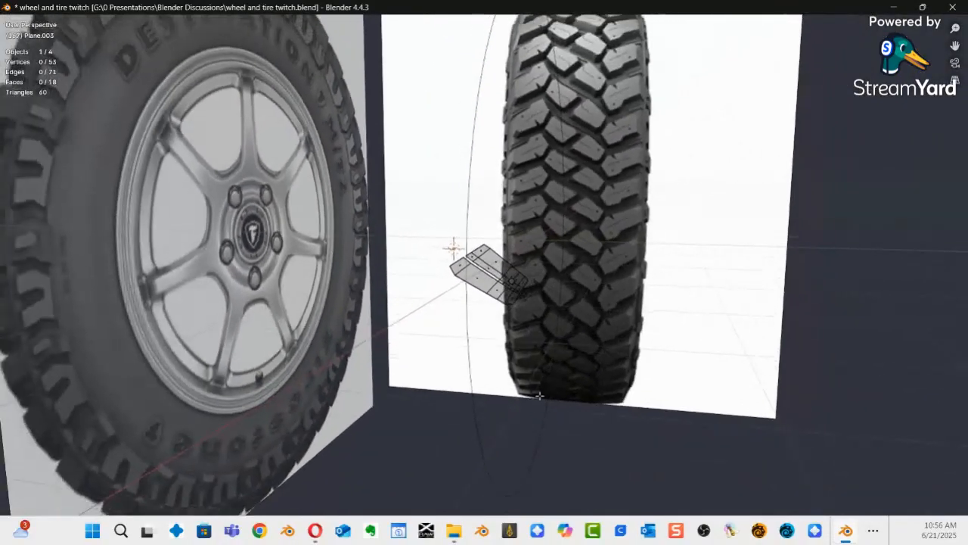
middle_drag(597, 345, 647, 311)
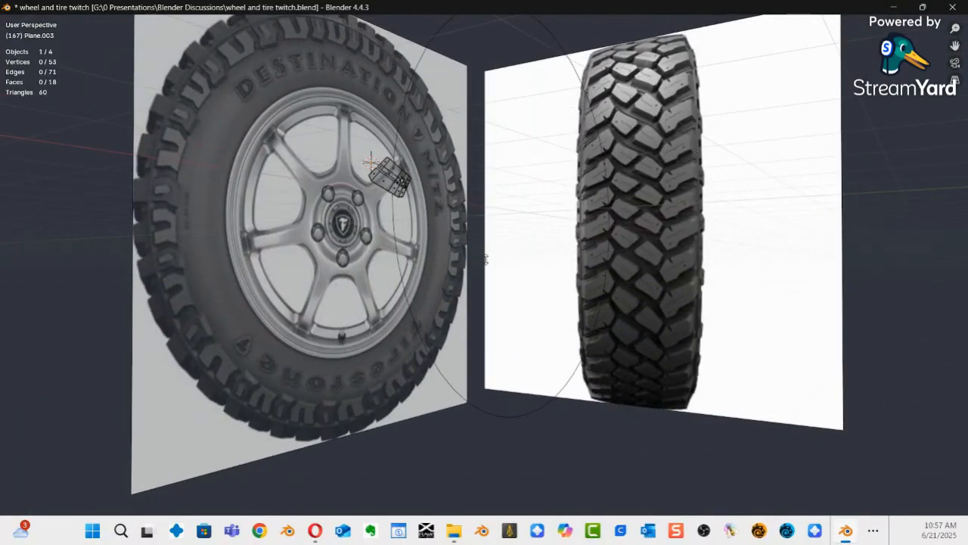
middle_drag(544, 203, 542, 252)
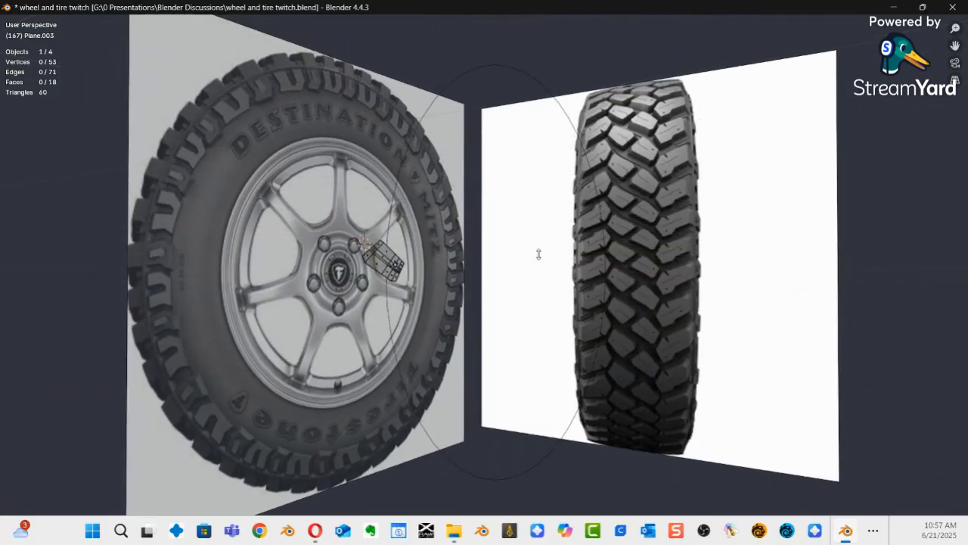
key(shift+space)
key(space)
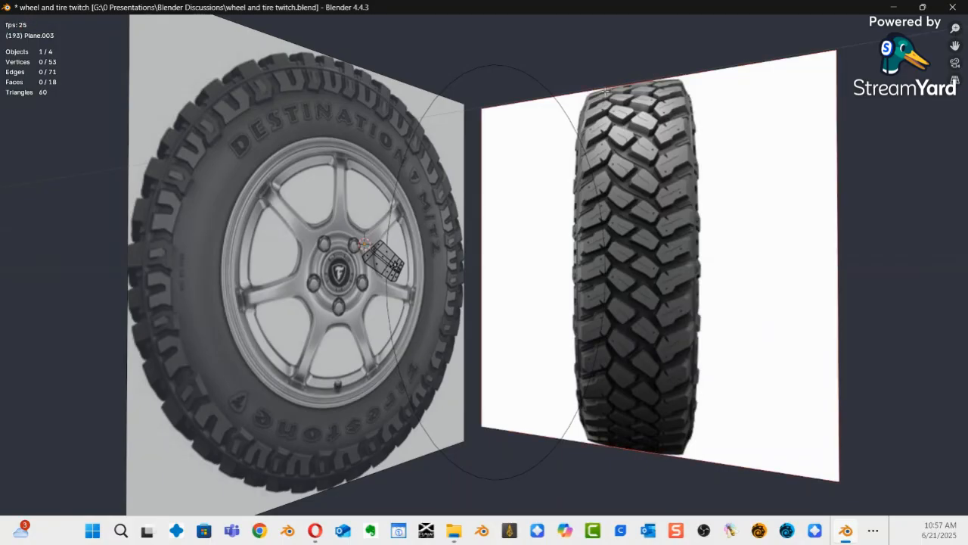
key(ctrl+Tab)
click(515, 98)
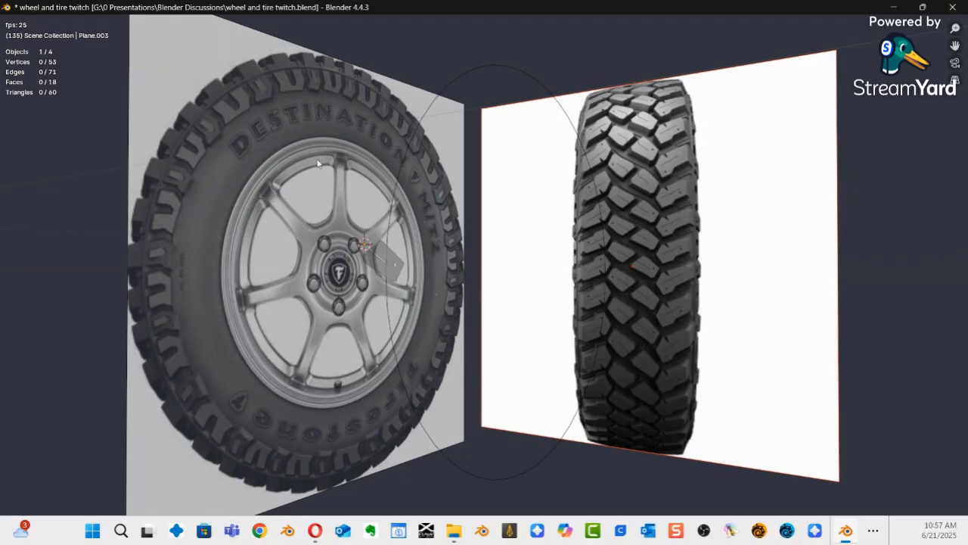
key(space)
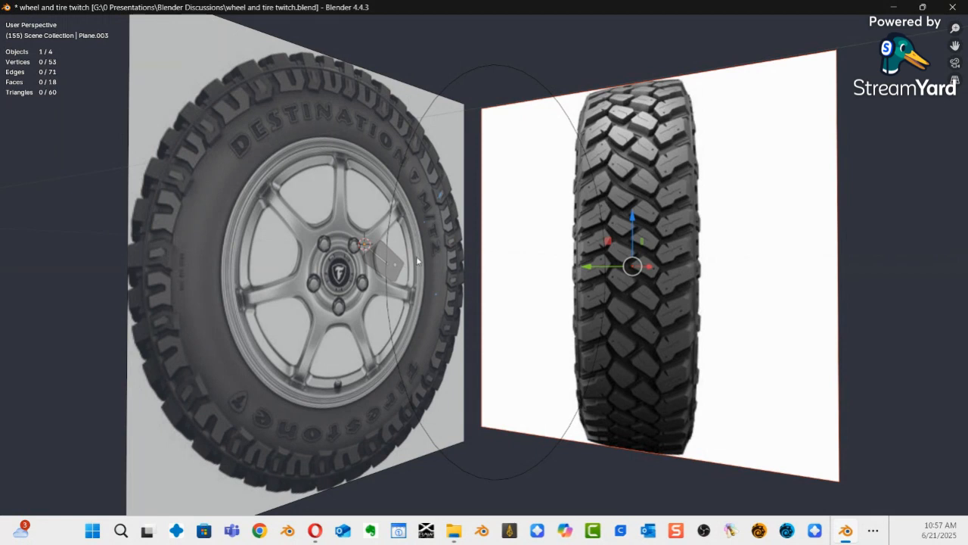
click(857, 178)
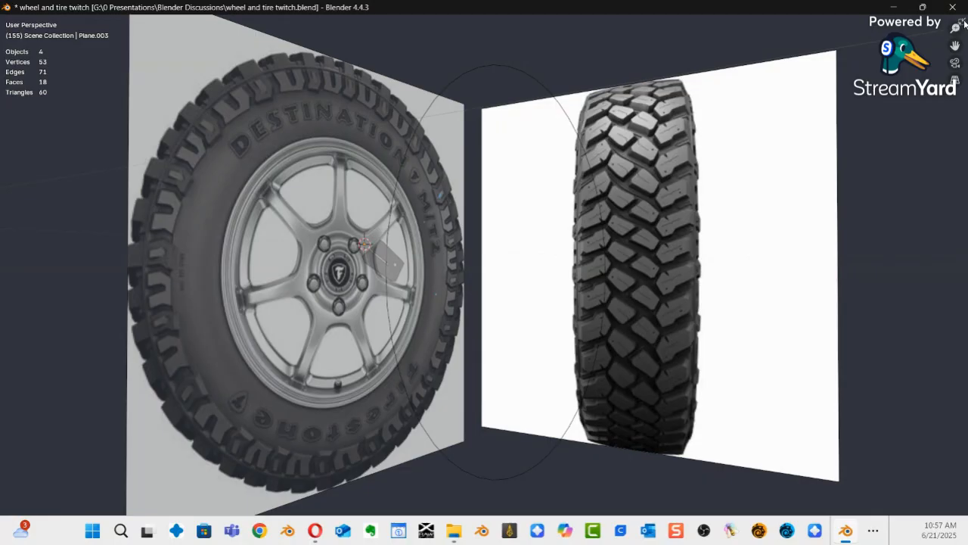
click(962, 24)
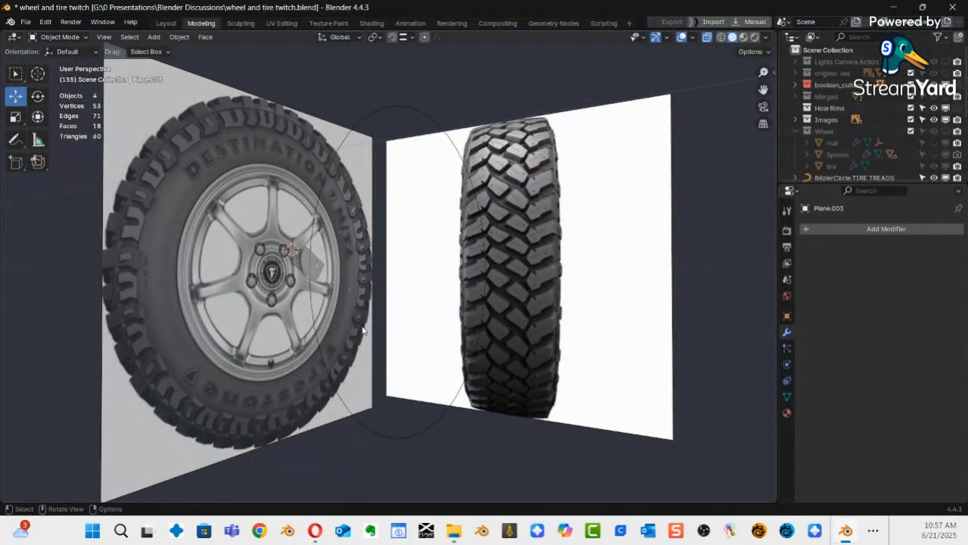
Toggle the 3D viewport repeatedly between maximized and the regular layout.
key(ctrl+space)
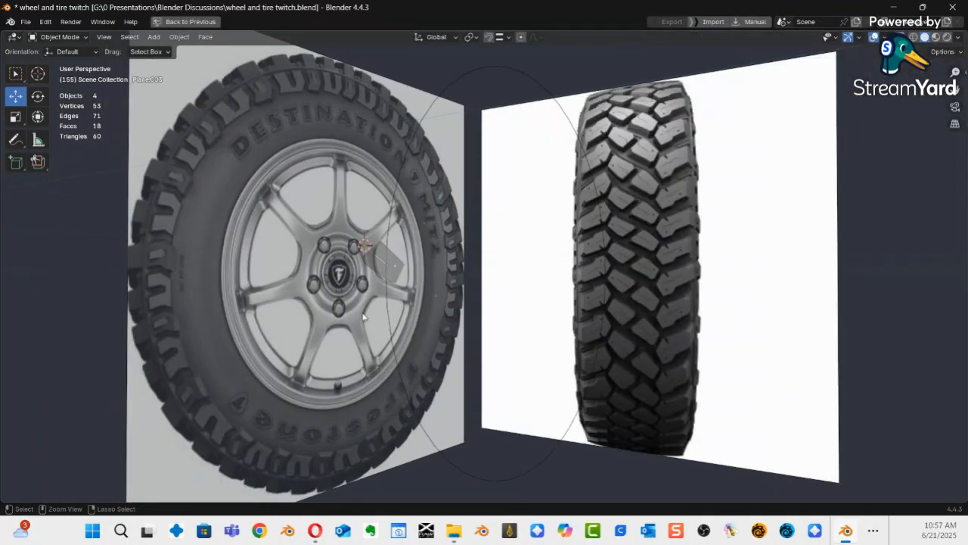
key(ctrl+space)
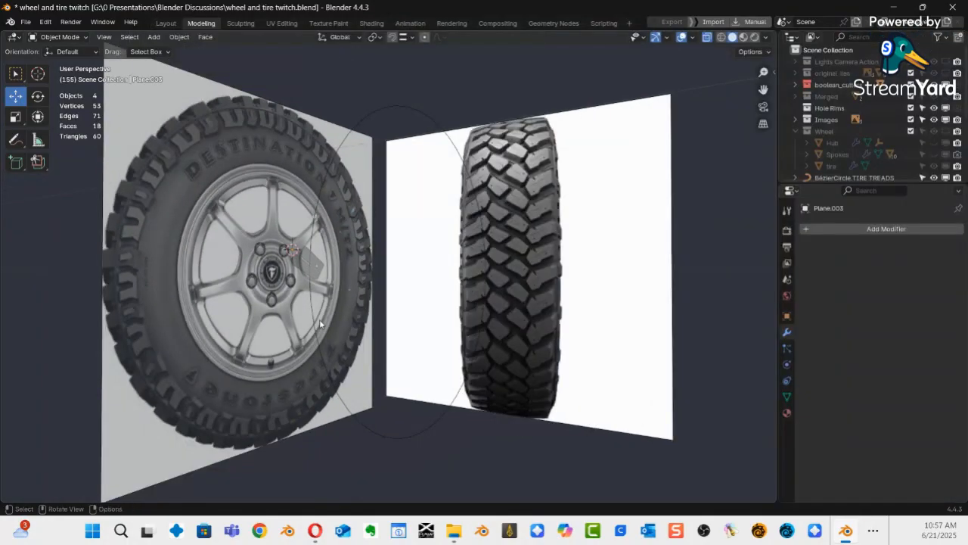
key(ctrl+space)
key(ctrl+space)
key(ctrl+space)
key(ctrl+space)
key(ctrl+space)
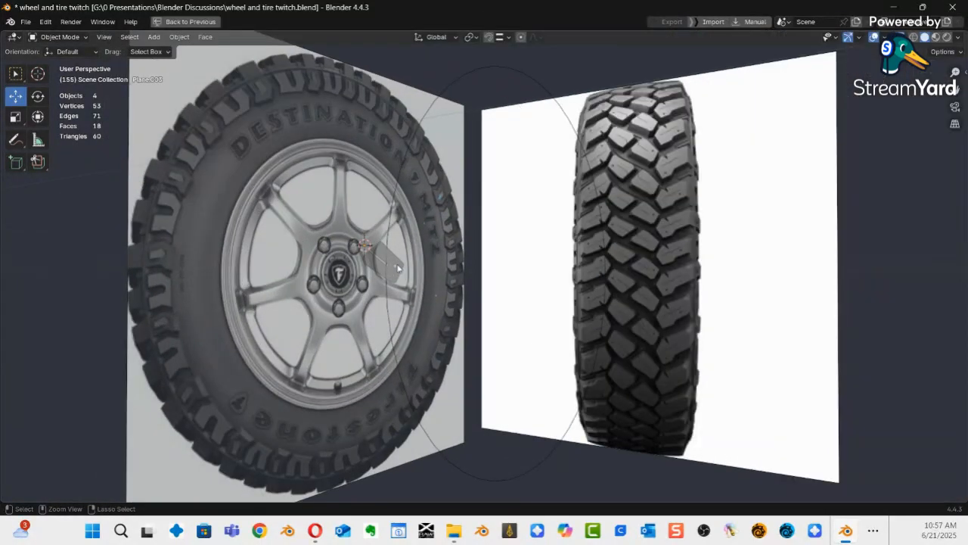
key(ctrl+space)
key(ctrl+space)
key(ctrl+space)
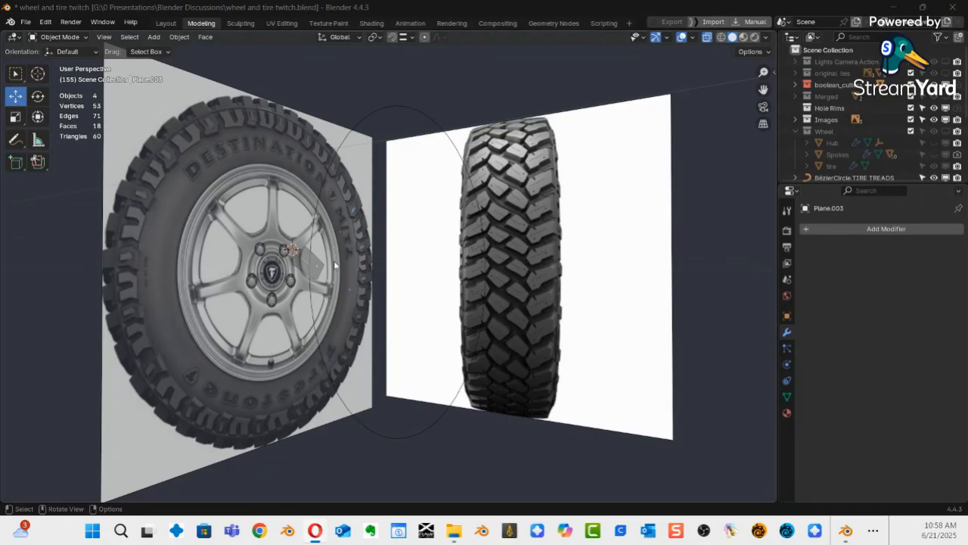
Enable the Wheel collection in the viewport and turn off X-ray so the tire displays as solid.
mouse_move(336, 264)
middle_down()
mouse_move(338, 300)
mouse_move(334, 260)
middle_up()
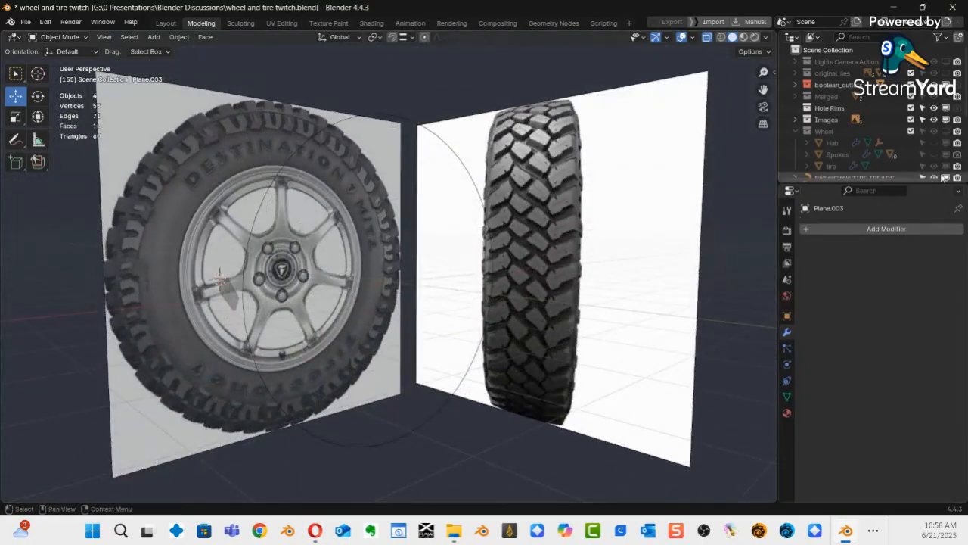
click(945, 131)
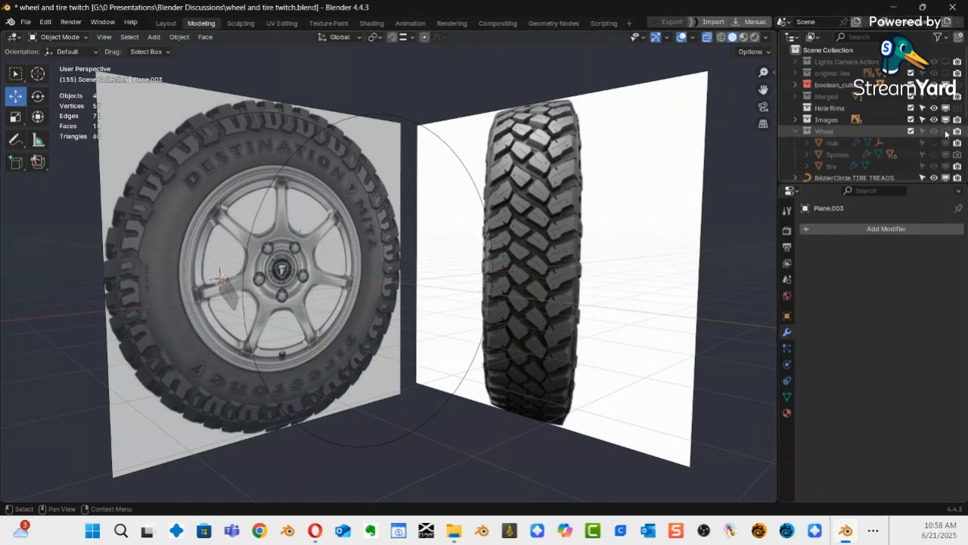
key(alt+z)
Select the traced tread plane and move it along X in front view to the outer edge of the reference tire's treads.
mouse_move(348, 331)
middle_down()
mouse_move(271, 300)
mouse_move(165, 324)
mouse_move(269, 326)
mouse_move(324, 313)
mouse_move(103, 326)
mouse_move(293, 320)
mouse_move(174, 320)
mouse_move(243, 312)
middle_up()
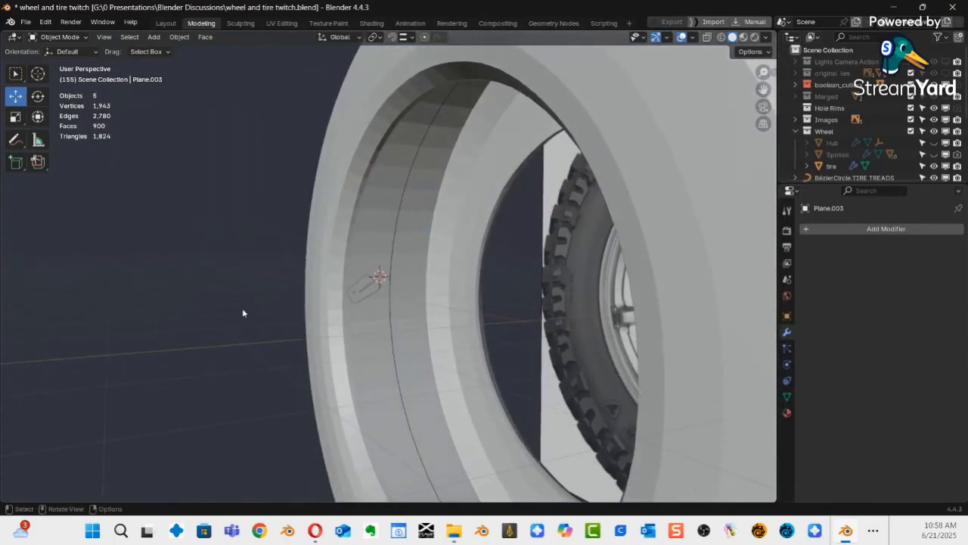
click(362, 296)
middle_drag(363, 296, 444, 336)
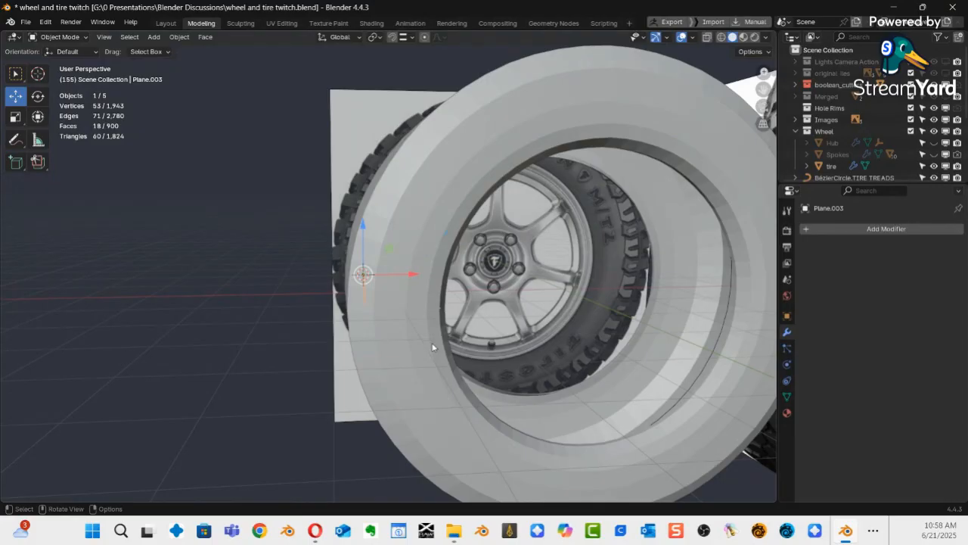
key(KP_1)
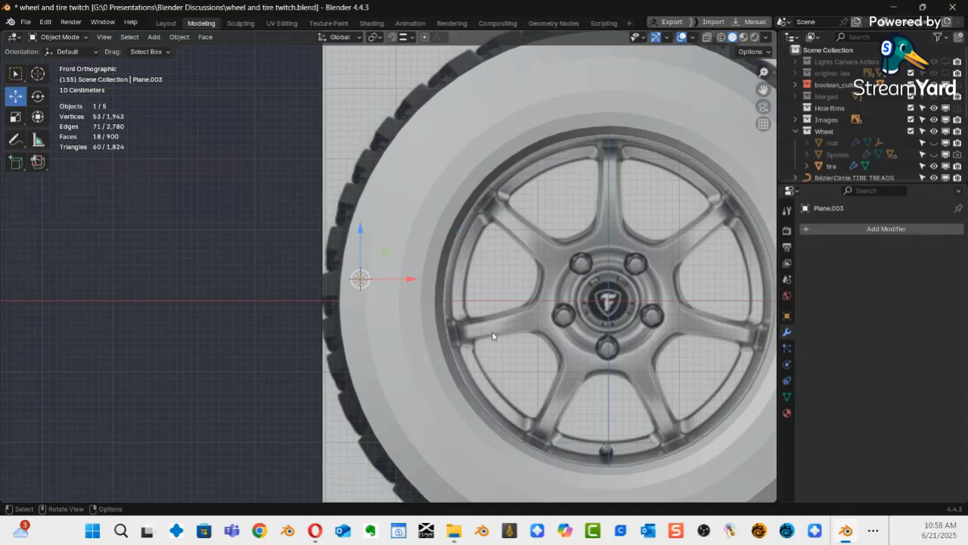
scroll(456, 290, up, 6)
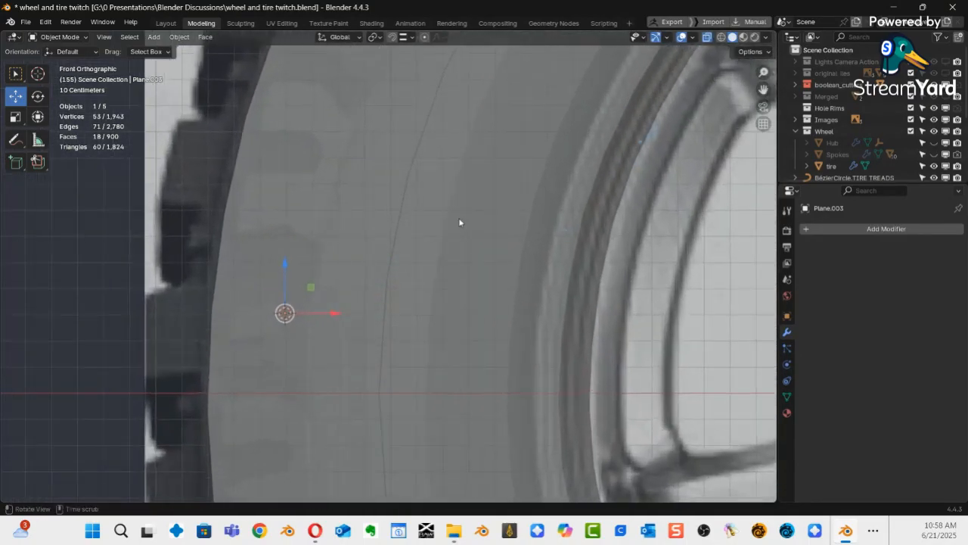
shift+middle_drag(382, 301, 558, 264)
drag(510, 277, 390, 301)
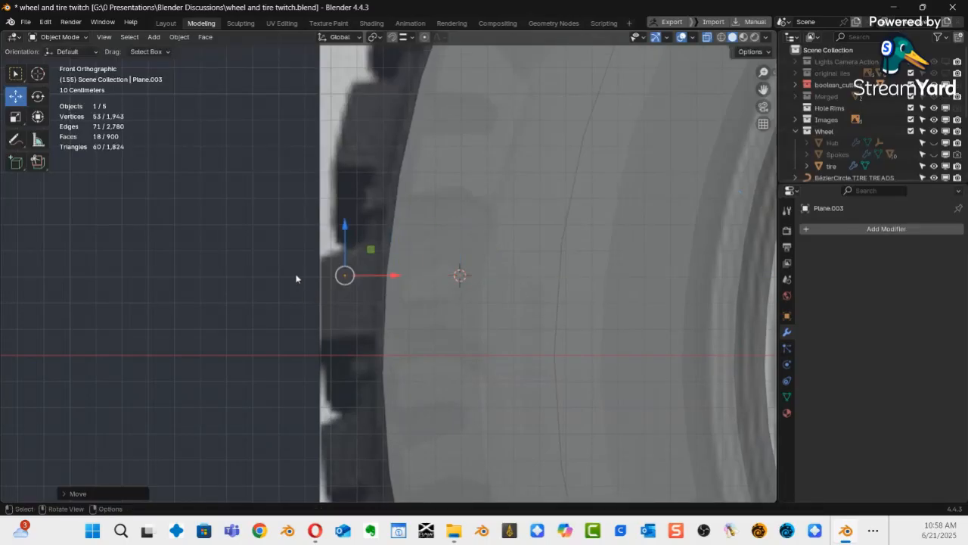
Box-select the objects around the tire's outer edge, and reselect only the tread plane.
drag(216, 151, 390, 471)
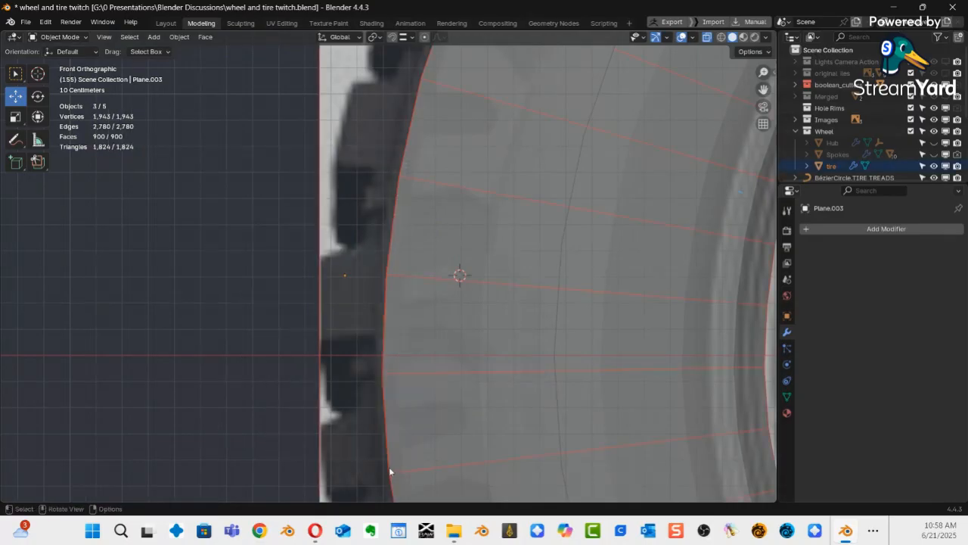
middle_drag(303, 398, 325, 409)
click(485, 312)
middle_drag(487, 320, 428, 339)
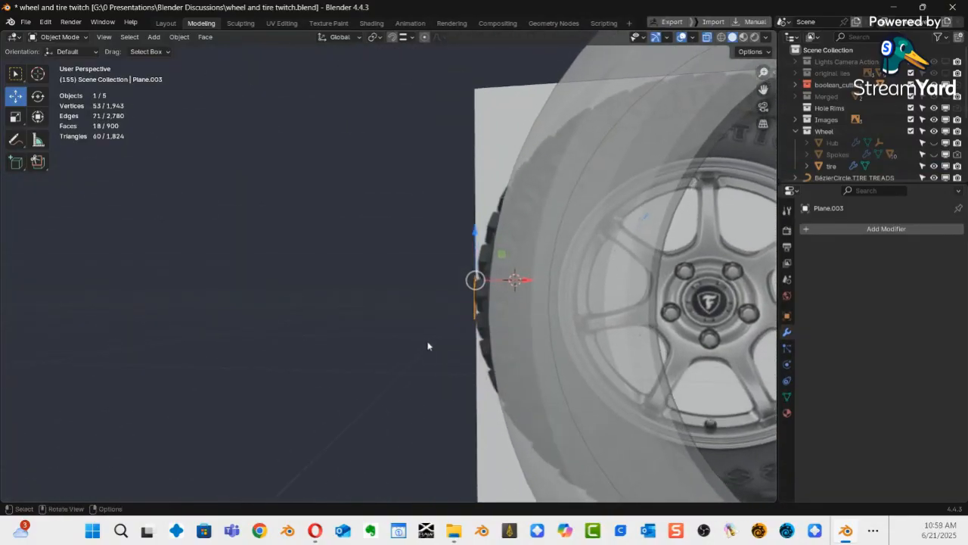
In front view, fine-tune the tread plane's position along X against the outer treads of the reference tire.
key(KP_1)
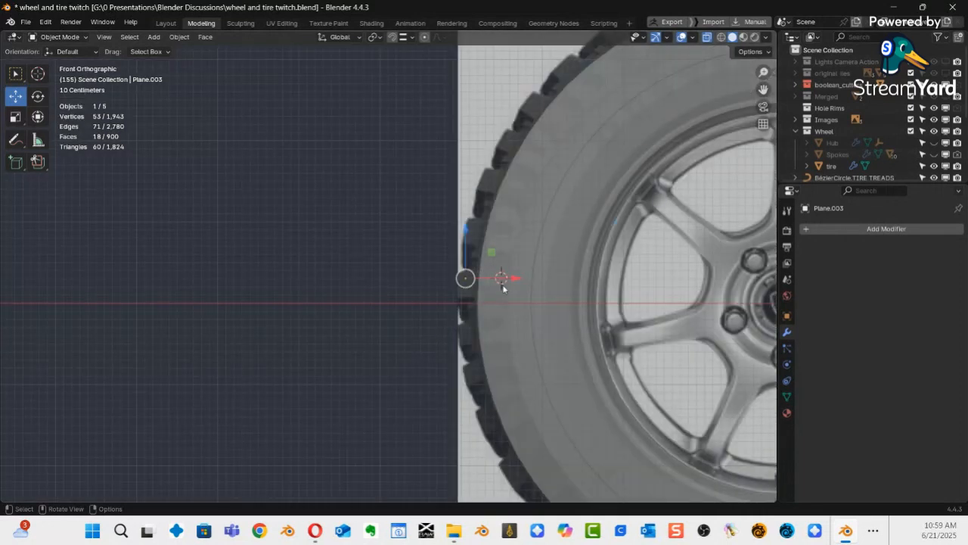
ctrl+middle_drag(491, 308, 473, 293)
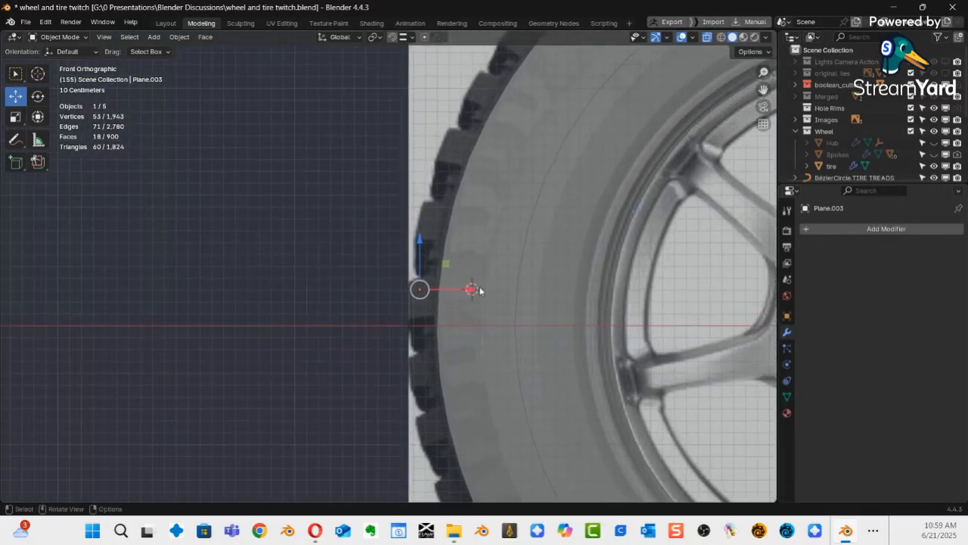
mouse_move(473, 292)
mouse_down()
mouse_move(461, 295)
mouse_move(461, 307)
mouse_up()
Add a Solidify modifier to the tread plane and set its offset to about 0.988.
middle_drag(462, 306, 412, 323)
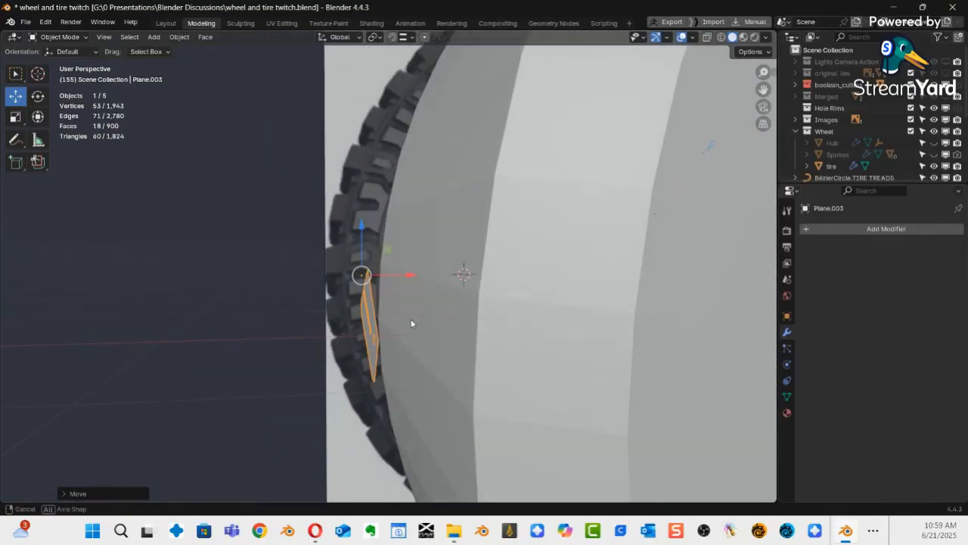
click(879, 227)
mouse_move(844, 272)
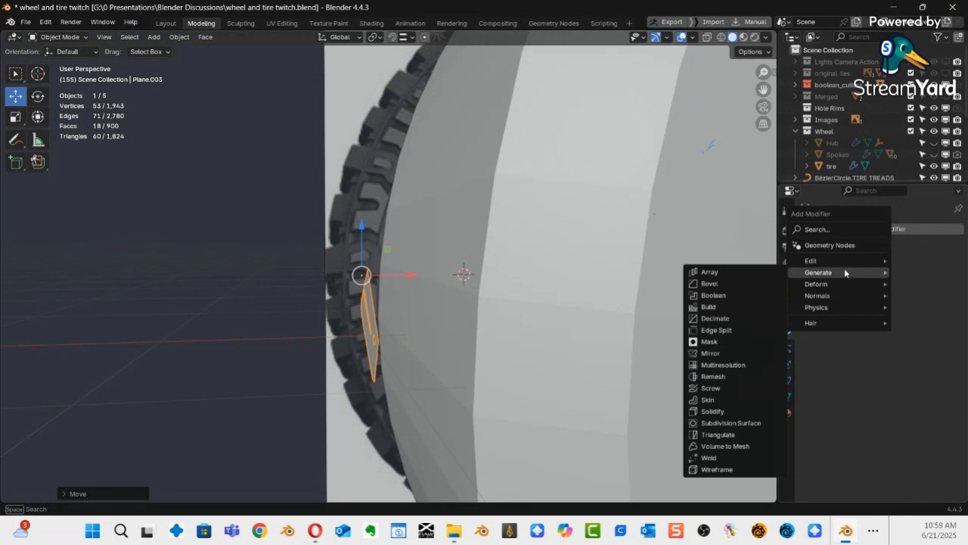
click(733, 413)
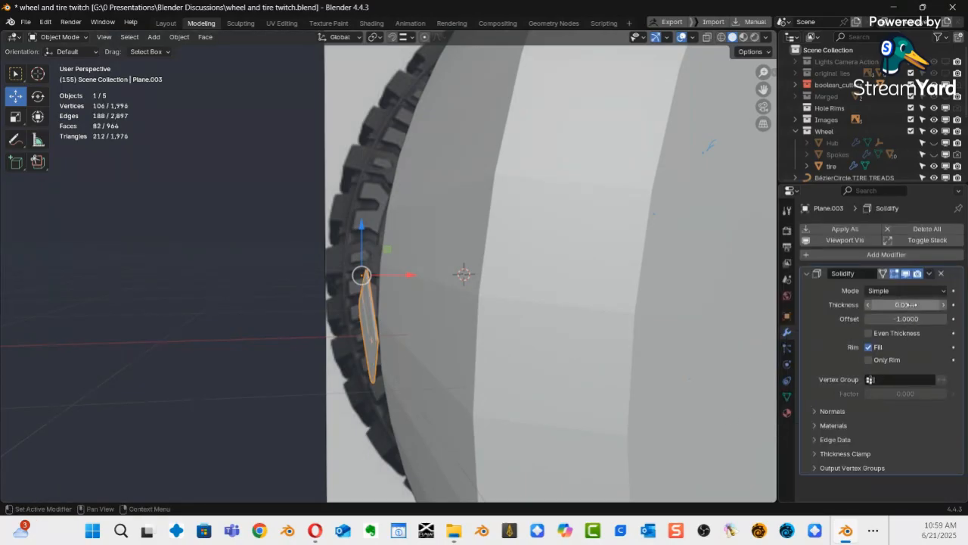
drag(910, 320, 163, 319)
drag(129, 325, 233, 333)
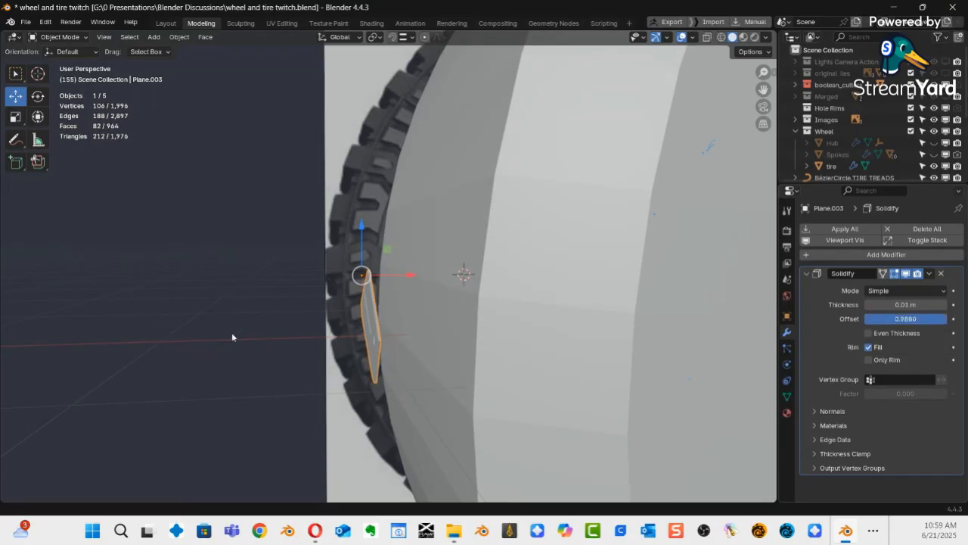
Set the tread block's Solidify thickness to -0.29 m with an offset of -1.0.
drag(307, 349, 167, 349)
key(ctrl+z)
drag(900, 304, 104, 312)
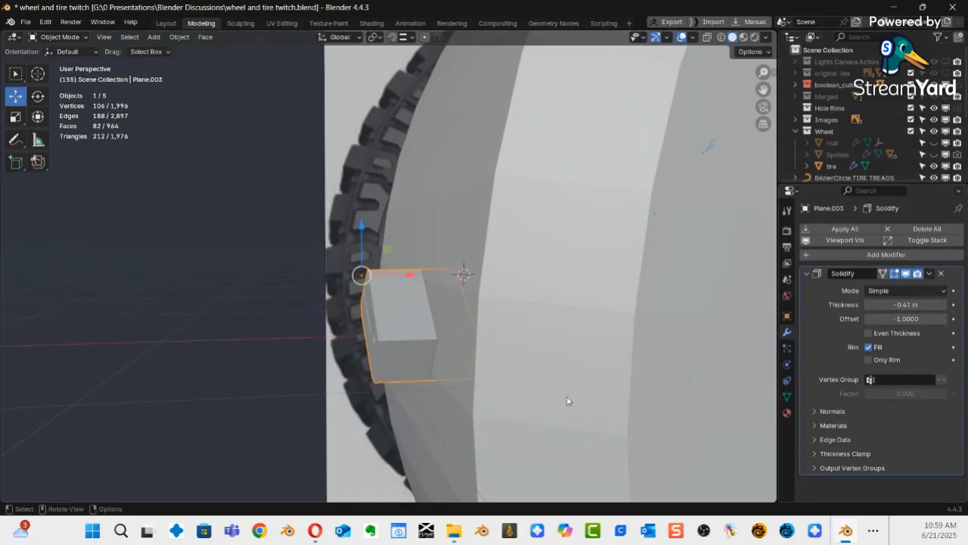
middle_drag(412, 322, 333, 373)
drag(890, 305, 129, 313)
middle_drag(771, 356, 577, 329)
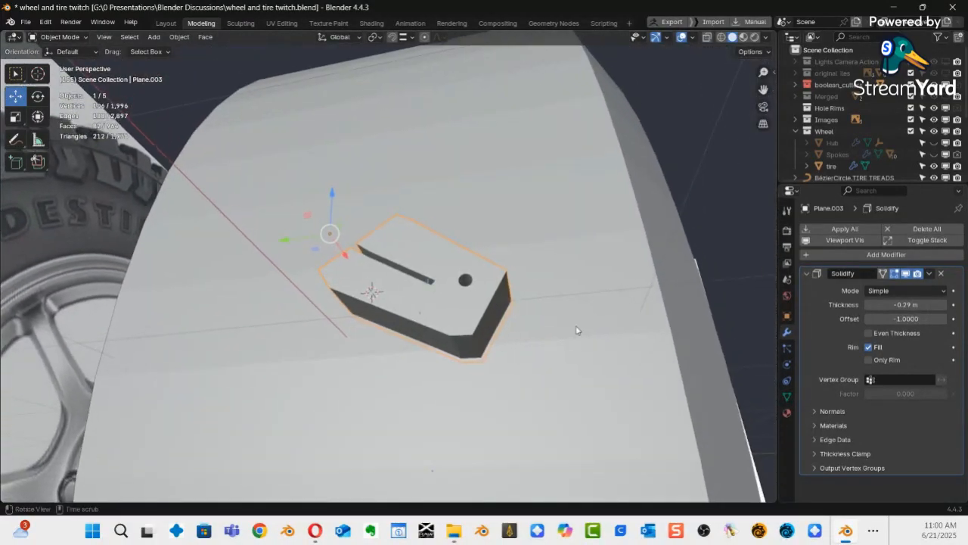
Collapse the Solidify settings and add a Bevel modifier to the tread block.
click(807, 274)
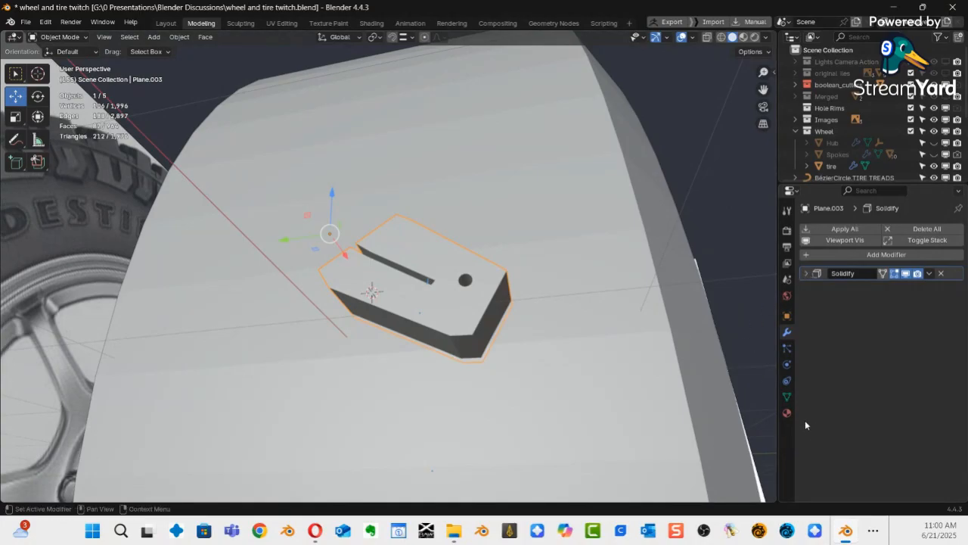
click(893, 254)
mouse_move(850, 254)
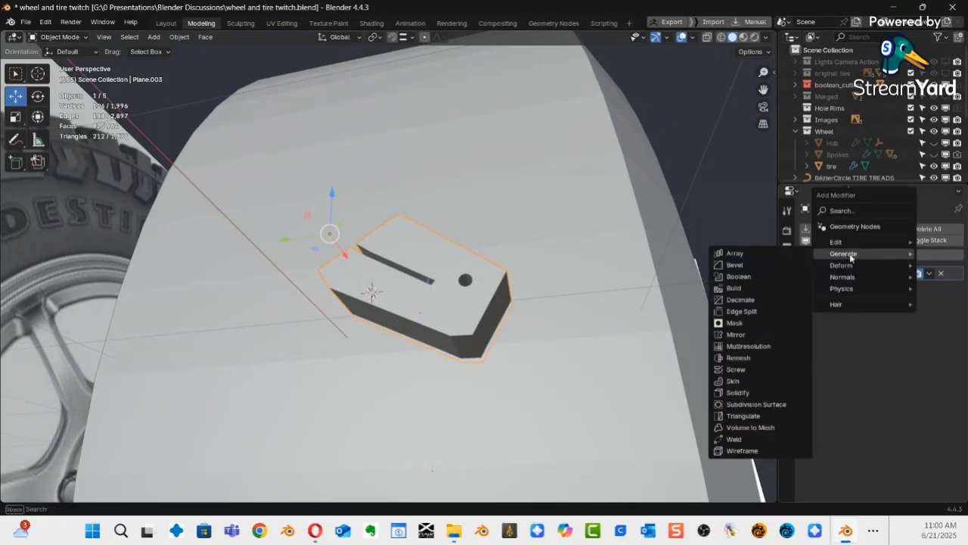
click(753, 264)
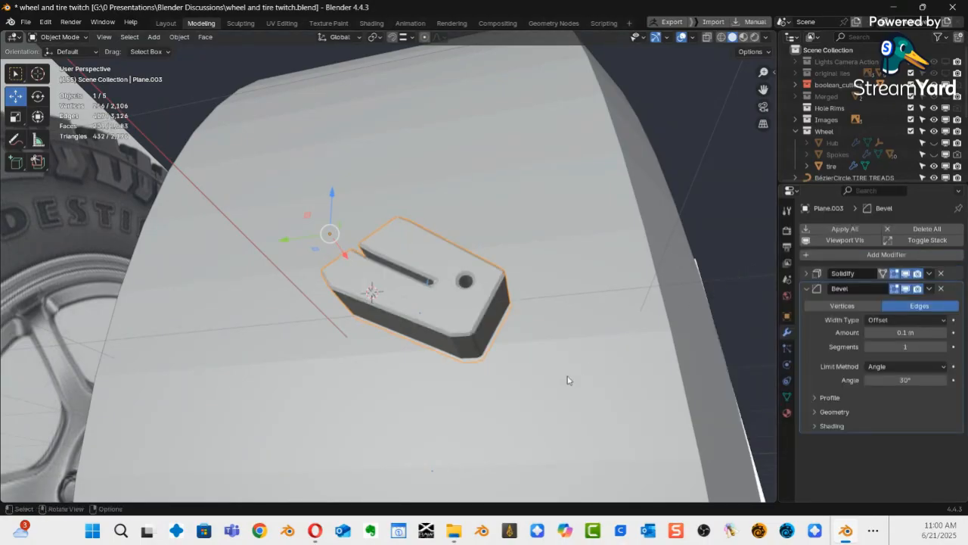
middle_drag(541, 403, 458, 344)
scroll(460, 343, up, 2)
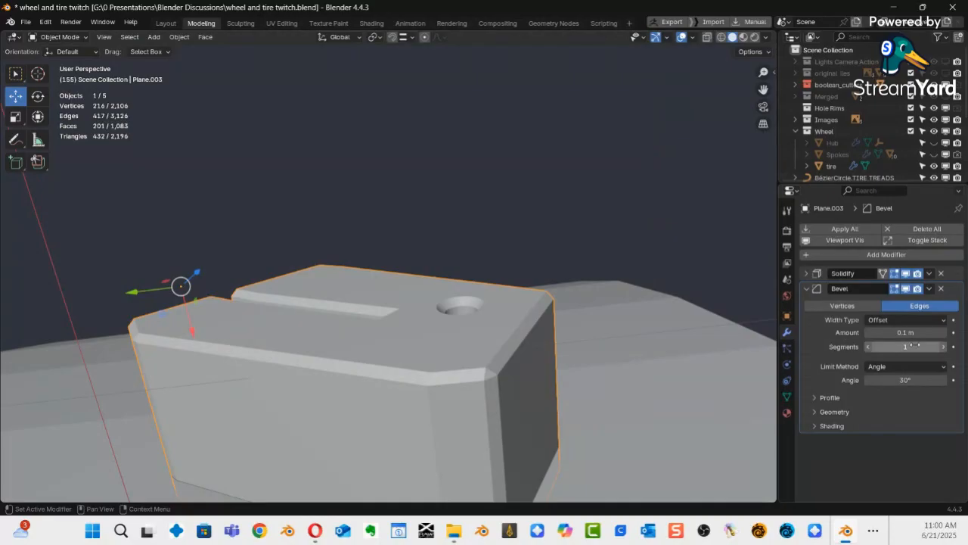
Set the tread block's Bevel modifier to 6 segments.
click(944, 352)
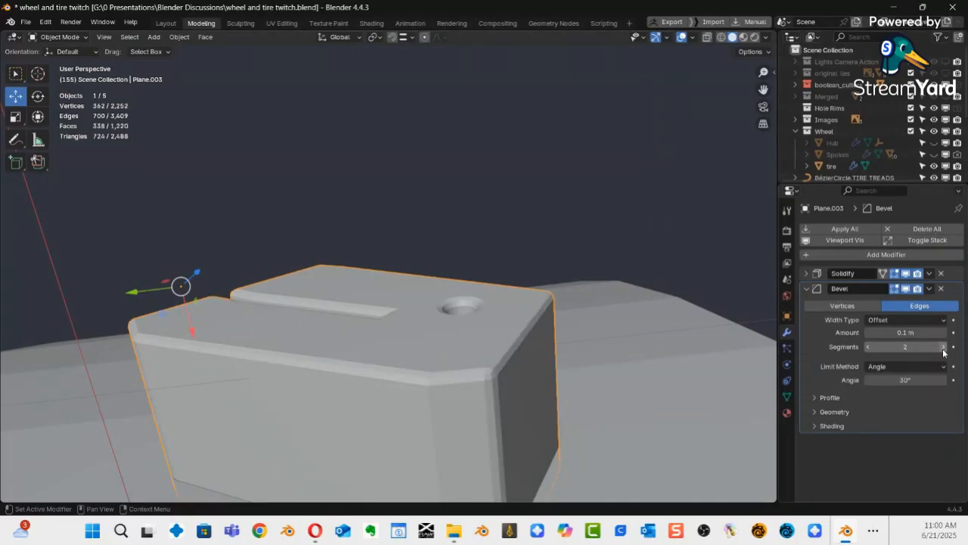
click(944, 346)
click(944, 347)
click(943, 346)
click(944, 347)
click(944, 346)
click(944, 346)
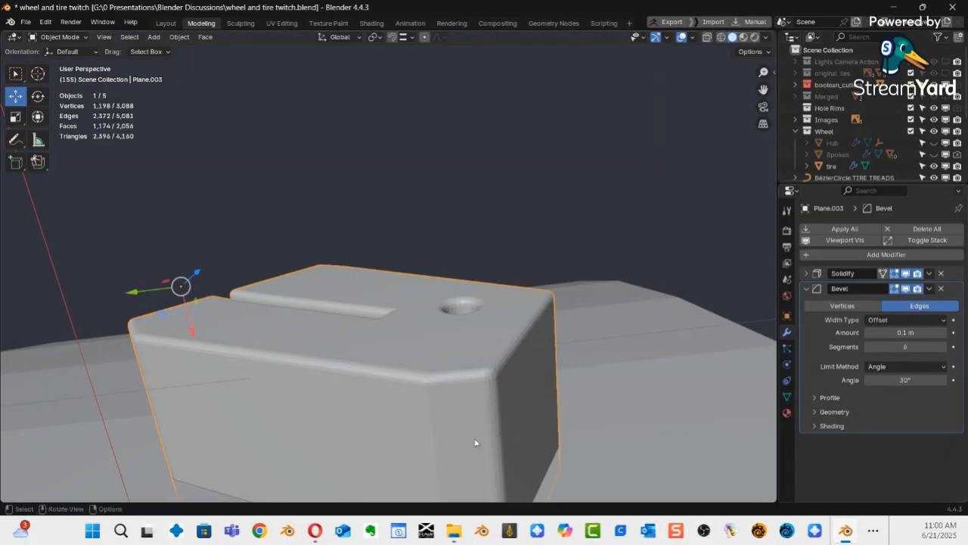
Switch to the left orthographic view and exclude the Wheel collection to reveal the tread reference image.
middle_drag(474, 320, 484, 408)
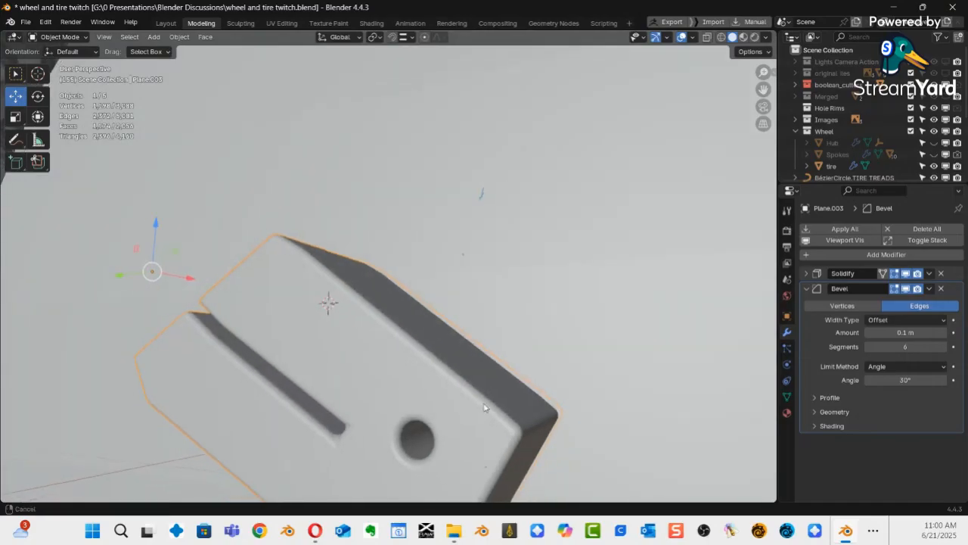
scroll(484, 408, down, 10)
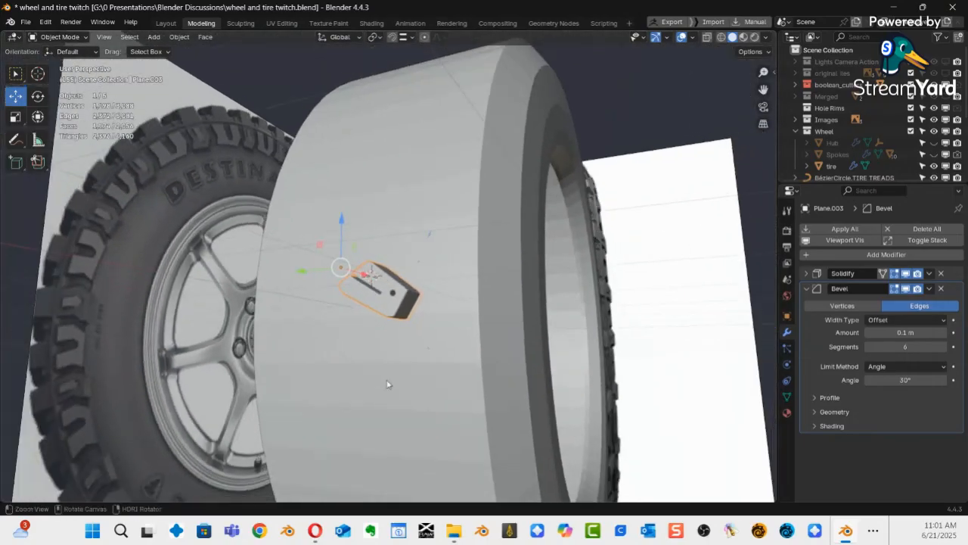
middle_drag(404, 388, 347, 336)
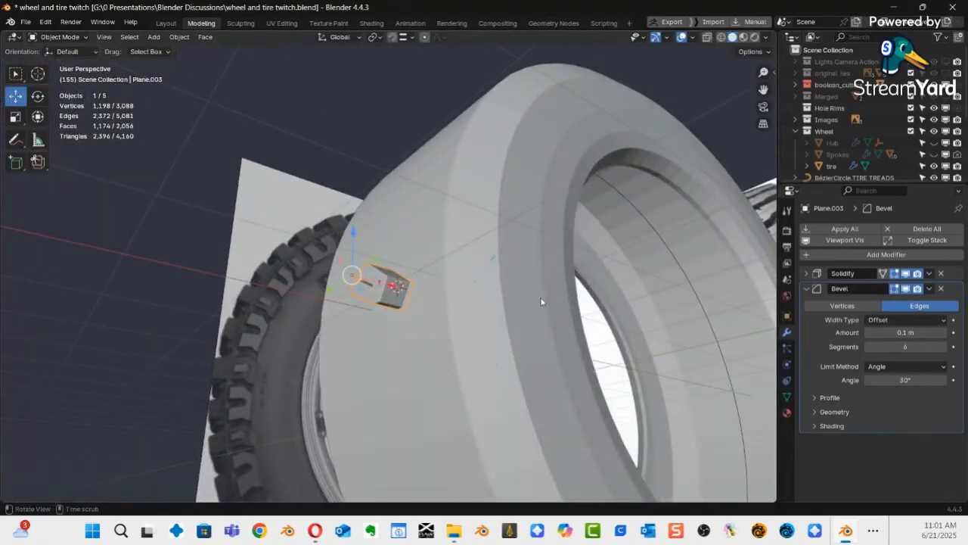
middle_drag(437, 356, 508, 349)
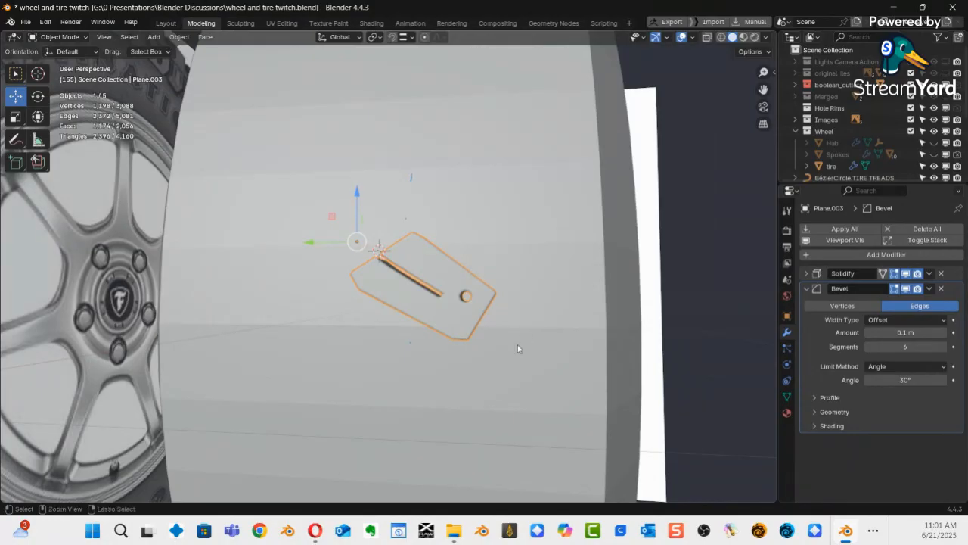
key(ctrl+KP_3)
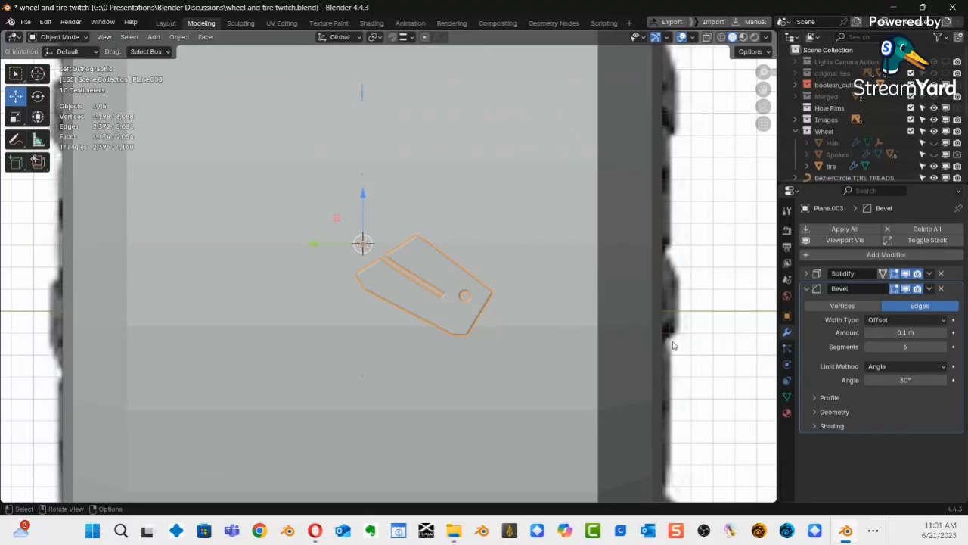
click(945, 131)
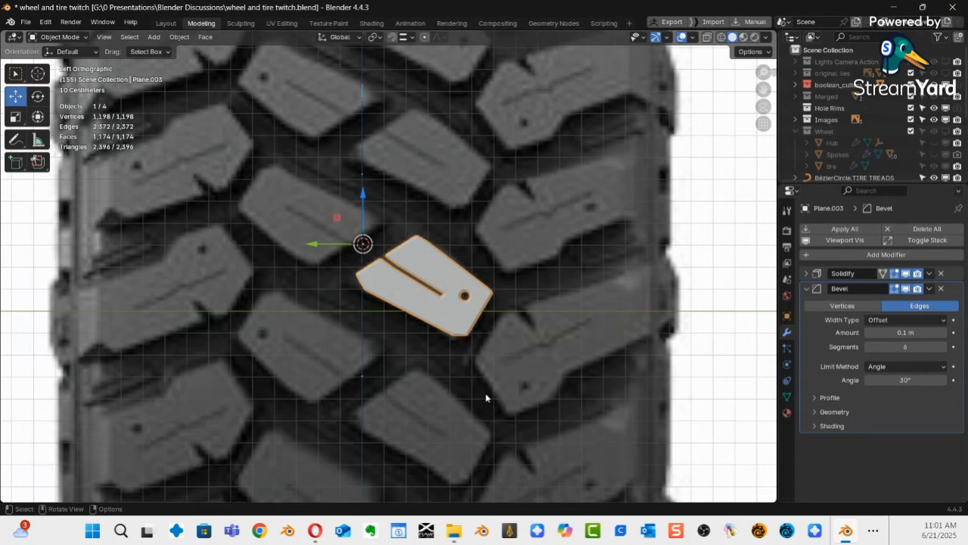
Add a mesh plane at the 3D cursor and rotate it 90° about the global Y axis.
key(shift+a)
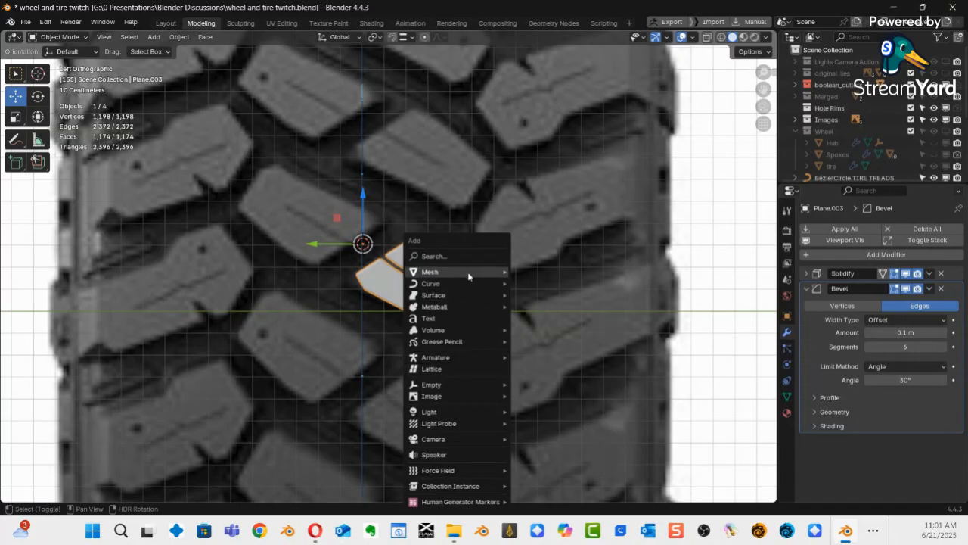
mouse_move(469, 271)
mouse_move(567, 7)
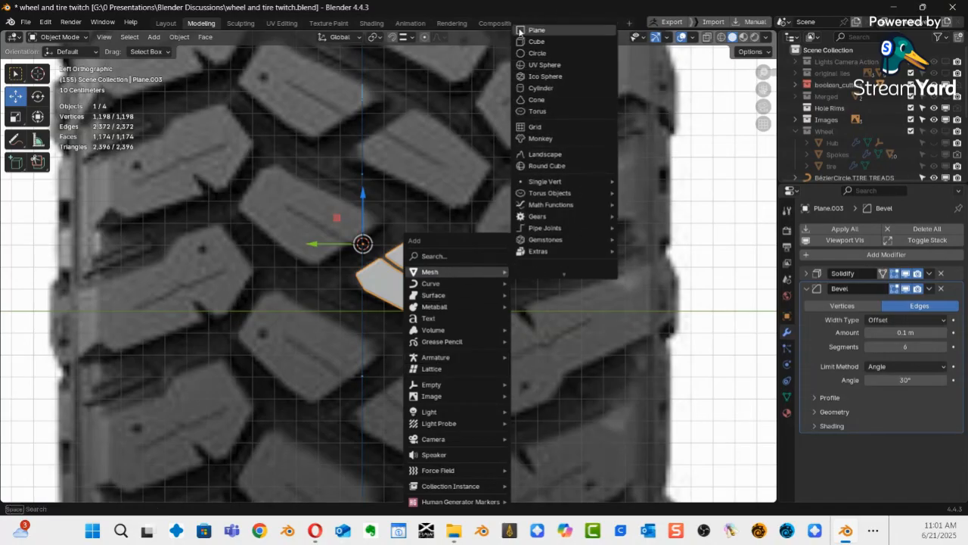
click(536, 30)
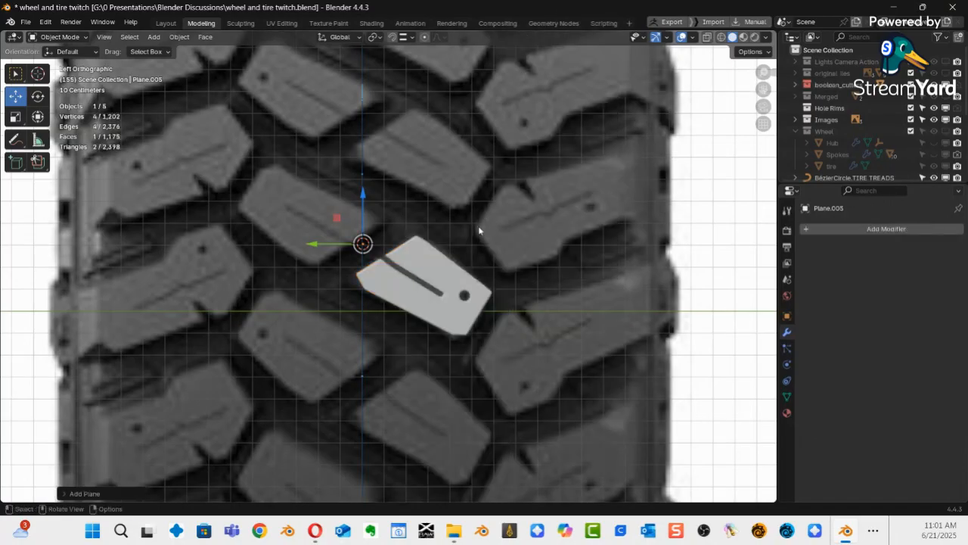
key(r)
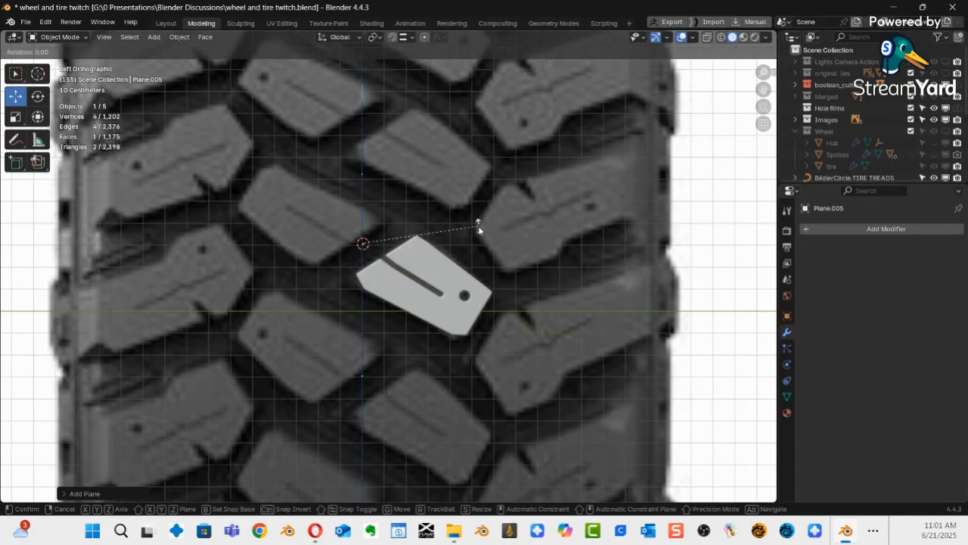
text(y)
text(90)
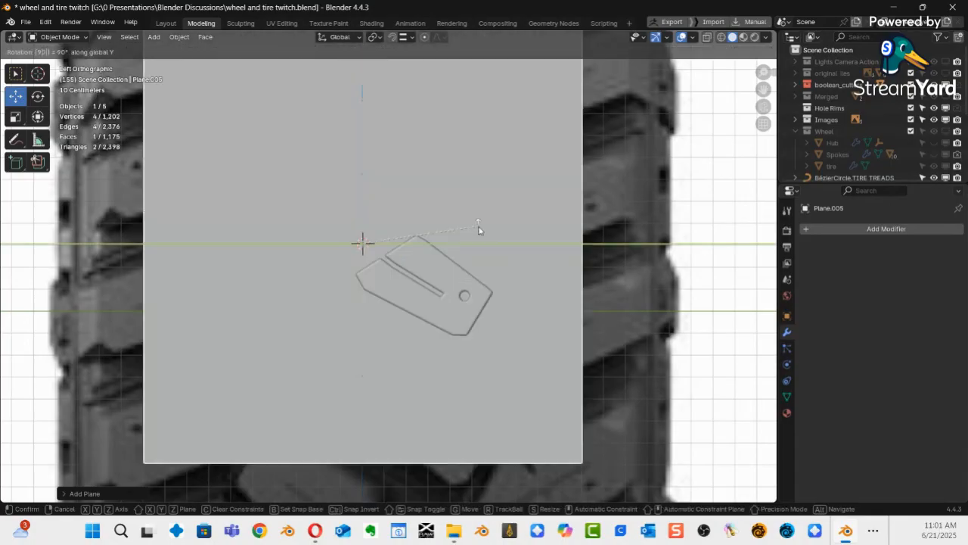
key(Return)
In Edit Mode, scale the plane down to a small square and move it over the side tread block's lower inner end.
key(ctrl+Tab)
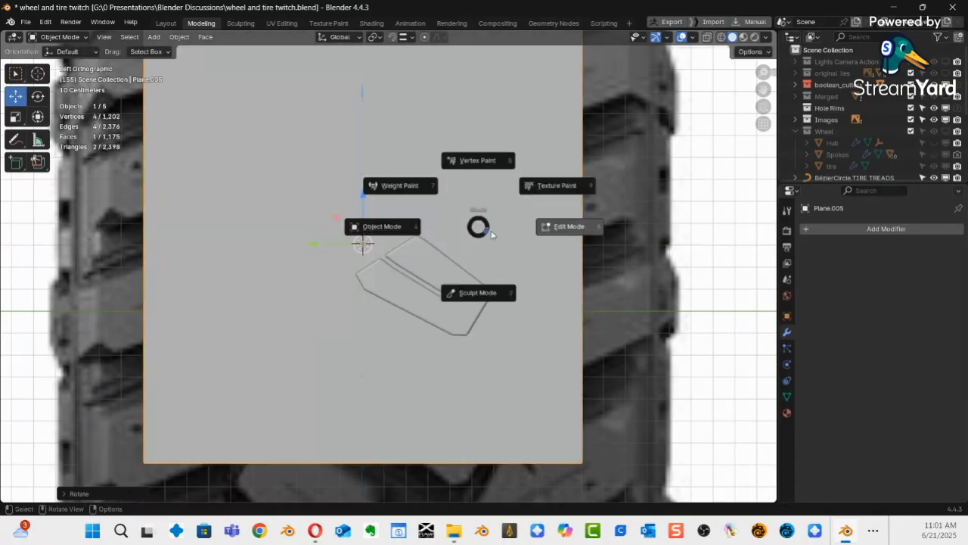
click(551, 233)
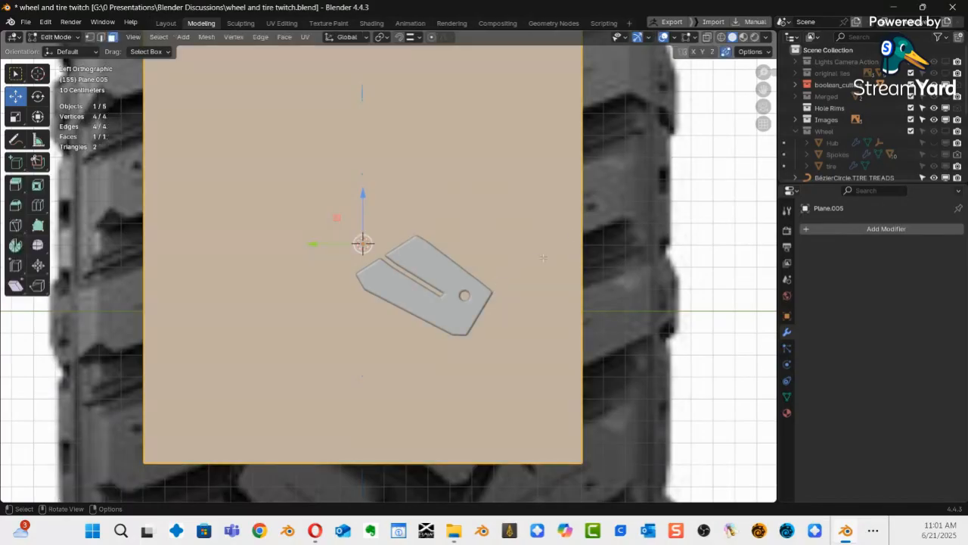
key(s)
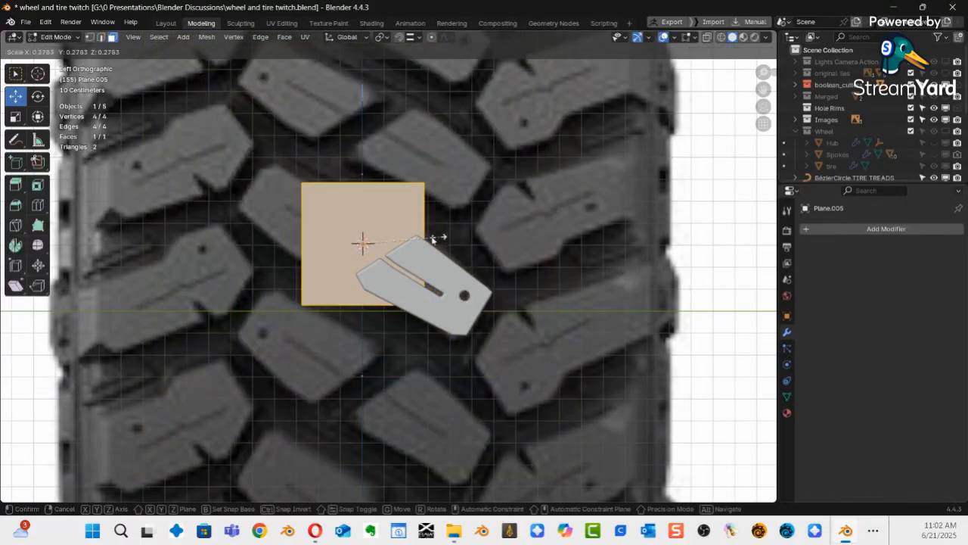
click(403, 238)
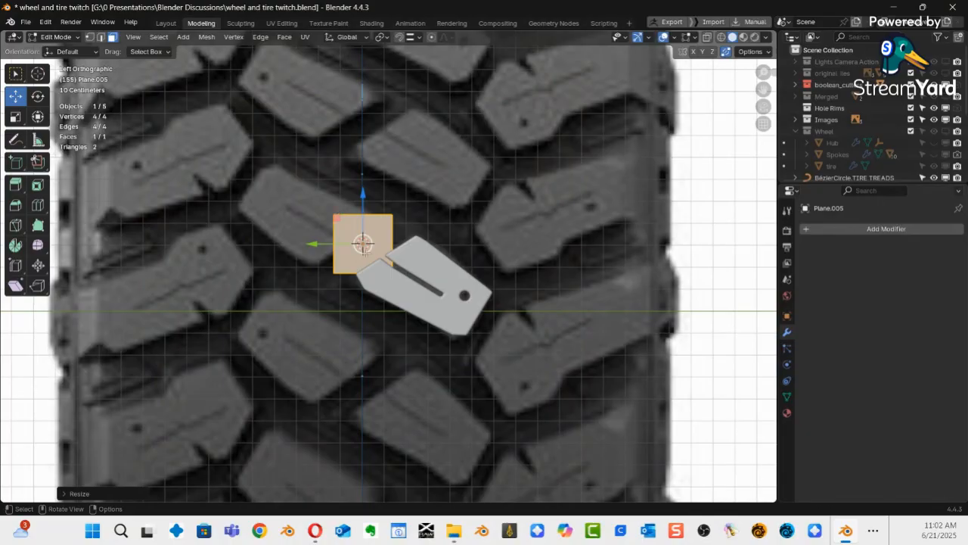
key(g)
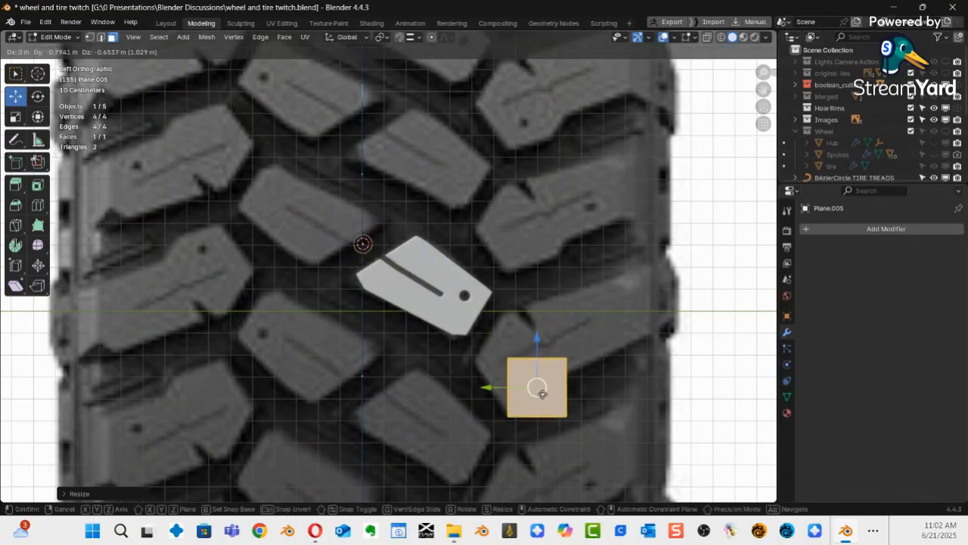
click(538, 393)
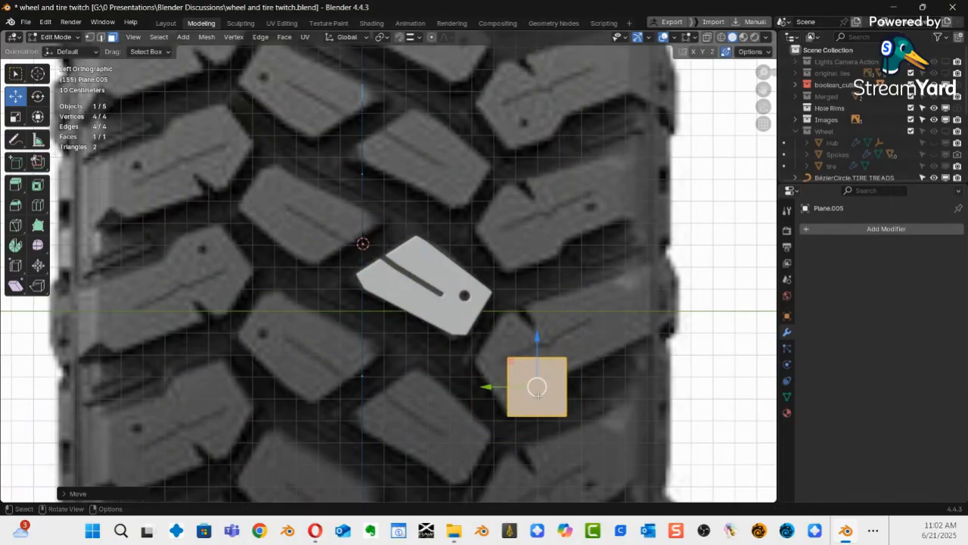
Turn on X-ray display, deselect the plane's geometry and switch to vertex selection.
scroll(605, 363, up, 3)
shift+middle_drag(614, 341, 524, 189)
shift+middle_drag(524, 189, 515, 287)
key(alt+z)
ctrl+middle_drag(492, 335, 522, 260)
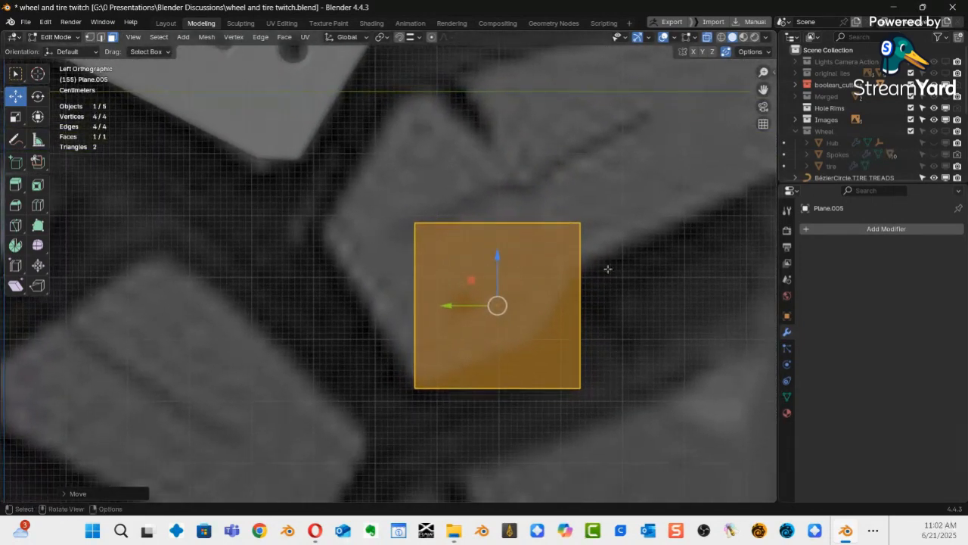
click(608, 269)
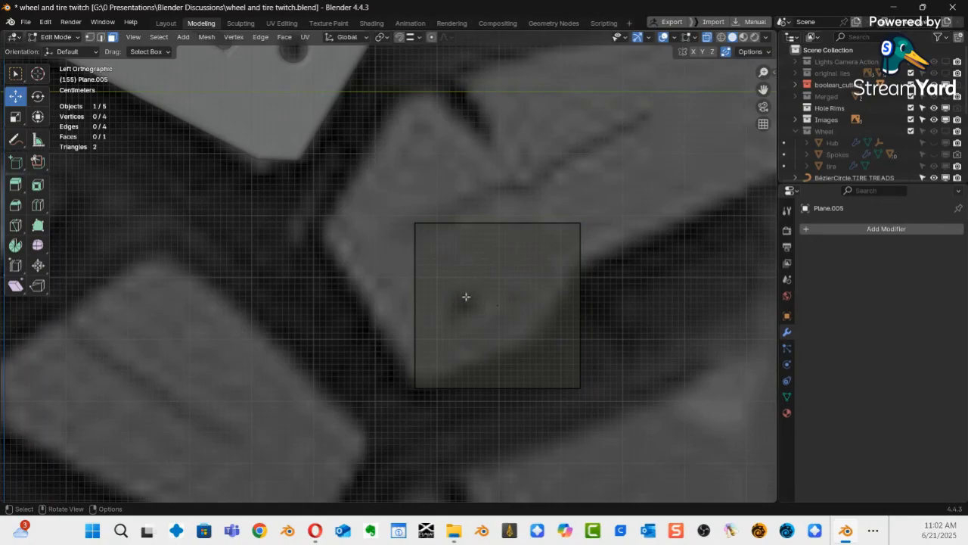
key(1)
Move the plane's two upper vertices and its outer lower vertex onto the inner outline of the side tread block.
drag(415, 224, 323, 237)
drag(581, 224, 402, 95)
drag(577, 394, 530, 341)
click(580, 392)
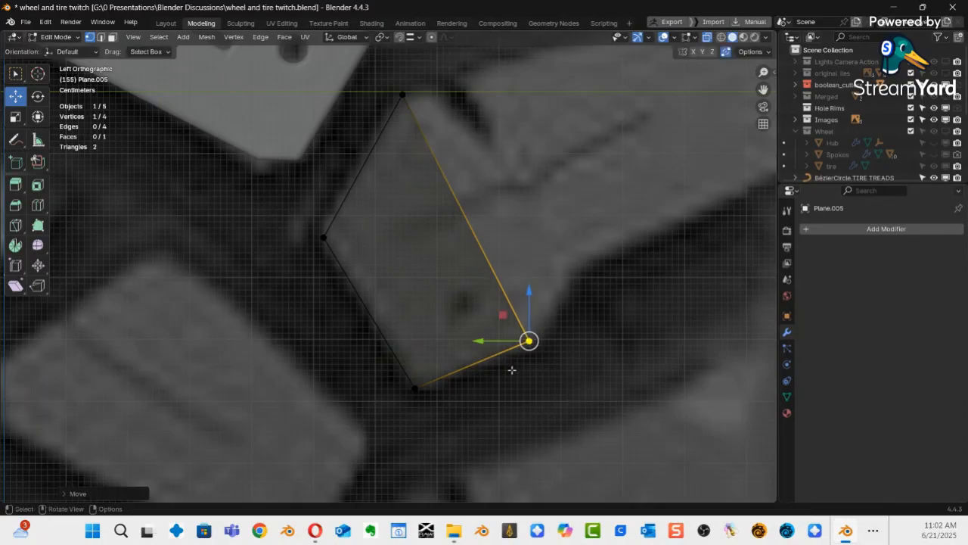
key(alt+a)
click(326, 238)
drag(324, 238, 322, 232)
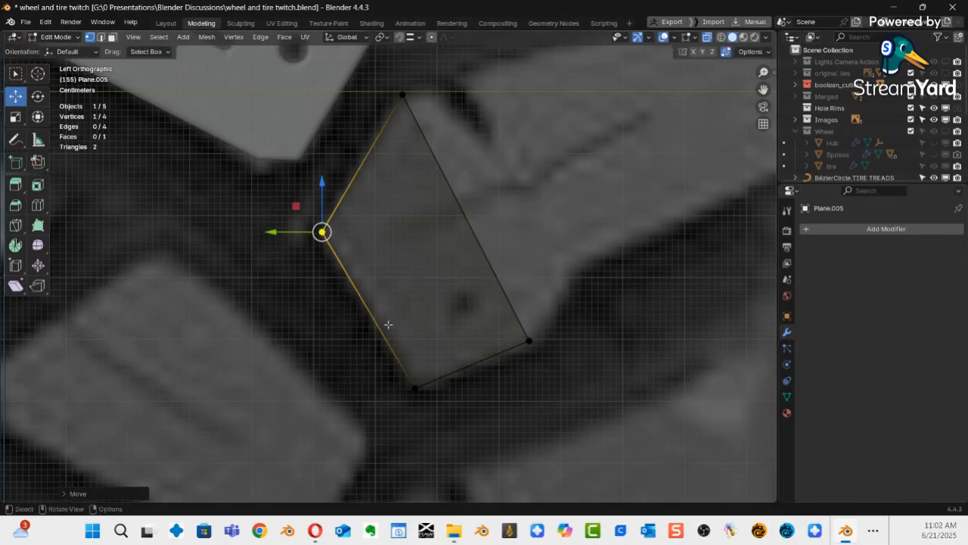
Extrude the plane's long outer edge about 0.05 m toward the body of the side tread block.
key(alt+a)
key(2)
click(487, 256)
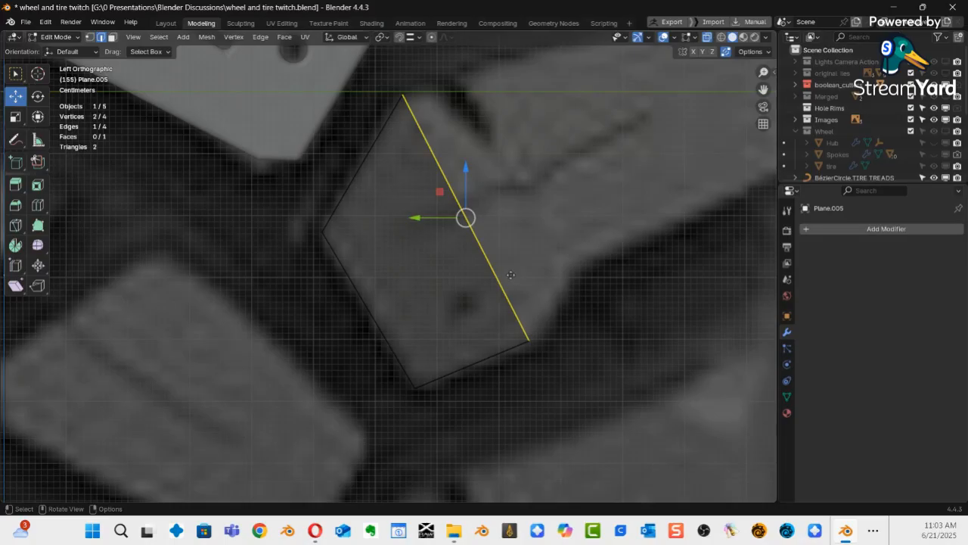
key(e)
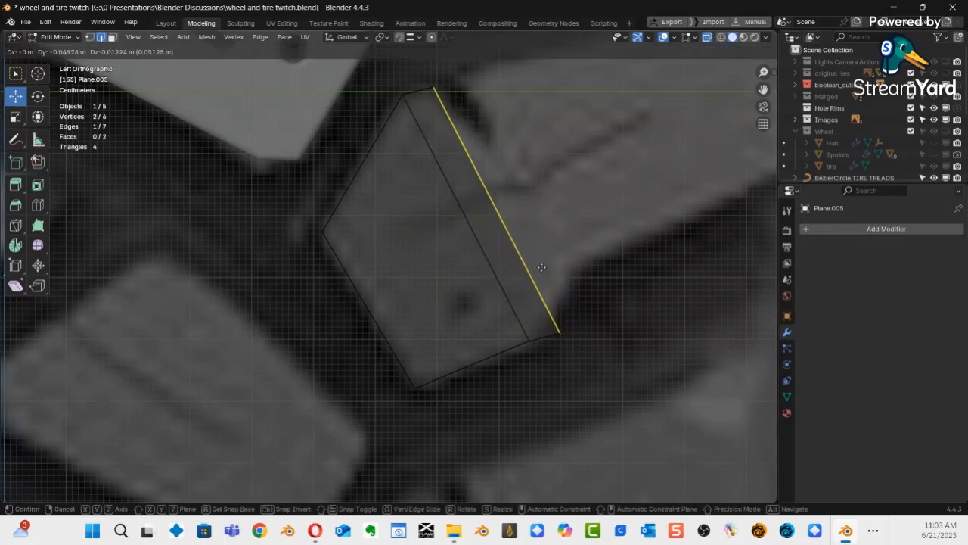
click(543, 269)
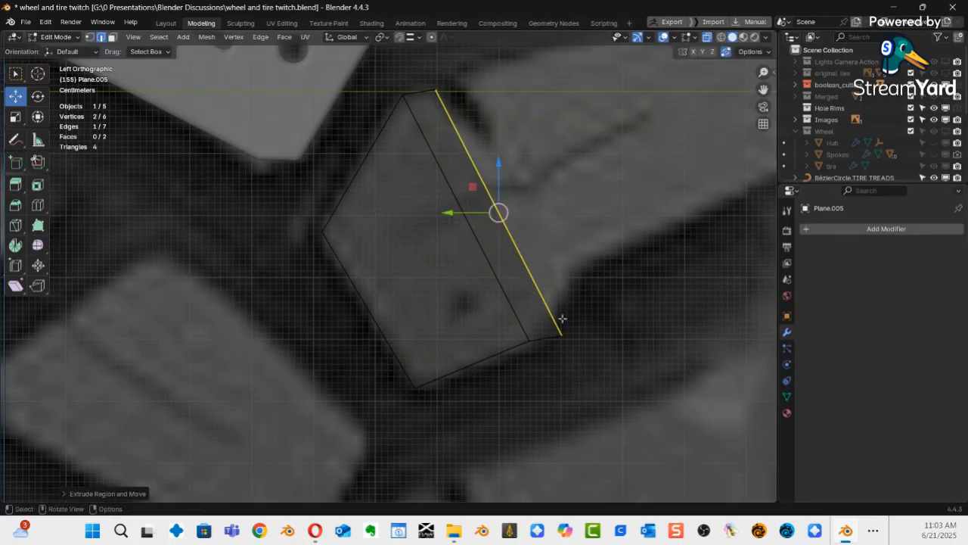
Move the extruded edge's two vertices onto the notch corner and the lower bend of the side tread block.
key(1)
drag(564, 337, 572, 268)
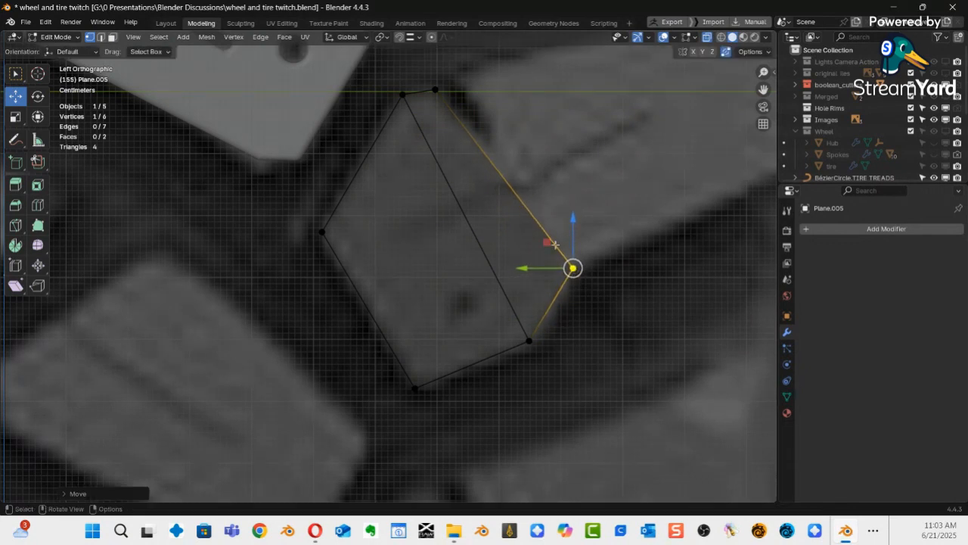
drag(437, 92, 436, 90)
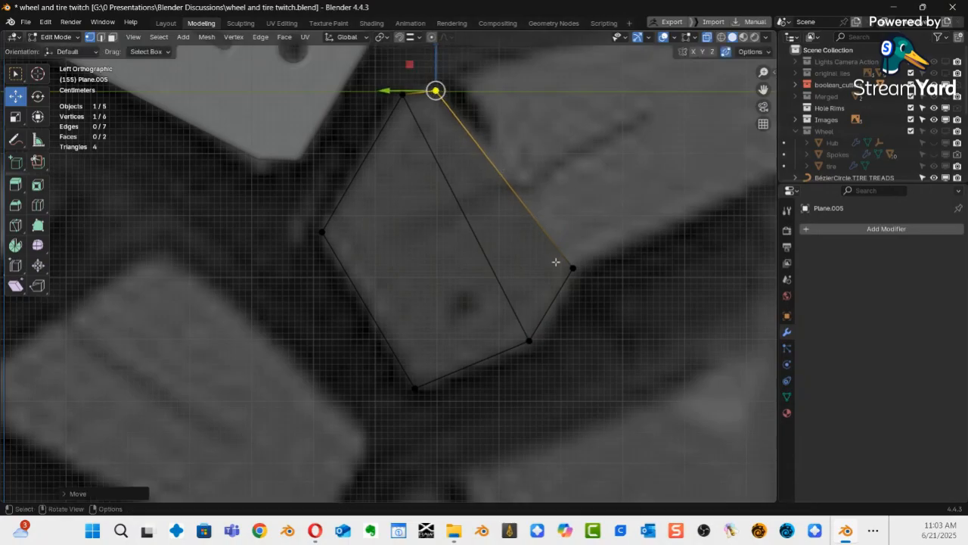
mouse_move(573, 268)
mouse_down()
mouse_move(584, 260)
mouse_move(576, 264)
mouse_up()
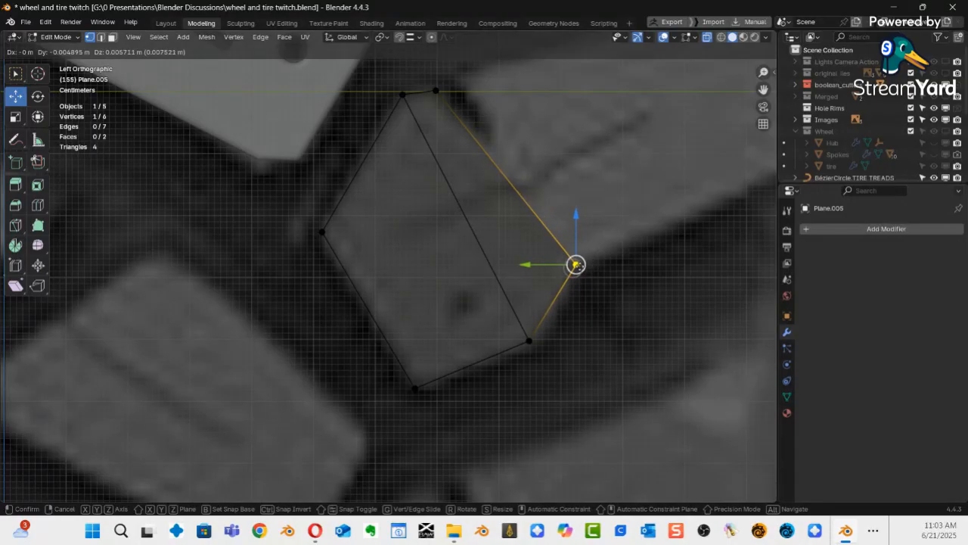
Nudge the lower bend vertex into place and extrude the mesh's long outer edge about 0.46 m toward the tire's side.
drag(575, 265, 575, 264)
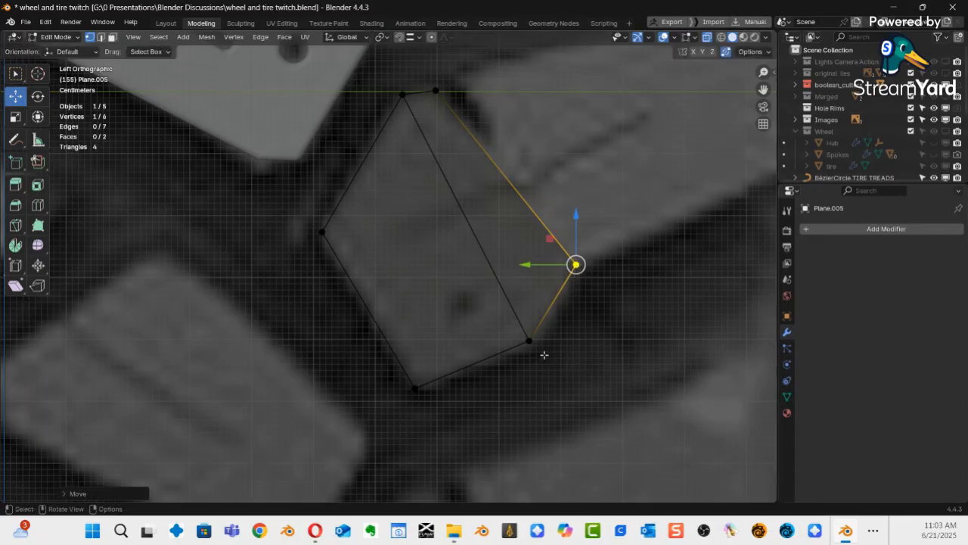
shift+middle_drag(623, 224, 425, 379)
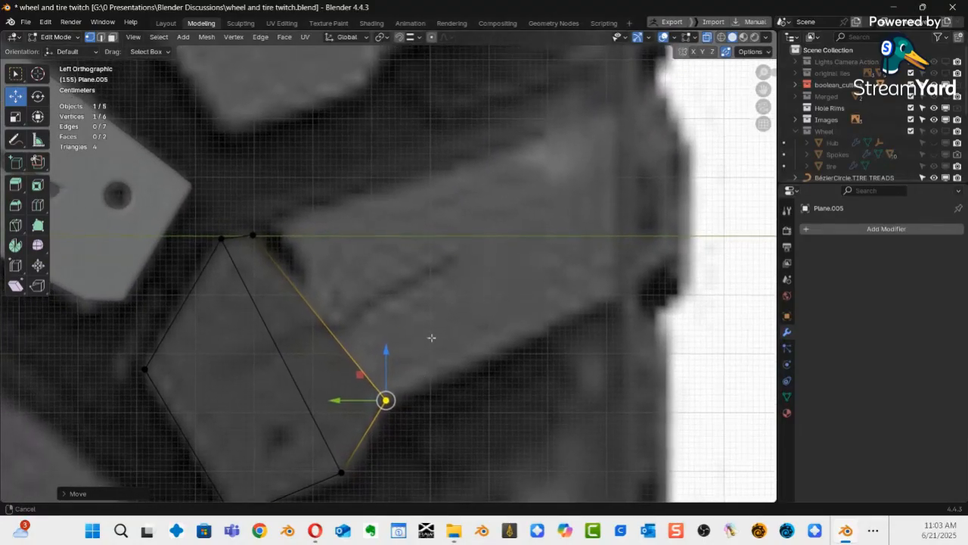
shift+middle_drag(432, 338, 423, 352)
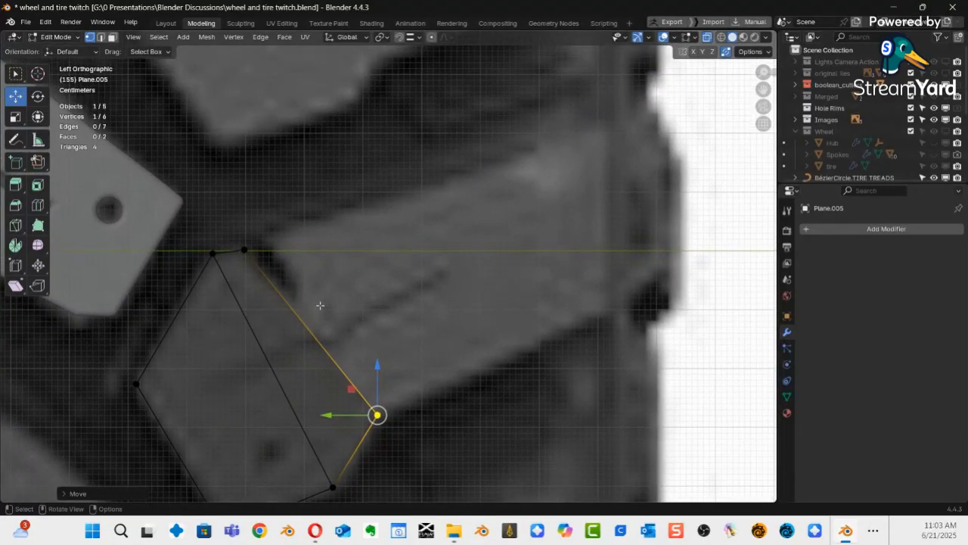
key(alt+a)
click(309, 326)
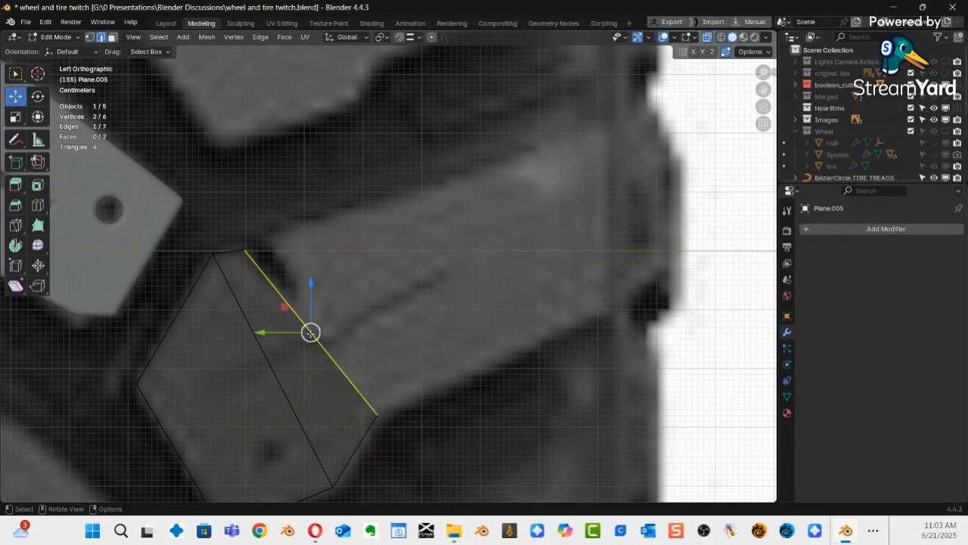
key(e)
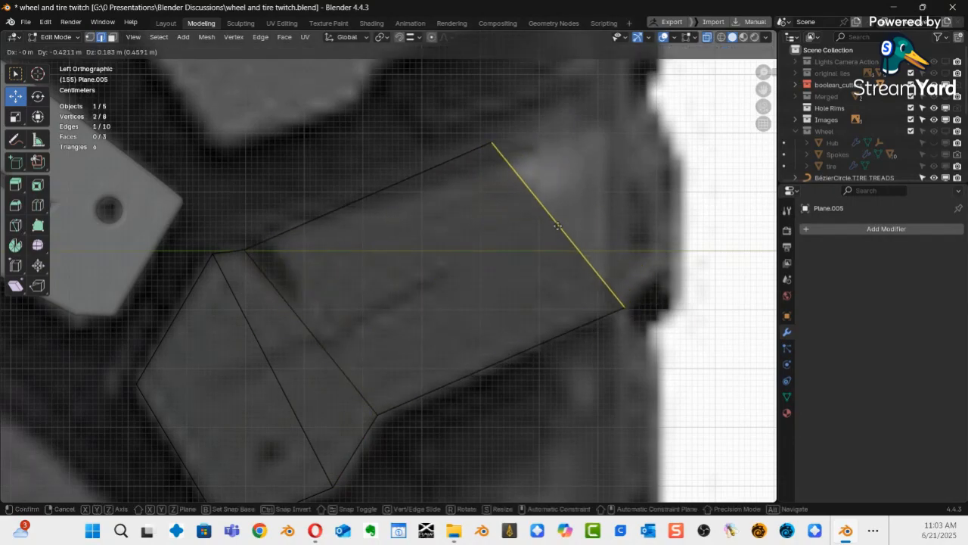
click(558, 225)
Move the extruded edge's upper vertex up and outward so the end of the side block runs nearly vertical.
key(1)
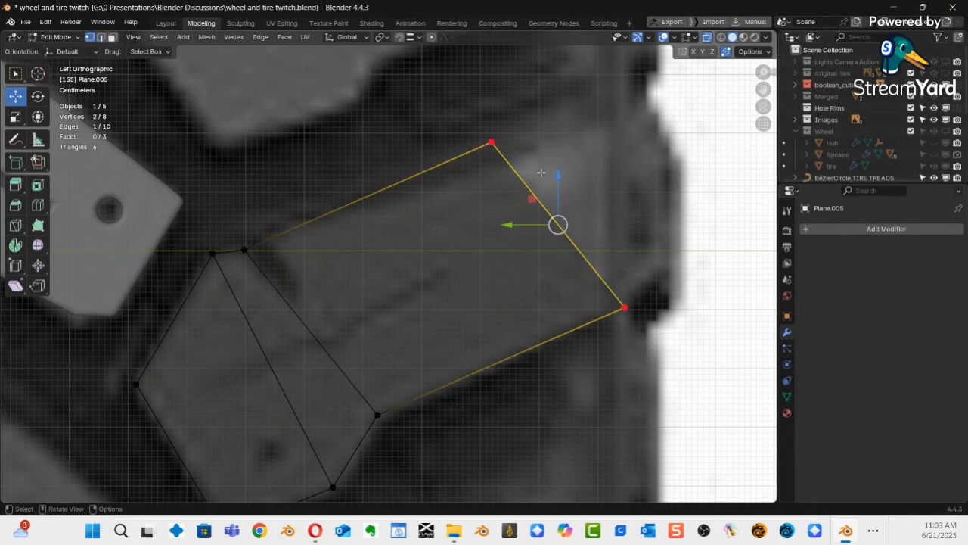
click(493, 142)
drag(492, 142, 627, 92)
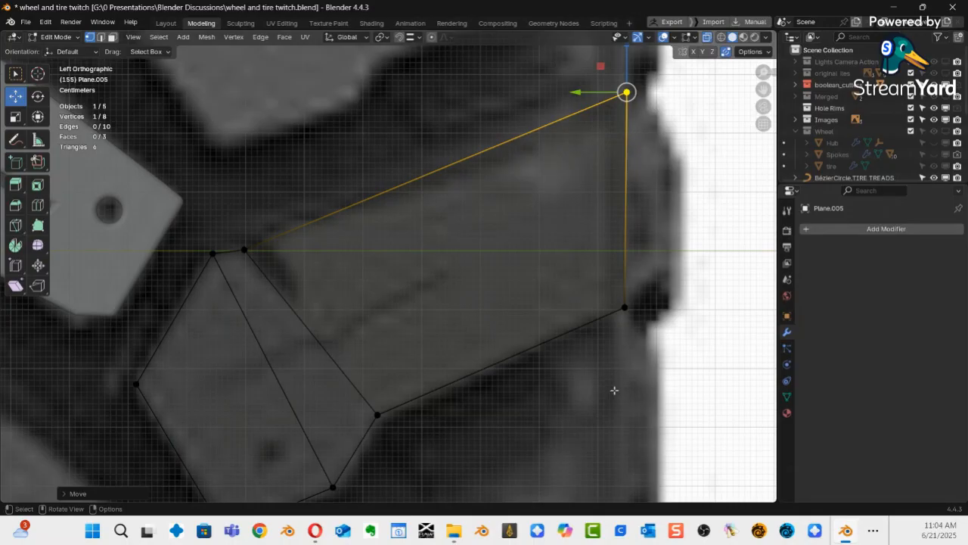
Move the block's vertical end edge outward past the tire's silhouette, following the slant of the side tread block.
click(655, 278)
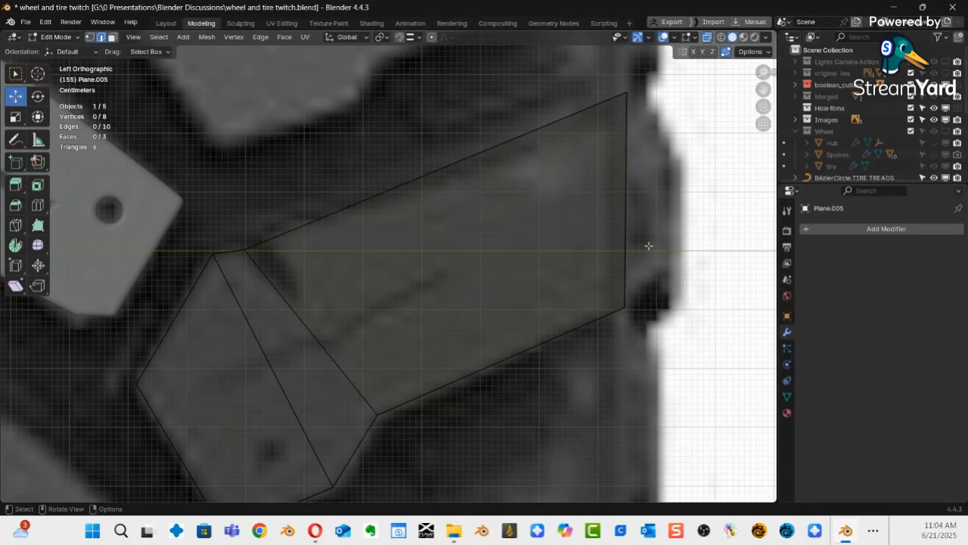
click(627, 228)
drag(622, 199, 688, 189)
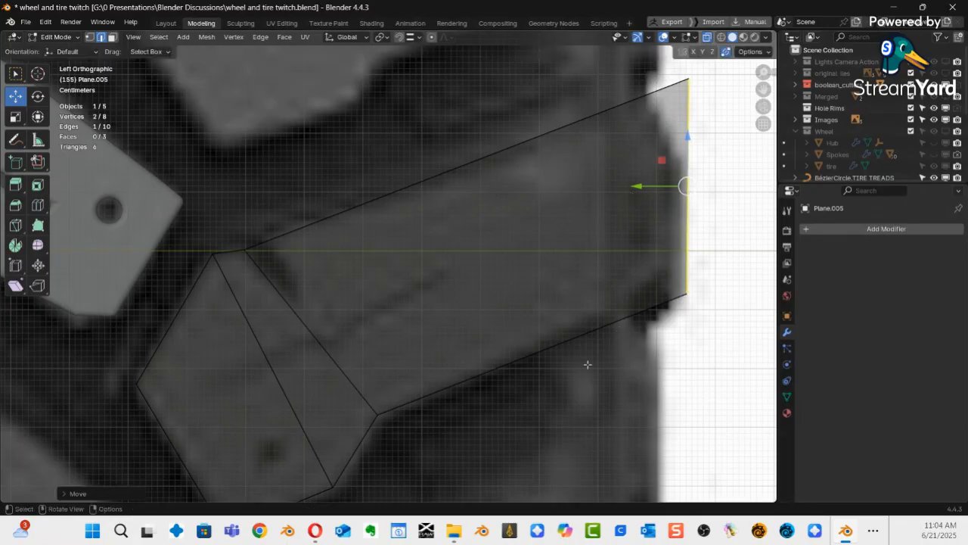
Show the tire model around the traced side block again.
ctrl+middle_drag(521, 201, 412, 253)
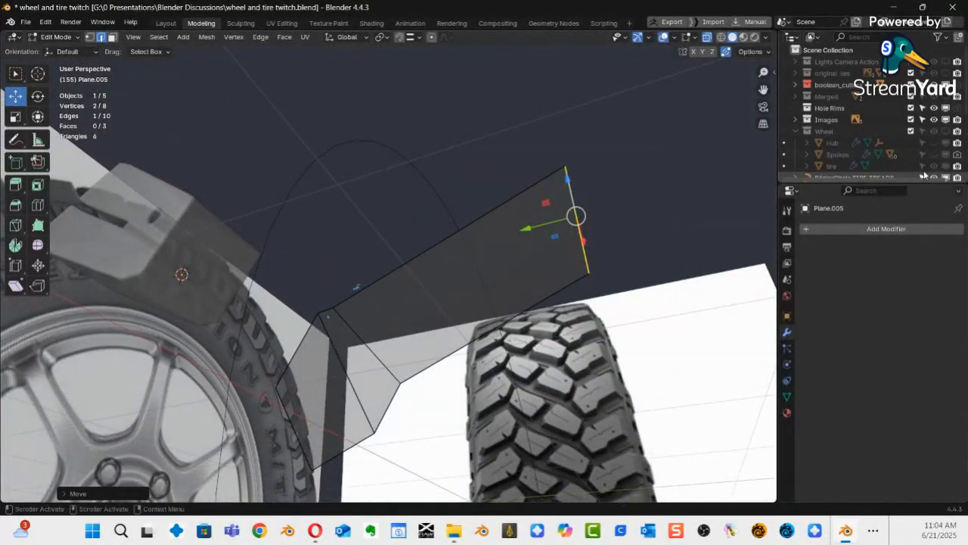
click(944, 131)
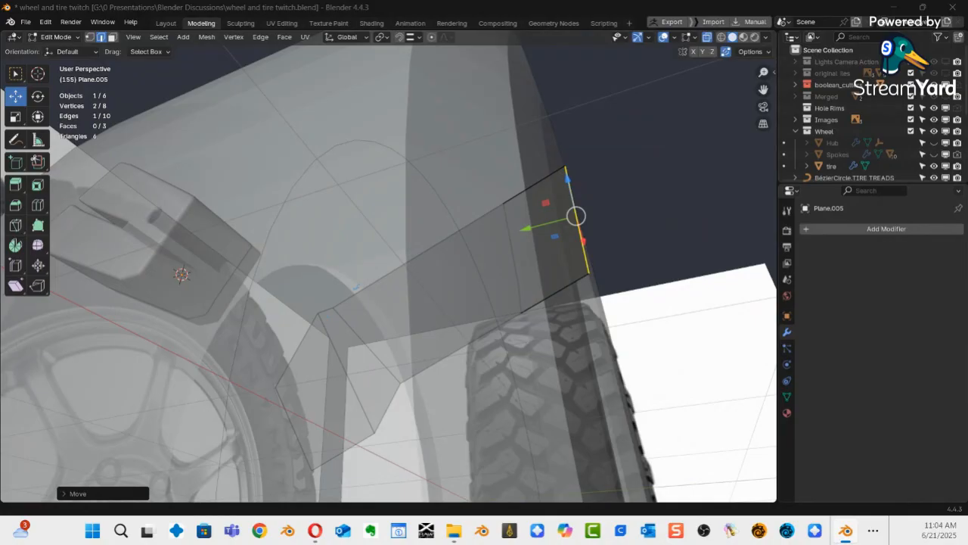
Switch to the tire reference photo and examine how the shoulder tread blocks fold over the sidewall at 800% zoom.
key(alt+Tab)
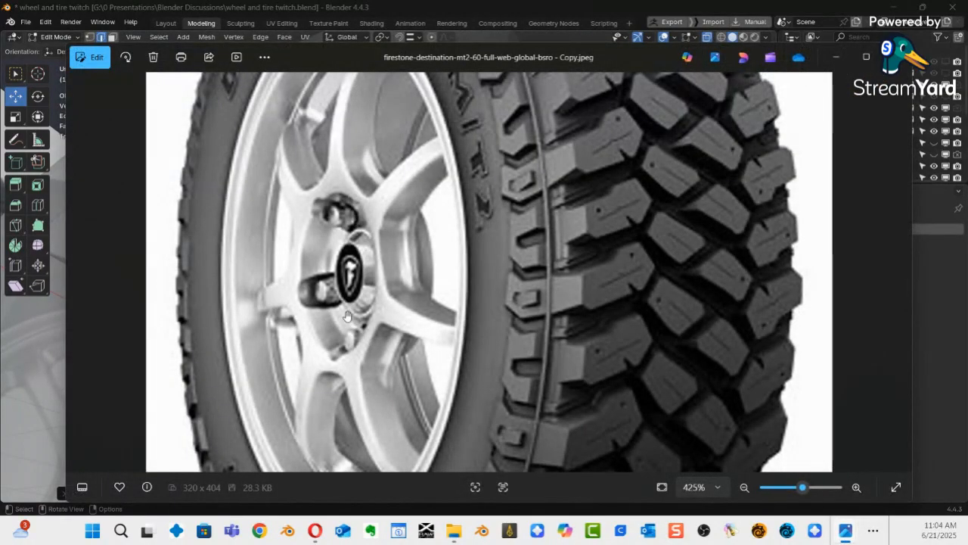
drag(623, 65, 454, 67)
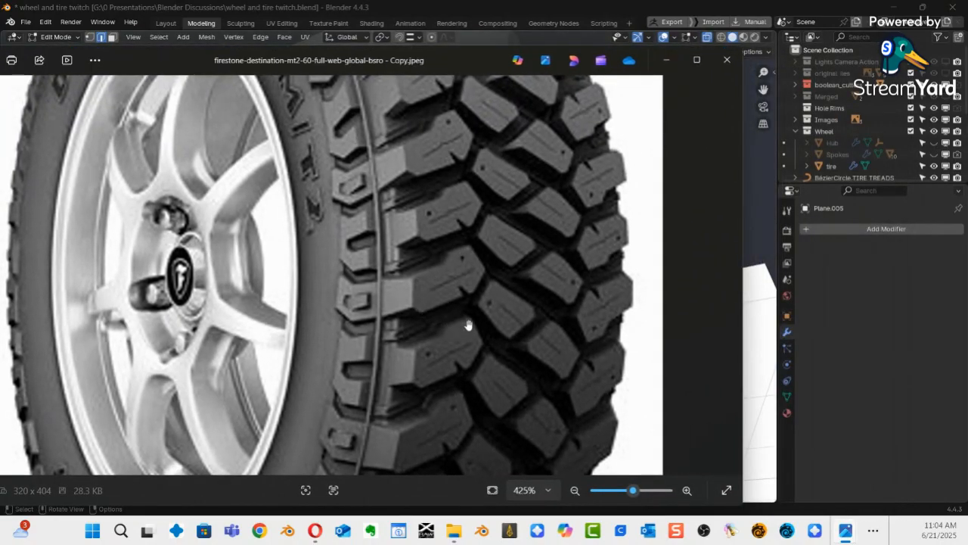
drag(633, 497, 669, 497)
drag(577, 318, 443, 265)
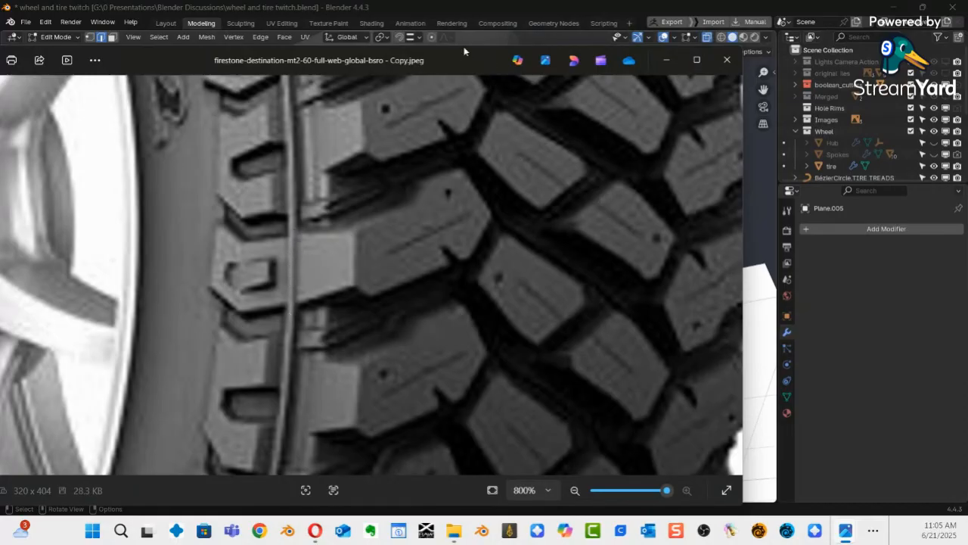
drag(467, 57, 0, 195)
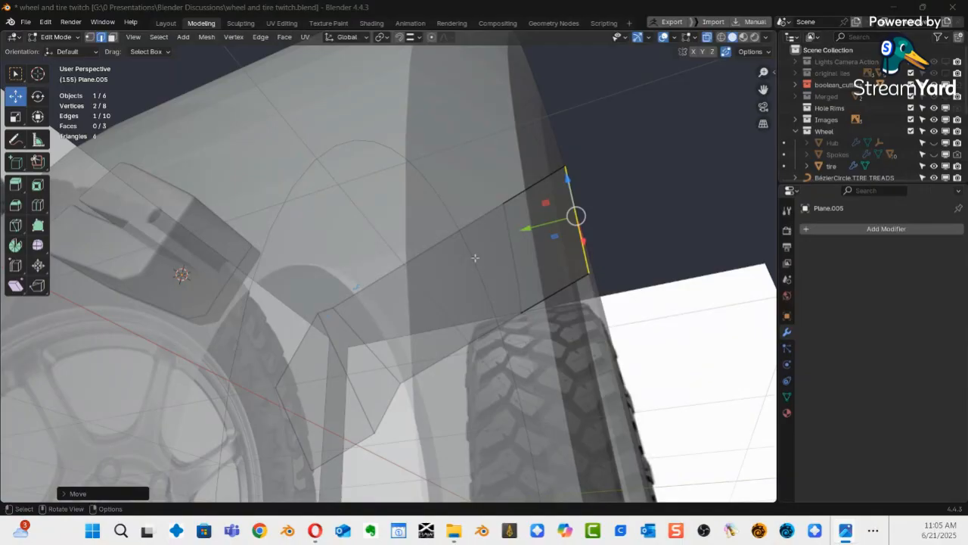
Move the whole side block mesh along X until it lines up with the center tread block's outer face.
middle_drag(623, 184, 529, 278)
scroll(558, 285, down, 7)
scroll(492, 246, up, 4)
shift+middle_drag(488, 245, 458, 319)
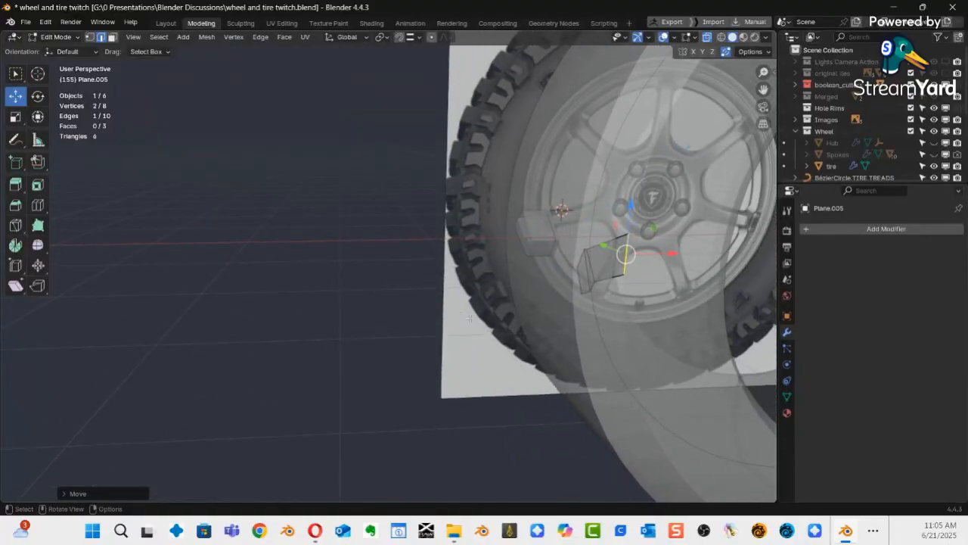
key(a)
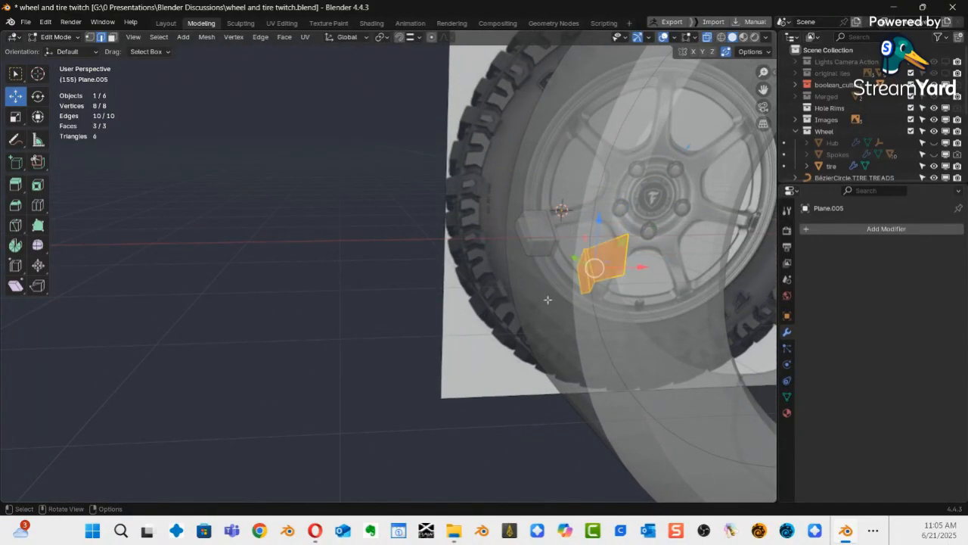
drag(643, 265, 582, 288)
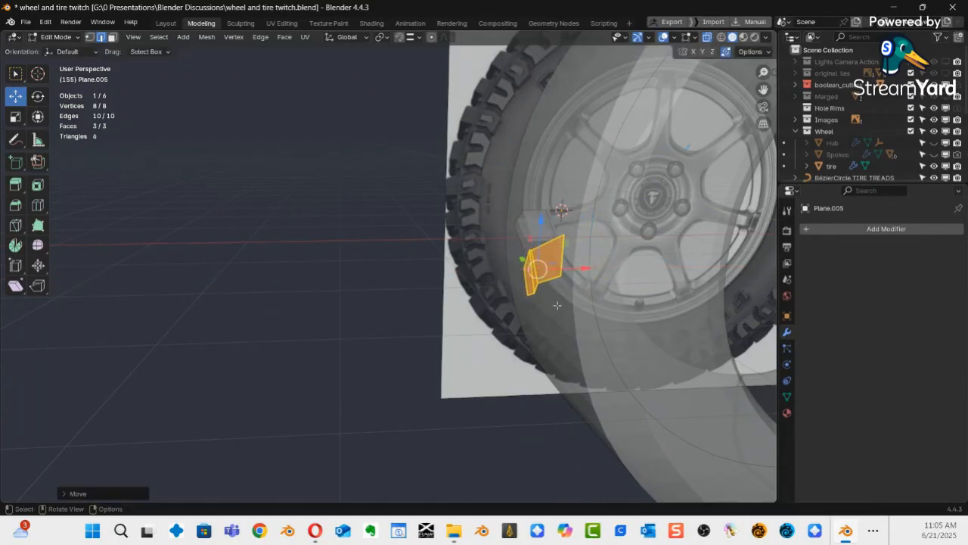
key(KP_1)
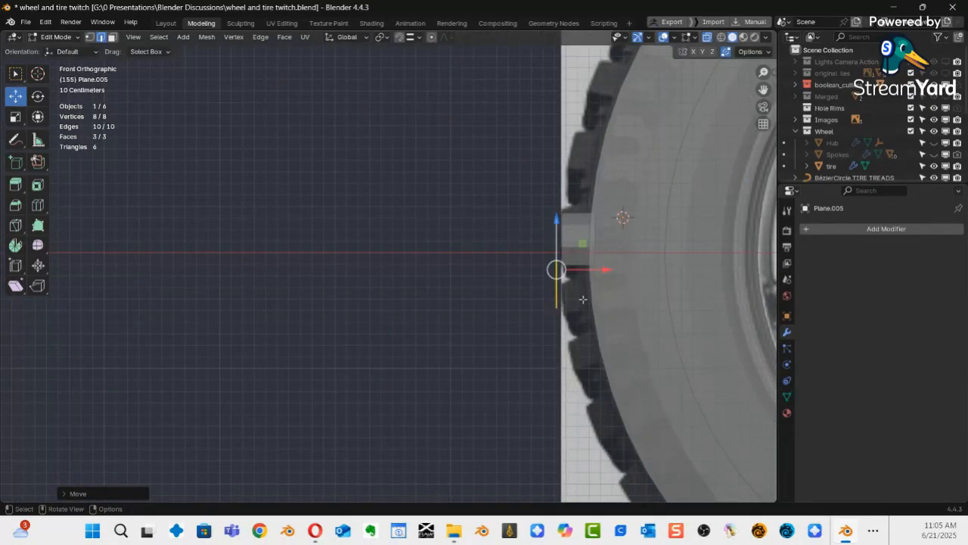
scroll(560, 331, up, 6)
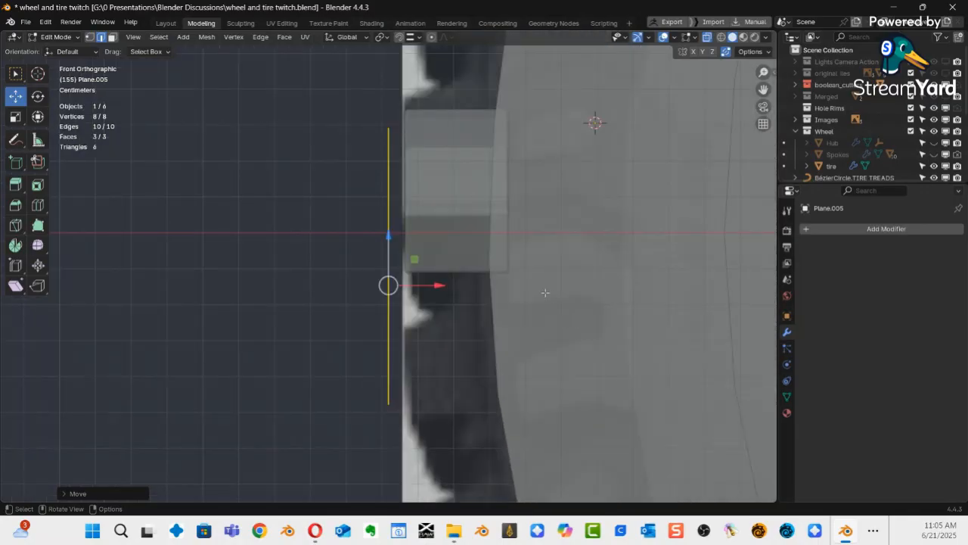
drag(446, 289, 459, 307)
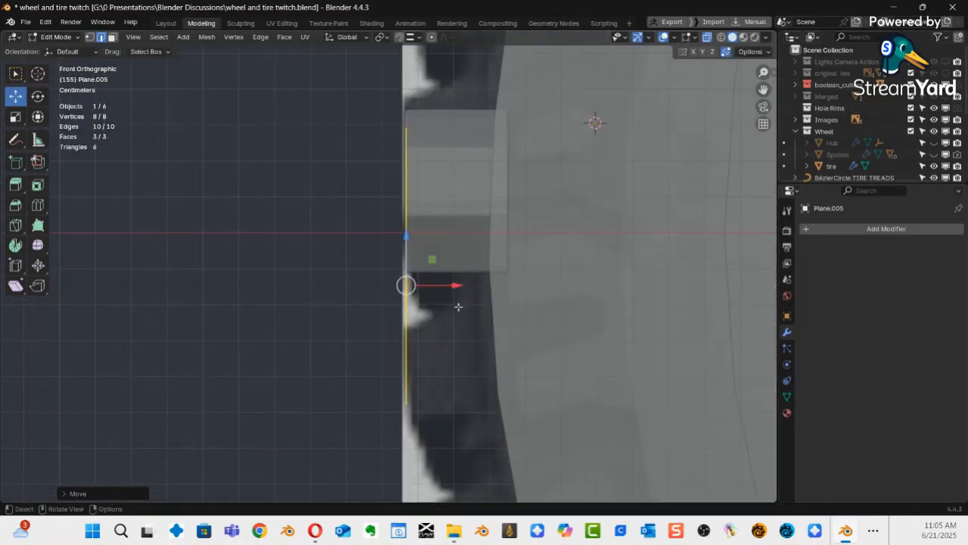
Extrude the side block's vertical end edge about 0.4 m along X, inward over the tire's sidewall.
middle_drag(450, 382, 435, 358)
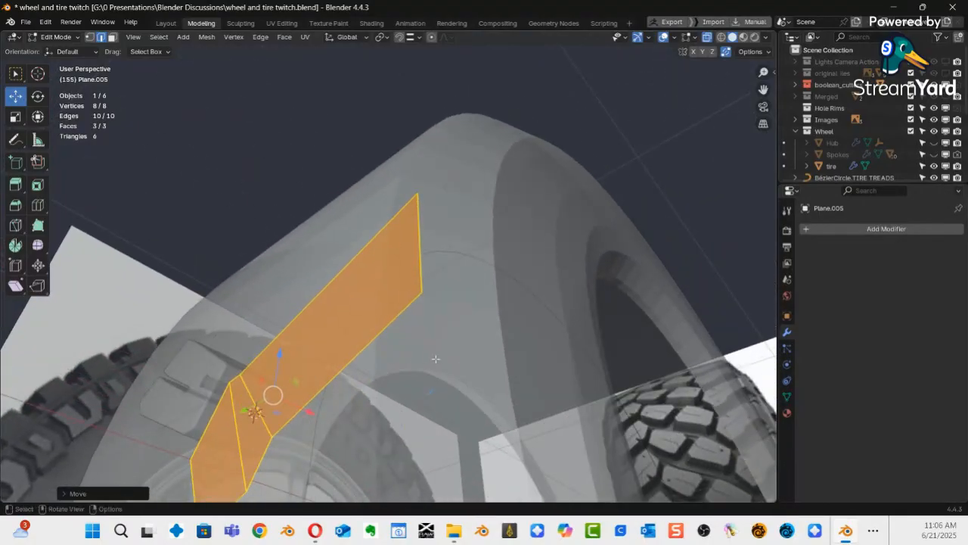
click(418, 251)
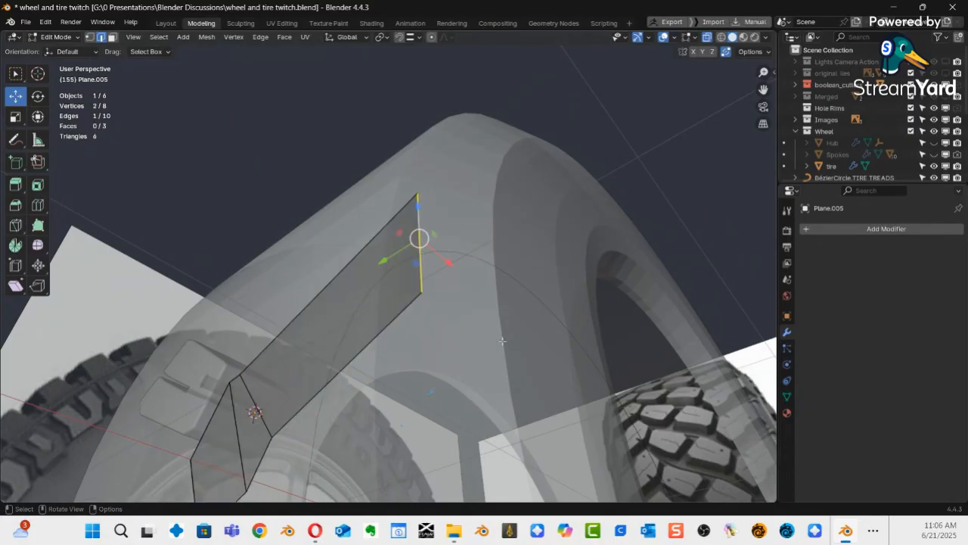
scroll(544, 374, down, 5)
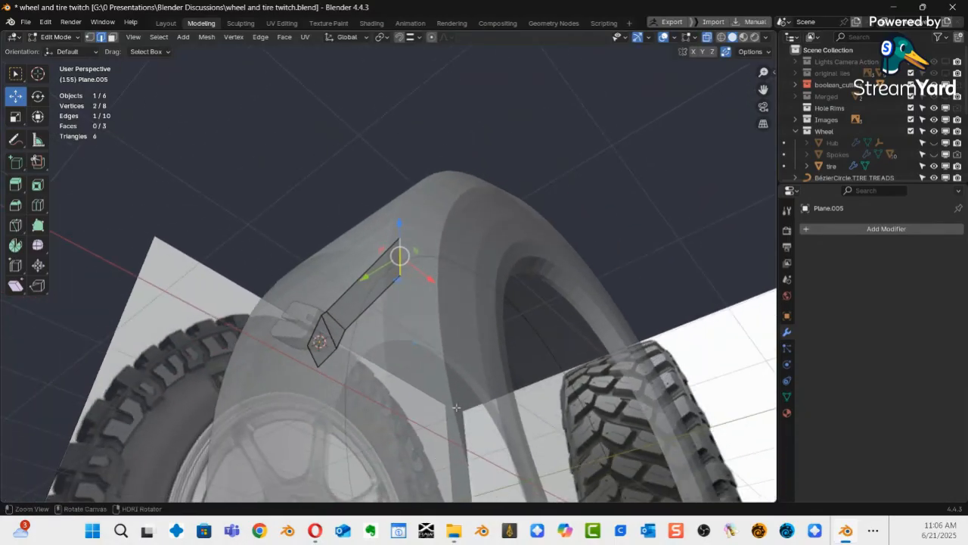
middle_drag(458, 371, 365, 442)
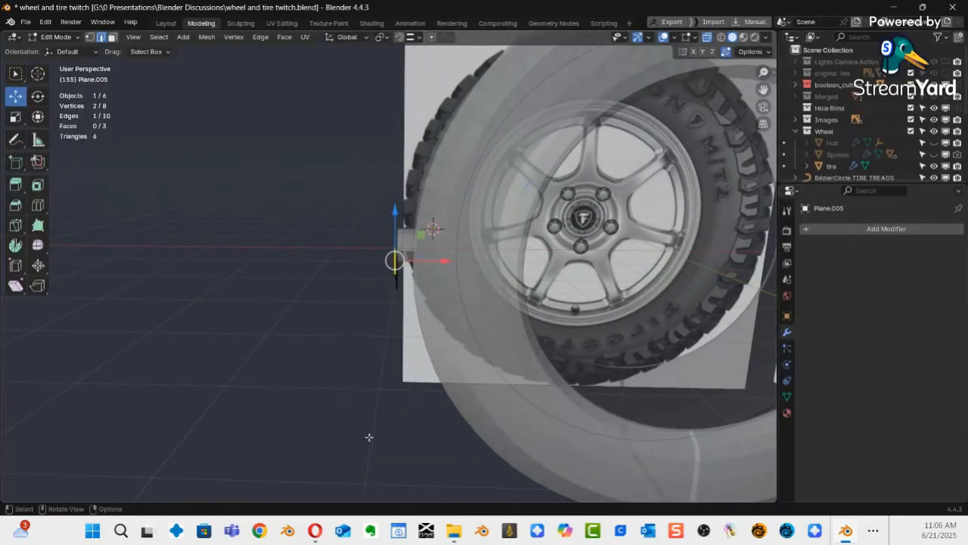
key(KP_1)
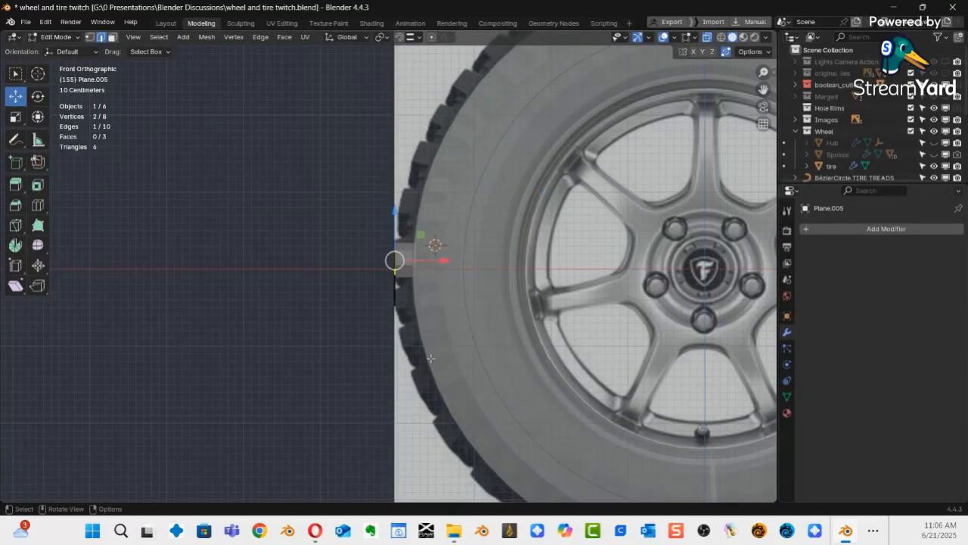
ctrl+middle_drag(445, 330, 390, 278)
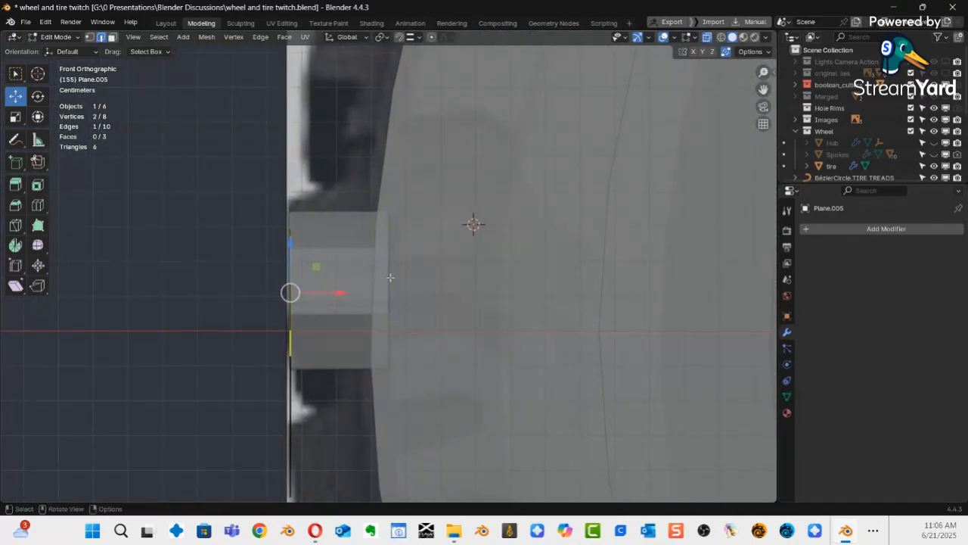
key(e)
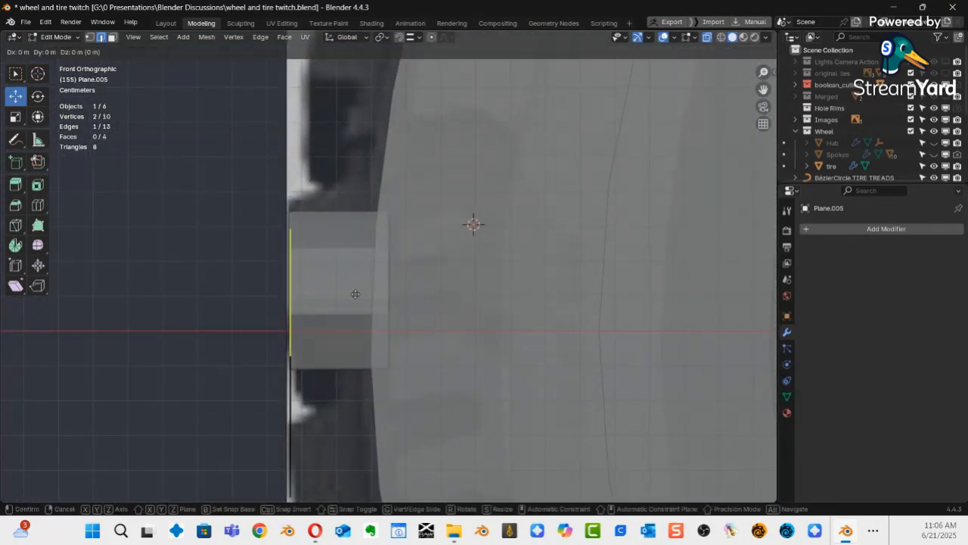
key(x)
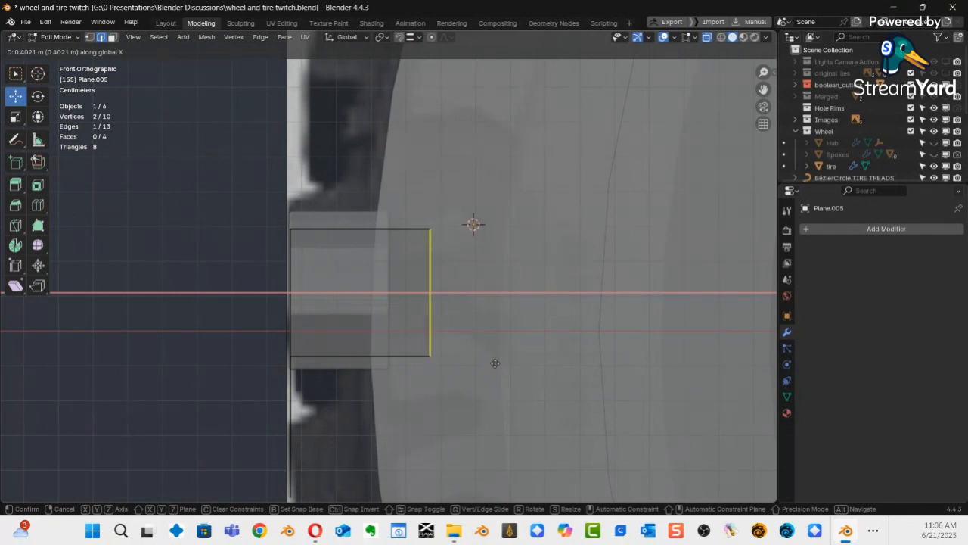
click(493, 364)
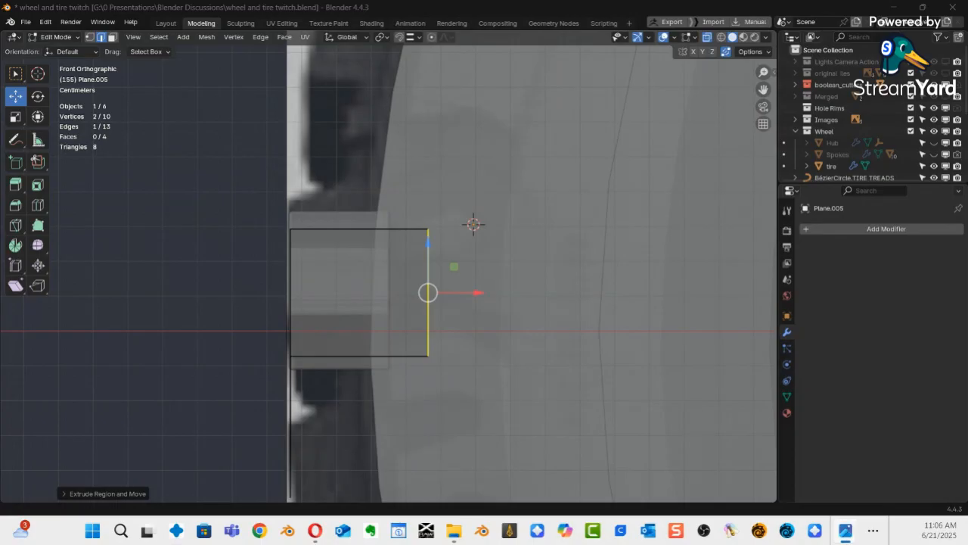
Compare the folded side block with the shoulder and sidewall tread blocks in the tire reference photo.
drag(2, 78, 604, 39)
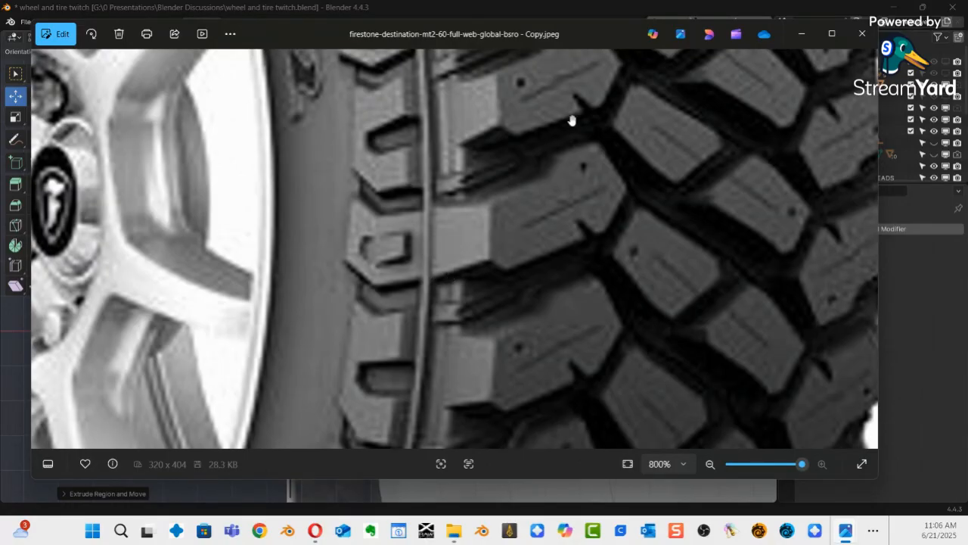
drag(582, 19, 0, 165)
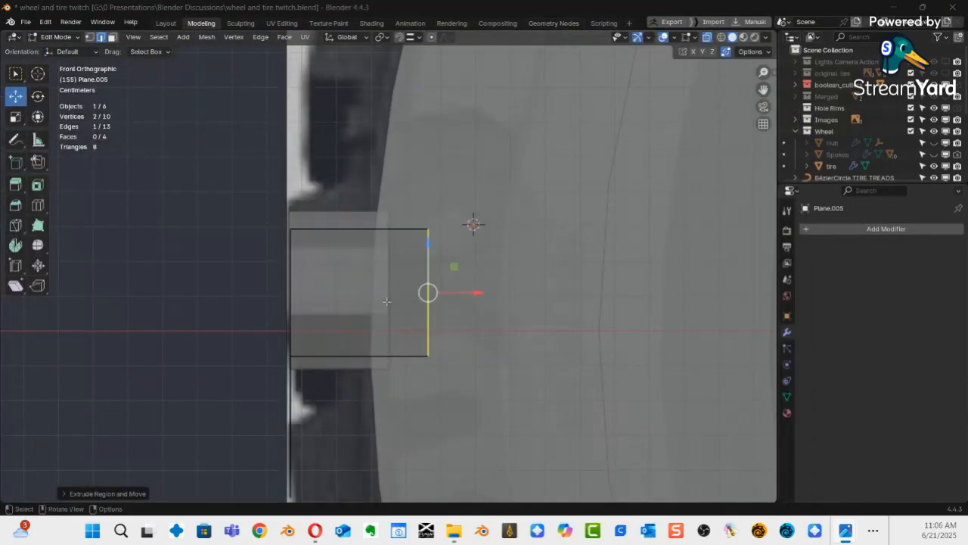
middle_drag(484, 308, 587, 363)
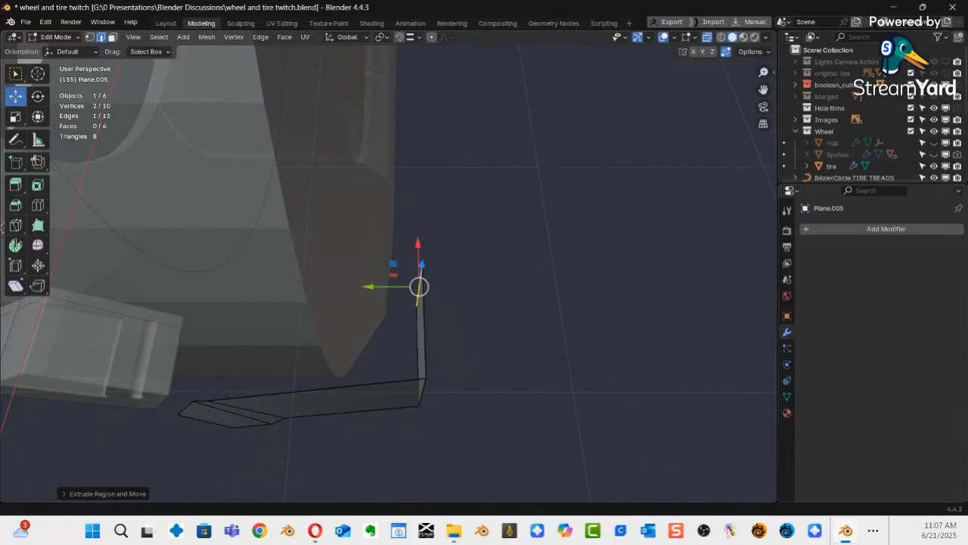
drag(967, 71, 593, 48)
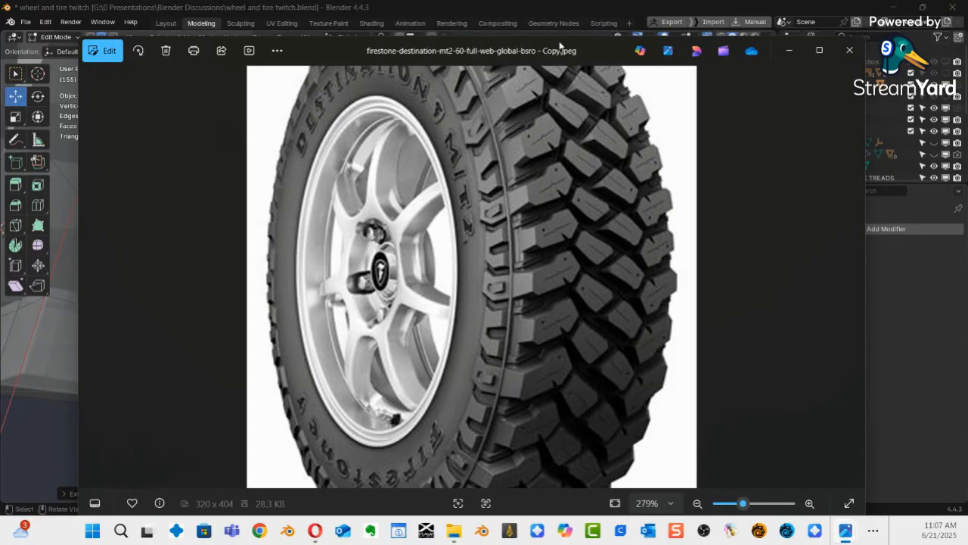
drag(597, 49, 967, 76)
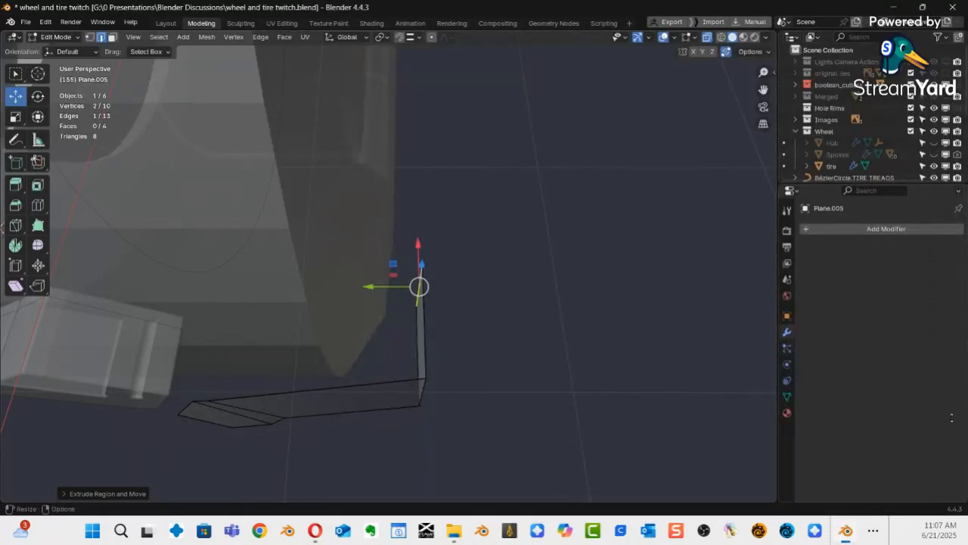
Move the folded face of the side block slightly along Y, closer to the tire's sidewall.
middle_drag(680, 373, 505, 221)
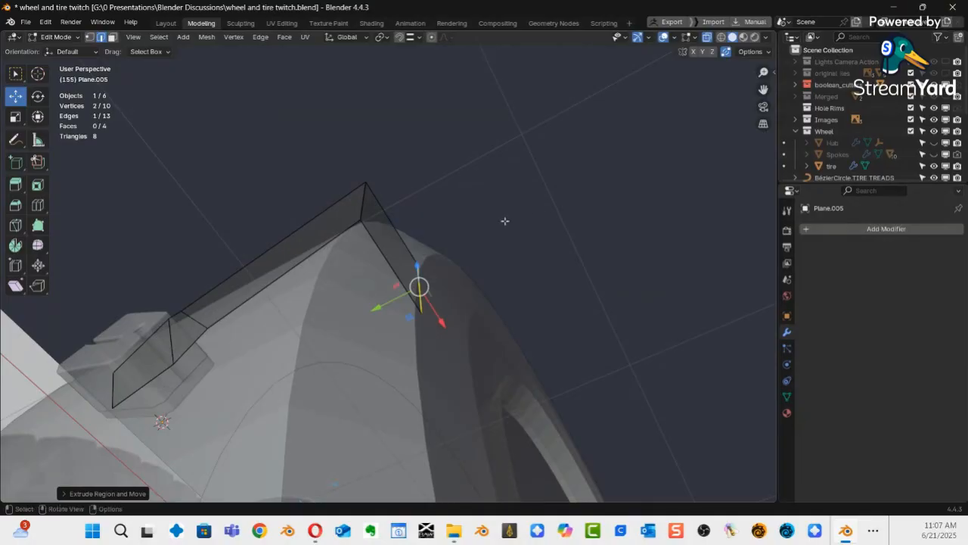
key(3)
click(391, 245)
middle_drag(425, 271, 522, 227)
drag(420, 223, 393, 240)
middle_drag(398, 281, 473, 327)
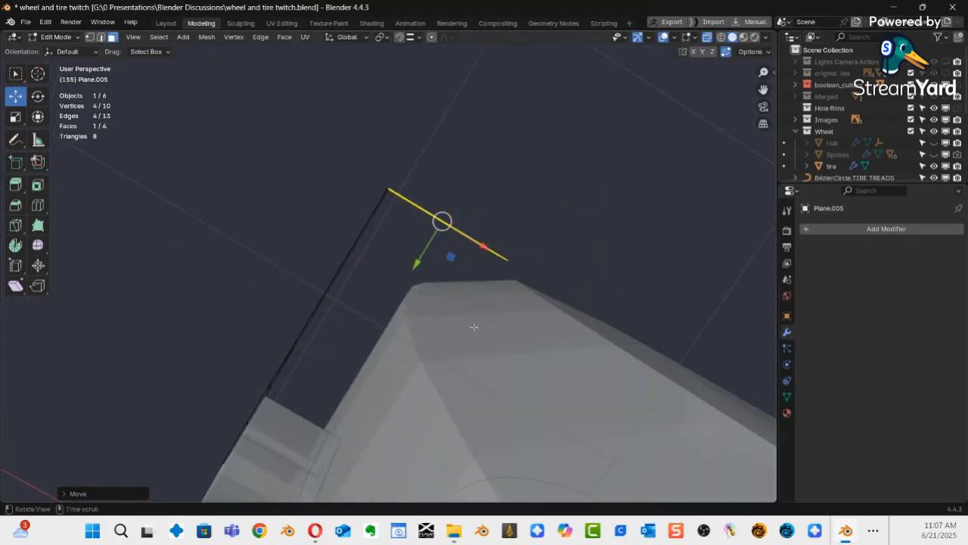
middle_drag(555, 321, 513, 296)
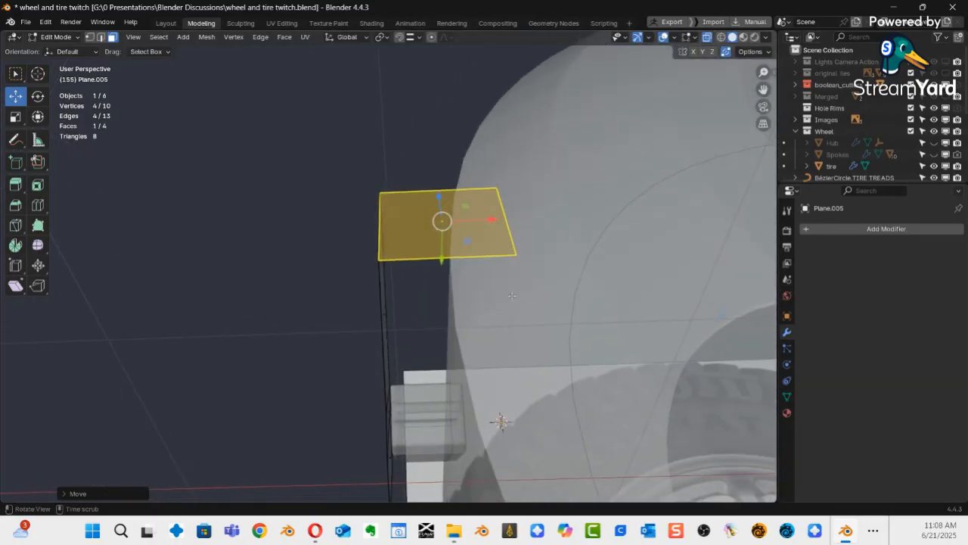
Move the folded face's slanted end edge along X, further inward over the tire's sidewall.
key(alt+a)
key(2)
click(506, 228)
drag(556, 216, 618, 248)
Check the folded face against the tire's sidewall and compare it with the sidewall lugs in the tire reference photo.
middle_drag(509, 266, 266, 272)
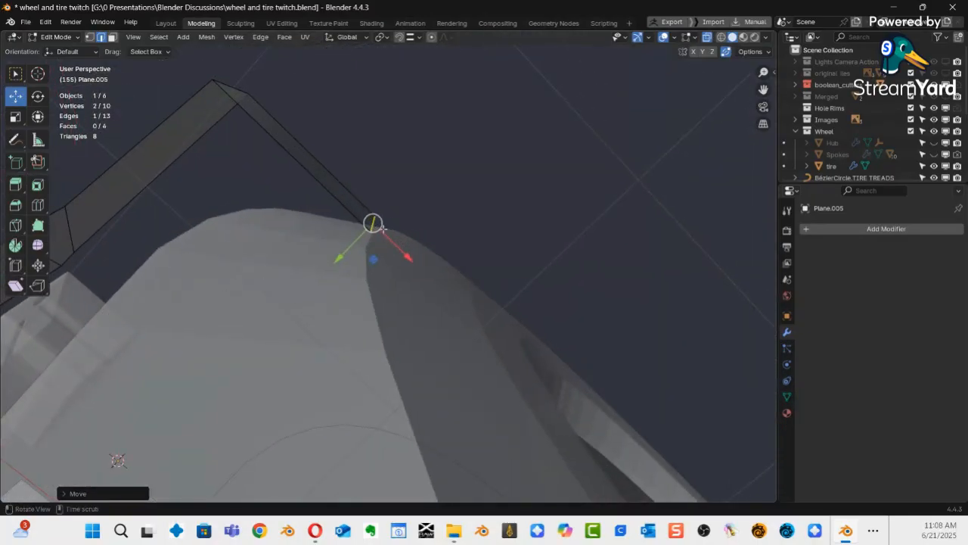
middle_drag(379, 241, 441, 221)
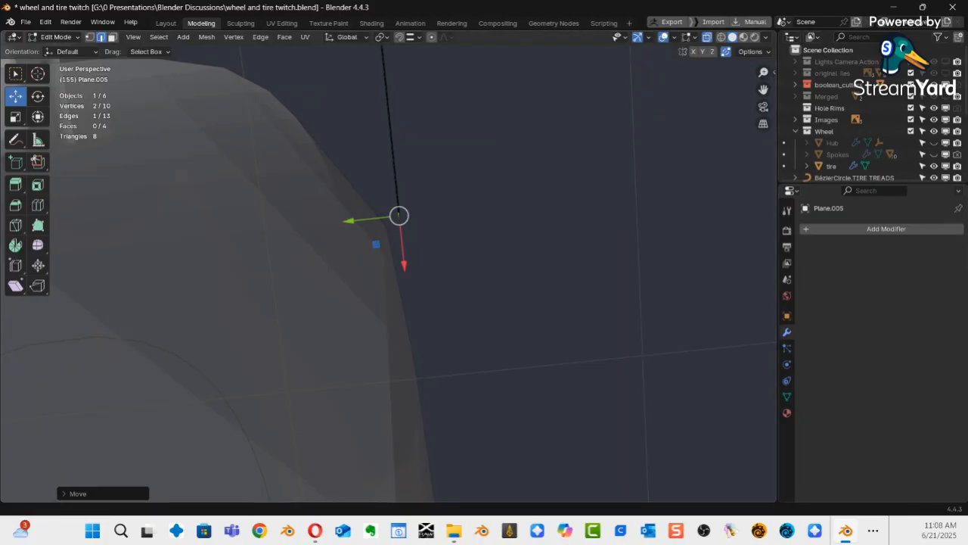
drag(967, 129, 535, 111)
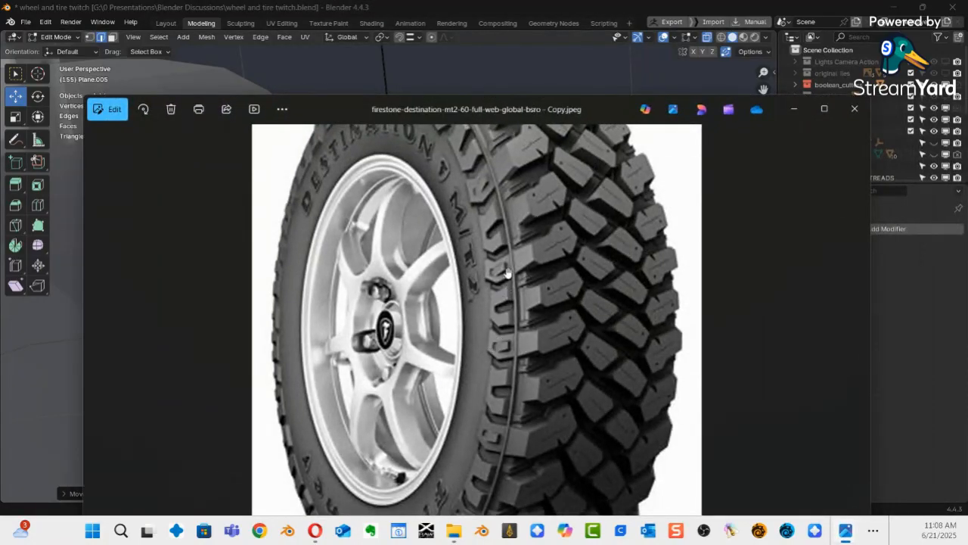
drag(584, 112, 967, 114)
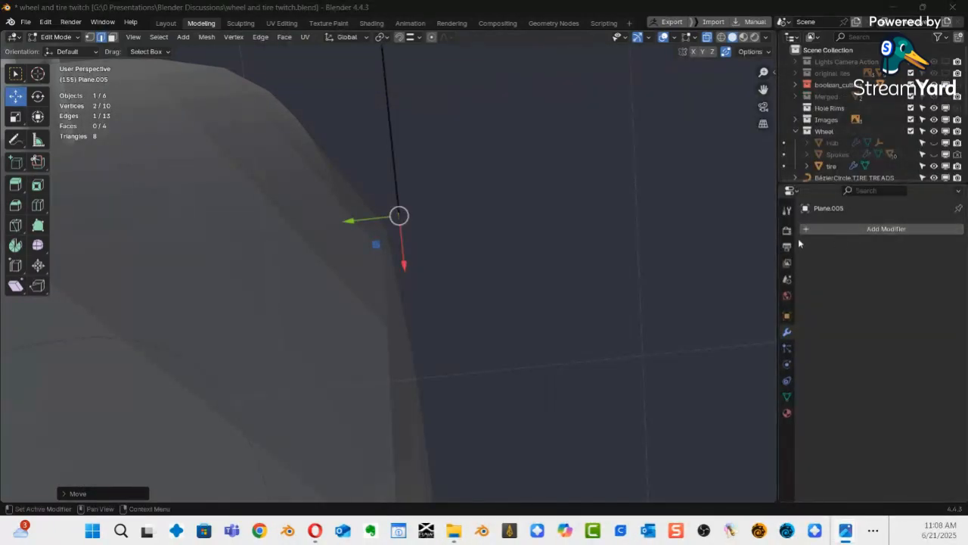
Show the side block in the left orthographic view and hide the Wheel collection to expose the tread reference.
middle_drag(580, 283, 528, 447)
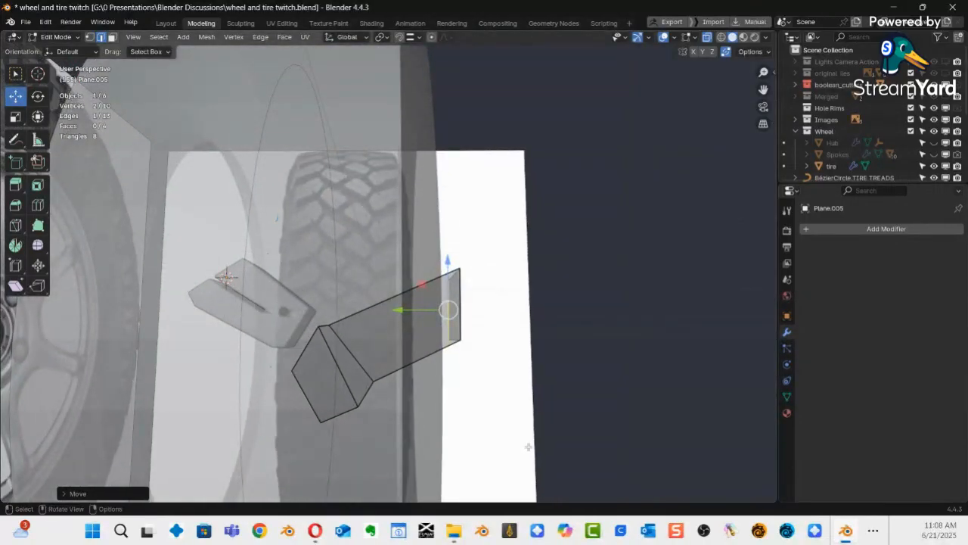
key(ctrl+KP_3)
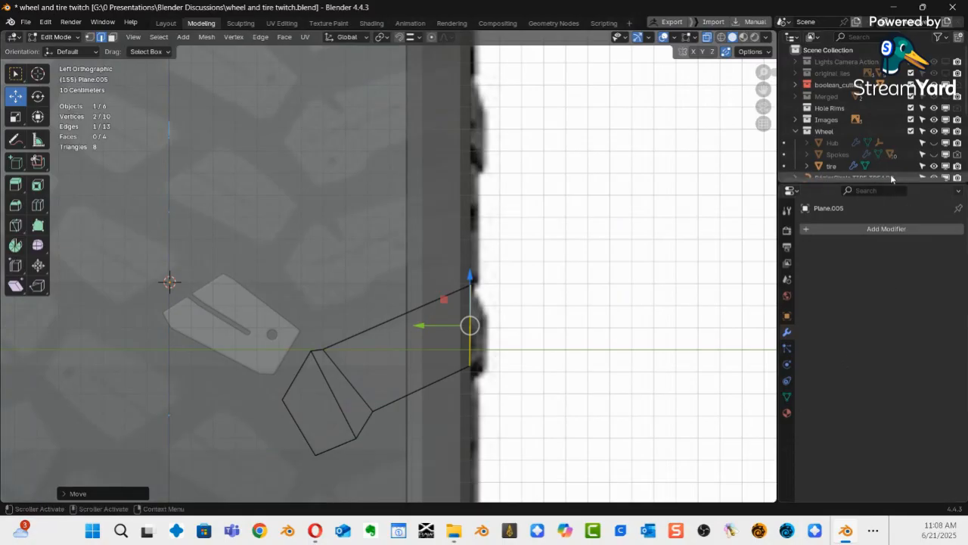
click(945, 132)
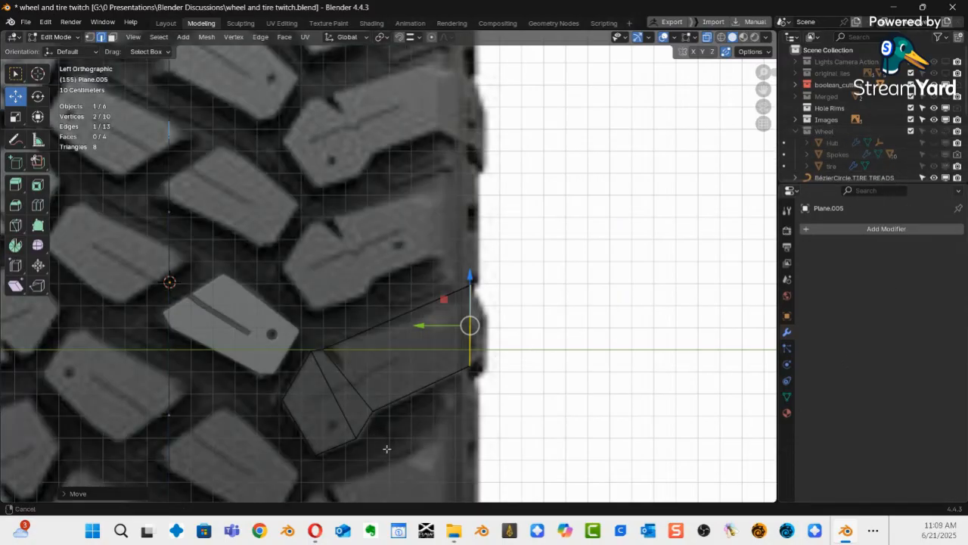
Add a loop cut across the side block's inner end, parallel to the diagonal edge, with an edge slide of about 0.37.
scroll(387, 435, up, 5)
shift+middle_drag(401, 359, 419, 309)
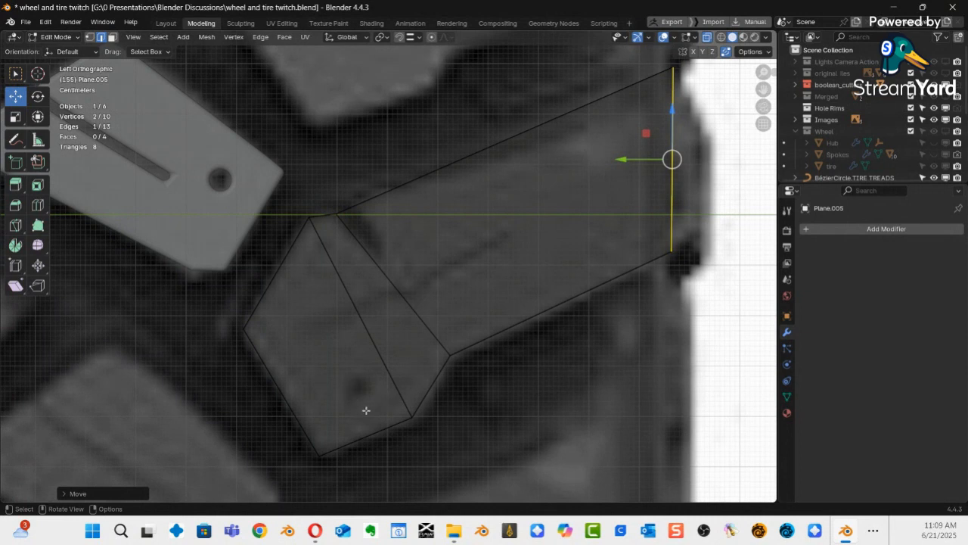
key(ctrl+r)
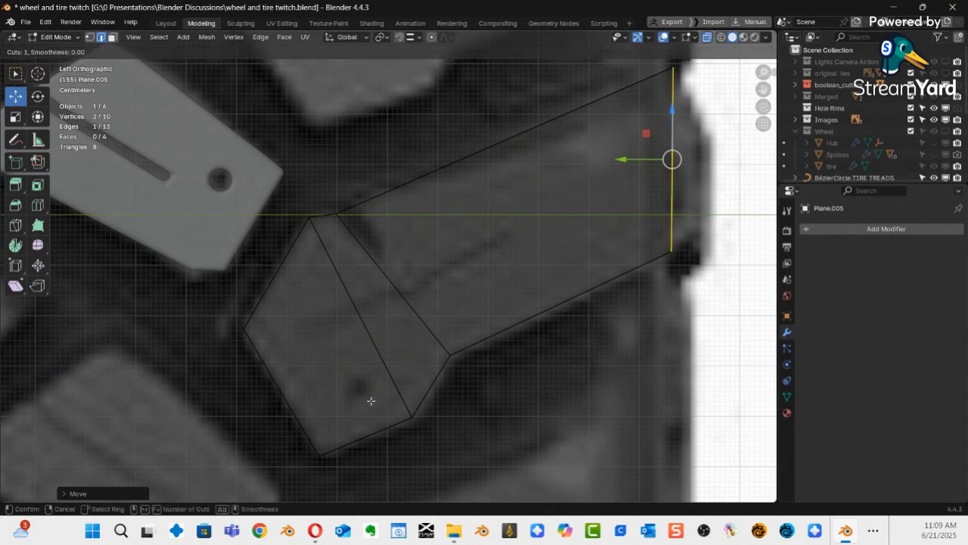
click(382, 418)
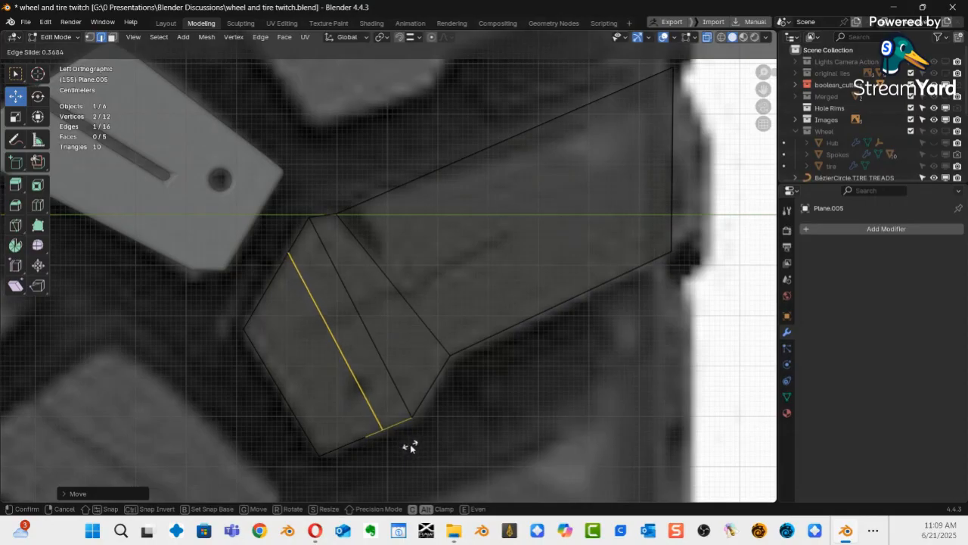
click(409, 445)
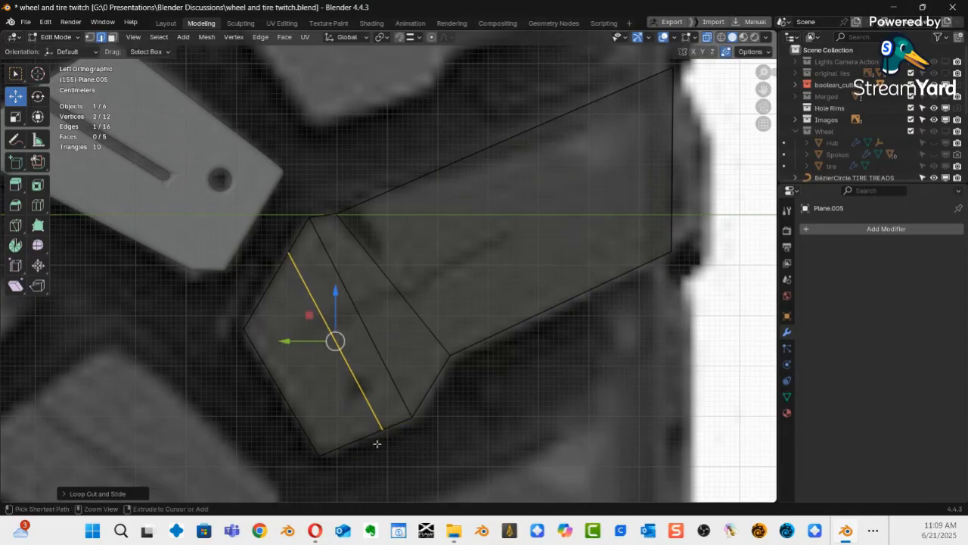
Add two lengthwise loop cuts through the side block, one near its lower edge and one just above, following the reference hole and groove.
key(ctrl+r)
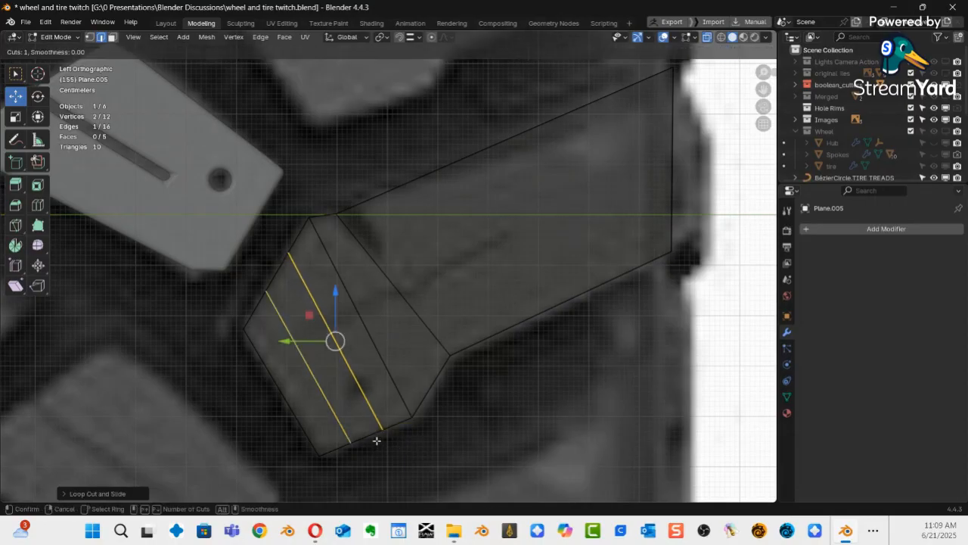
click(346, 401)
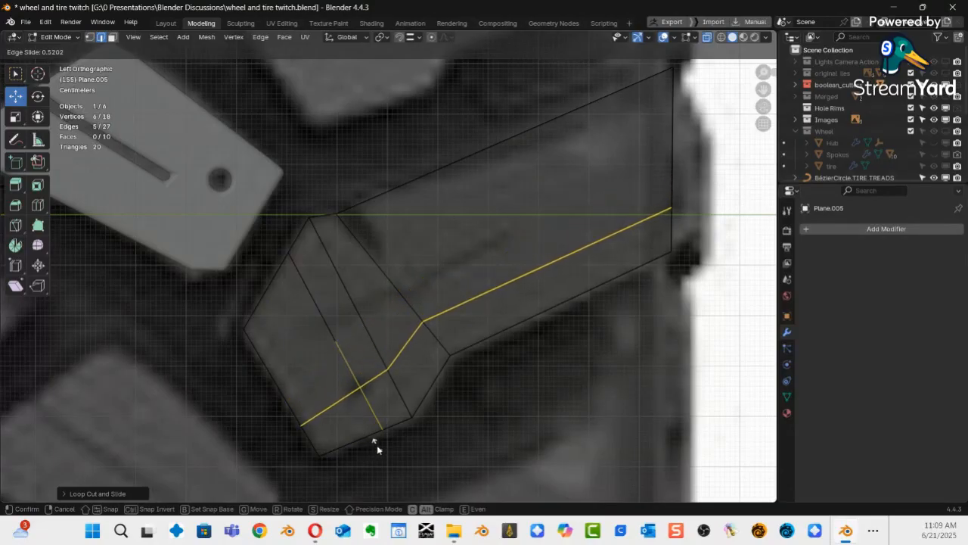
click(376, 445)
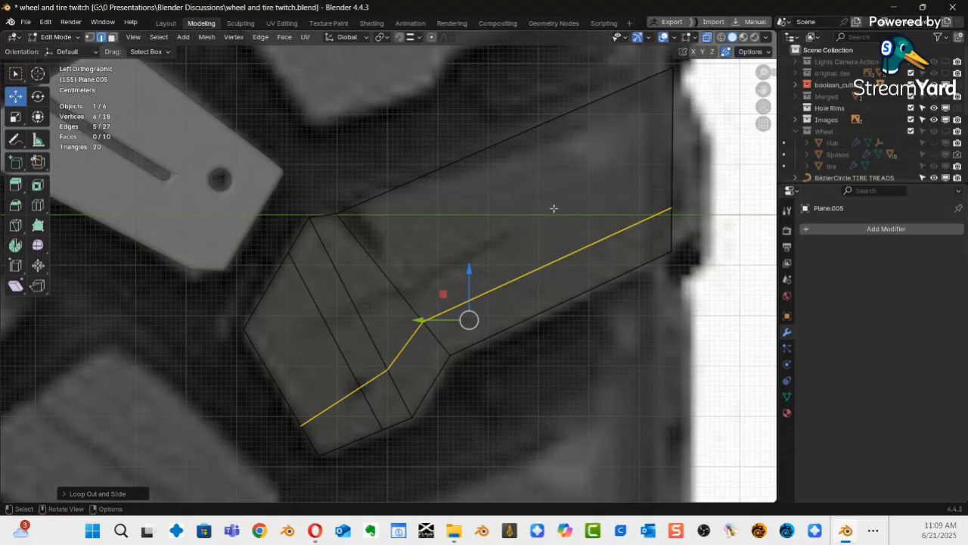
key(ctrl+r)
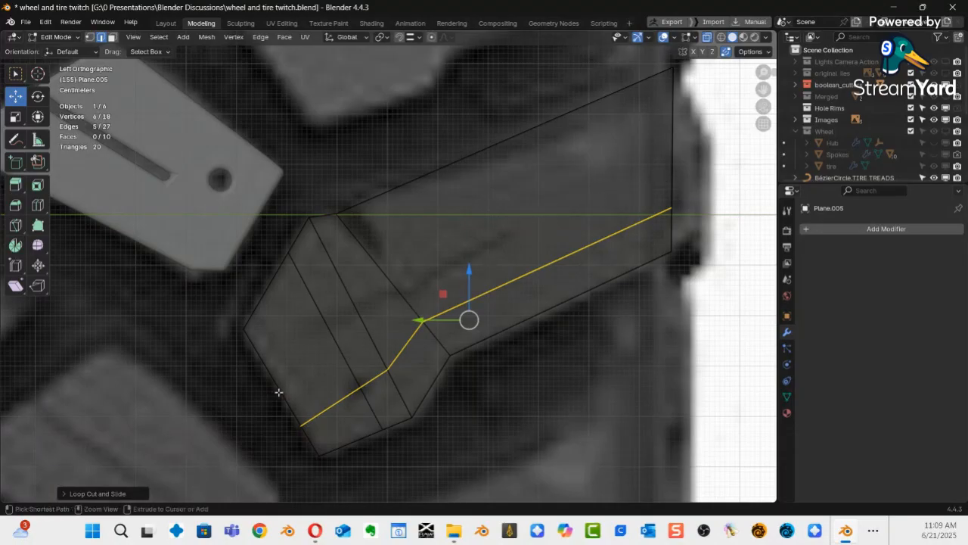
click(278, 391)
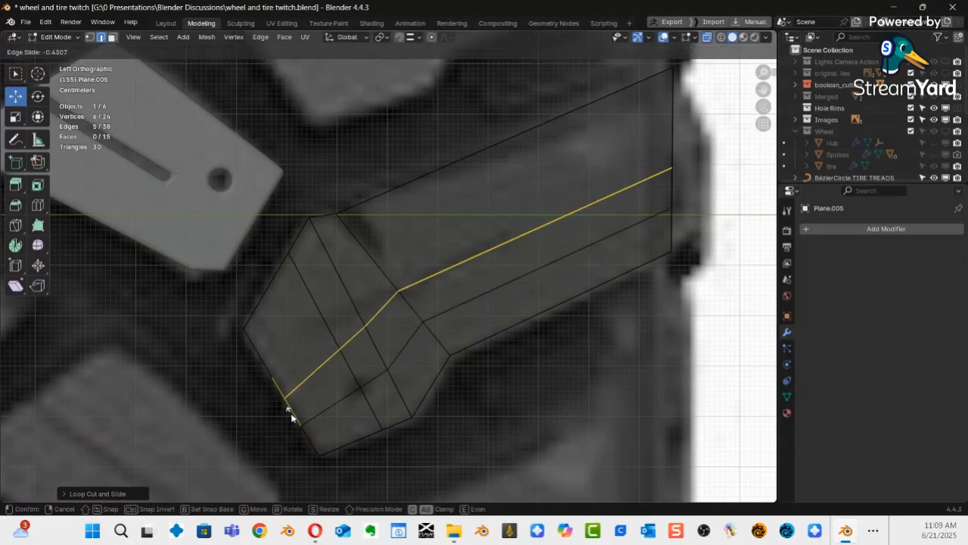
click(296, 412)
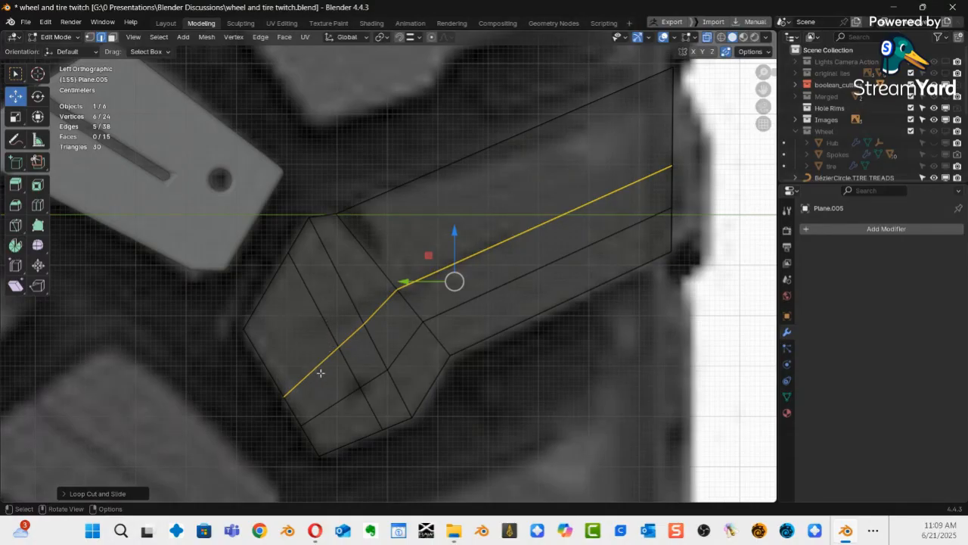
Add another crosswise loop cut on the inner end, just before the reference hole, with an edge slide of about 0.25.
key(ctrl+r)
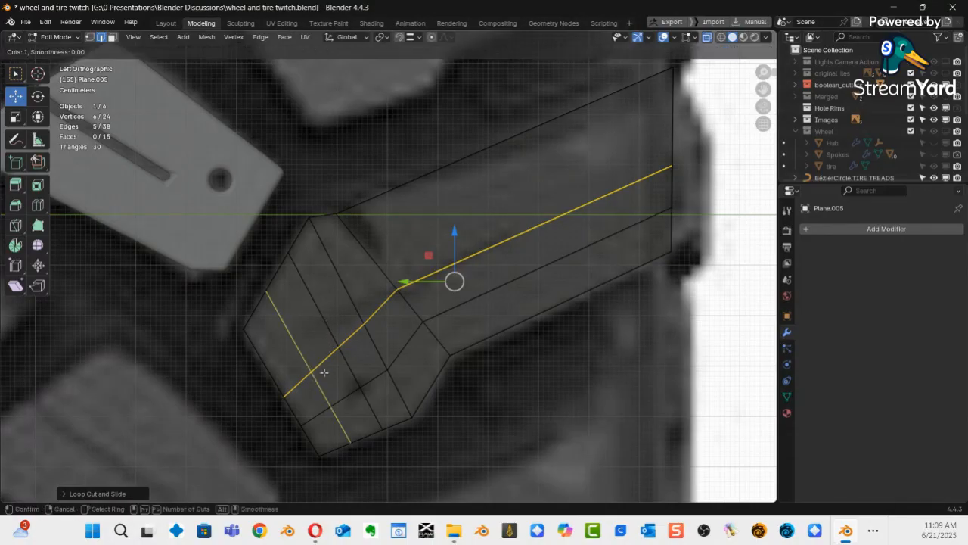
click(325, 374)
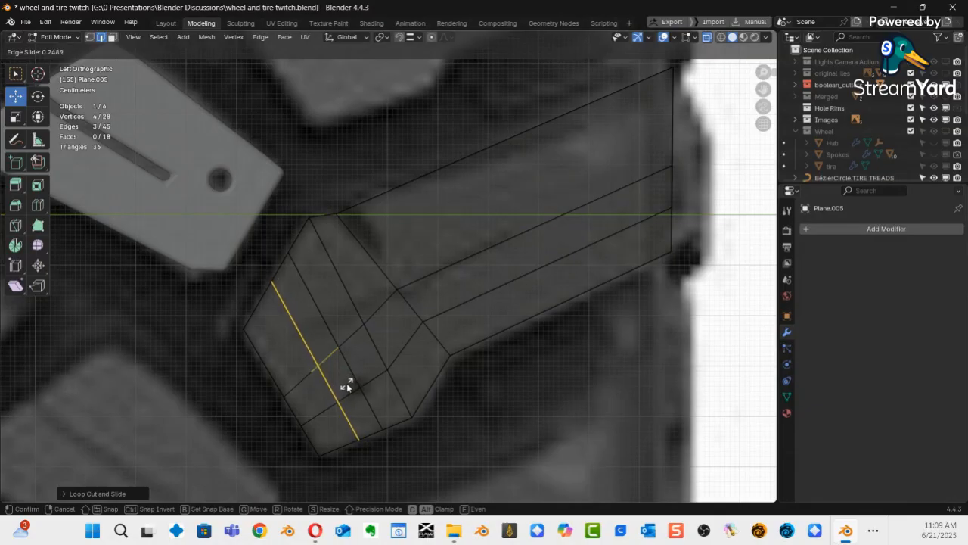
click(346, 383)
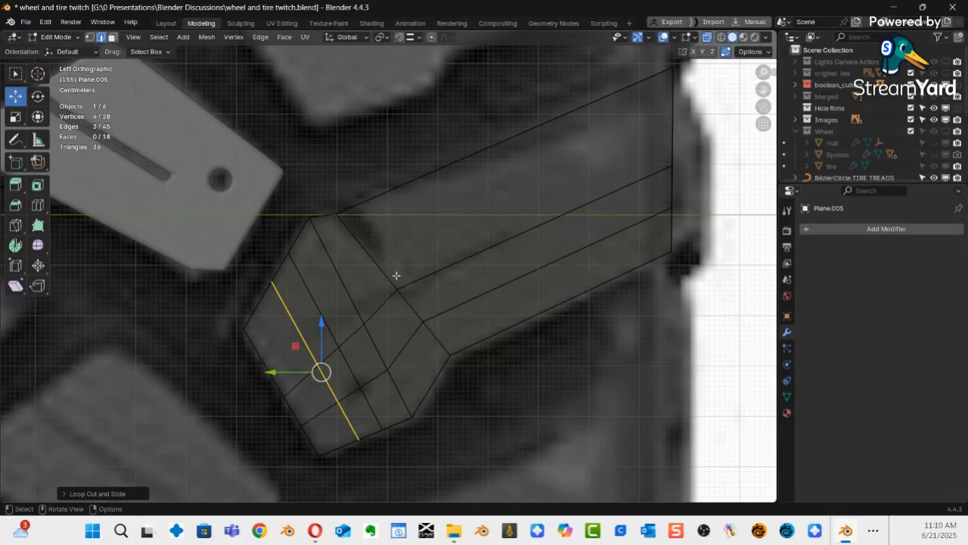
Add a crosswise loop cut in the side block's long section and slide it close to the diagonal edge, beside the dark notch.
scroll(395, 275, up, 2)
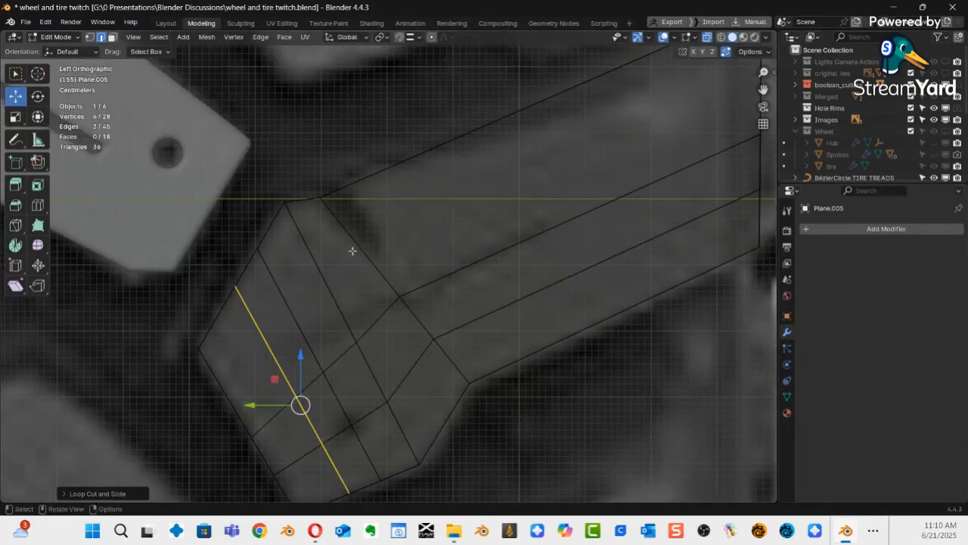
key(ctrl+r)
key(Escape)
key(ctrl+r)
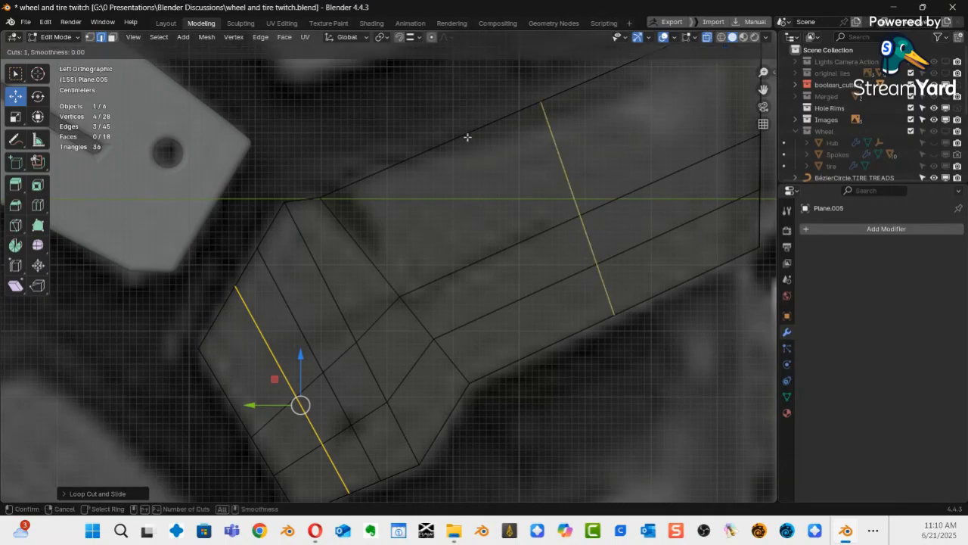
click(467, 137)
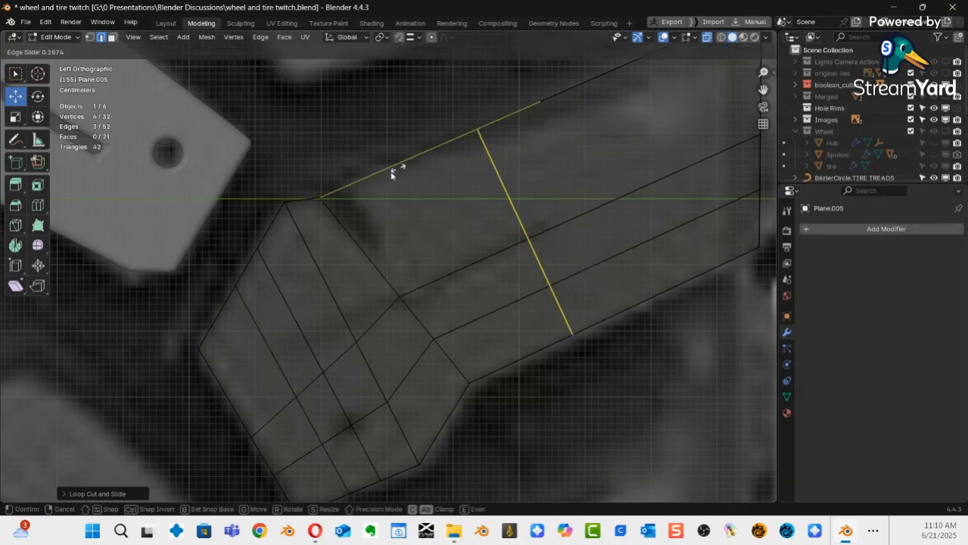
click(284, 243)
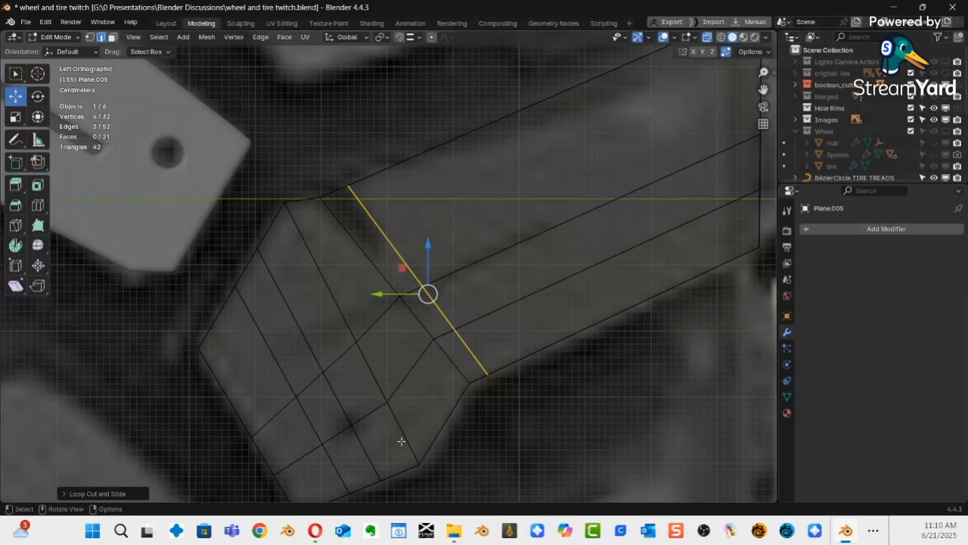
Select the three inner-end edges of the upper lengthwise loop and edge-slide them upward toward the reference groove.
shift+middle_drag(406, 417, 441, 352)
shift+middle_drag(385, 330, 380, 390)
click(345, 399)
click(330, 409)
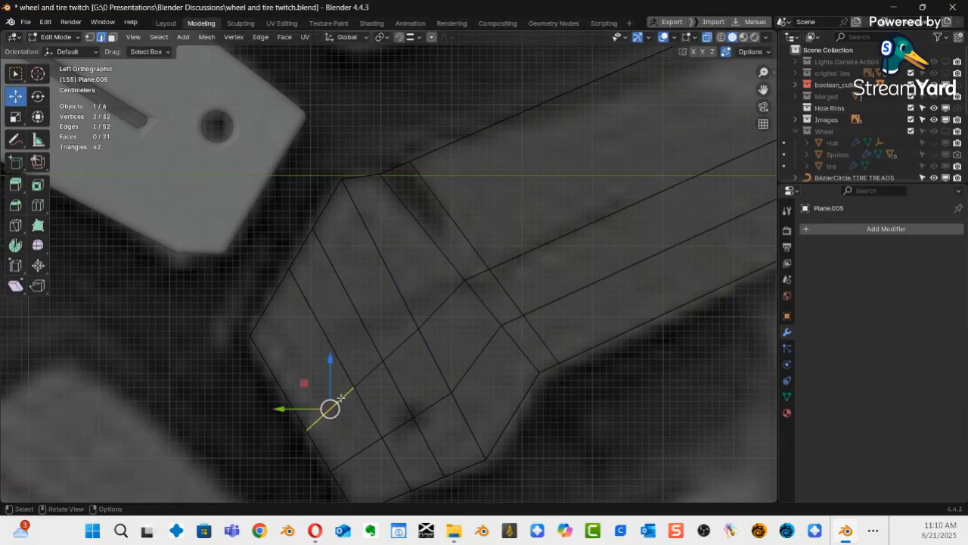
ctrl+click(402, 342)
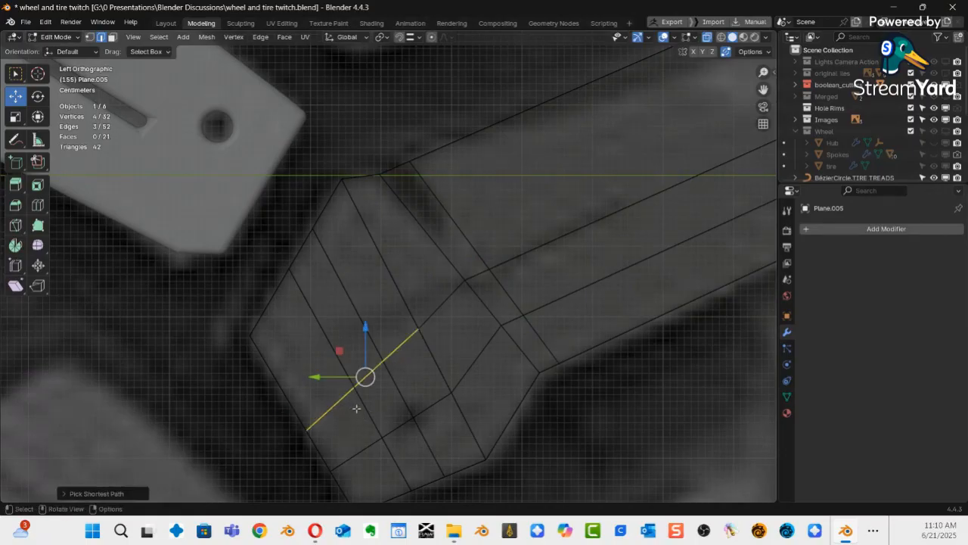
key(g)
key(g)
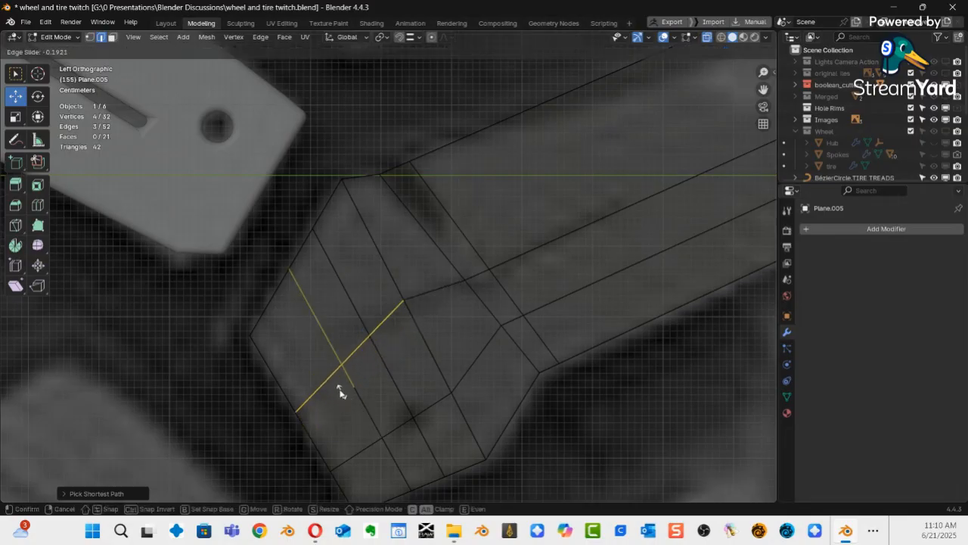
click(344, 399)
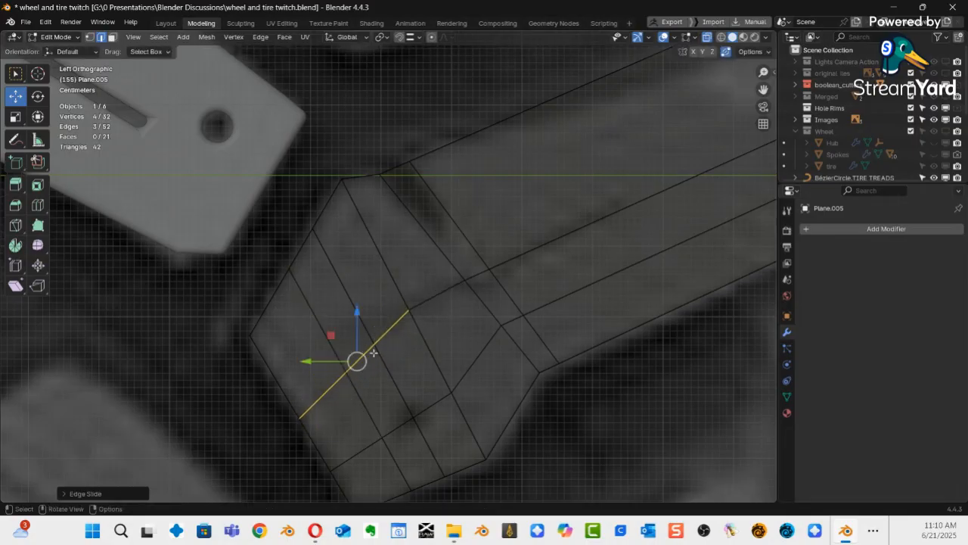
Edge-slide the two innermost edges of the upper lengthwise loop further up, by about -0.12, to straighten the groove line.
click(390, 333)
click(362, 361)
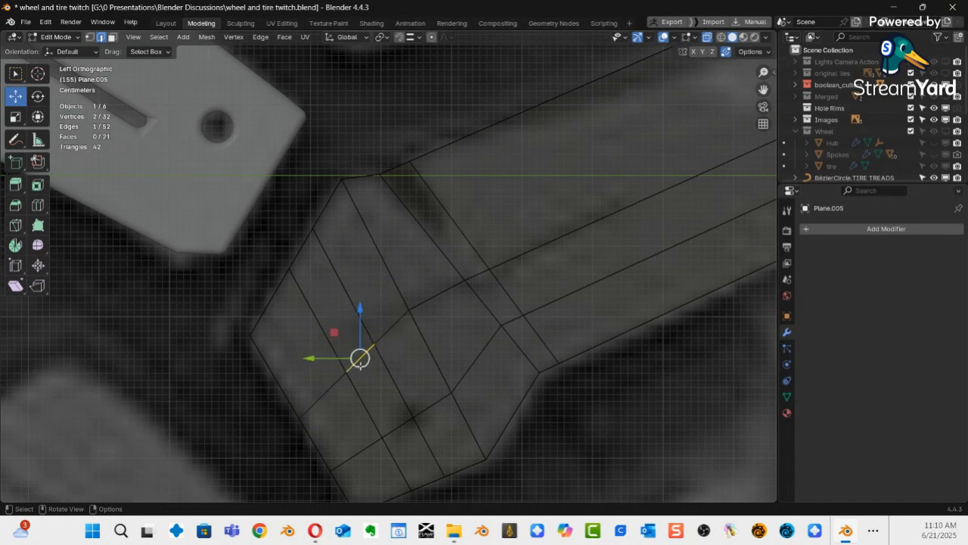
shift+click(327, 390)
key(g)
key(g)
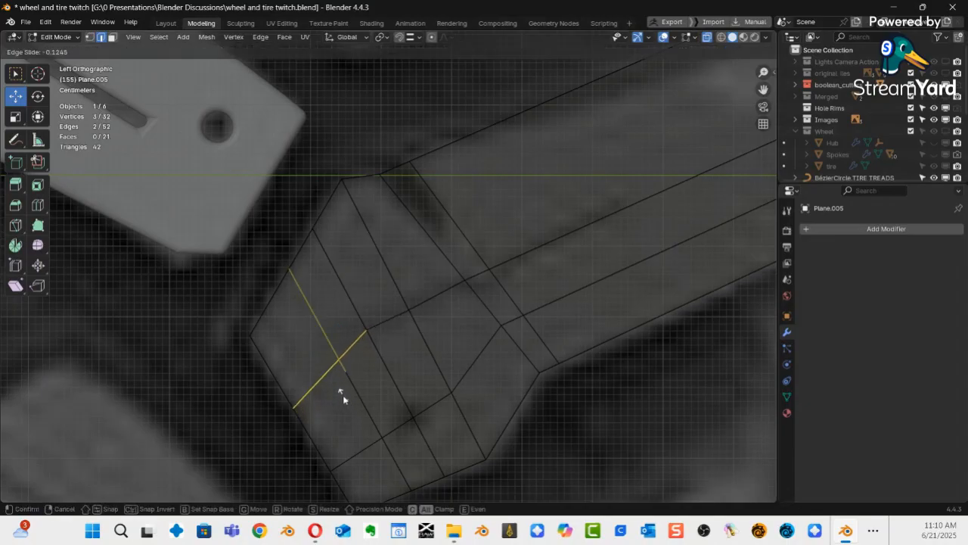
click(343, 395)
Edge-slide only the innermost edge of the upper lengthwise loop upward by about -0.07.
click(314, 385)
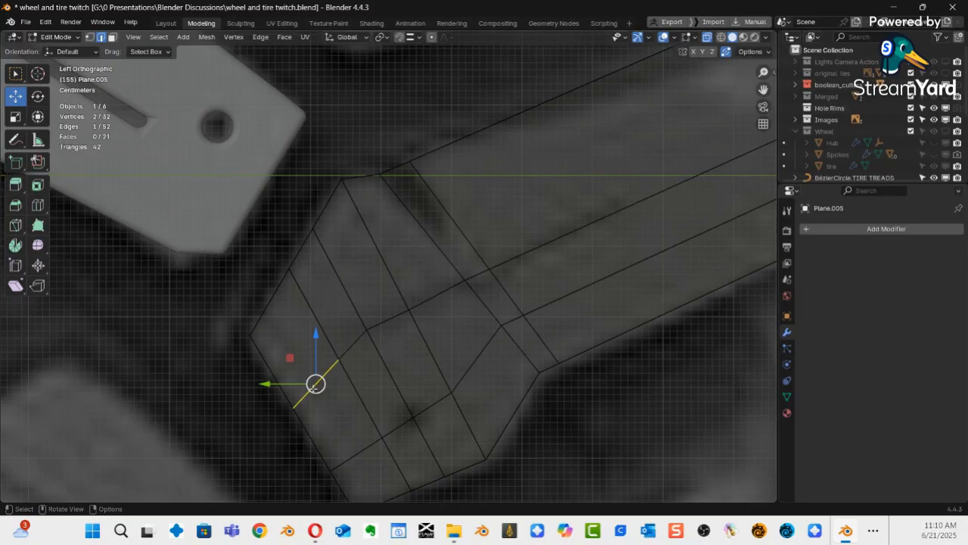
key(g)
key(g)
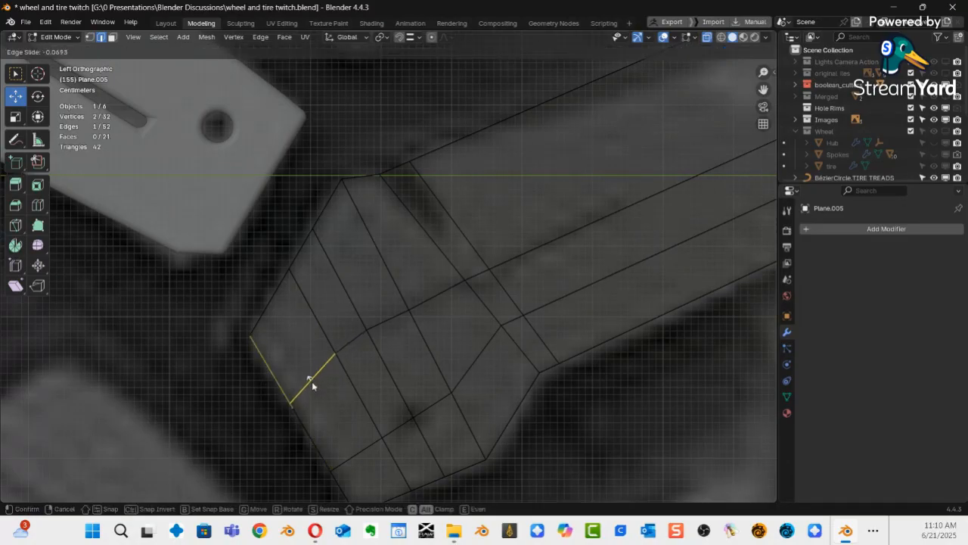
click(310, 382)
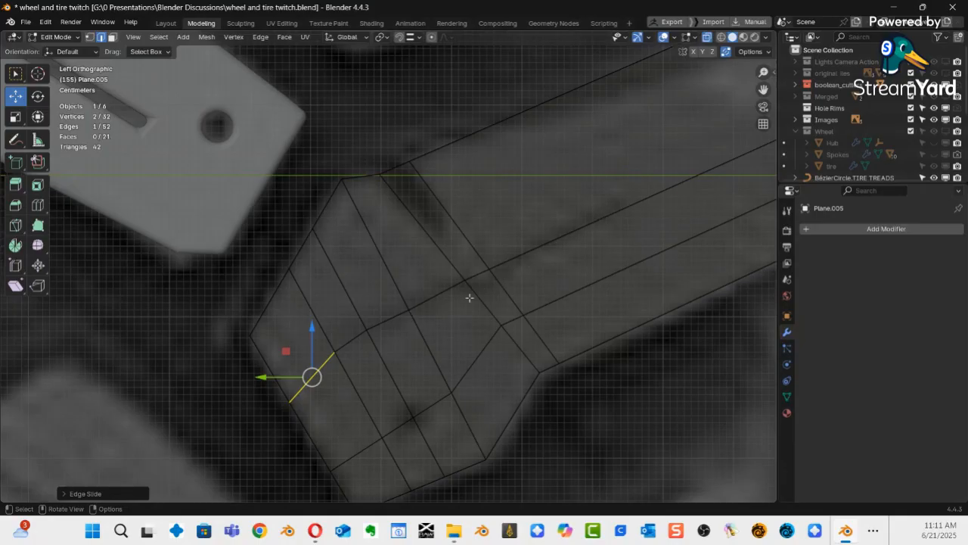
Bevel the whole upper lengthwise edge loop into a narrow groove strip with 1 segment and an offset of about 0.0107 m.
click(351, 346)
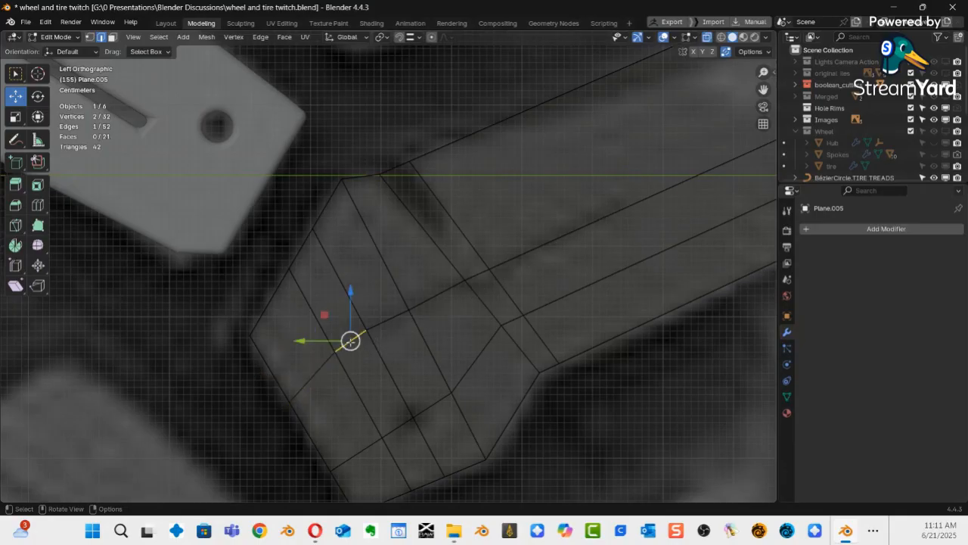
click(314, 377)
alt+click(314, 376)
key(ctrl+b)
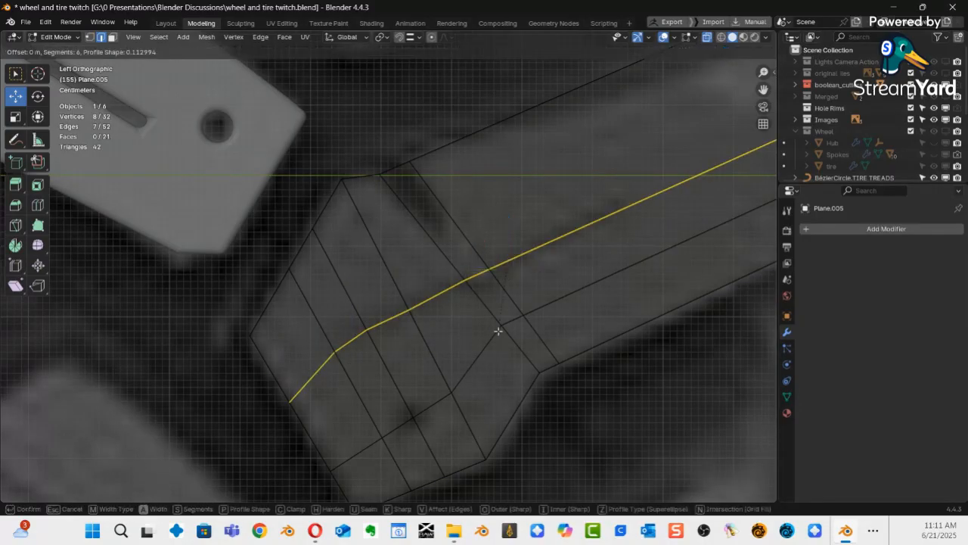
scroll(502, 343, up, 5)
scroll(502, 343, down, 5)
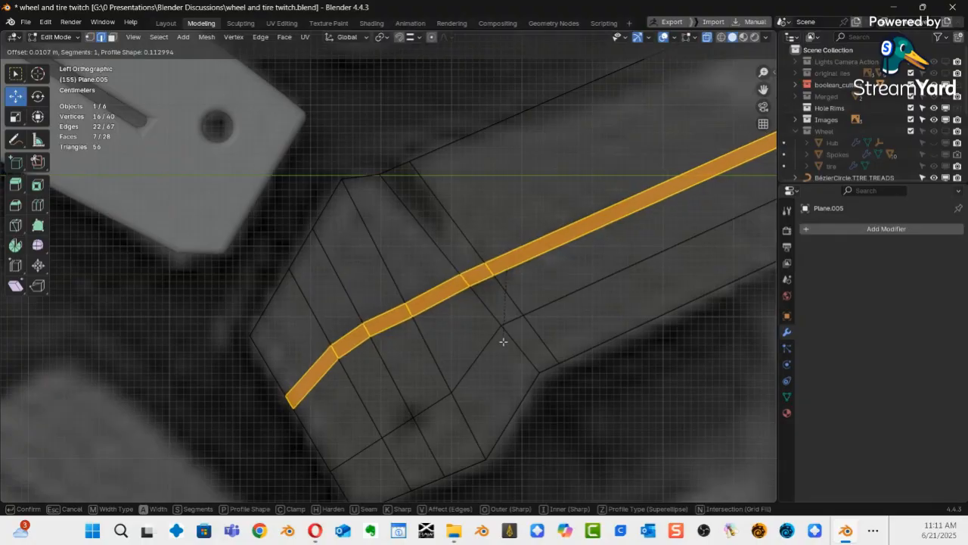
click(503, 341)
Add a crosswise loop cut in the side block's long section and slide it slightly inward to mark the groove's outer end.
click(526, 355)
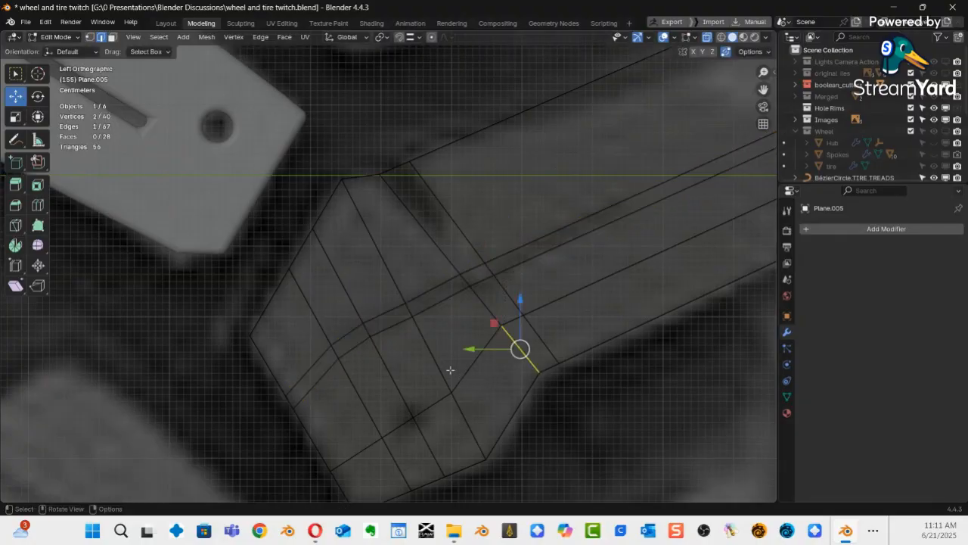
click(378, 326)
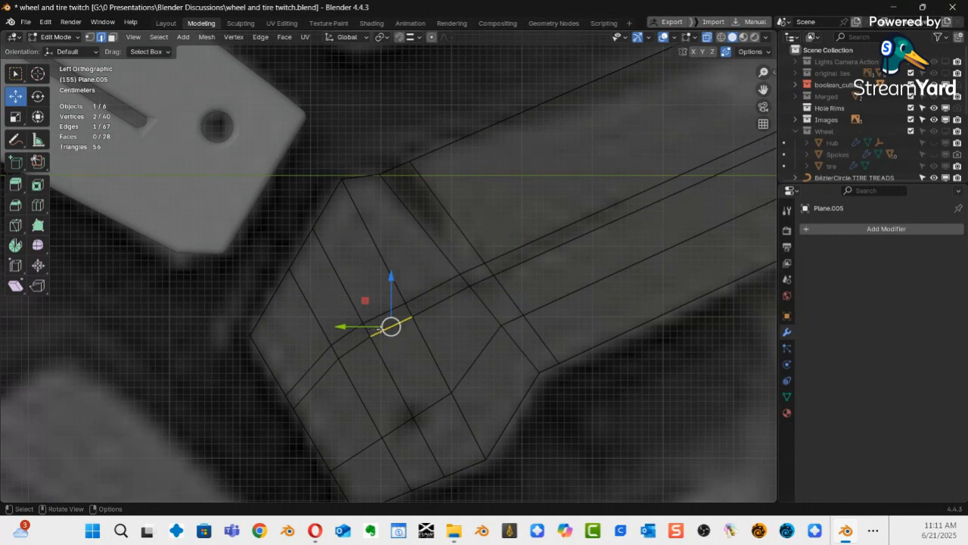
key(3)
click(383, 326)
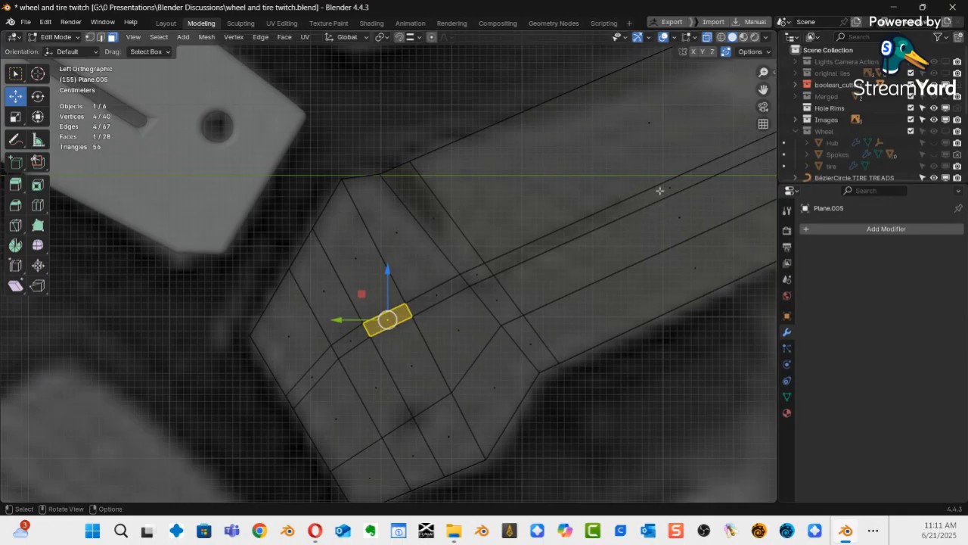
key(ctrl+r)
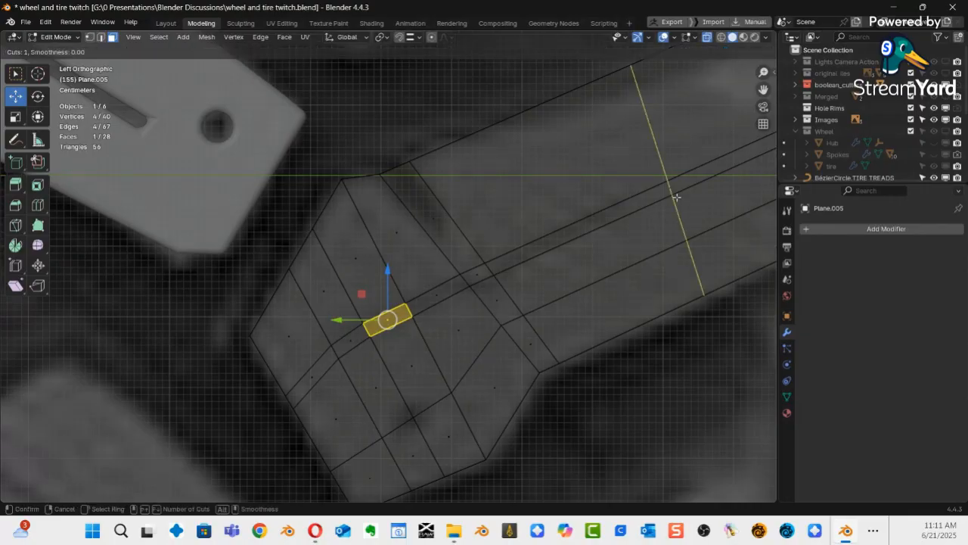
click(680, 194)
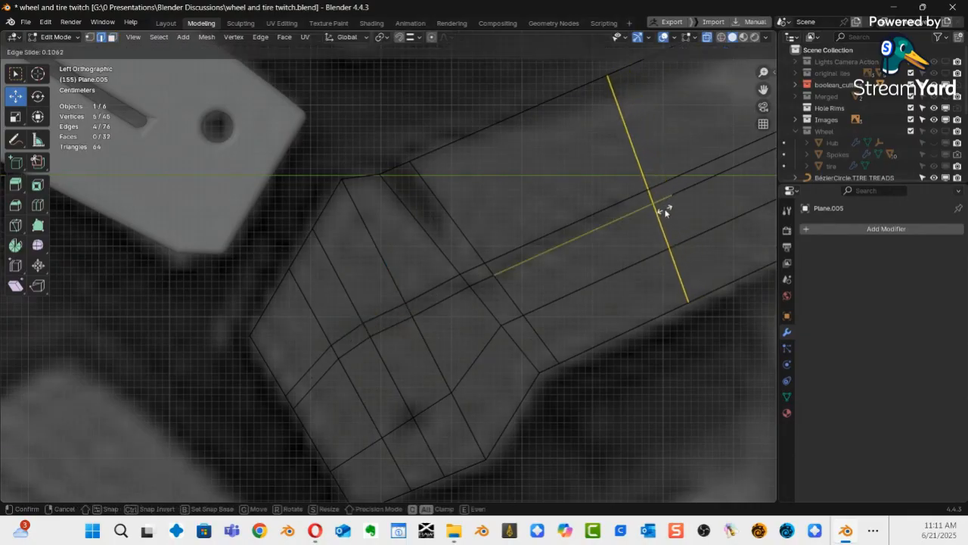
click(661, 216)
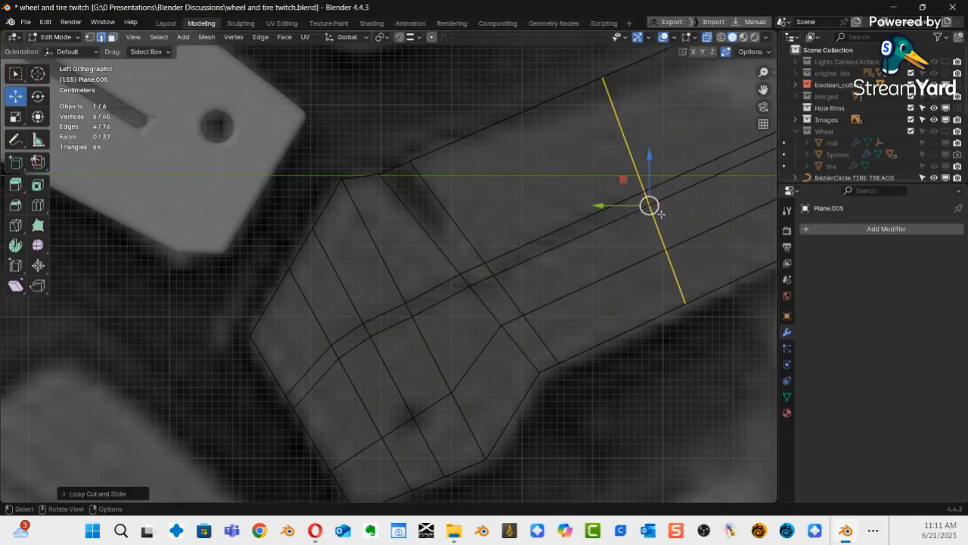
Select the four groove-strip faces from the new crosswise cut to the one near the inner end and delete them.
click(600, 221)
key(3)
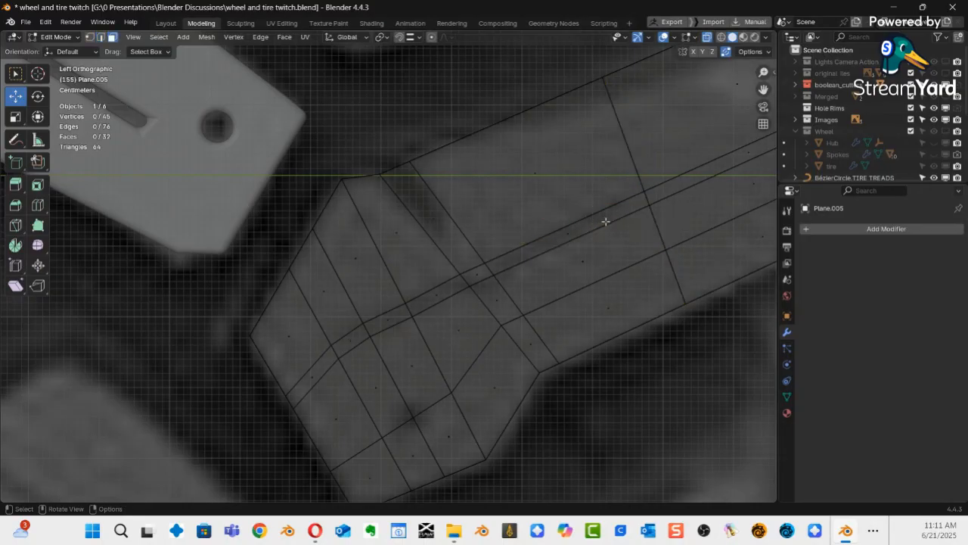
click(572, 230)
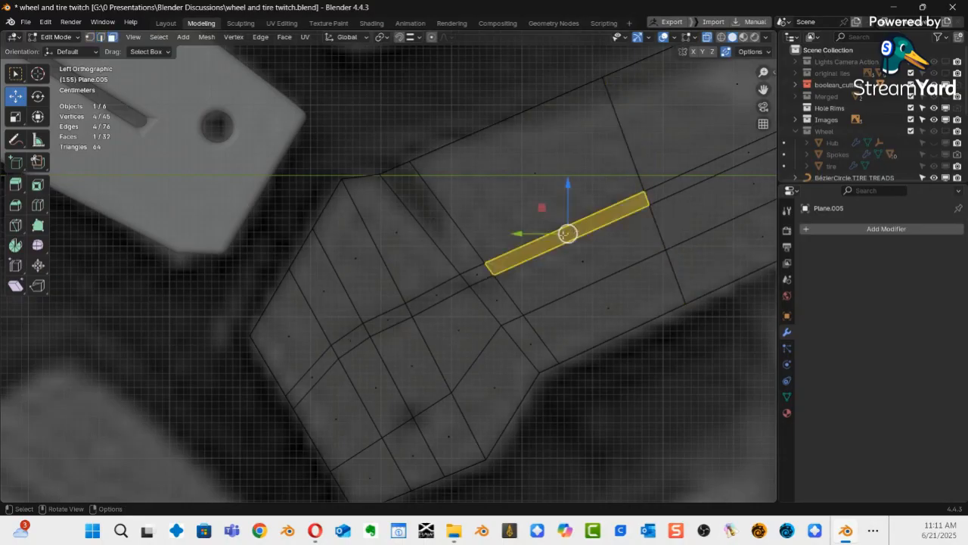
ctrl+click(387, 322)
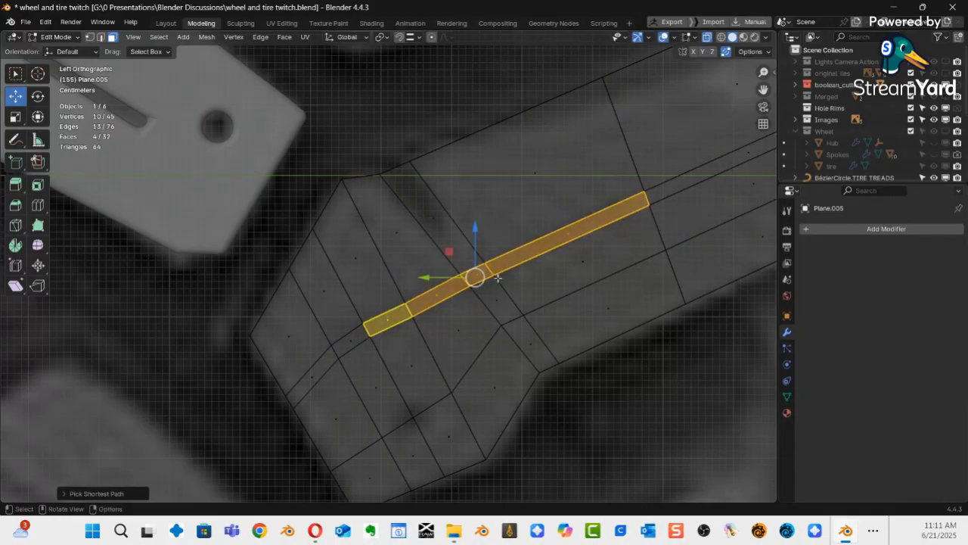
key(x)
click(496, 277)
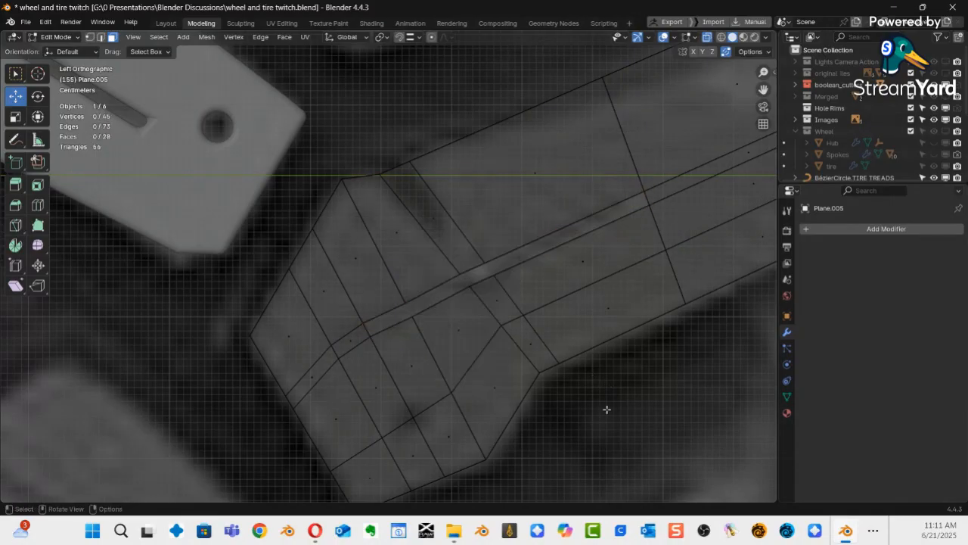
middle_drag(606, 410, 603, 389)
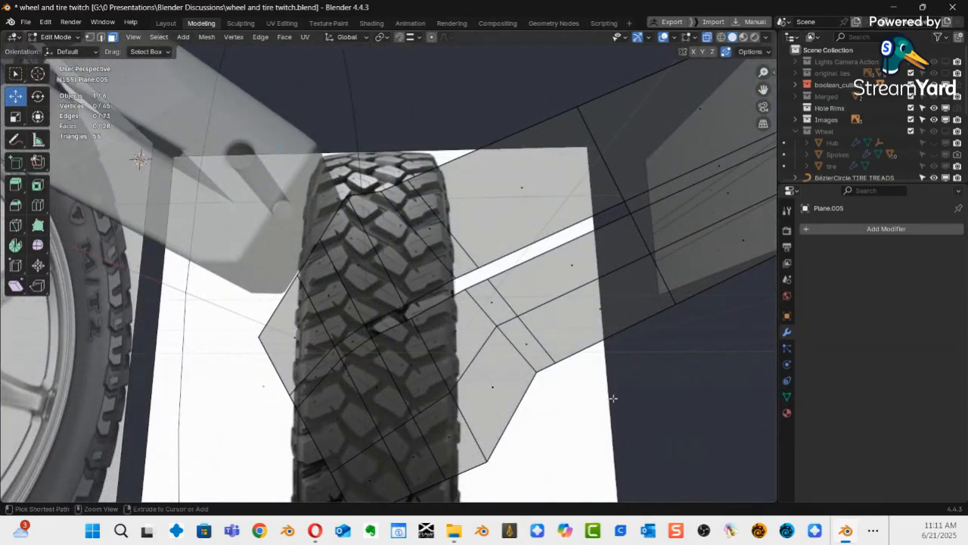
key(ctrl+KP_3)
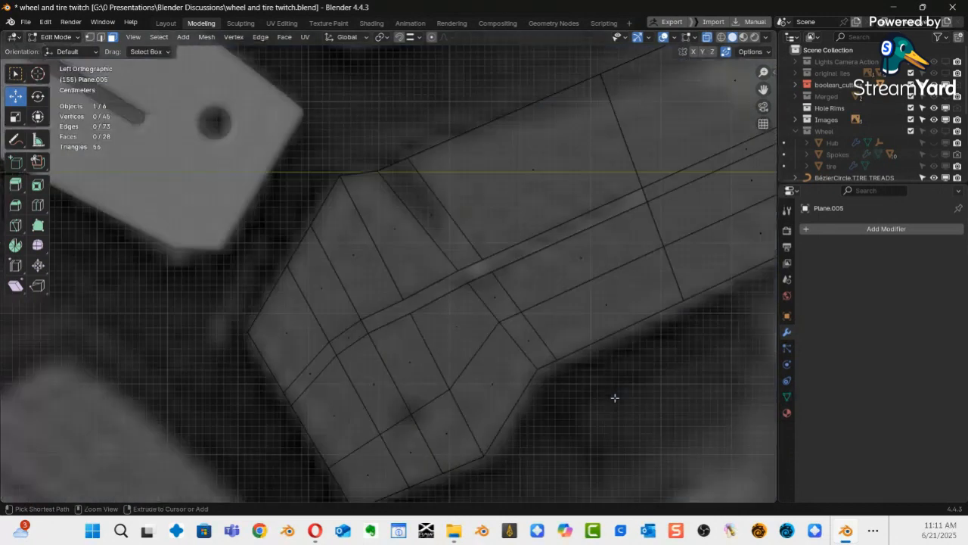
Vertex-bevel the loop intersection at the reference hole with 4 segments and an offset of about 0.0191 m.
key(1)
click(411, 414)
shift+middle_drag(553, 417, 572, 226)
shift+middle_drag(556, 314, 504, 264)
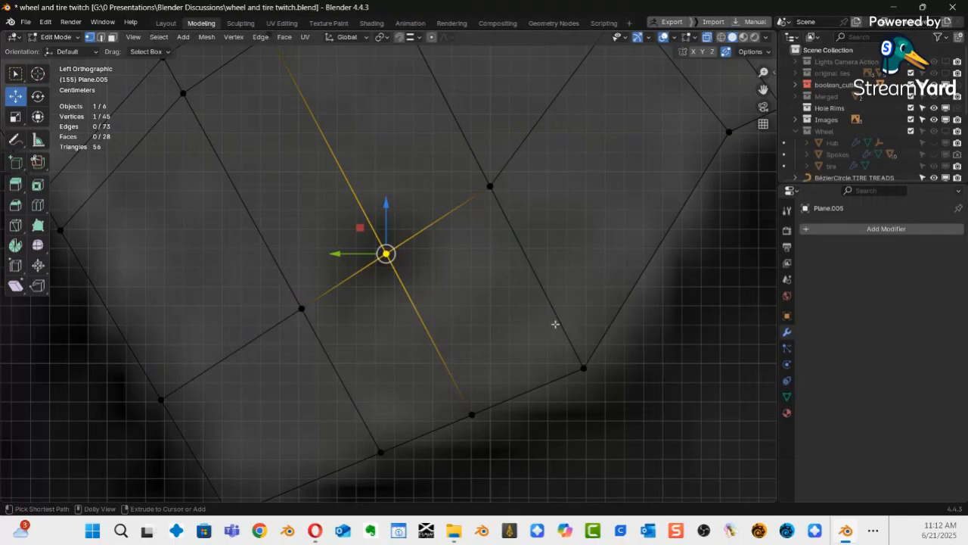
key(ctrl+shift+b)
scroll(587, 347, up, 3)
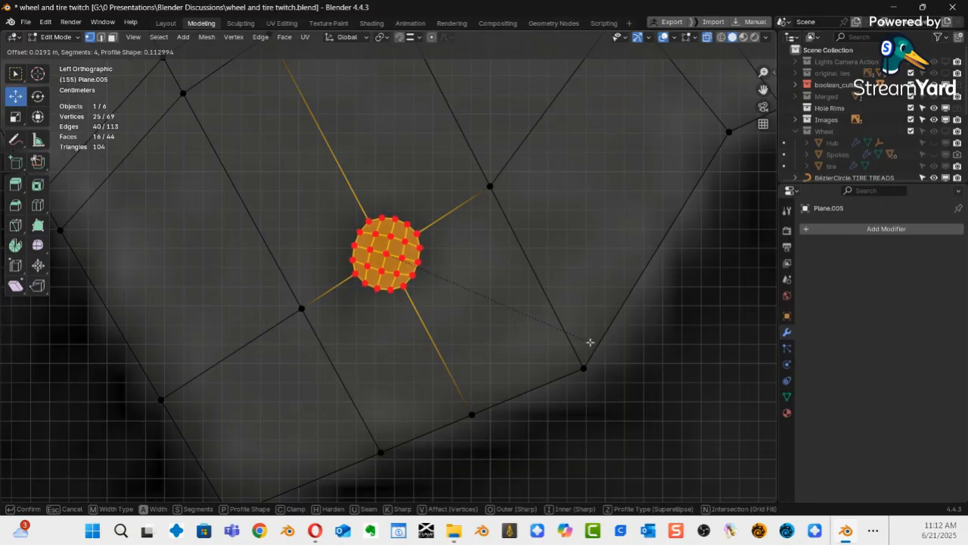
click(590, 342)
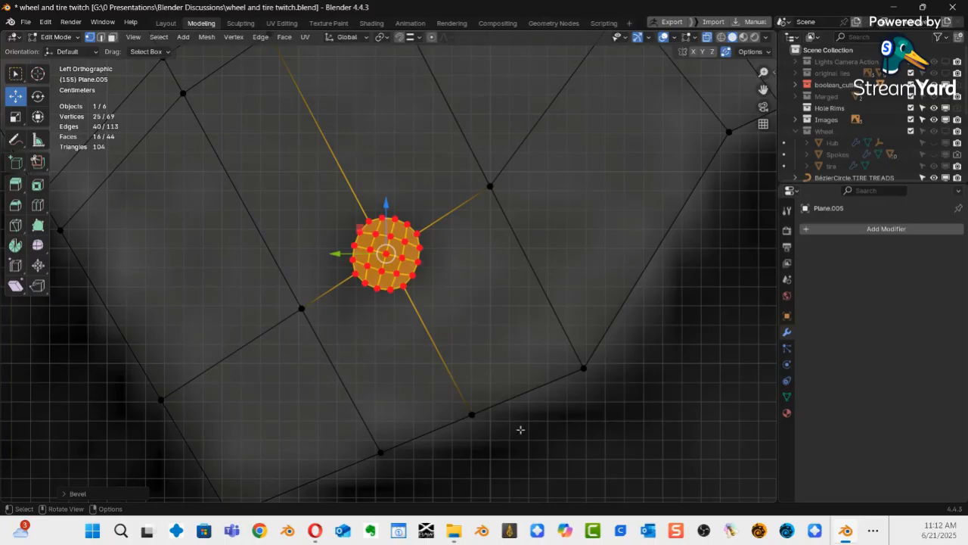
Delete the beveled faces at the reference hole to open it up.
key(3)
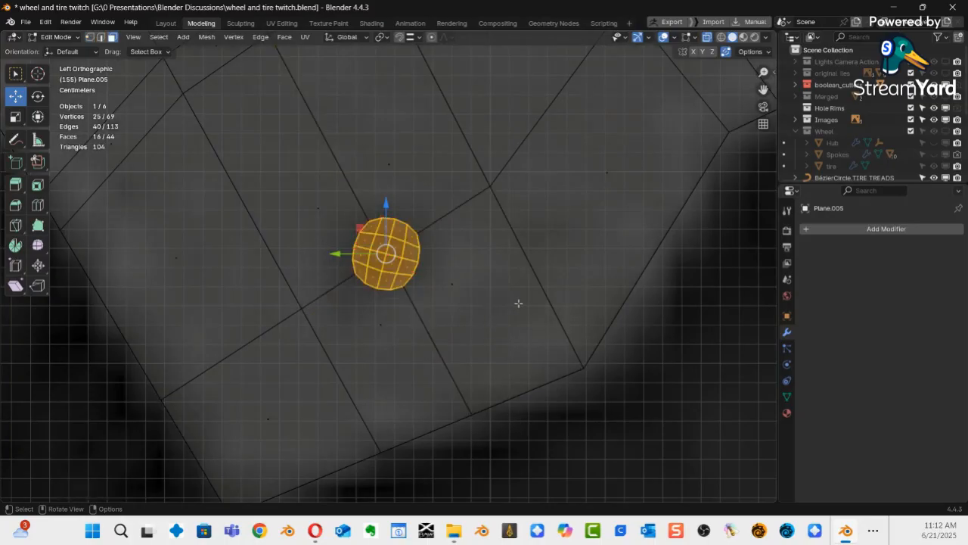
key(x)
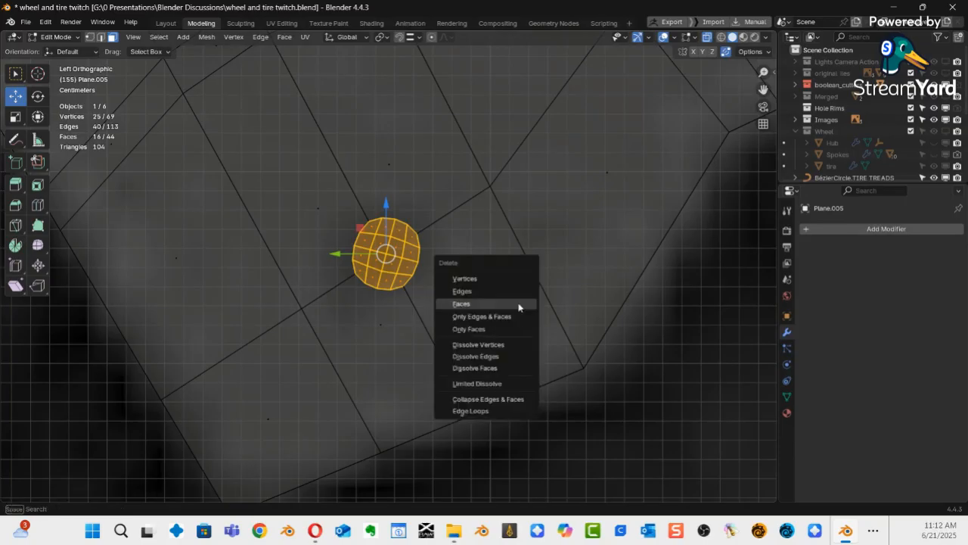
click(518, 304)
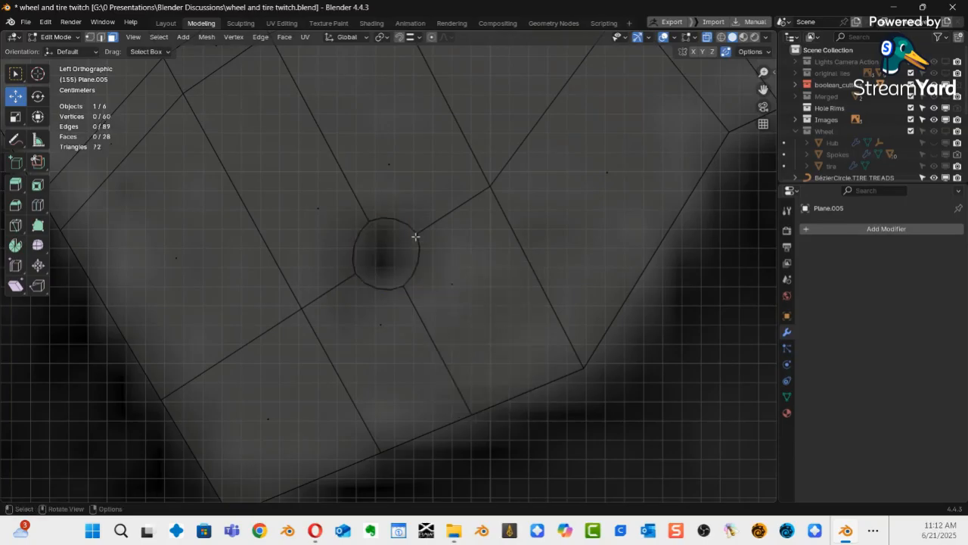
Select all boundary edges of the hole and round them with the LoopTools Circle operation.
key(1)
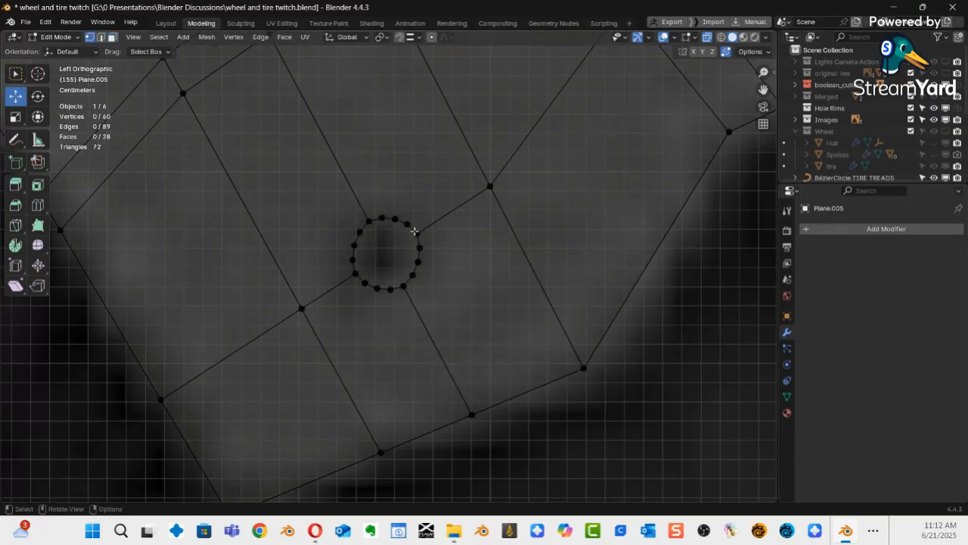
key(2)
alt+click(395, 218)
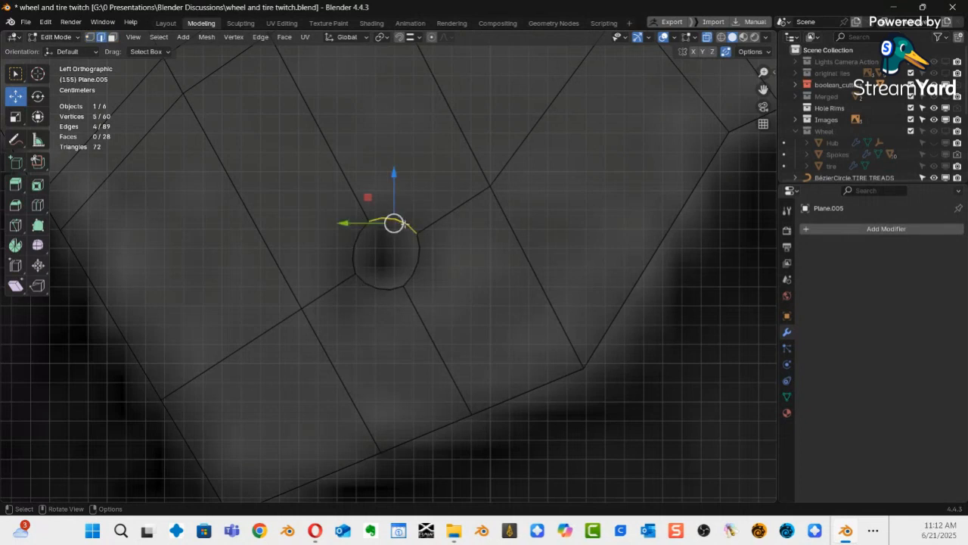
alt+shift+click(420, 240)
alt+shift+click(393, 288)
alt+shift+click(355, 240)
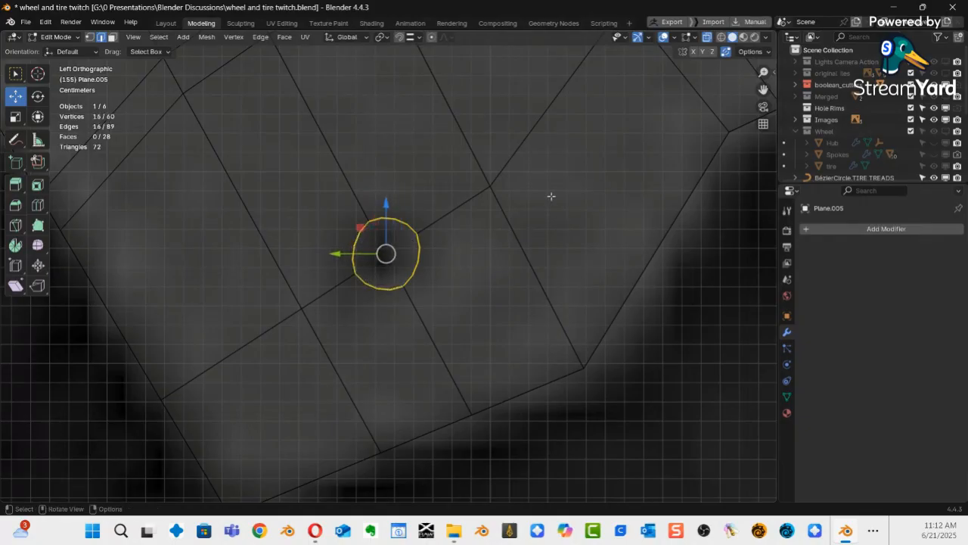
key(ctrl+e)
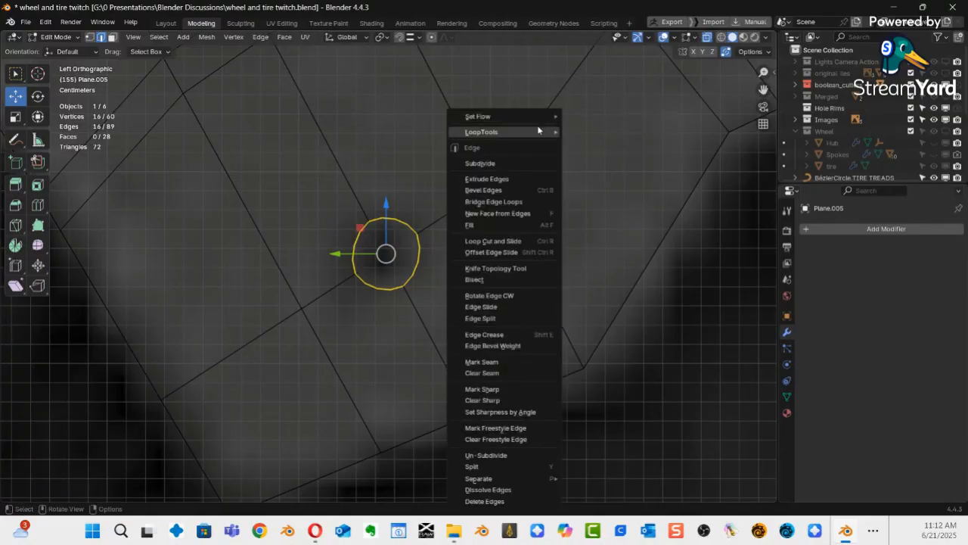
mouse_move(537, 132)
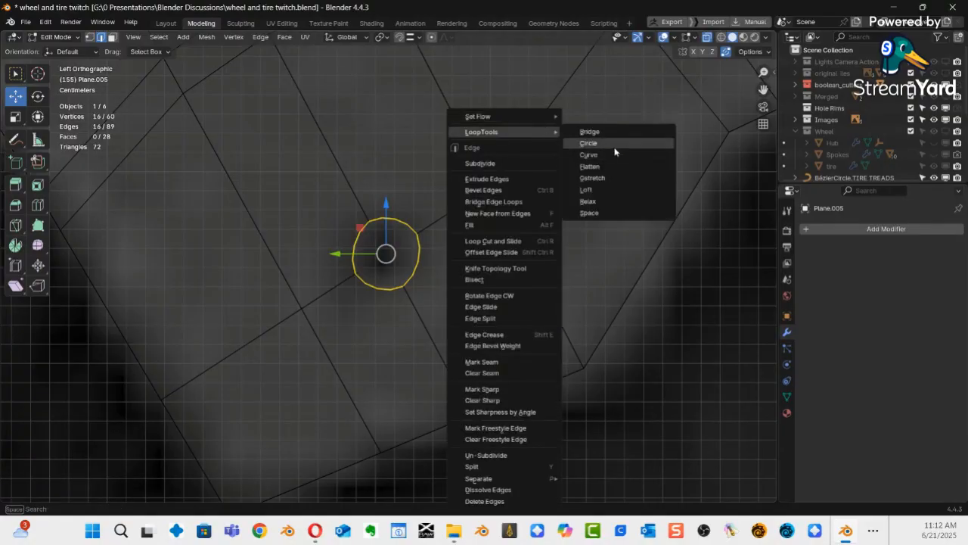
click(589, 143)
click(658, 338)
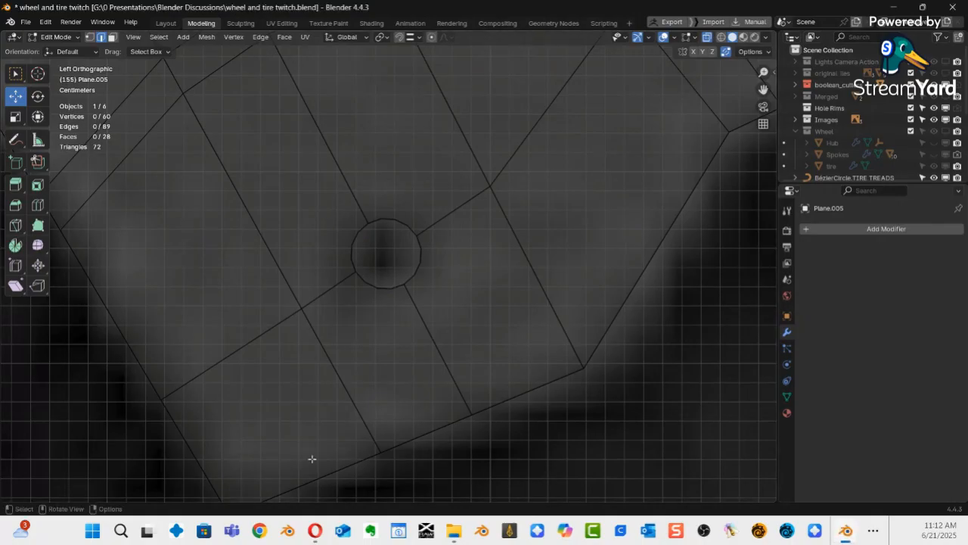
Switch the side block to Object Mode, turn off X-ray and view it from an angle beside the finished tread block.
scroll(489, 265, down, 8)
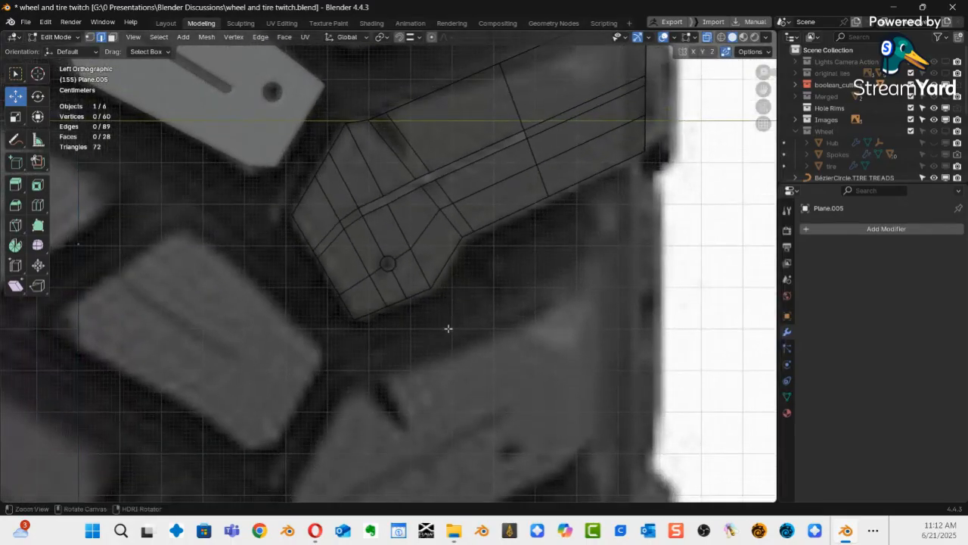
shift+middle_drag(484, 240, 417, 303)
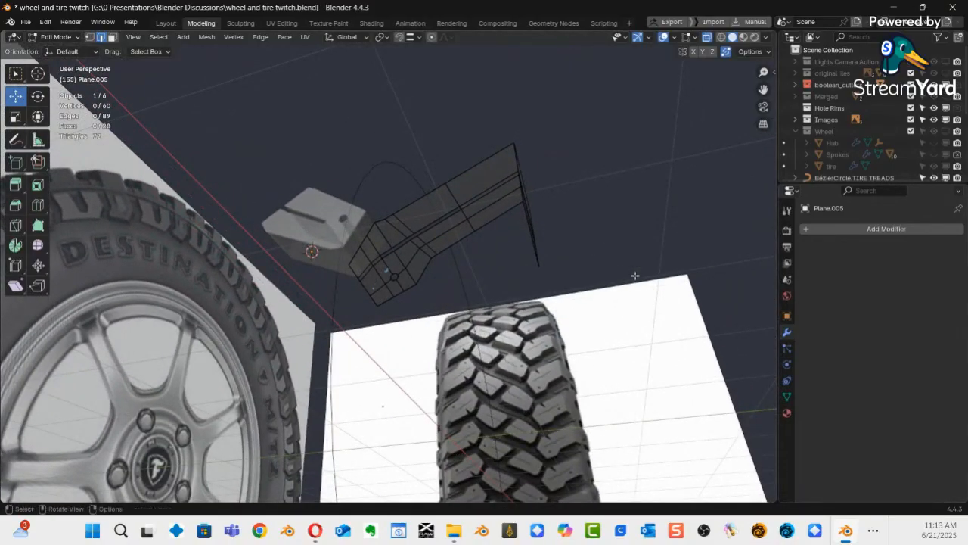
key(ctrl+Tab)
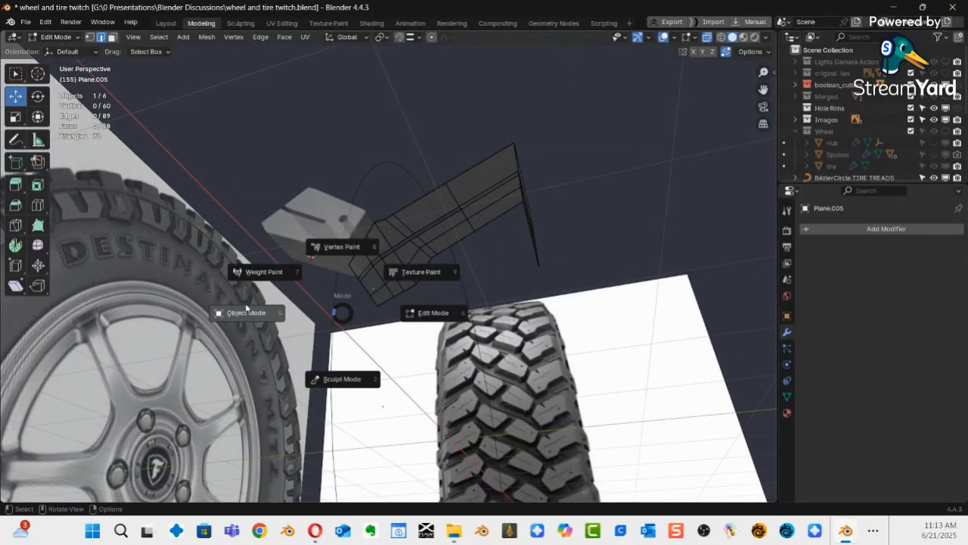
click(246, 314)
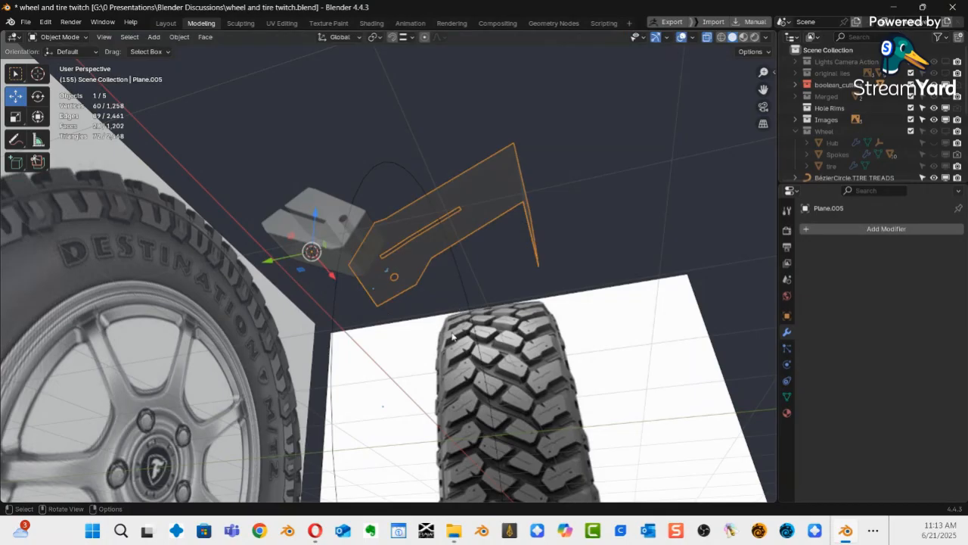
key(alt+z)
middle_drag(444, 287, 473, 235)
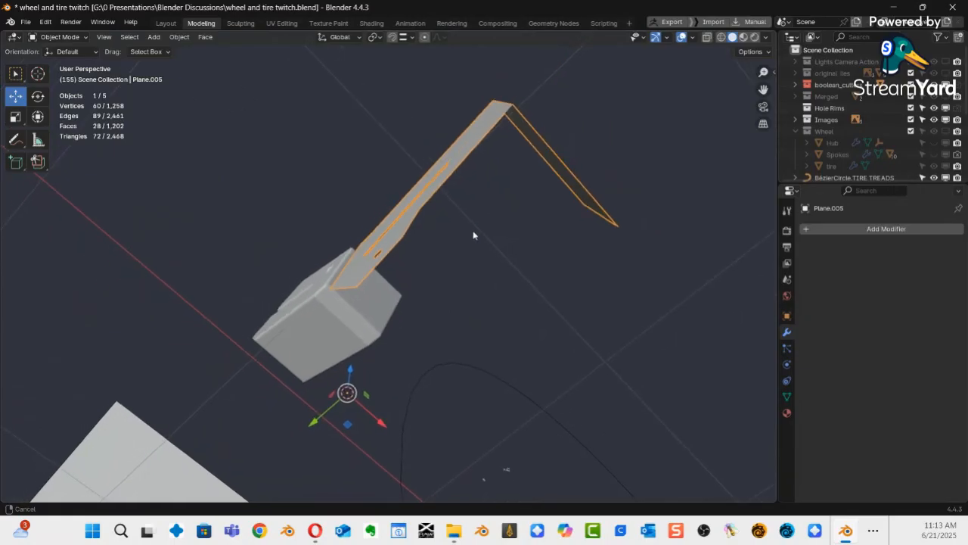
Add a Solidify modifier to the side block and set its thickness to -0.13 m.
click(877, 229)
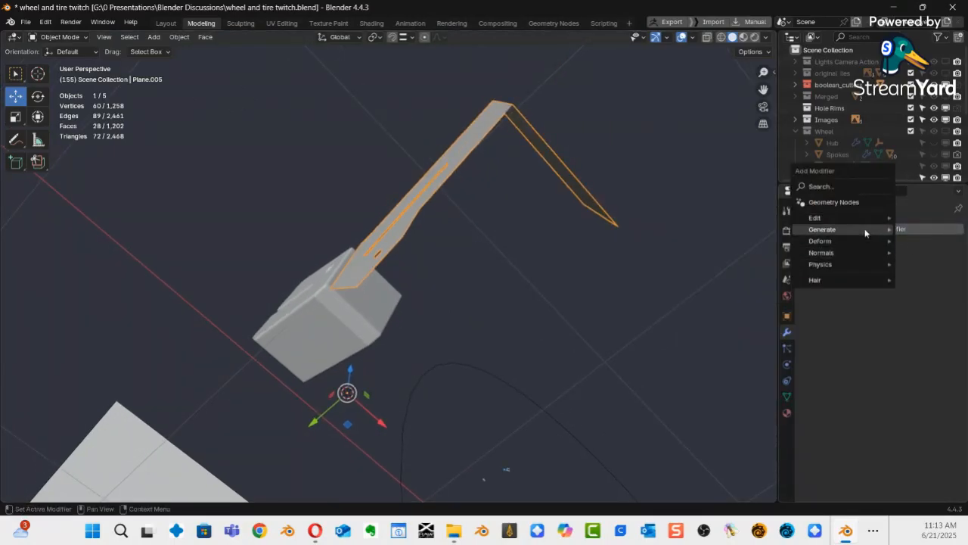
mouse_move(865, 232)
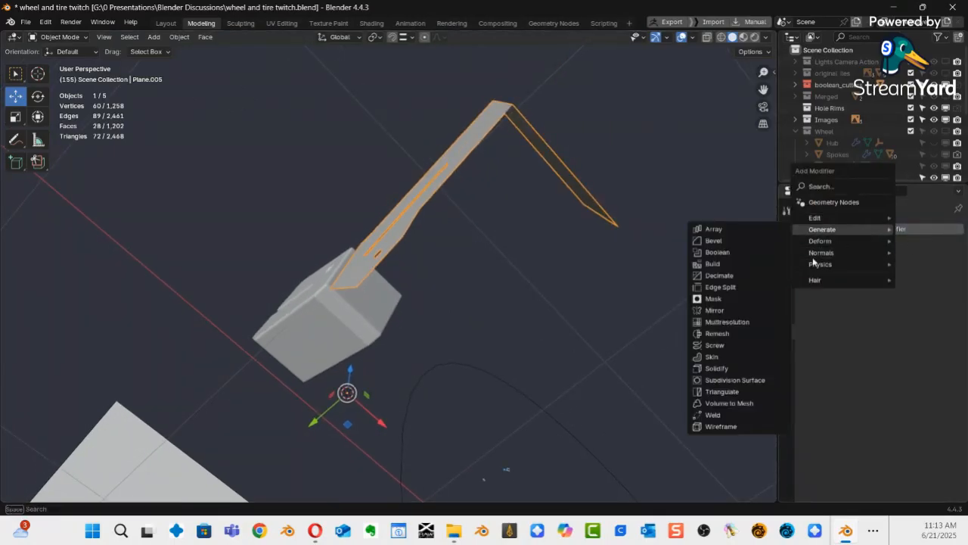
click(736, 369)
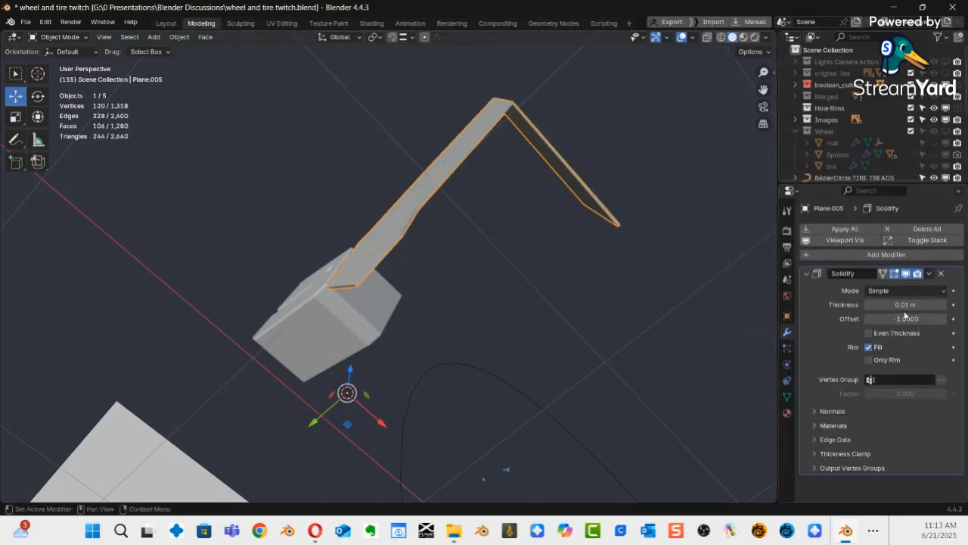
drag(910, 304, 125, 313)
middle_drag(721, 300, 628, 264)
middle_drag(741, 83, 770, 280)
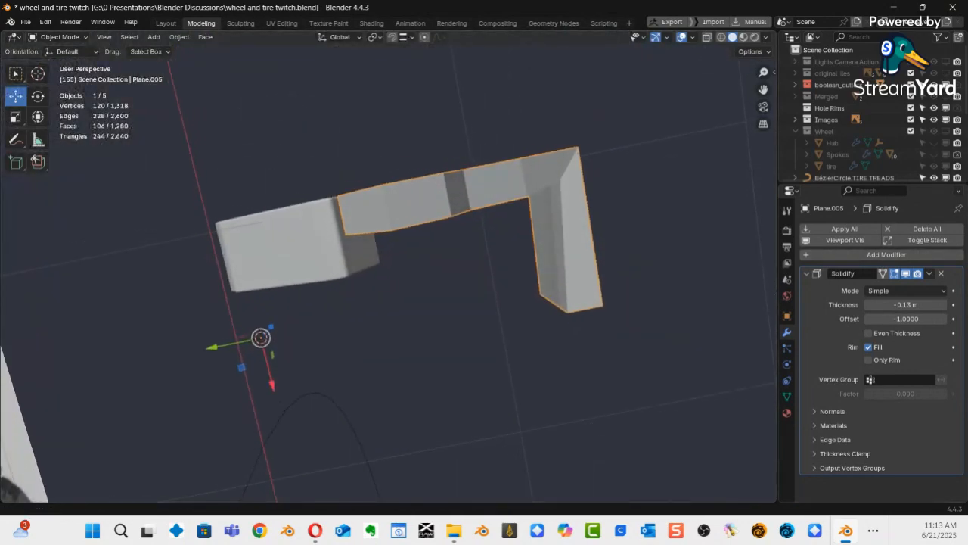
Unhide the Wheel collection and compare the side block's thickness with the tire surface.
click(946, 132)
middle_drag(605, 311, 442, 430)
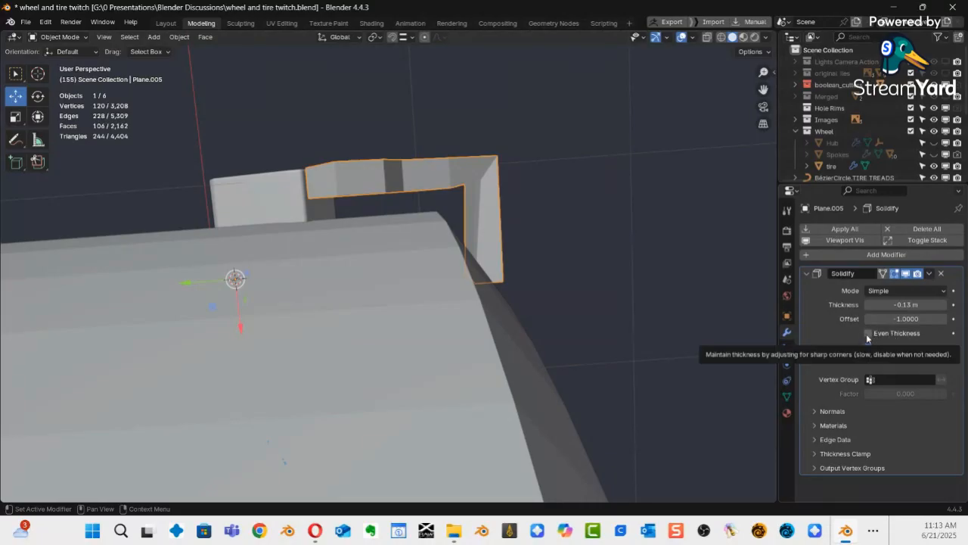
middle_drag(591, 342, 467, 267)
Set the side block's origin to its geometry.
click(374, 38)
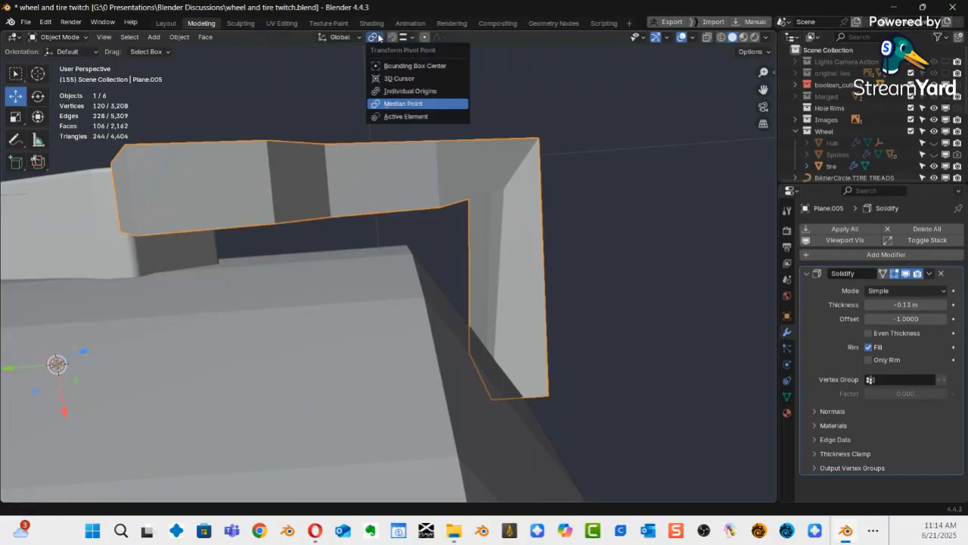
middle_drag(484, 182, 361, 310)
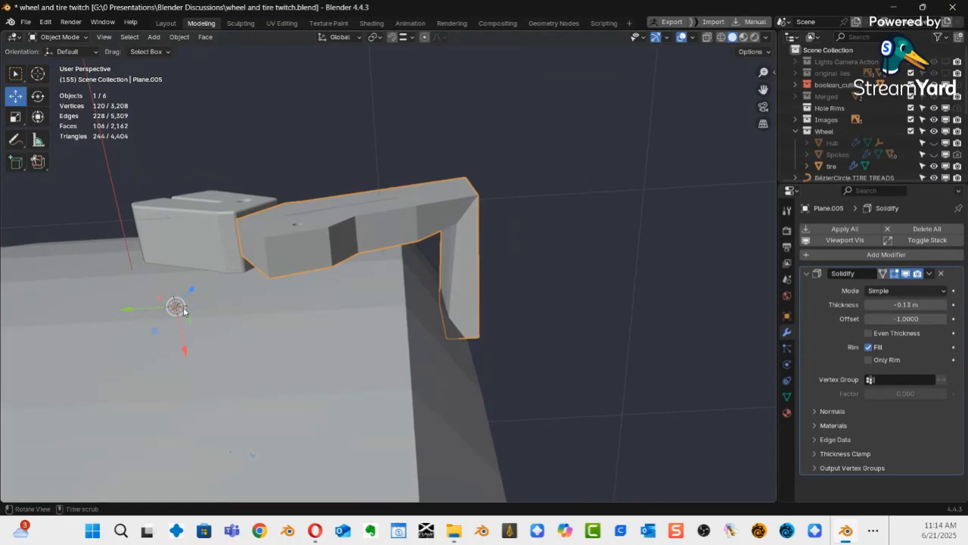
right_click(410, 226)
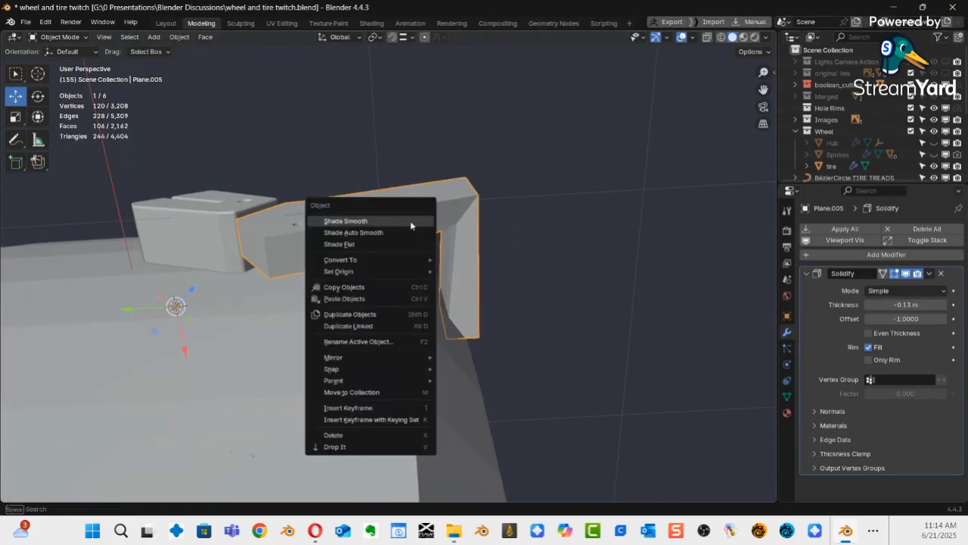
mouse_move(383, 277)
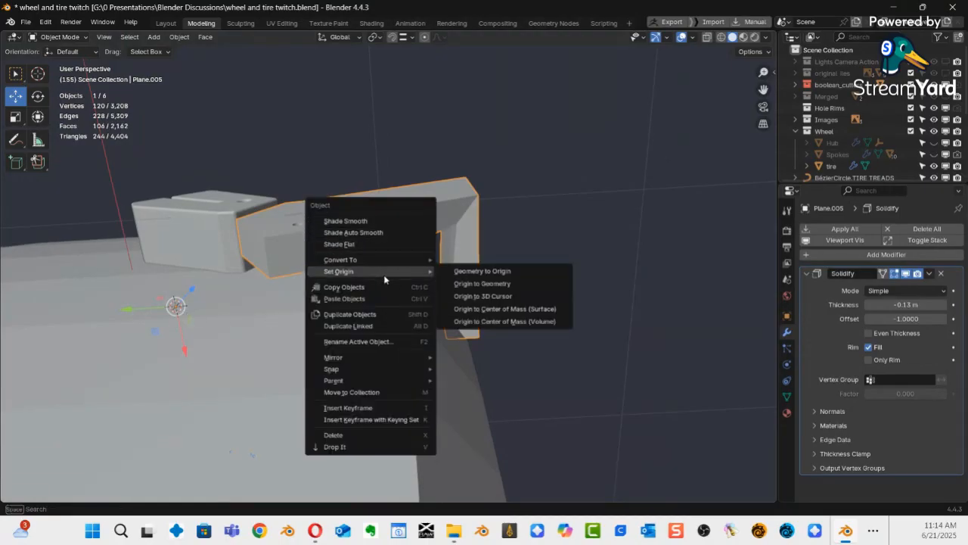
click(491, 290)
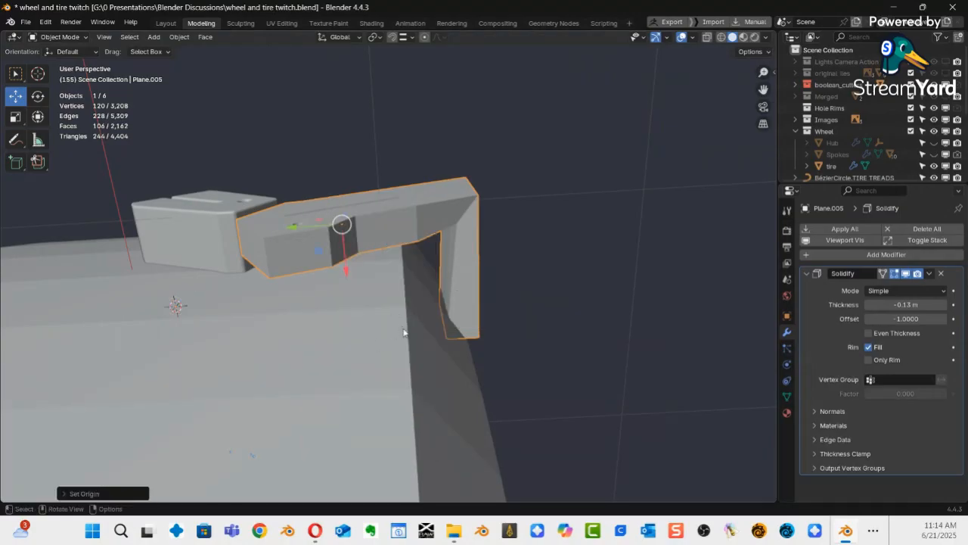
Enable Even Thickness in the Solidify modifier and set the thickness to -0.19 m.
middle_drag(413, 337, 471, 277)
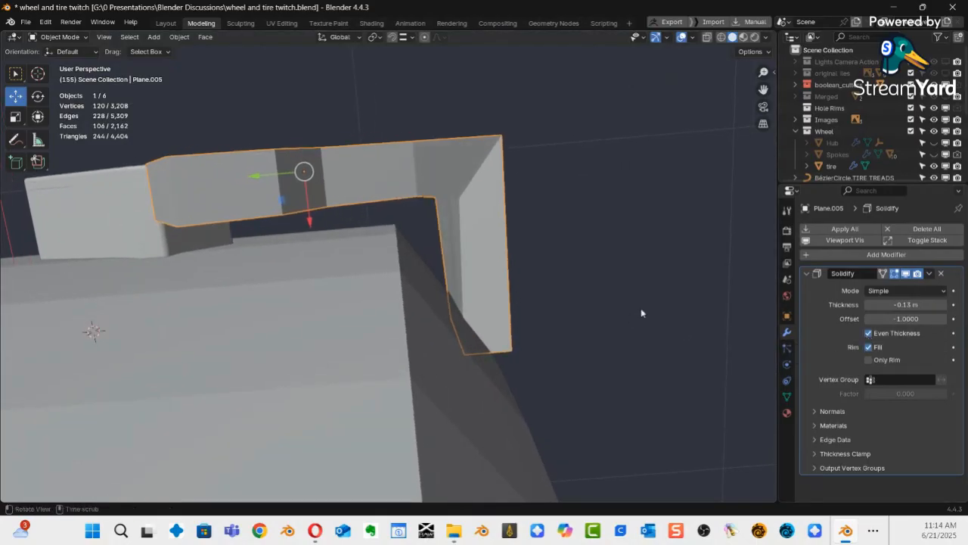
mouse_move(470, 269)
middle_down()
mouse_move(432, 274)
mouse_move(437, 257)
mouse_move(415, 273)
mouse_move(484, 268)
middle_up()
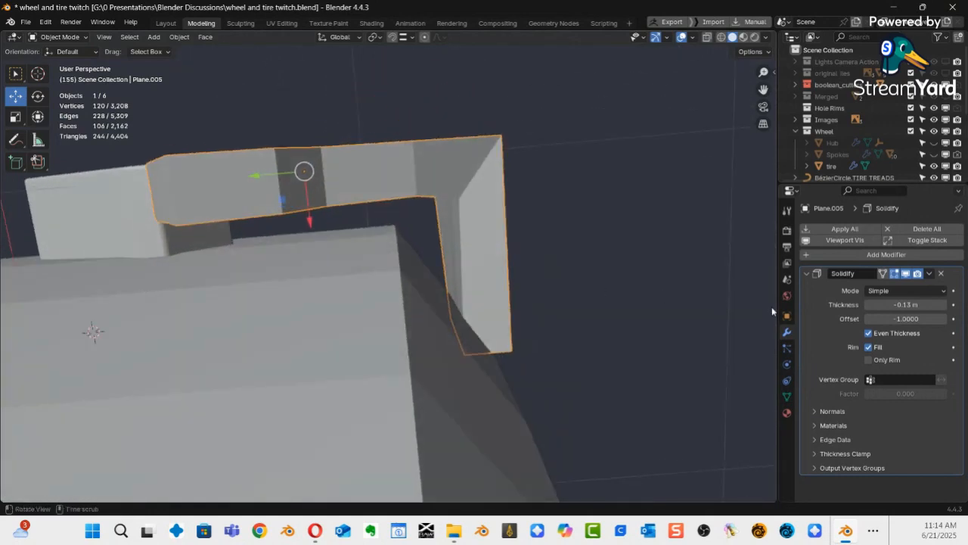
mouse_move(125, 307)
mouse_down()
mouse_move(111, 310)
mouse_move(124, 309)
mouse_move(113, 310)
mouse_move(121, 318)
mouse_up()
middle_drag(756, 327, 465, 373)
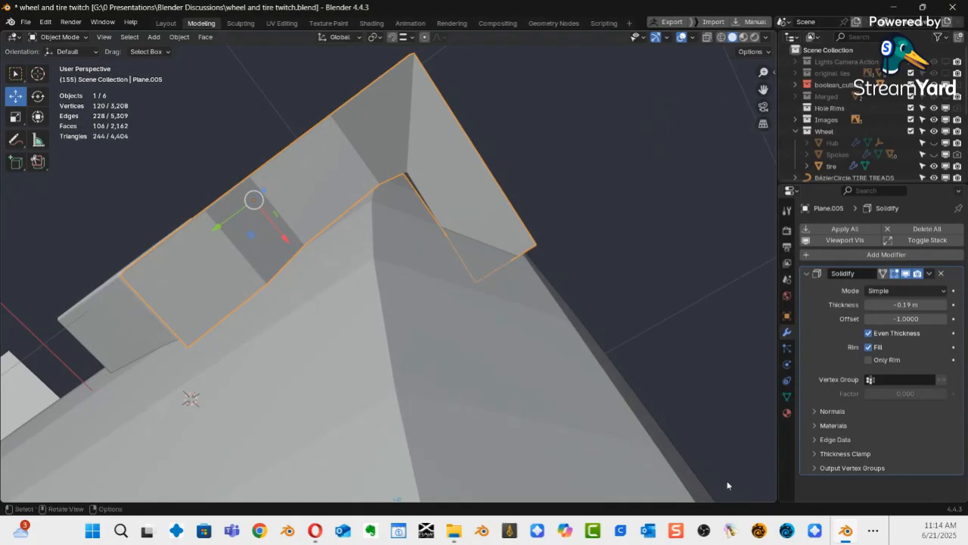
click(824, 439)
scroll(891, 432, down, 1)
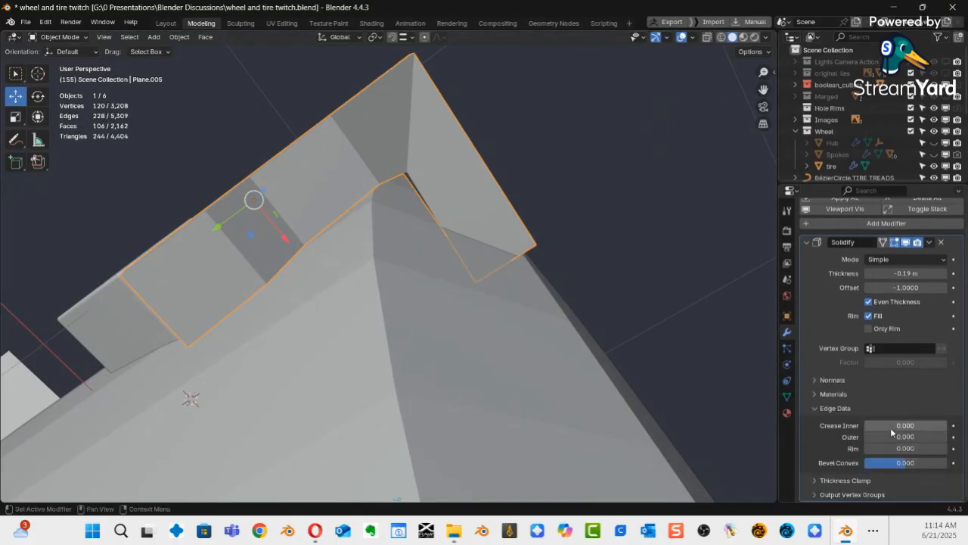
click(816, 409)
middle_drag(585, 288, 320, 362)
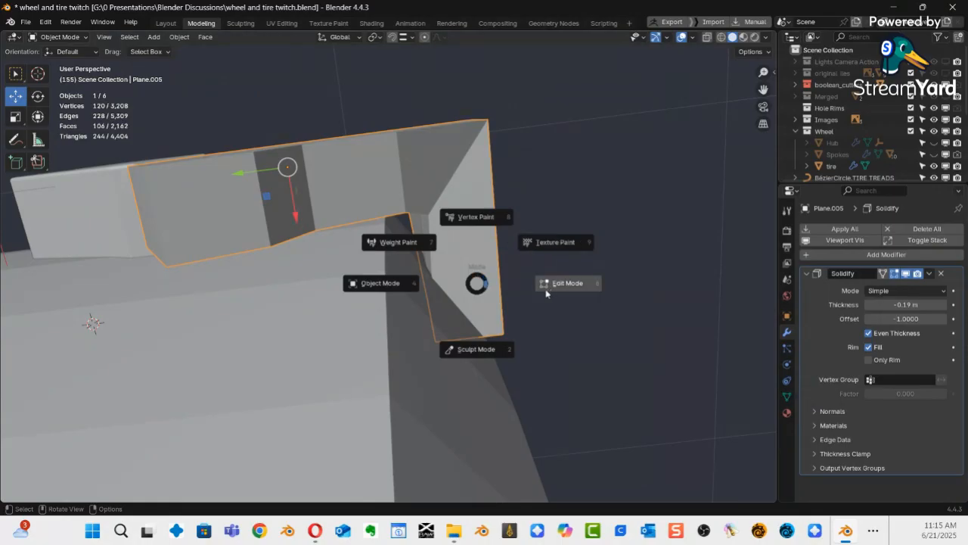
Examine the side block's bend edge and solidified underside in Edit Mode, ending back in Object Mode.
click(546, 293)
drag(584, 115, 401, 184)
middle_drag(400, 184, 499, 179)
shift+middle_drag(432, 216, 328, 321)
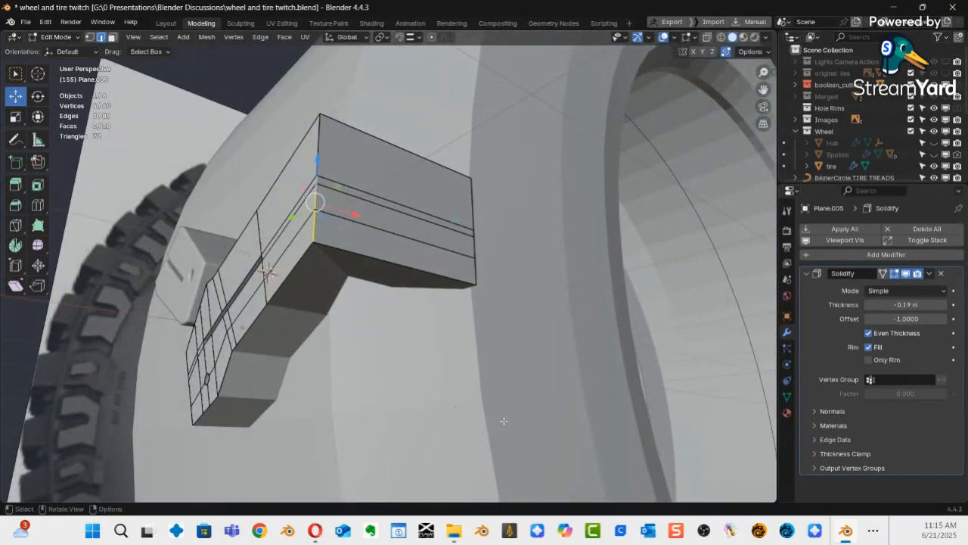
middle_drag(287, 319, 458, 242)
key(ctrl+Tab)
click(361, 255)
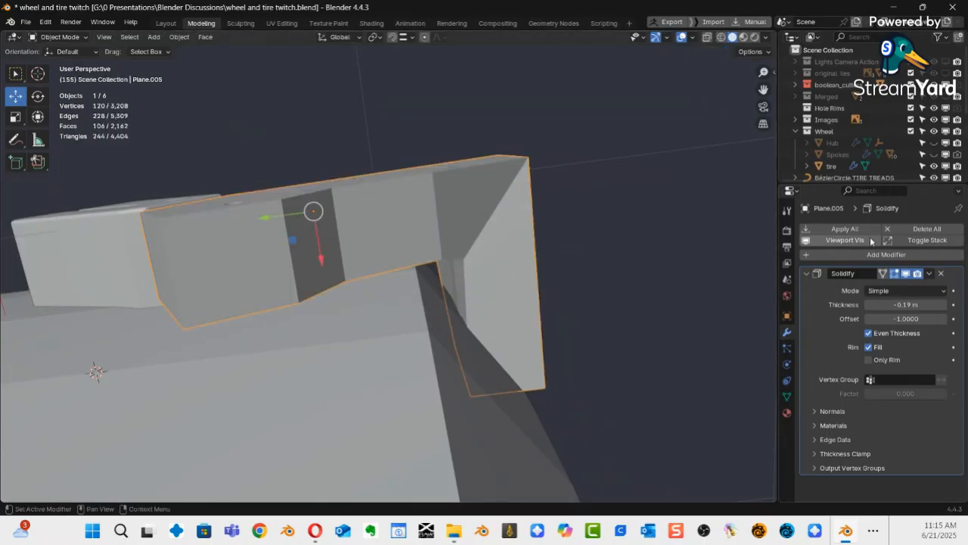
Apply the side block's Solidify modifier and switch the block to Edit Mode.
click(839, 230)
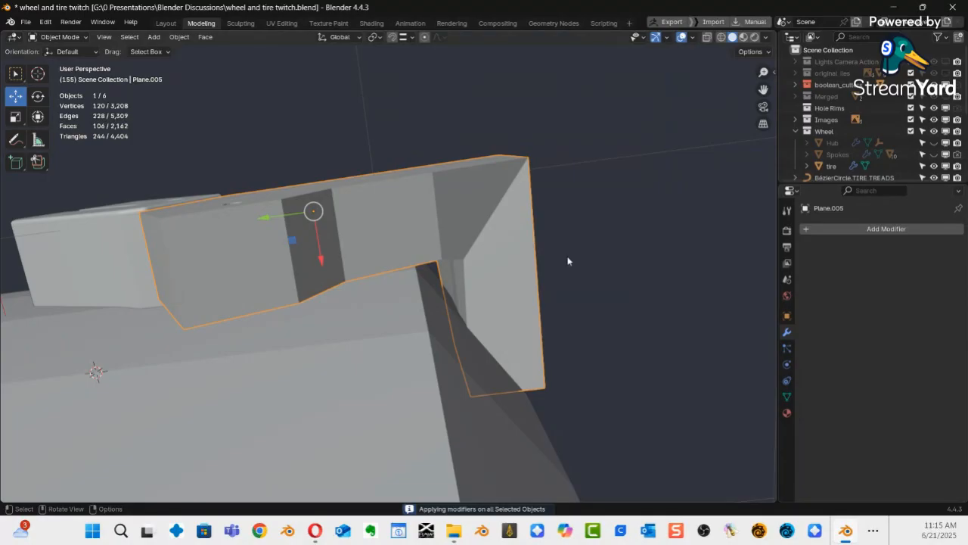
key(ctrl+Tab)
click(592, 276)
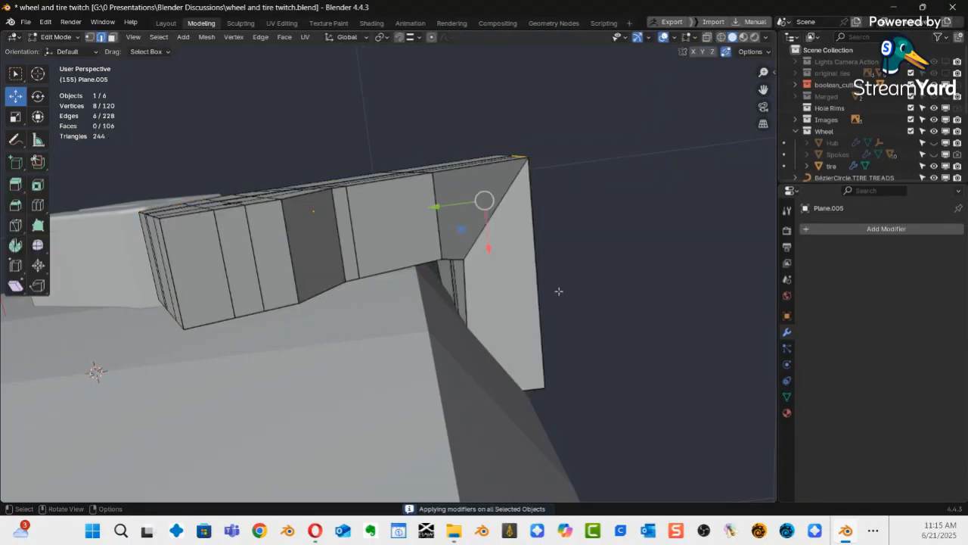
With X-ray on, select the faces on the underside of the side block's long arm and flatten them with LoopTools Flatten.
scroll(416, 315, up, 2)
drag(630, 195, 320, 301)
middle_drag(109, 437, 200, 396)
mouse_move(425, 330)
middle_down()
mouse_move(419, 307)
mouse_move(491, 319)
mouse_move(478, 399)
mouse_move(499, 397)
mouse_move(403, 357)
middle_up()
key(alt+z)
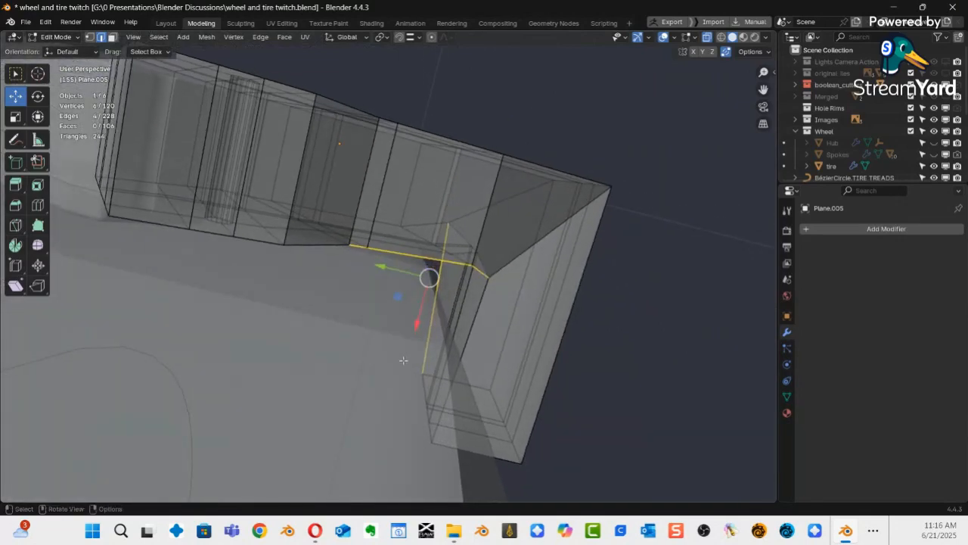
middle_drag(596, 344, 531, 329)
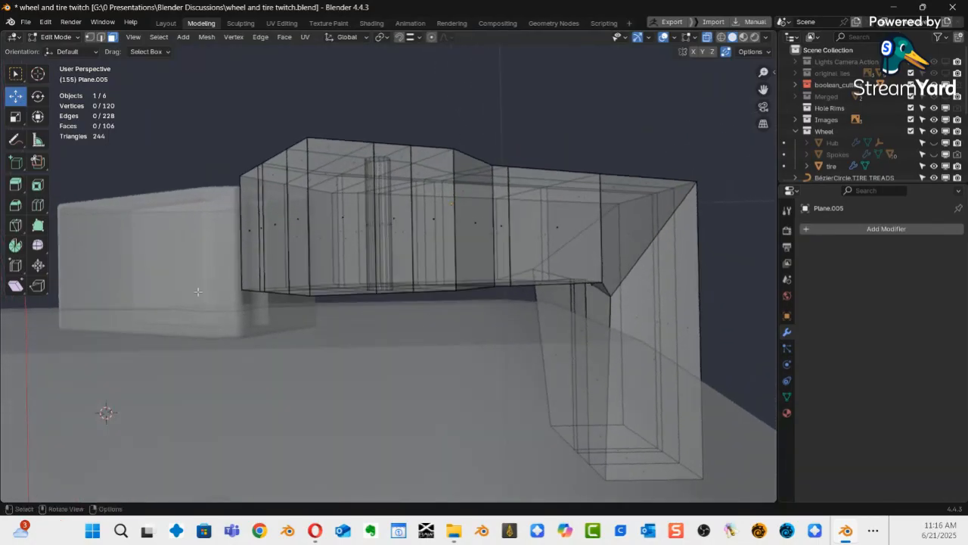
middle_drag(564, 347, 482, 402)
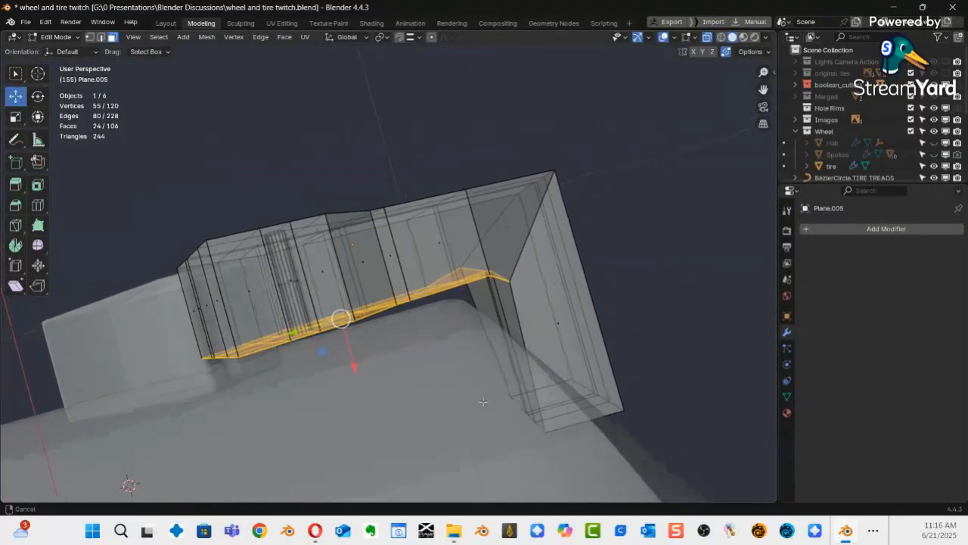
right_click(212, 155)
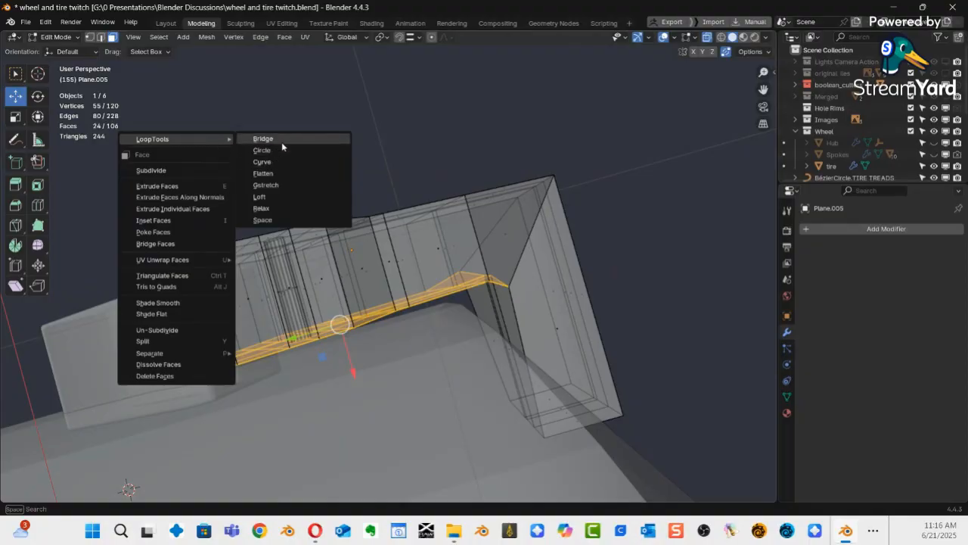
click(265, 173)
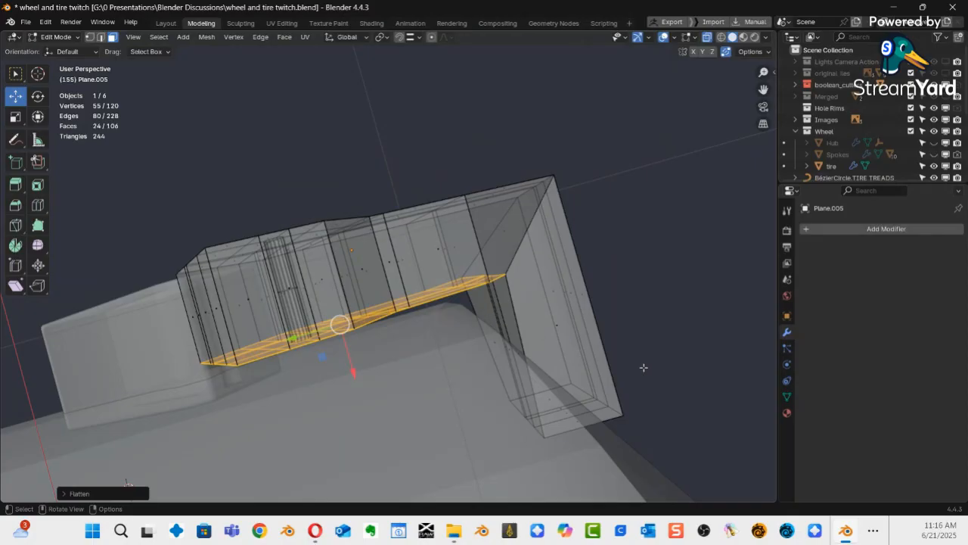
Move the flattened underside faces along the X axis toward the tire.
shift+middle_drag(621, 375, 564, 252)
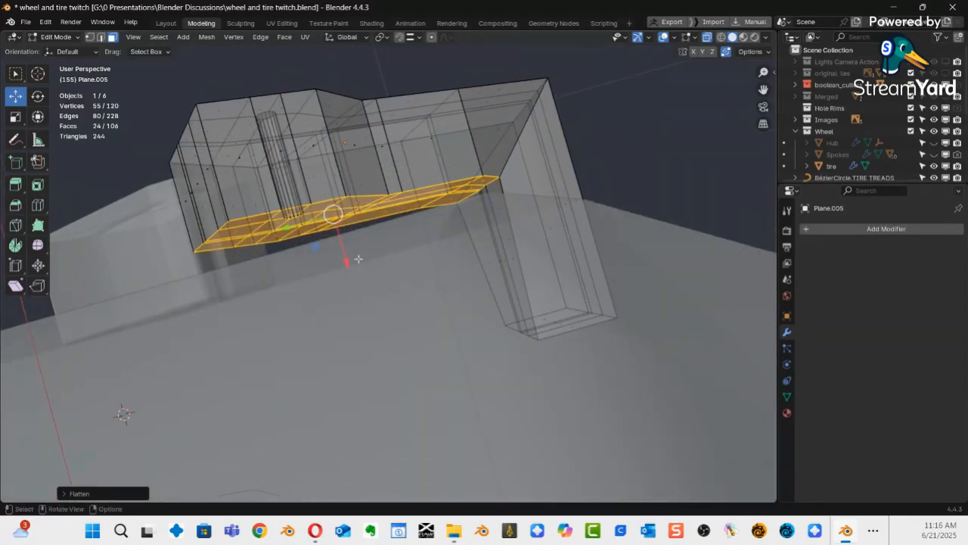
key(g)
key(x)
middle_drag(506, 250, 343, 335)
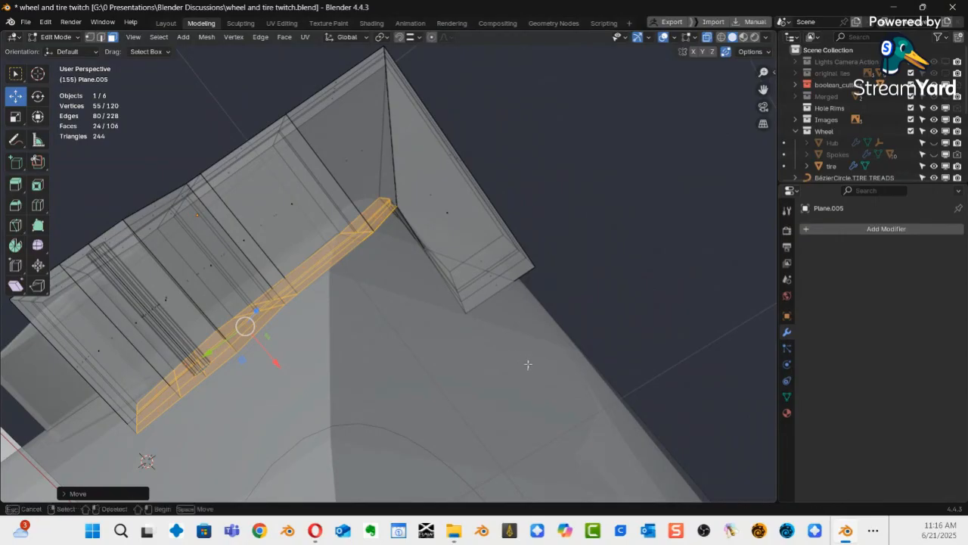
Select only the inner faces at the side block's bend and short leg, and move them along the Y axis.
drag(328, 190, 329, 190)
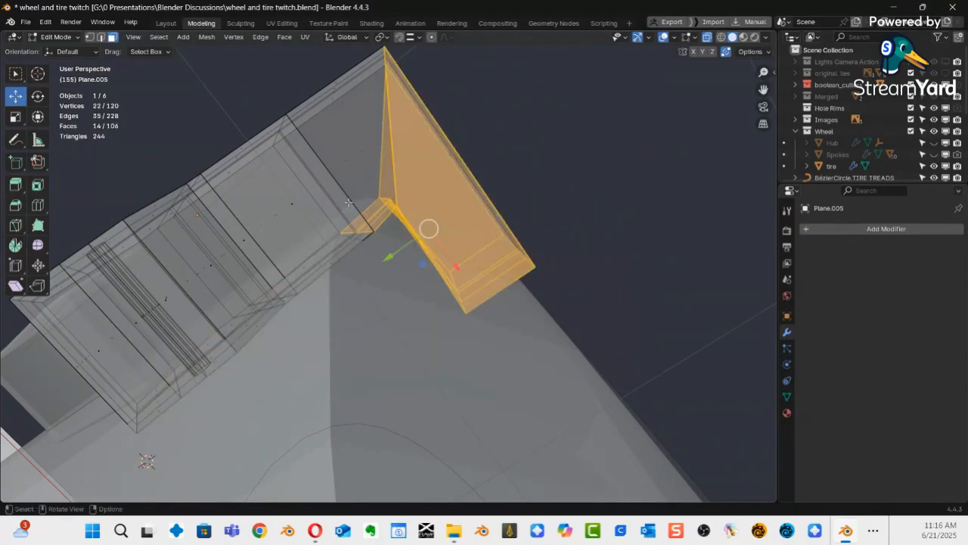
middle_drag(542, 261, 584, 256)
ctrl+drag(538, 422, 452, 49)
ctrl+drag(511, 145, 439, 66)
middle_drag(449, 358, 416, 259)
drag(378, 250, 350, 271)
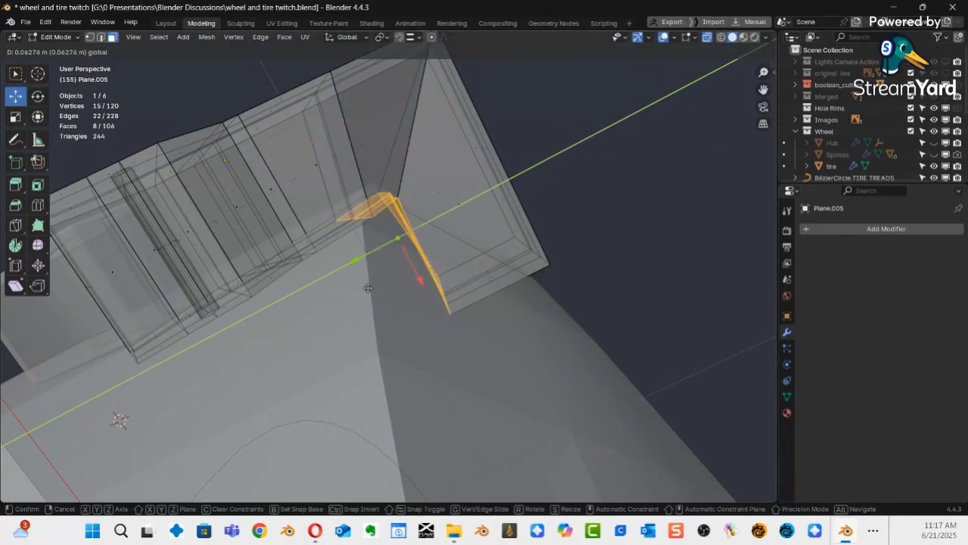
drag(397, 284, 397, 284)
In edge select mode, extend the selection with the edges beside the side block's bend.
ctrl+middle_drag(401, 285, 513, 340)
key(2)
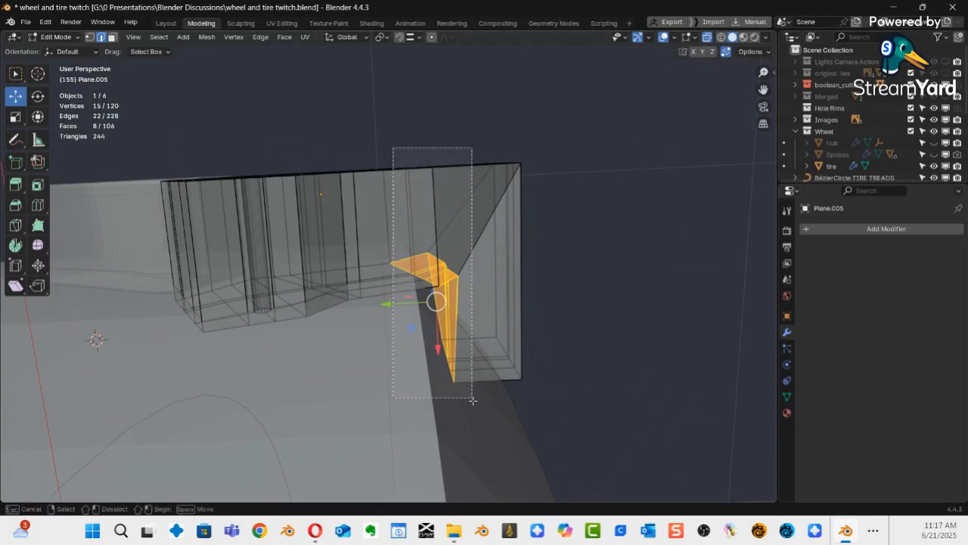
drag(471, 394, 472, 397)
middle_drag(585, 319, 541, 304)
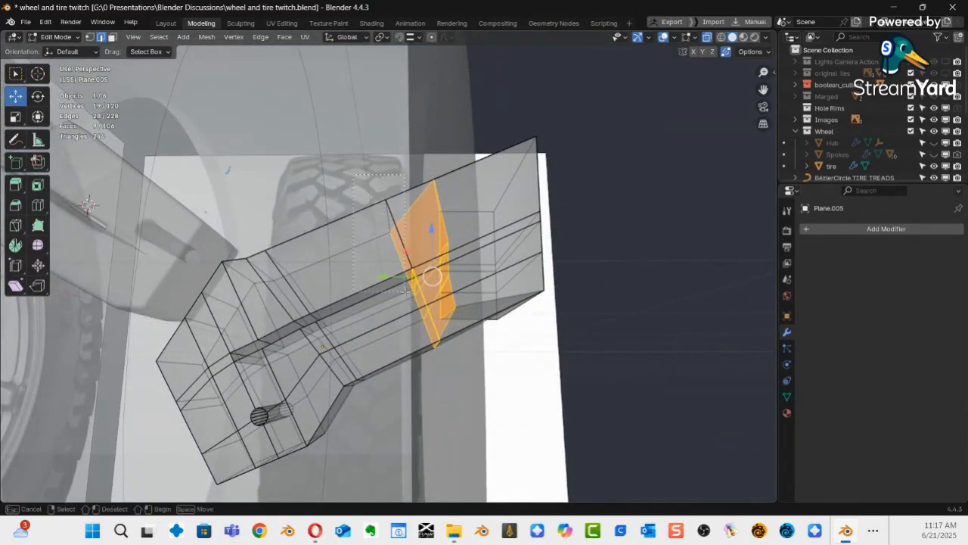
Examine the selected bend geometry in wireframe and X-ray shading, including from the top and front views.
key(shift+z)
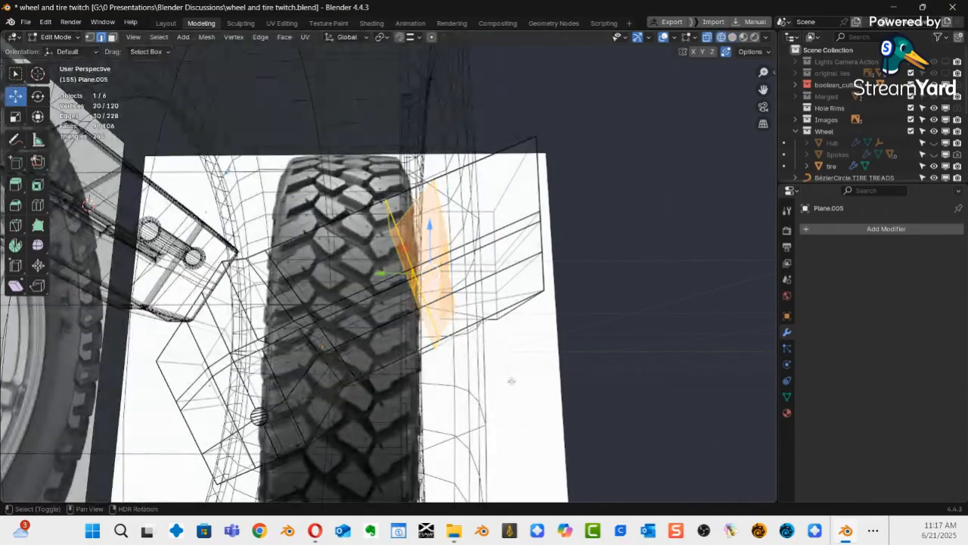
key(z)
click(575, 332)
middle_drag(463, 341, 444, 356)
middle_drag(454, 319, 452, 300)
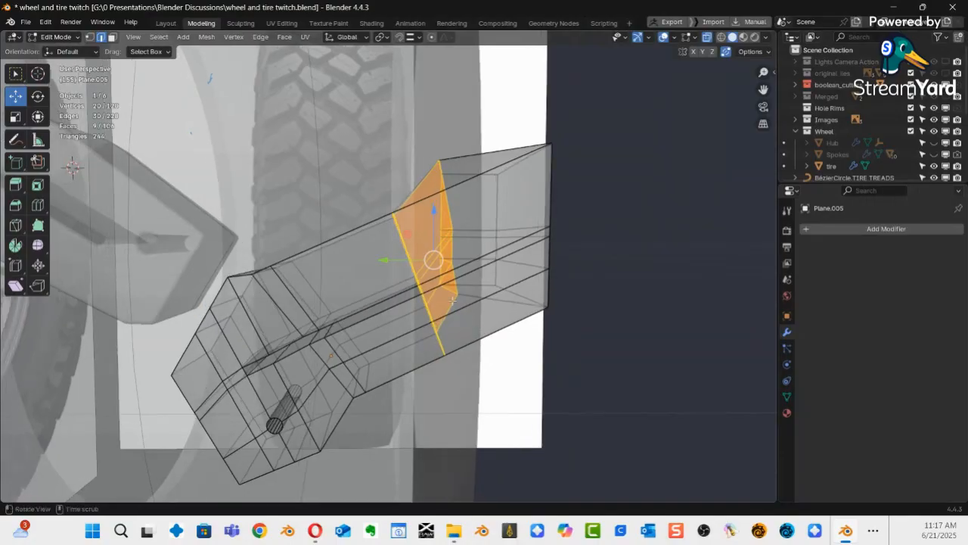
key(KP_7)
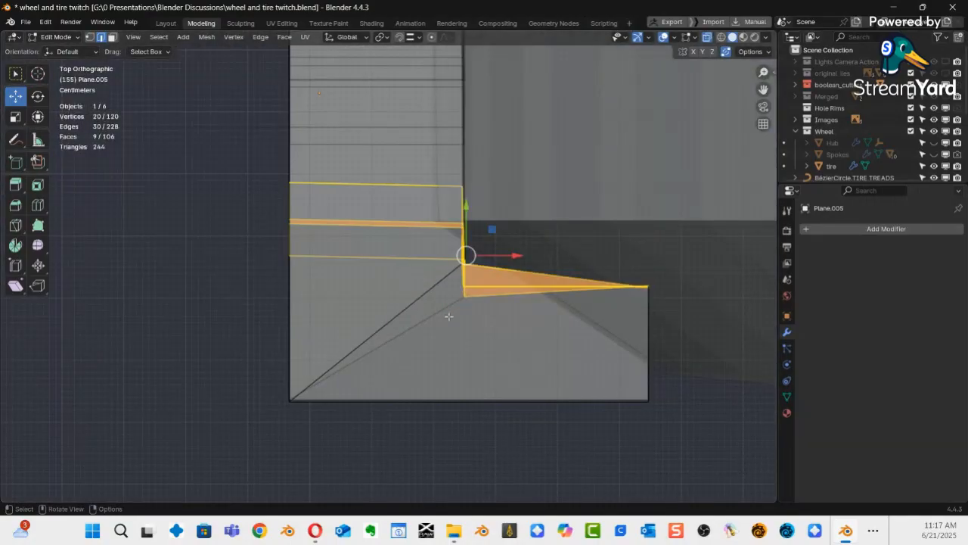
key(KP_1)
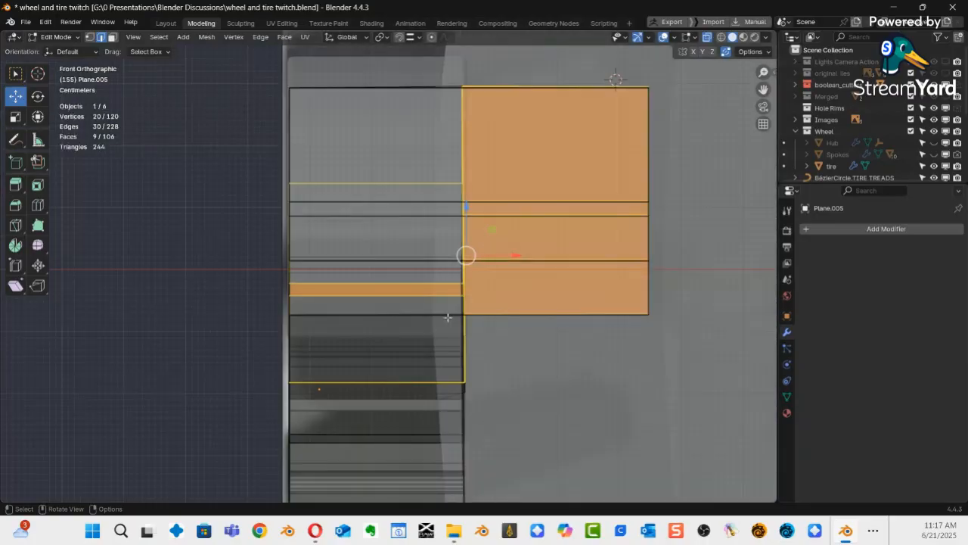
middle_drag(489, 327, 430, 443)
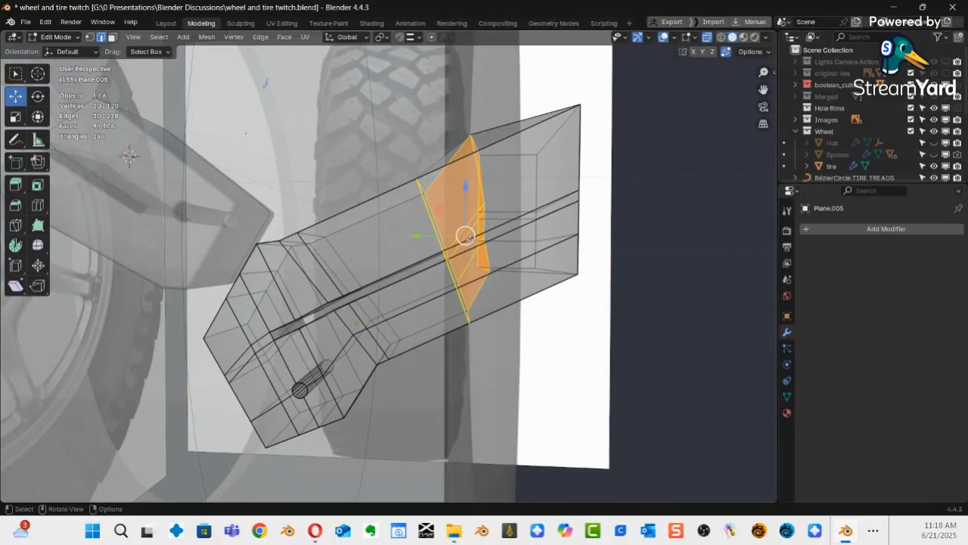
Move the selected bend faces and edges along the side block toward its slotted end.
drag(465, 236, 459, 242)
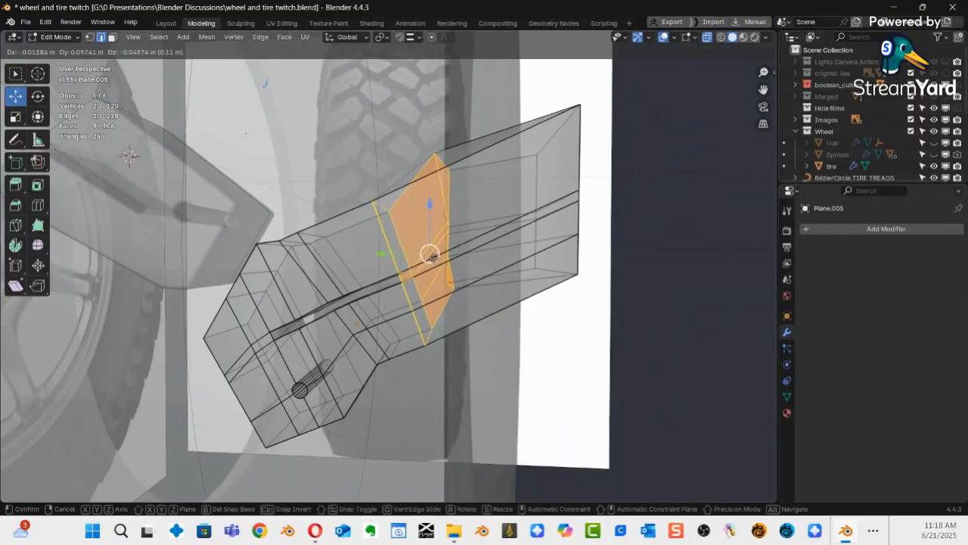
click(435, 251)
middle_drag(435, 252, 383, 22)
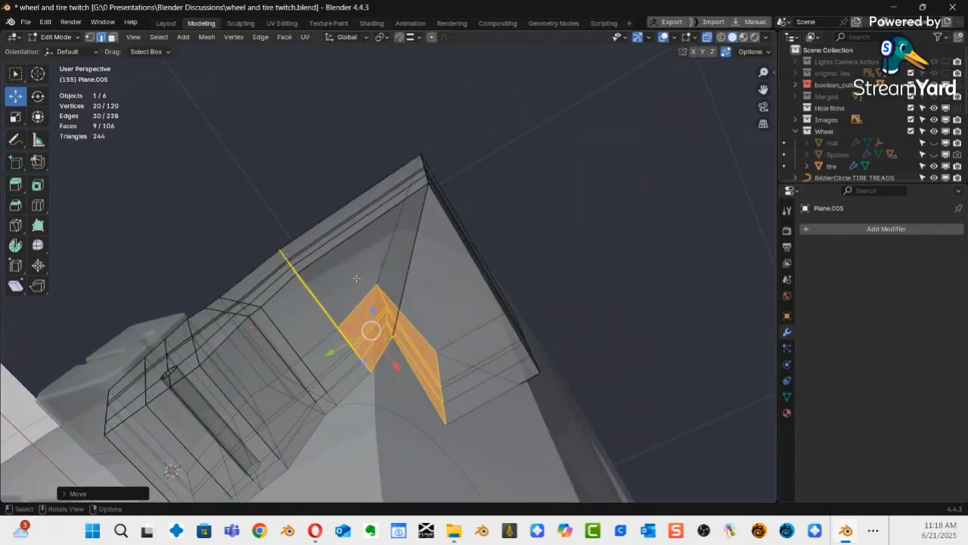
Select only the edges at the side block's inner corner and move them along the Y axis.
drag(407, 343, 408, 344)
middle_drag(408, 344, 355, 297)
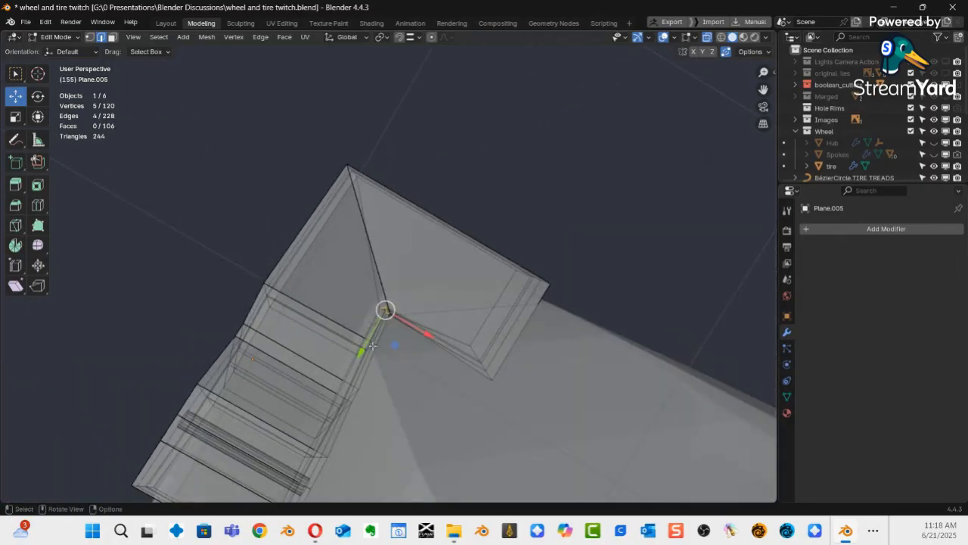
drag(361, 350, 435, 371)
middle_drag(435, 370, 433, 389)
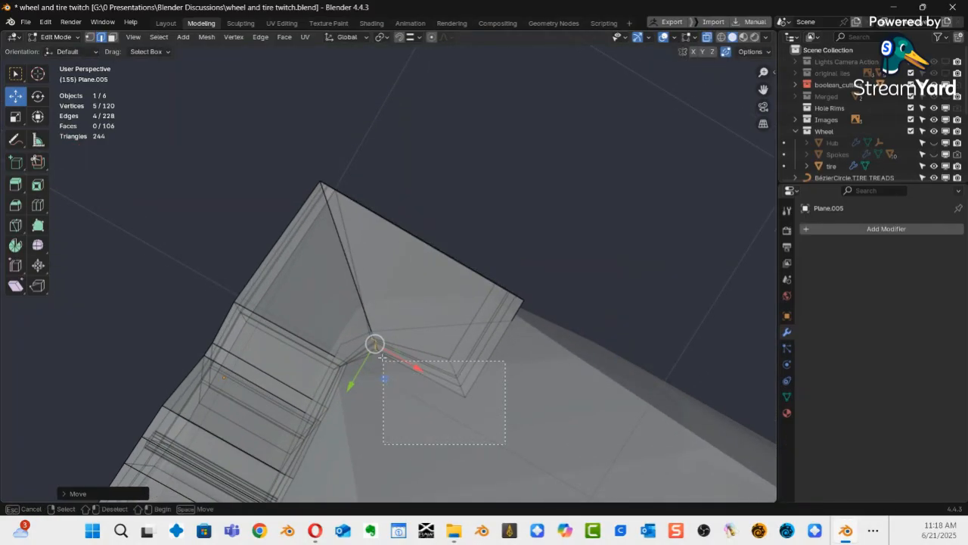
Box-select the inner faces of the side block's short leg and reposition them against the tire.
drag(363, 312, 373, 332)
drag(391, 402, 393, 423)
middle_drag(393, 424, 398, 399)
drag(386, 416, 408, 407)
middle_drag(409, 407, 622, 430)
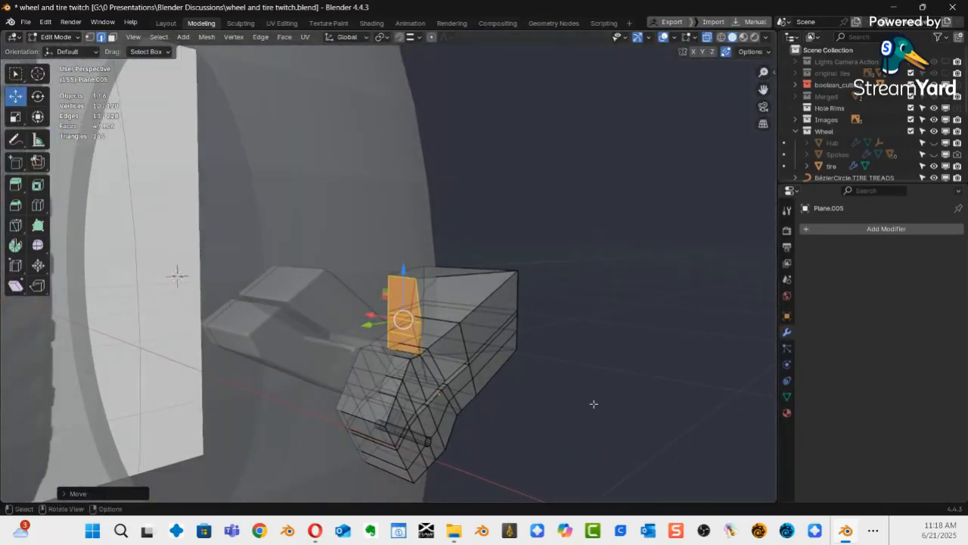
In face select mode, flatten the short leg's selected inner faces with LoopTools Flatten.
middle_drag(588, 368, 469, 240)
right_click(526, 175)
mouse_move(537, 169)
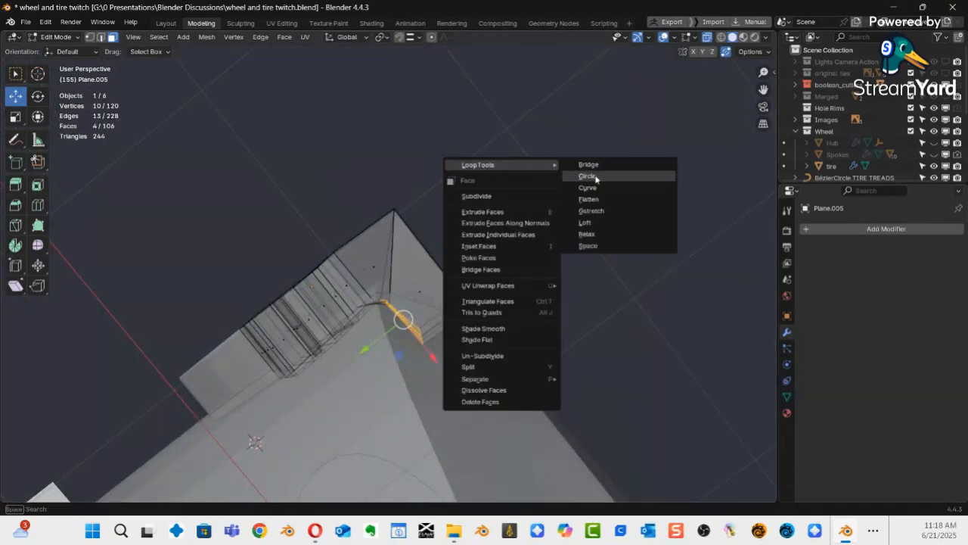
click(589, 199)
Adjust the position of the short leg's flattened inner faces to fit the tire's shoulder.
middle_drag(549, 302, 532, 403)
drag(406, 270, 406, 290)
middle_drag(406, 291, 437, 385)
drag(404, 288, 409, 293)
middle_drag(408, 293, 452, 334)
Turn off X-ray shading and return the side block to Object Mode.
key(alt+z)
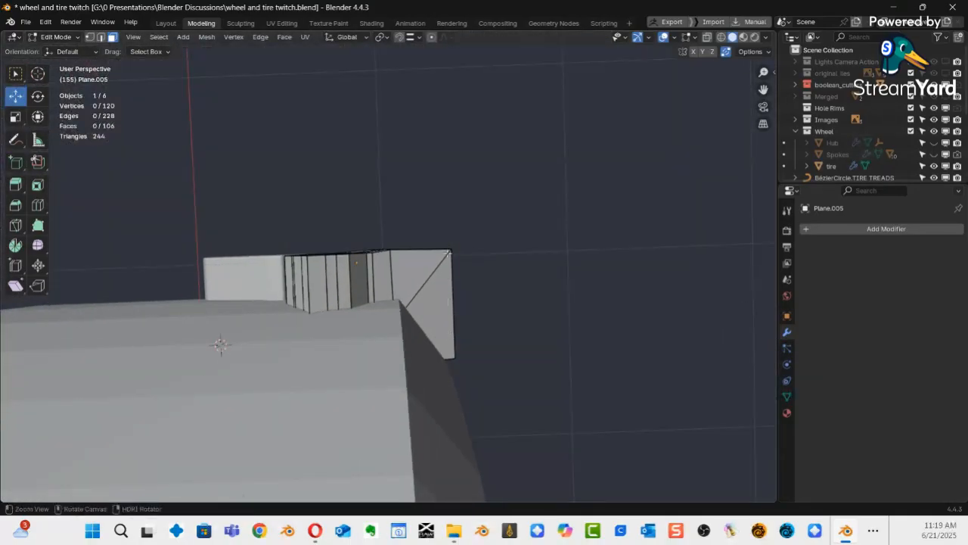
middle_drag(409, 291, 342, 328)
key(ctrl+Tab)
click(336, 318)
middle_drag(466, 293, 509, 234)
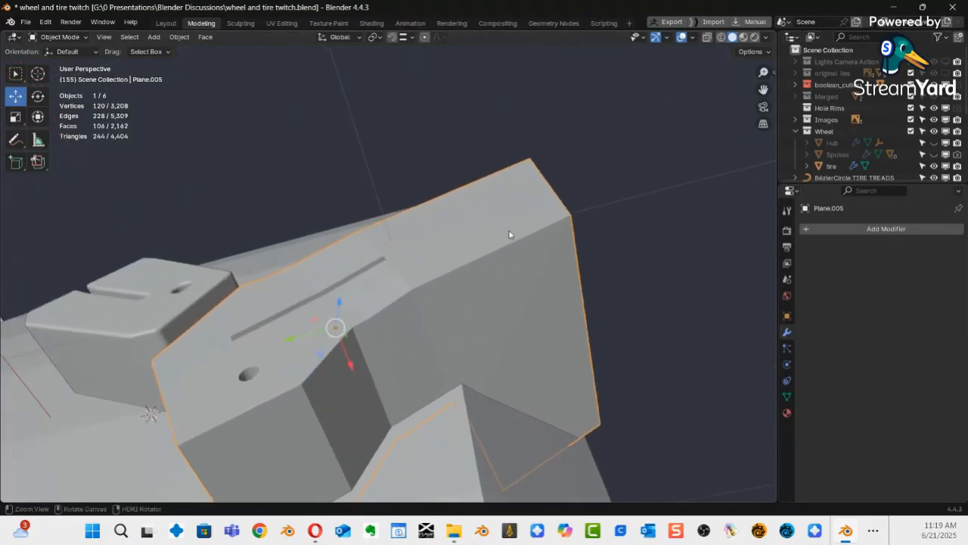
Add a Bevel modifier to the side block with 6 segments, keeping the 0.1 m amount.
click(877, 228)
mouse_move(869, 232)
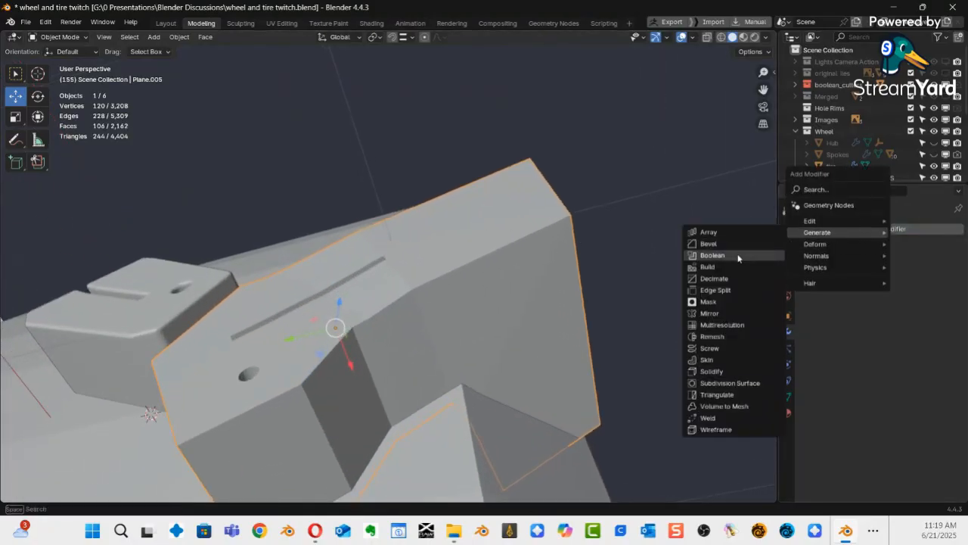
click(735, 245)
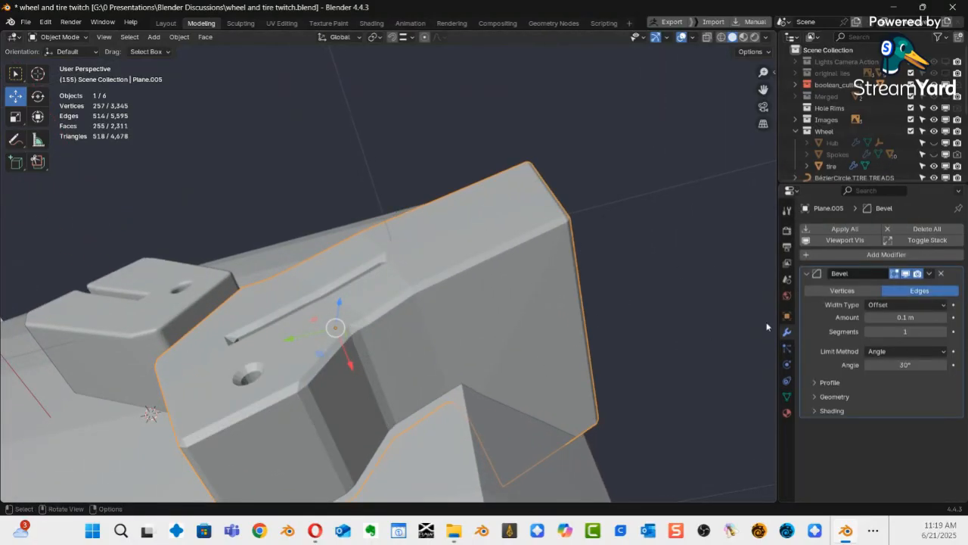
click(944, 331)
click(944, 331)
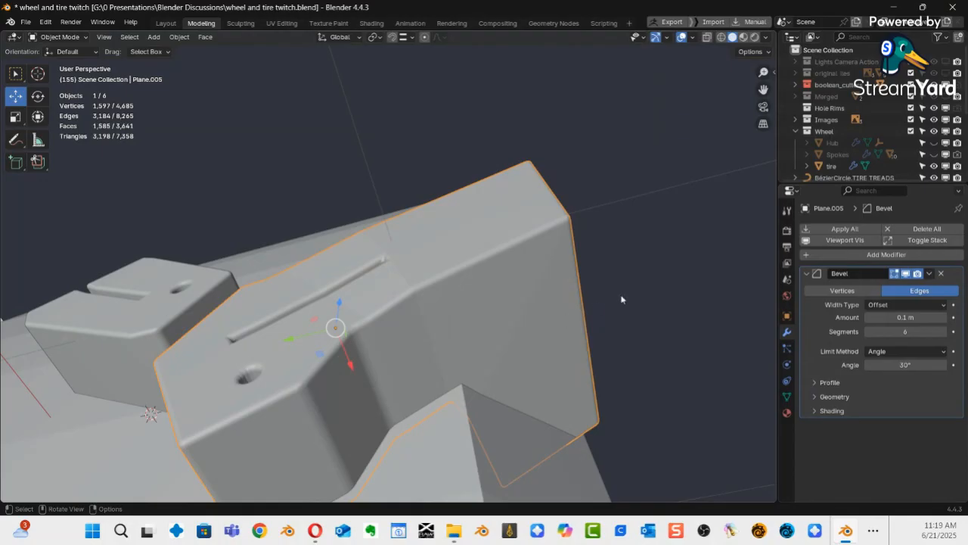
middle_drag(593, 269, 497, 394)
middle_drag(445, 379, 284, 348)
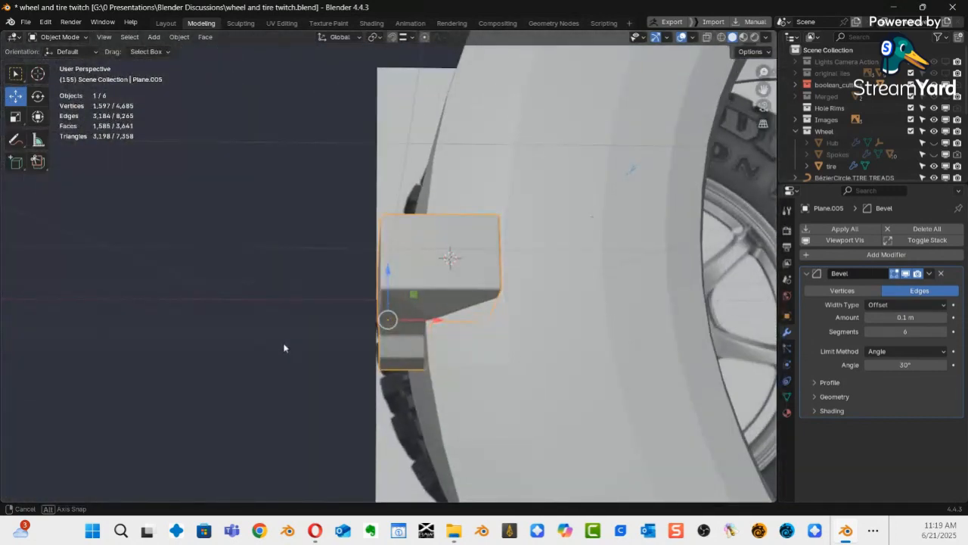
middle_drag(283, 348, 254, 370)
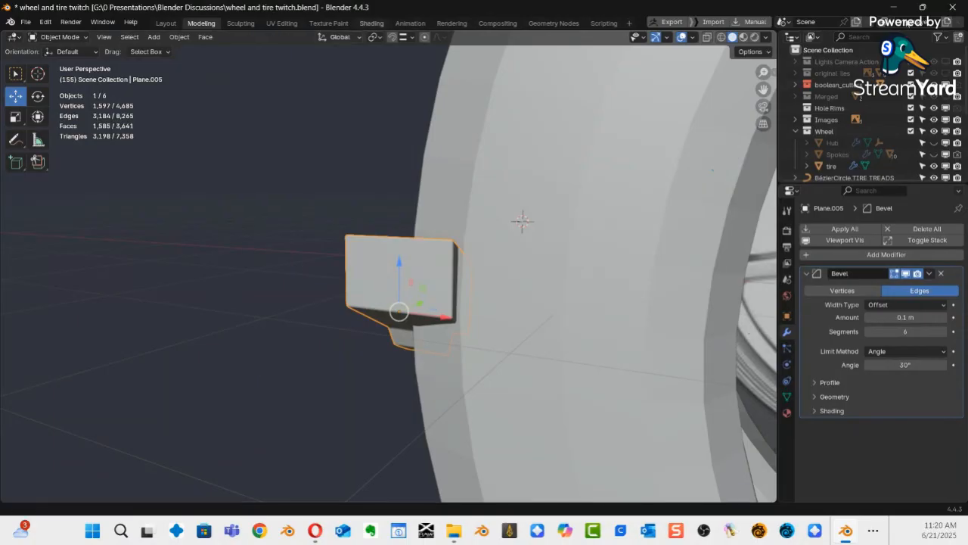
Switch to the Firestone tire photo and examine the side tread blocks close up at 507% zoom.
drag(967, 60, 592, 123)
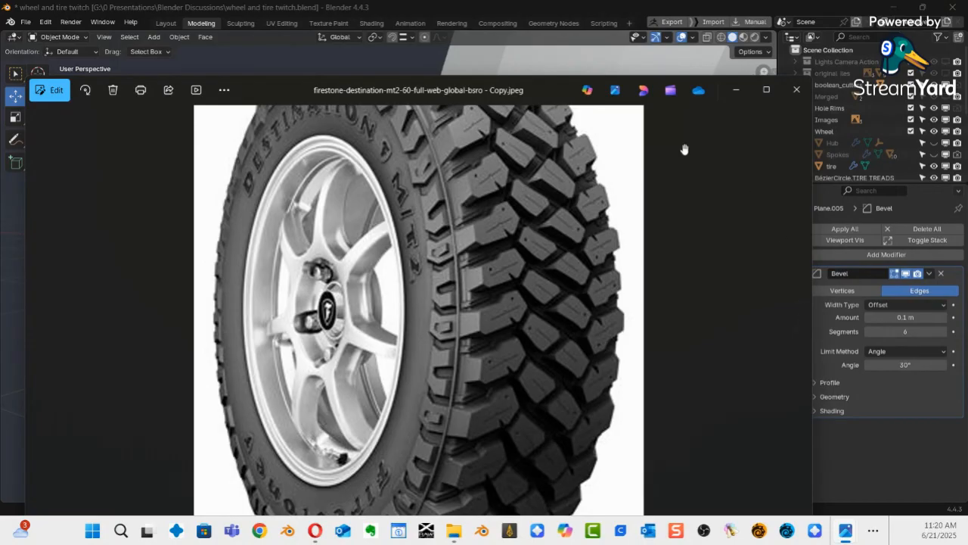
drag(550, 93, 540, 34)
mouse_move(683, 482)
mouse_down()
mouse_move(709, 479)
mouse_move(701, 481)
mouse_up()
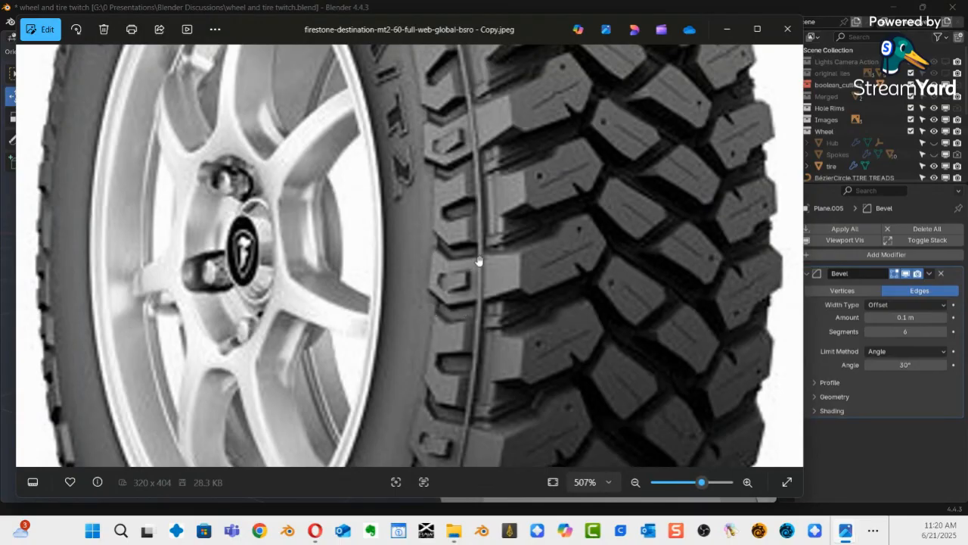
drag(474, 303, 418, 294)
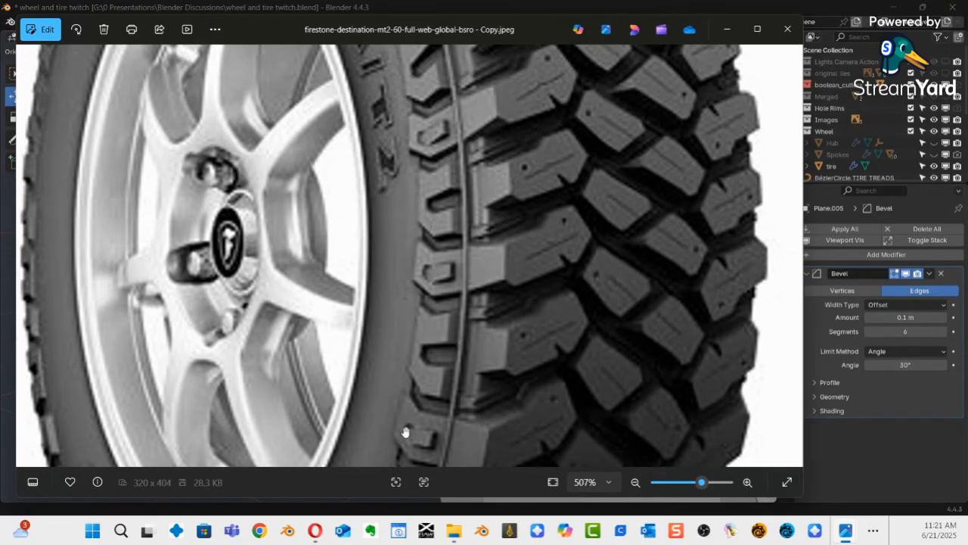
drag(271, 22, 967, 41)
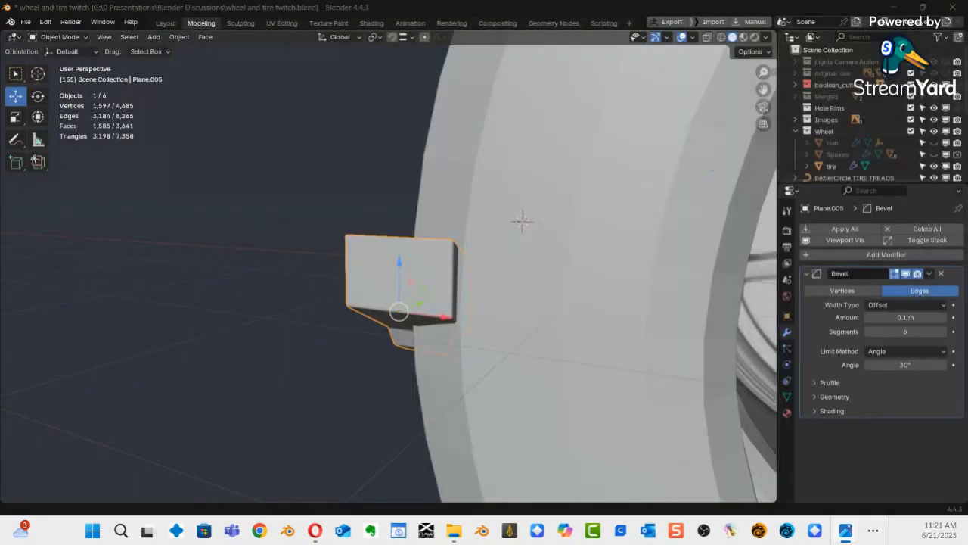
Back in Blender, select the center tread block and open it in Edit Mode with X-ray shading.
scroll(522, 224, down, 5)
middle_drag(465, 238, 569, 292)
ctrl+middle_drag(495, 266, 616, 176)
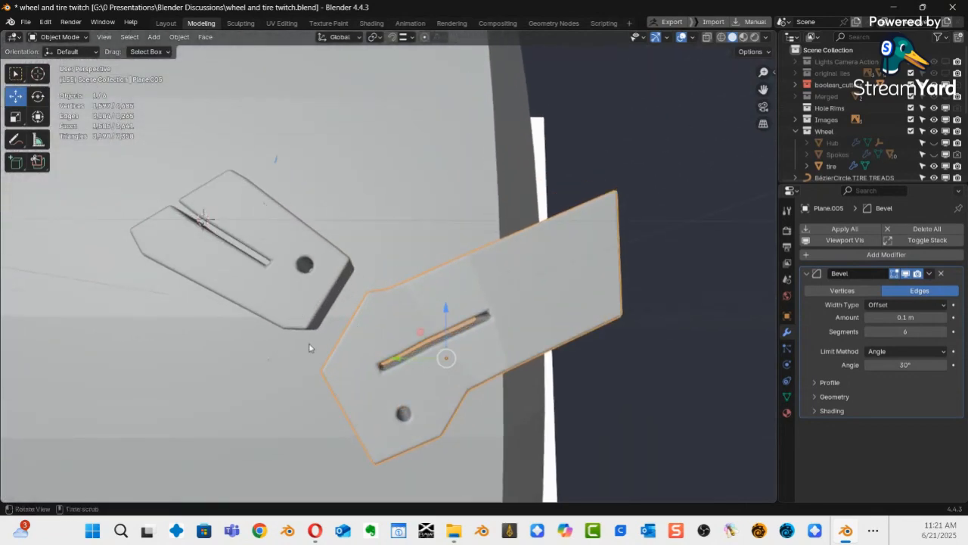
middle_drag(433, 312, 437, 287)
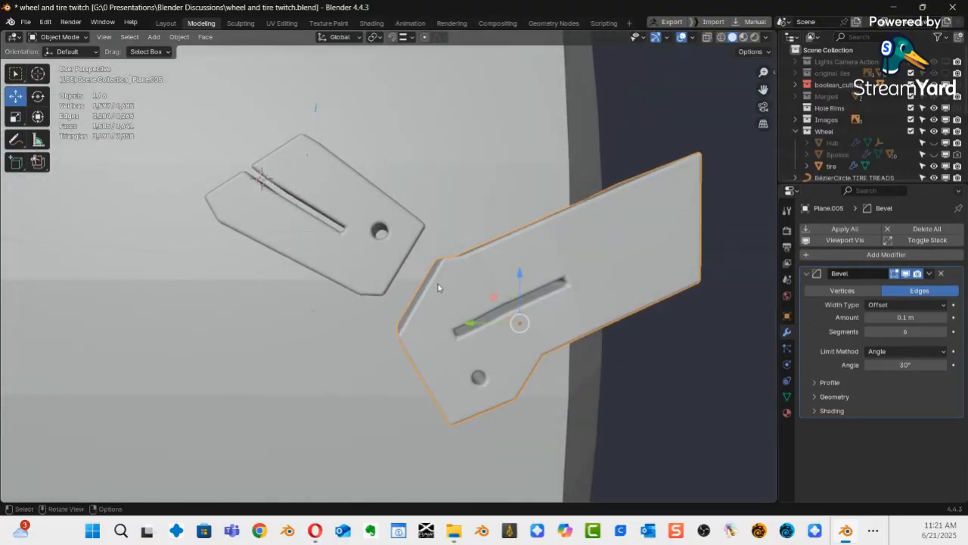
click(393, 273)
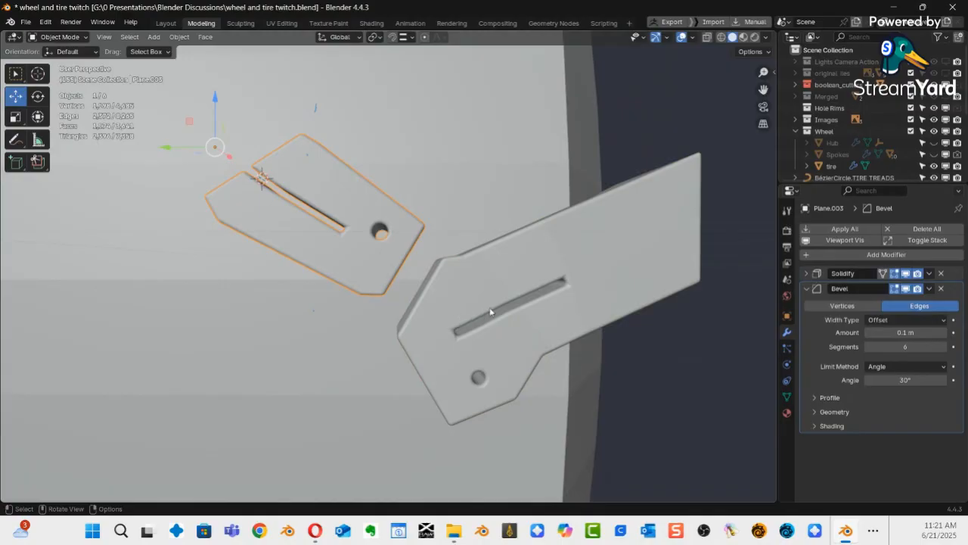
click(581, 313)
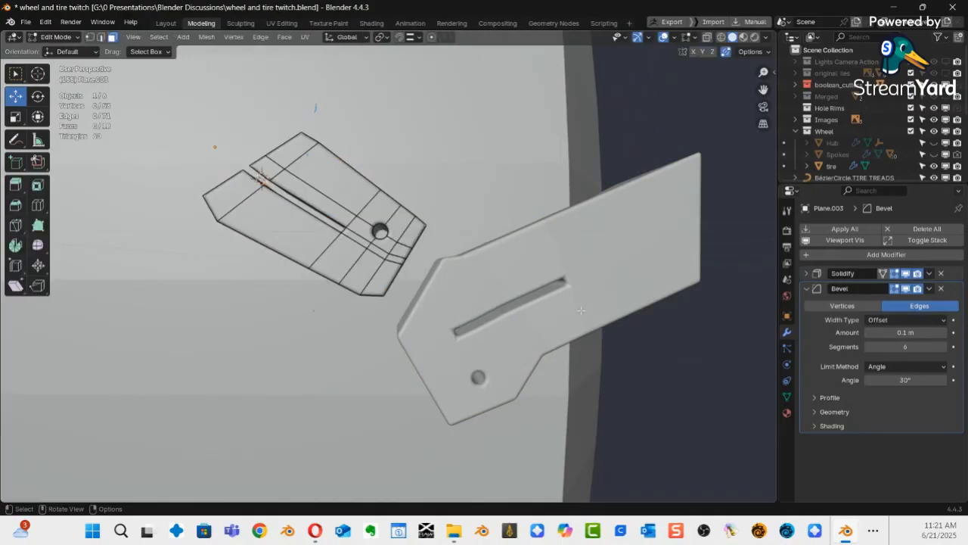
key(alt+z)
Select the face strip at the center block's end near the hole, move it toward the side block in left view, and return to solid Object Mode.
middle_drag(449, 251, 426, 272)
alt+click(415, 242)
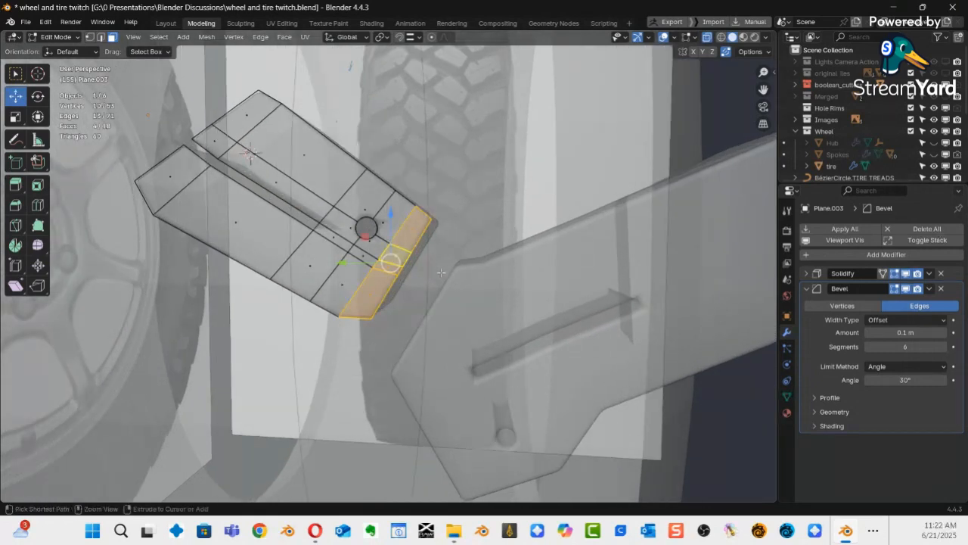
key(ctrl+KP_3)
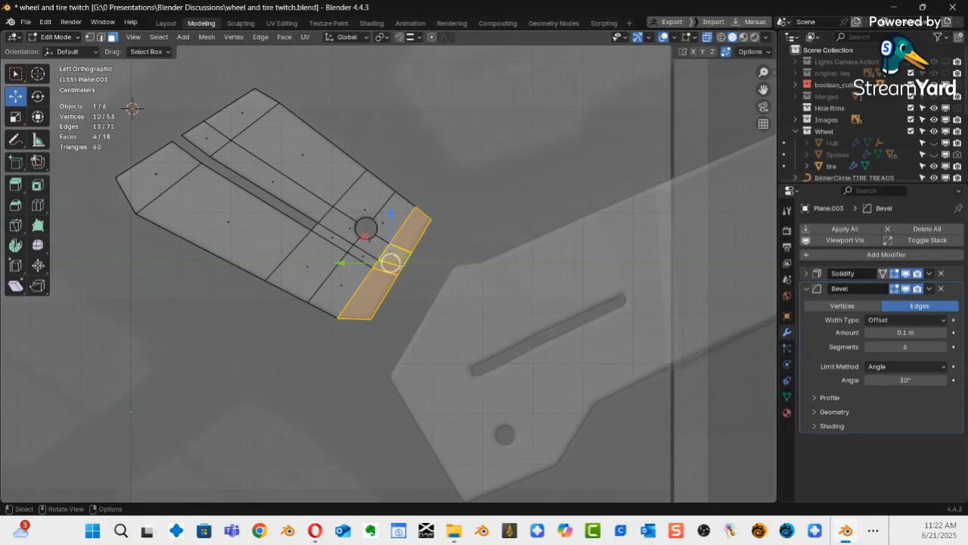
drag(391, 262, 412, 274)
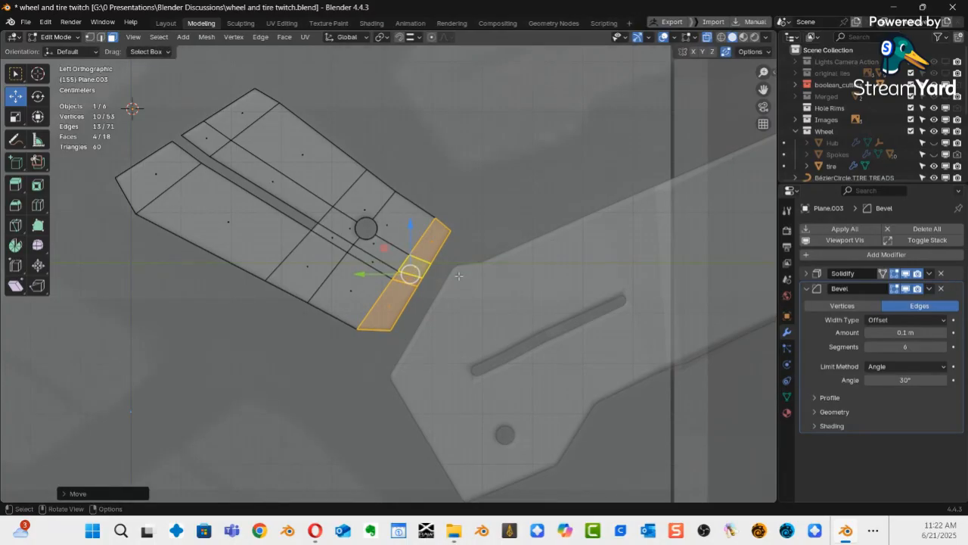
key(ctrl+Tab)
click(355, 277)
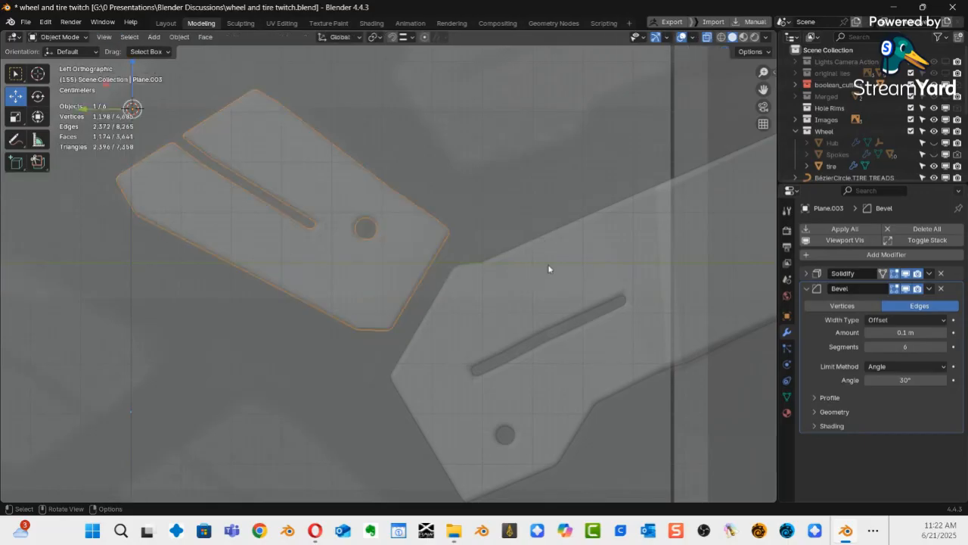
middle_drag(548, 261, 348, 286)
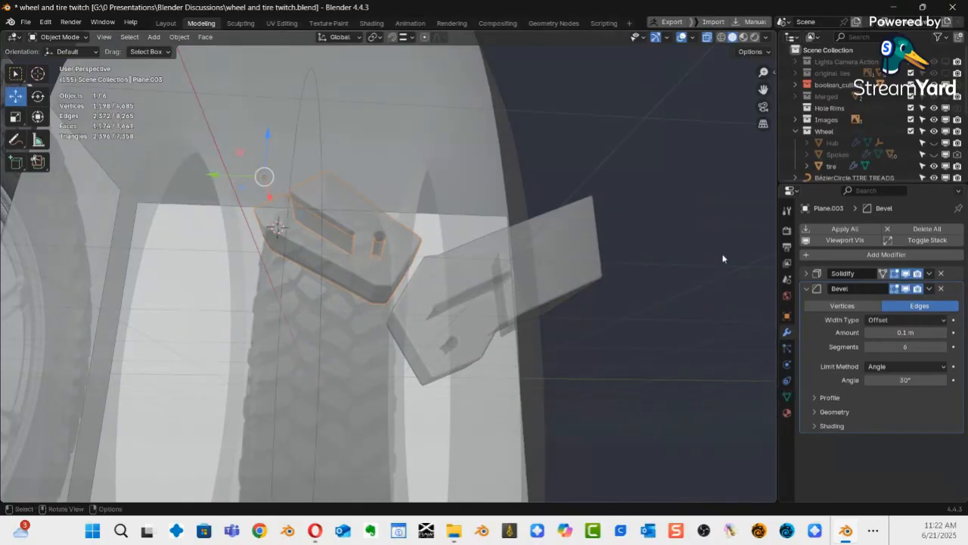
key(alt+z)
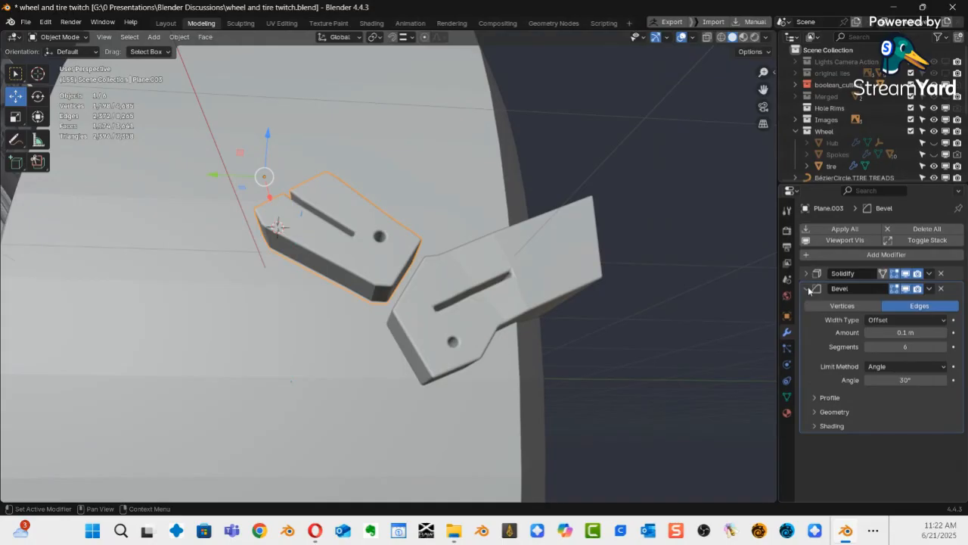
Apply the center block's Solidify modifier, leaving only its Bevel modifier in the stack.
click(558, 284)
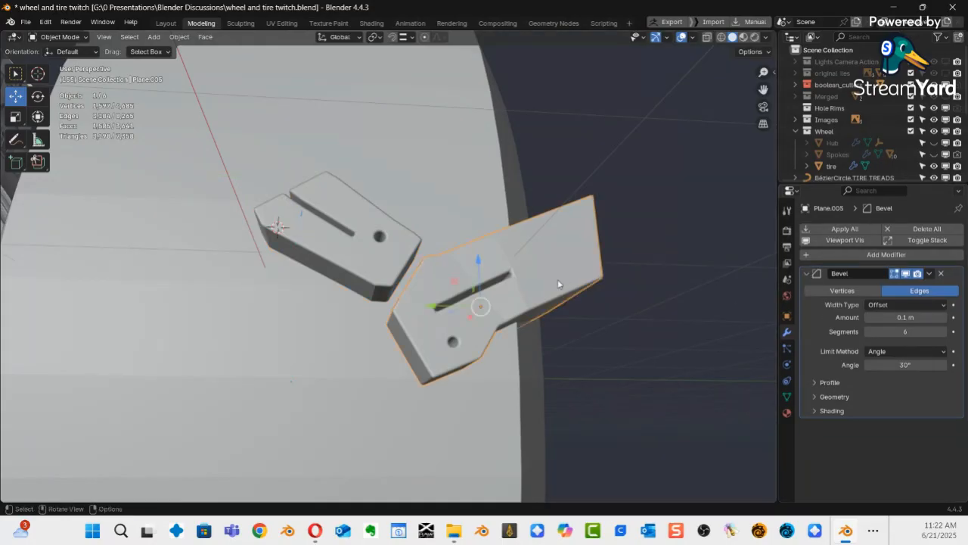
click(397, 264)
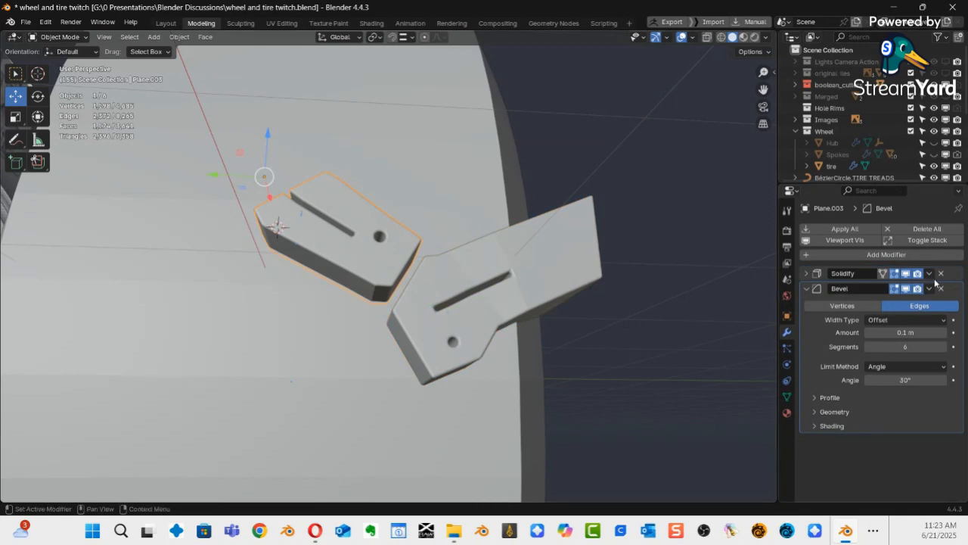
click(929, 273)
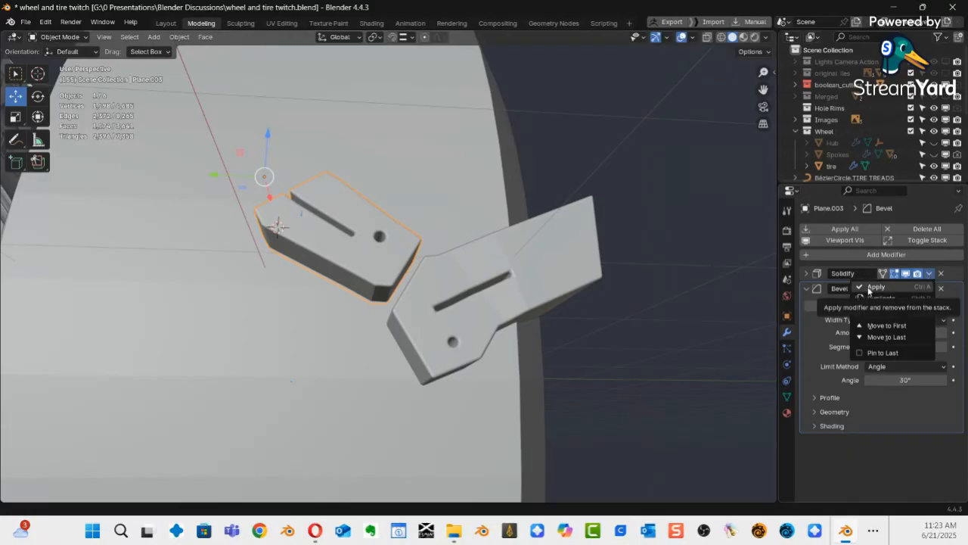
click(870, 288)
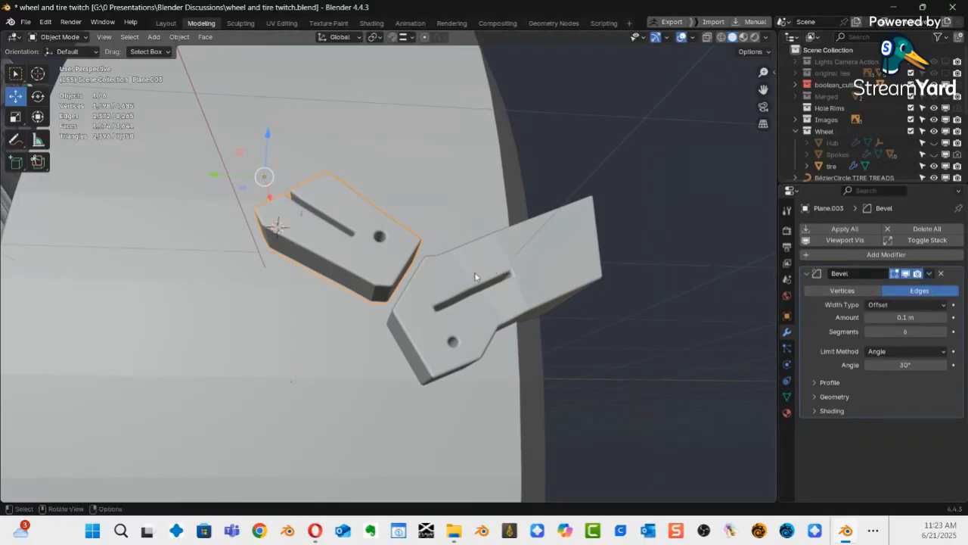
Inspect the center block's solid mesh in Edit Mode with faces selected, and return to Object Mode.
key(ctrl+Tab)
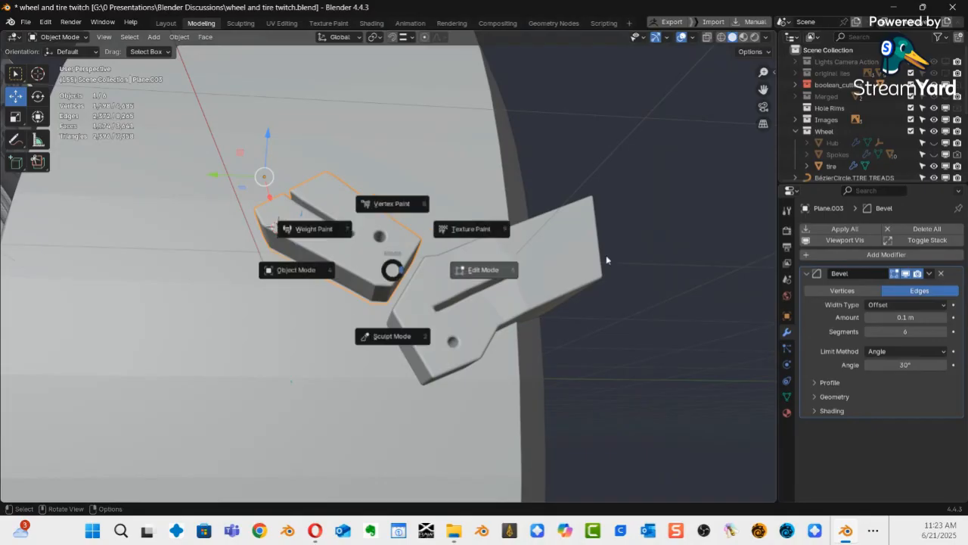
click(468, 281)
drag(231, 198, 367, 348)
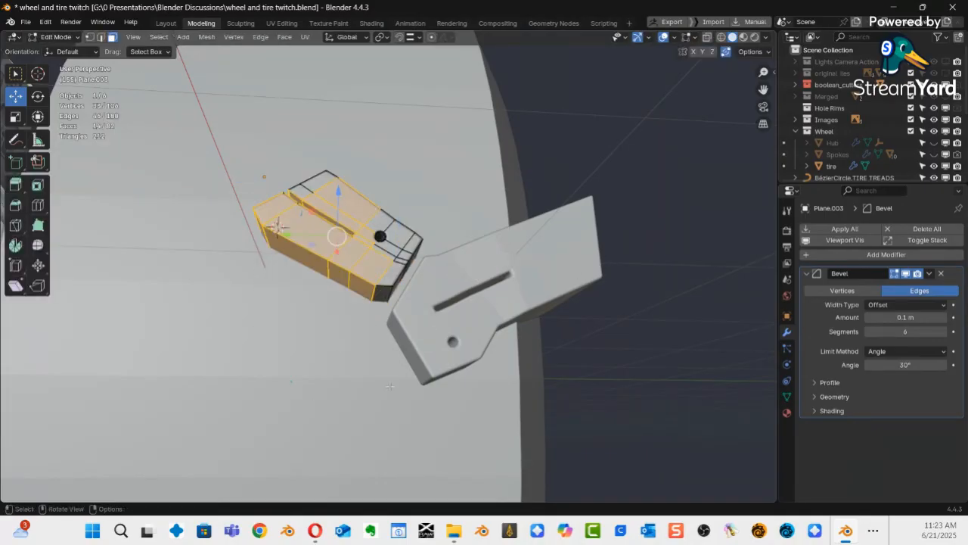
middle_drag(363, 359, 474, 335)
key(ctrl+Tab)
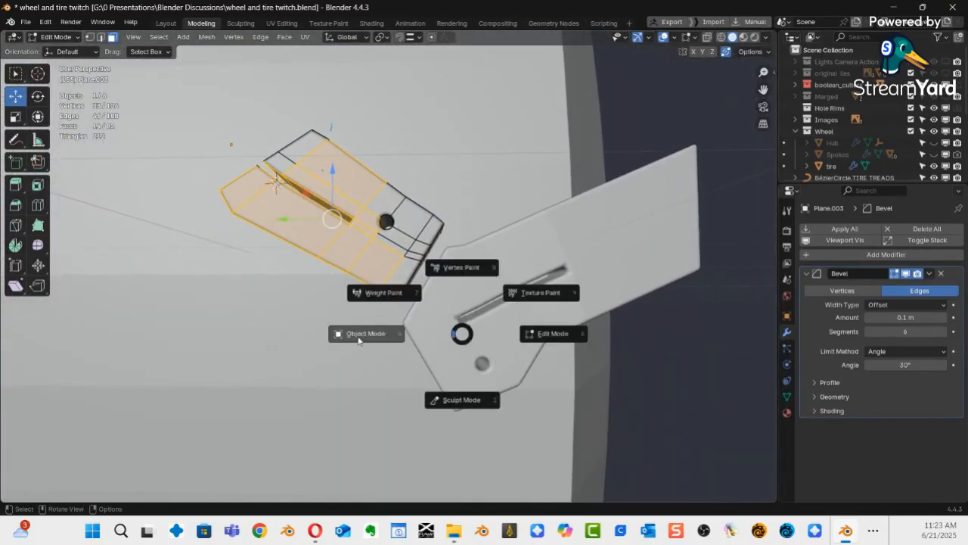
click(360, 341)
middle_drag(501, 353, 508, 307)
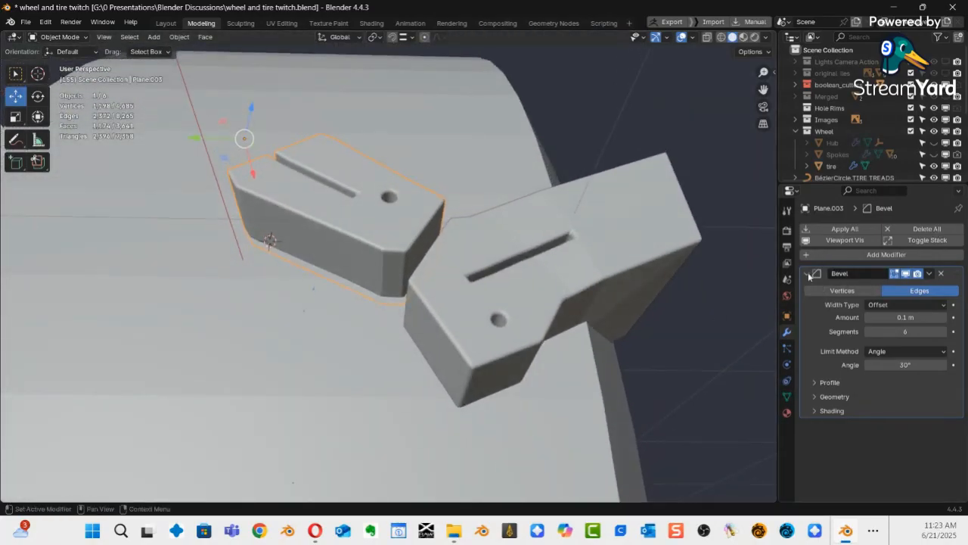
Join the center tread block and the side tread block into one object, with the side block as the active one.
middle_drag(540, 276, 555, 289)
shift+click(589, 276)
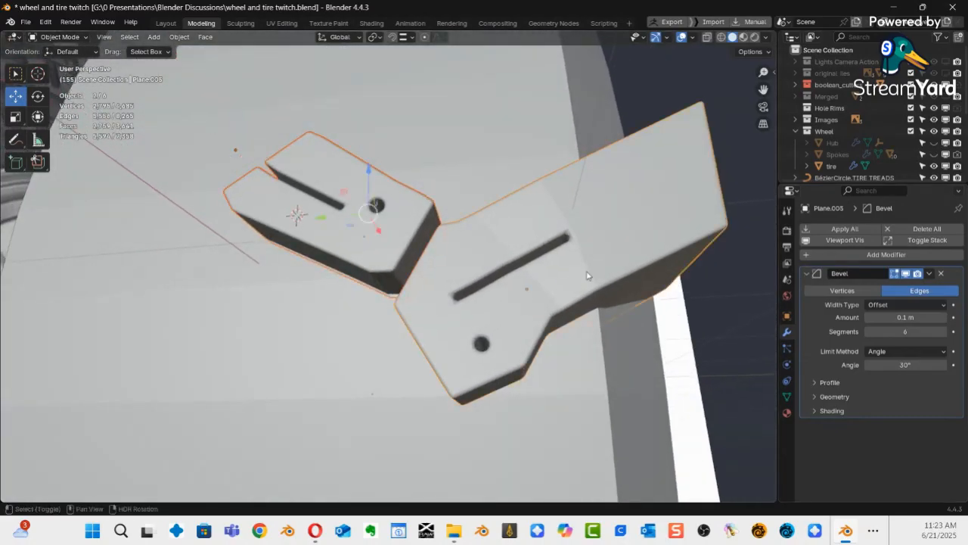
ctrl+click(548, 300)
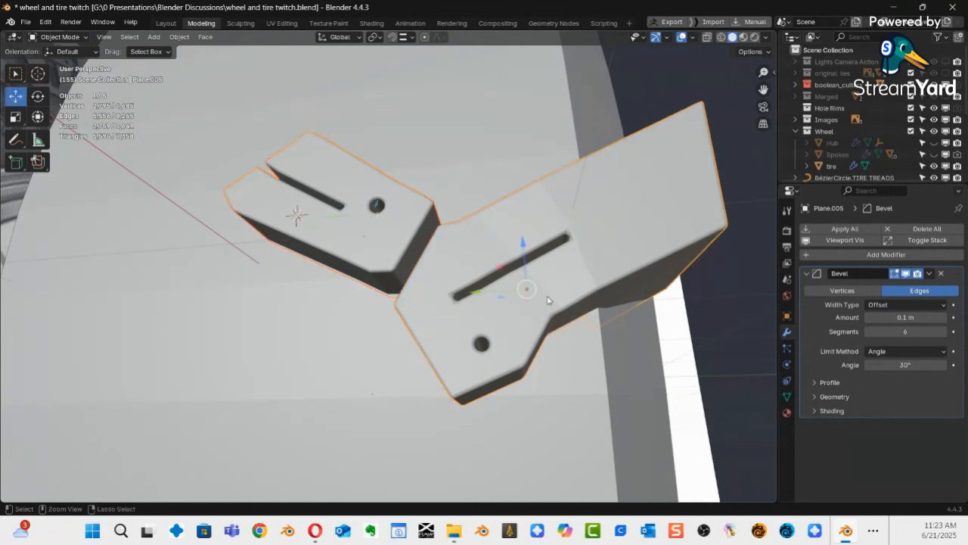
middle_drag(504, 341, 575, 279)
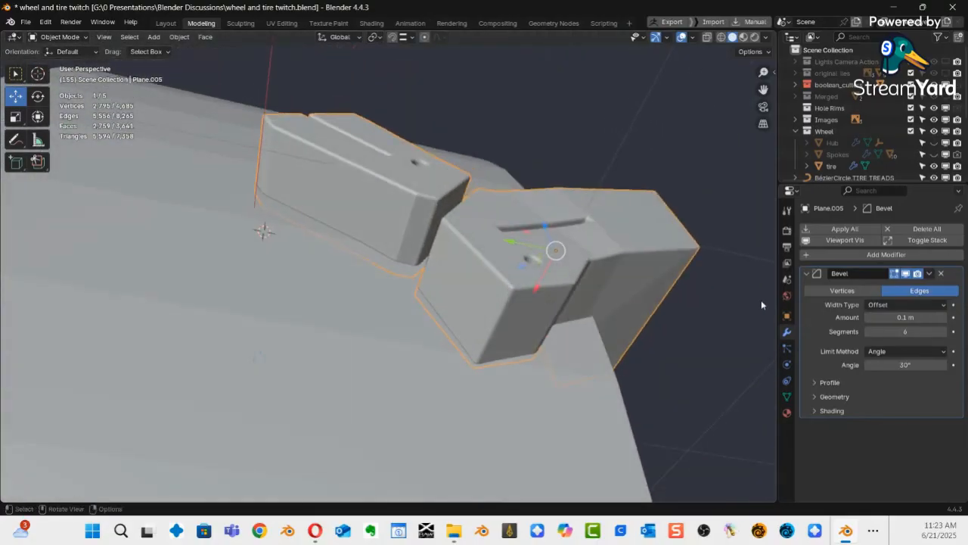
Compare the joined blocks with the Bevel modifier shown and hidden in the viewport, and examine their placement on the tire in left view.
click(907, 273)
click(907, 274)
click(907, 274)
click(907, 274)
click(907, 274)
click(908, 274)
click(907, 274)
click(908, 274)
click(907, 273)
click(908, 274)
middle_drag(484, 287, 578, 365)
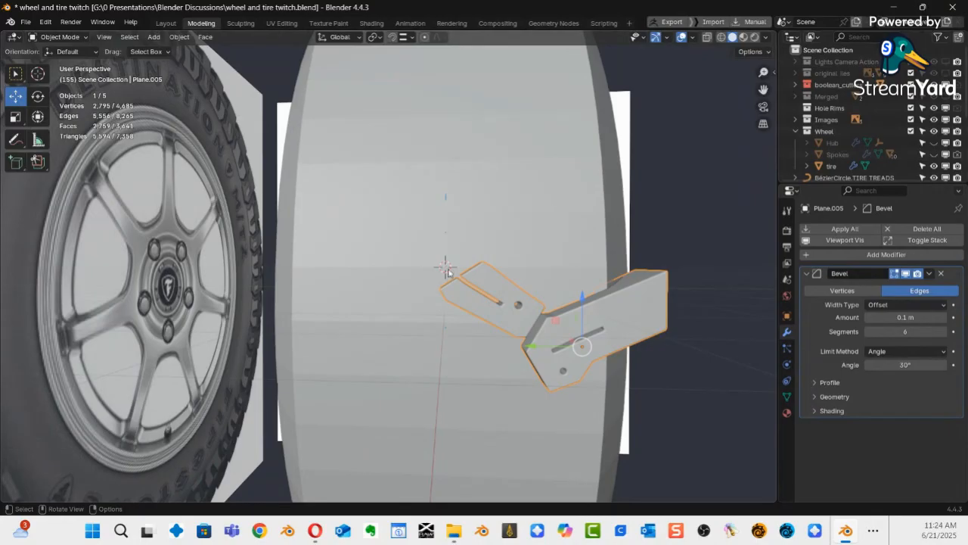
key(ctrl+KP_3)
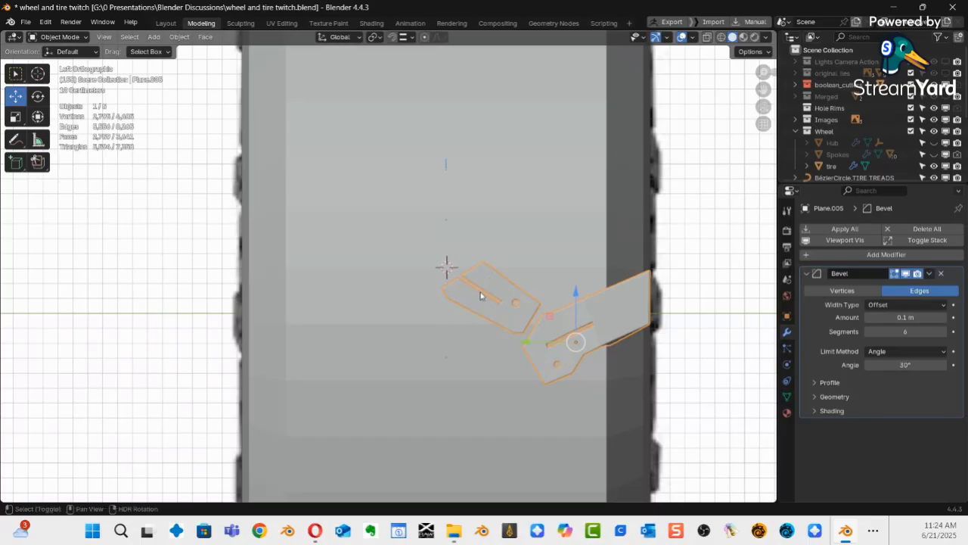
key(shift+d)
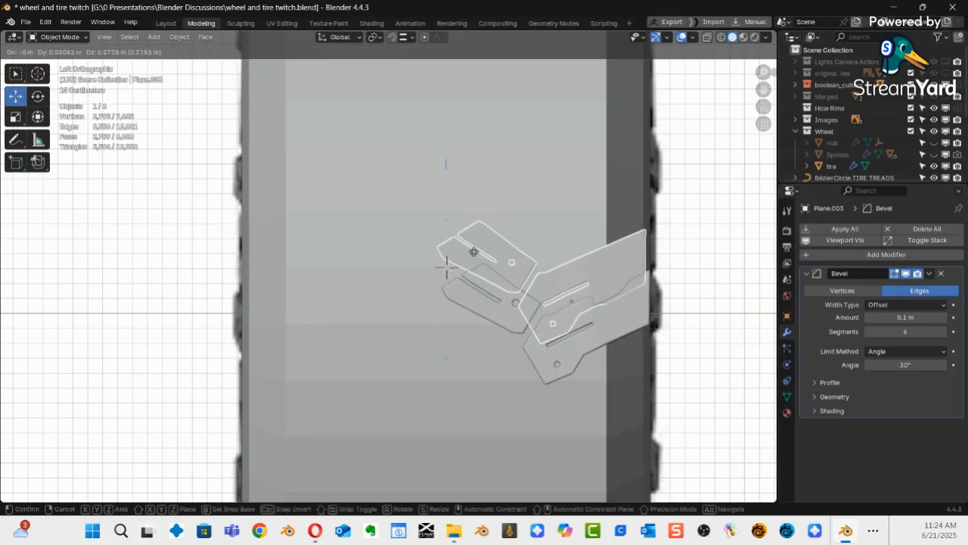
right_click(474, 253)
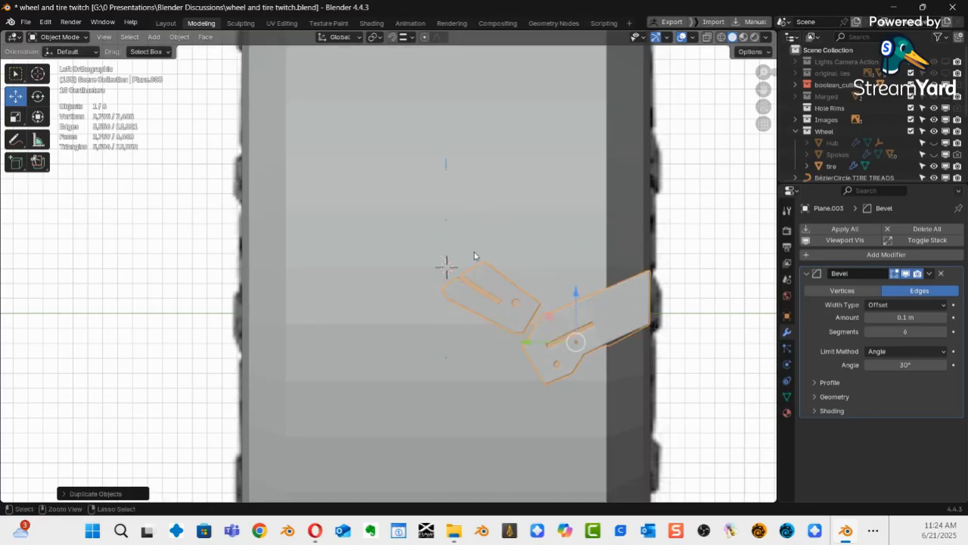
key(ctrl+z)
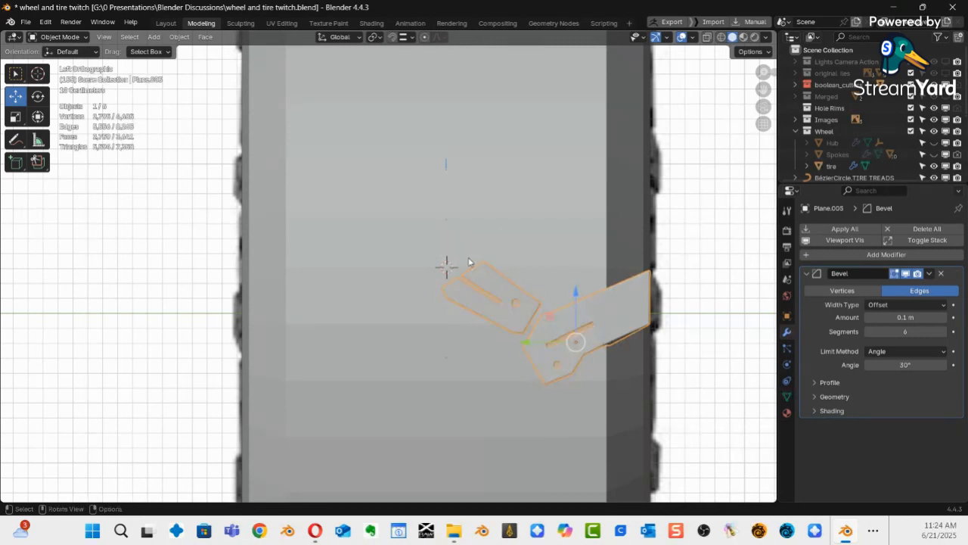
drag(578, 301, 577, 253)
key(ctrl+z)
Make a linked duplicate of the joined tread blocks in place and set the transform pivot point to the 3D Cursor.
key(alt)
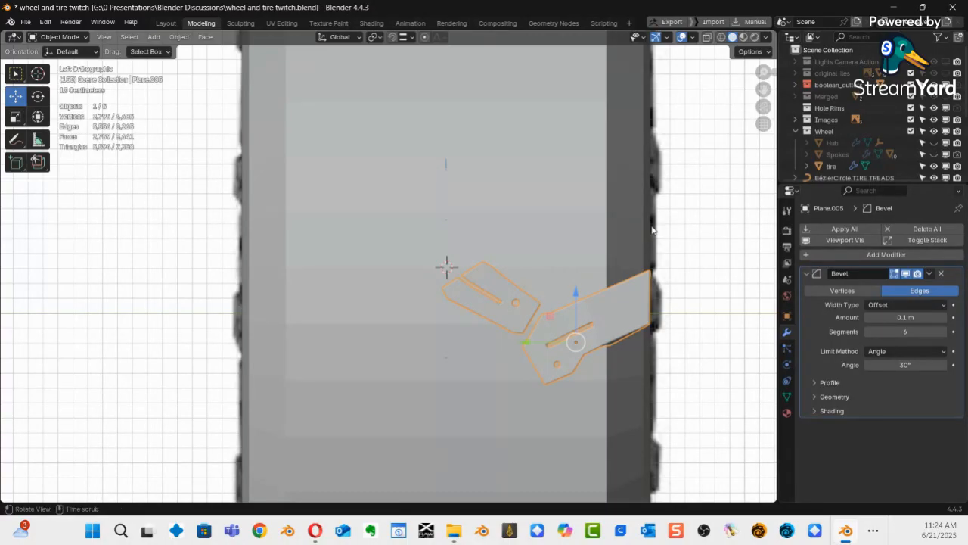
key(alt+d)
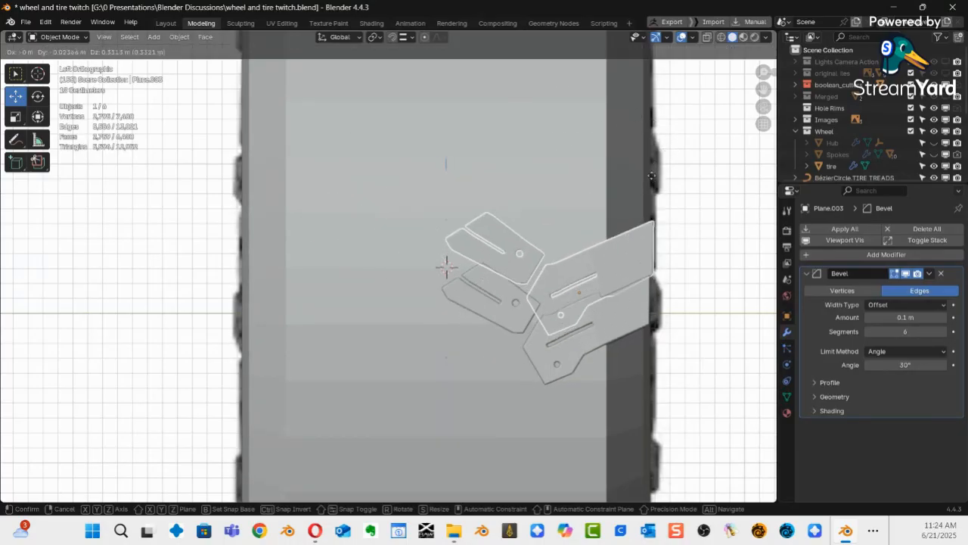
key(Escape)
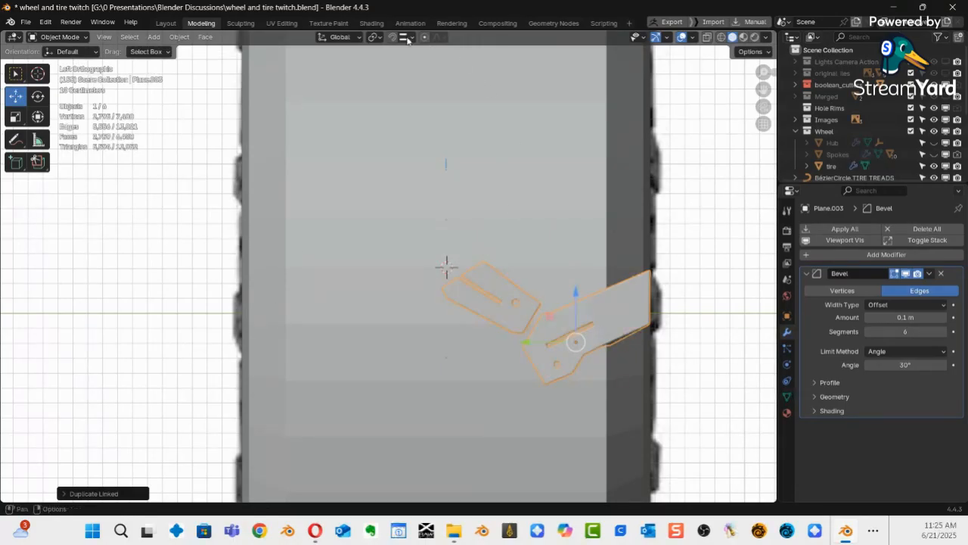
click(375, 37)
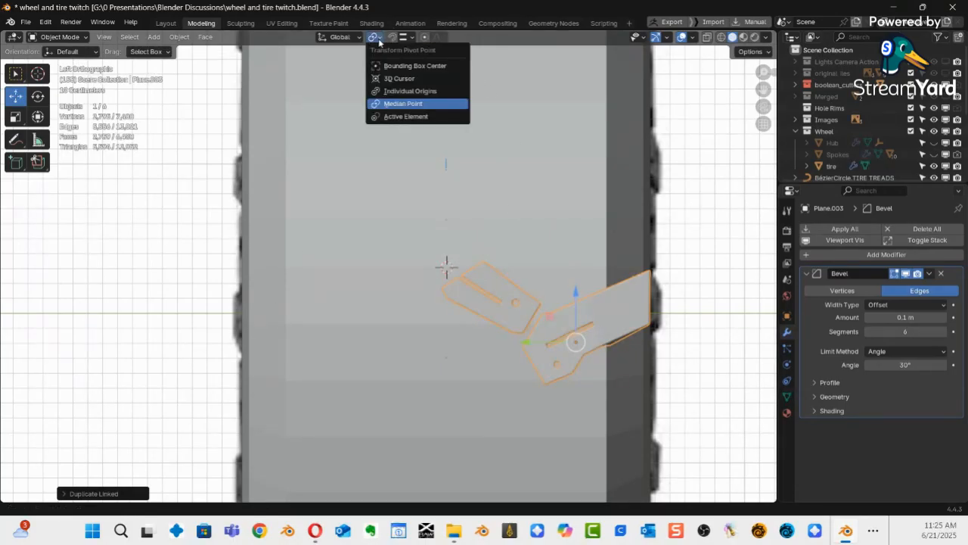
click(400, 80)
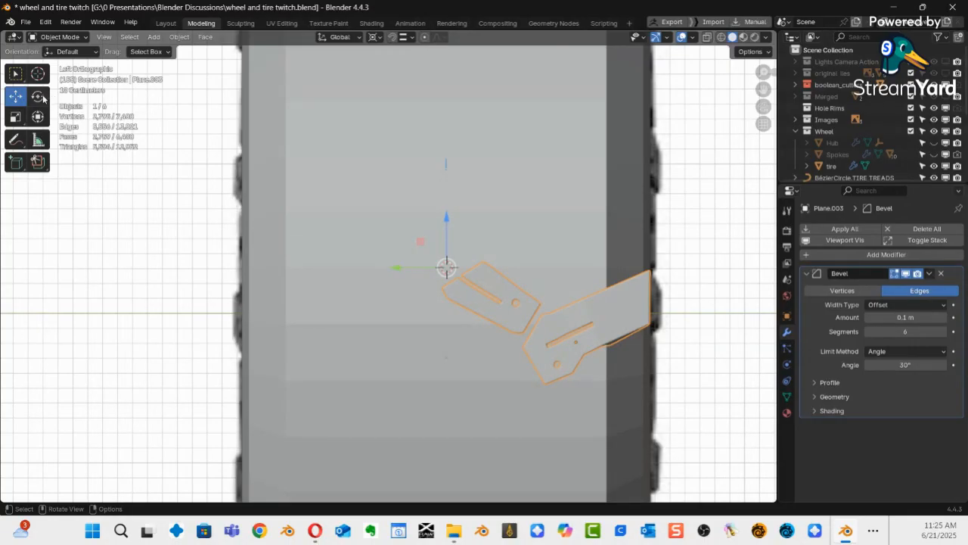
Rotate the linked duplicate 180 degrees around the global X axis about the 3D cursor.
click(43, 98)
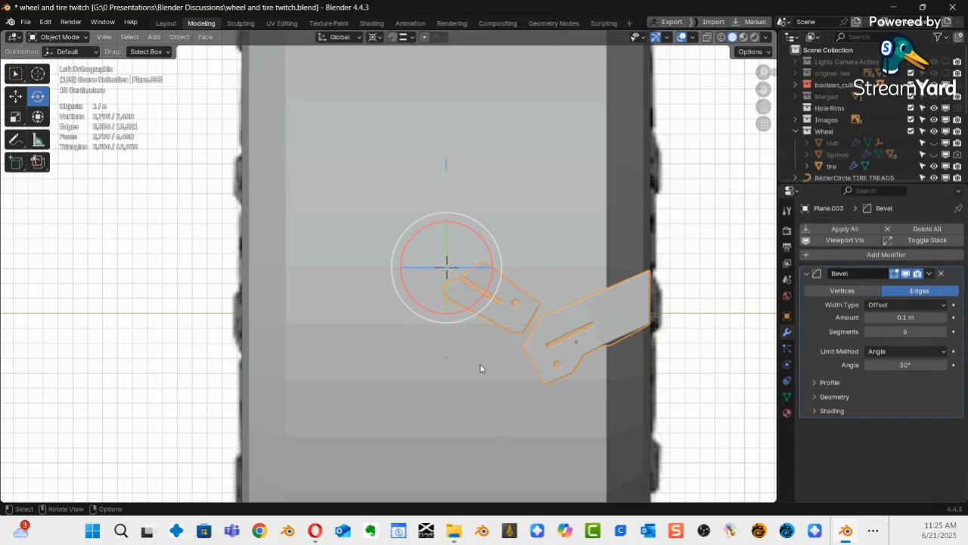
key(r)
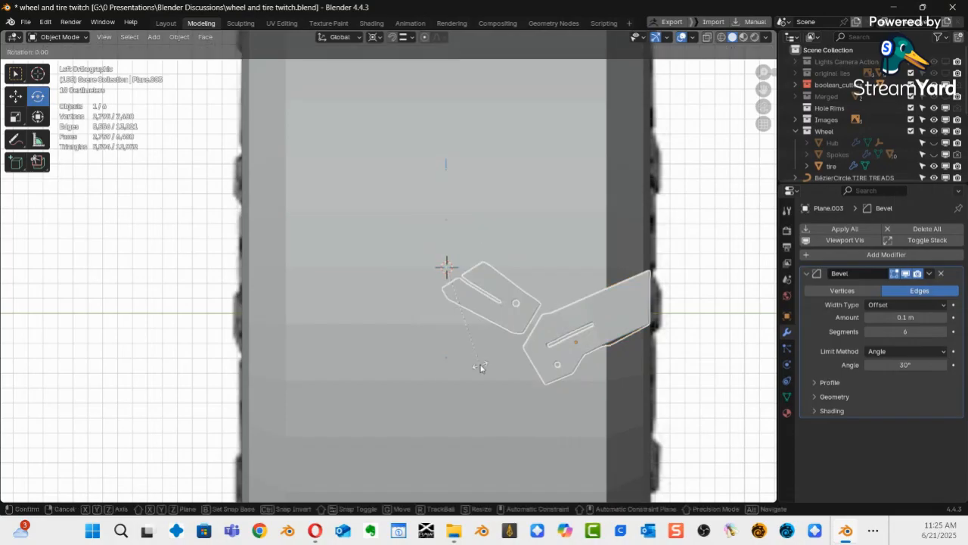
key(x)
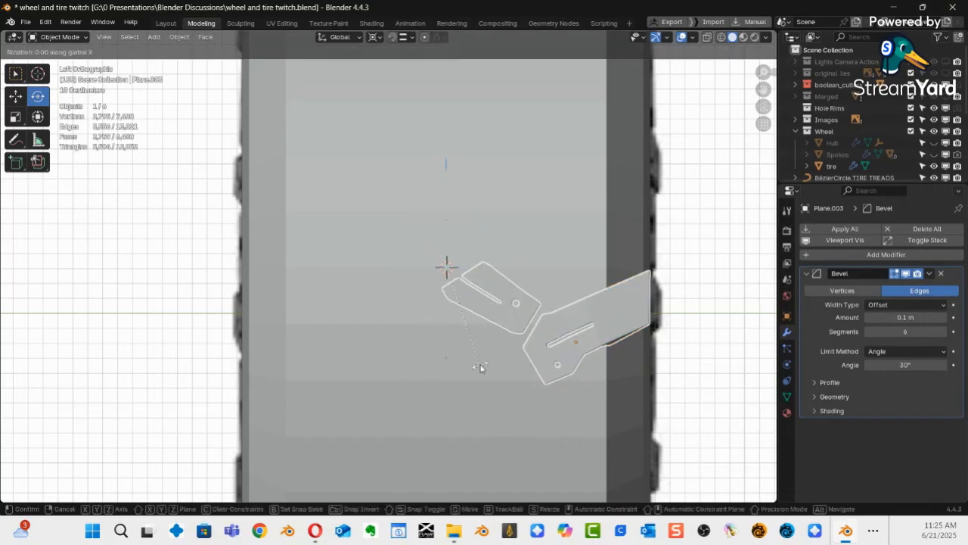
text(180)
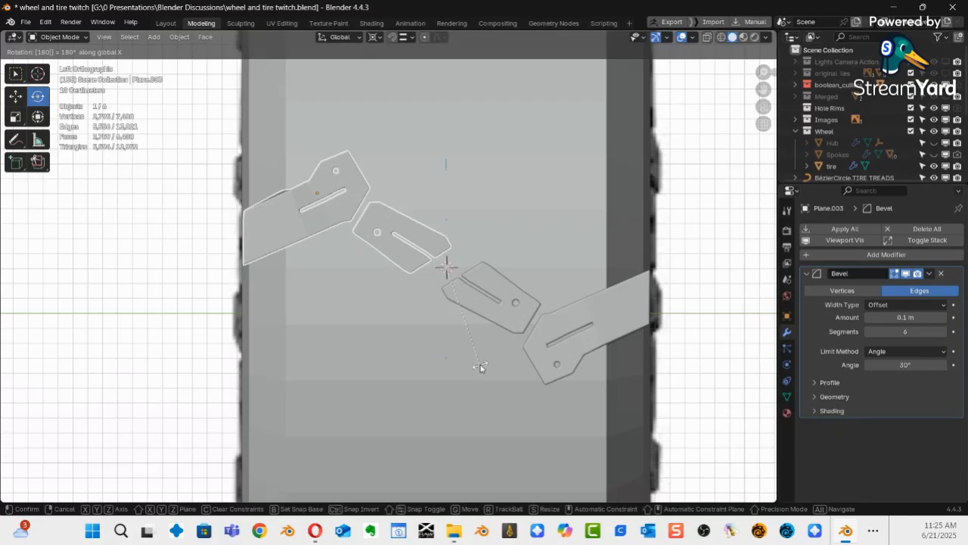
key(Return)
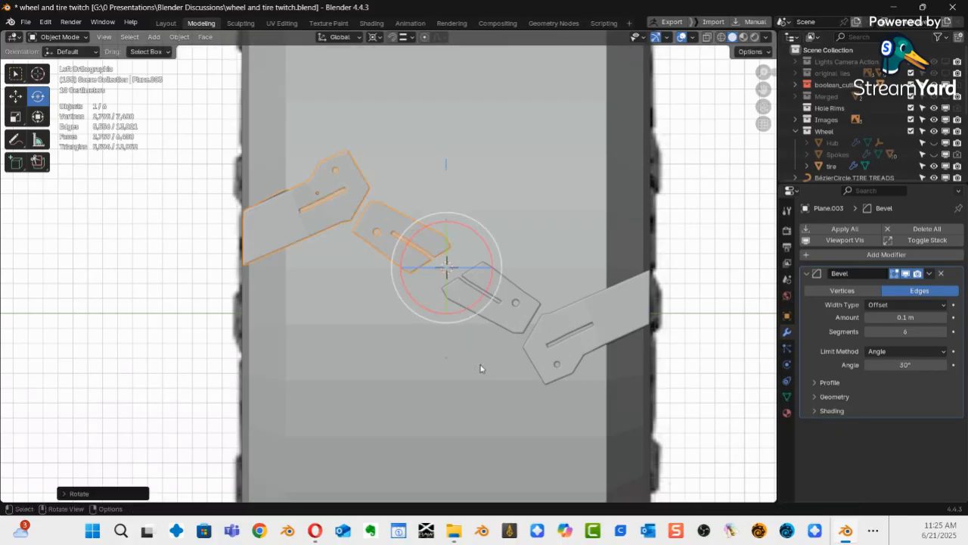
Compare the gap between the two center blocks with the tread reference, using X-ray in left view and the Firestone tire photo.
middle_drag(443, 368, 423, 283)
shift+middle_drag(515, 285, 422, 340)
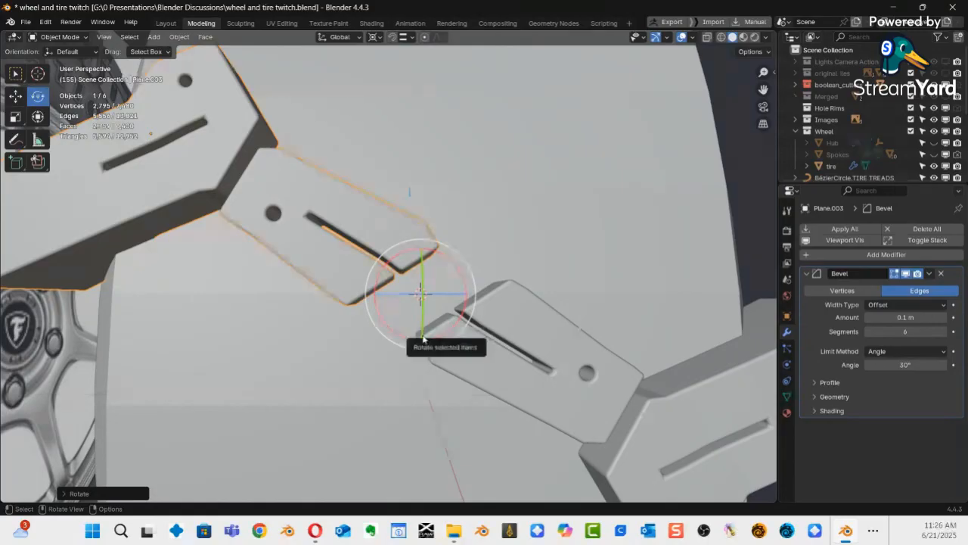
key(ctrl+KP_3)
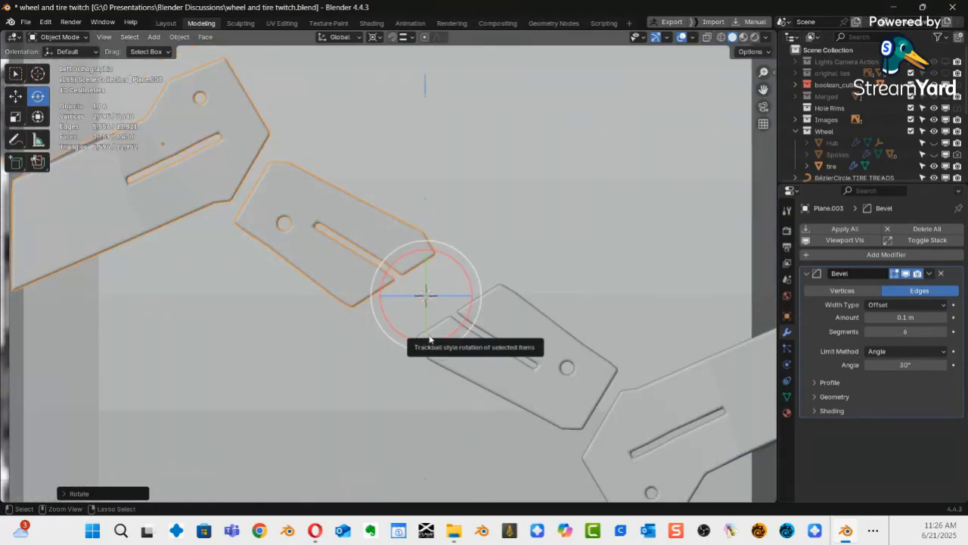
key(alt+z)
ctrl+middle_drag(471, 335, 481, 303)
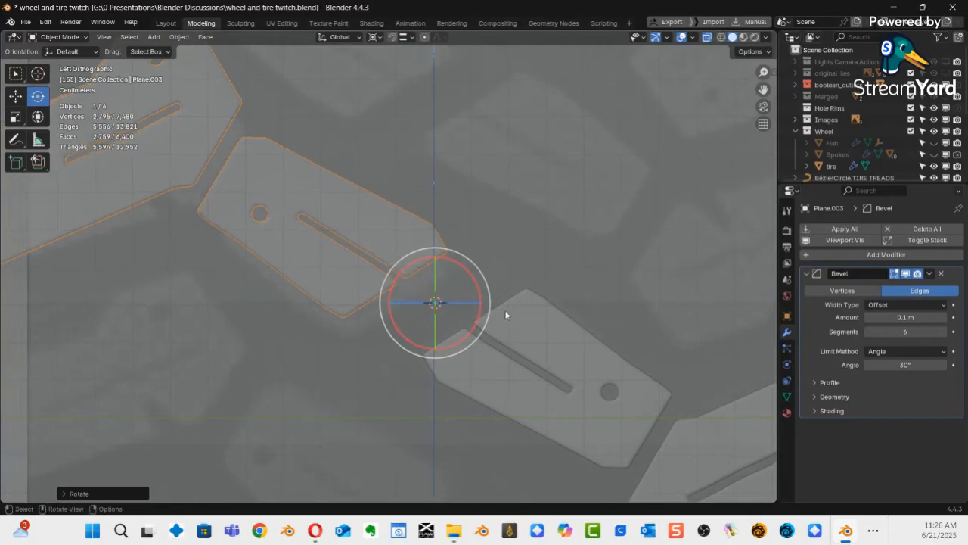
drag(967, 46, 151, 101)
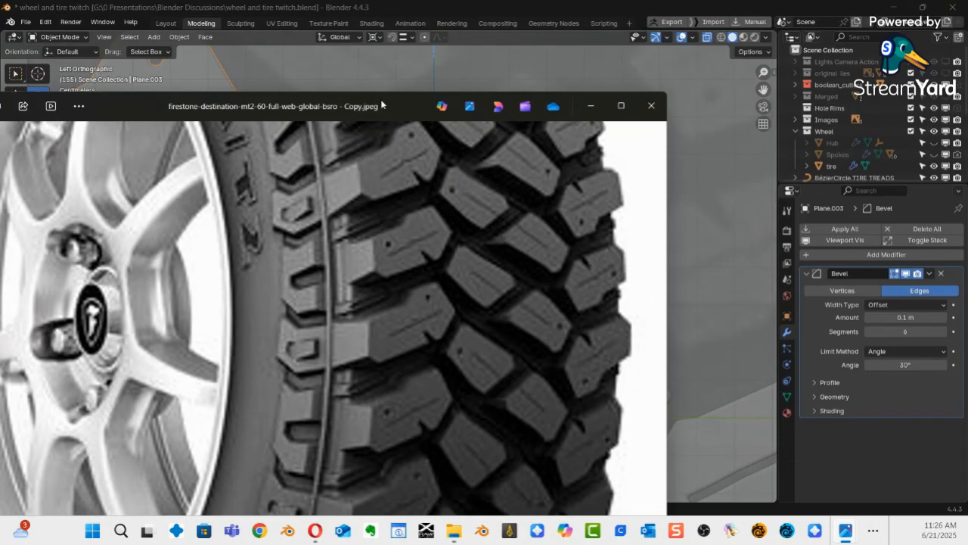
drag(381, 105, 387, 105)
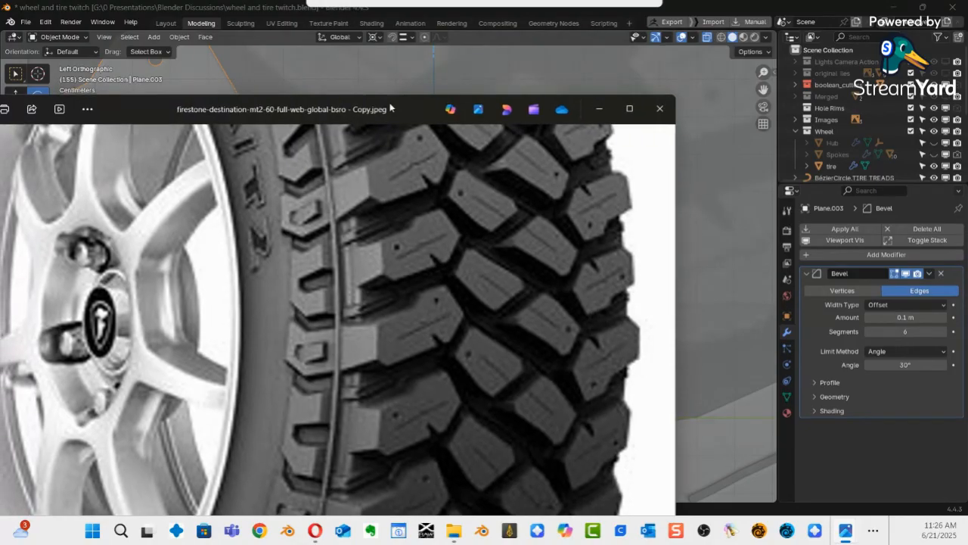
click(595, 107)
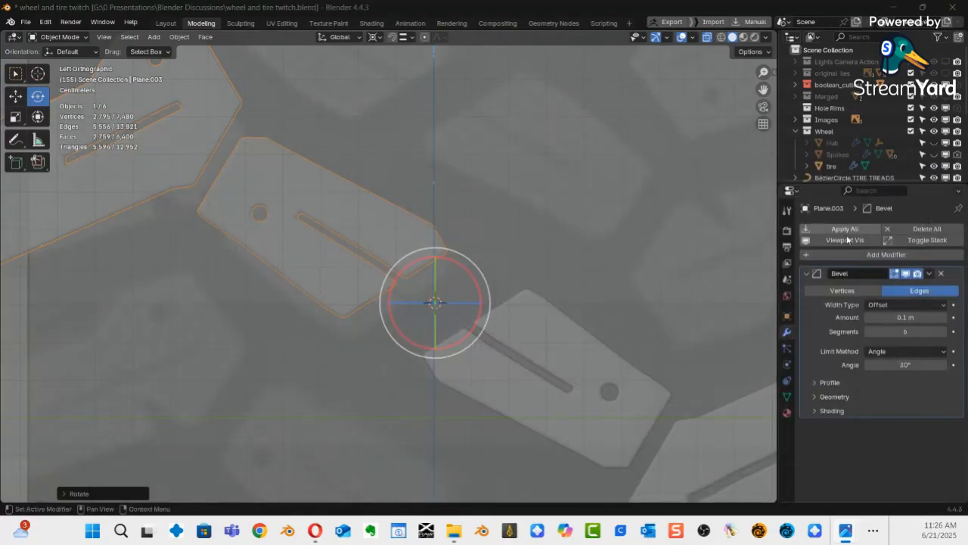
click(481, 234)
key(ctrl+Tab)
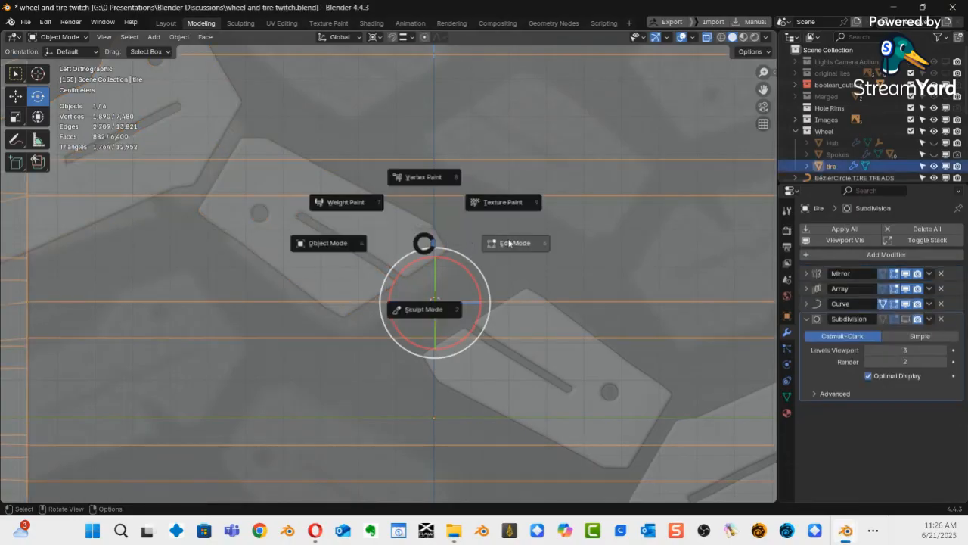
click(506, 244)
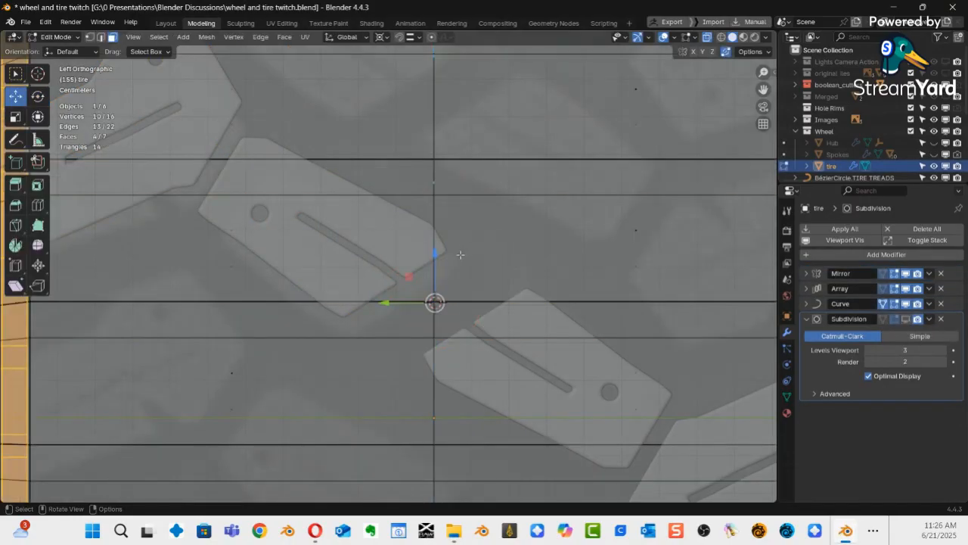
key(ctrl+Tab)
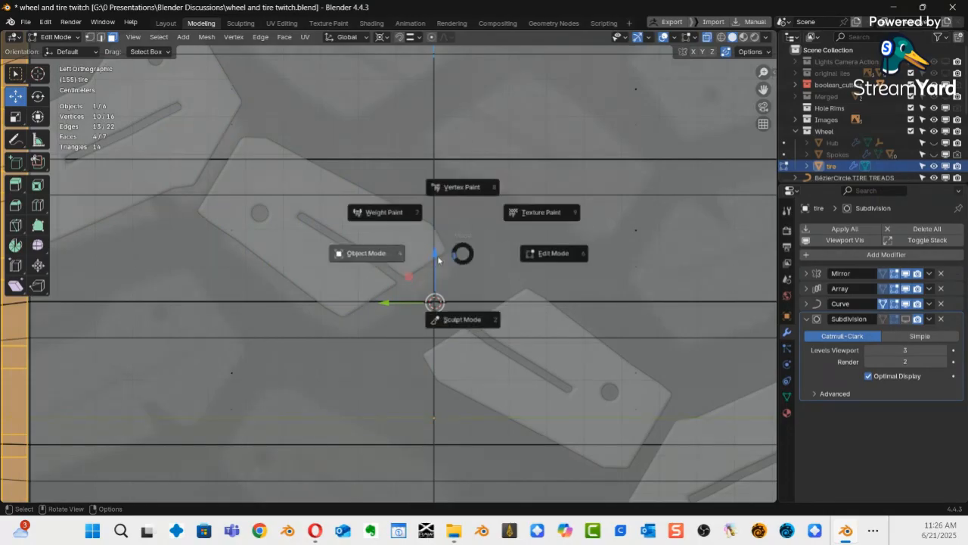
click(369, 254)
click(392, 261)
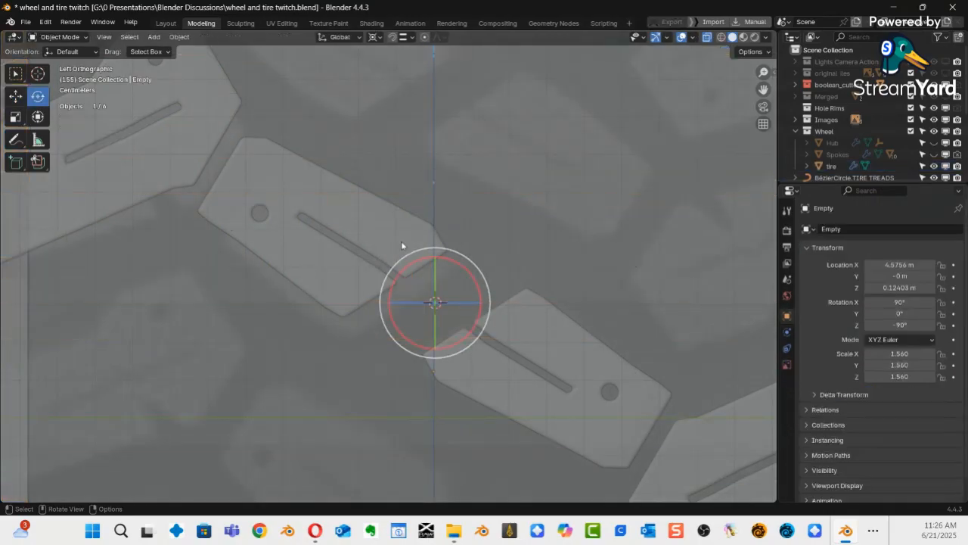
Open the rotated tread block copy in Edit Mode and clear its face selection.
click(401, 241)
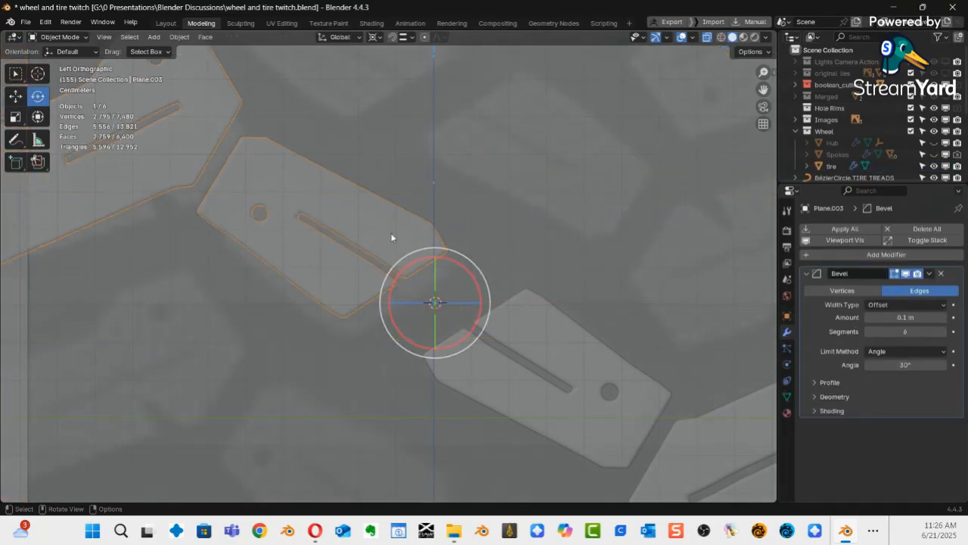
key(ctrl+Tab)
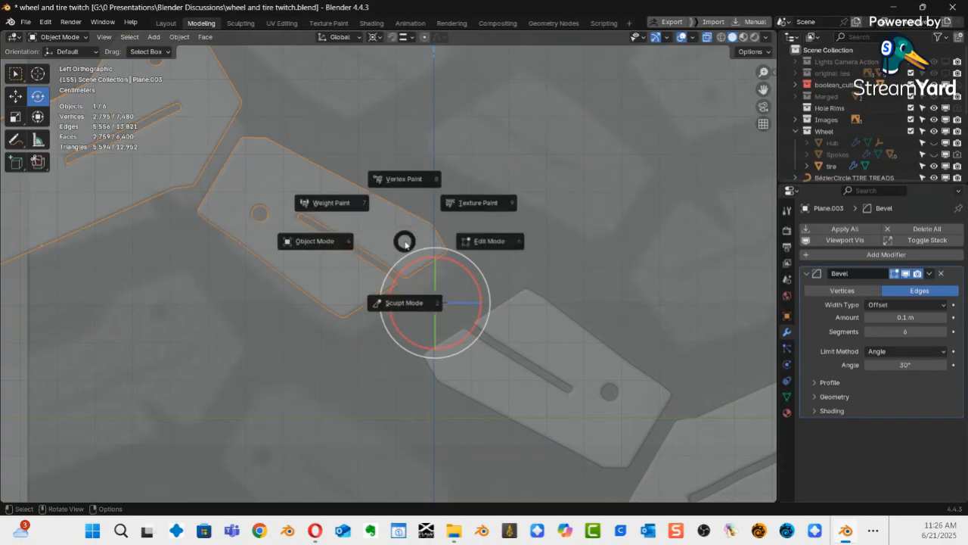
click(493, 242)
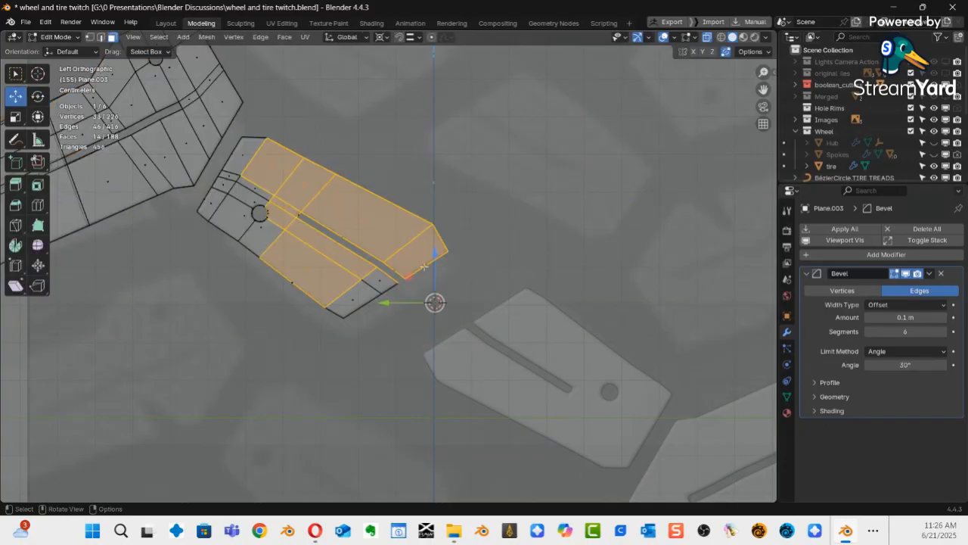
key(b)
drag(503, 199, 301, 363)
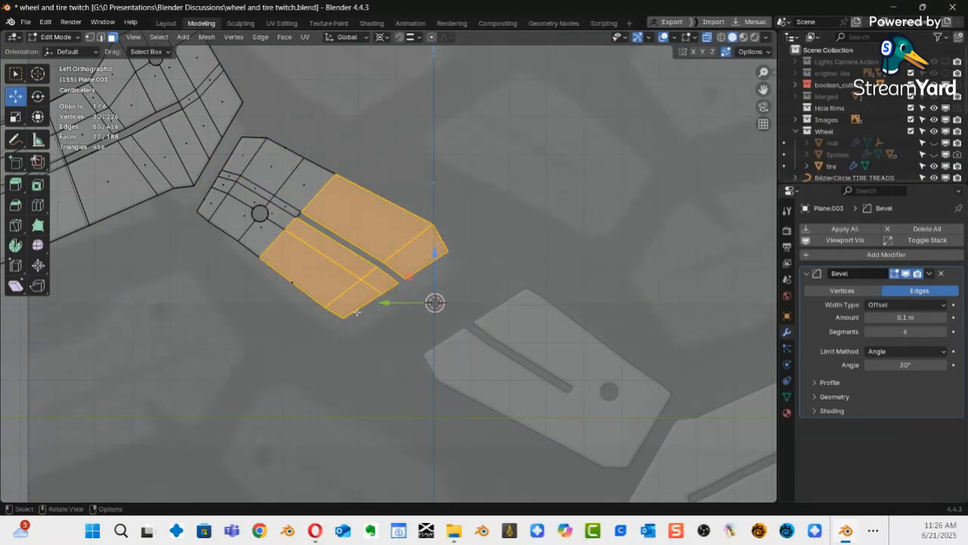
click(479, 205)
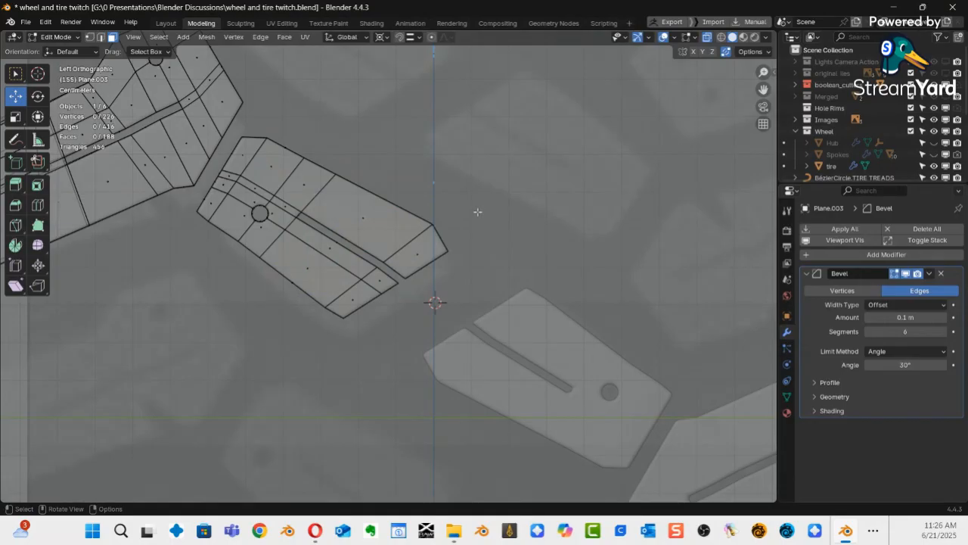
Select the faces at the slotted end of the copy's center block and move them toward the opposite center block.
mouse_move(469, 250)
ctrl+right_down()
mouse_move(439, 213)
mouse_move(375, 253)
mouse_move(295, 337)
mouse_move(423, 295)
mouse_move(473, 245)
ctrl+right_up()
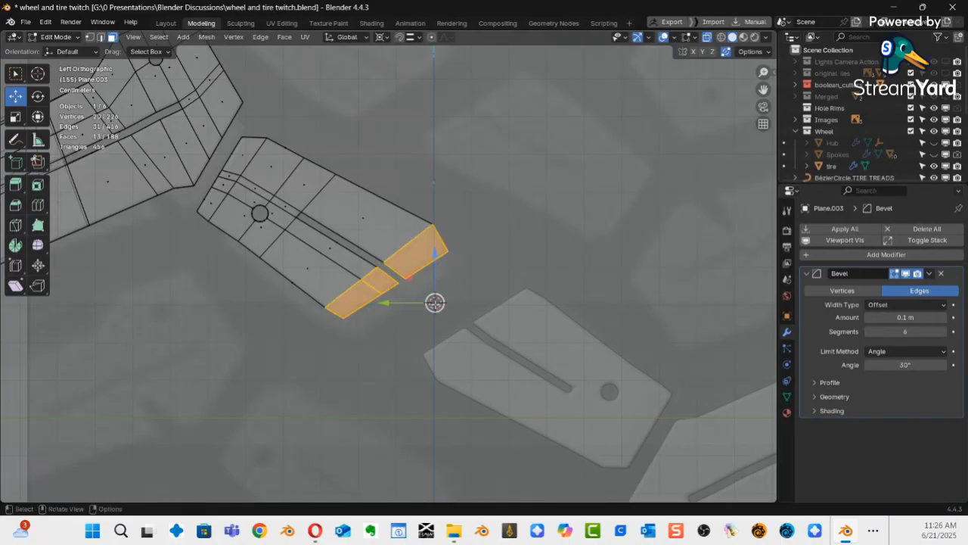
drag(435, 302, 465, 317)
scroll(603, 357, down, 1)
scroll(604, 357, down, 5)
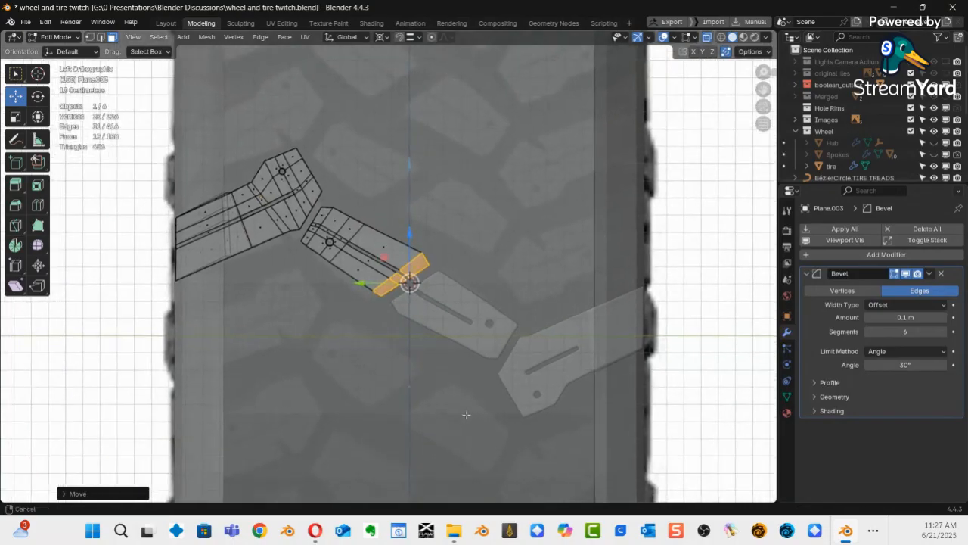
Inspect the narrowed gap between the two center tread blocks and return the edited copy to Object Mode.
scroll(499, 400, up, 2)
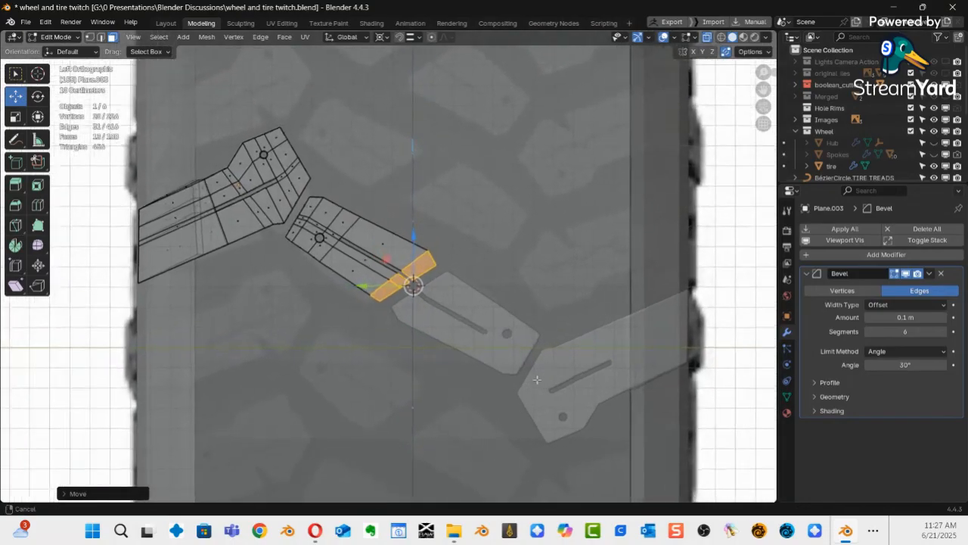
scroll(537, 379, up, 2)
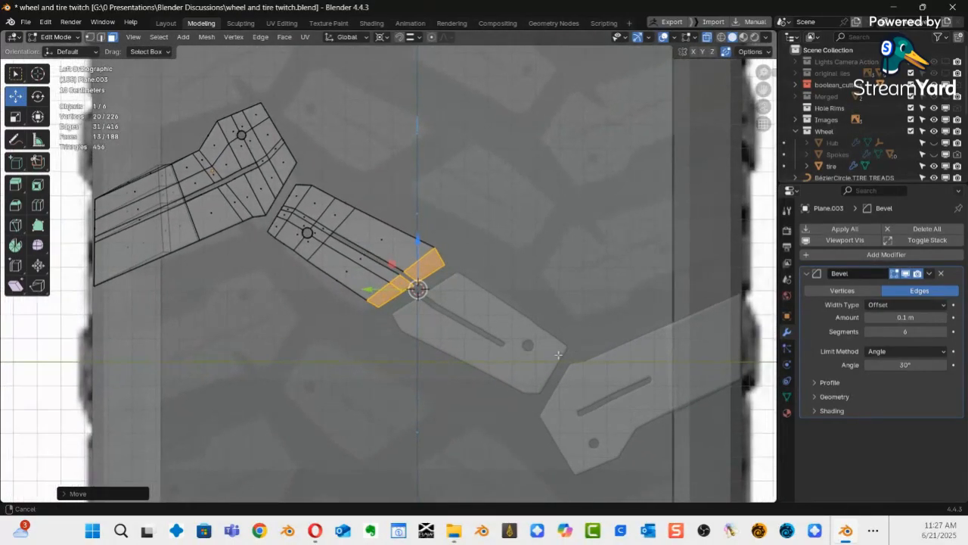
scroll(557, 354, up, 3)
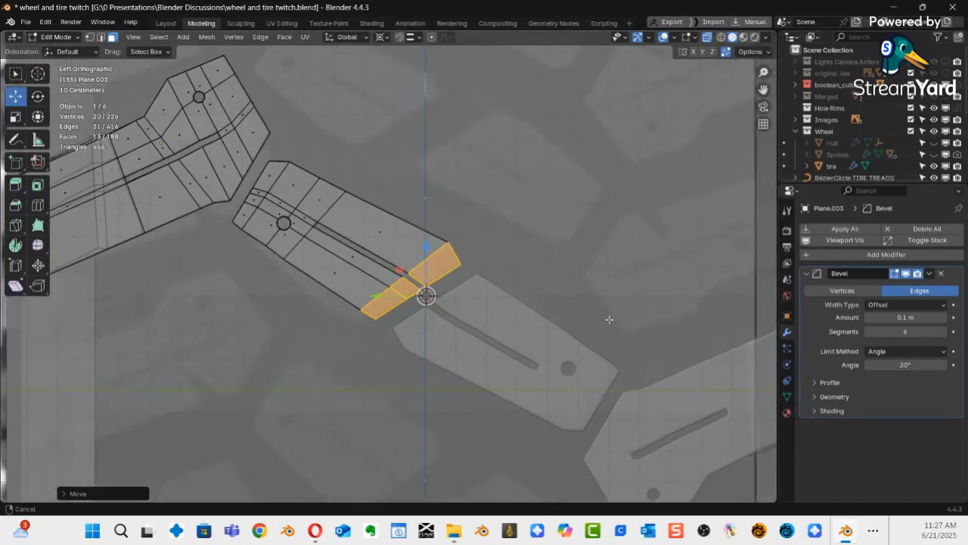
scroll(597, 333, down, 1)
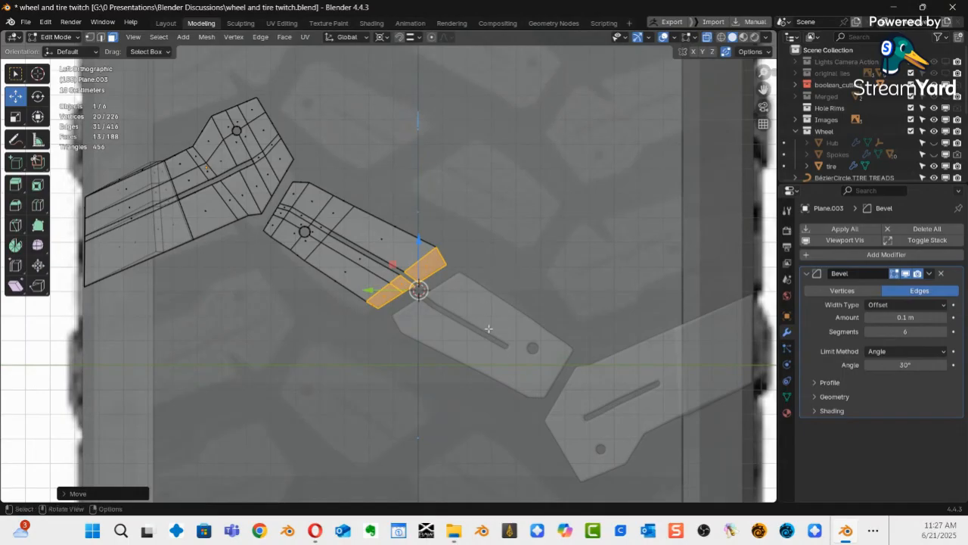
key(ctrl+Tab)
click(340, 334)
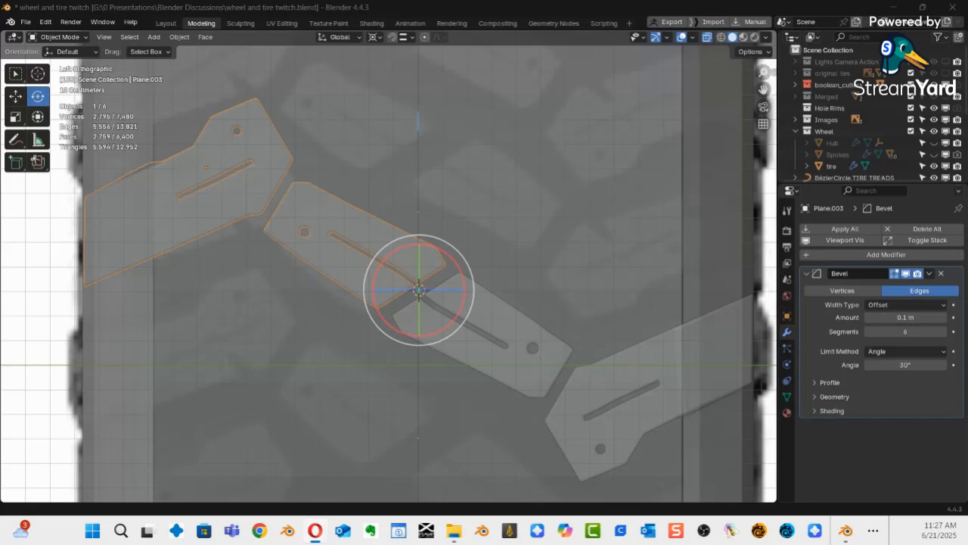
Switch to the browser and open the "15 Minute Timer" video from the 15 minute timer search results.
drag(363, 140, 441, 47)
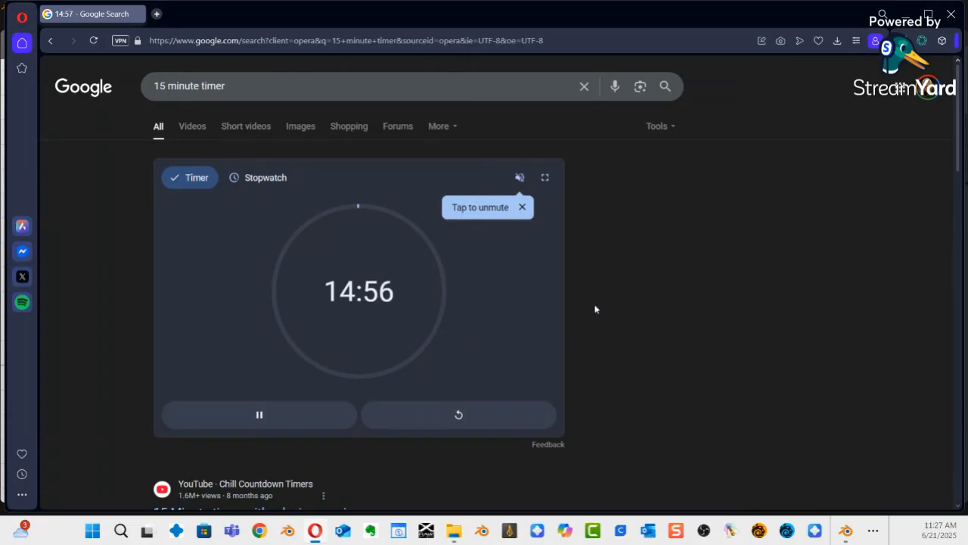
scroll(593, 308, down, 5)
click(200, 296)
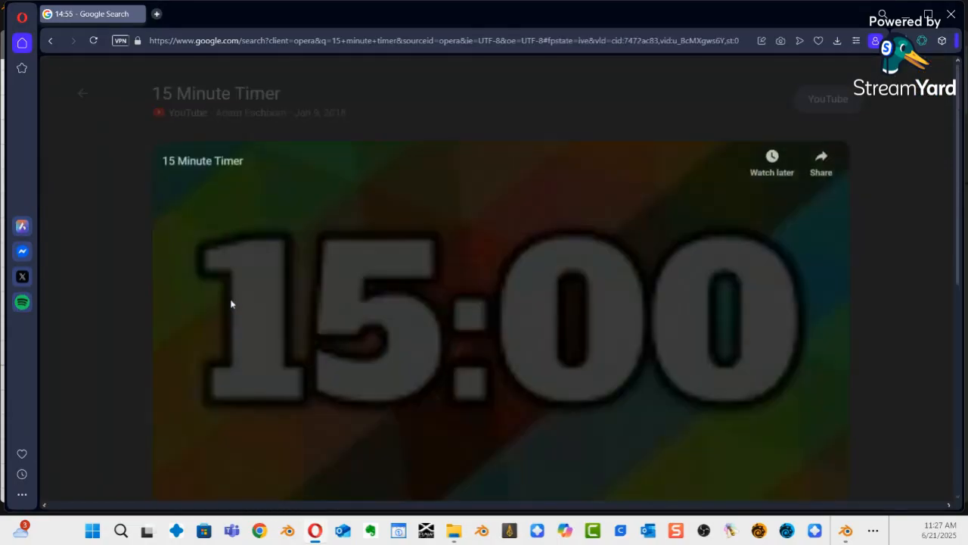
click(469, 327)
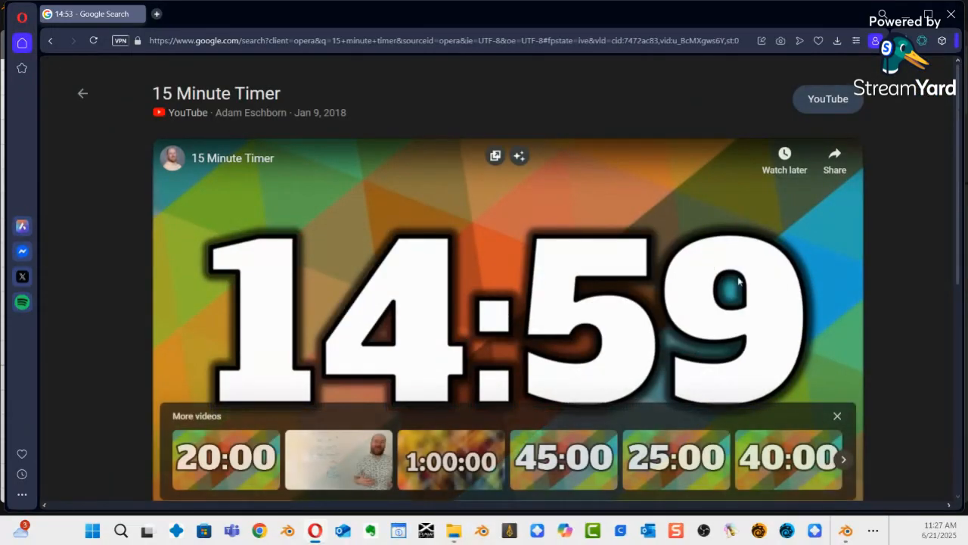
click(840, 415)
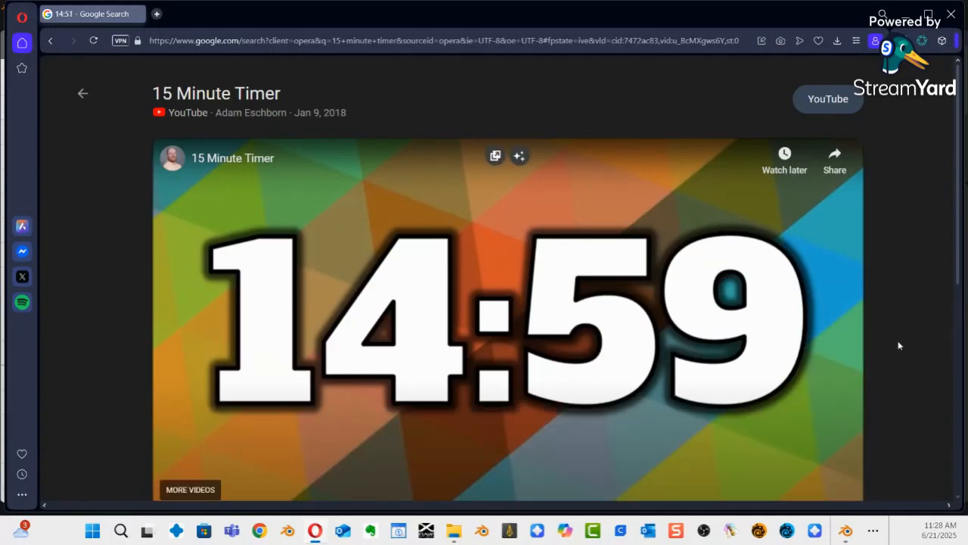
Show the timer video in full screen, rewind it to 0:00 and play it.
scroll(834, 392, down, 4)
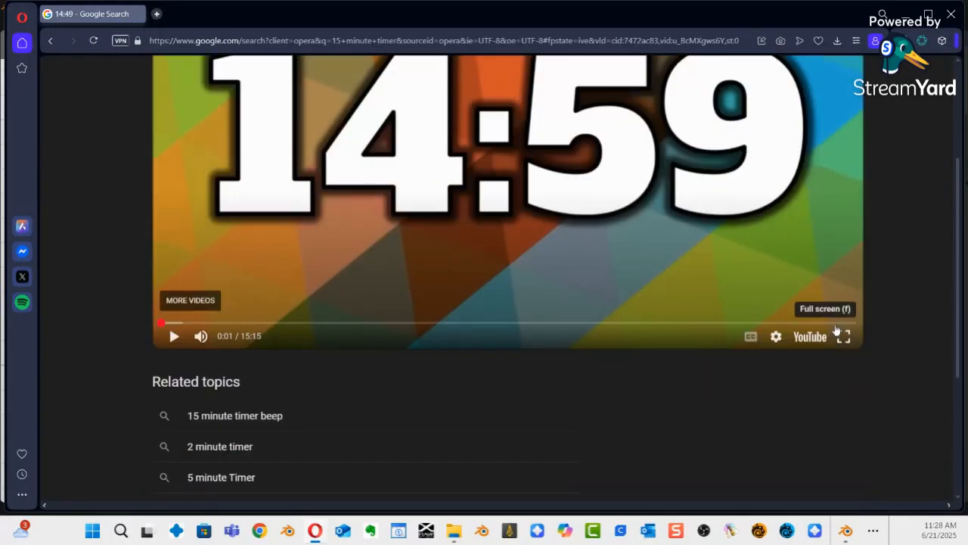
click(842, 335)
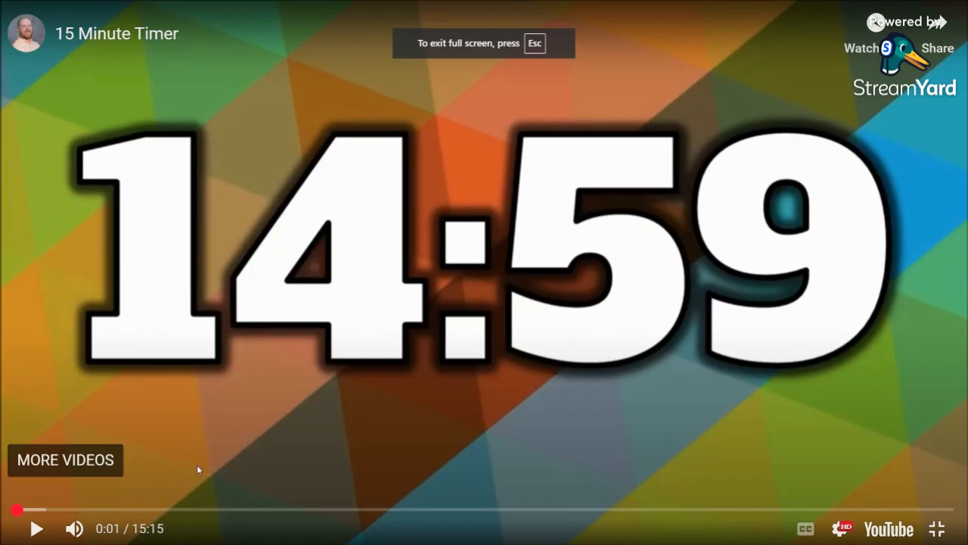
click(16, 511)
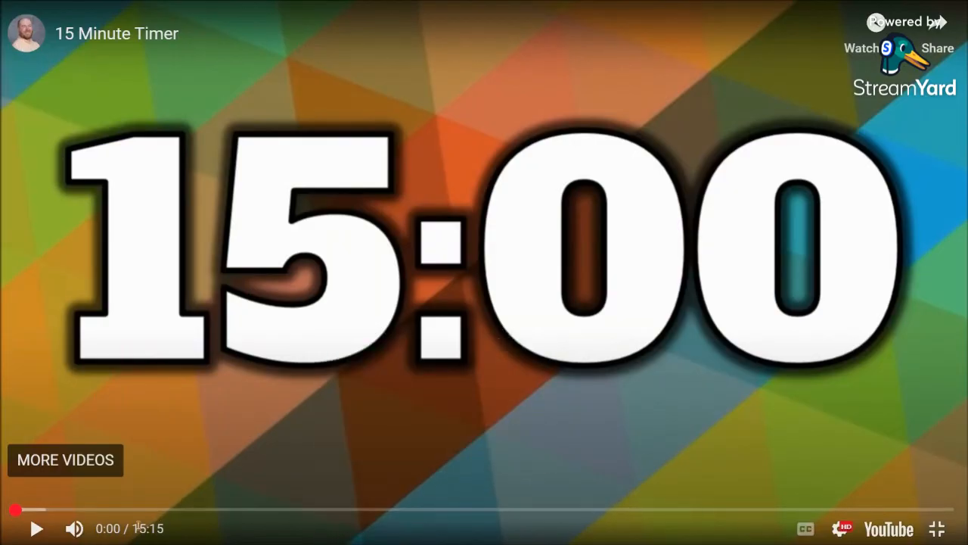
click(36, 529)
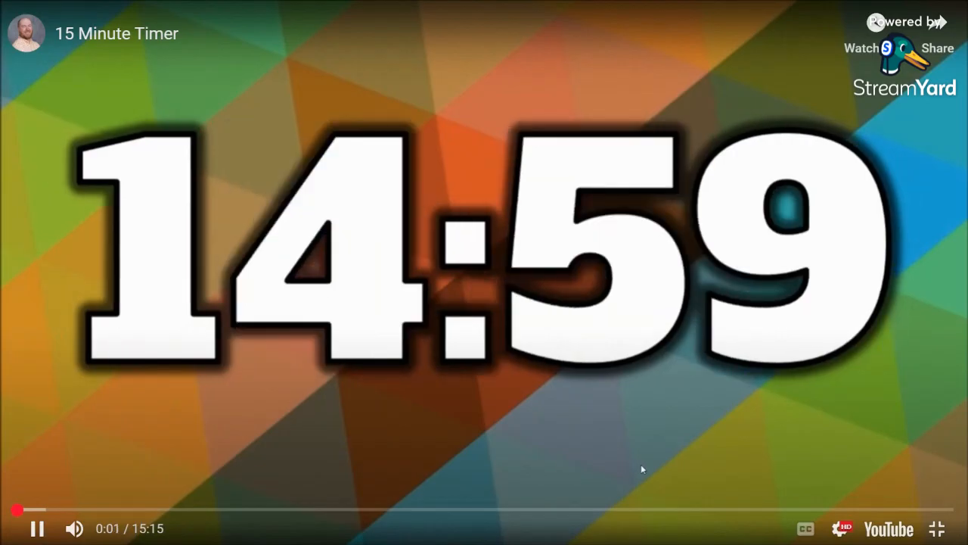
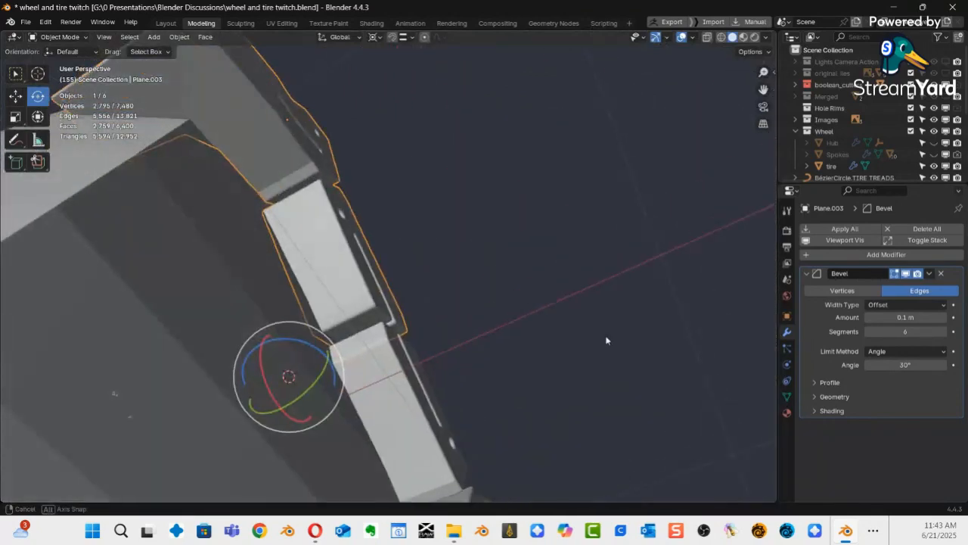
Return to Blender and set the transform pivot point to Median Point while viewing the selected tread blocks from the side.
middle_drag(499, 367, 431, 310)
middle_drag(453, 233, 297, 226)
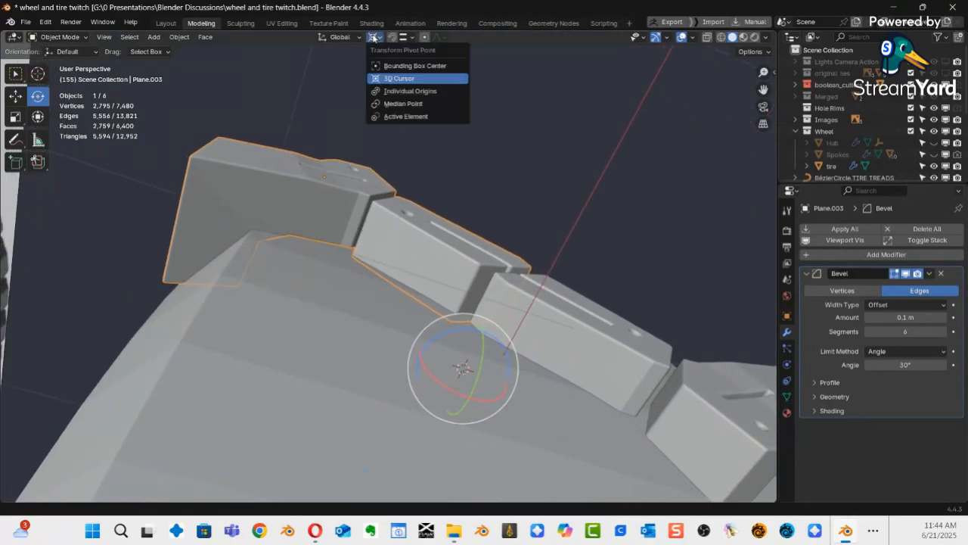
click(414, 105)
middle_drag(402, 242, 426, 274)
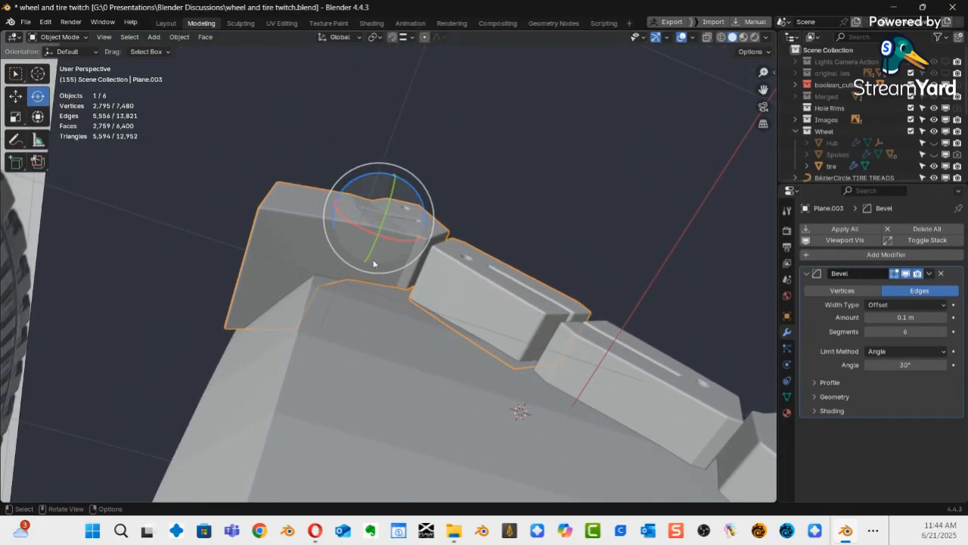
Move the selected tread blocks slightly inward along the global X axis with the Move tool.
key(shift+space)
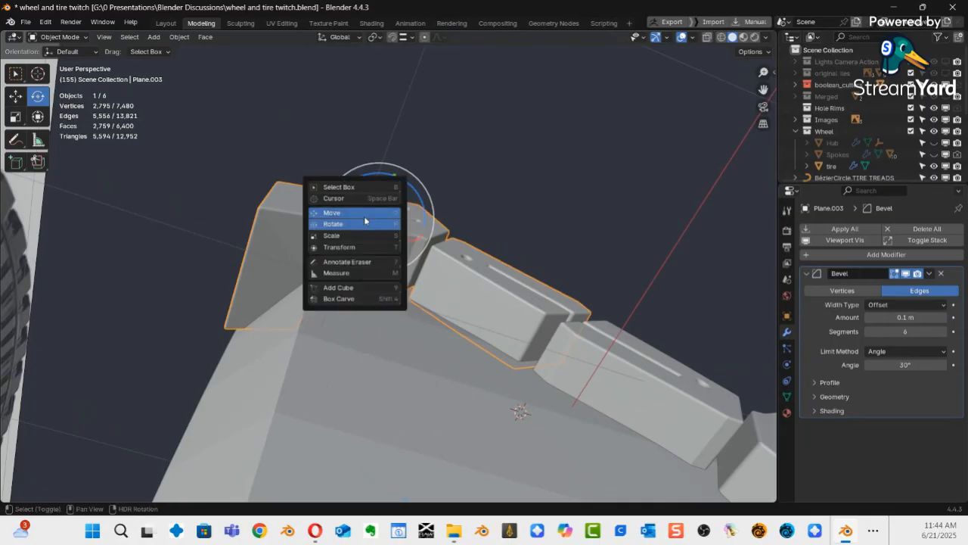
click(365, 216)
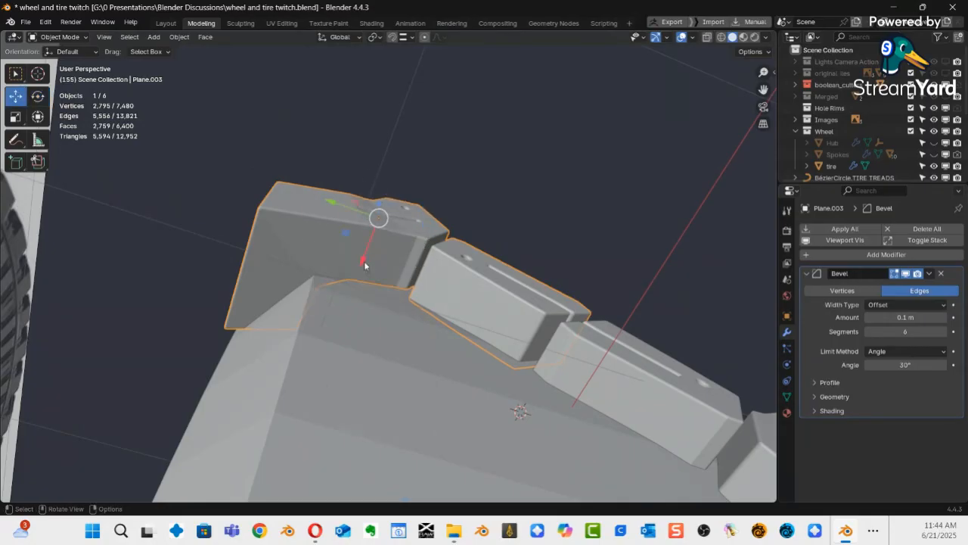
drag(364, 267, 362, 270)
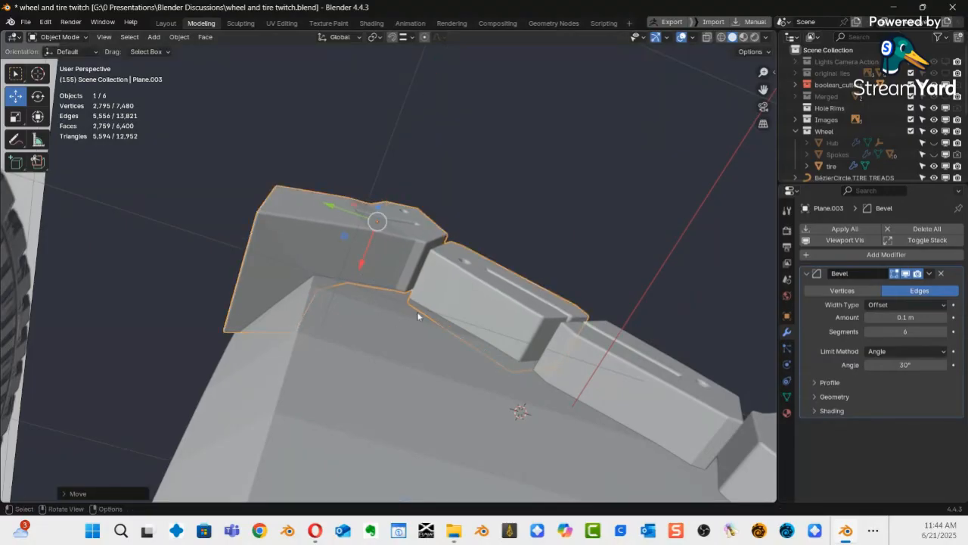
Select both tread halves and join them into a single object.
middle_drag(420, 313, 488, 285)
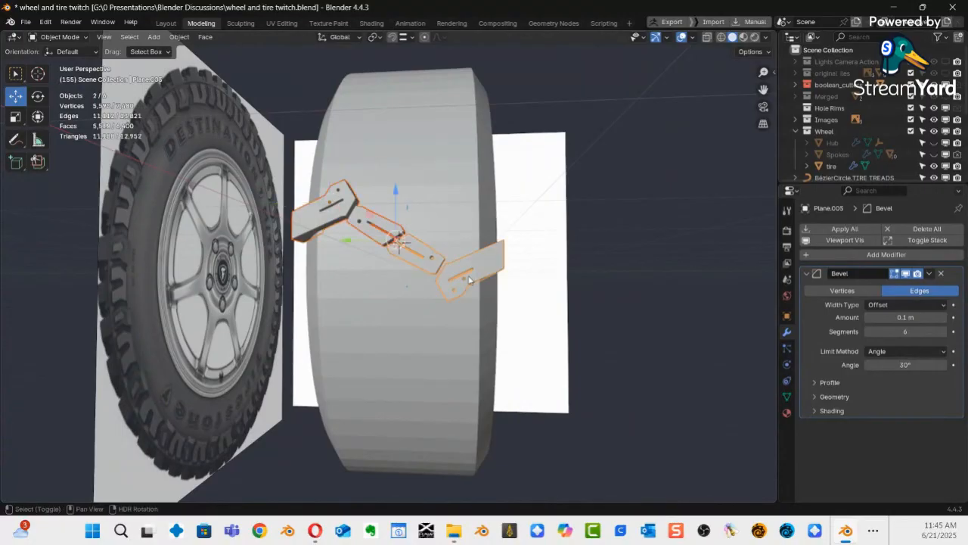
scroll(435, 233, up, 3)
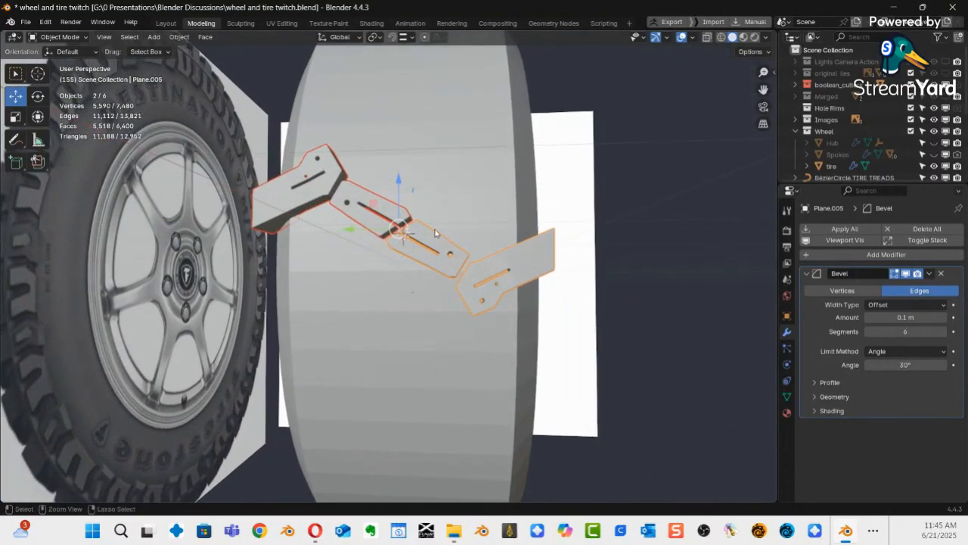
middle_drag(449, 307, 457, 393)
Select the tire and snap the 3D cursor to its origin.
click(475, 210)
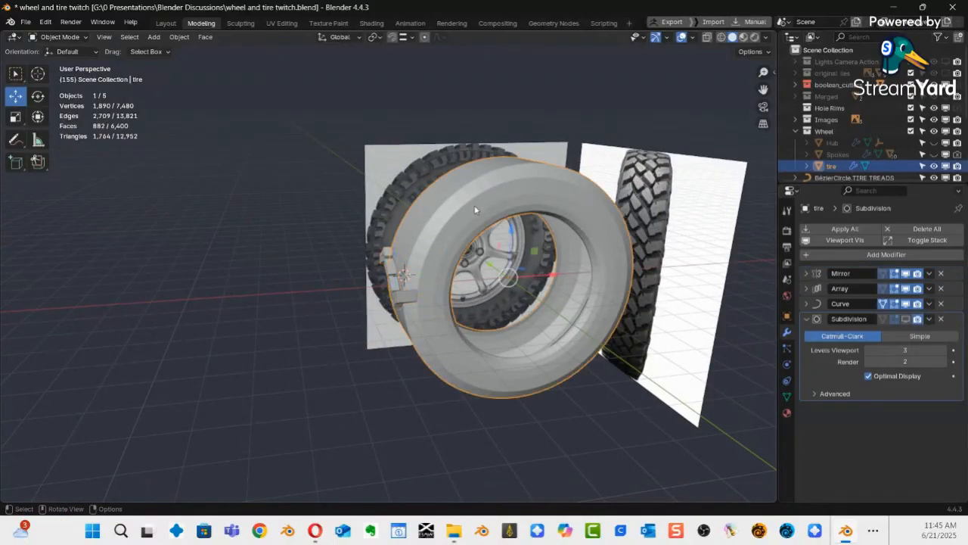
middle_drag(496, 258, 436, 305)
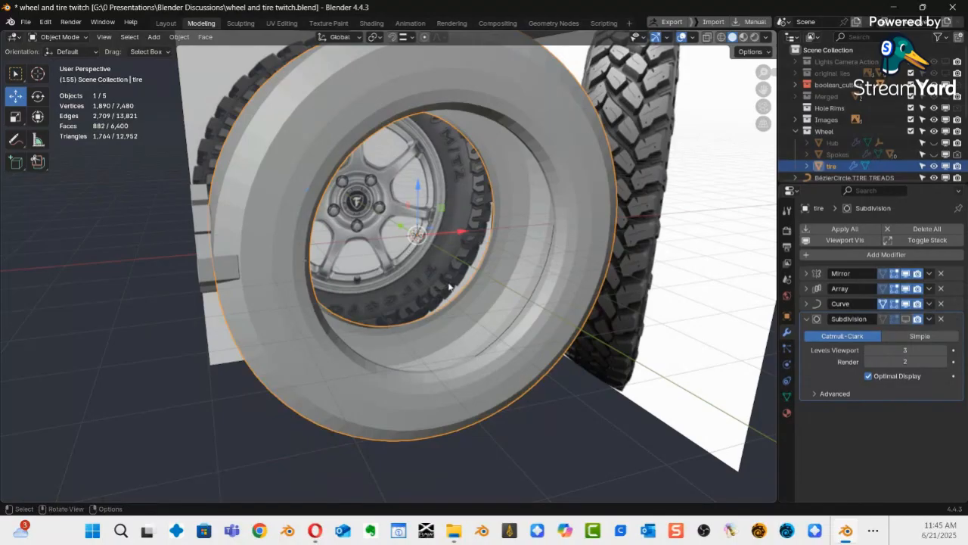
middle_drag(440, 312, 389, 295)
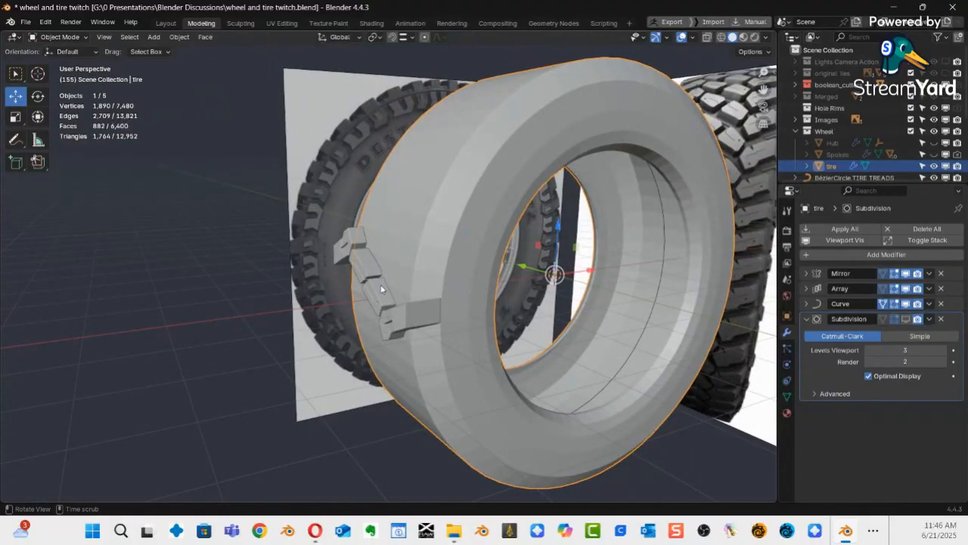
middle_drag(436, 327, 493, 285)
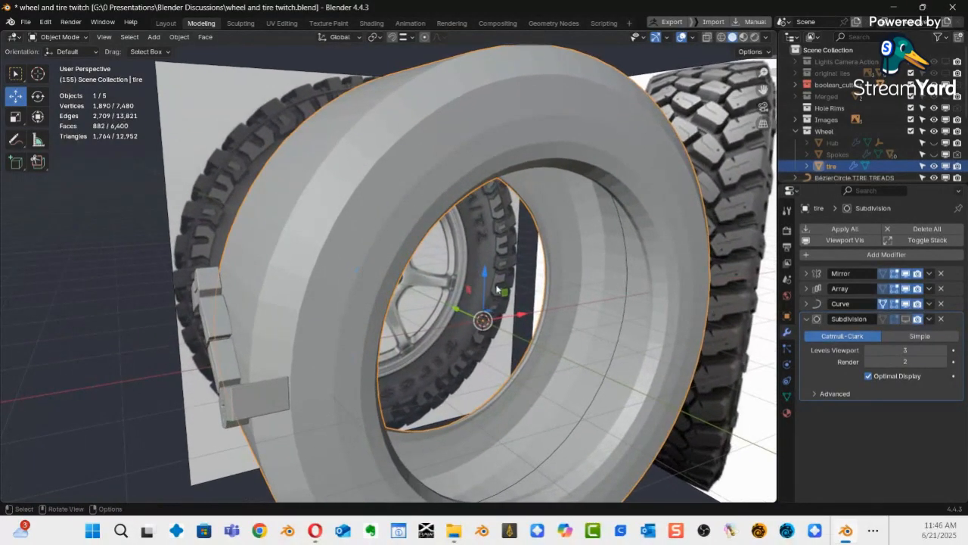
Add an Arrows empty at the 3D cursor in the tire's center.
key(shift+a)
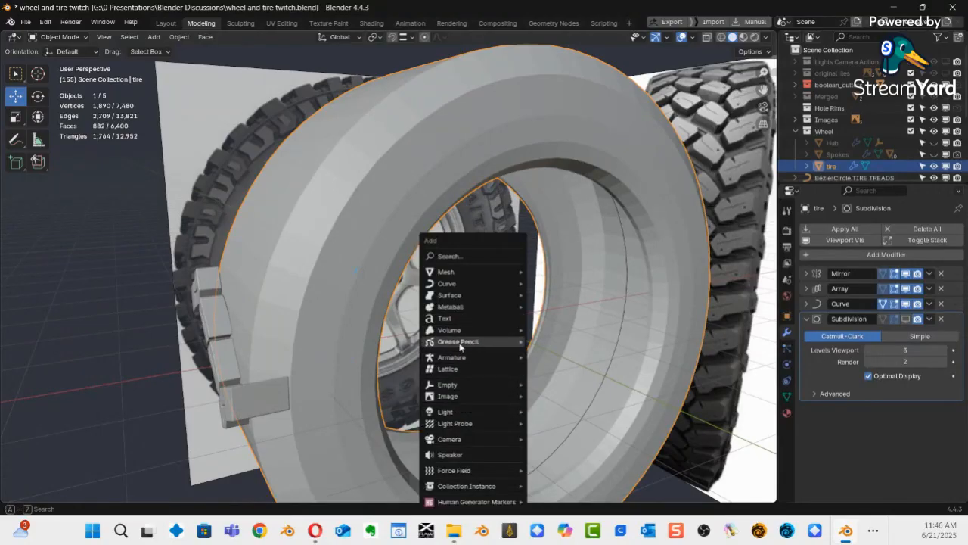
mouse_move(465, 389)
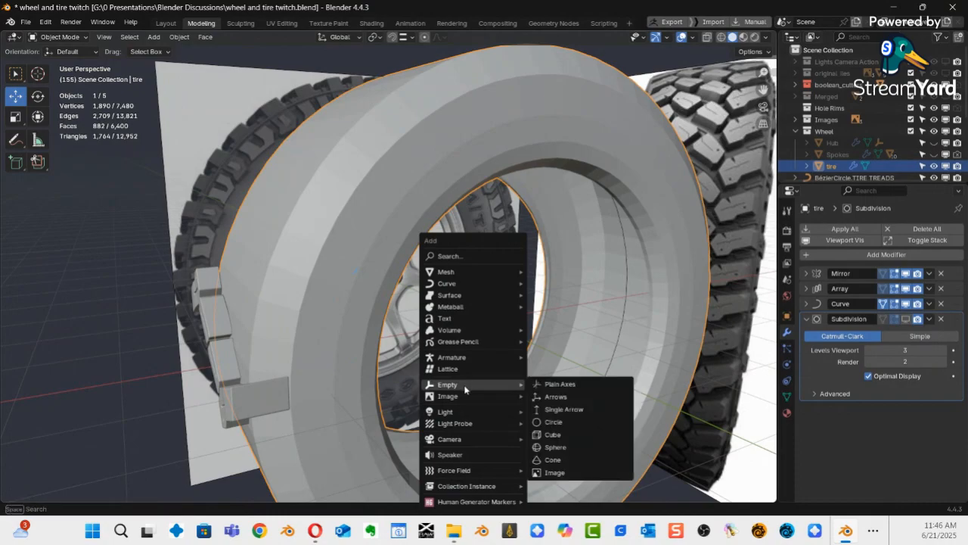
click(557, 397)
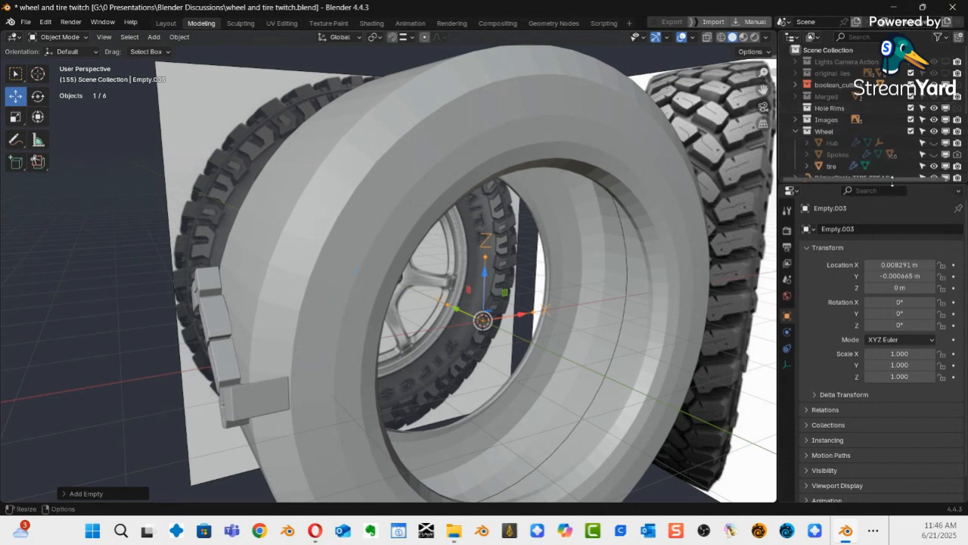
Place the new empty in the Wheel collection and rename it Empty.array.treads.
drag(893, 182, 894, 233)
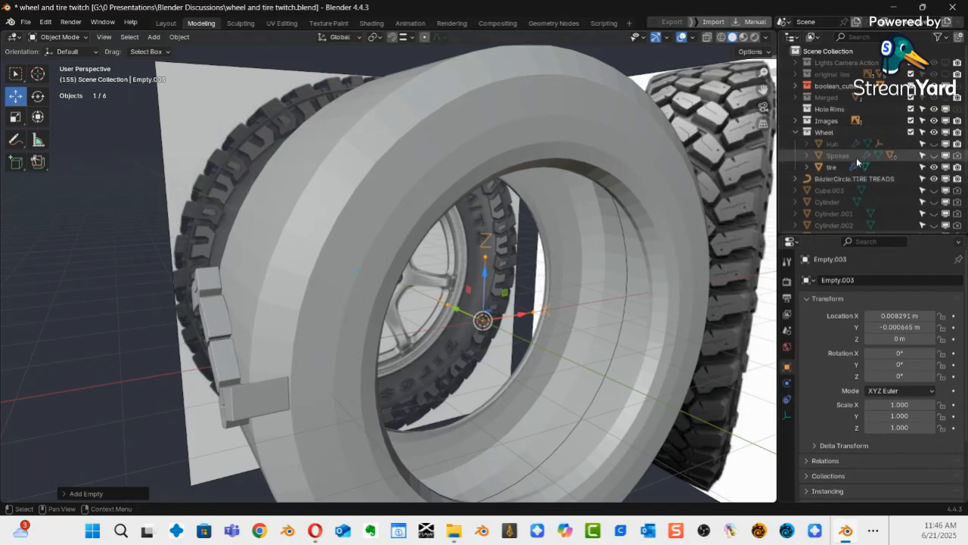
scroll(855, 168, down, 3)
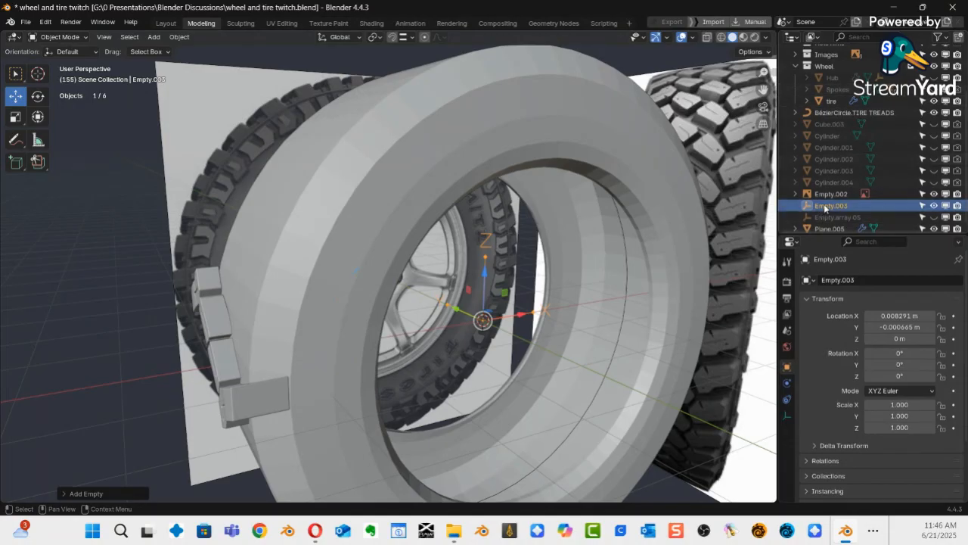
drag(810, 167, 820, 71)
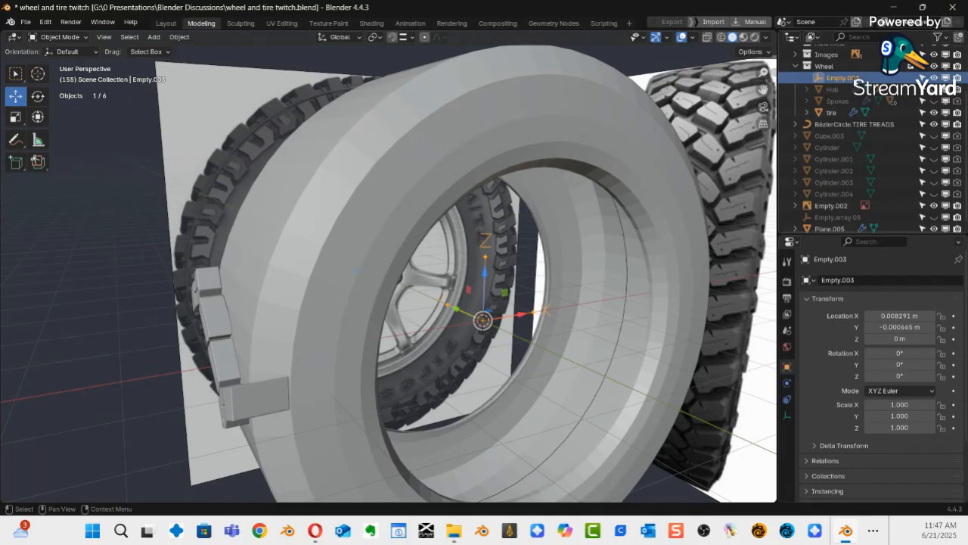
double_click(841, 78)
scroll(853, 82, up, 3)
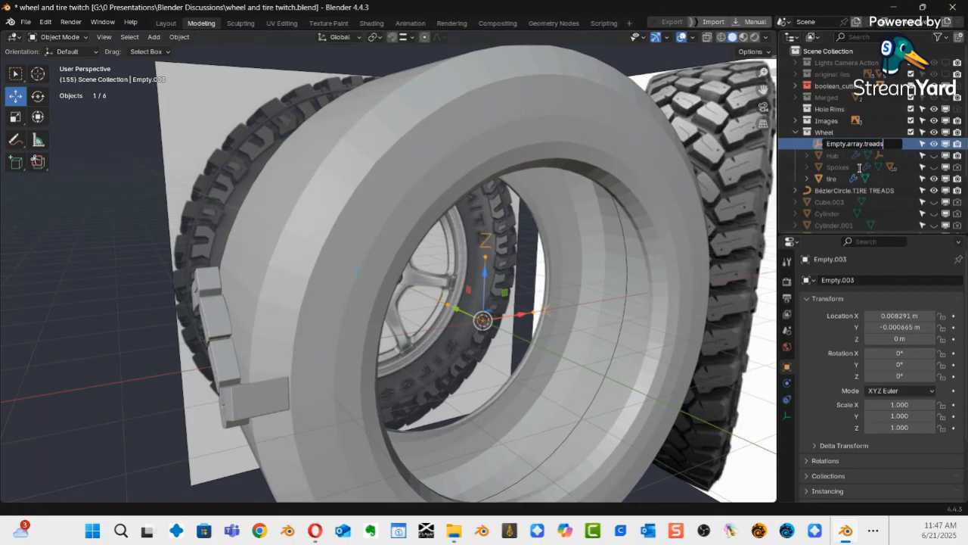
key(Return)
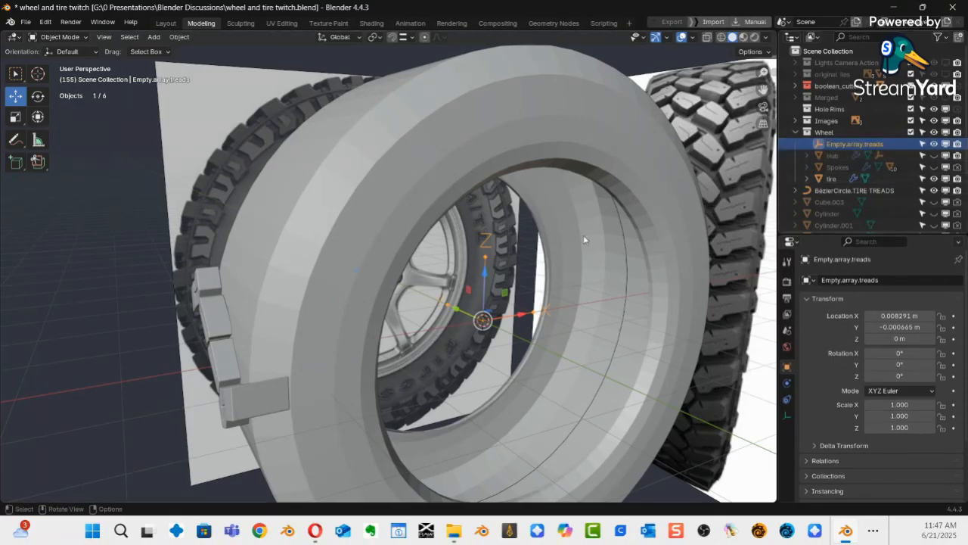
Select the joined tread object and set its origin to the 3D cursor at the tire's center.
alt+shift+drag(477, 316, 488, 336)
alt+drag(472, 297, 519, 292)
click(437, 283)
alt+drag(449, 303, 339, 295)
alt+drag(488, 283, 508, 300)
middle_drag(508, 299, 483, 283)
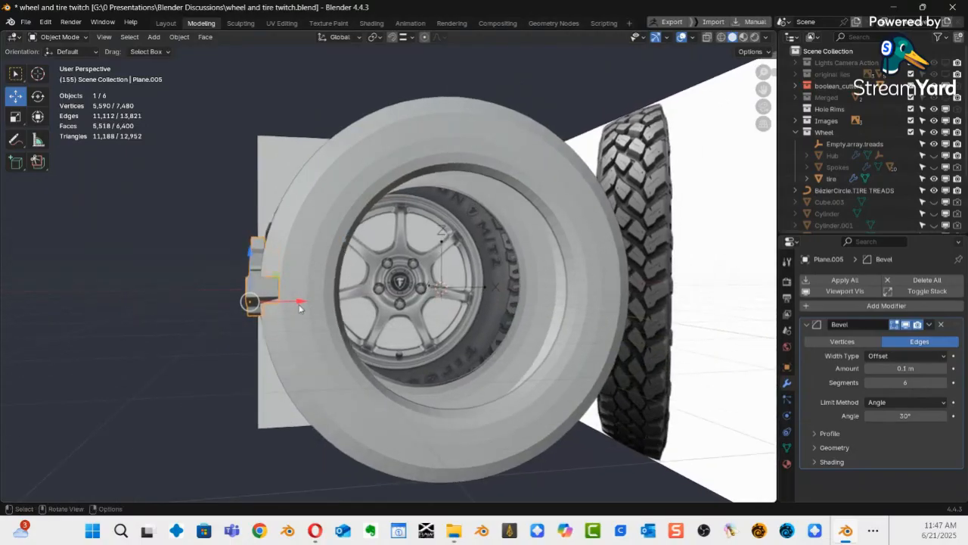
alt+drag(307, 306, 352, 315)
alt+drag(415, 312, 325, 318)
right_click(244, 320)
mouse_move(245, 320)
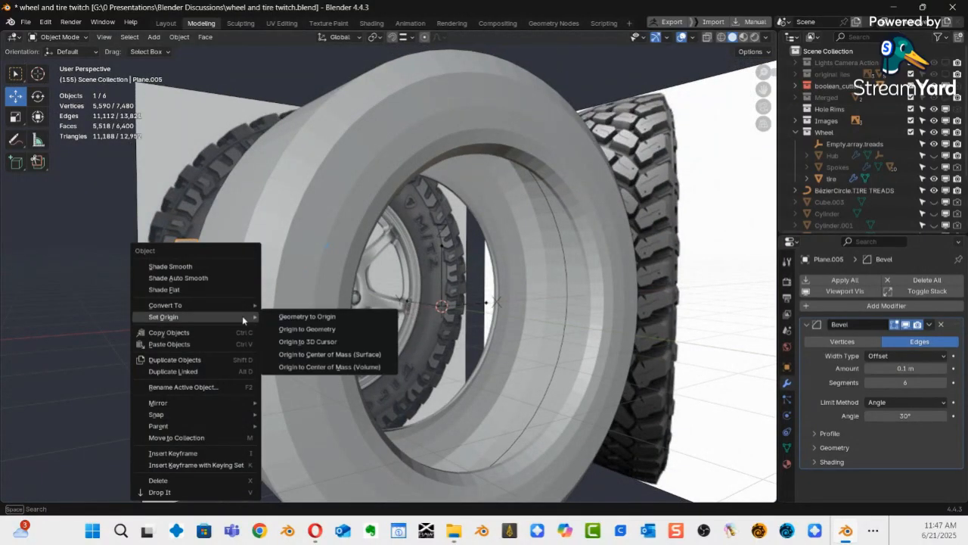
click(331, 344)
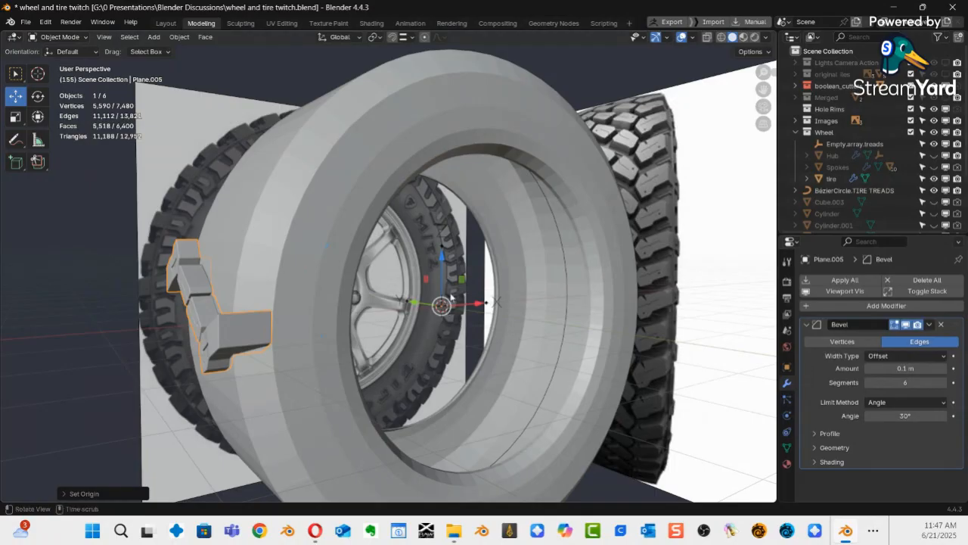
Try rotating the tread around the tire's center with the Rotate tool, and undo the rotation.
scroll(405, 335, down, 5)
middle_drag(379, 337, 402, 334)
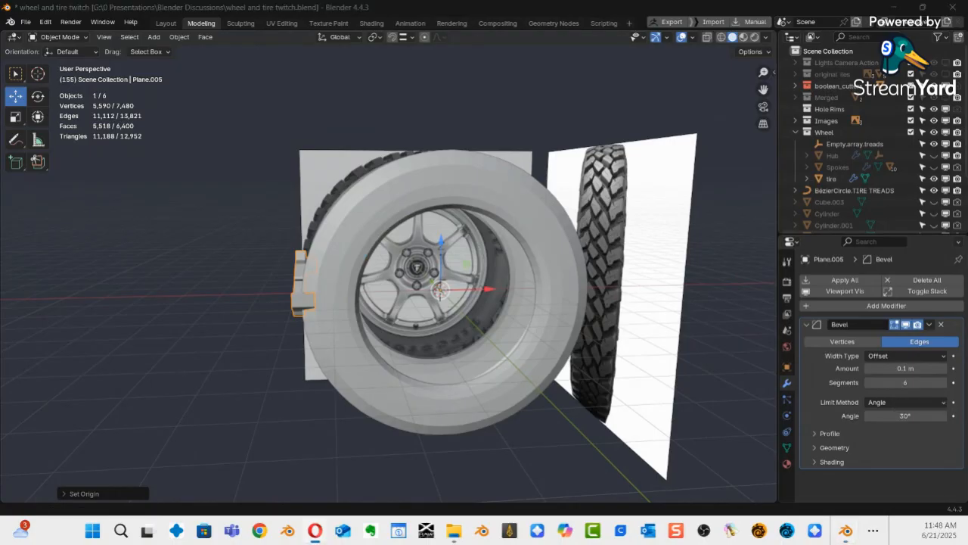
mouse_move(381, 344)
middle_down()
mouse_move(359, 340)
mouse_move(395, 337)
mouse_move(382, 327)
middle_up()
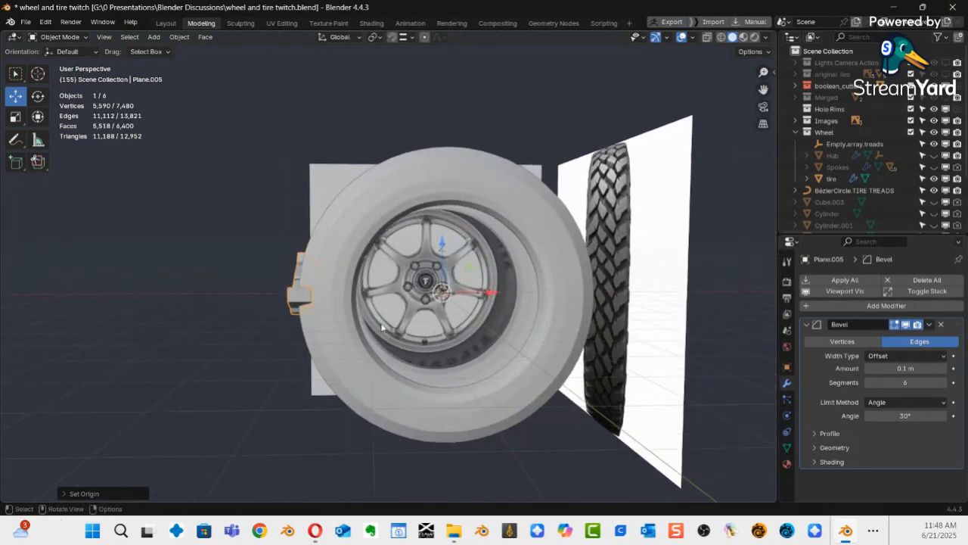
key(shift+space)
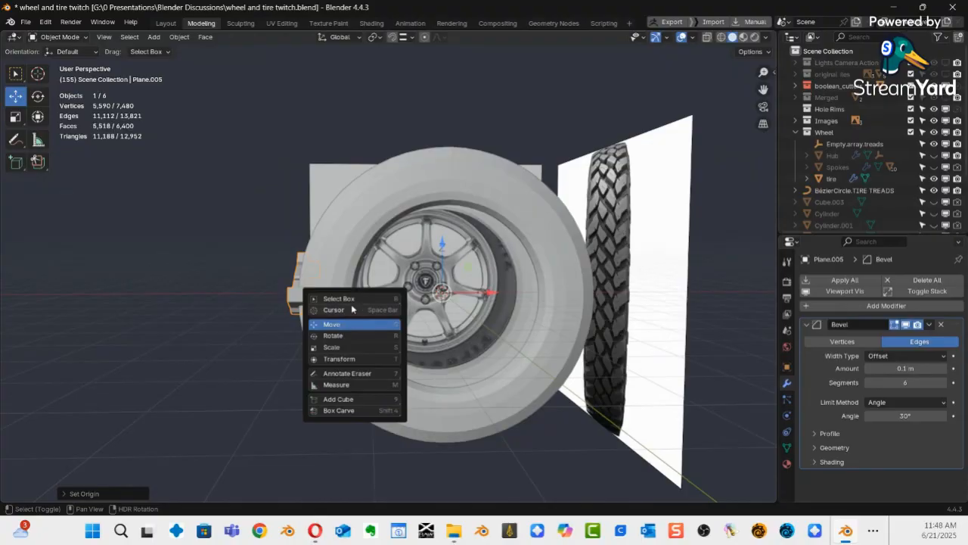
click(347, 337)
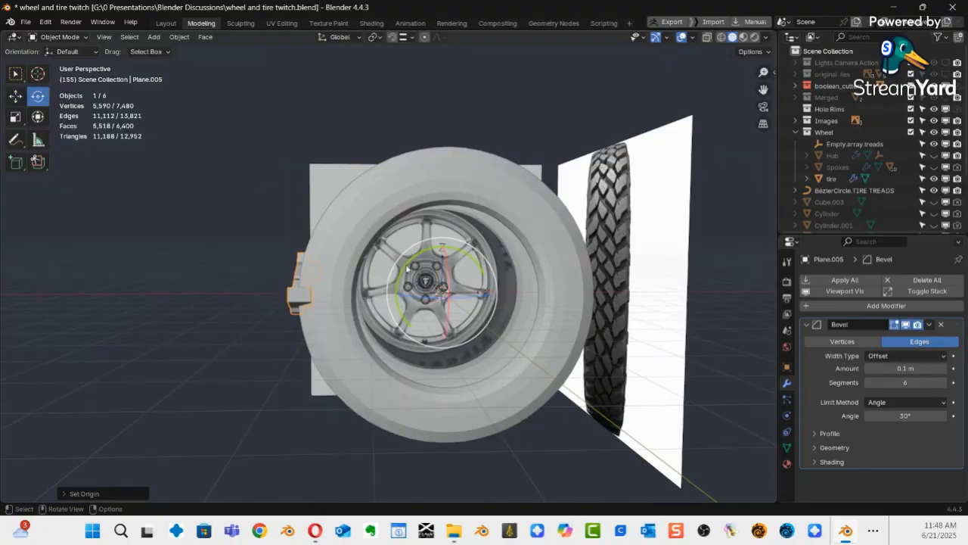
drag(428, 286, 538, 269)
drag(487, 331, 423, 285)
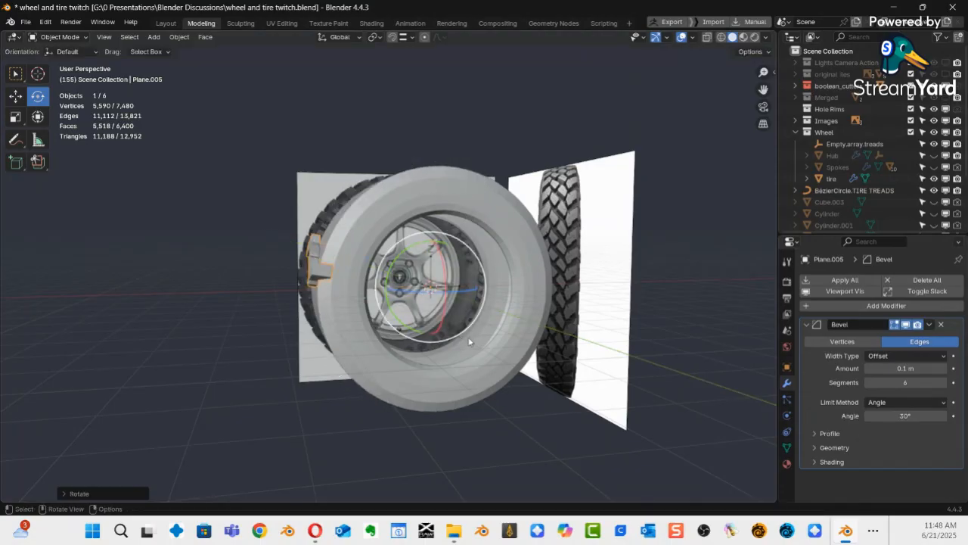
key(ctrl+z)
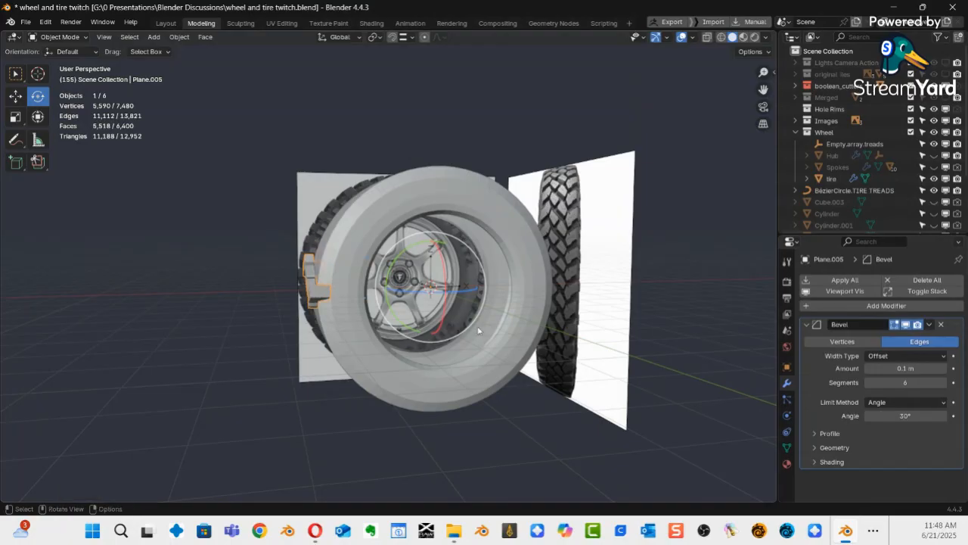
Collapse the tread's Bevel modifier settings and add an Array modifier after it.
scroll(466, 313, up, 4)
shift+middle_drag(464, 307, 446, 285)
mouse_move(437, 336)
middle_down()
mouse_move(463, 335)
mouse_move(446, 324)
mouse_move(459, 340)
mouse_move(443, 363)
mouse_move(474, 316)
mouse_move(525, 276)
mouse_move(441, 320)
middle_up()
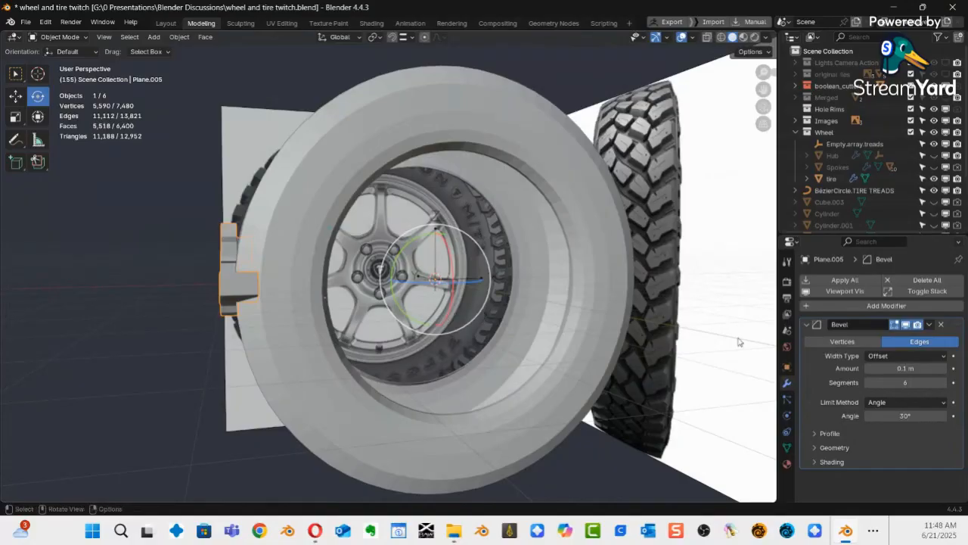
click(899, 436)
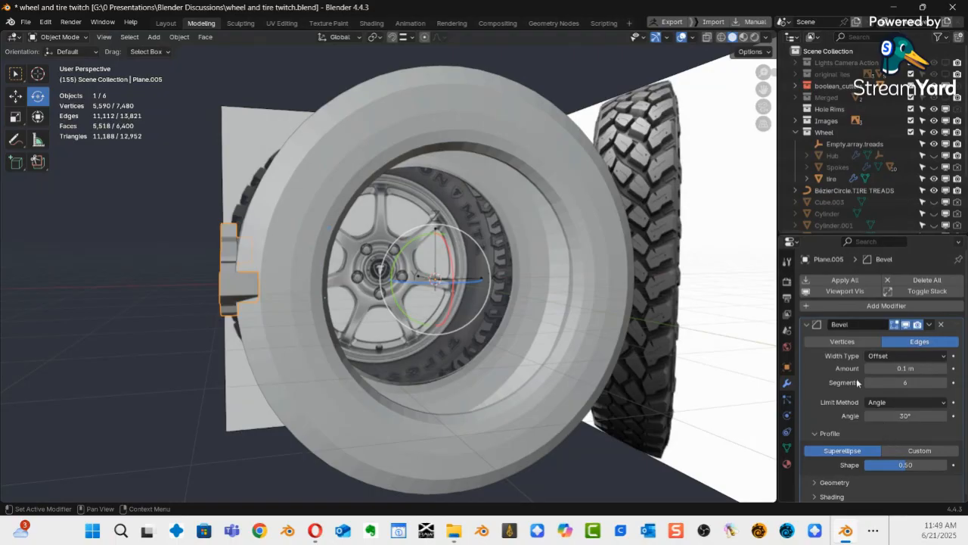
click(787, 330)
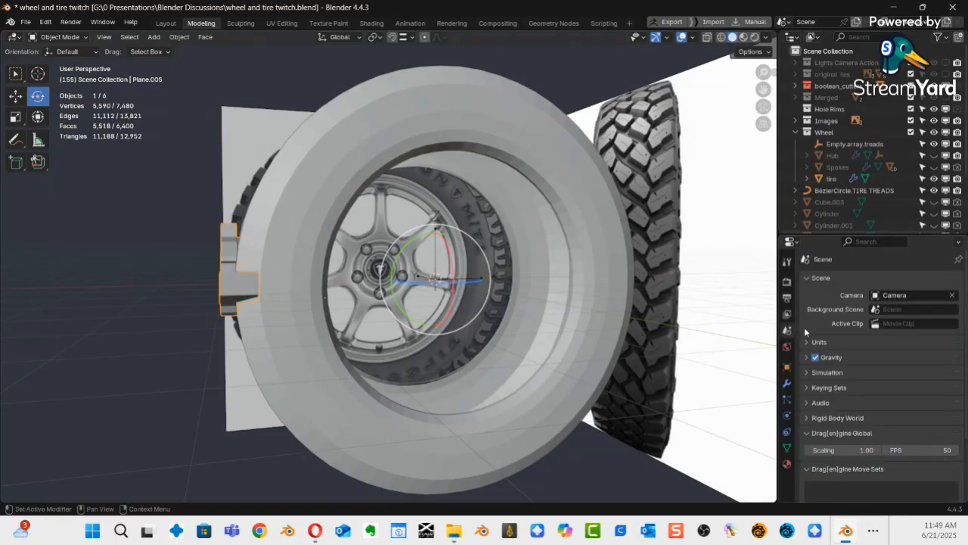
click(788, 383)
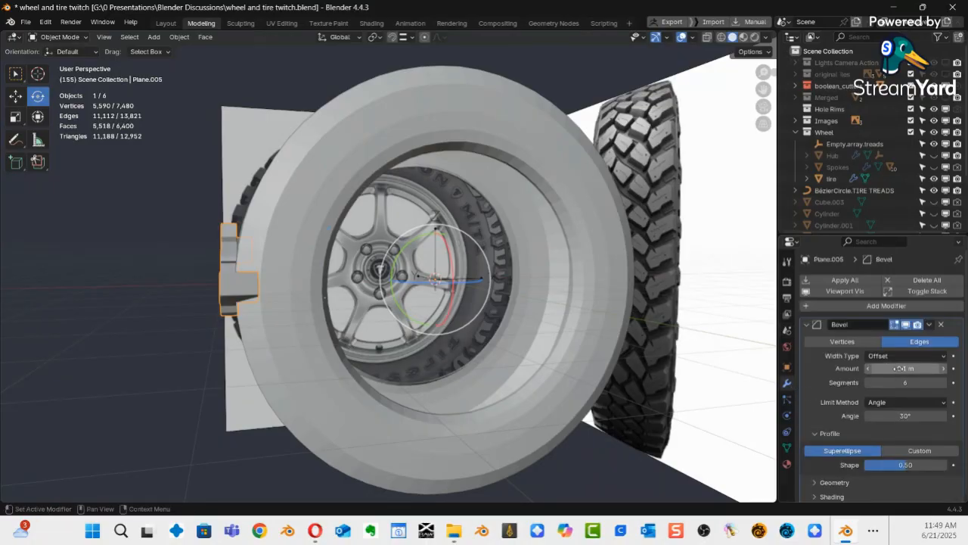
click(806, 329)
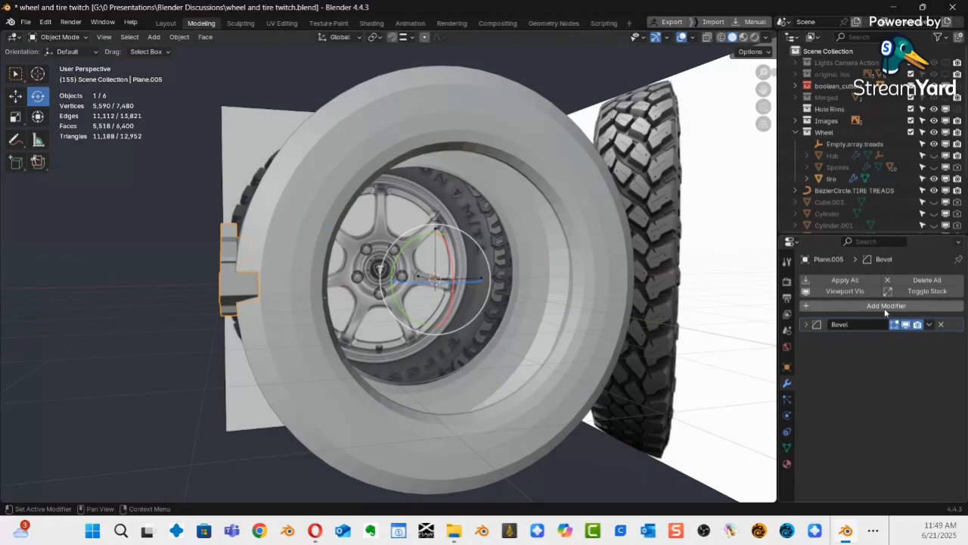
middle_drag(444, 341, 431, 324)
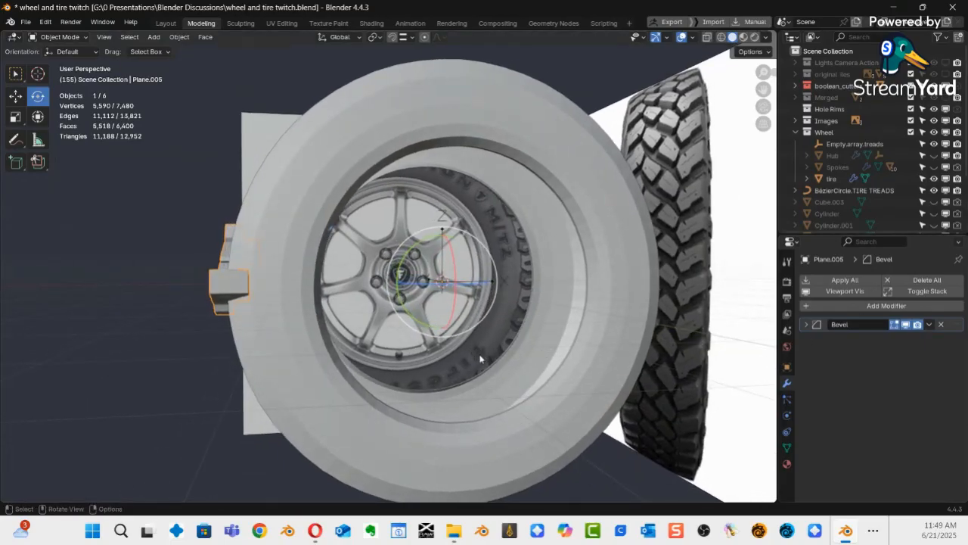
click(883, 306)
mouse_move(846, 293)
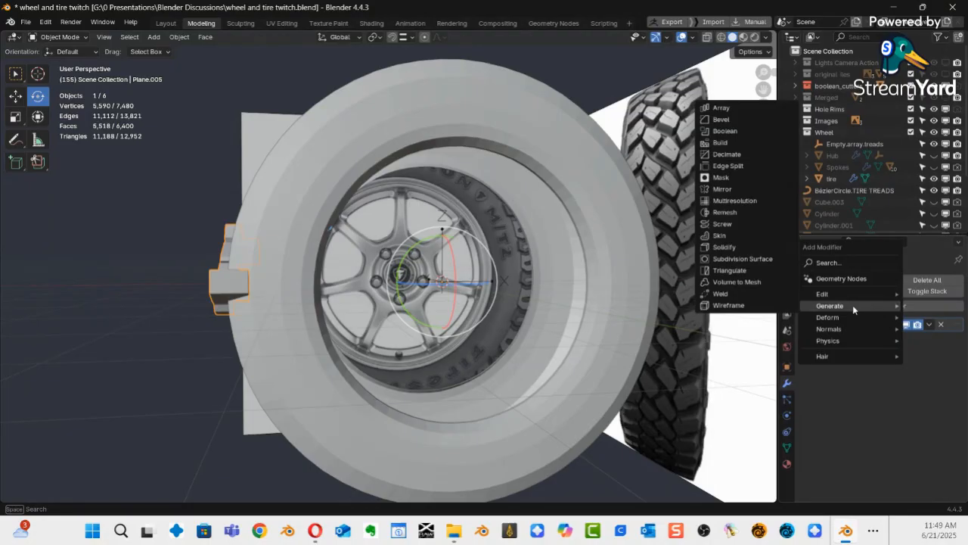
click(722, 107)
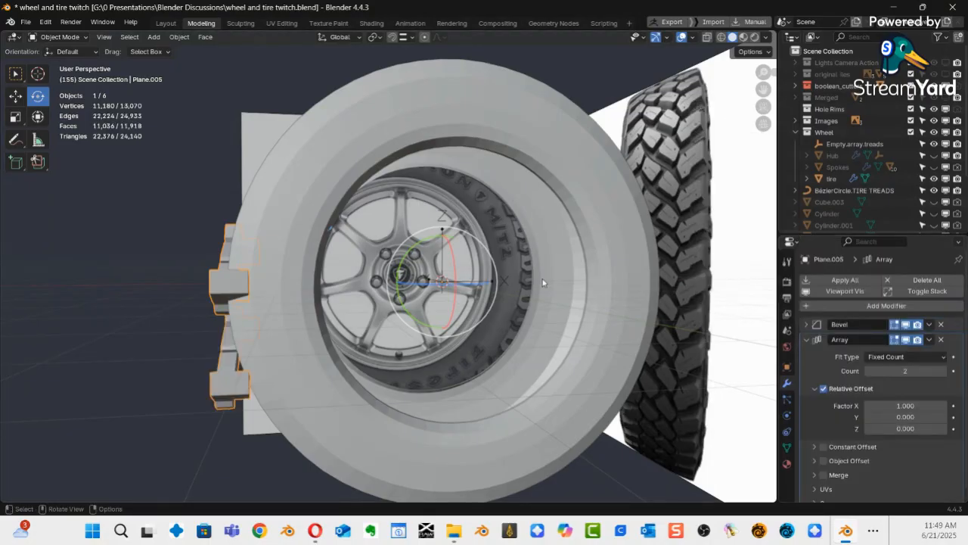
Apply the tread object's rotation and scale, keeping only the tread selected.
middle_drag(399, 407, 328, 347)
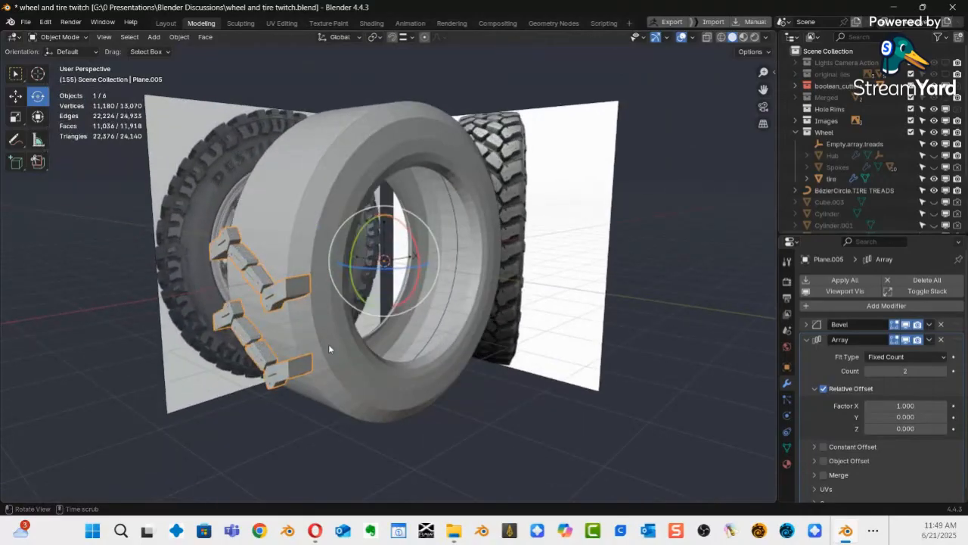
ctrl+middle_drag(297, 313, 301, 218)
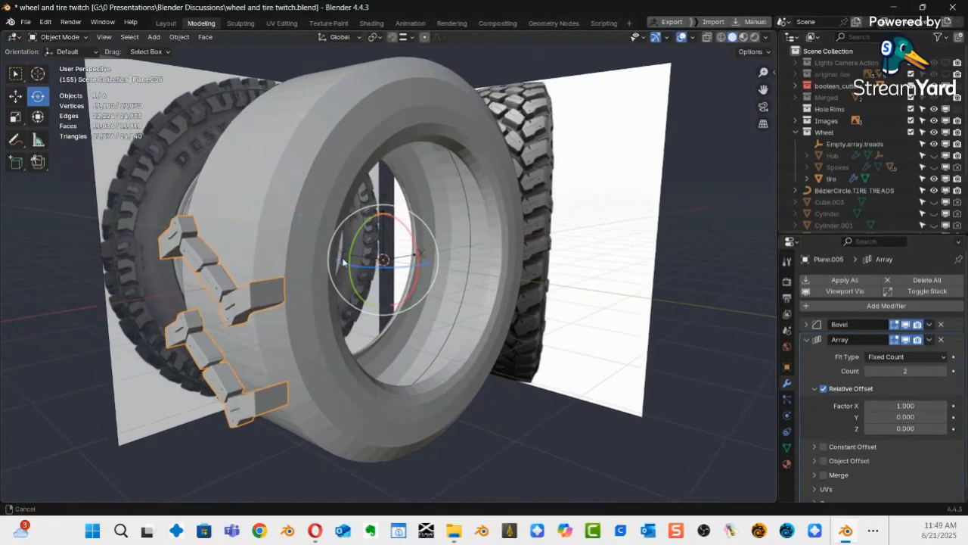
middle_drag(255, 299, 314, 317)
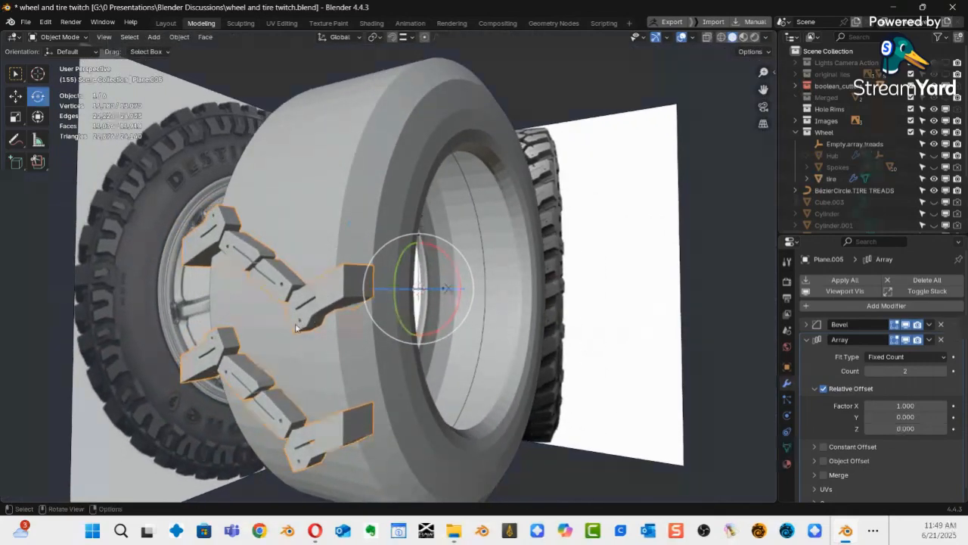
key(ctrl+a)
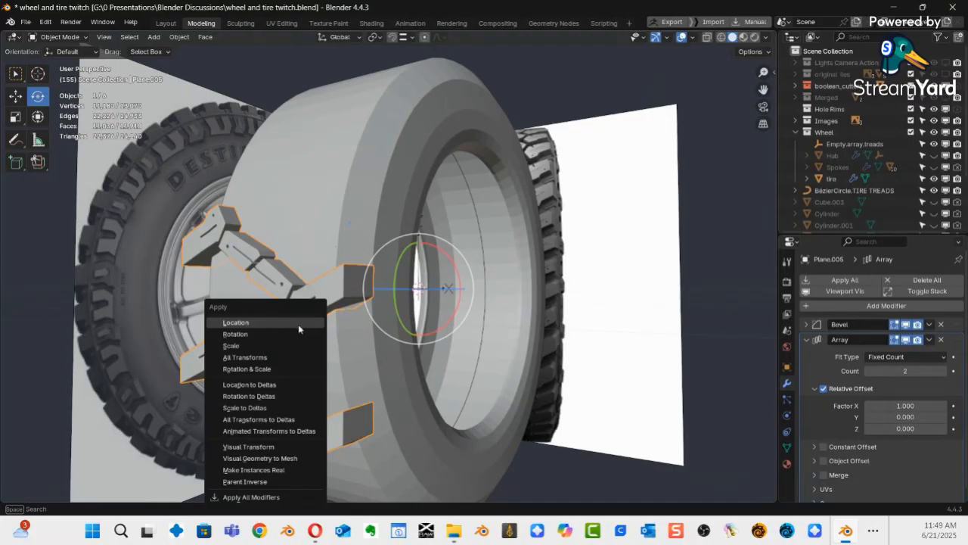
click(258, 370)
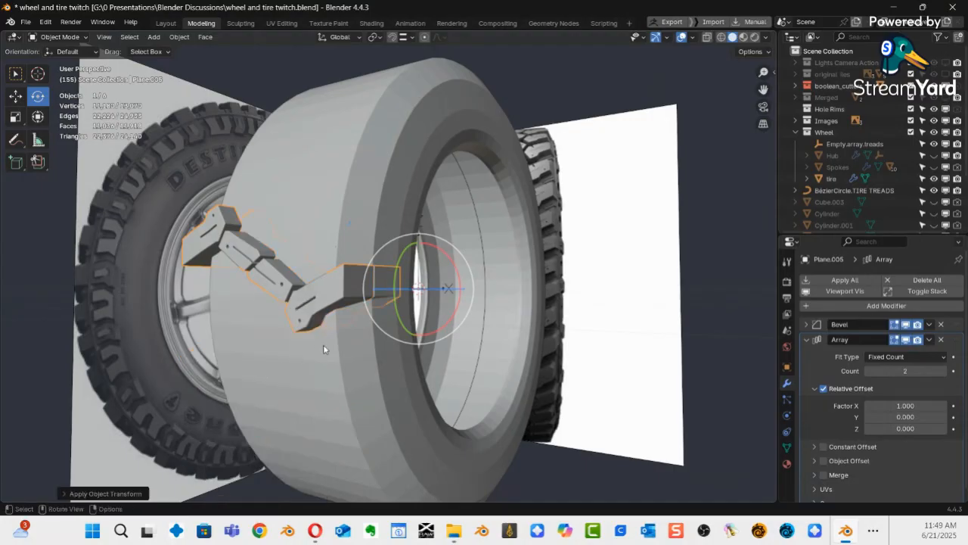
key(space)
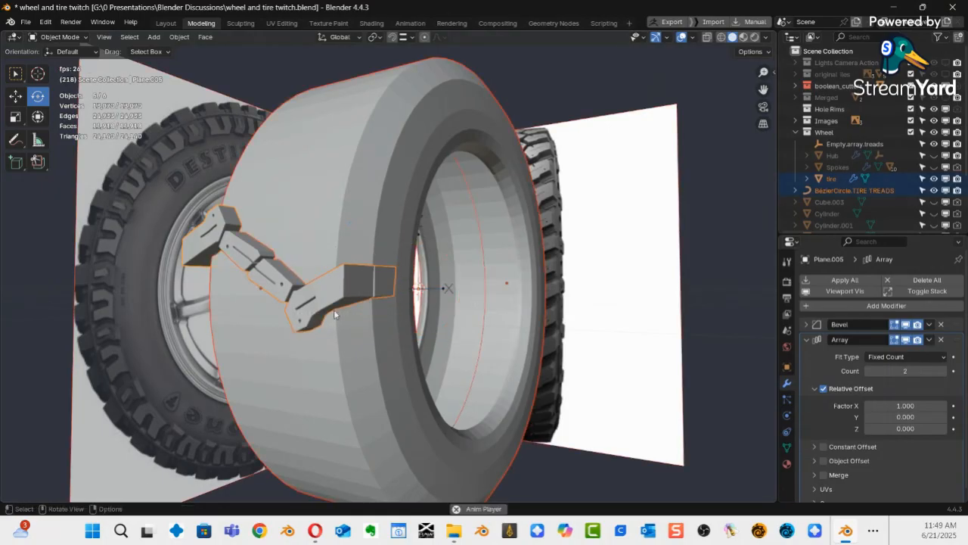
click(306, 306)
middle_drag(366, 306, 422, 304)
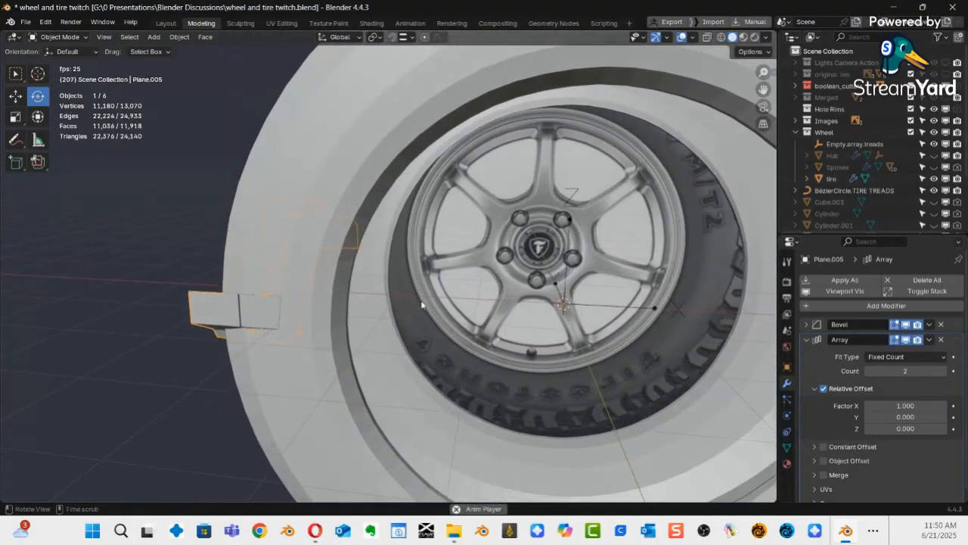
Try an array count of 12 for the tread.
double_click(910, 370)
text(20)
key(Return)
mouse_move(922, 371)
mouse_down()
mouse_move(897, 371)
mouse_move(911, 378)
mouse_up()
ctrl+middle_drag(542, 290, 436, 369)
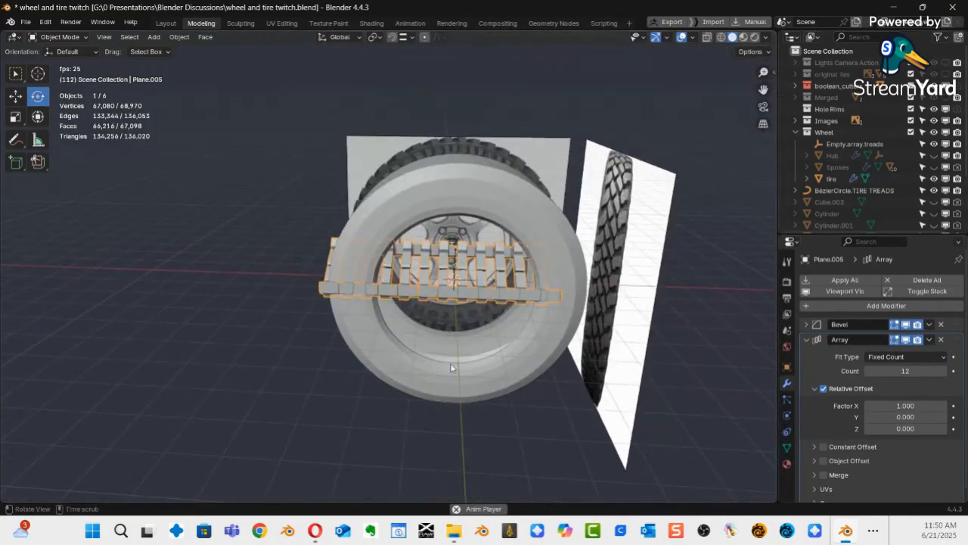
Set the tread array's count to 40 and turn off Relative Offset.
click(905, 371)
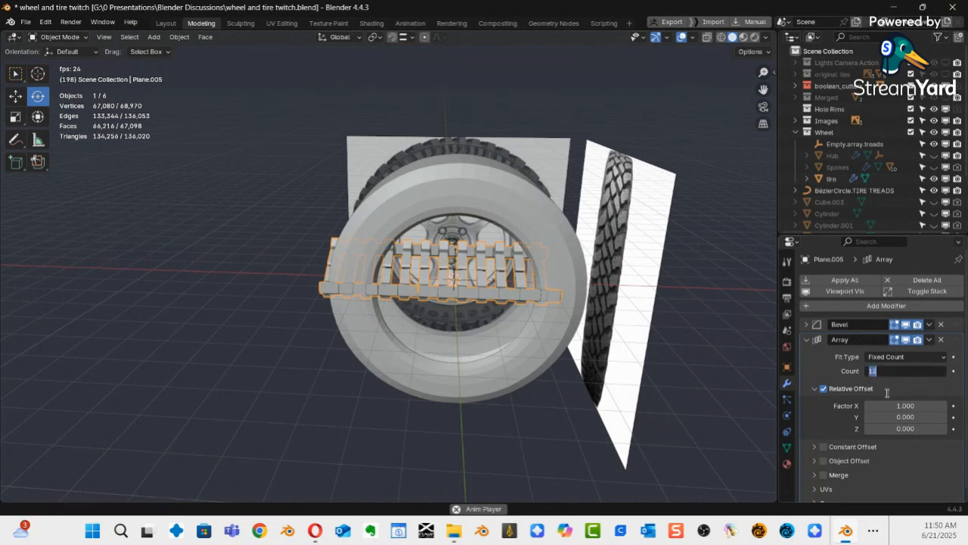
text(40)
key(Return)
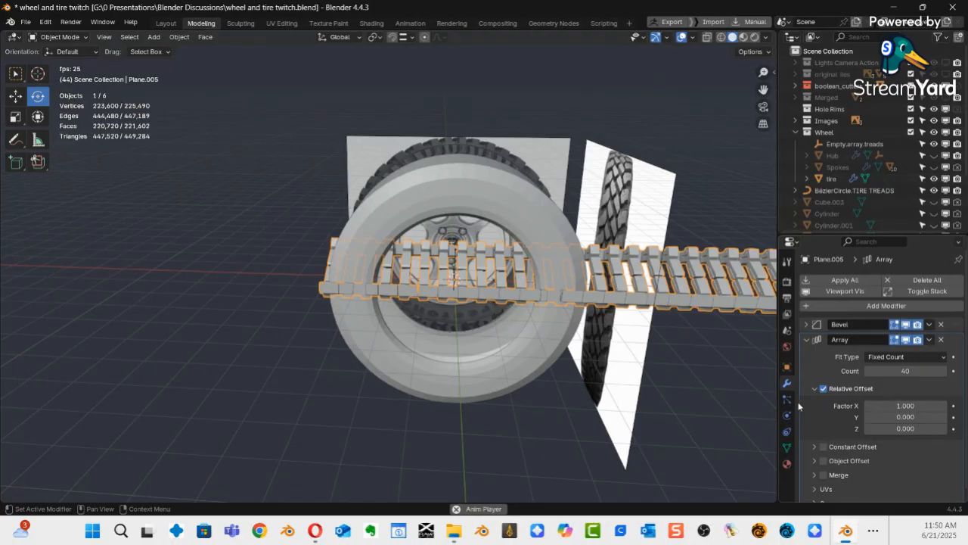
middle_drag(645, 351, 450, 336)
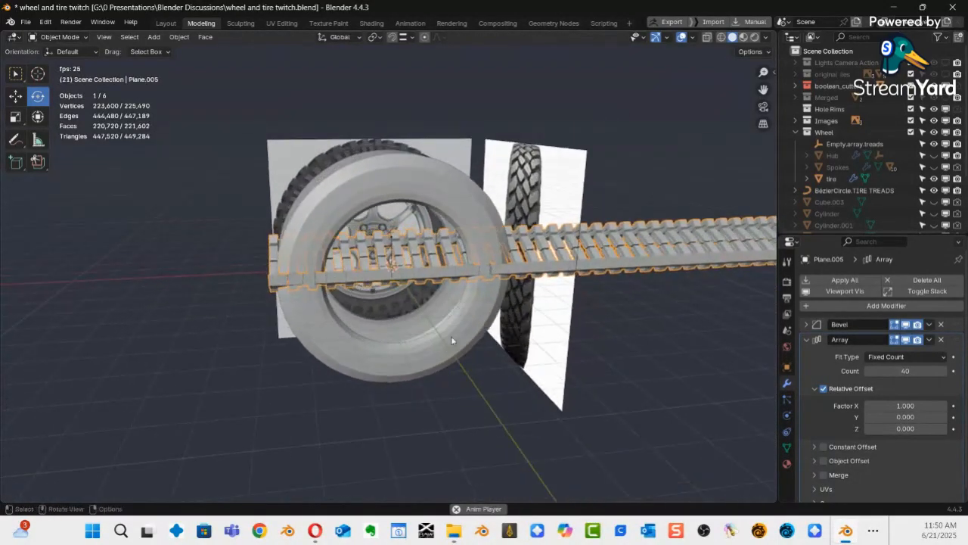
click(823, 388)
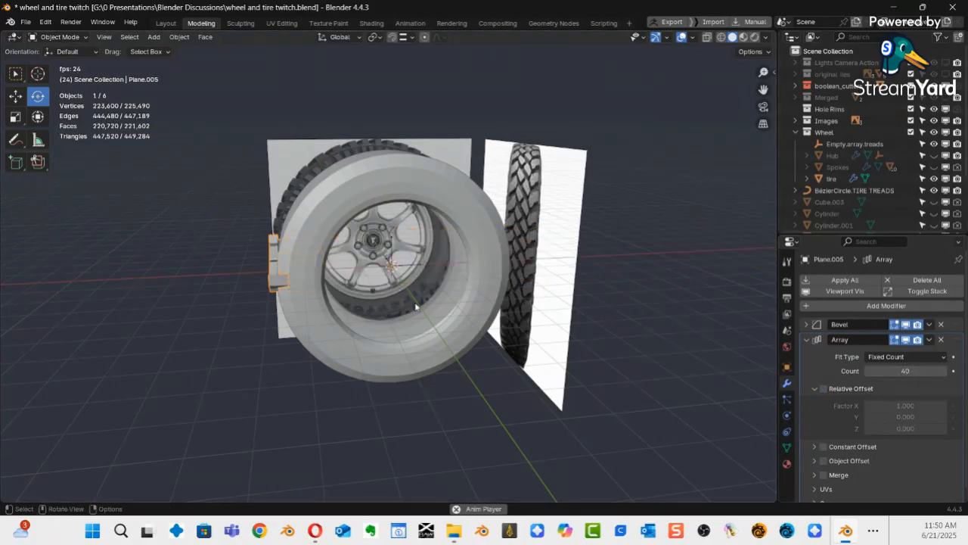
Turn on the array's Object Offset, expand its settings and enlarge the properties area to show them fully.
ctrl+middle_drag(282, 286, 333, 251)
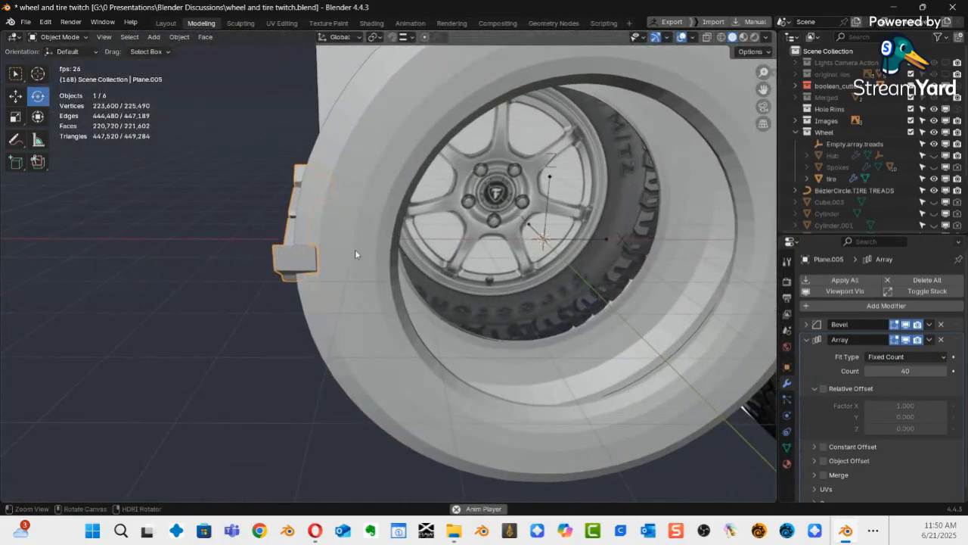
click(825, 461)
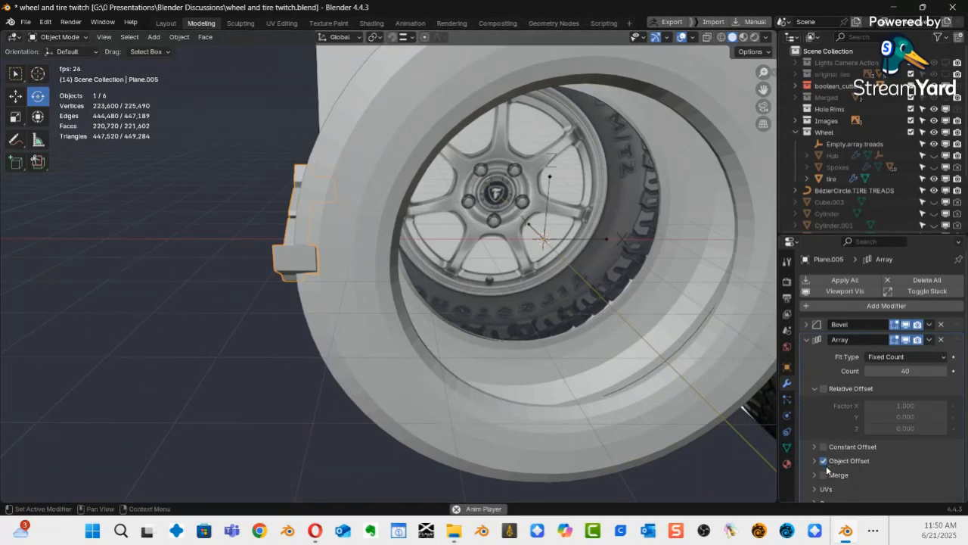
click(815, 460)
drag(857, 235, 835, 79)
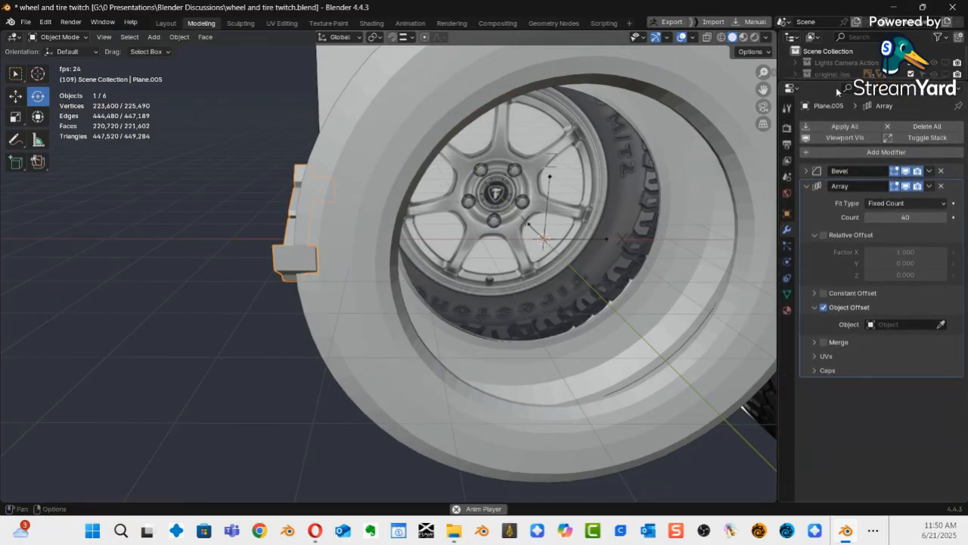
shift+middle_drag(513, 264, 530, 318)
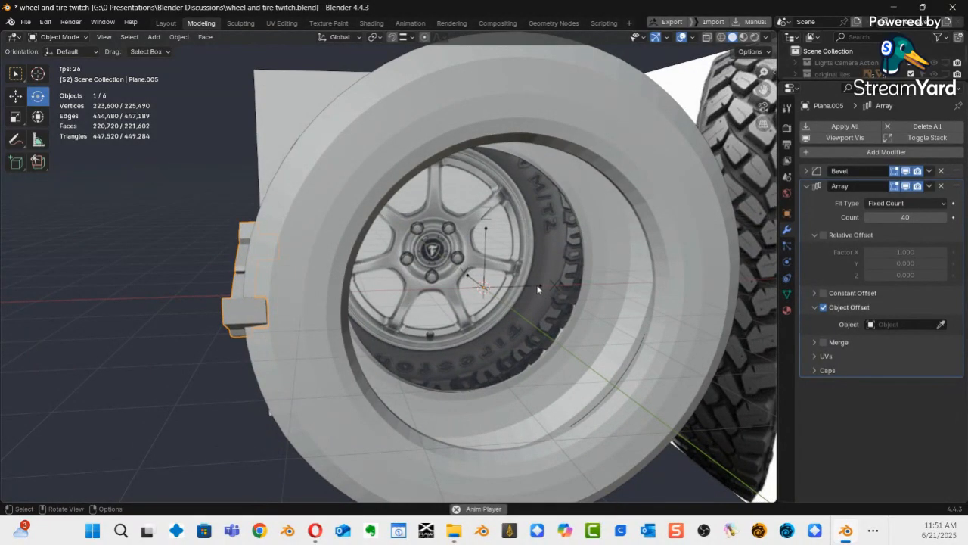
Assign the empty "Empty.array.treads" as the object offset of the tread's Array modifier.
click(887, 324)
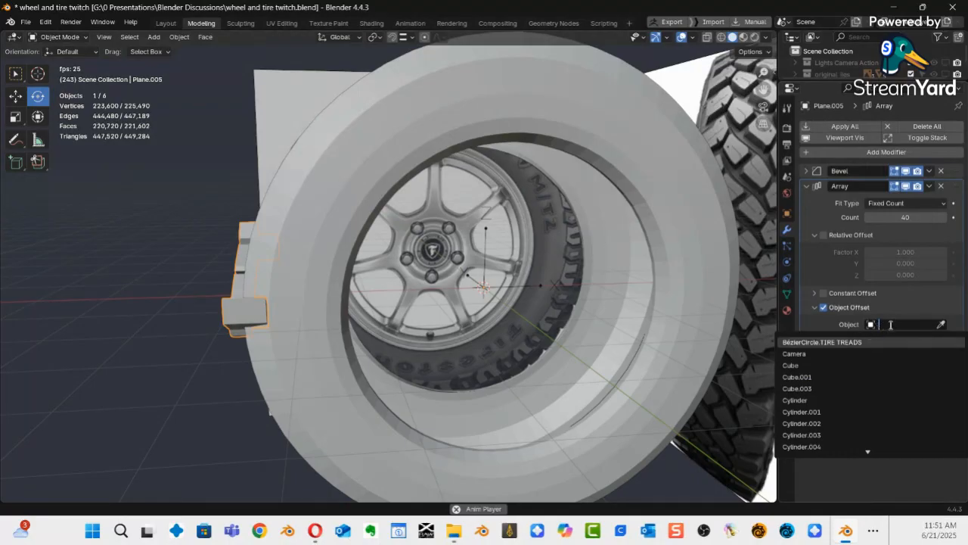
text(em)
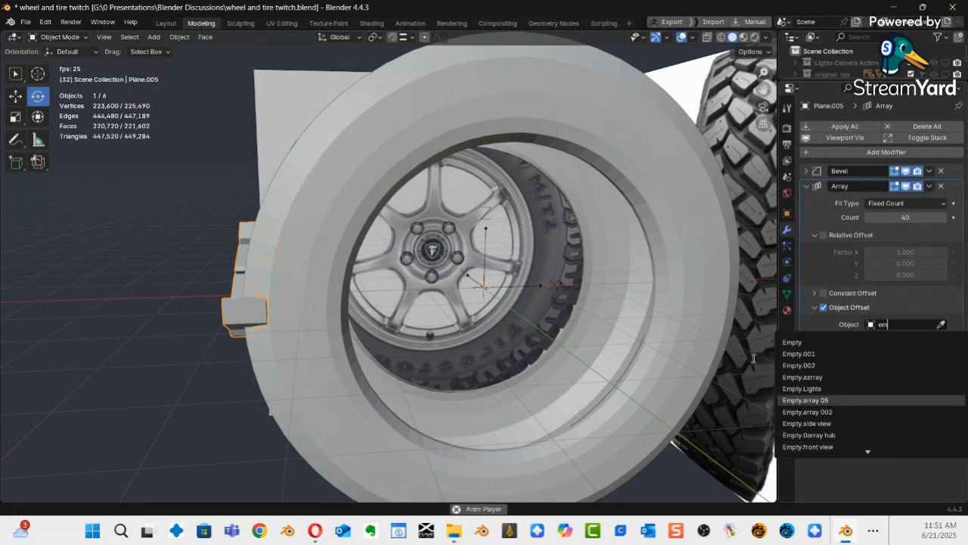
scroll(831, 422, down, 7)
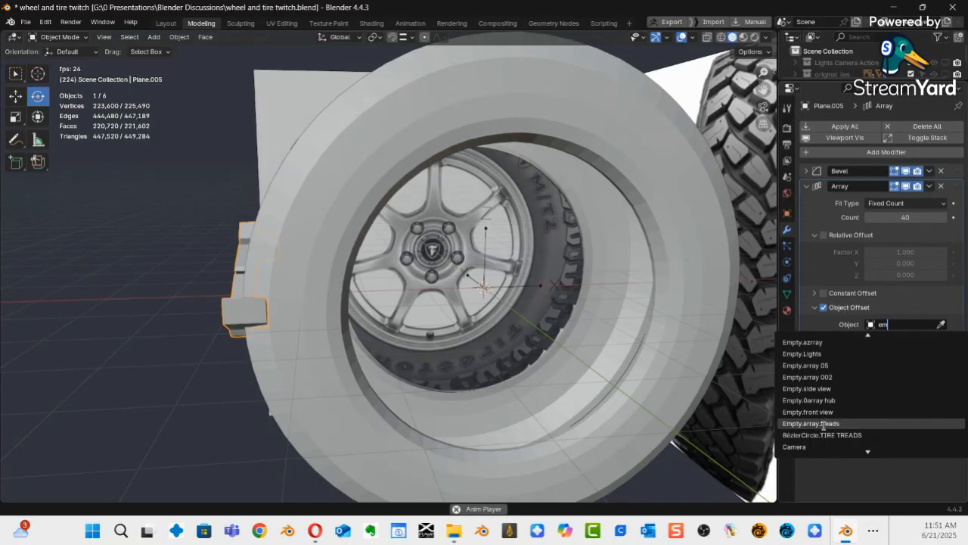
click(823, 424)
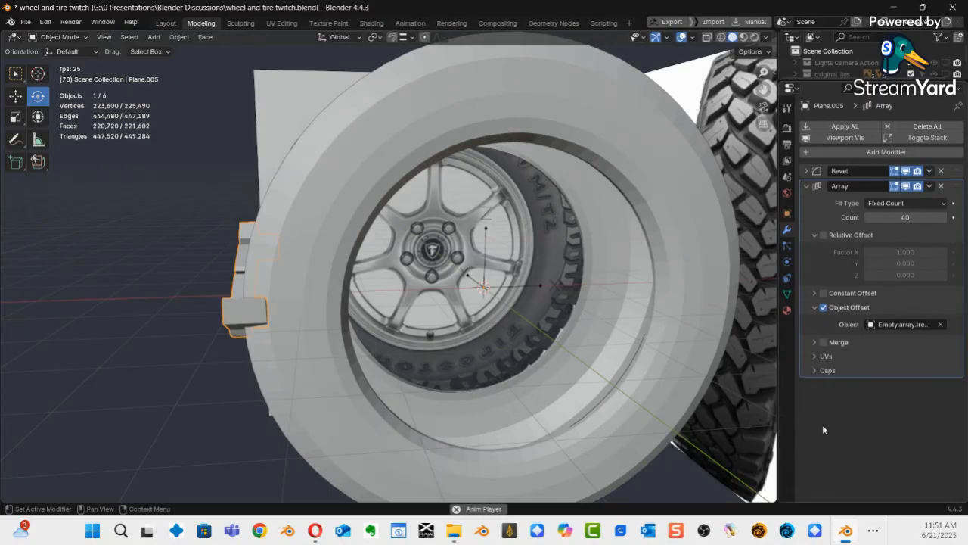
Stop the animation playback and rotate the array empty about 8.9° around Y to spread the treads around the tire.
click(536, 288)
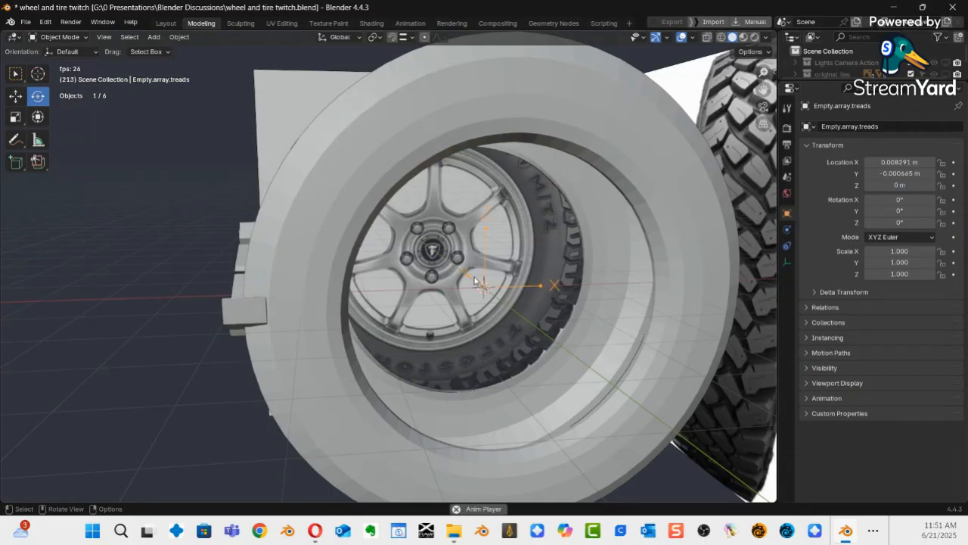
key(space)
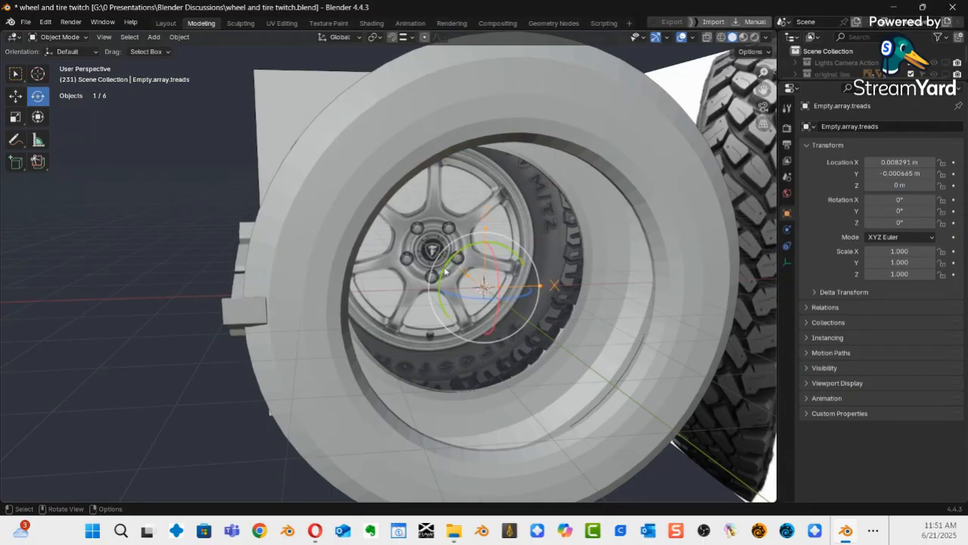
drag(446, 271, 452, 263)
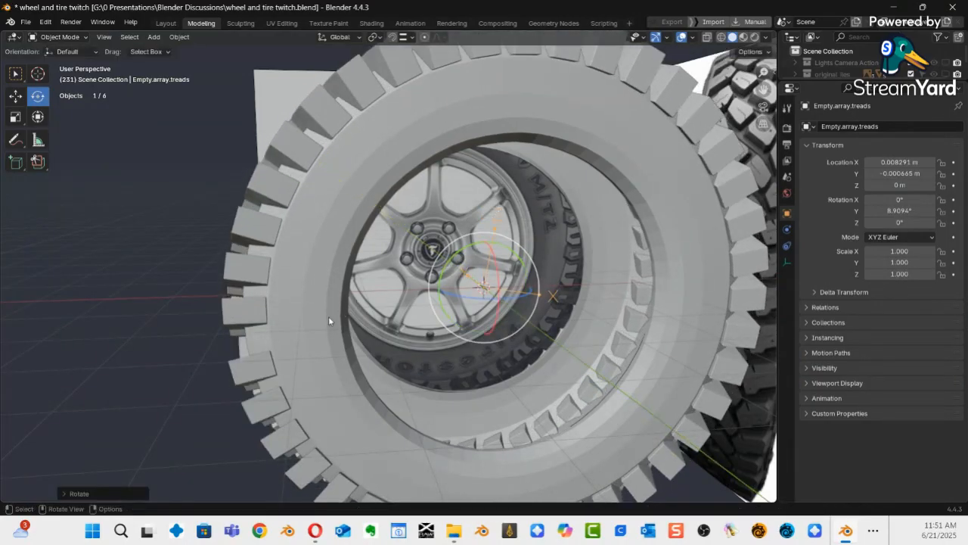
middle_drag(311, 314, 441, 303)
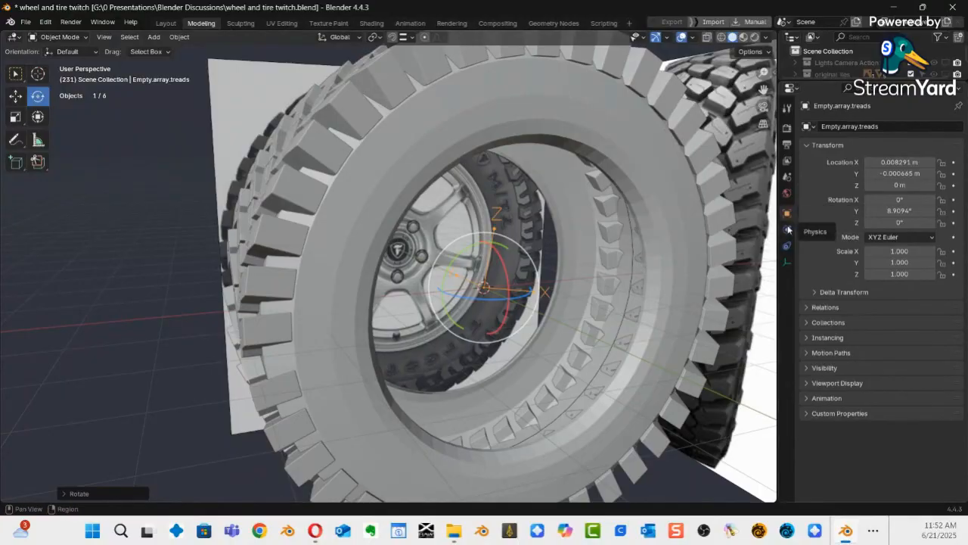
middle_drag(697, 281, 641, 242)
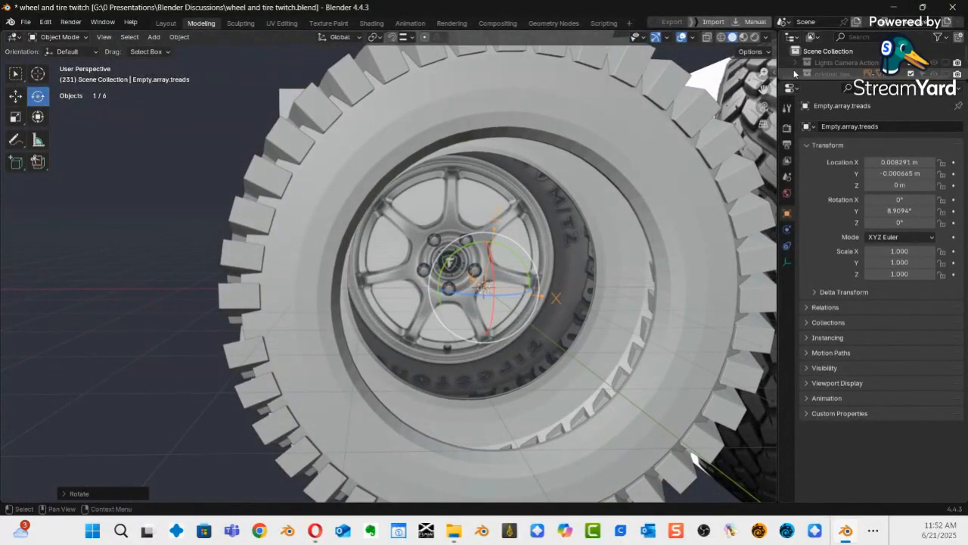
Show the transform values of the array empty and set its Y rotation to 360/40.
click(772, 73)
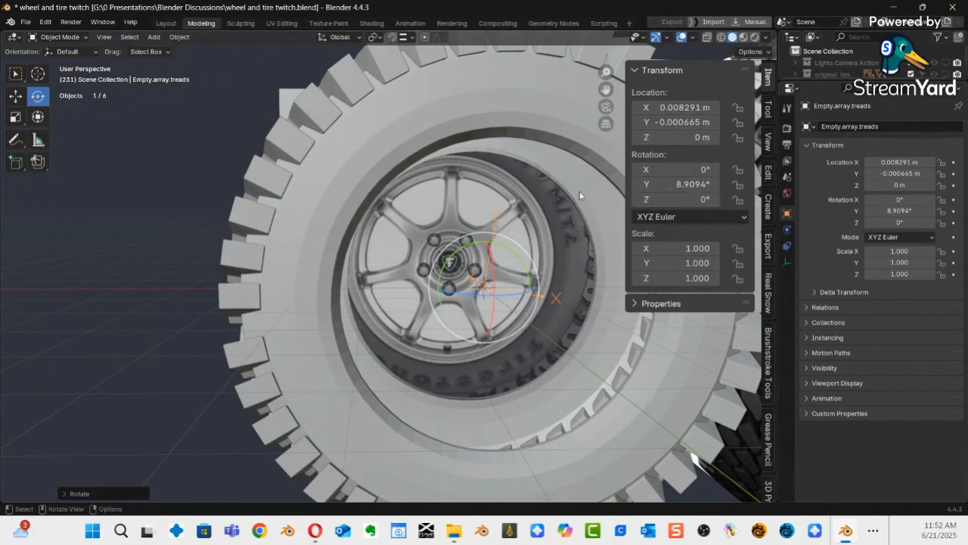
mouse_move(405, 263)
middle_down()
mouse_move(454, 269)
mouse_move(438, 273)
mouse_move(349, 202)
mouse_move(404, 272)
middle_up()
click(681, 184)
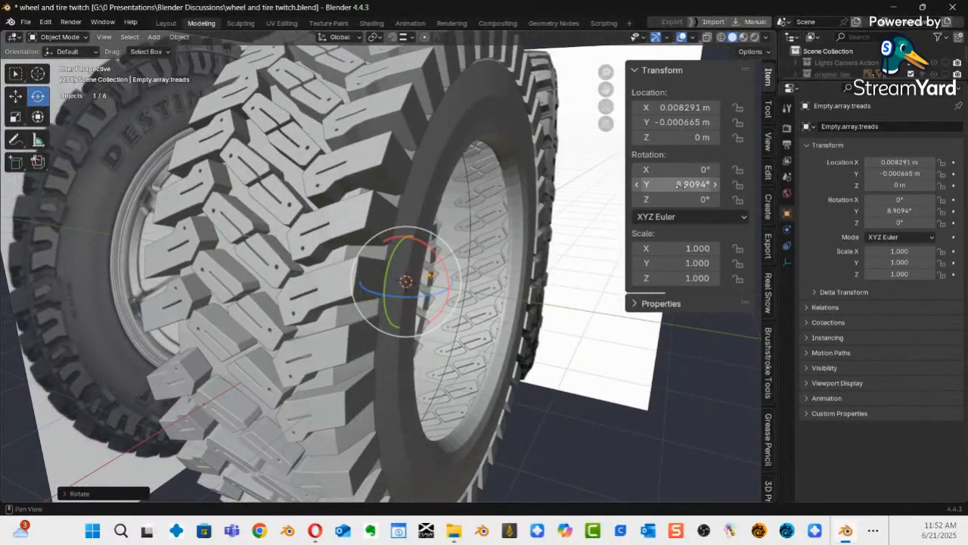
text(360)
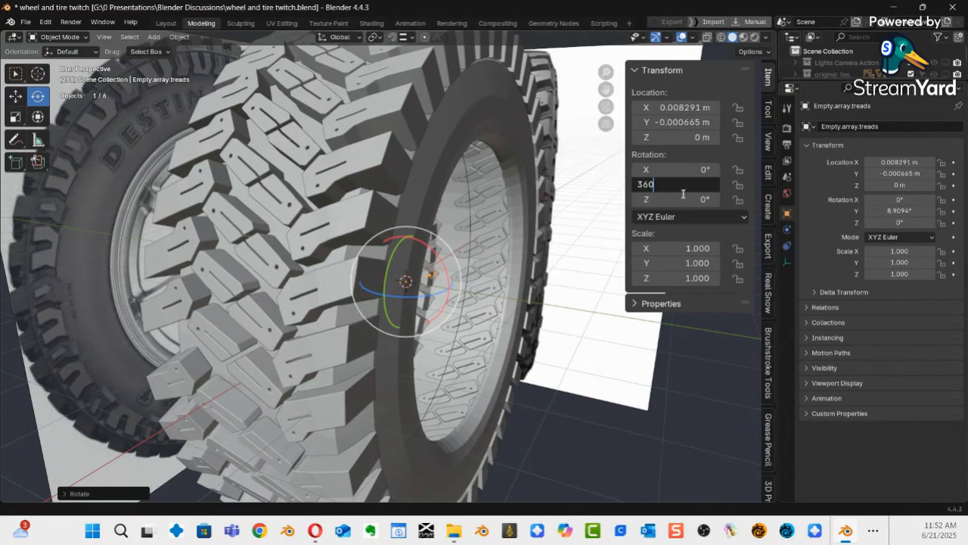
text(/40)
key(Return)
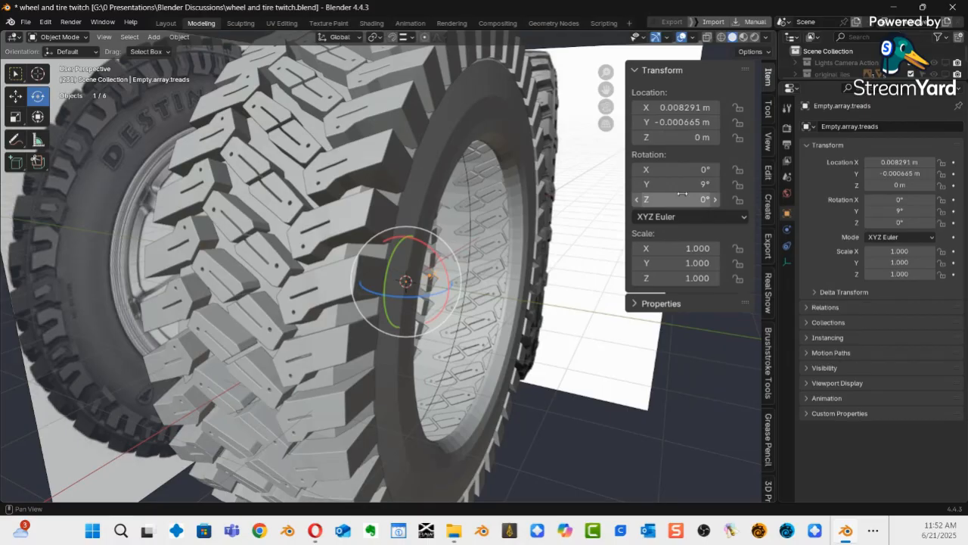
middle_drag(448, 321, 613, 320)
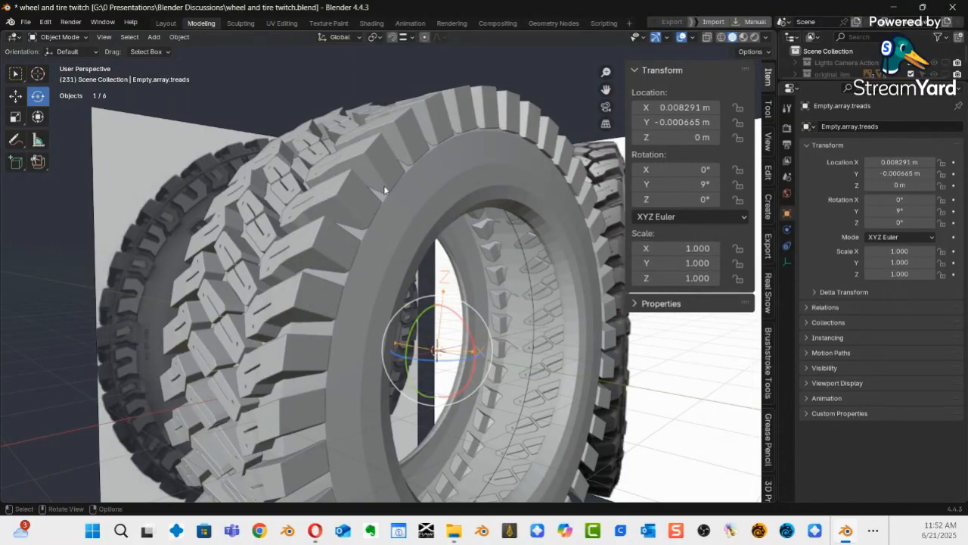
Set the count of the tread's Array modifier to 50.
click(367, 168)
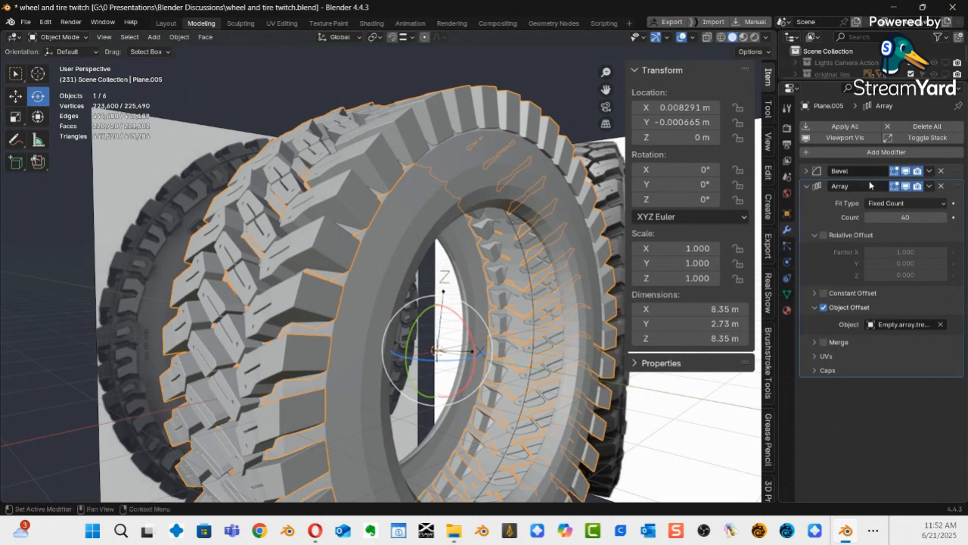
click(910, 218)
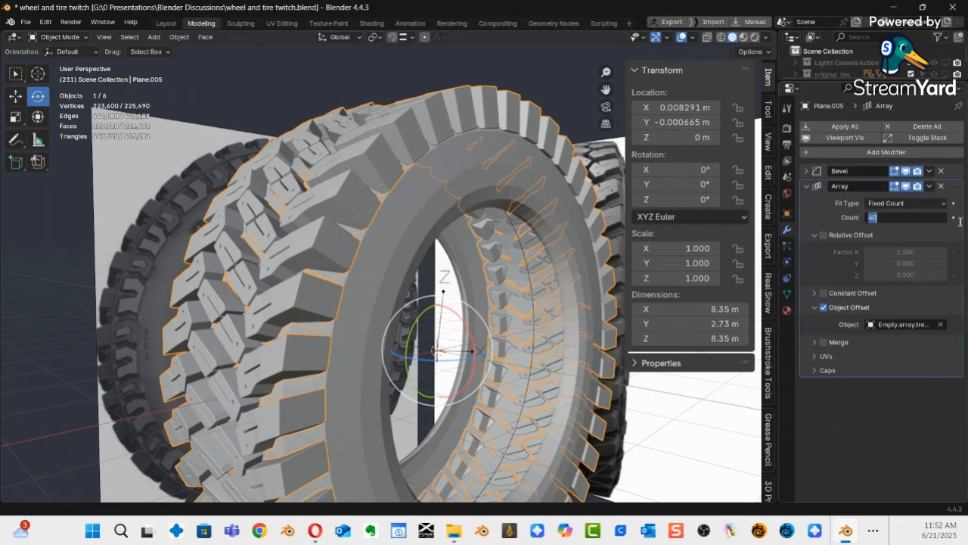
text(50)
key(Return)
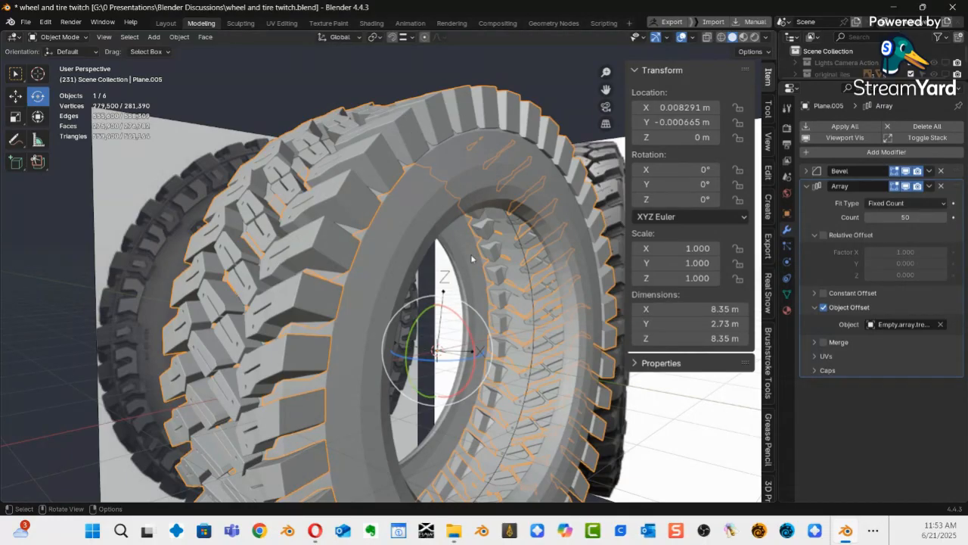
Set the Y rotation of the array empty to 360/50.
click(444, 293)
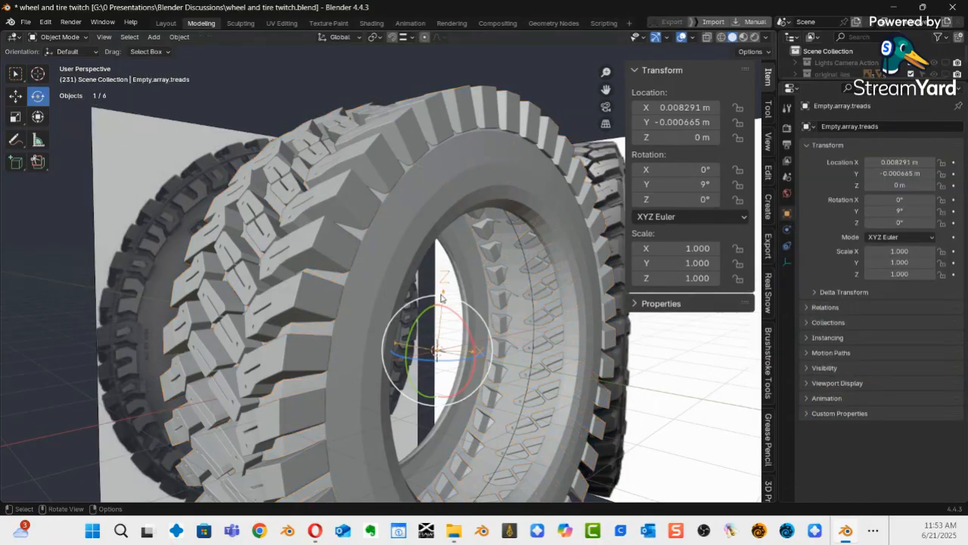
click(688, 187)
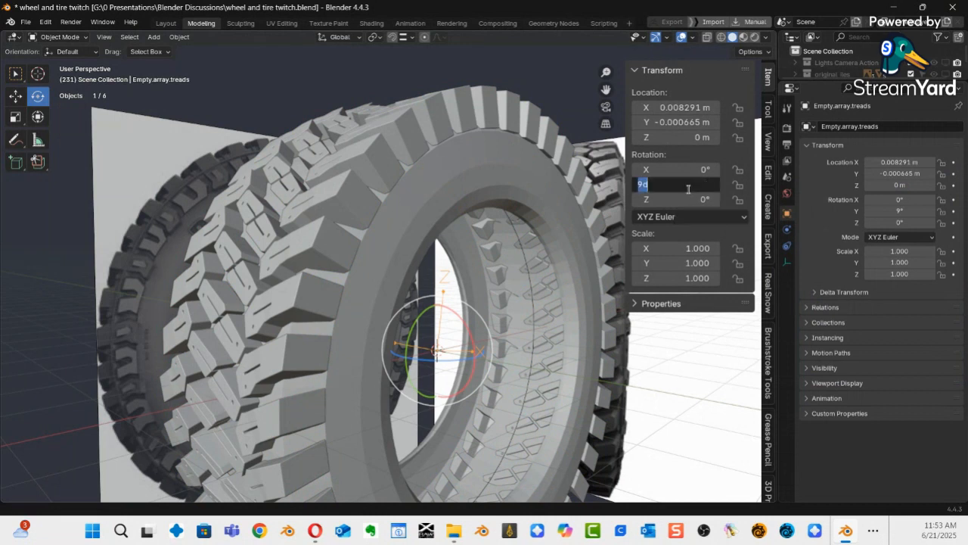
text(360/50)
key(Return)
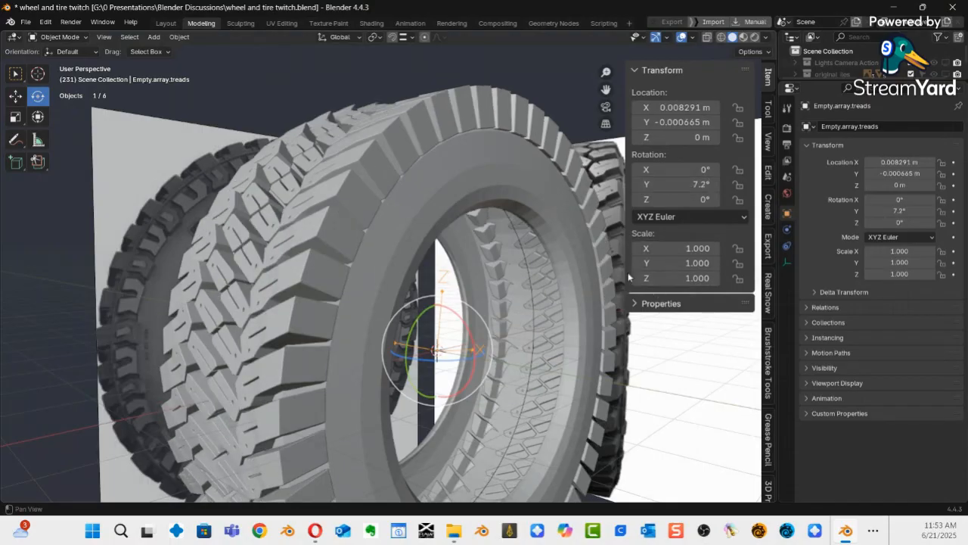
middle_drag(406, 245, 376, 290)
middle_drag(371, 300, 419, 302)
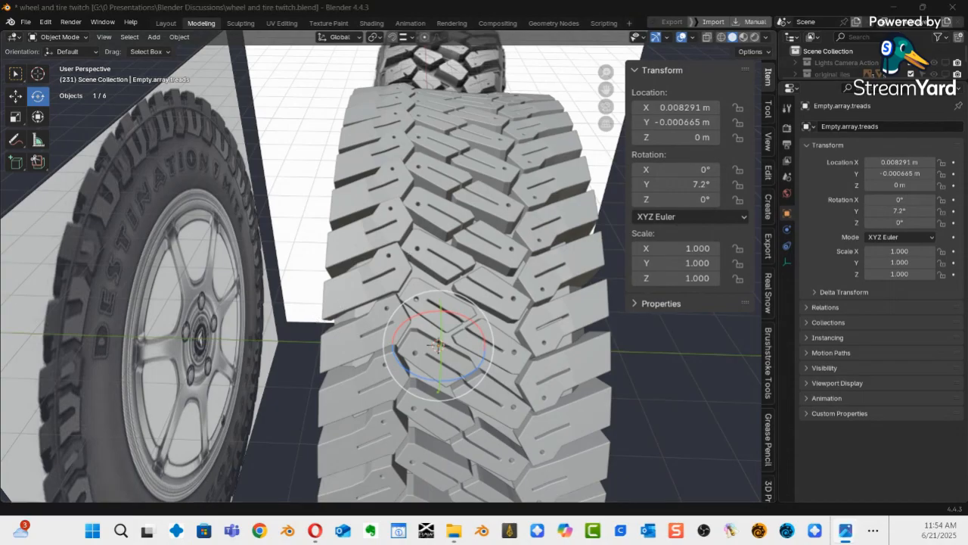
Select the tread object and set its Array modifier count to 45.
drag(0, 143, 0, 148)
click(561, 219)
click(561, 218)
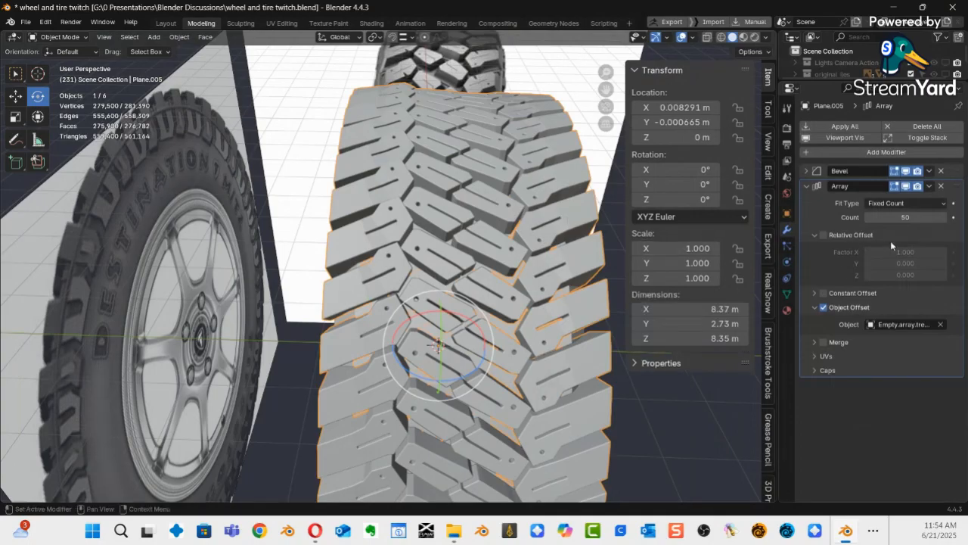
click(907, 217)
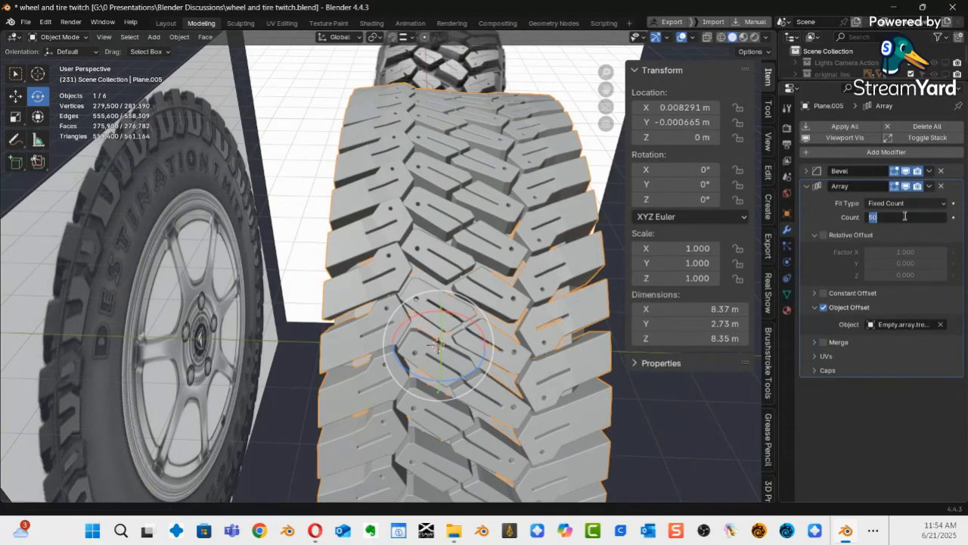
key(Return)
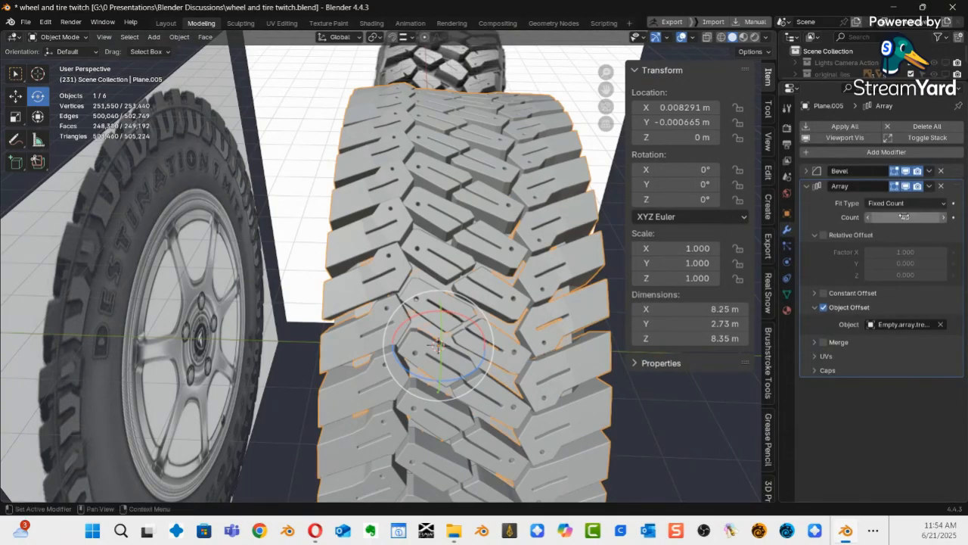
middle_drag(573, 270, 477, 270)
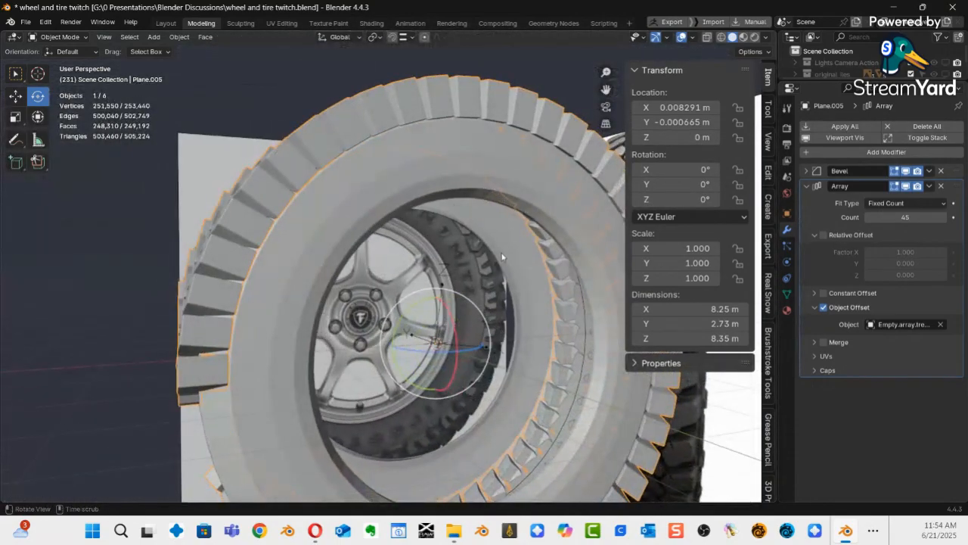
Set the Y rotation of the array empty to 8° (360 divided by 45).
click(446, 286)
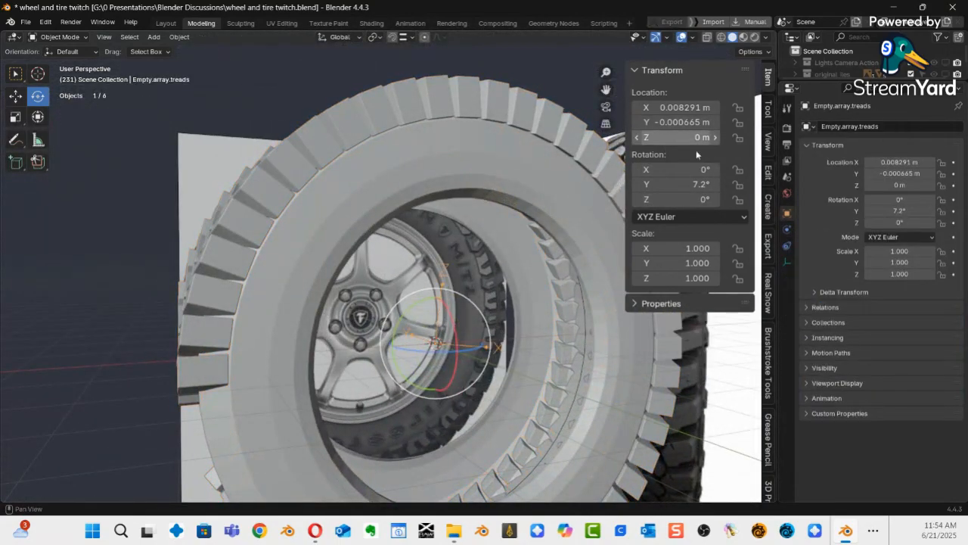
click(696, 185)
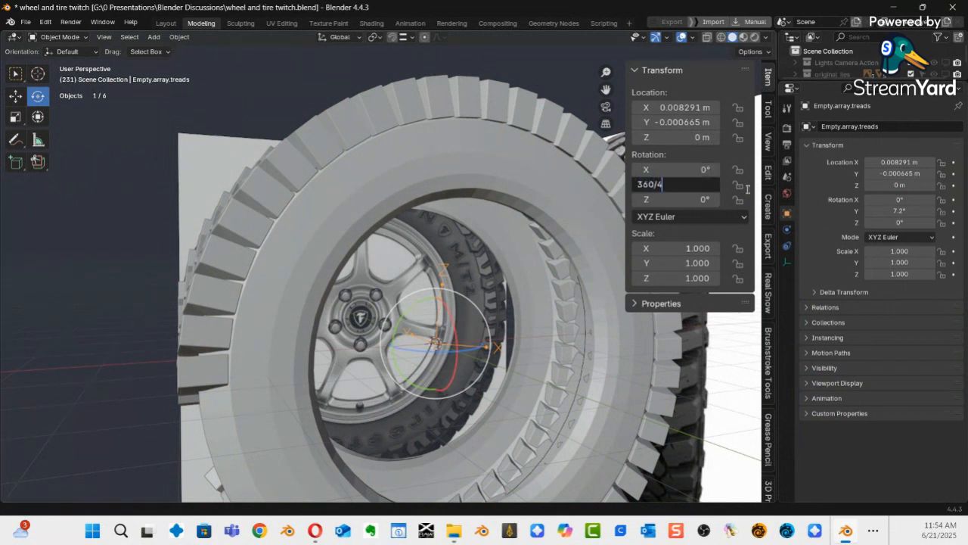
key(Return)
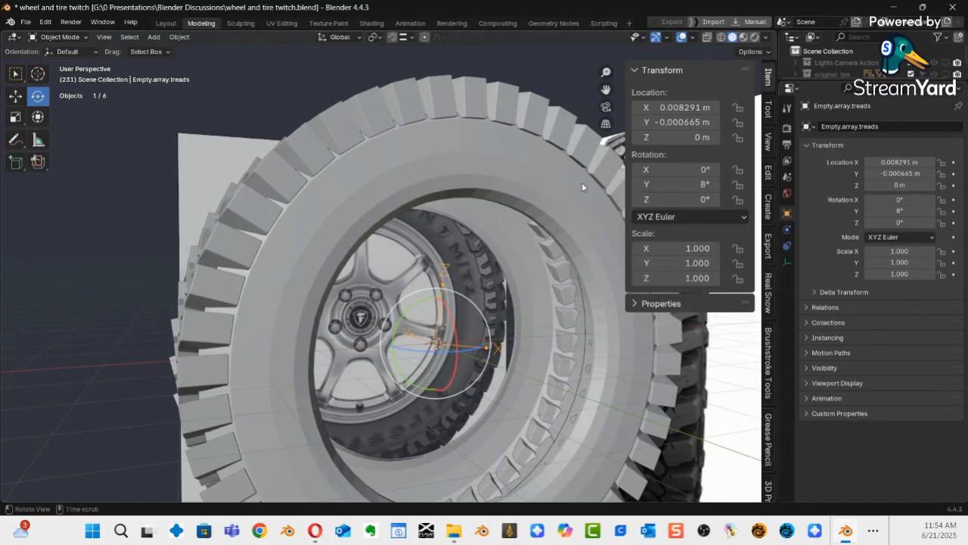
middle_drag(279, 189, 401, 236)
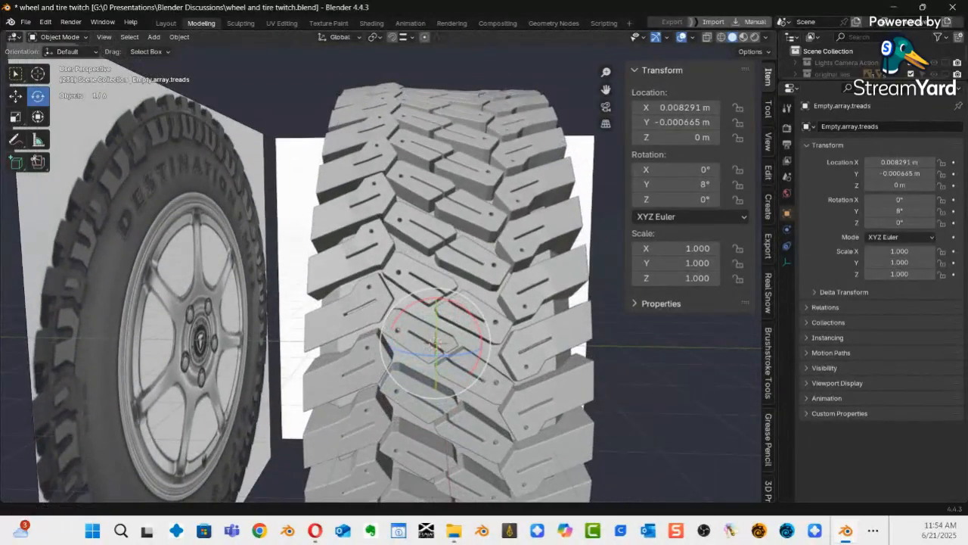
drag(0, 125, 0, 126)
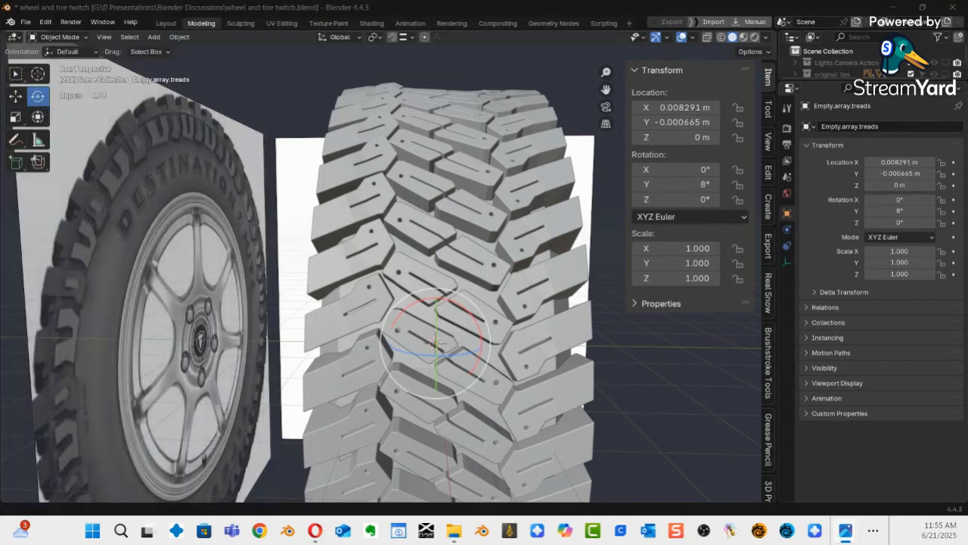
Enter Edit Mode on the arrayed tread object and frame the facing inner ends of its two centre blocks.
click(442, 231)
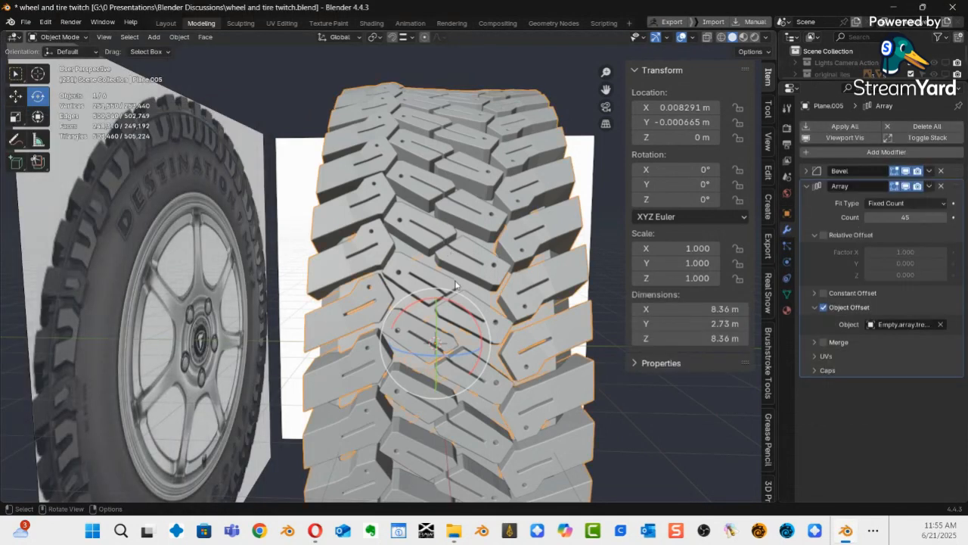
key(ctrl+Tab)
click(559, 282)
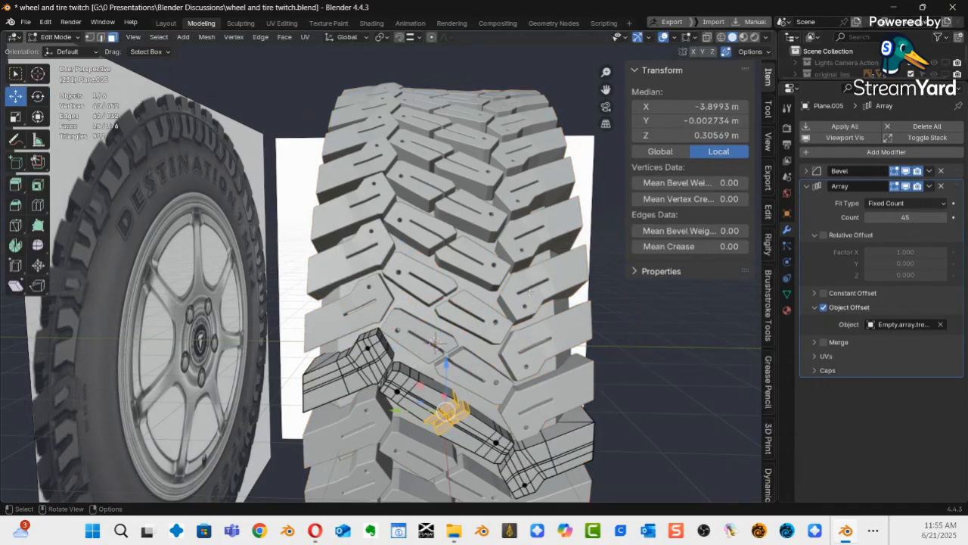
shift+middle_drag(474, 441, 442, 293)
key(KP_Decimal)
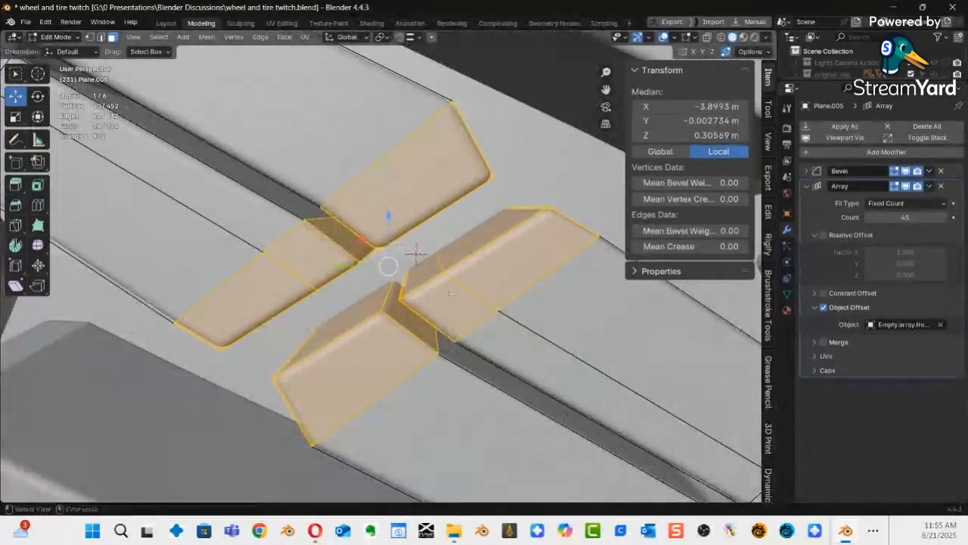
scroll(351, 373, down, 2)
middle_drag(351, 373, 431, 347)
middle_drag(457, 298, 428, 359)
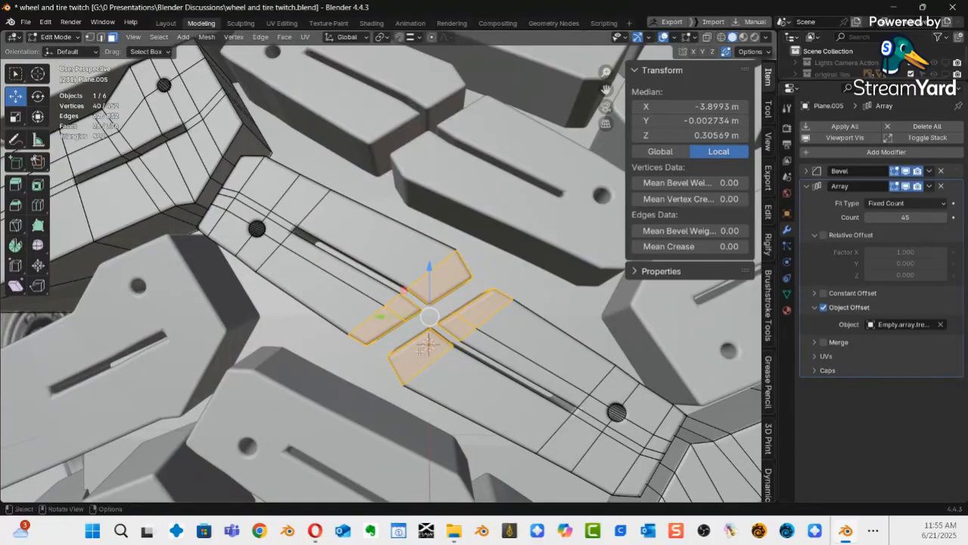
Activate the Scale tool and, in X-ray display, select only the inner end faces of the left centre block.
key(shift+space)
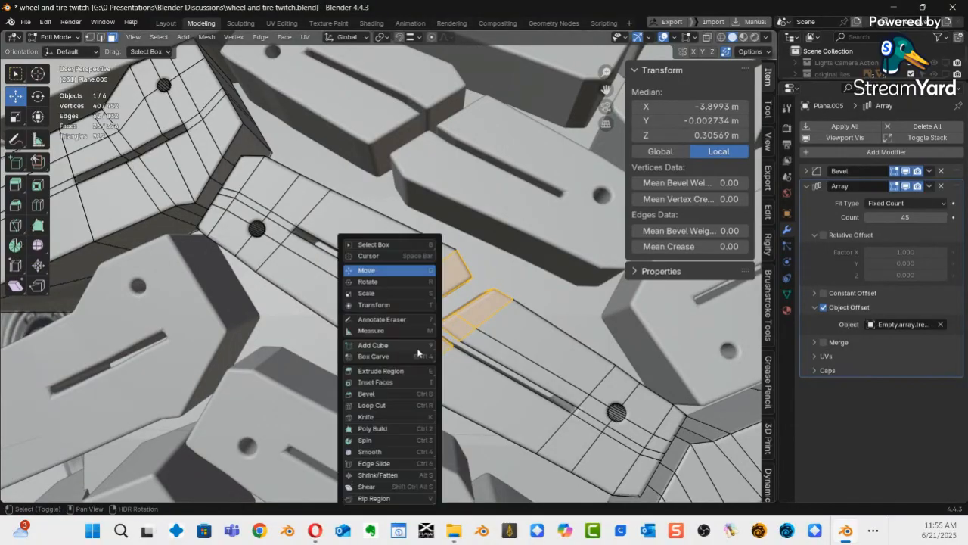
click(384, 304)
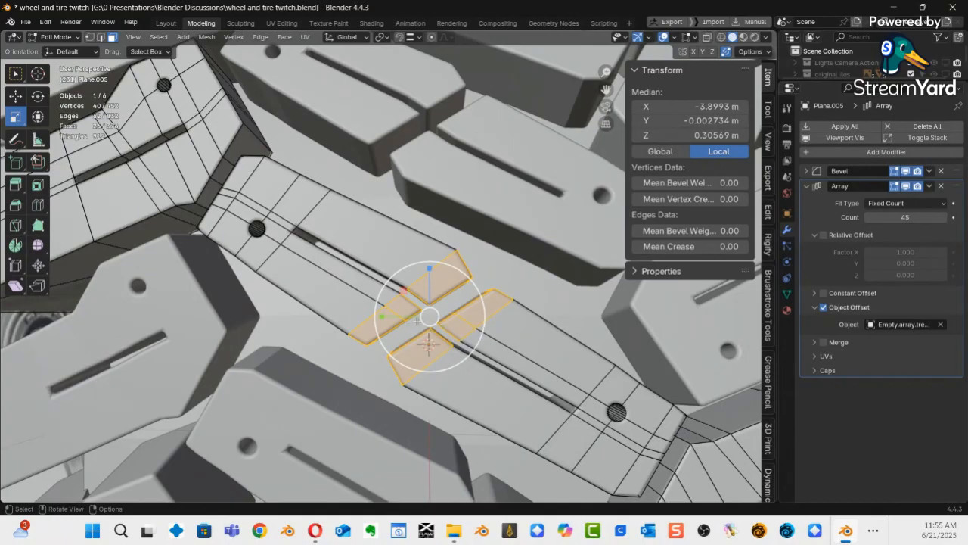
key(alt+z)
middle_drag(412, 321, 439, 307)
right_click(521, 247)
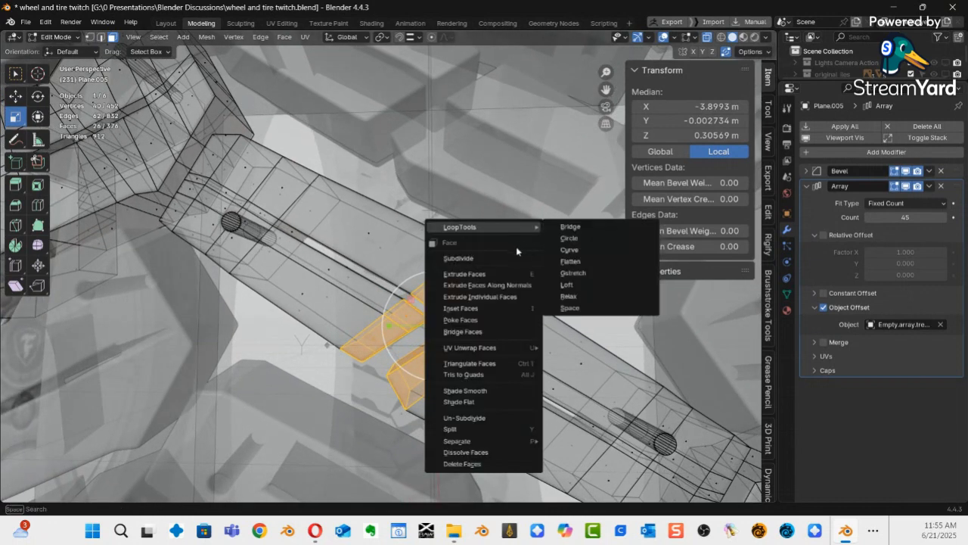
key(h)
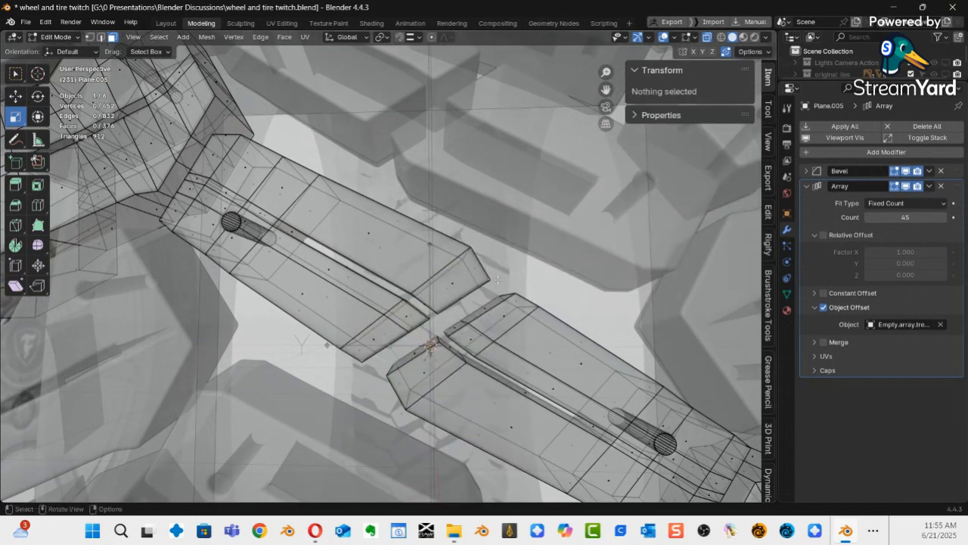
drag(507, 273, 503, 279)
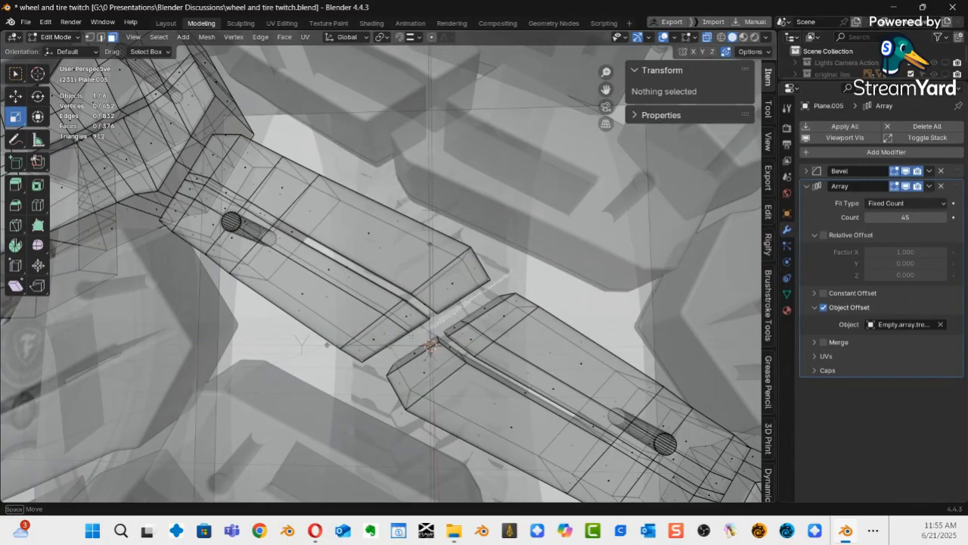
drag(368, 361, 493, 261)
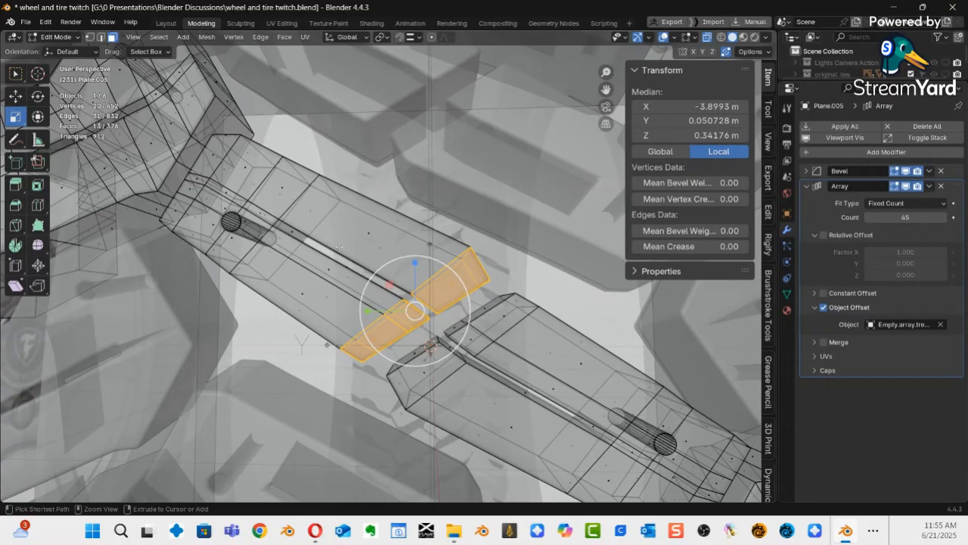
Set the transform orientation to Normal for the selected end faces.
click(347, 37)
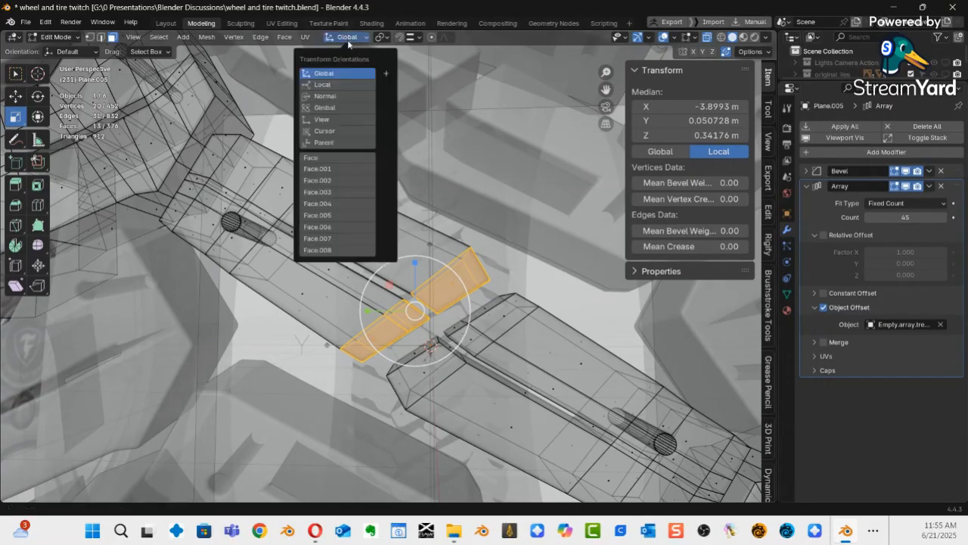
click(337, 86)
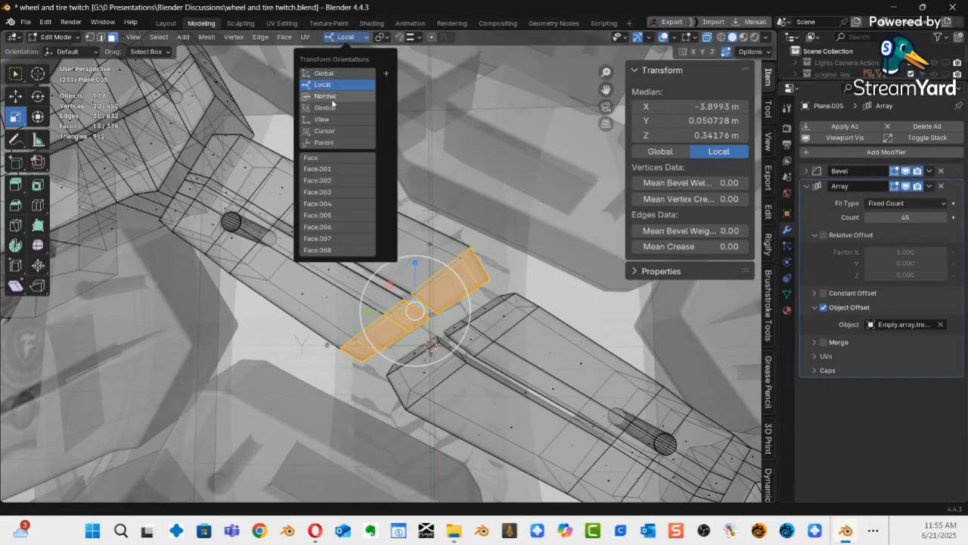
click(332, 98)
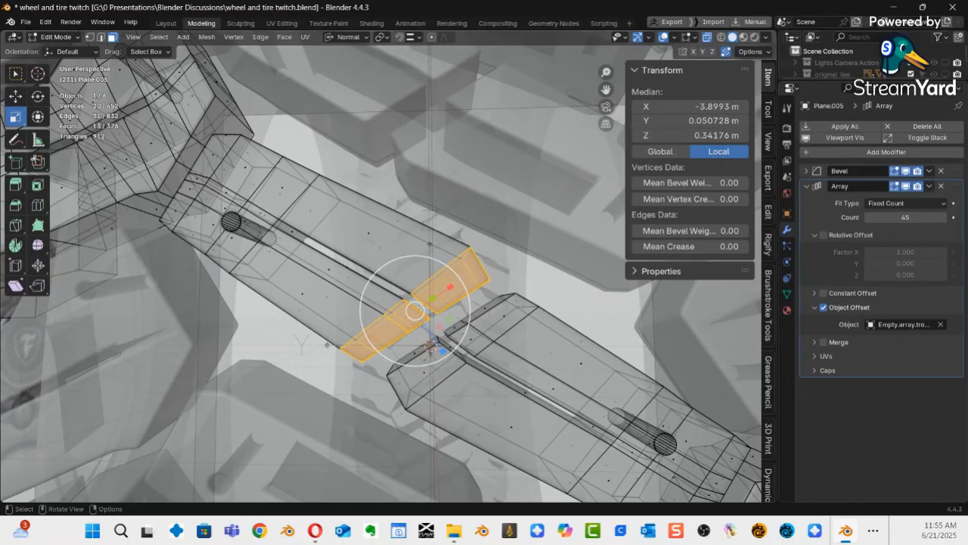
middle_drag(421, 309, 380, 310)
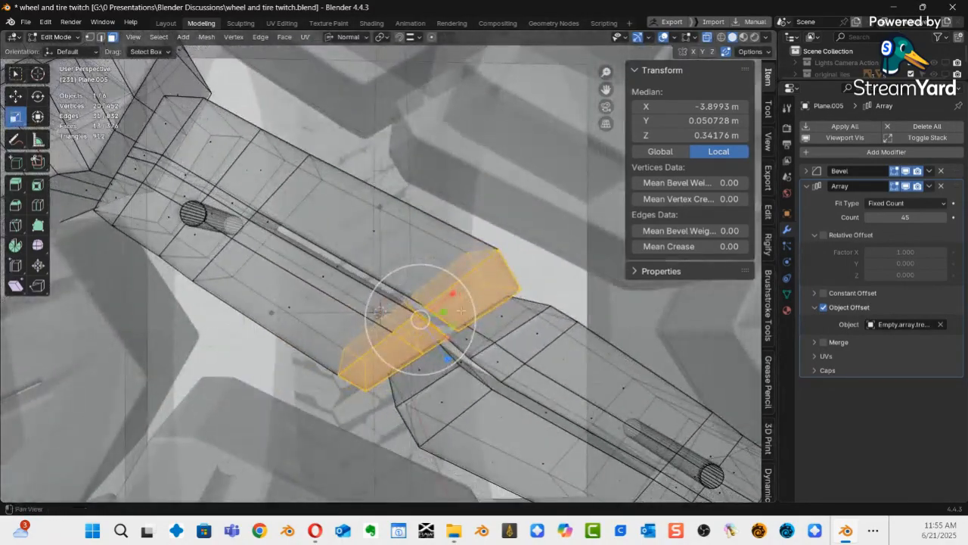
Create a custom transform orientation from the long top face beside the slot on the left centre block.
middle_drag(380, 264, 350, 235)
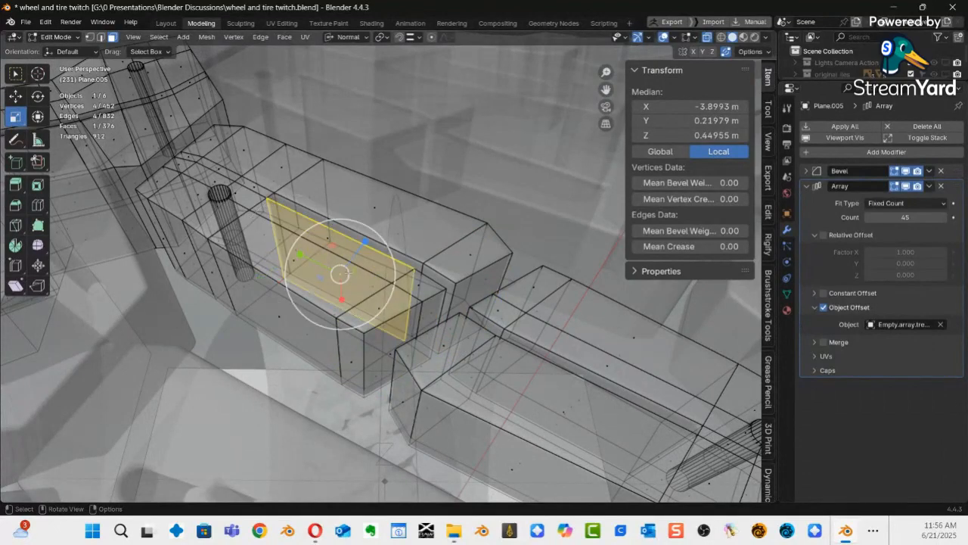
key(alt)
key(alt+z)
mouse_move(362, 266)
middle_down()
mouse_move(346, 316)
mouse_move(320, 290)
mouse_move(337, 289)
middle_up()
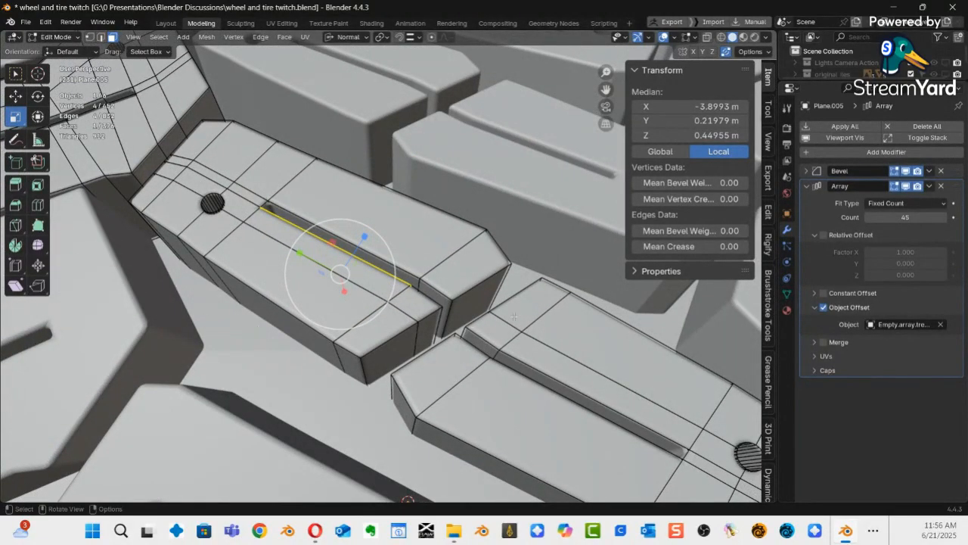
click(294, 284)
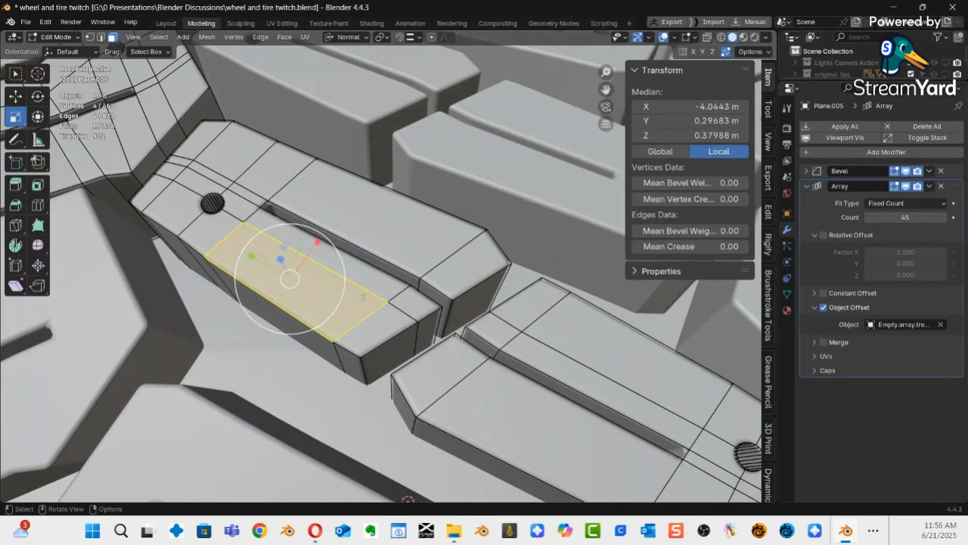
middle_drag(363, 289, 364, 410)
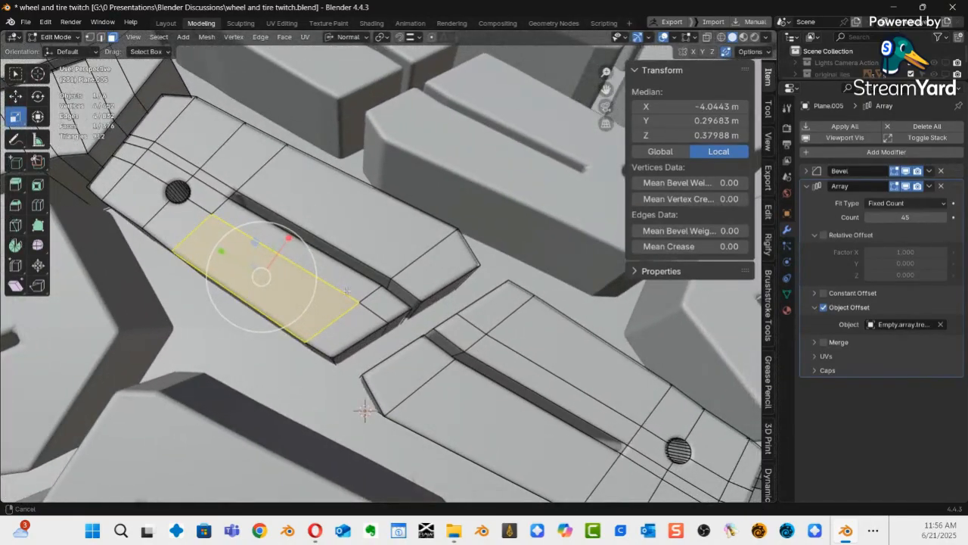
click(367, 38)
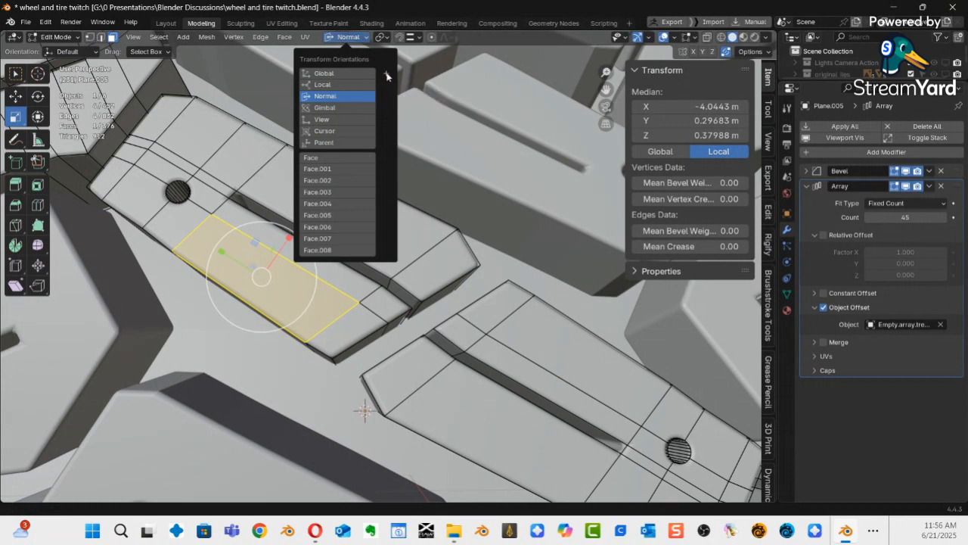
click(386, 74)
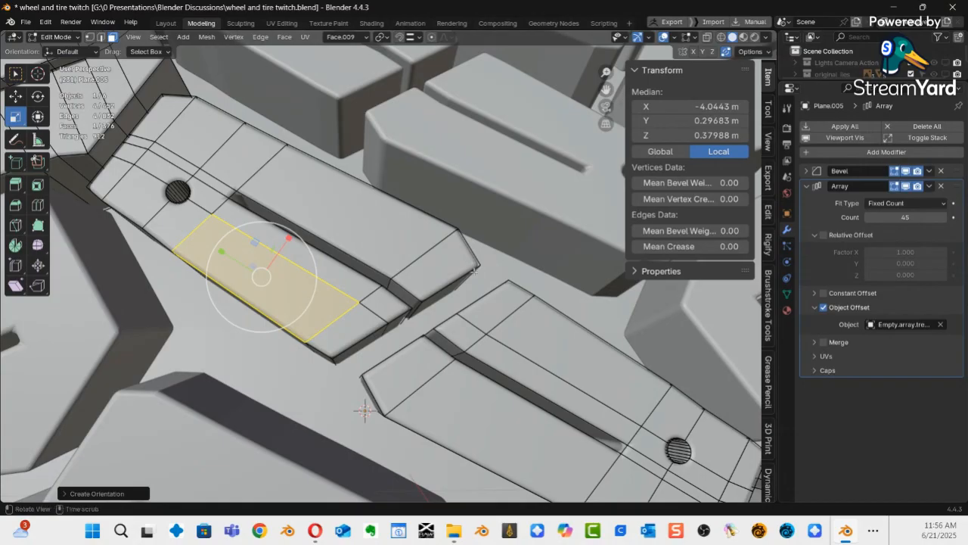
Clear the selection and lasso-select all inner end faces of the left centre block through the mesh using X-ray display.
key(alt+z)
key(g)
key(x)
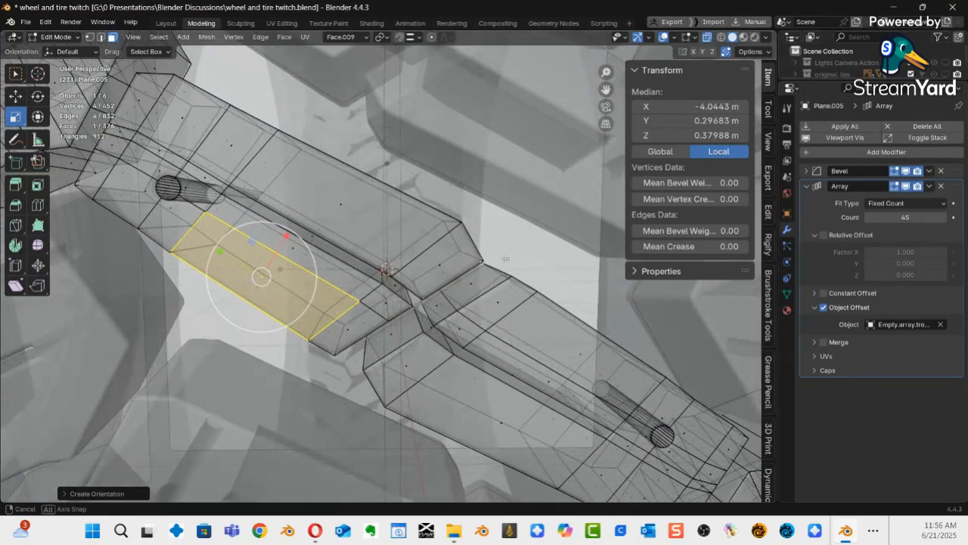
key(alt+a)
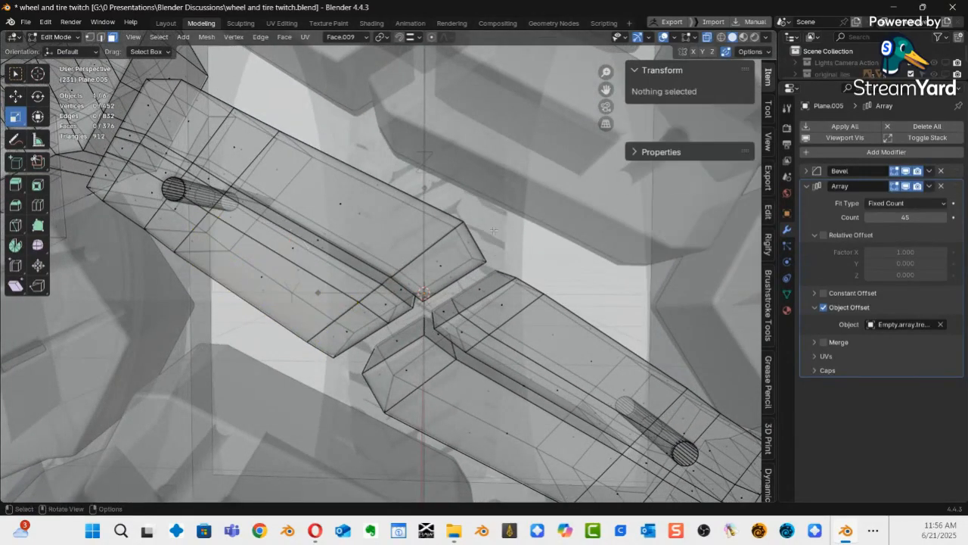
shift+right_click(493, 213)
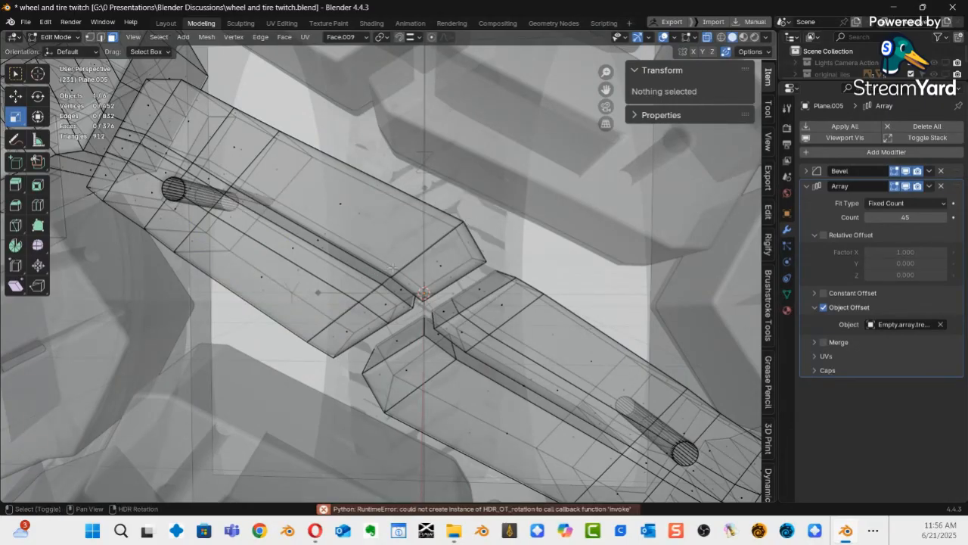
mouse_move(499, 215)
ctrl+right_down()
mouse_move(338, 287)
mouse_move(274, 357)
mouse_move(314, 364)
ctrl+right_up()
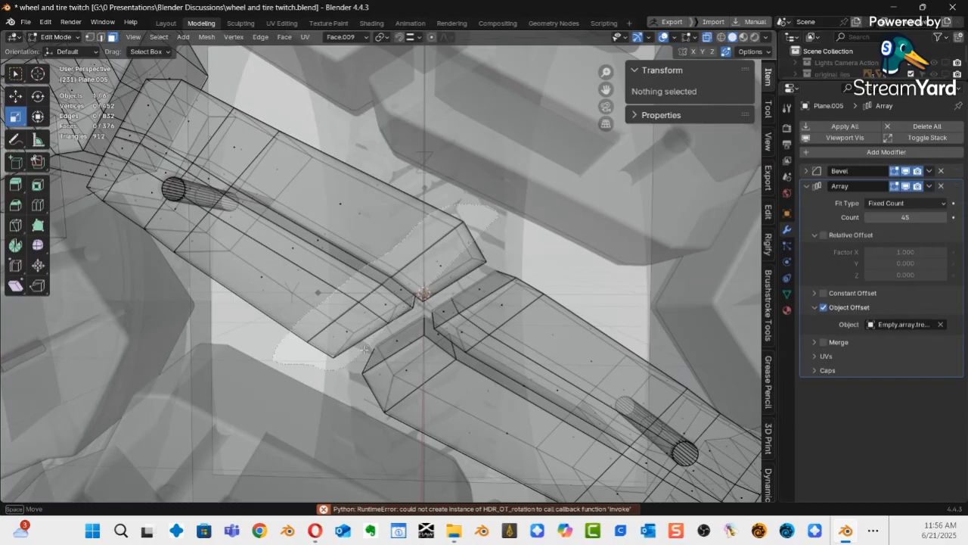
mouse_move(456, 291)
ctrl+right_down()
mouse_move(509, 236)
mouse_move(516, 173)
ctrl+right_up()
mouse_move(515, 215)
middle_down()
mouse_move(510, 275)
mouse_move(519, 286)
middle_up()
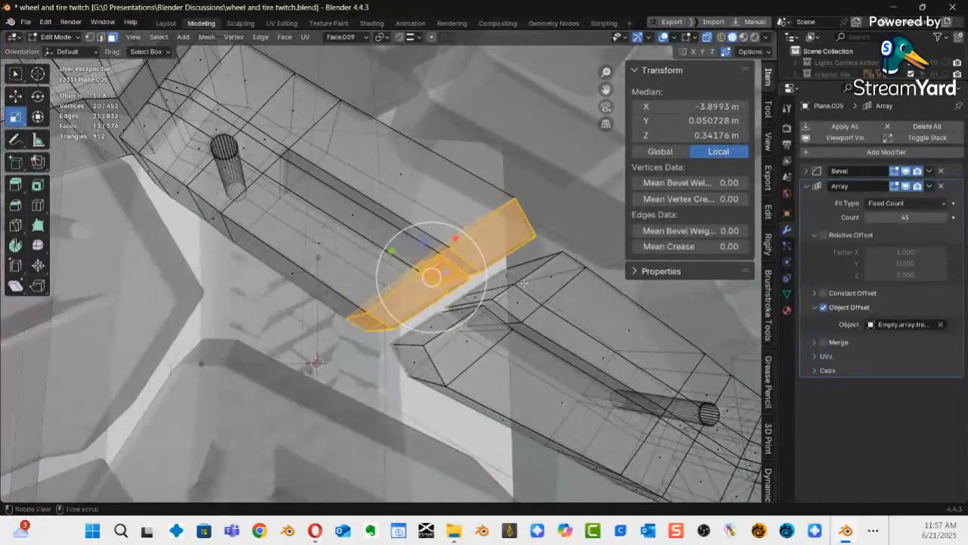
key(alt+z)
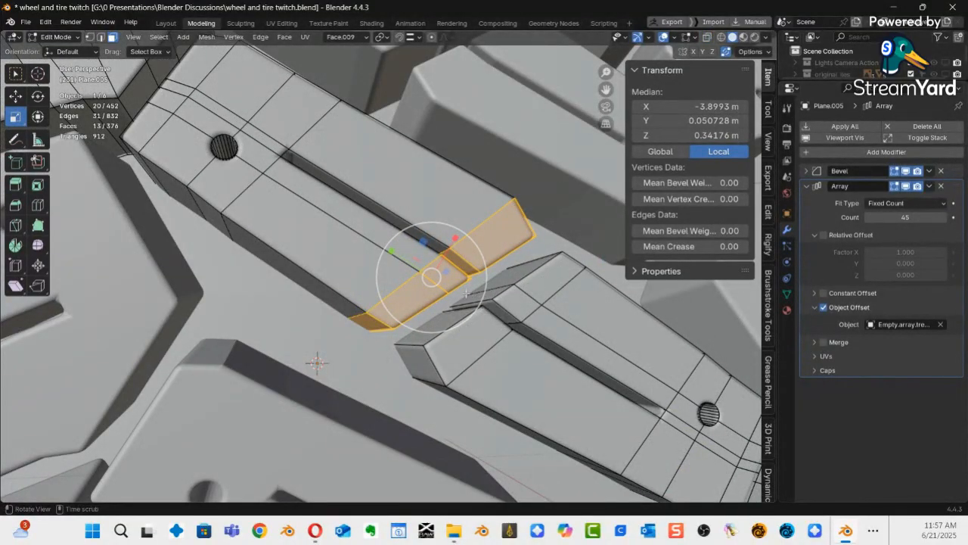
Move the selected end faces back along the custom orientation's Y axis to shorten the left centre block and widen the gap.
key(shift+space)
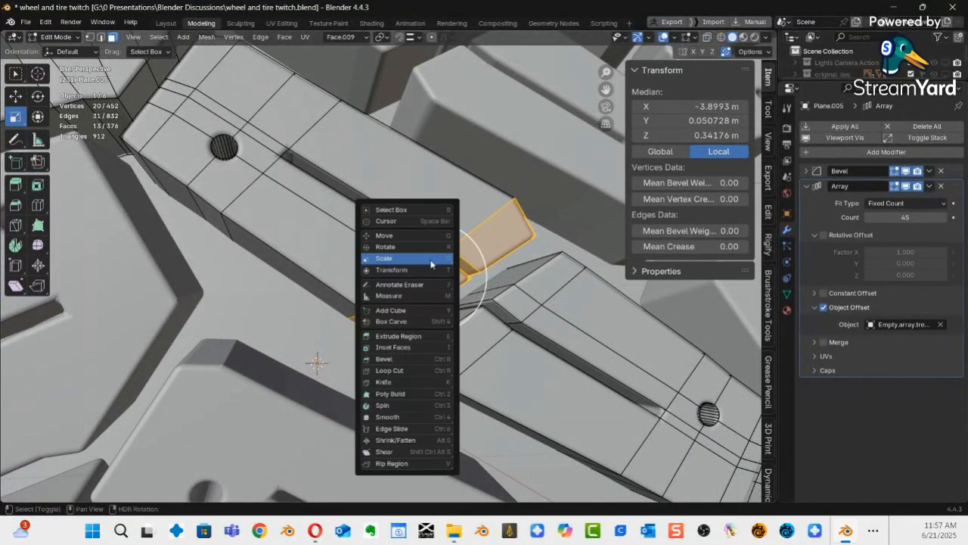
click(404, 236)
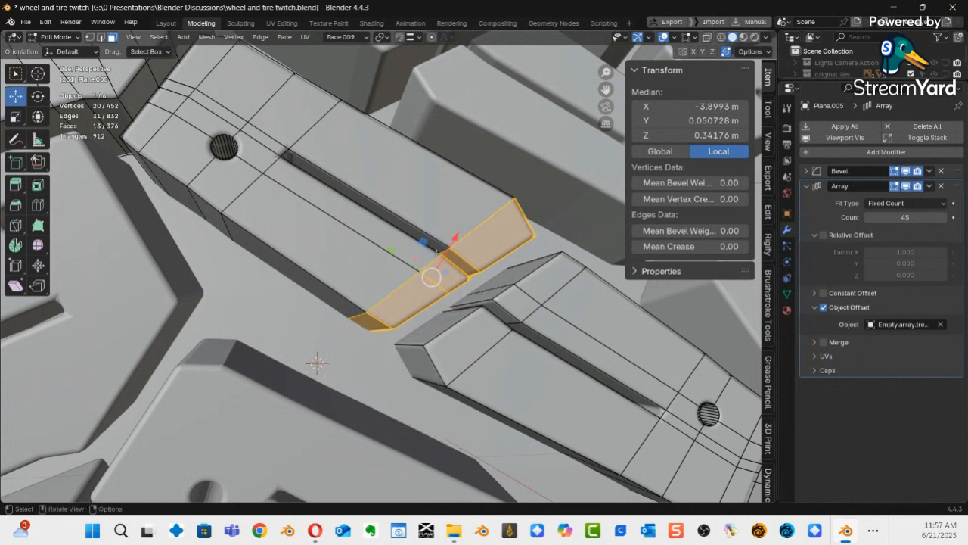
drag(394, 248, 378, 249)
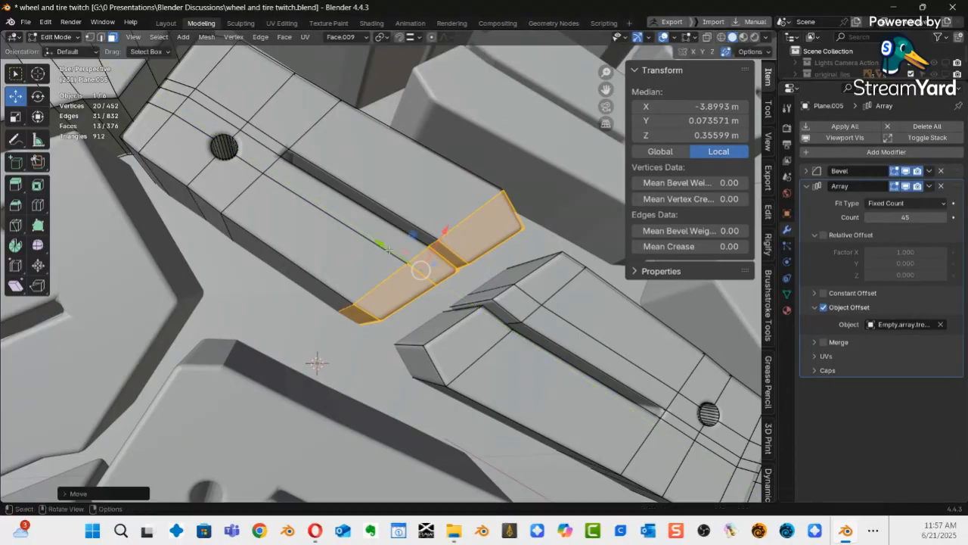
ctrl+middle_drag(420, 255, 309, 297)
key(g)
key(y)
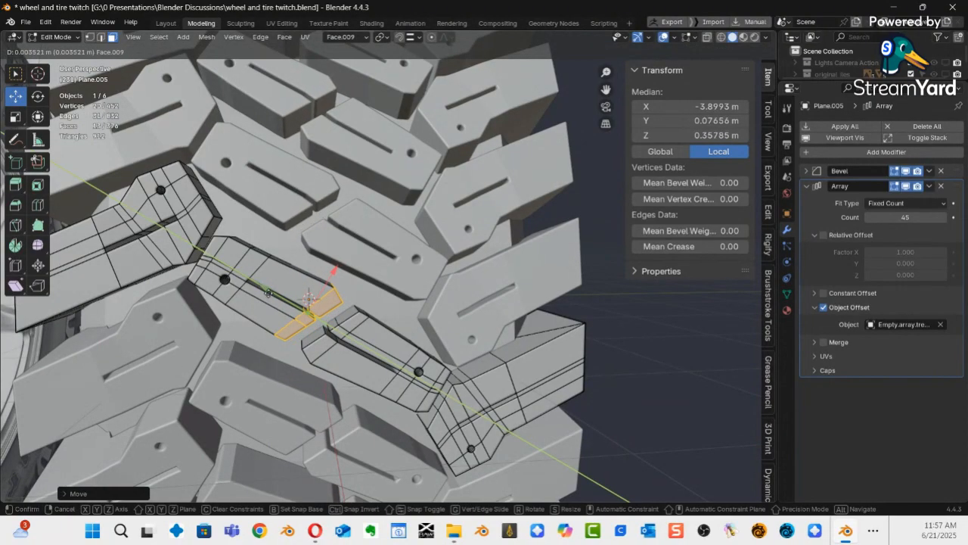
click(308, 298)
Deselect the left block's end and lasso-select all inner end faces of the right centre block in X-ray display.
key(alt+z)
middle_drag(299, 295, 328, 259)
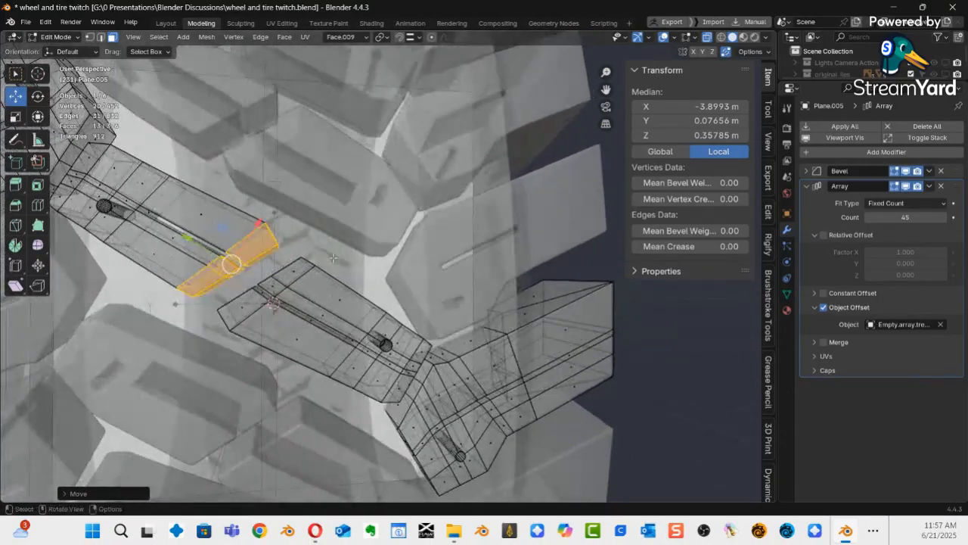
click(327, 258)
click(359, 252)
right_click(337, 259)
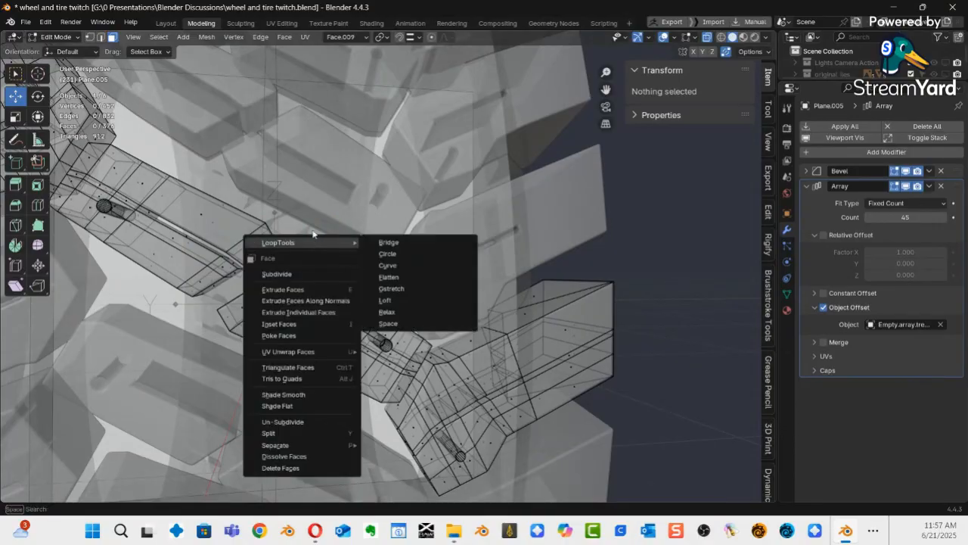
ctrl+right_drag(324, 249, 287, 258)
mouse_move(243, 282)
ctrl+right_down()
mouse_move(206, 312)
mouse_move(227, 333)
mouse_move(269, 325)
ctrl+right_up()
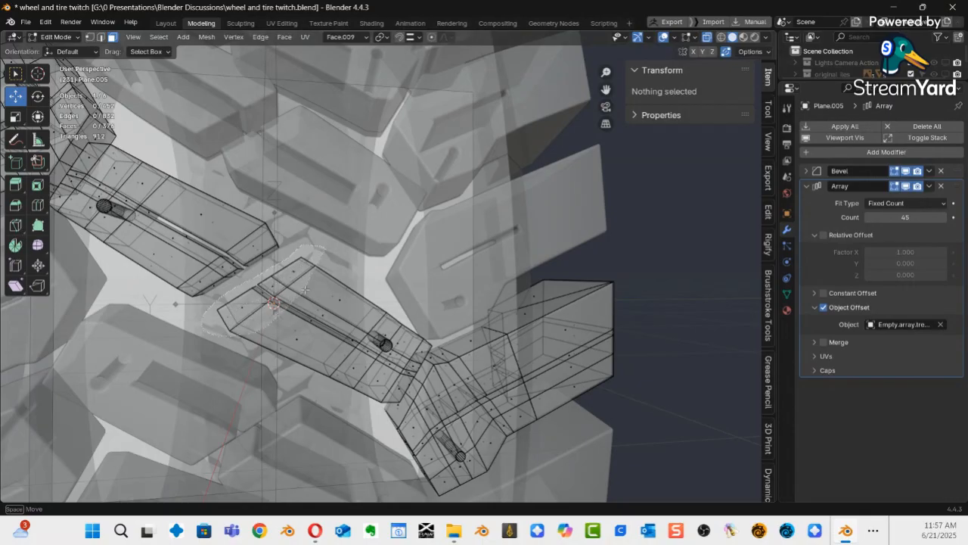
ctrl+right_drag(334, 250, 331, 255)
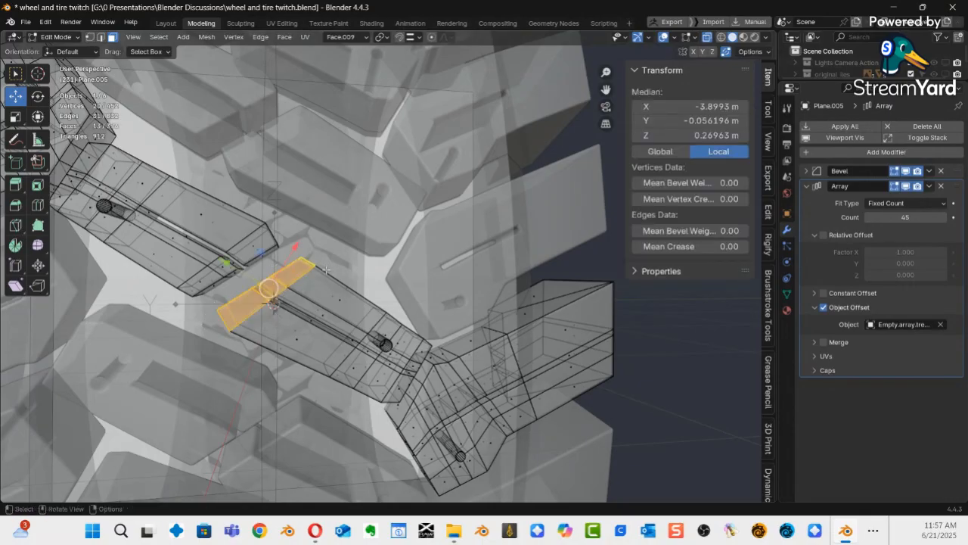
key(alt+z)
shift+middle_drag(220, 260, 277, 258)
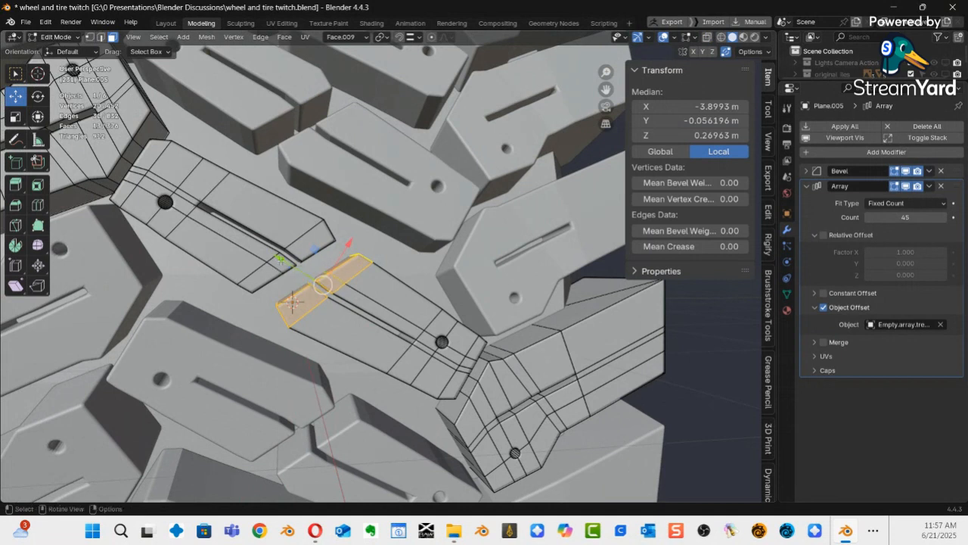
Move the right centre block's selected inner end faces back along the custom orientation's Y axis to widen the gap between the centre blocks.
drag(280, 260, 288, 265)
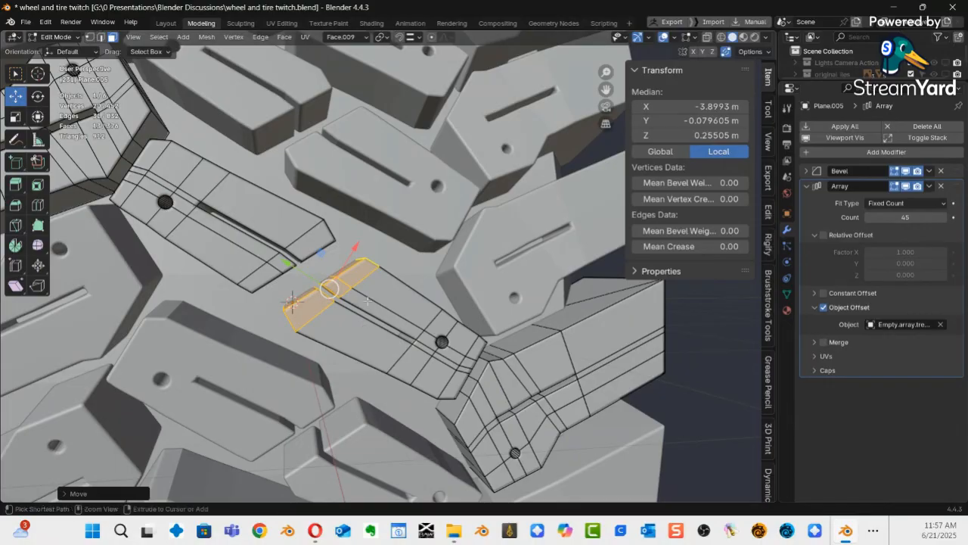
scroll(385, 261, down, 3)
scroll(386, 261, down, 2)
middle_drag(386, 261, 333, 272)
scroll(368, 250, up, 5)
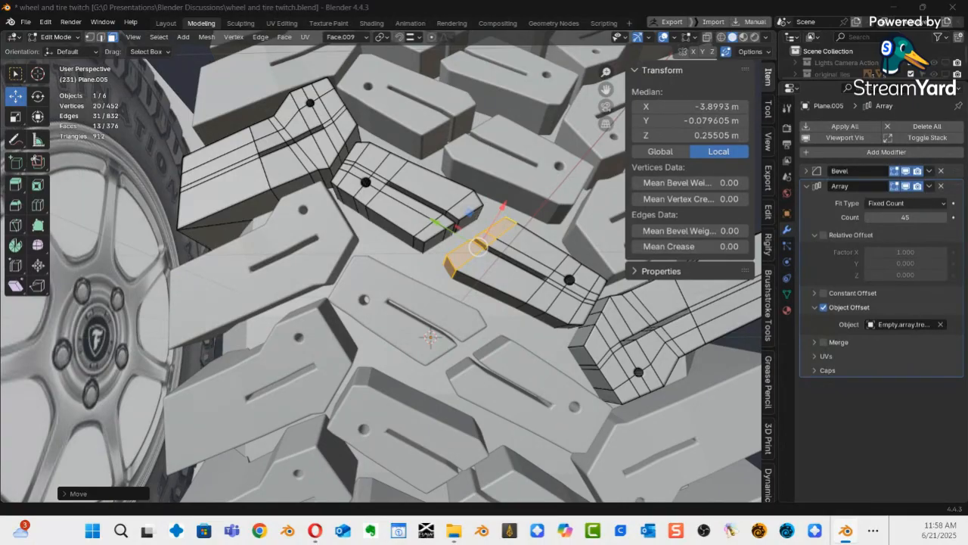
drag(0, 68, 0, 96)
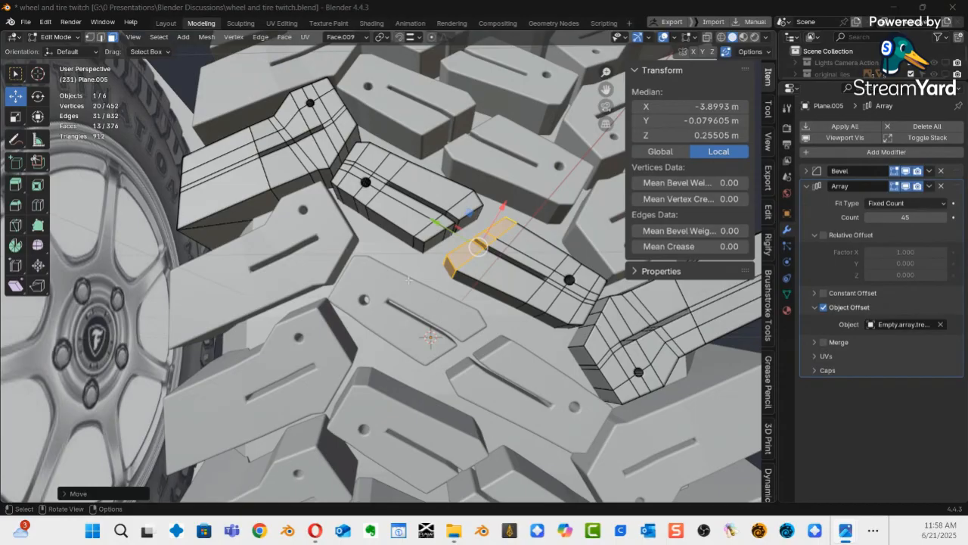
Clear the selection and lasso-select the outer end faces of the left centre block in X-ray display, removing the stray slot face.
click(409, 280)
middle_drag(408, 280, 446, 332)
ctrl+middle_drag(429, 254, 467, 242)
middle_drag(549, 280, 484, 264)
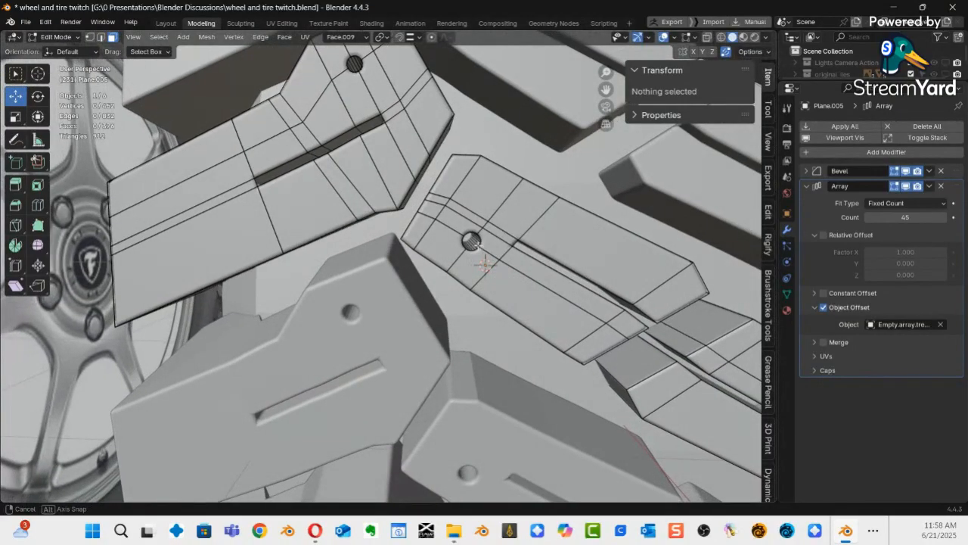
key(alt+z)
mouse_move(499, 151)
ctrl+right_down()
mouse_move(458, 147)
mouse_move(400, 226)
mouse_move(395, 258)
mouse_move(476, 180)
mouse_move(468, 200)
ctrl+right_up()
ctrl+right_drag(502, 141, 499, 147)
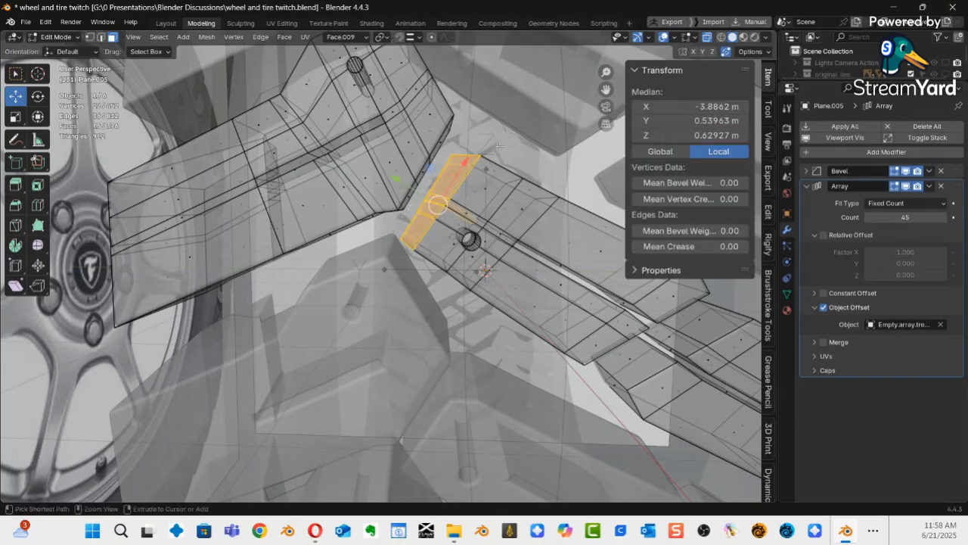
middle_drag(468, 210, 482, 213)
mouse_move(483, 214)
ctrl+shift+right_down()
mouse_move(466, 243)
mouse_move(493, 225)
ctrl+shift+right_up()
Move the left centre block's outer end inward about 0.06 m along the custom Y axis, away from the left shoulder block.
drag(403, 183, 411, 193)
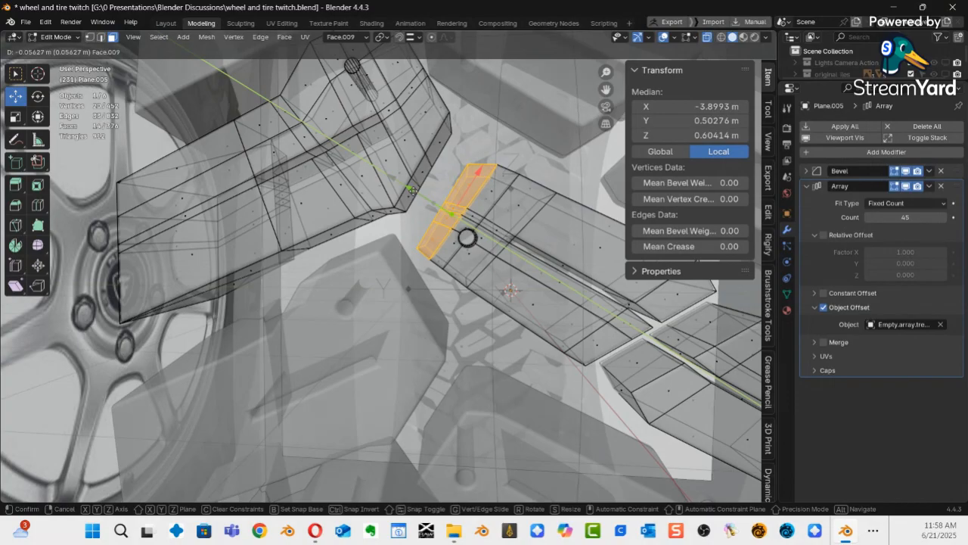
drag(411, 189, 412, 191)
middle_drag(412, 191, 318, 239)
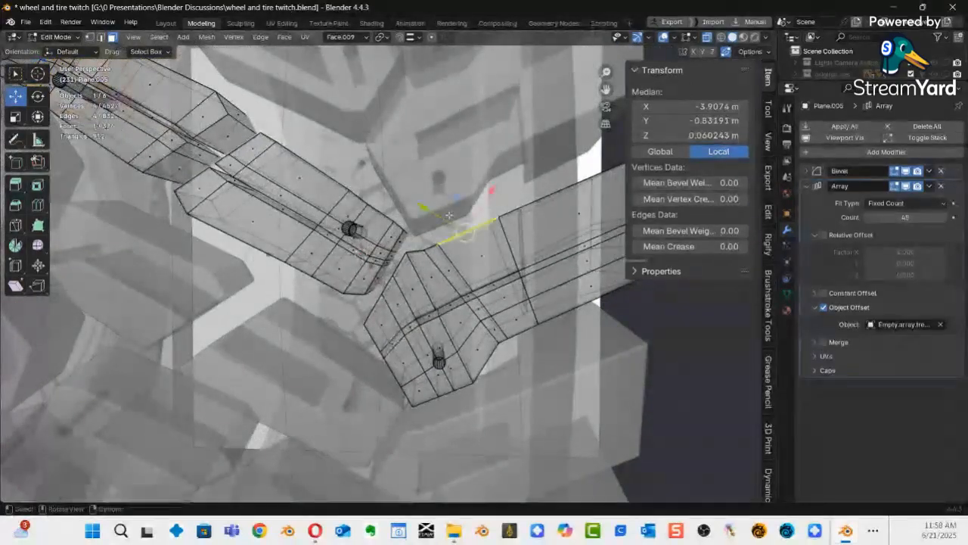
key(alt+a)
drag(406, 220, 421, 217)
mouse_move(347, 272)
ctrl+right_down()
mouse_move(332, 299)
mouse_move(352, 306)
mouse_move(371, 294)
ctrl+right_up()
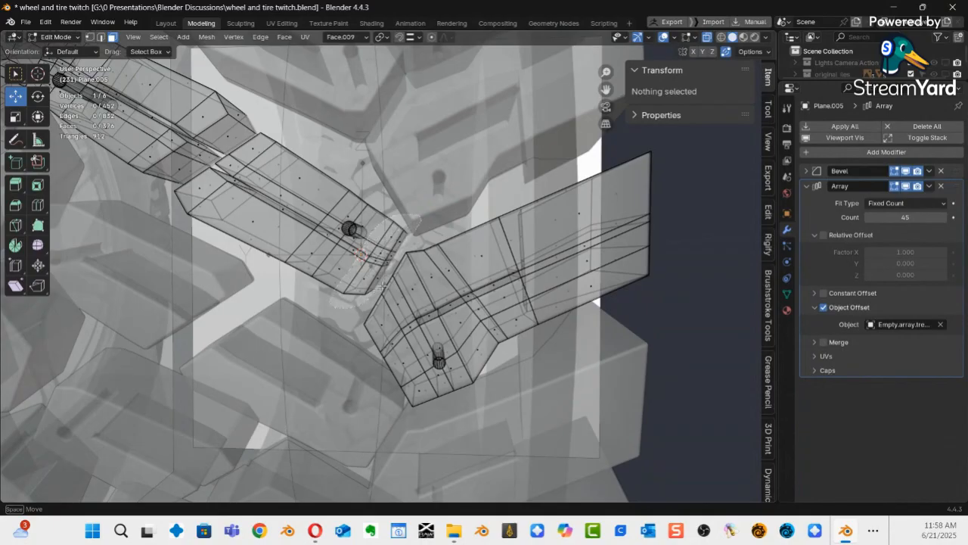
ctrl+right_drag(425, 219, 412, 226)
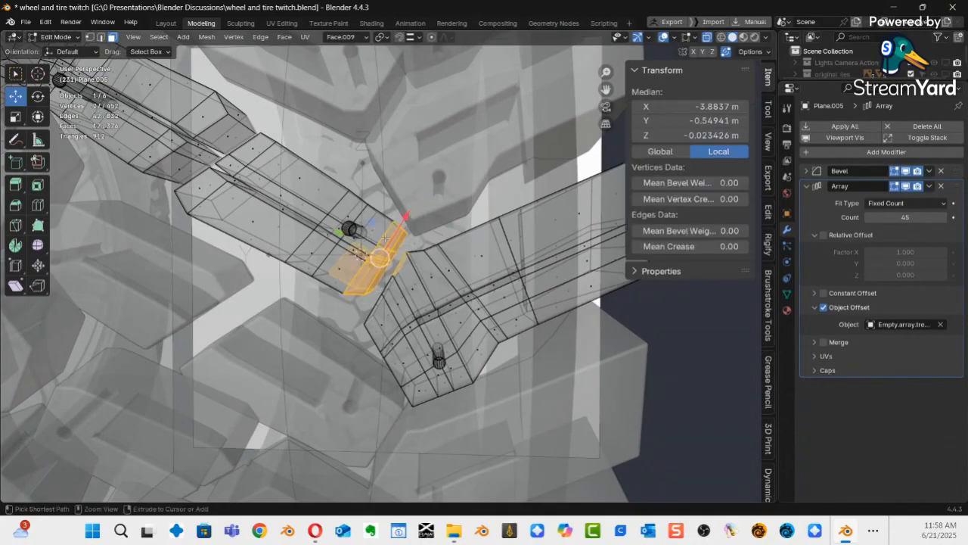
ctrl+shift+right_drag(436, 255, 421, 242)
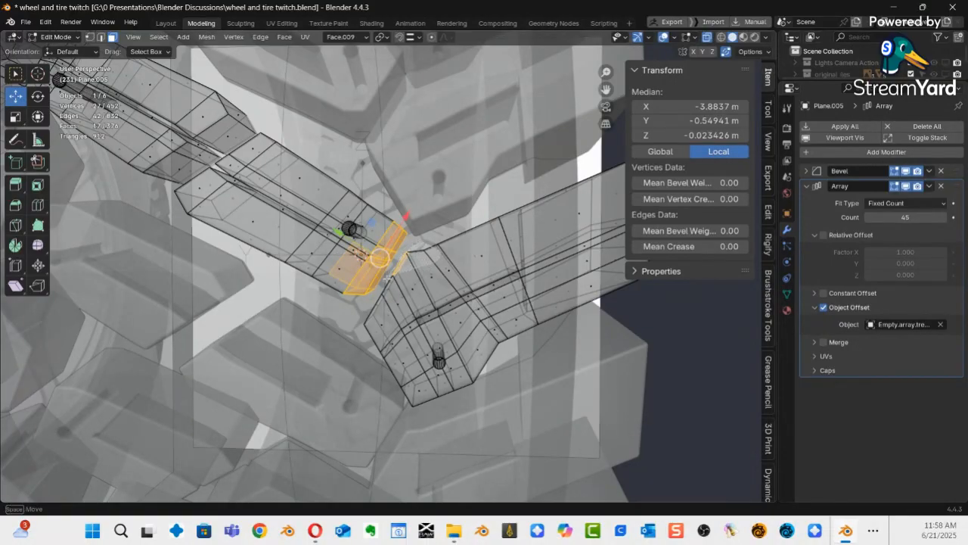
ctrl+shift+right_drag(387, 278, 420, 287)
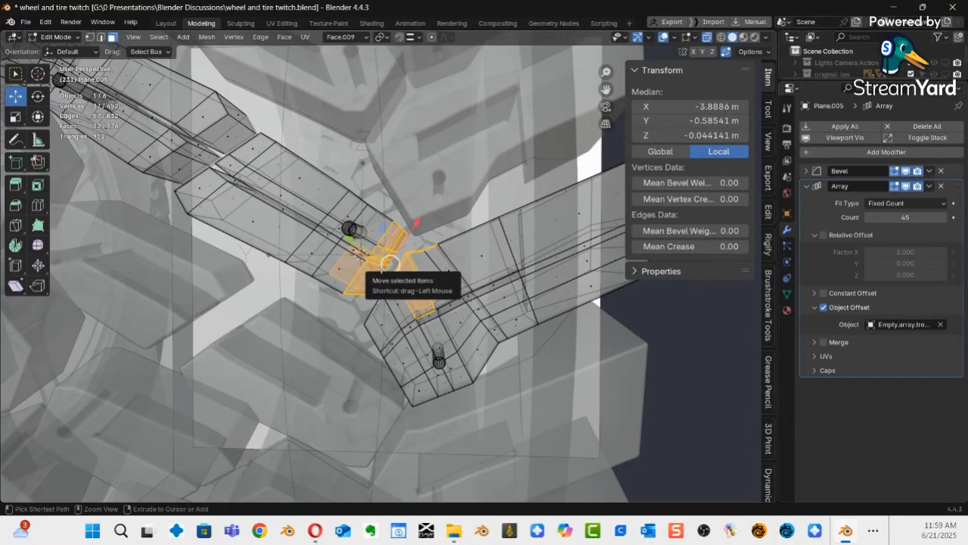
key(alt+a)
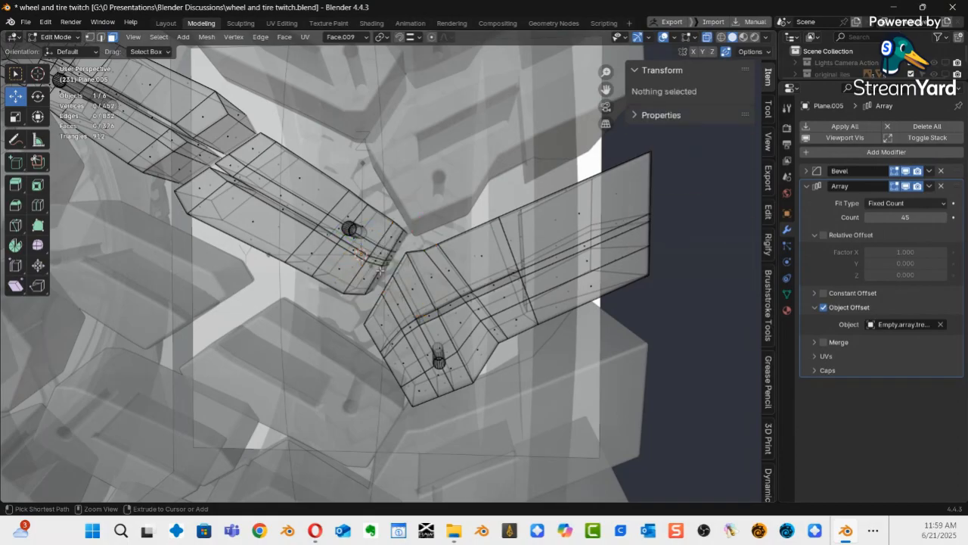
mouse_move(423, 237)
middle_down()
mouse_move(488, 254)
mouse_move(452, 241)
mouse_move(462, 199)
middle_up()
mouse_move(464, 176)
ctrl+right_down()
mouse_move(418, 146)
mouse_move(345, 207)
mouse_move(281, 333)
mouse_move(276, 371)
mouse_move(331, 367)
ctrl+right_up()
ctrl+right_drag(387, 286, 442, 224)
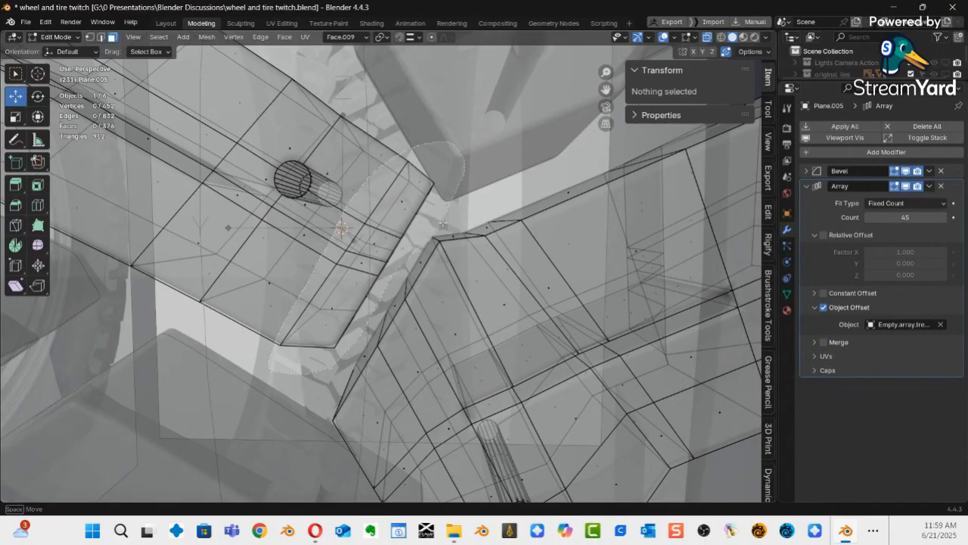
ctrl+right_drag(480, 140, 457, 251)
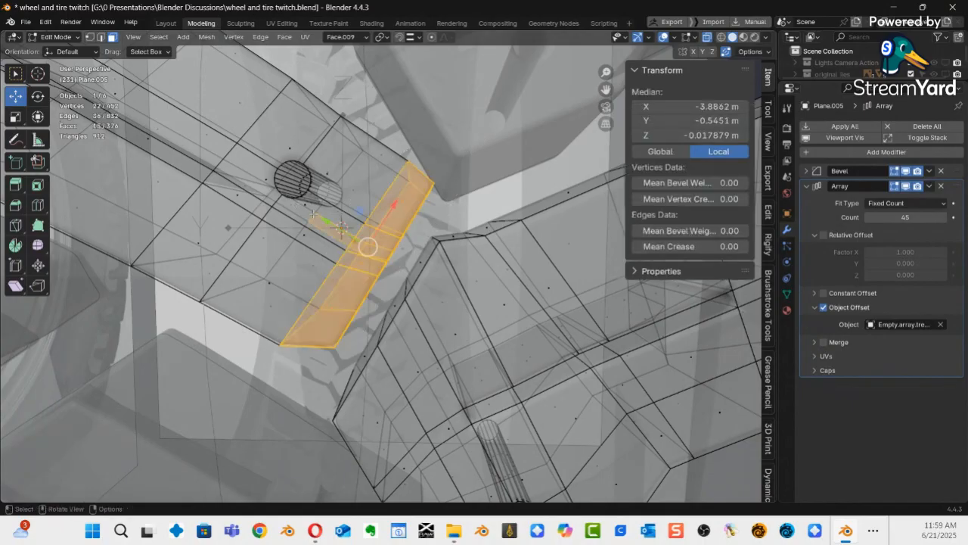
middle_drag(454, 302, 325, 256)
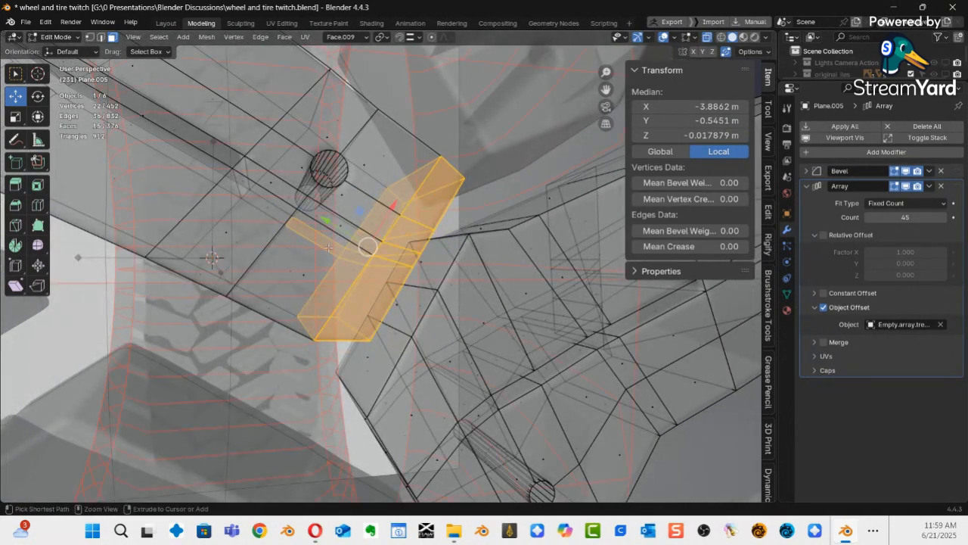
key(ctrl+z)
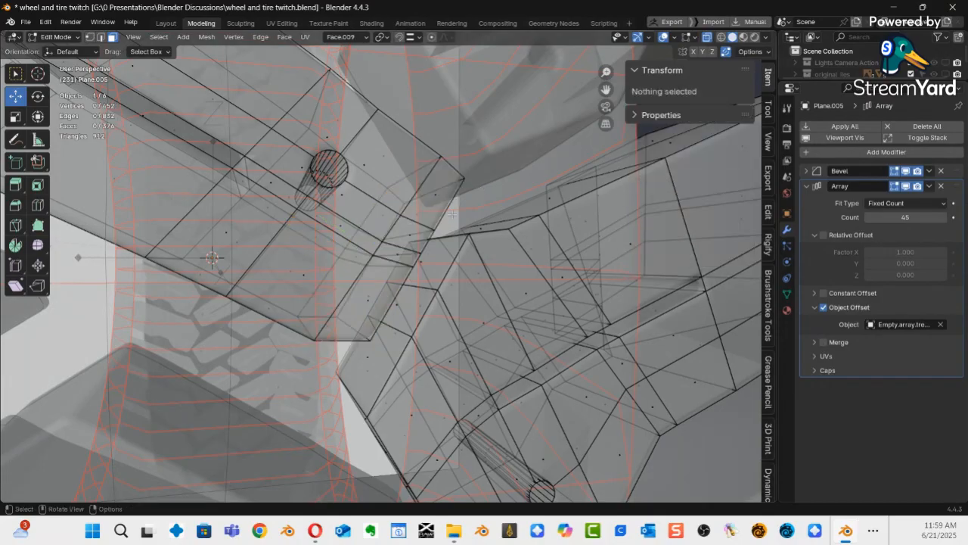
Lasso-select only the outer end faces of the right centre block through the mesh, leaving out the slot's end face.
middle_drag(510, 225, 473, 233)
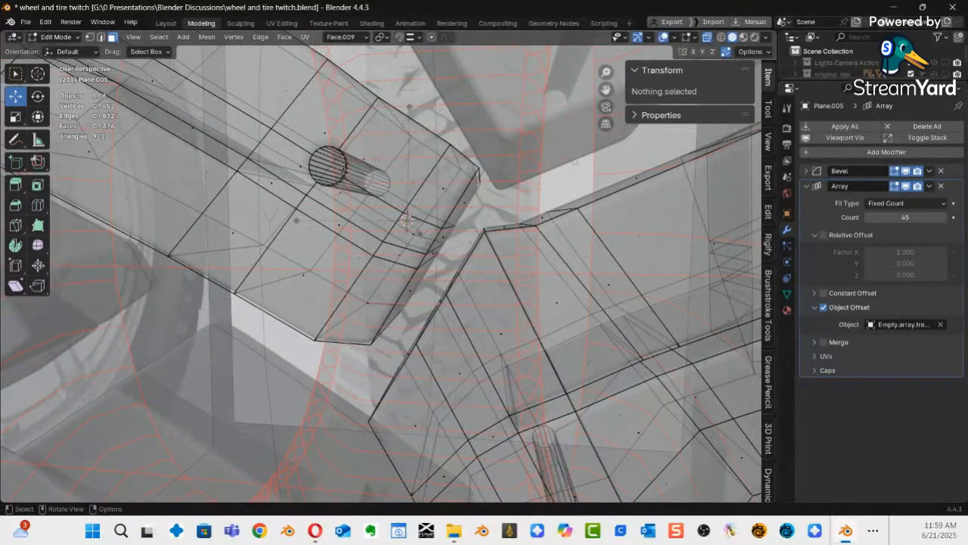
middle_drag(488, 165, 499, 169)
mouse_move(496, 182)
ctrl+right_down()
mouse_move(467, 151)
mouse_move(446, 163)
mouse_move(403, 203)
mouse_move(321, 329)
mouse_move(356, 346)
mouse_move(401, 332)
mouse_move(425, 306)
ctrl+right_up()
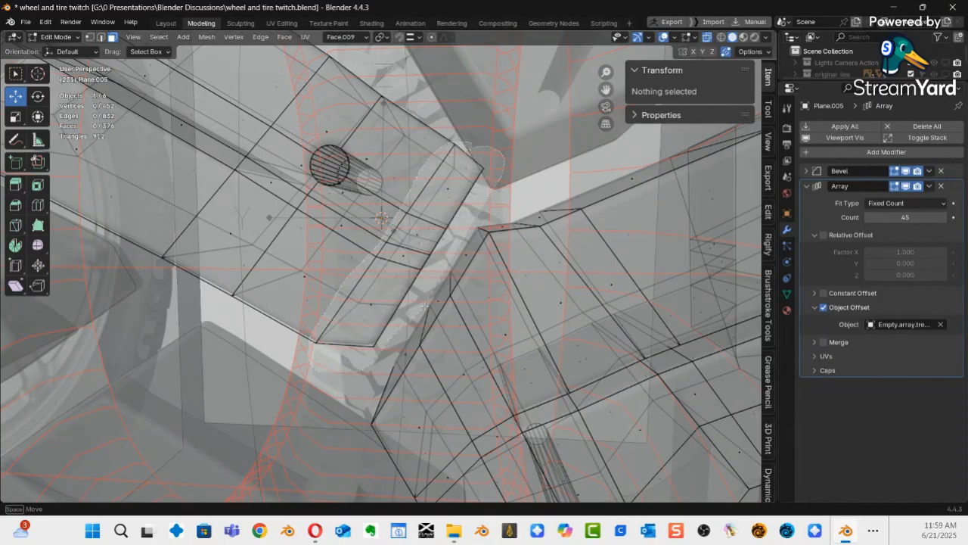
ctrl+right_drag(484, 205, 484, 207)
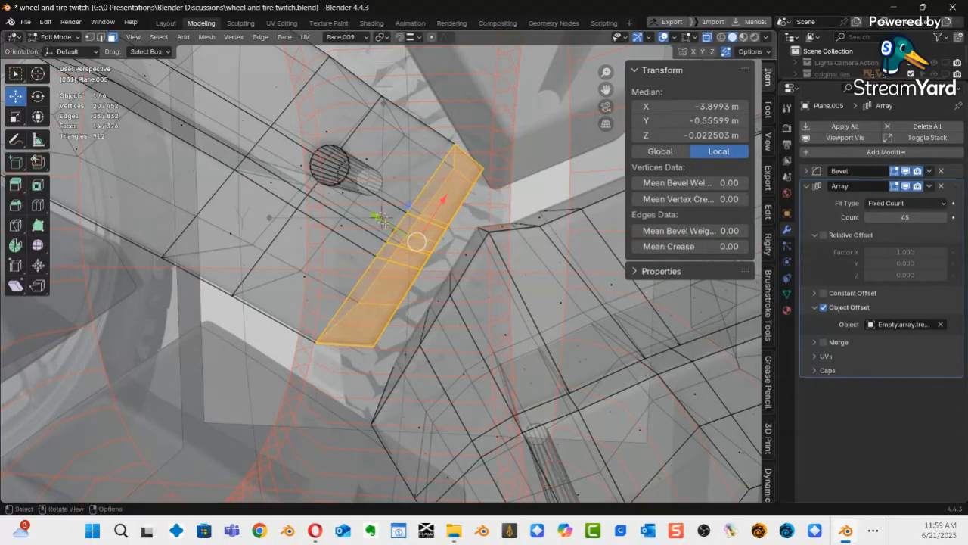
Move the right centre block's outer end inward along the custom Y axis, away from the right shoulder block, and turn off X-ray display.
drag(376, 215, 355, 327)
key(alt+z)
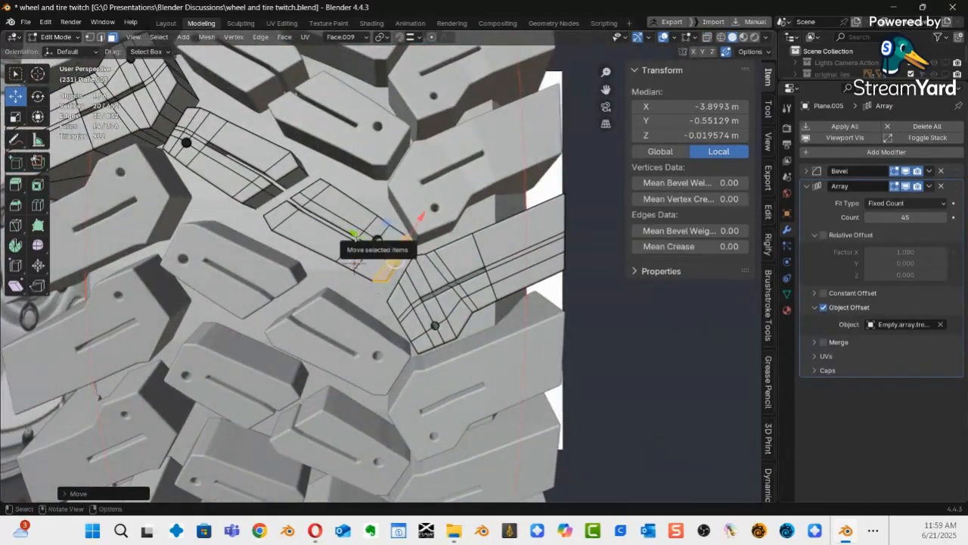
drag(395, 259, 387, 255)
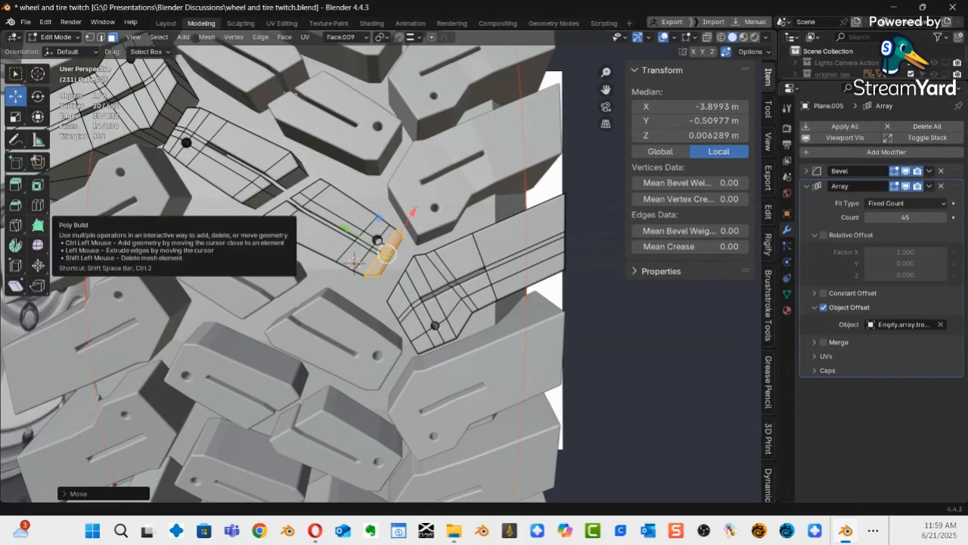
drag(0, 144, 0, 83)
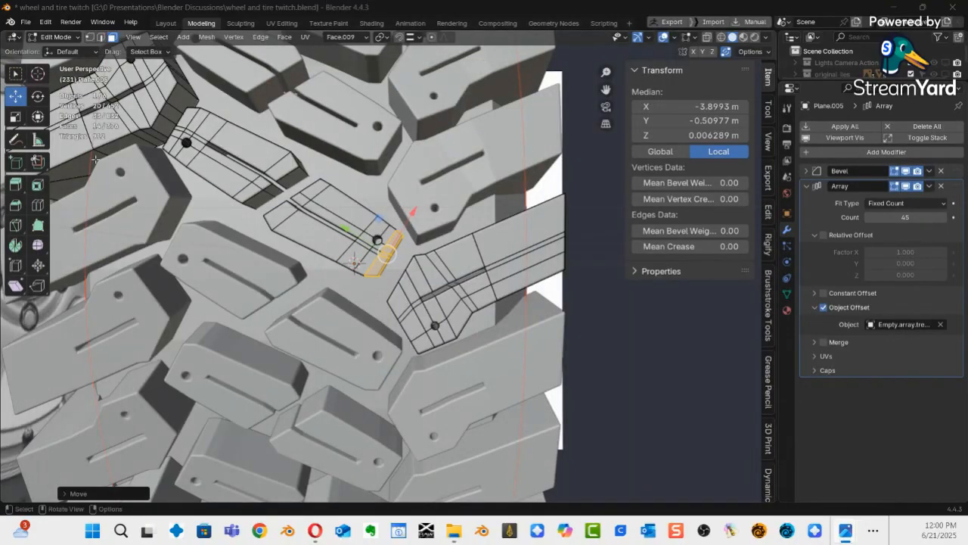
click(175, 211)
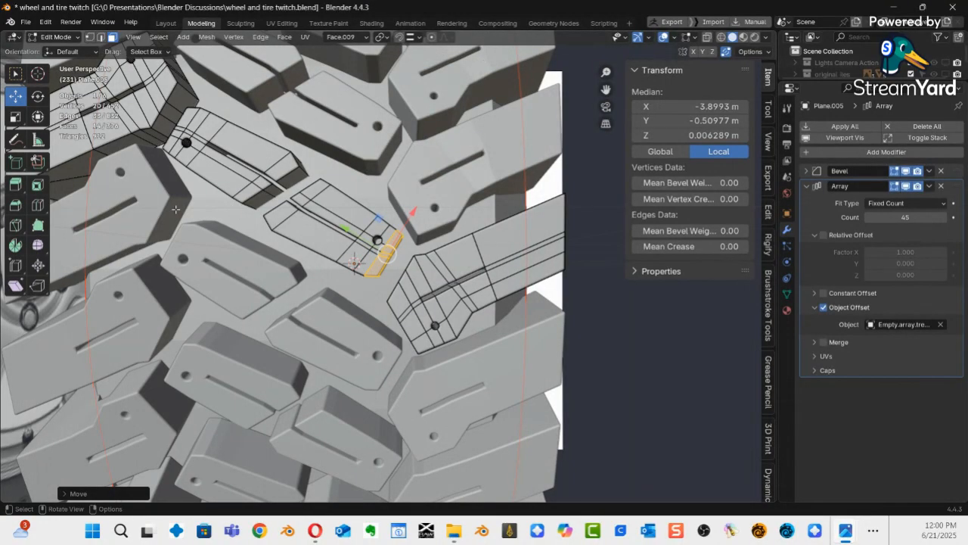
Switch to Object Mode and examine the spacing of the arrayed tread blocks around the tire from several angles.
key(ctrl+Tab)
click(79, 211)
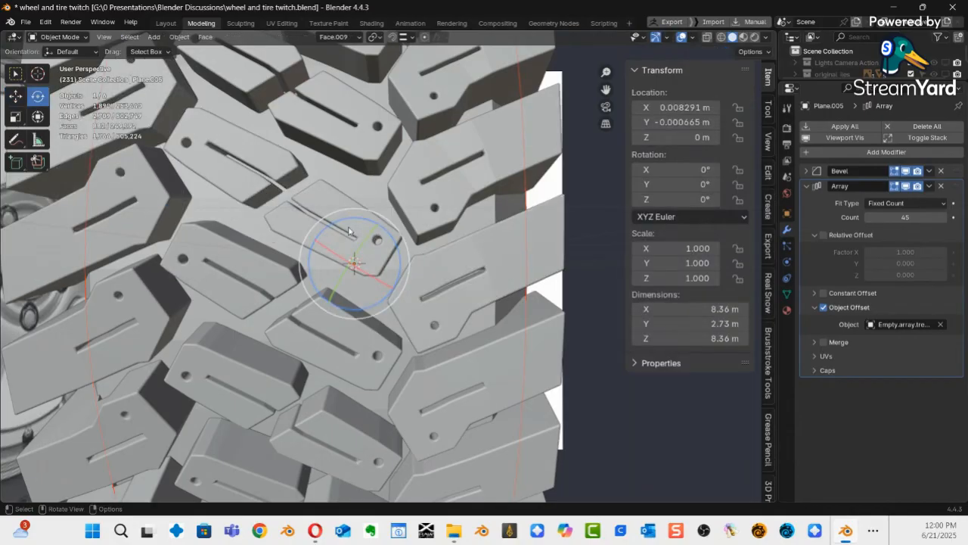
scroll(352, 233, down, 4)
middle_drag(353, 233, 264, 368)
middle_drag(270, 418, 326, 459)
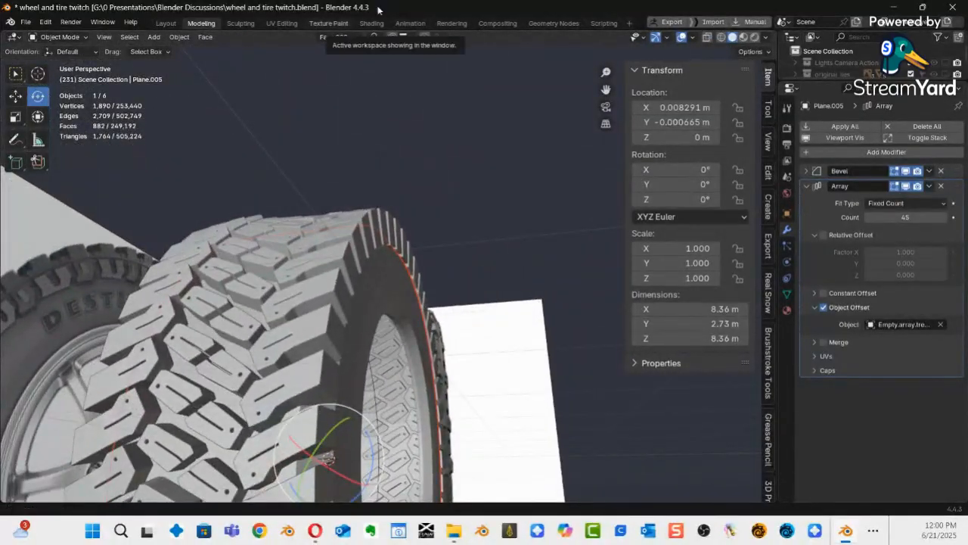
mouse_move(335, 140)
middle_down()
mouse_move(324, 132)
mouse_move(324, 142)
middle_up()
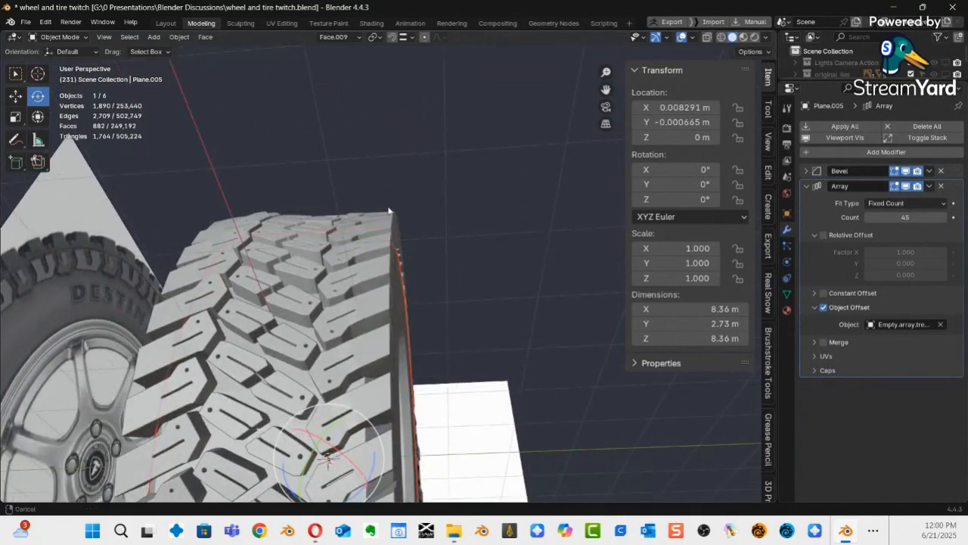
middle_drag(388, 211, 414, 181)
middle_drag(391, 213, 476, 130)
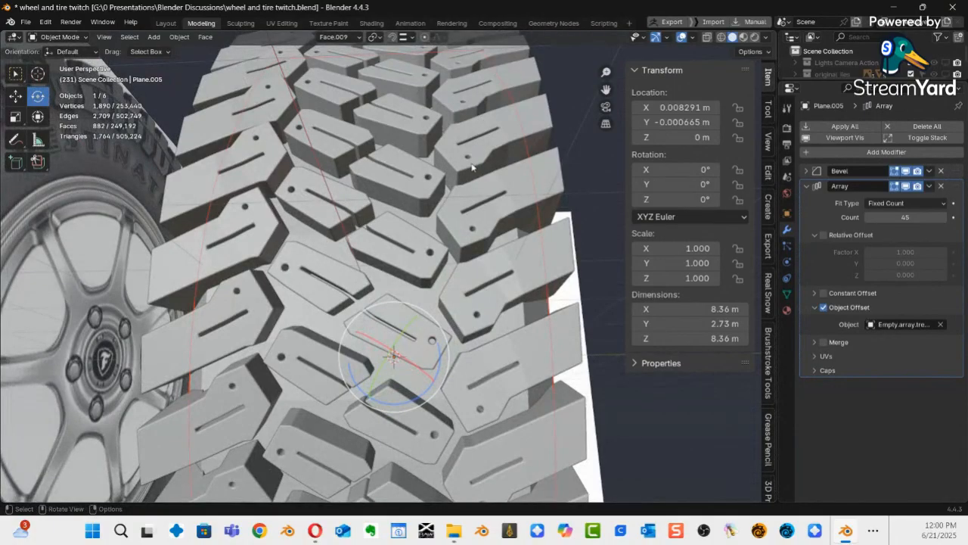
Select the arrayed tread object and return it to Edit Mode.
key(ctrl+Tab)
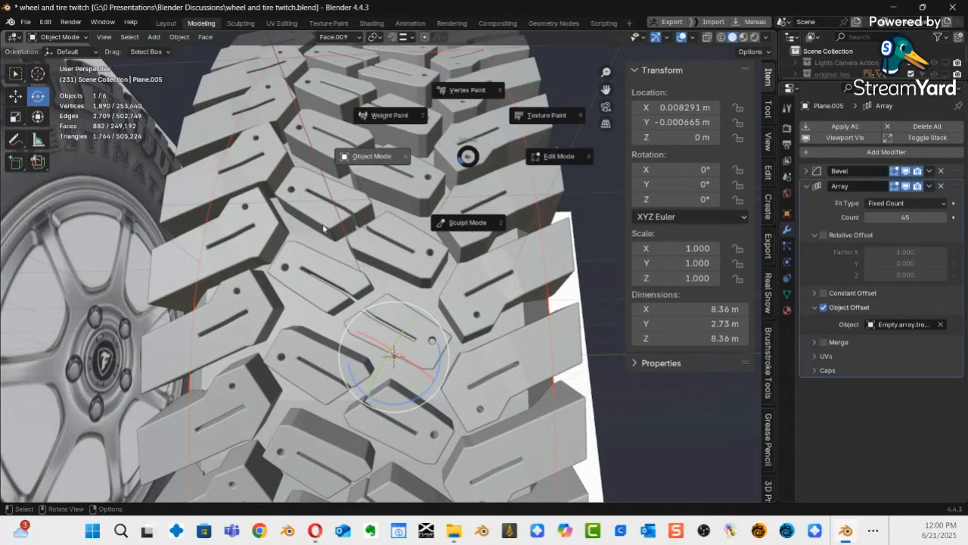
click(372, 164)
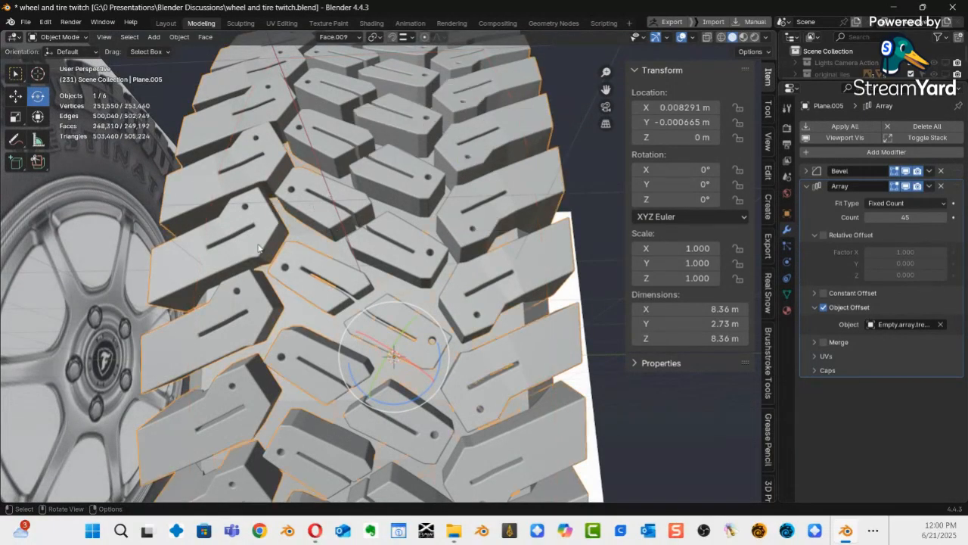
key(ctrl+Tab)
click(337, 249)
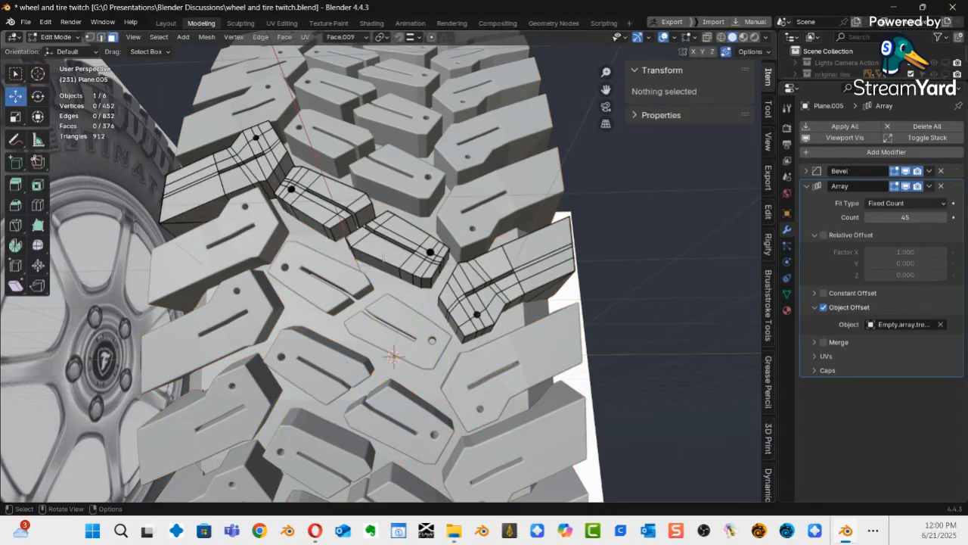
In edge select mode, select the path of edges along the outer top rim of the left shoulder block.
middle_drag(348, 224, 315, 261)
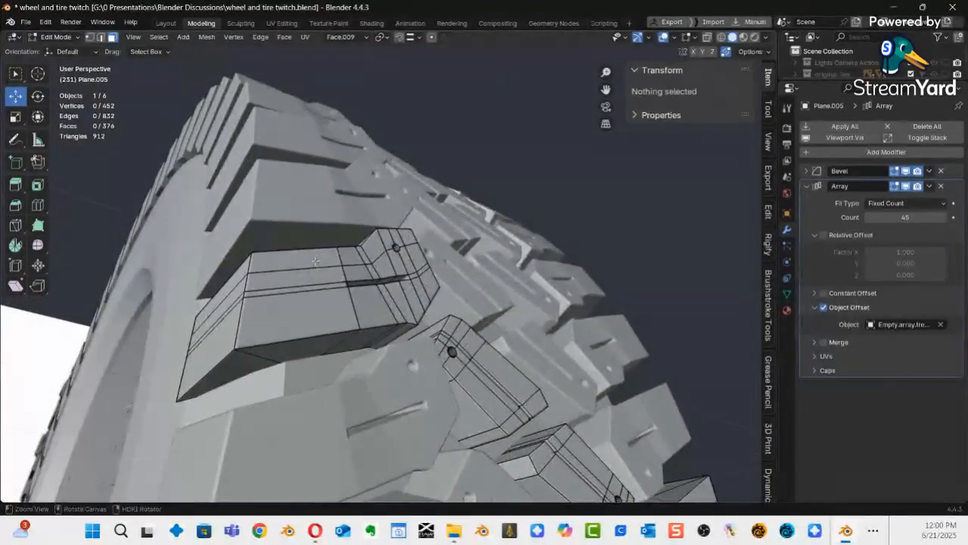
click(238, 338)
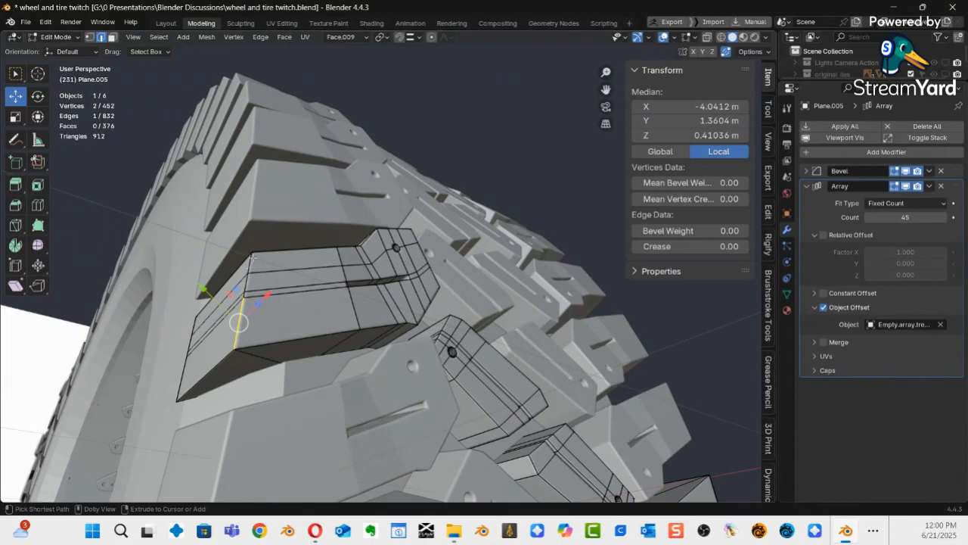
key(alt+a)
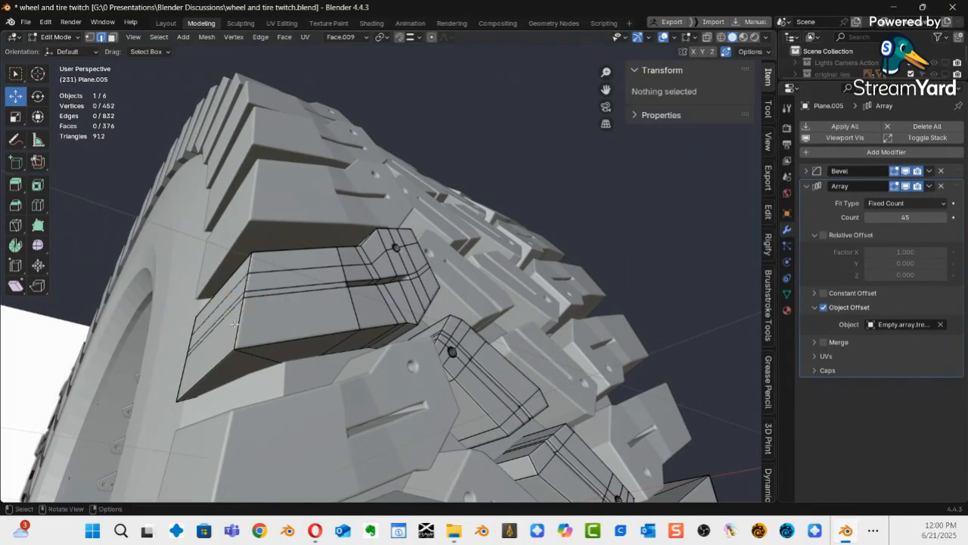
click(238, 325)
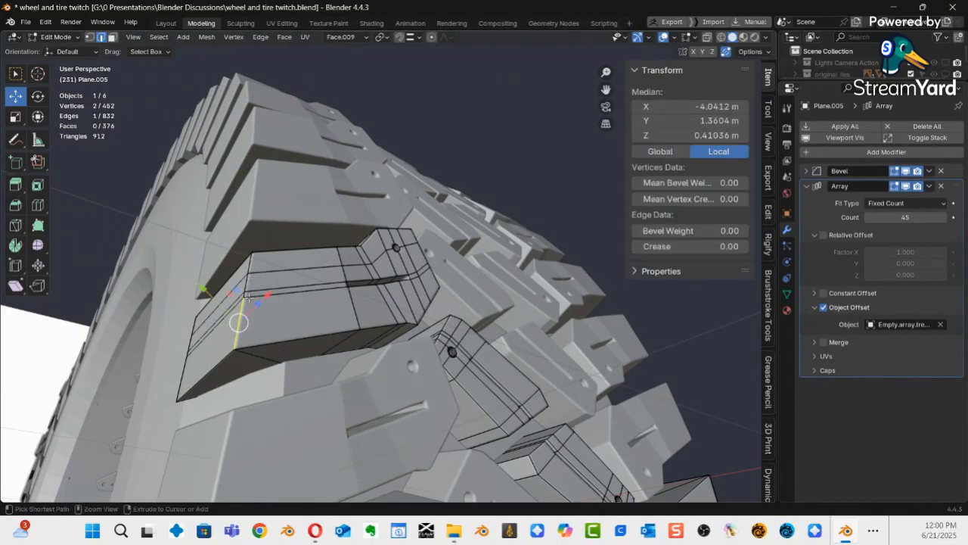
middle_drag(282, 284, 289, 289)
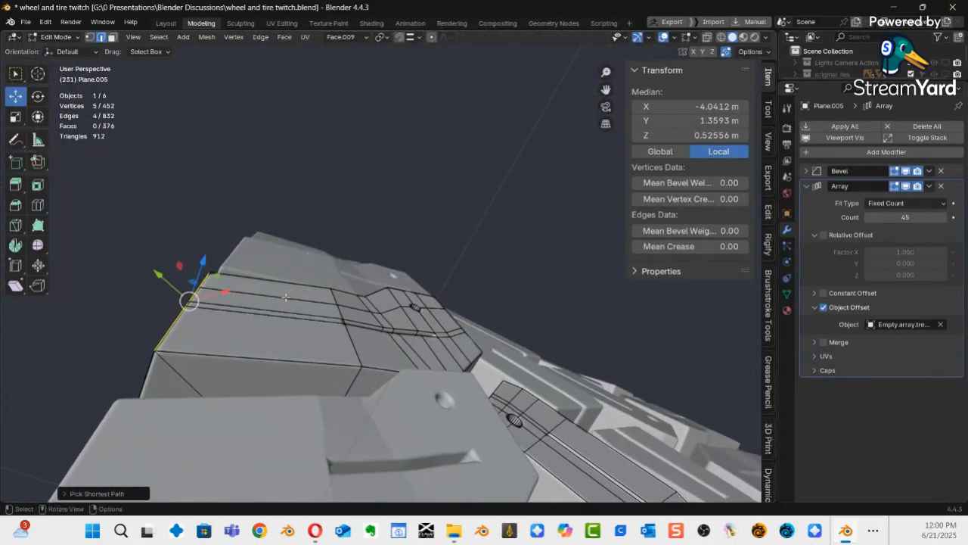
Edge Slide the selected outer top rim of the left shoulder block slightly inward along the block.
key(g)
key(g)
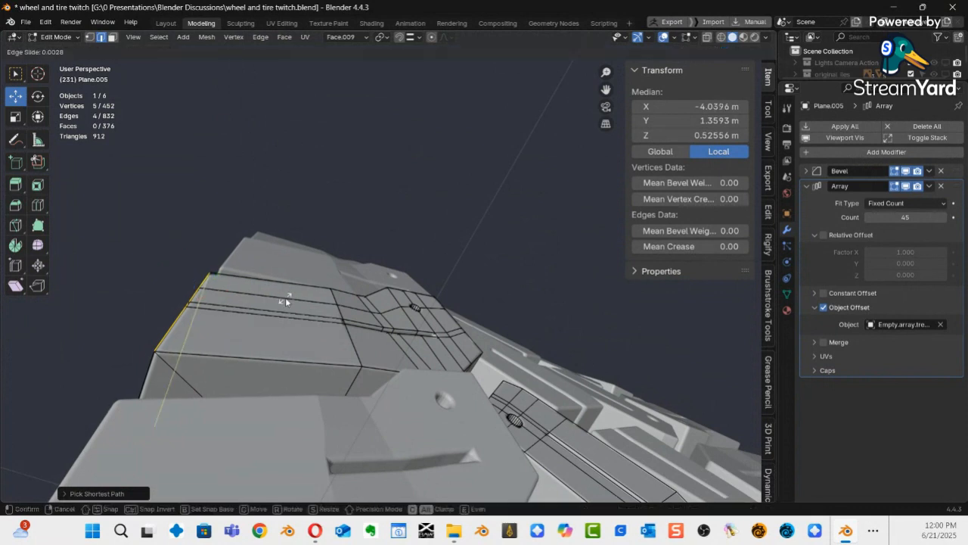
click(322, 317)
Select the outer top rim edges of the right shoulder block and Edge Slide them inward to slope its outer end.
middle_drag(332, 313, 658, 243)
middle_drag(429, 295, 400, 306)
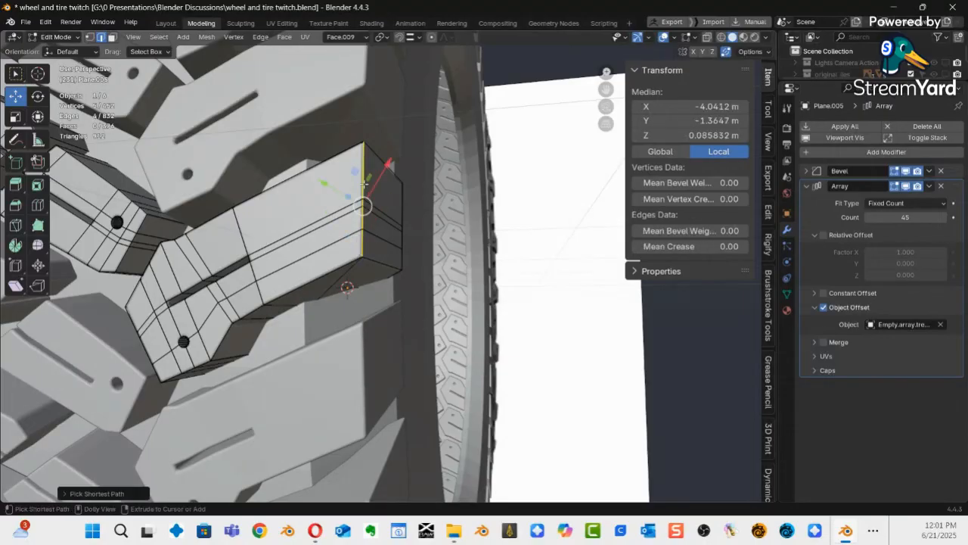
middle_drag(362, 189, 381, 124)
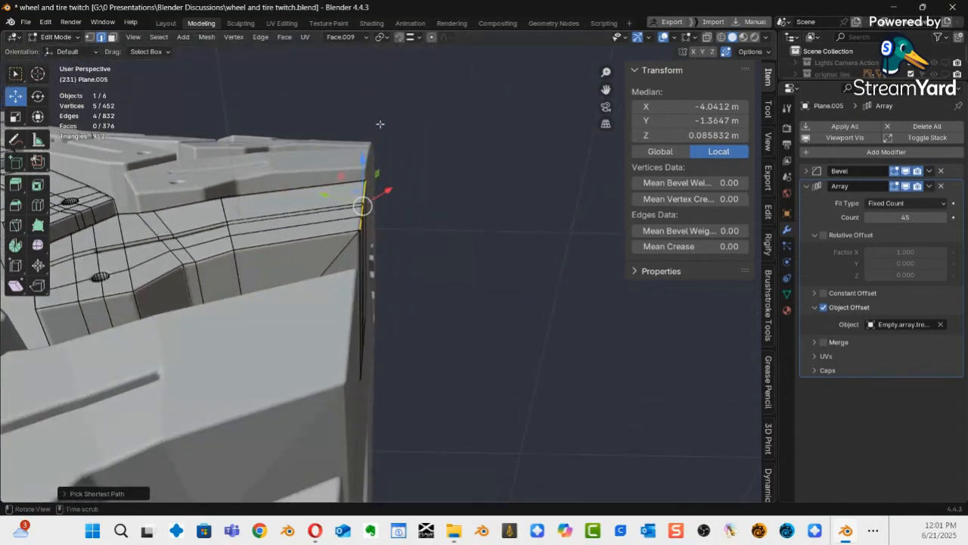
key(g)
key(g)
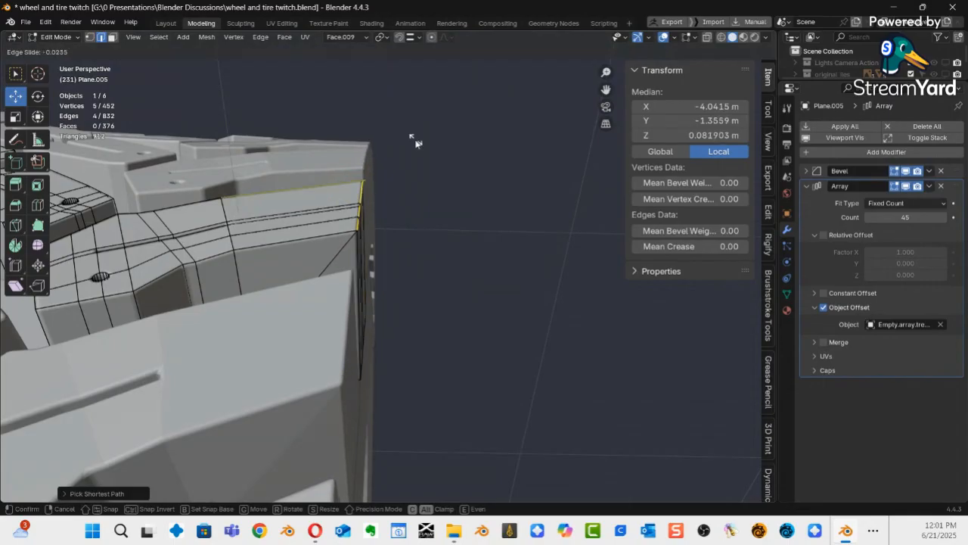
click(356, 147)
ctrl+alt+drag(437, 263, 316, 316)
middle_drag(316, 317, 415, 236)
key(g)
key(g)
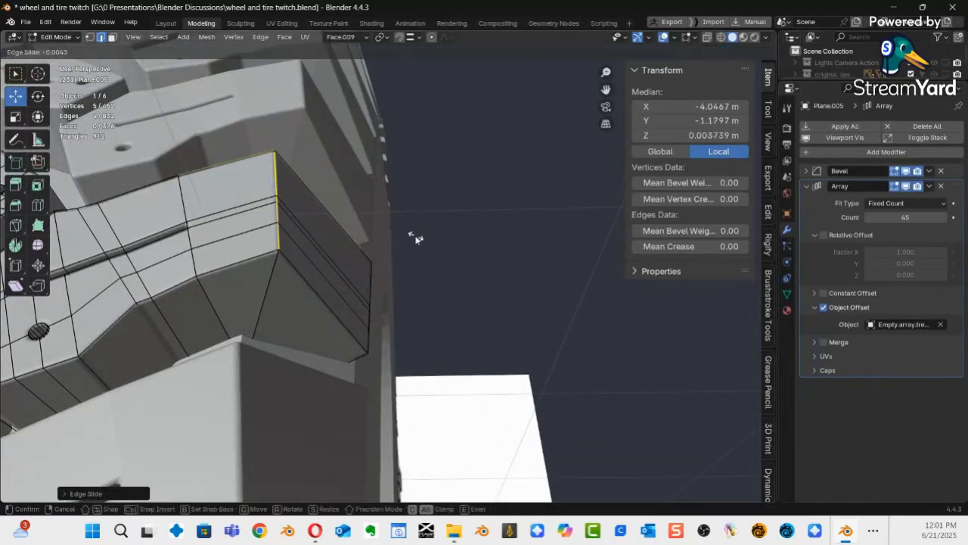
click(401, 235)
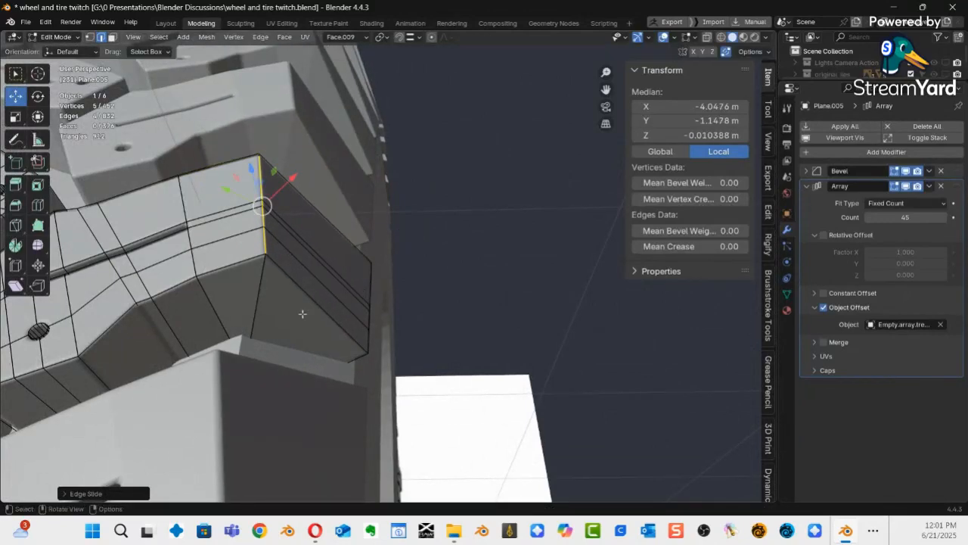
Select the left shoulder block's outer top rim edges again and Edge Slide them inward by a factor of about -0.17.
middle_drag(268, 281, 469, 279)
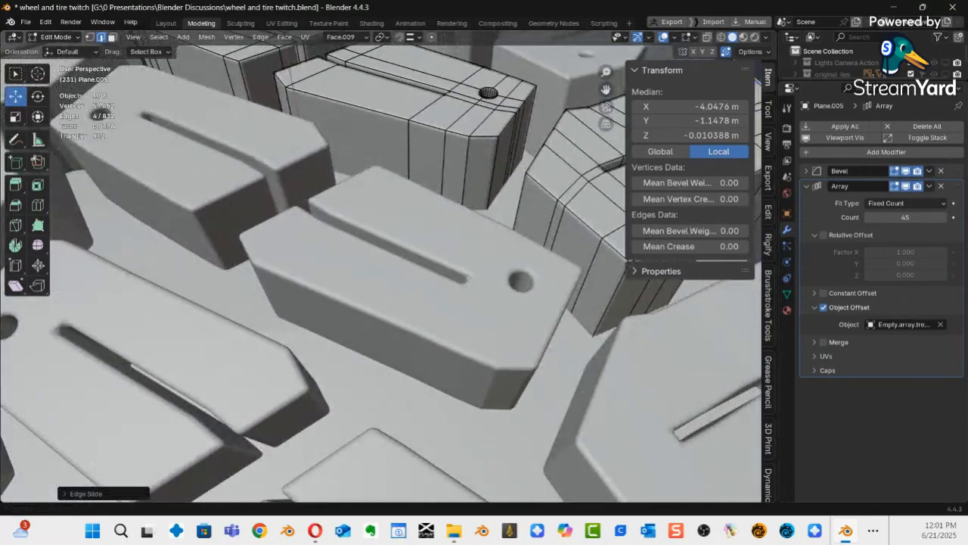
scroll(207, 246, down, 6)
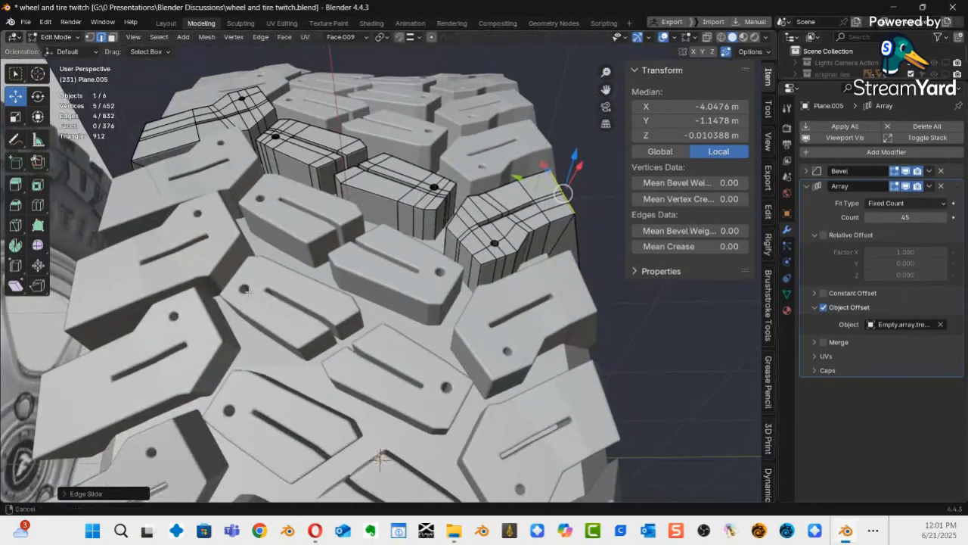
middle_drag(223, 289, 331, 412)
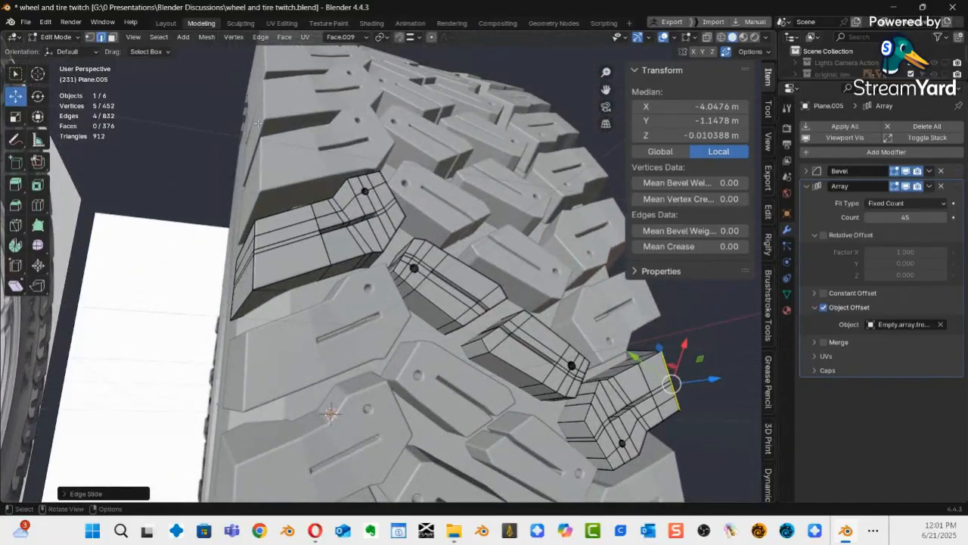
click(257, 272)
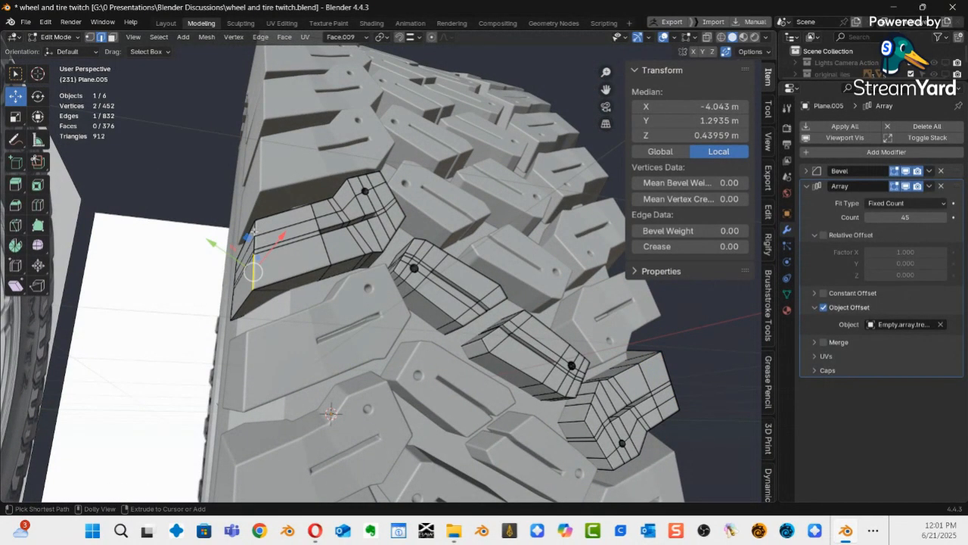
ctrl+click(255, 231)
middle_drag(247, 230, 336, 200)
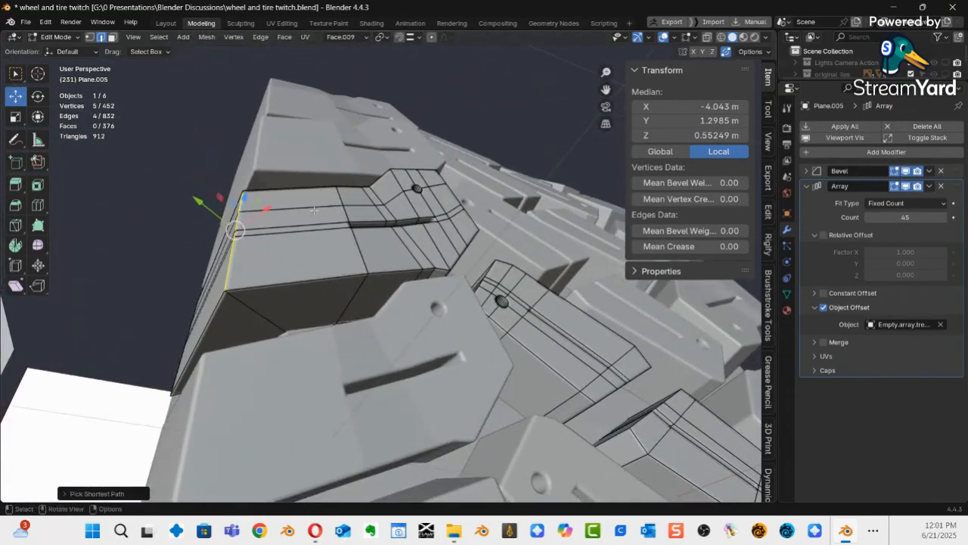
key(g)
key(g)
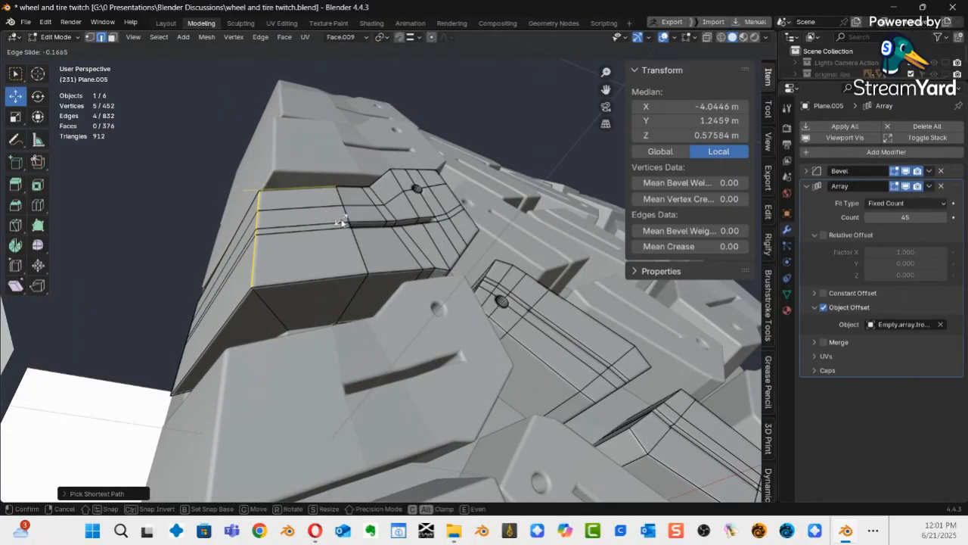
click(340, 221)
Switch to Object Mode and examine the reshaped shoulder blocks around the arrayed tire tread.
scroll(360, 221, down, 7)
middle_drag(360, 221, 332, 340)
scroll(409, 374, up, 4)
middle_drag(422, 384, 321, 278)
key(ctrl+Tab)
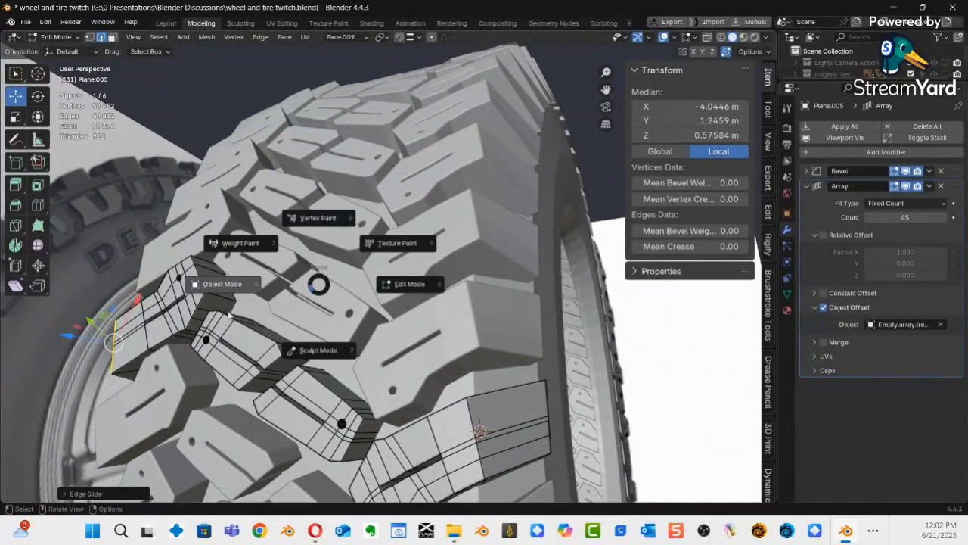
click(215, 284)
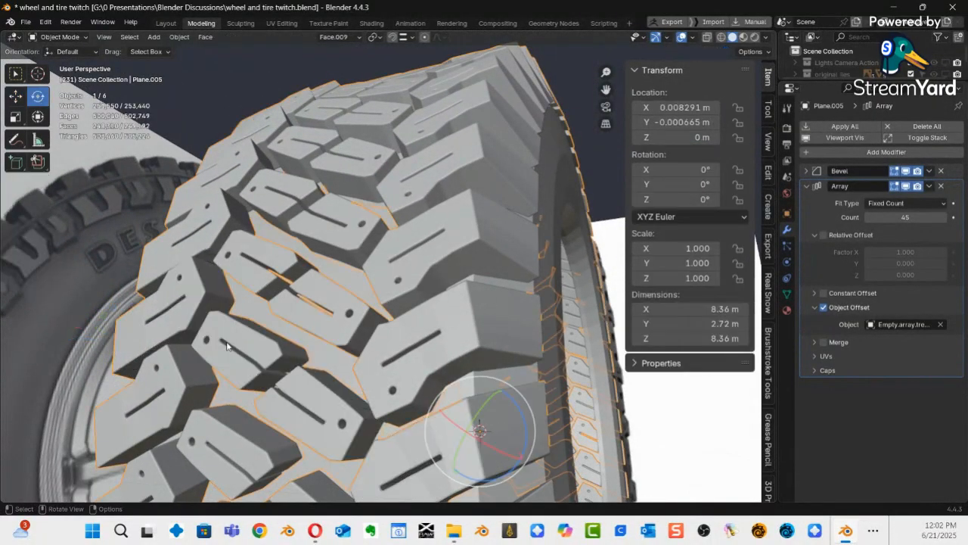
middle_drag(276, 312, 289, 414)
In Edit Mode face select, select all tread block geometry and sink it into the tire along the custom Z axis to median X about -3.79 m.
key(ctrl+Tab)
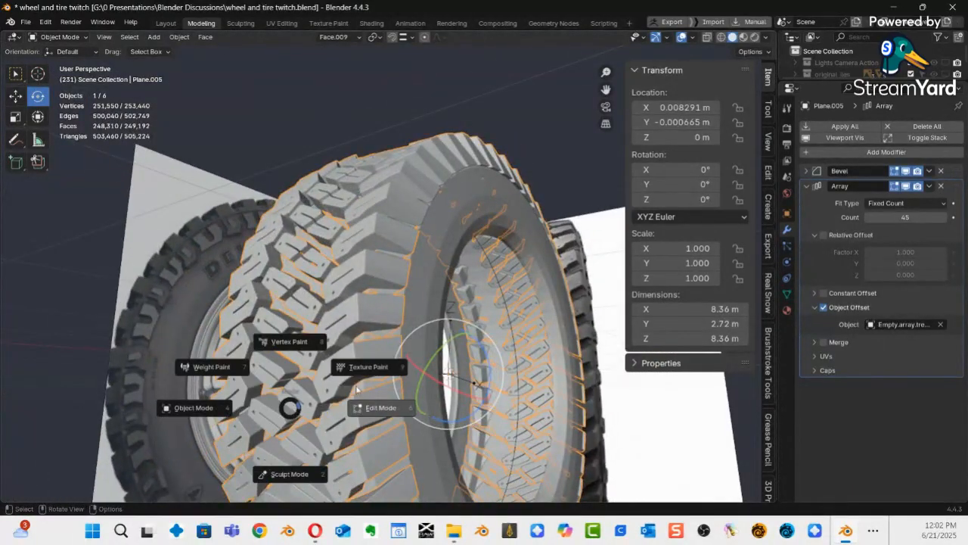
click(370, 408)
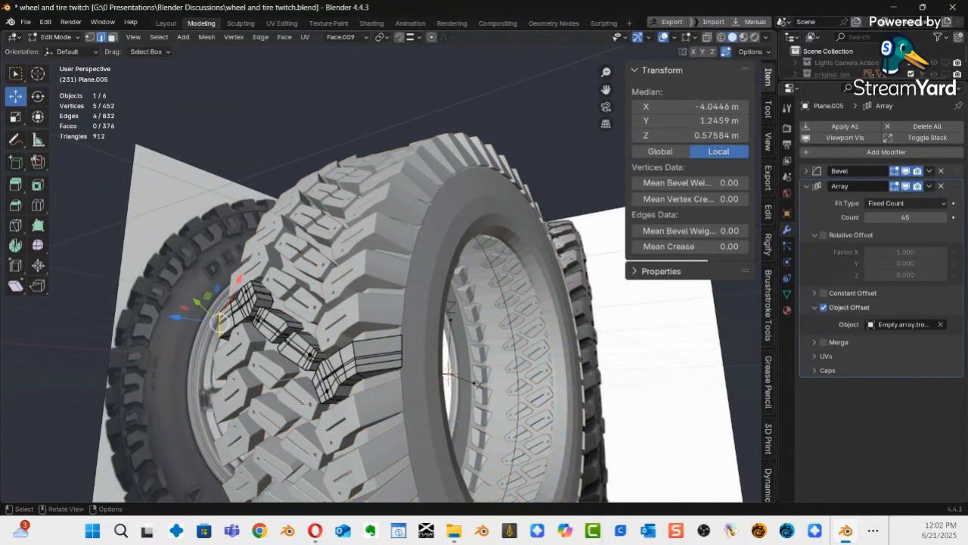
key(alt+a)
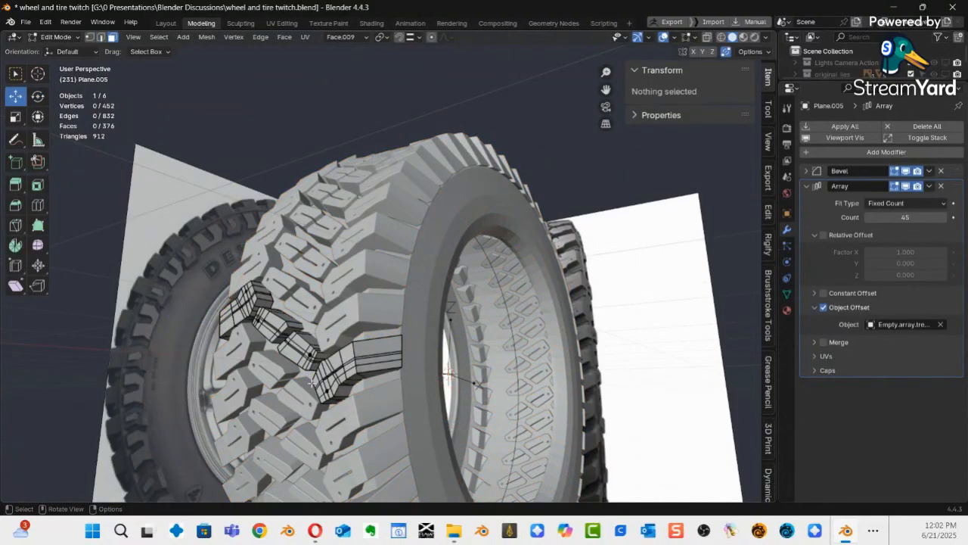
key(a)
scroll(313, 380, up, 3)
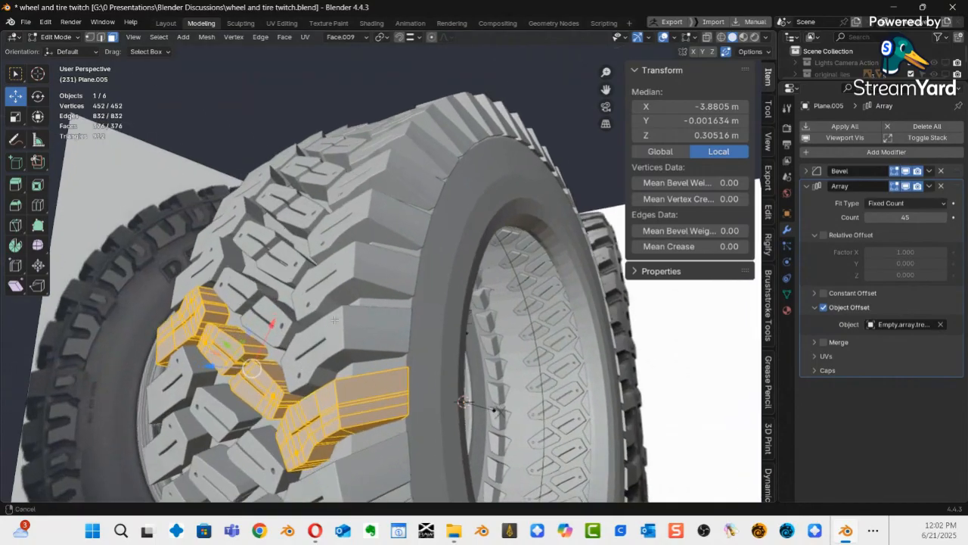
middle_drag(313, 380, 260, 360)
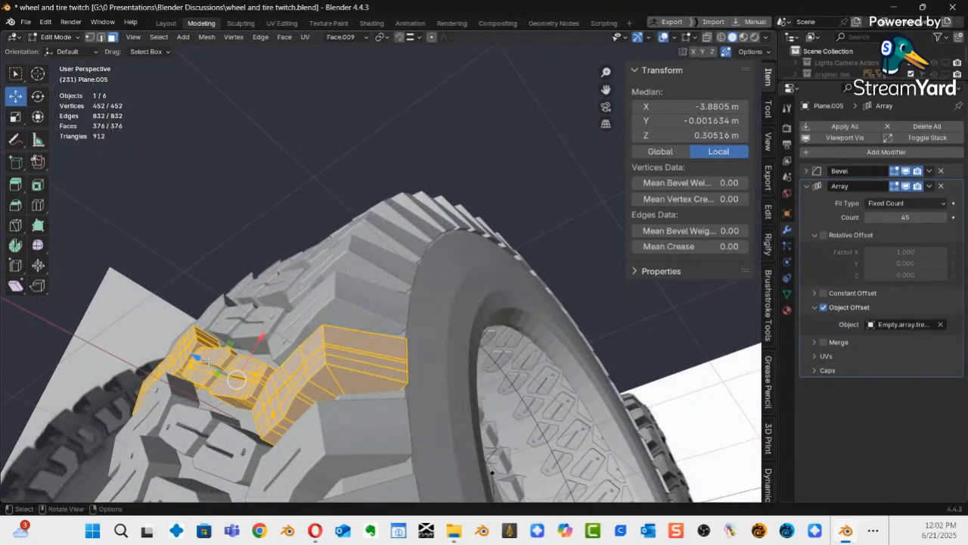
drag(196, 356, 205, 364)
middle_drag(205, 364, 329, 443)
middle_drag(455, 477, 472, 463)
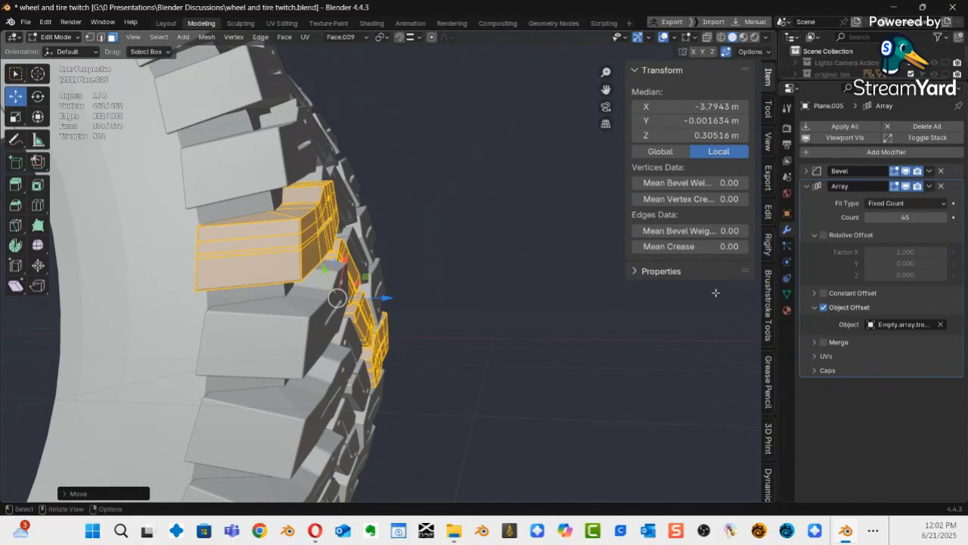
middle_drag(474, 317, 388, 298)
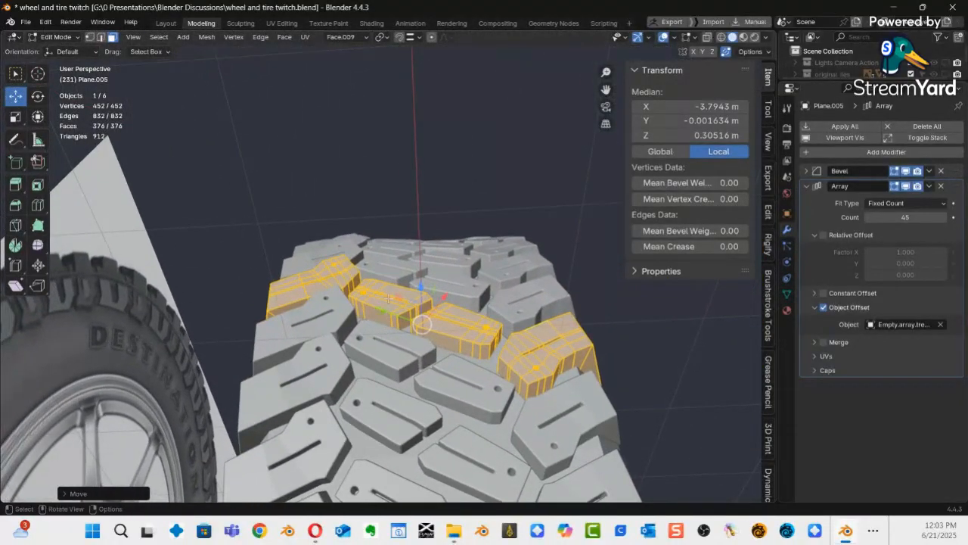
Return to Object Mode, collapse the Array modifier's settings and turn off its viewport display.
key(ctrl+Tab)
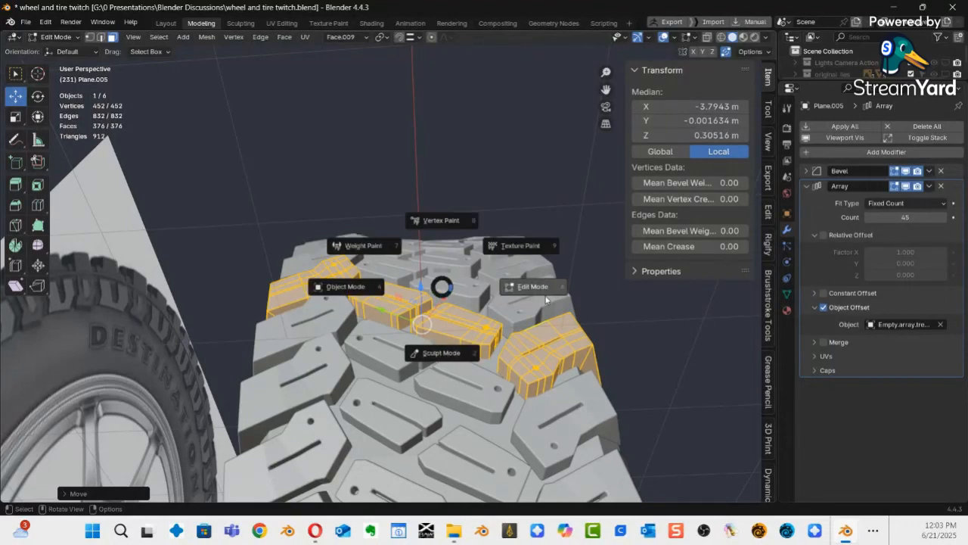
click(344, 288)
mouse_move(463, 306)
middle_down()
mouse_move(405, 339)
mouse_move(390, 324)
mouse_move(407, 336)
mouse_move(471, 323)
middle_up()
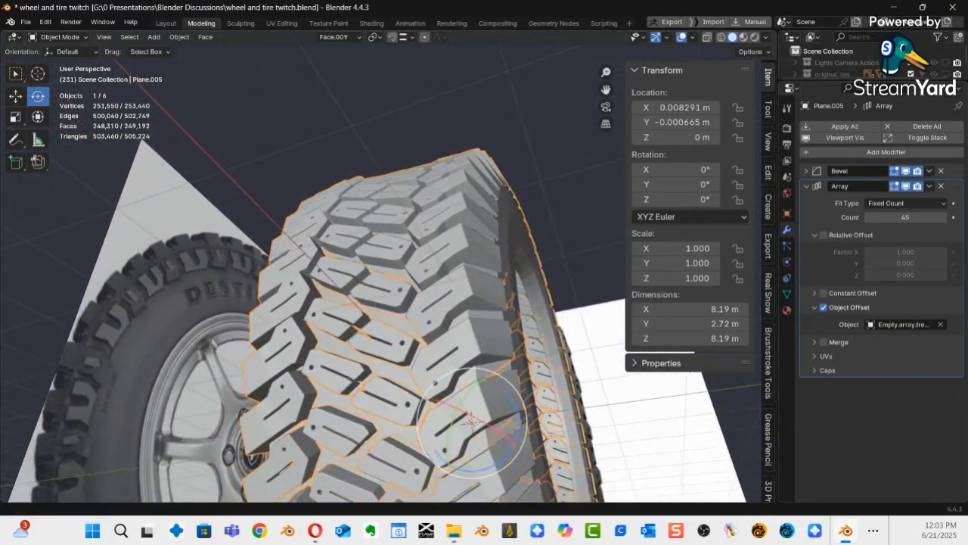
click(807, 186)
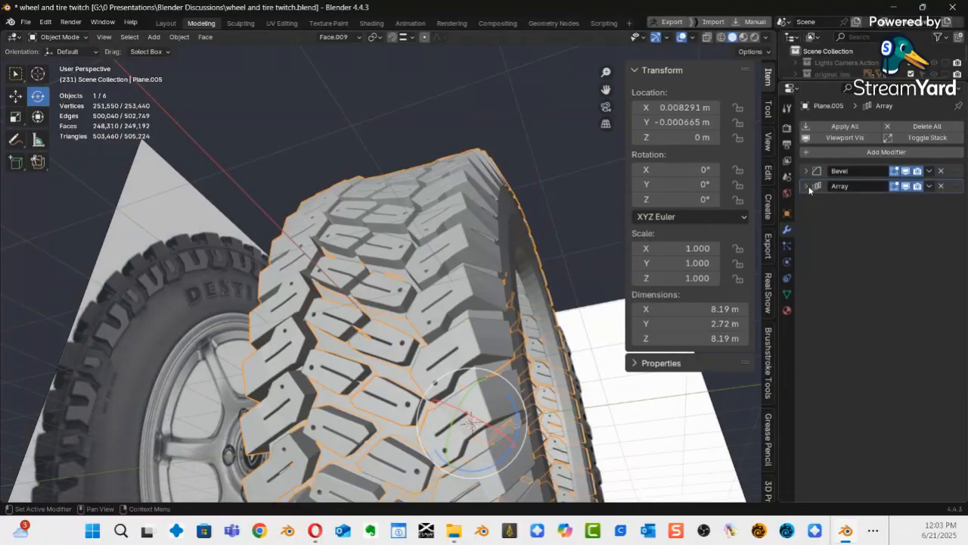
click(906, 186)
middle_drag(417, 313, 346, 336)
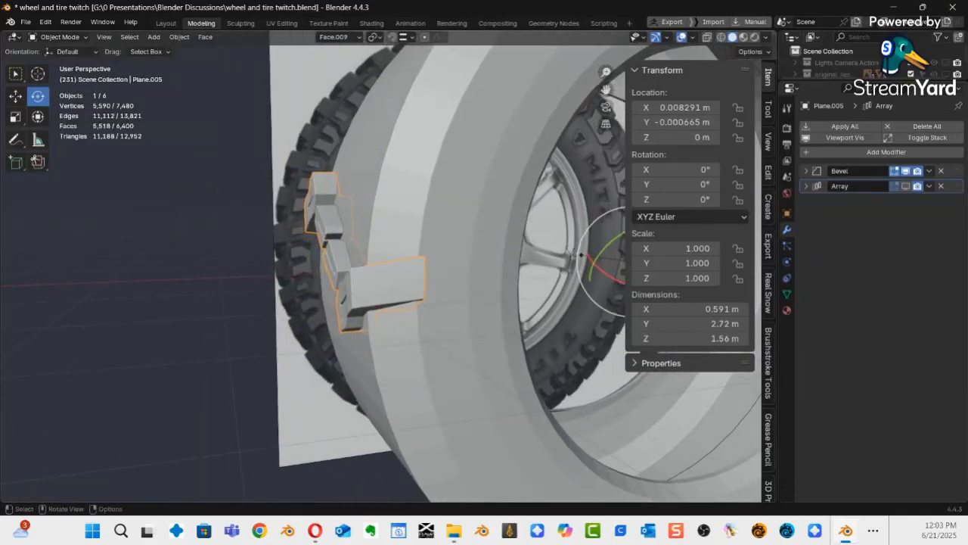
Examine the sidewall lugs beside the tread in the tire reference photo at 436% zoom, and return to Blender.
drag(0, 140, 566, 75)
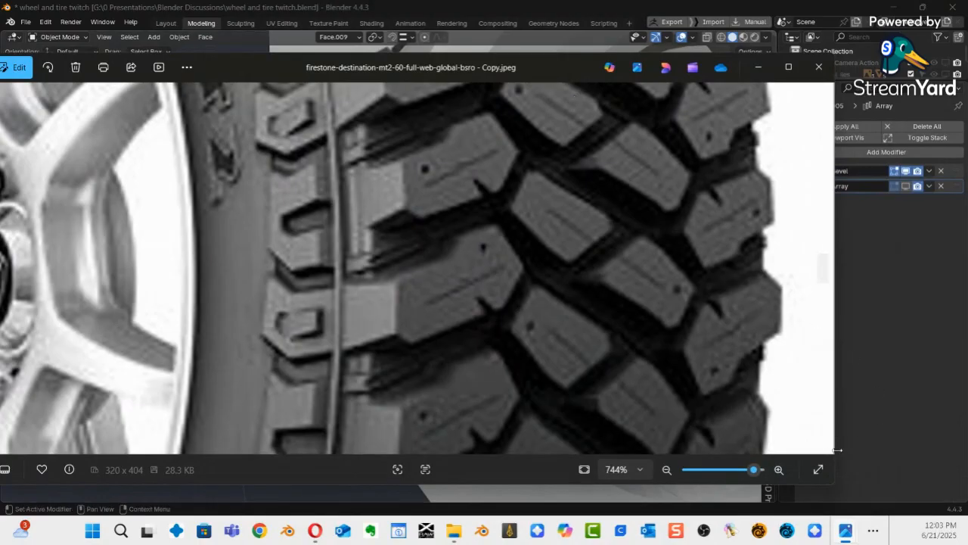
drag(757, 469, 731, 477)
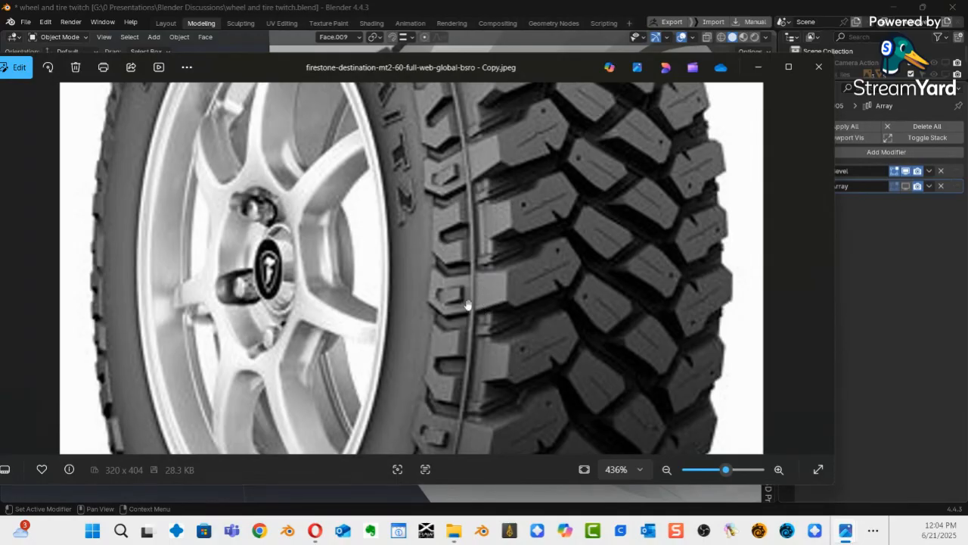
drag(440, 295, 441, 302)
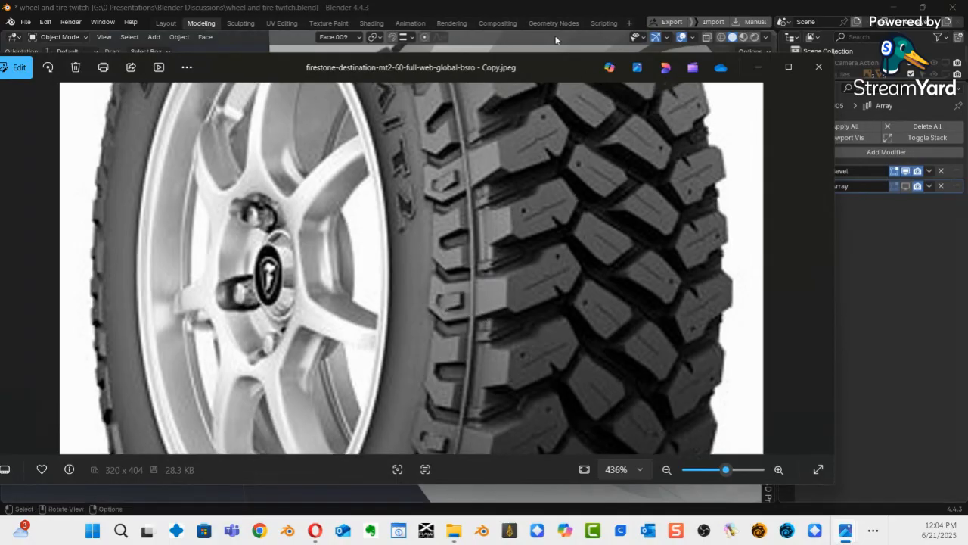
click(573, 8)
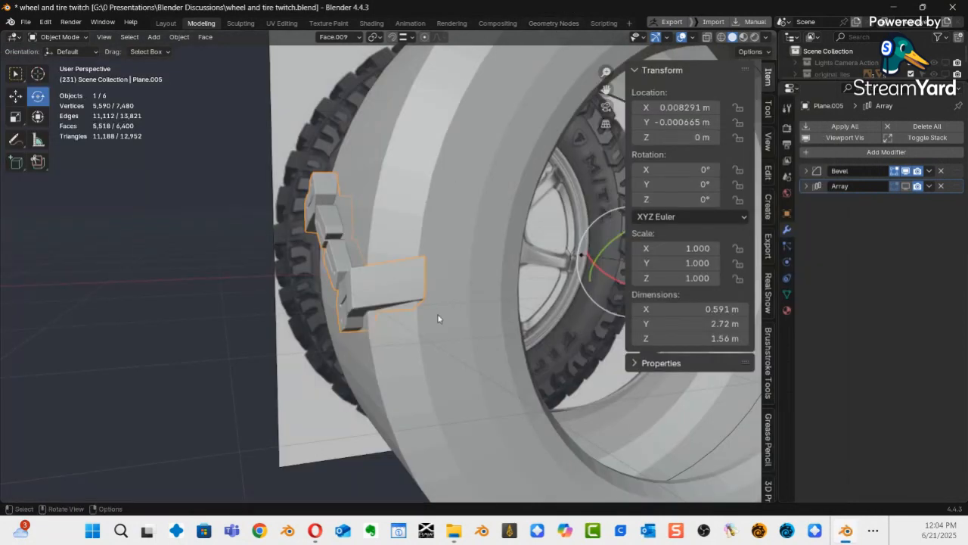
Add a 2 m mesh cube at the 3D cursor in the tire's centre.
middle_drag(440, 299, 368, 314)
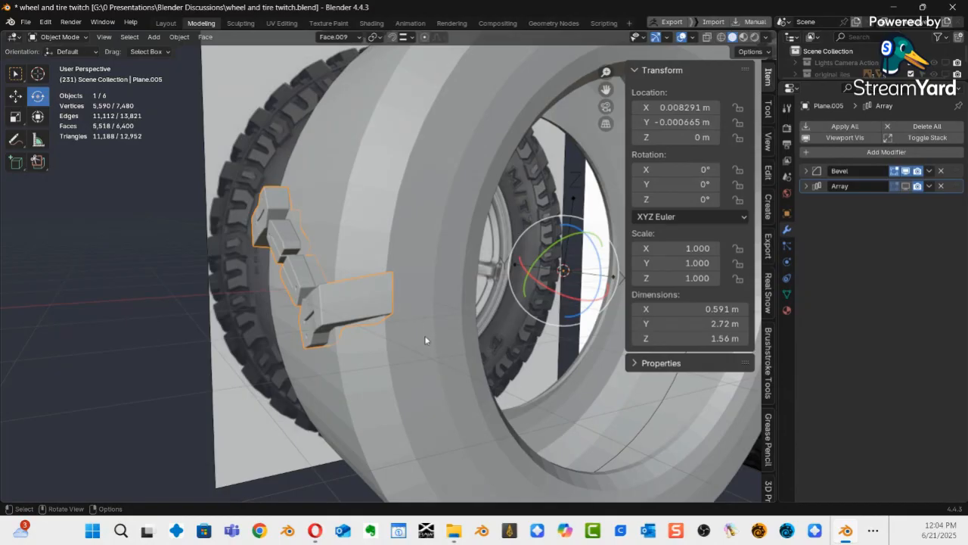
middle_drag(497, 367, 409, 318)
key(shift+a)
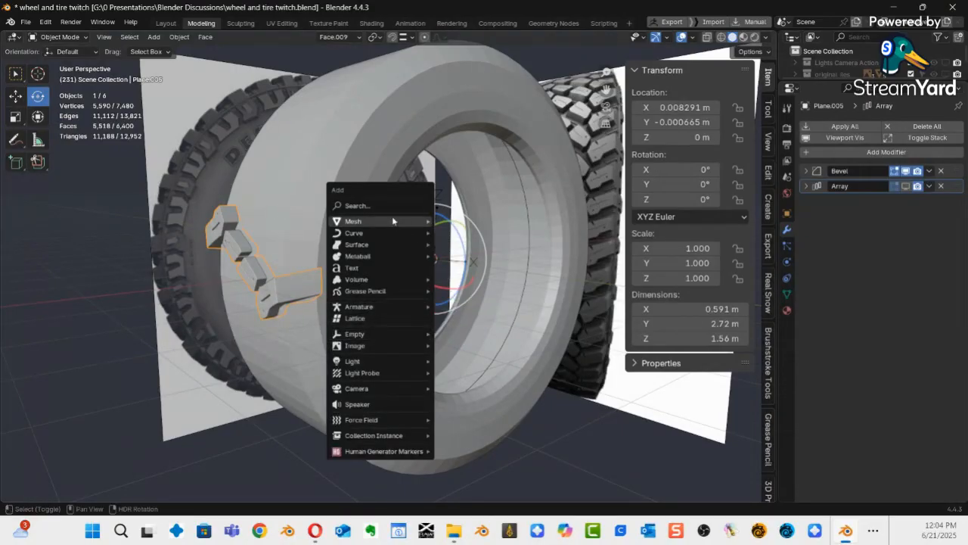
mouse_move(390, 229)
click(474, 233)
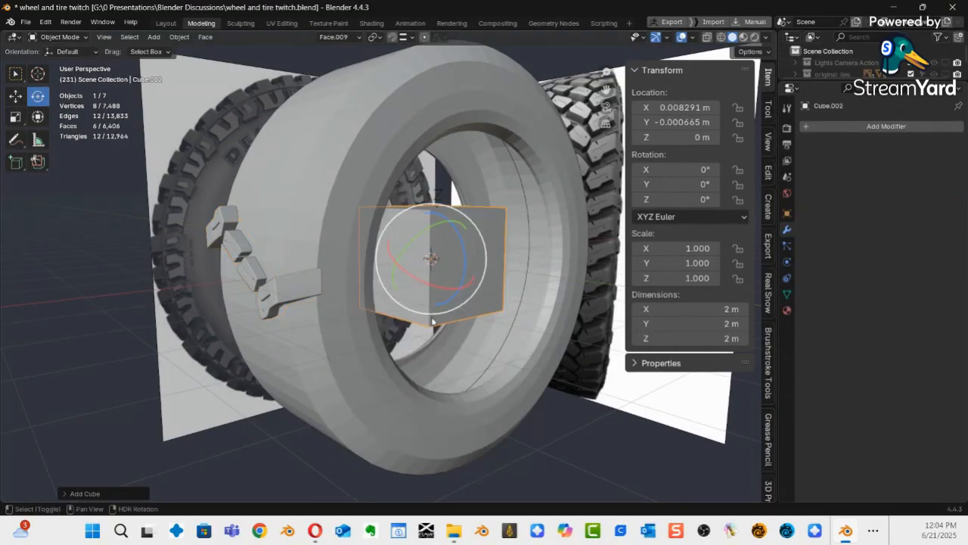
Activate the Move tool for the cube and set the transform orientation to Local.
key(shift+space)
click(390, 307)
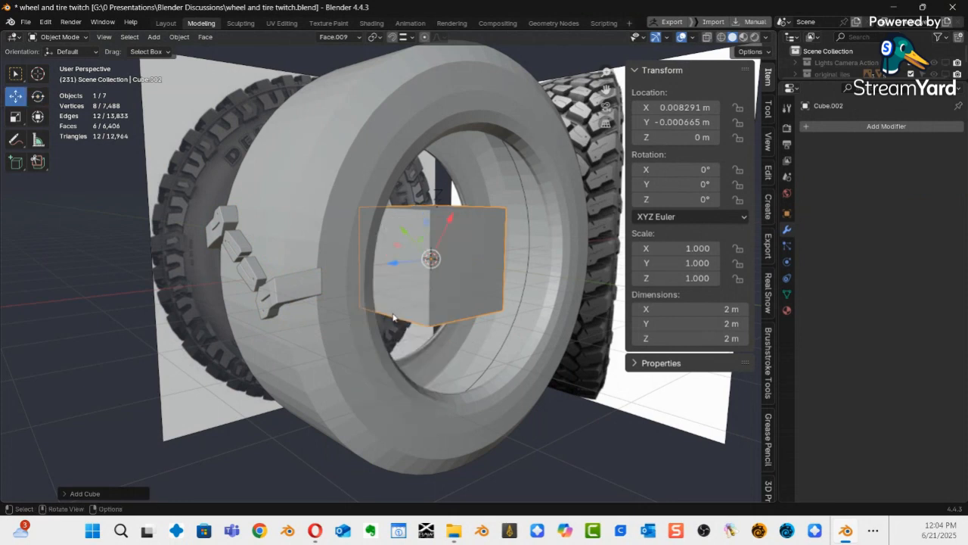
click(357, 37)
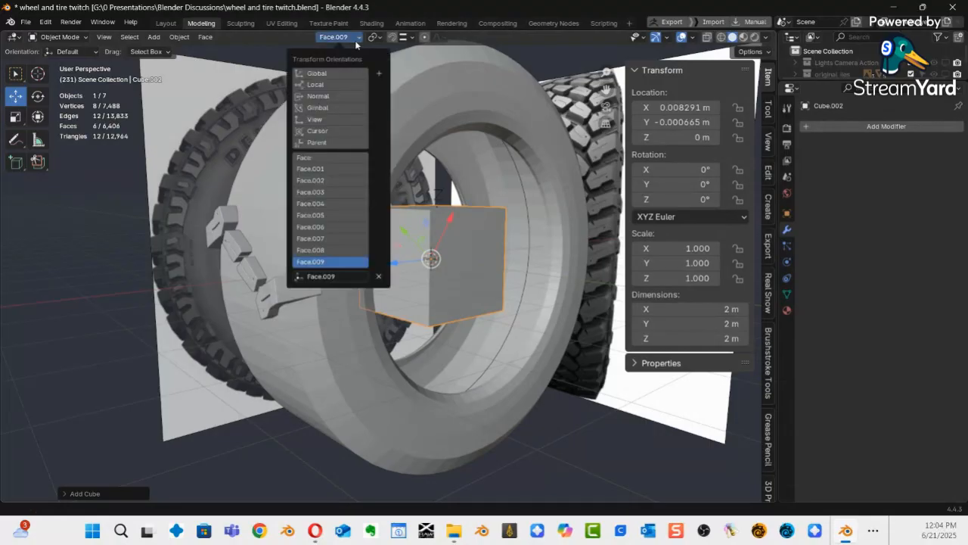
click(317, 86)
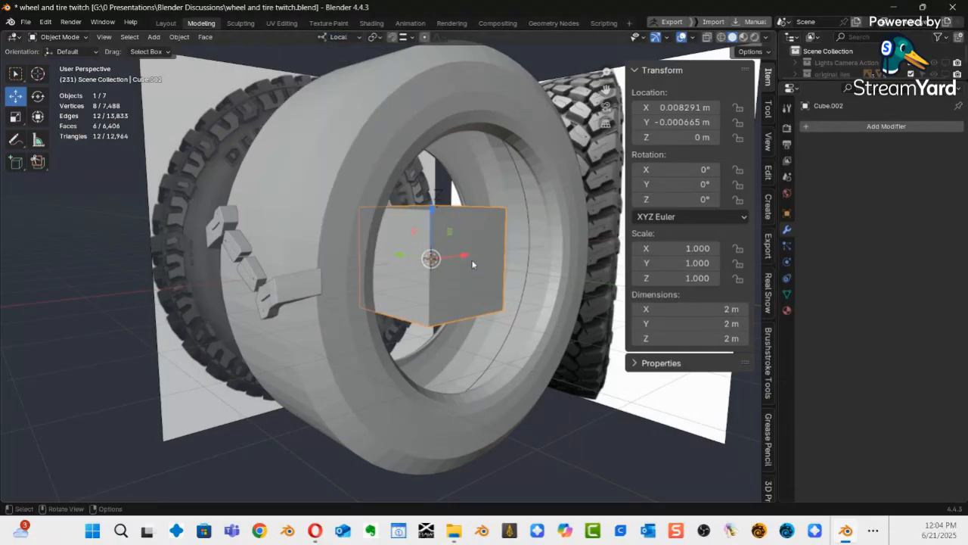
Move the cube out to the tire's sidewall beside the tread blocks, to about X -3.45 m and Y -1.51 m.
middle_drag(462, 278, 500, 251)
drag(486, 258, 368, 308)
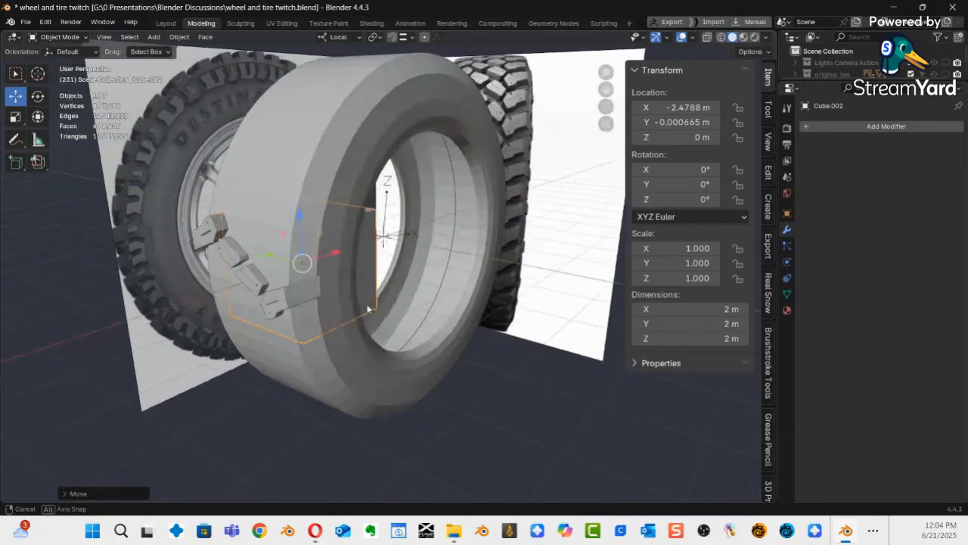
middle_drag(368, 308, 302, 262)
drag(353, 263, 292, 266)
middle_drag(292, 266, 337, 283)
drag(207, 278, 278, 271)
mouse_move(278, 271)
middle_down()
mouse_move(227, 302)
mouse_move(178, 302)
mouse_move(272, 279)
middle_up()
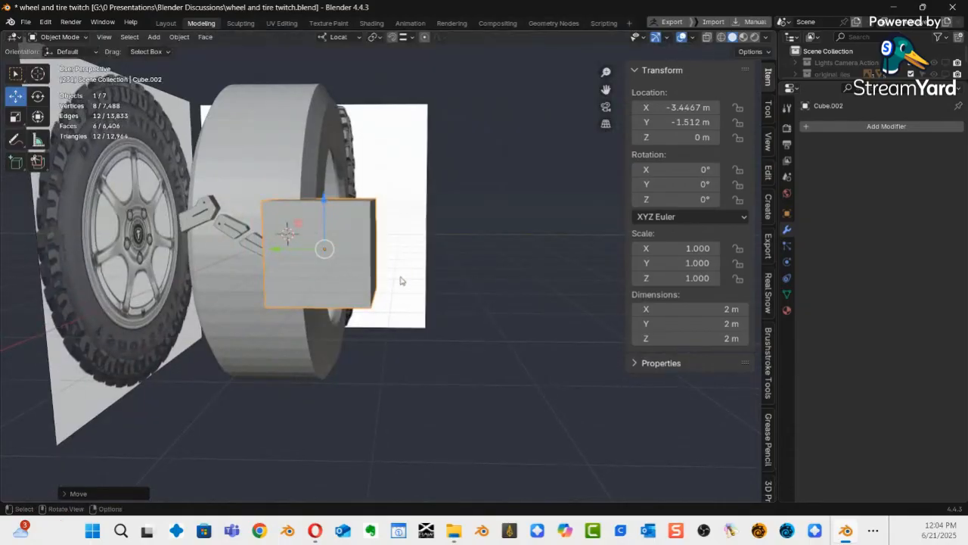
Scale the cube down uniformly to about 0.374 m and flatten it to about 0.141 m along its local Y axis.
key(s)
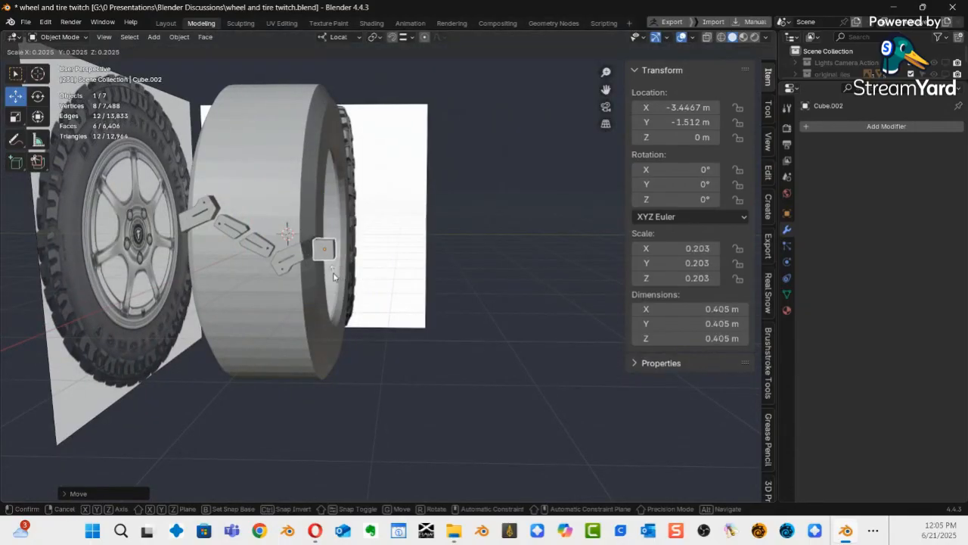
click(322, 276)
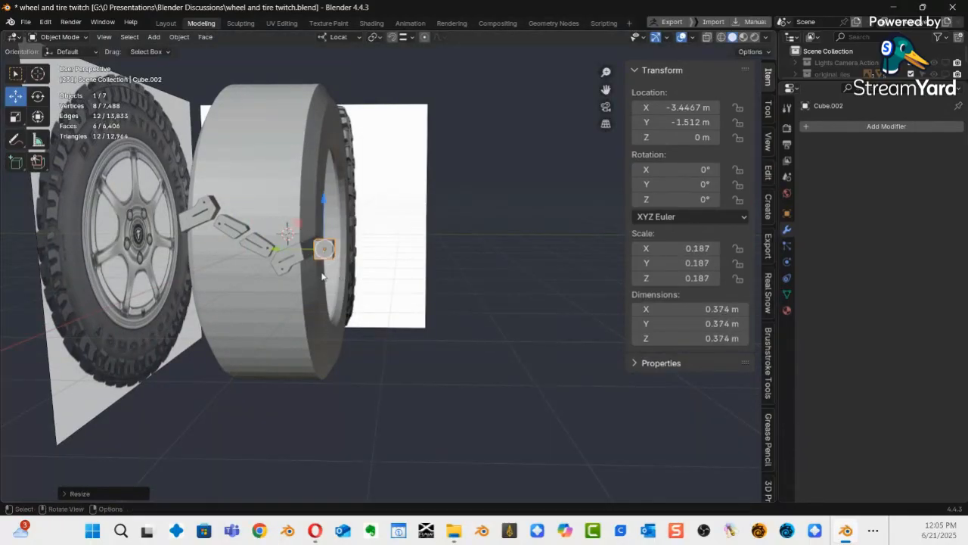
ctrl+middle_drag(339, 277, 414, 147)
shift+middle_drag(153, 233, 176, 314)
middle_drag(204, 348, 183, 332)
click(179, 328)
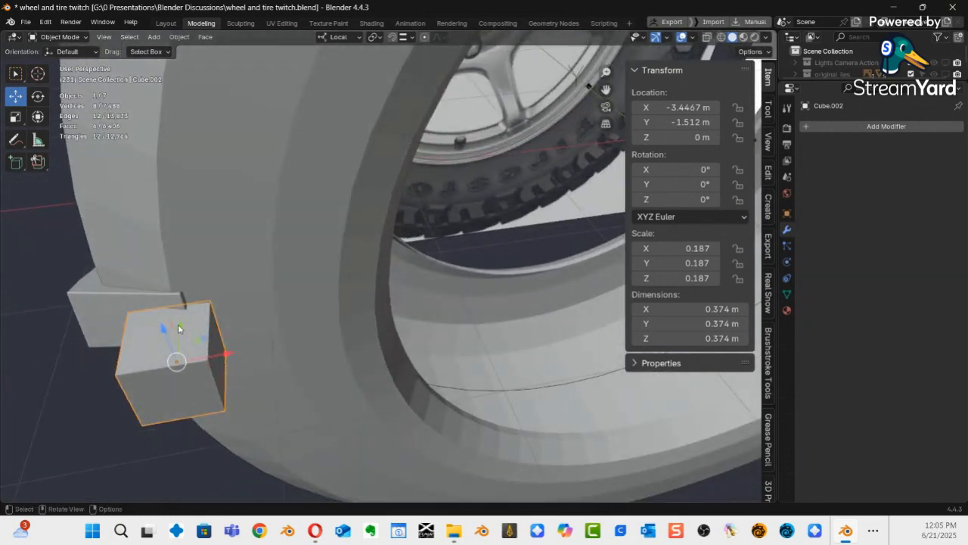
key(shift+space)
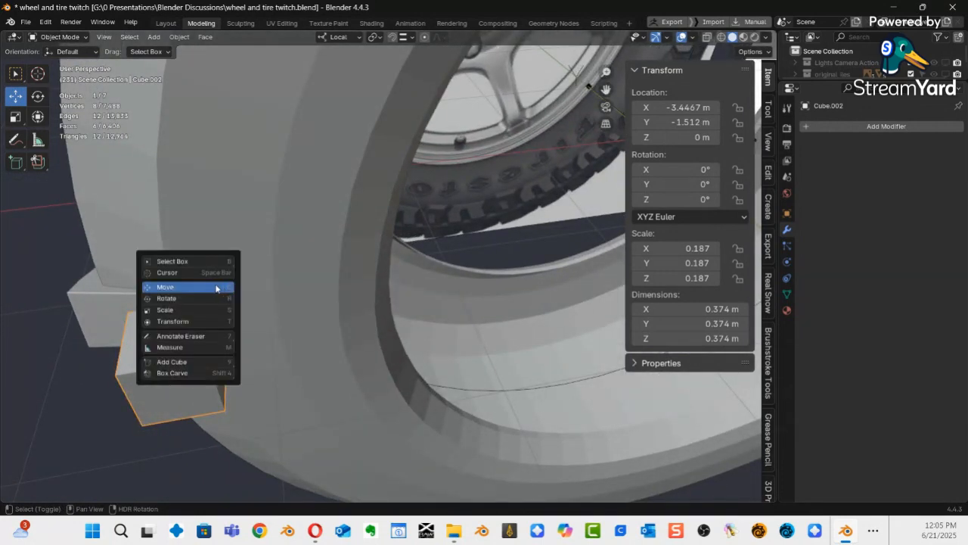
click(178, 312)
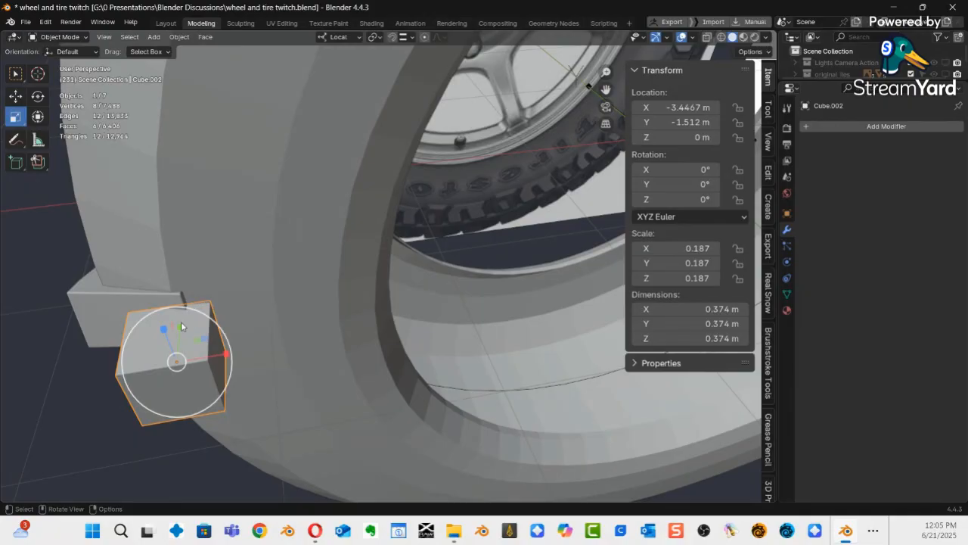
drag(181, 325, 183, 352)
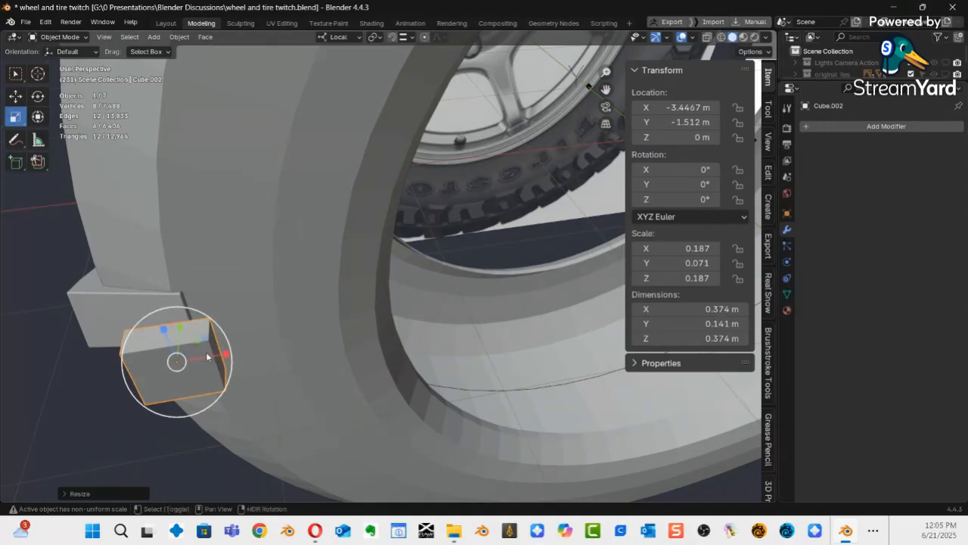
Move the flattened block against the sidewall beside the end tread block, to about X -3.14 m, Y -1.34 m and Z 0.08 m.
key(shift+space)
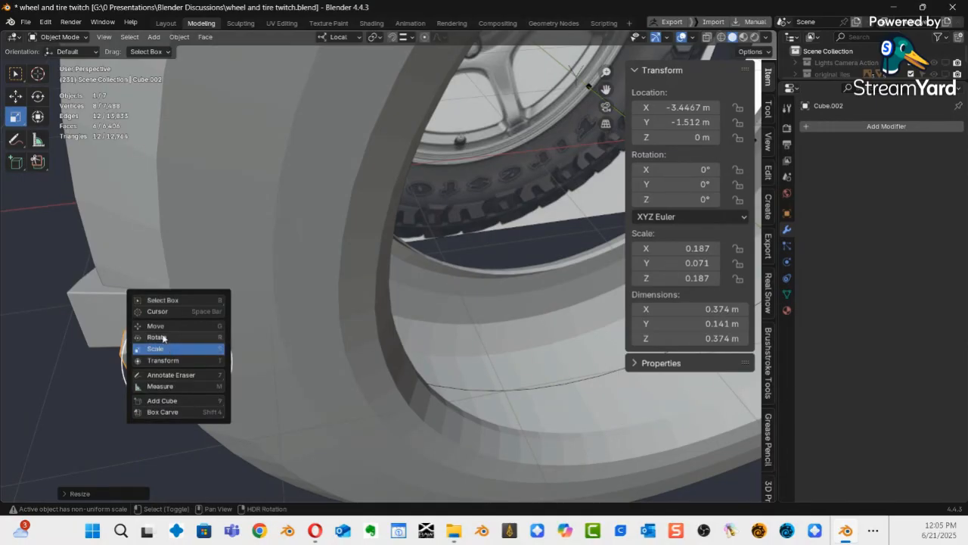
click(184, 325)
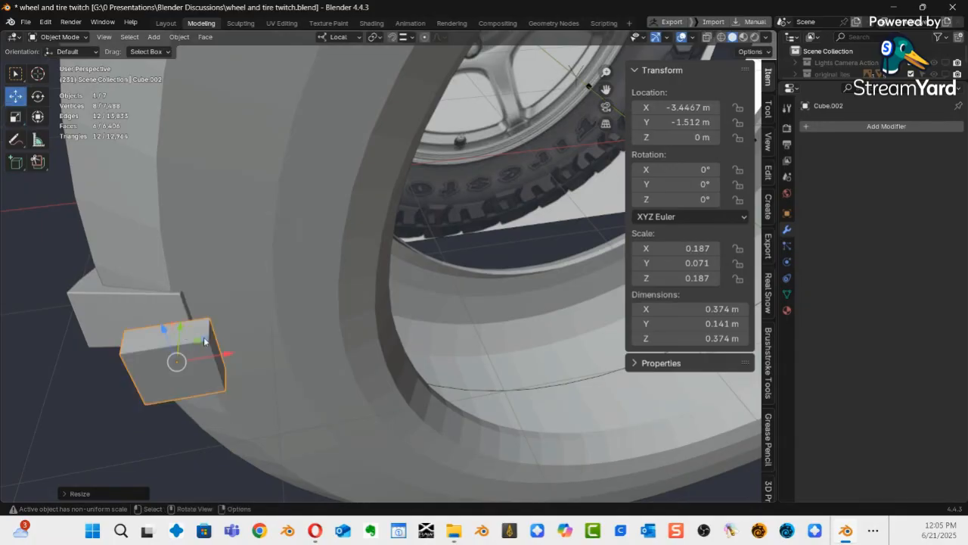
drag(223, 353, 245, 376)
middle_drag(245, 375, 237, 320)
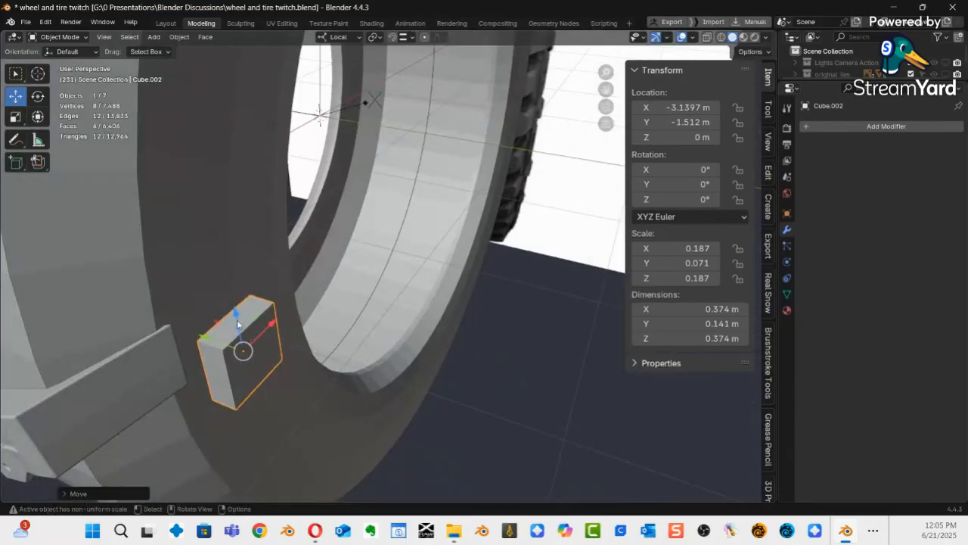
drag(211, 330, 172, 324)
middle_drag(173, 323, 208, 312)
drag(210, 297, 235, 321)
mouse_move(235, 321)
middle_down()
mouse_move(316, 296)
mouse_move(273, 239)
mouse_move(284, 169)
mouse_move(227, 175)
mouse_move(210, 236)
mouse_move(276, 339)
mouse_move(264, 386)
mouse_move(296, 397)
mouse_move(241, 331)
middle_up()
drag(162, 315, 168, 318)
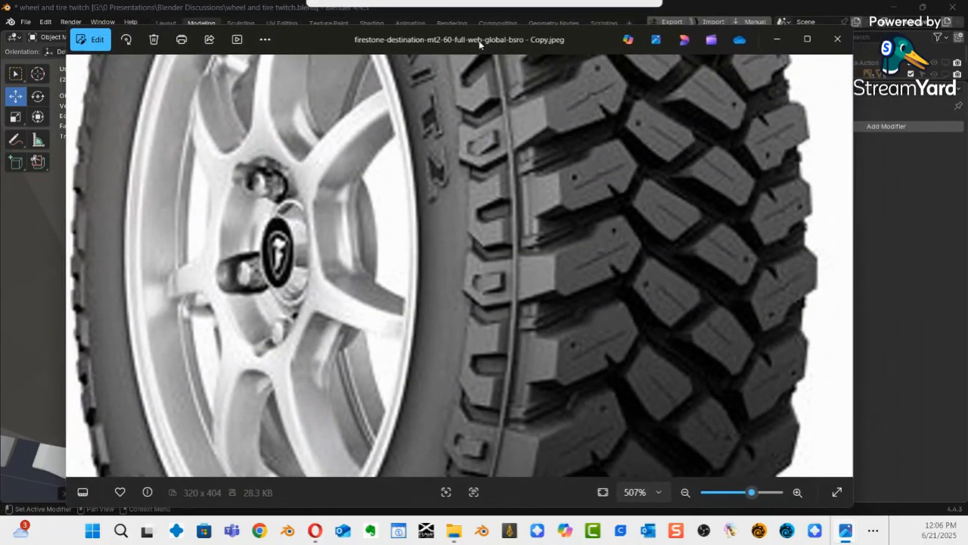
Examine the sidewall lugs in the side-view photo firestone-destination-mt2-180-full-web-global-bsro.jpeg at 220% zoom, and return to Blender.
mouse_move(479, 43)
mouse_down()
mouse_move(464, 47)
mouse_move(477, 50)
mouse_up()
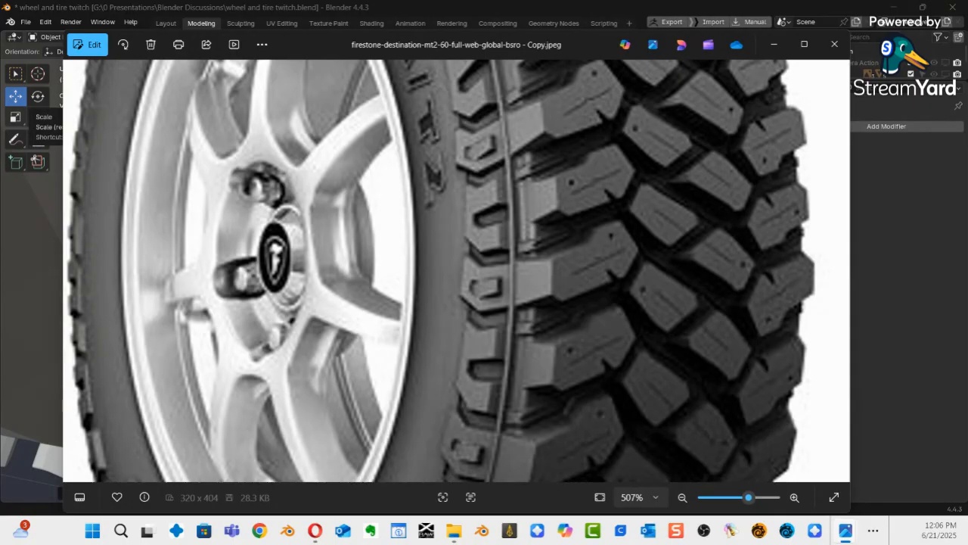
click(454, 531)
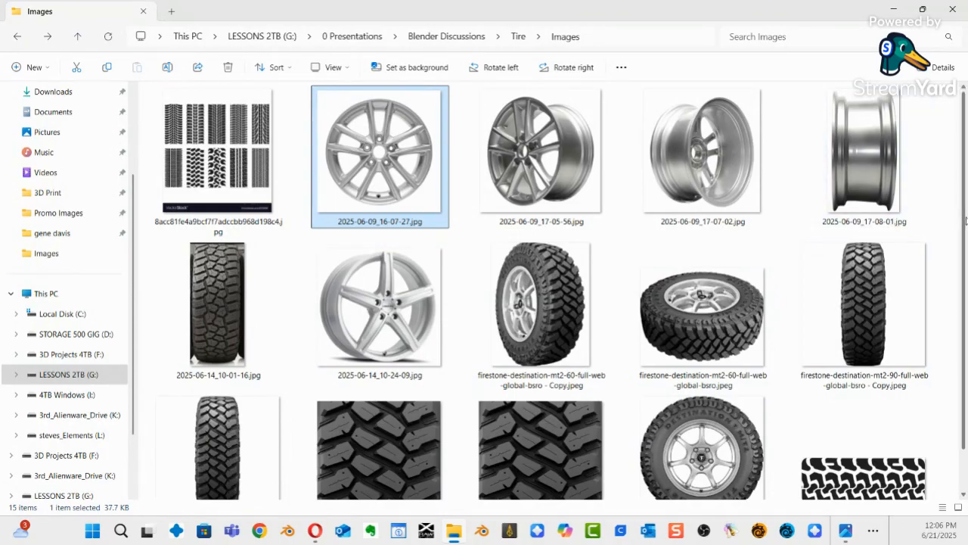
drag(965, 220, 965, 264)
click(702, 401)
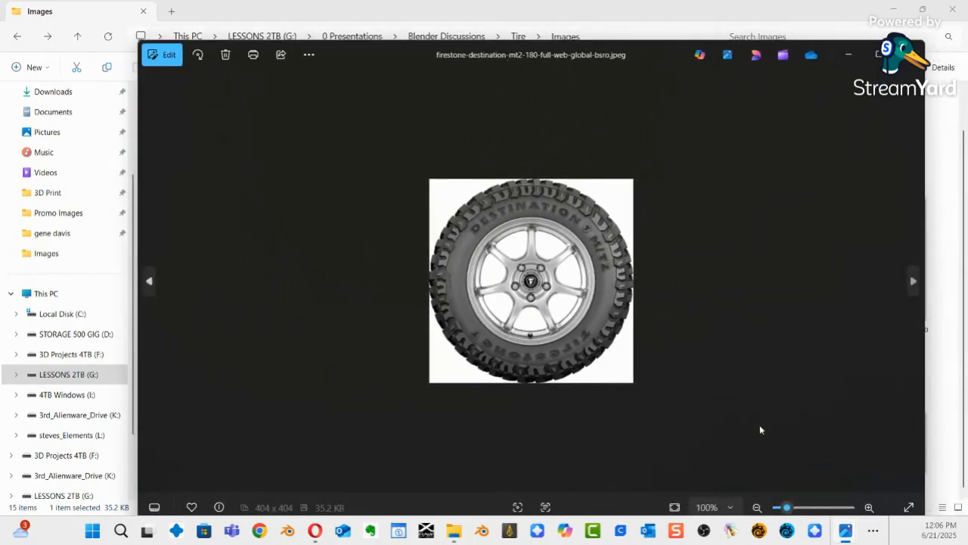
mouse_move(781, 506)
mouse_down()
mouse_move(821, 507)
mouse_move(786, 506)
mouse_move(797, 507)
mouse_up()
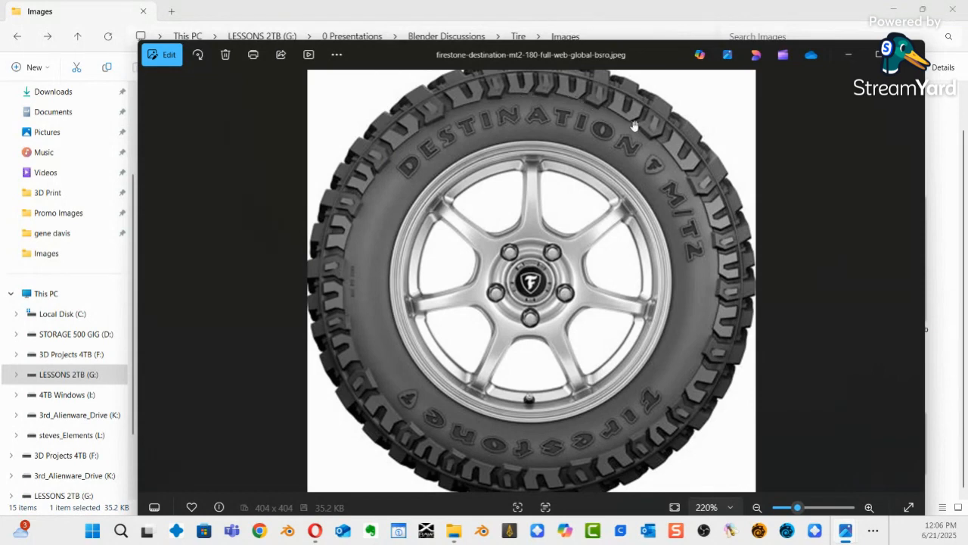
drag(631, 53, 967, 74)
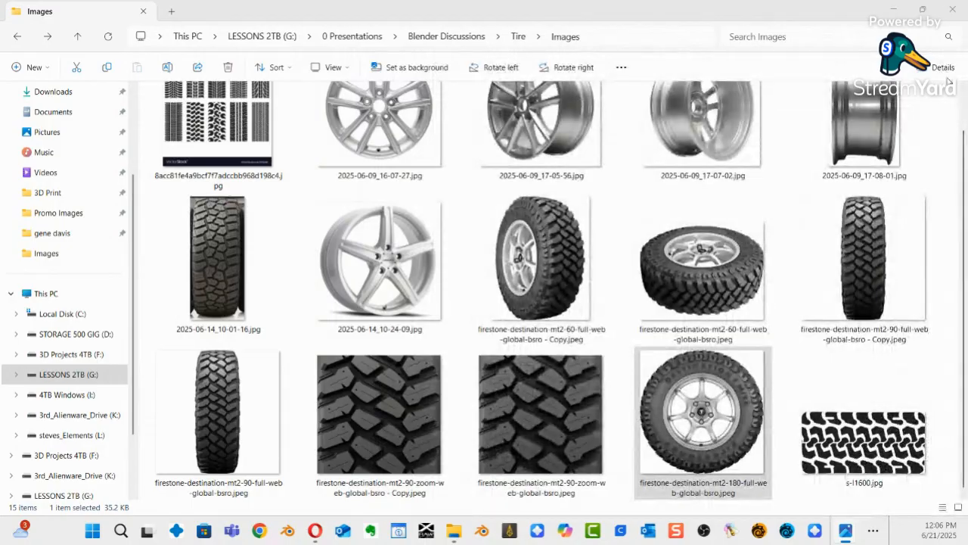
drag(658, 15, 967, 31)
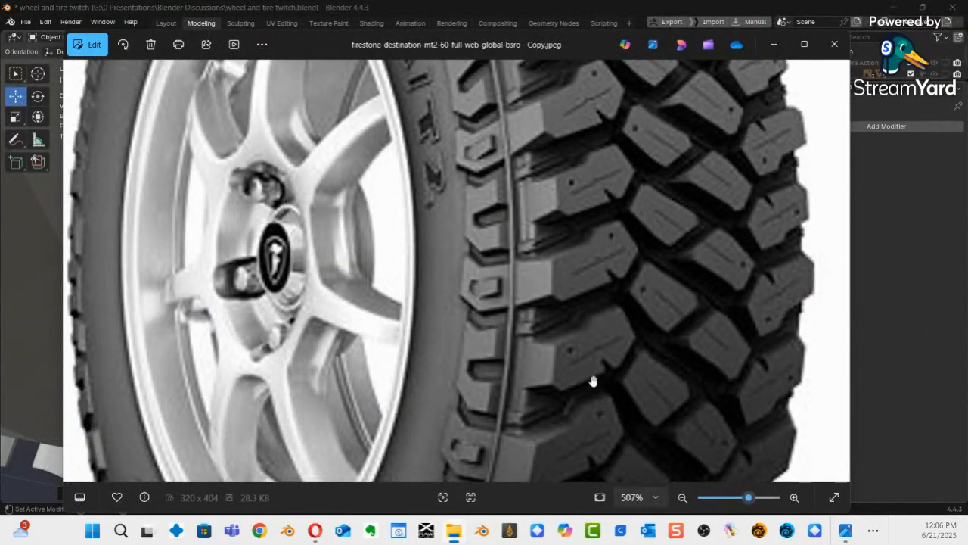
click(771, 44)
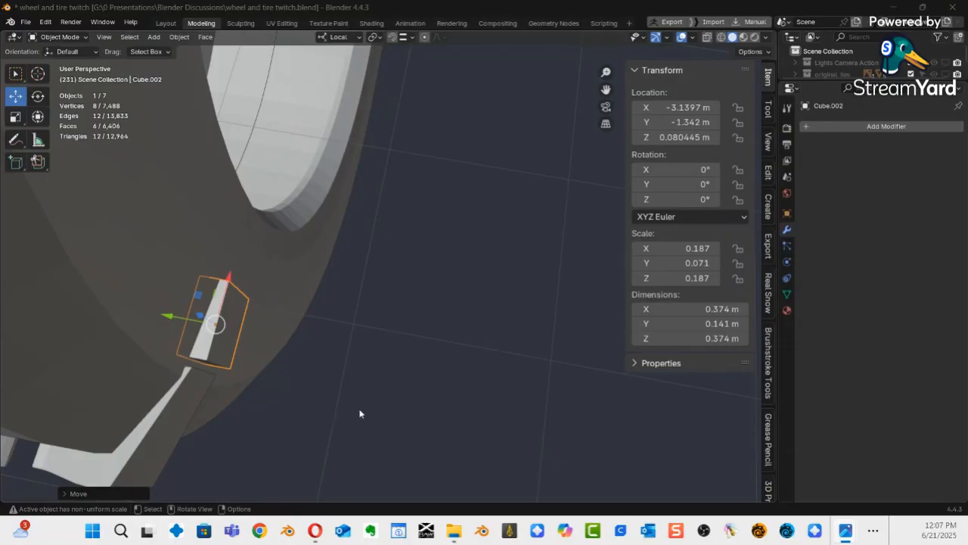
Compare the new block with the sidewall lugs in the angled tire photo at 545% zoom, and move the photo out of the way.
middle_drag(312, 430, 158, 333)
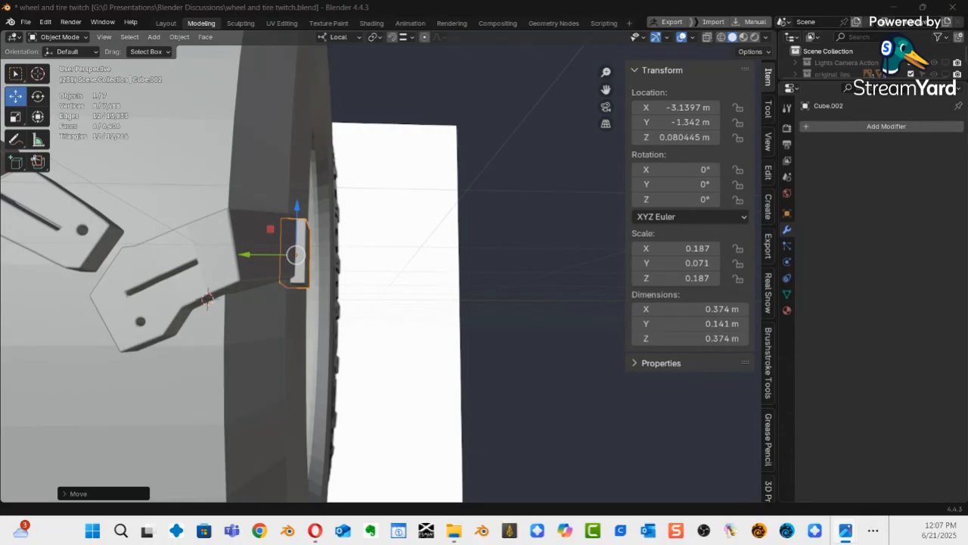
drag(967, 144, 490, 81)
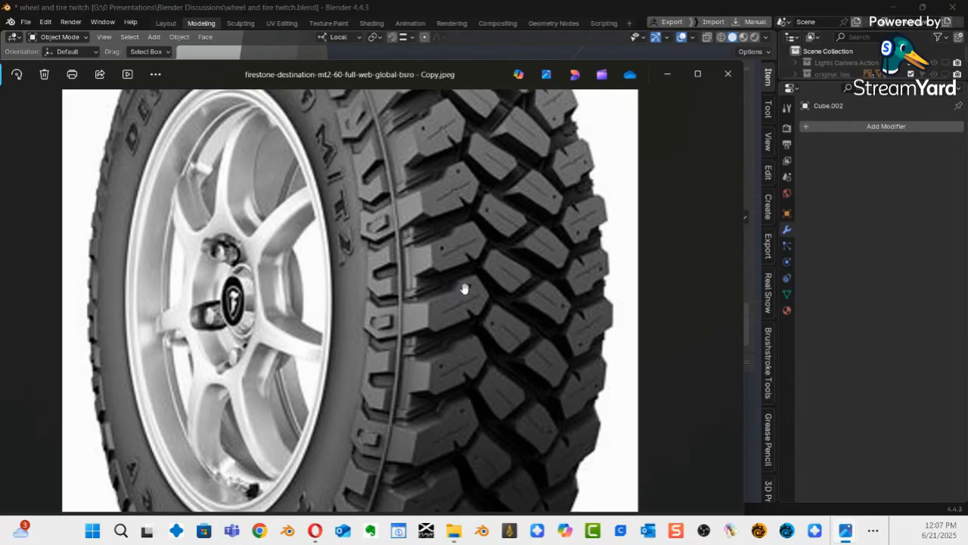
drag(471, 286, 476, 206)
click(466, 55)
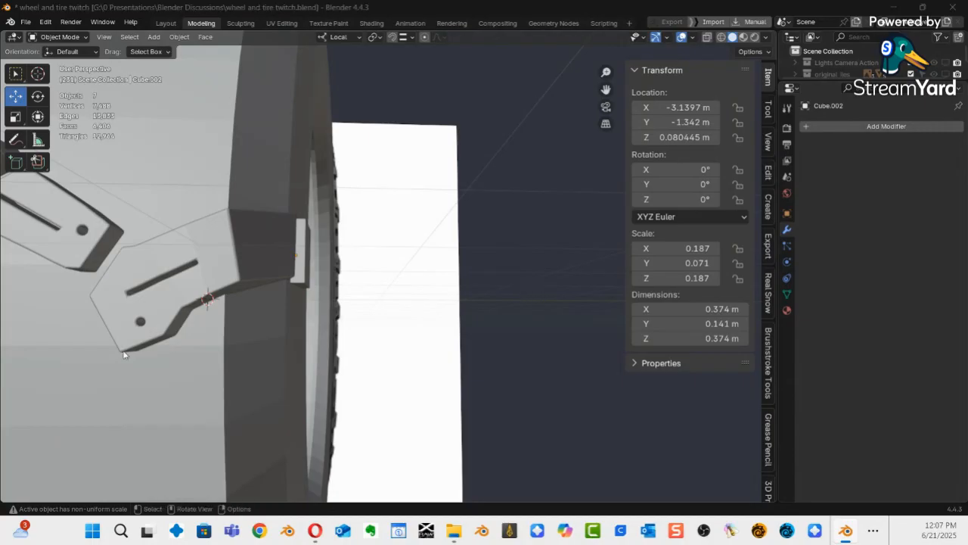
key(alt+Tab)
drag(482, 73, 557, 23)
mouse_move(701, 474)
mouse_down()
mouse_move(730, 478)
mouse_move(717, 477)
mouse_up()
drag(575, 171, 339, 243)
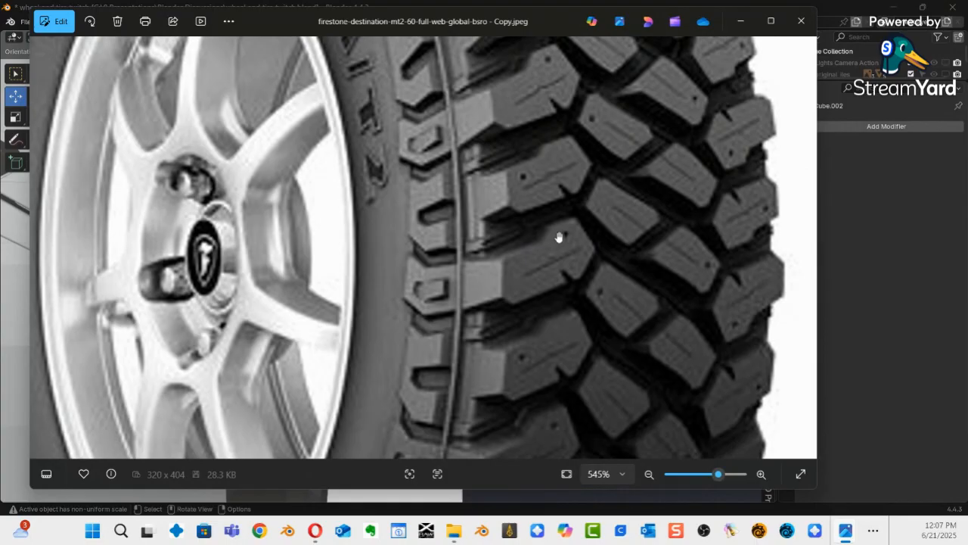
drag(558, 238, 547, 218)
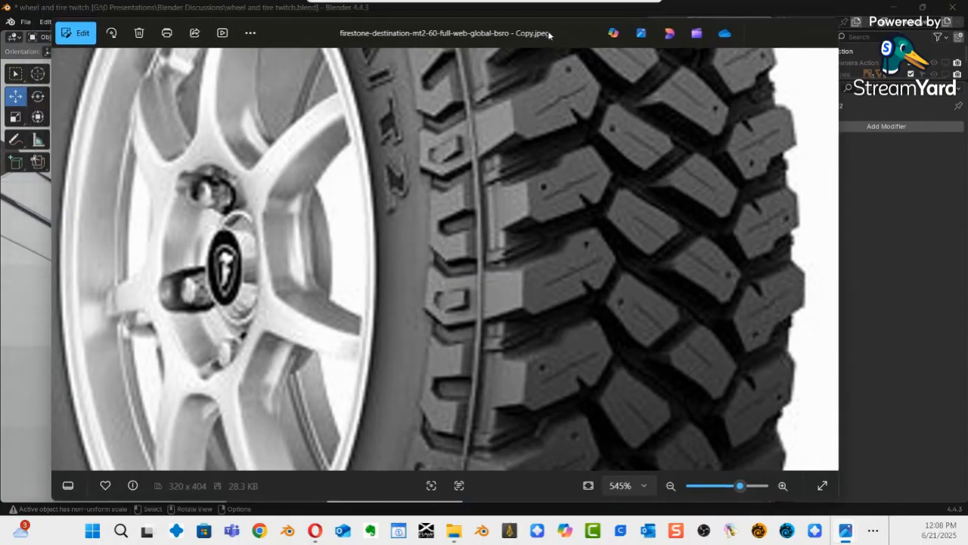
drag(528, 22, 967, 50)
Apply rotation and scale to the sidewall block and enter Edit Mode.
middle_drag(331, 300, 363, 270)
click(397, 293)
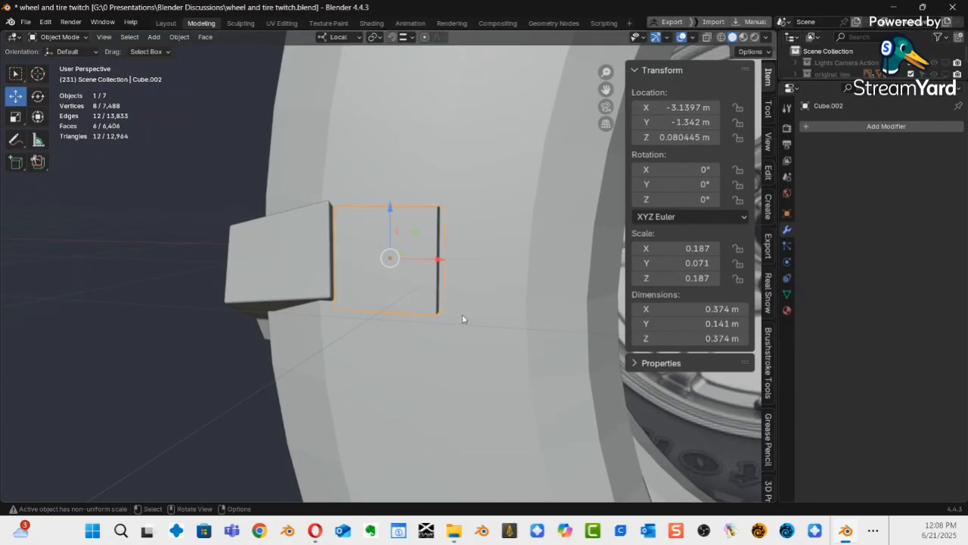
key(ctrl+a)
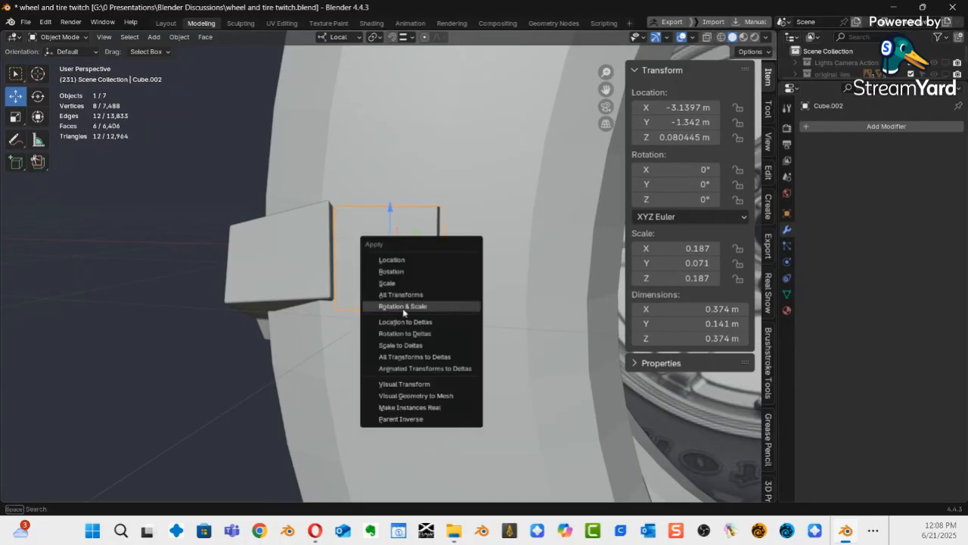
click(421, 307)
mouse_move(413, 362)
middle_down()
mouse_move(437, 314)
mouse_move(424, 309)
middle_up()
key(ctrl+Tab)
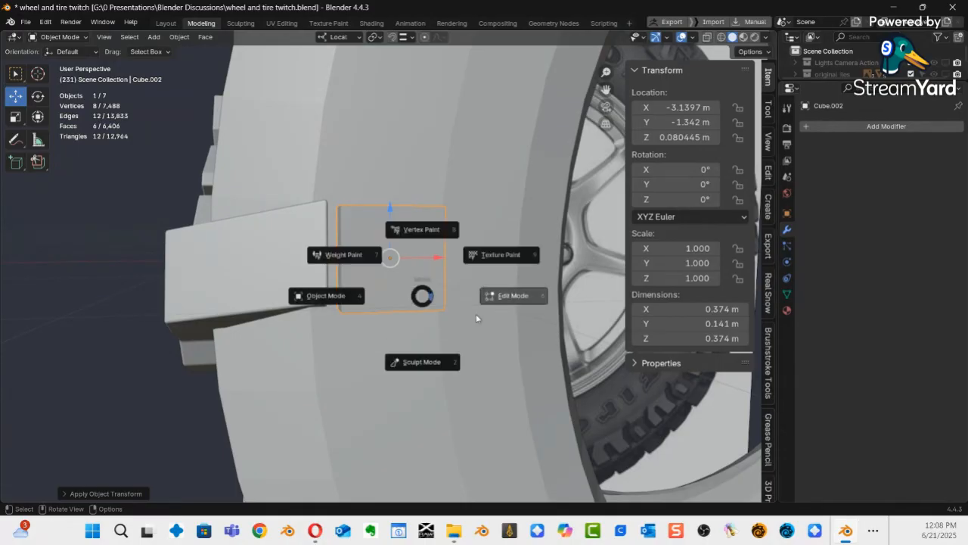
click(421, 361)
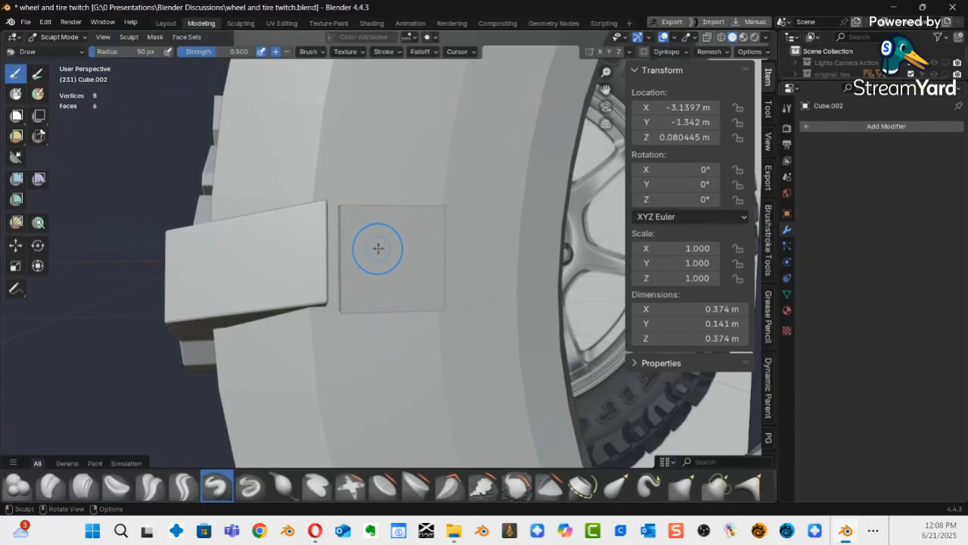
key(ctrl+Tab)
click(464, 246)
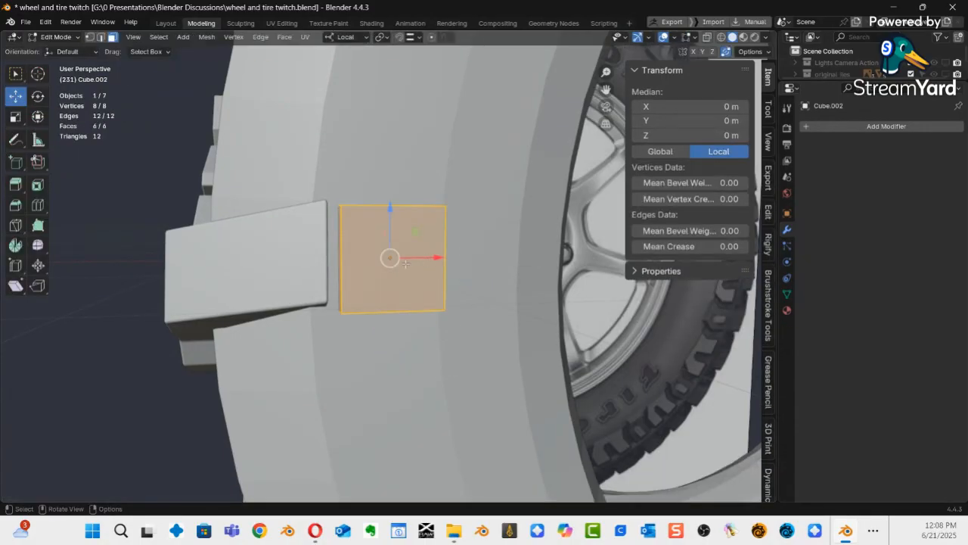
Add one vertical loop cut through the block's middle and raise it about 0.035 m along local Z.
key(ctrl+r)
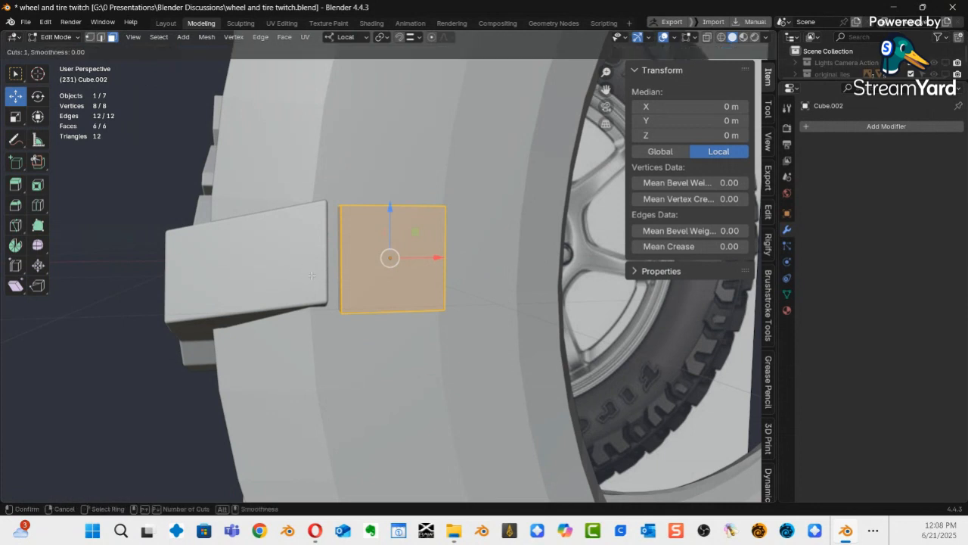
click(393, 306)
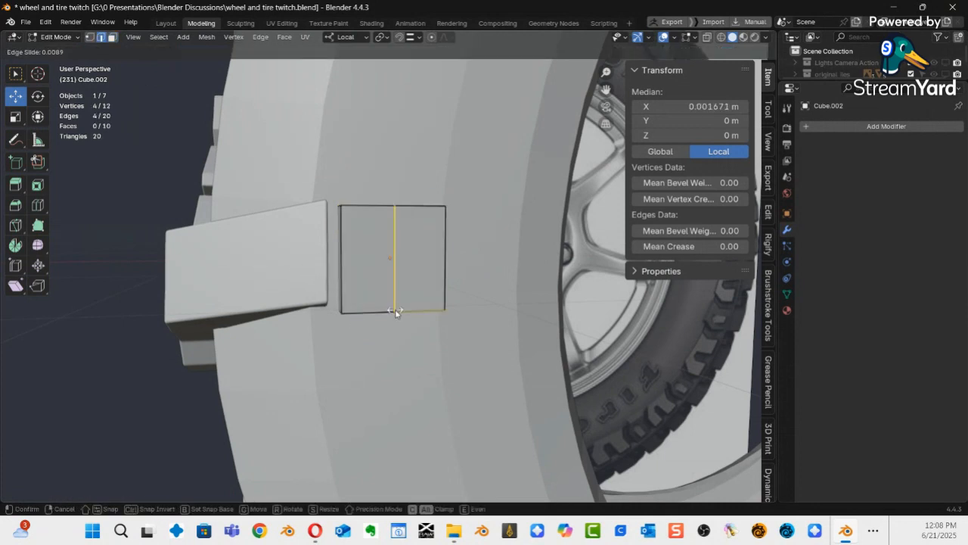
click(395, 315)
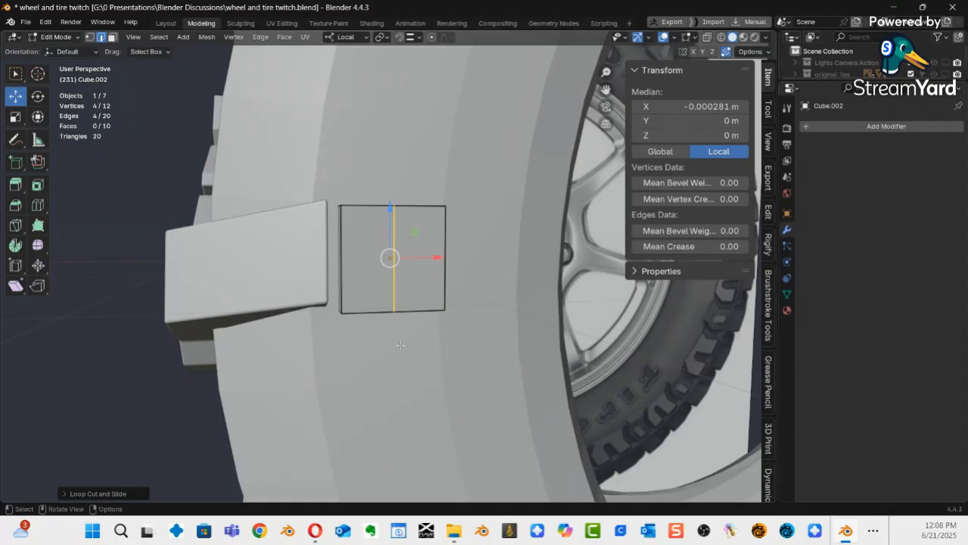
mouse_move(390, 207)
mouse_down()
mouse_move(387, 185)
mouse_move(389, 202)
mouse_move(398, 193)
mouse_move(390, 195)
mouse_up()
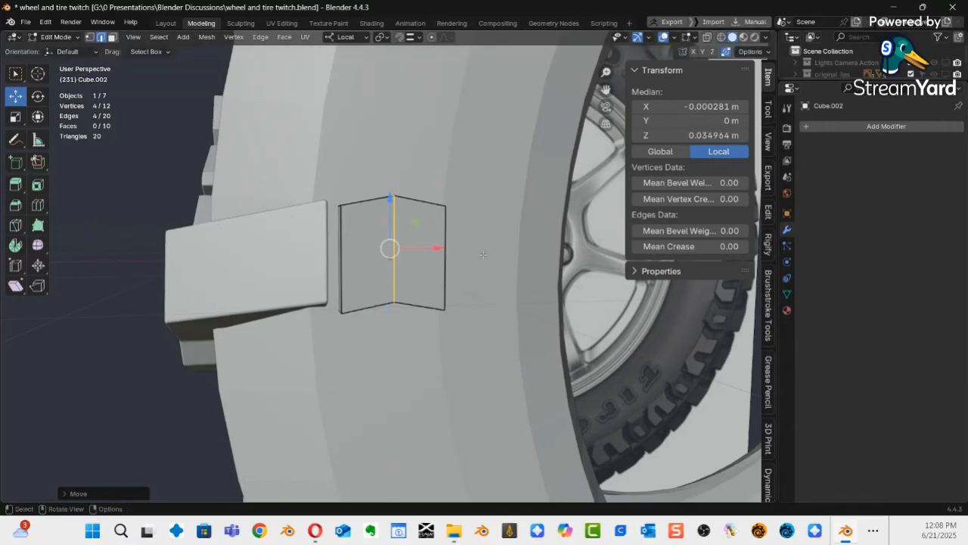
Select the block's end edges farthest from the tread through the mesh and lower them about 0.043 m along local Z.
key(alt+z)
key(b)
drag(475, 183, 420, 363)
drag(441, 206, 444, 223)
Select the block's tread-side end edges through the mesh and shift them about 0.039 m along local Y.
middle_drag(343, 379, 394, 251)
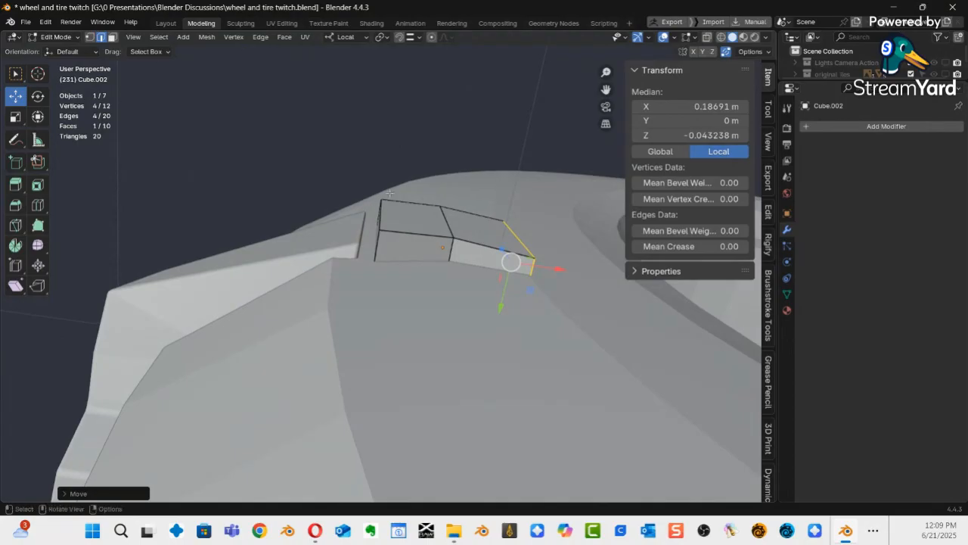
drag(389, 265, 388, 266)
key(alt+z)
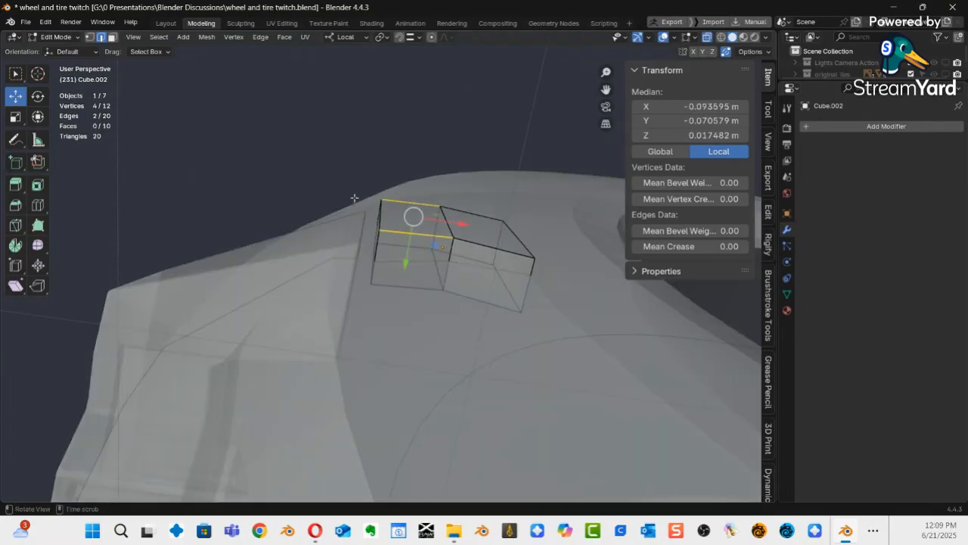
click(398, 175)
drag(395, 174, 388, 314)
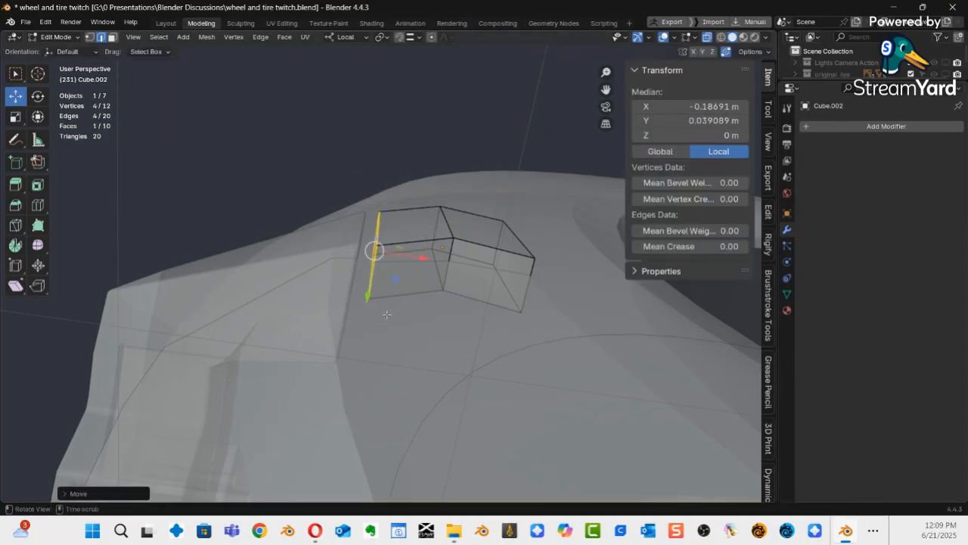
key(alt+z)
Compare the bent block with the sidewall lugs in the angled tire photo, and move the photo out of the way.
middle_drag(388, 314, 436, 388)
drag(967, 114, 403, 97)
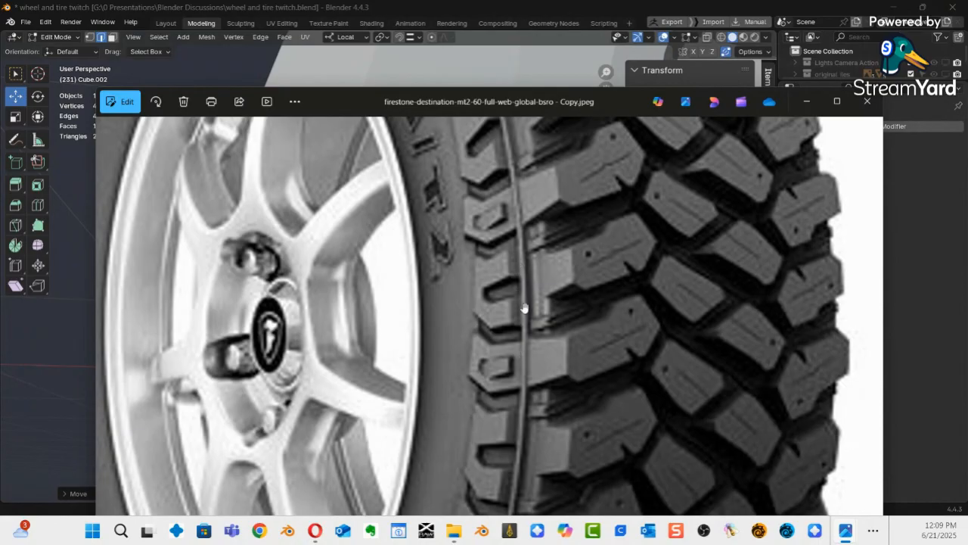
drag(409, 103, 967, 130)
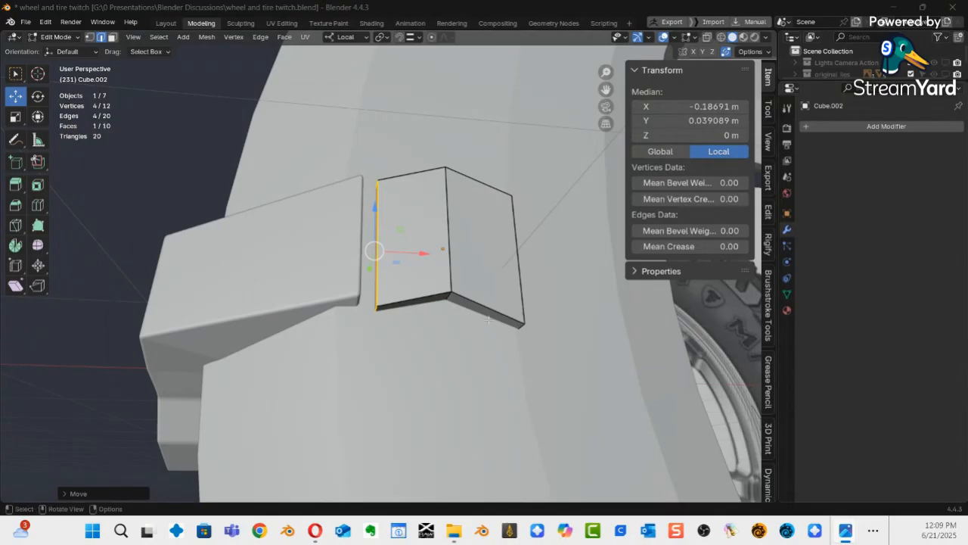
drag(967, 227, 967, 127)
Select the block's two lower end faces and raise them about 0.035 m along local Z to shorten the block.
middle_drag(464, 286, 418, 330)
middle_drag(358, 305, 385, 283)
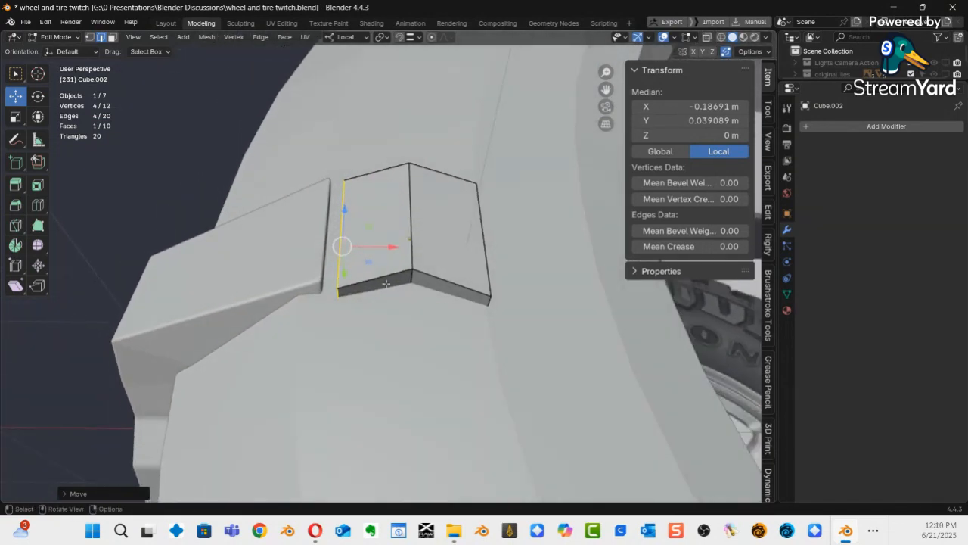
click(386, 283)
click(424, 296)
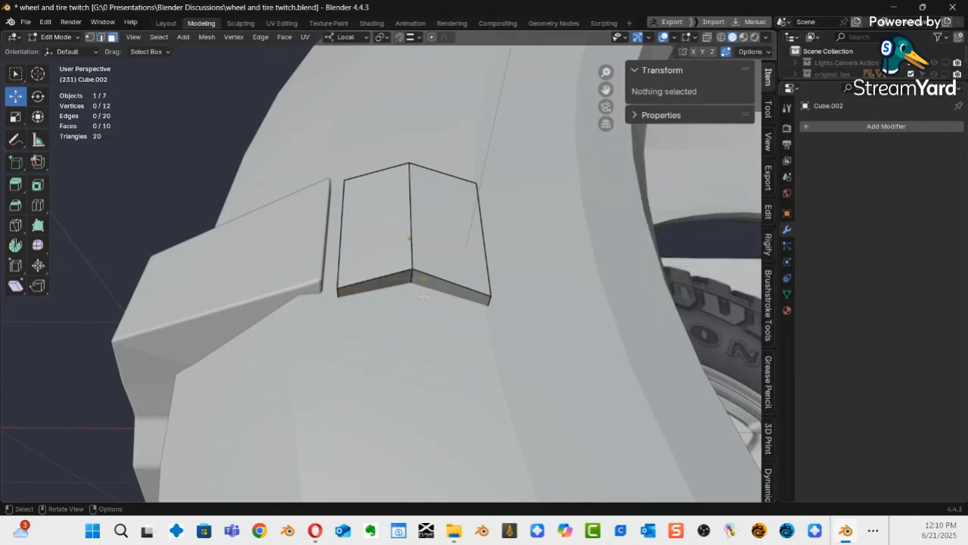
click(424, 296)
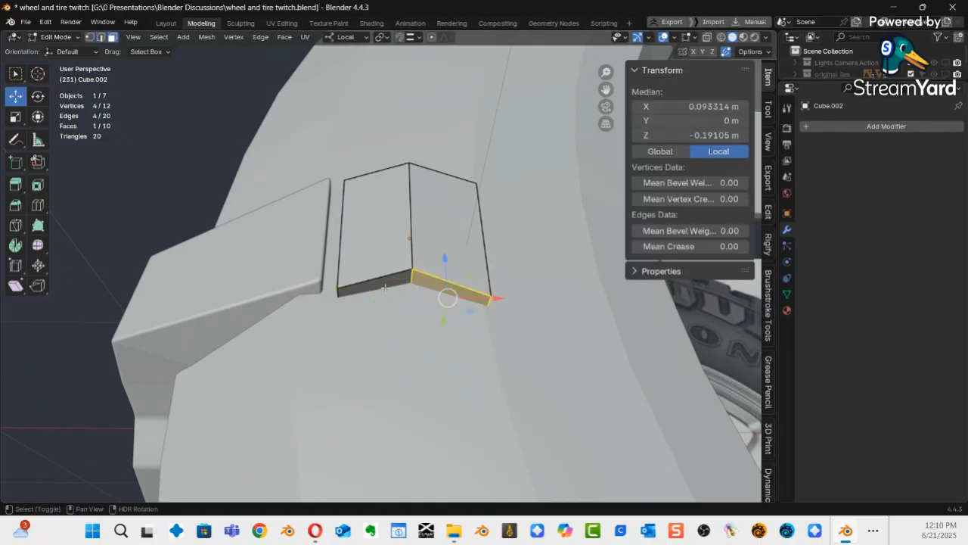
shift+click(388, 288)
middle_drag(388, 289, 428, 319)
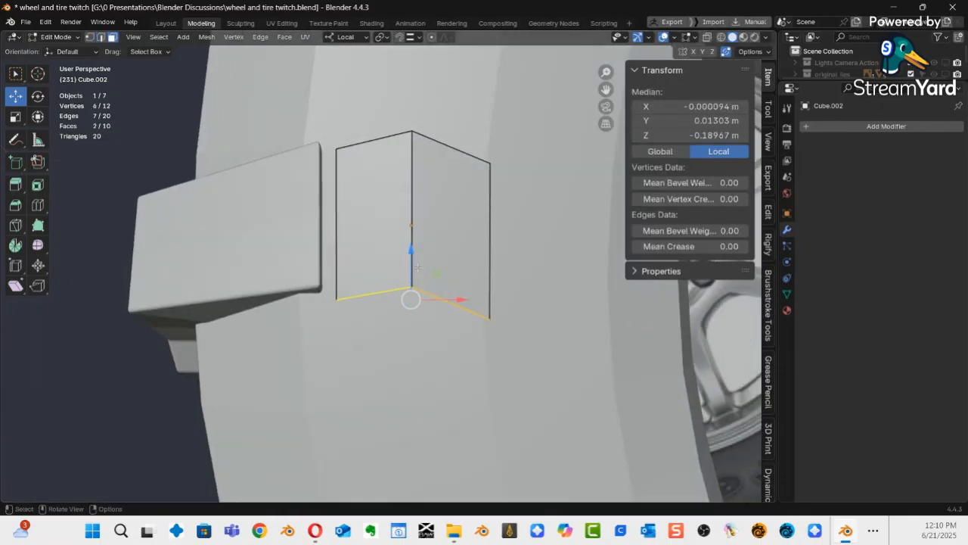
drag(411, 250, 411, 235)
middle_drag(410, 235, 446, 278)
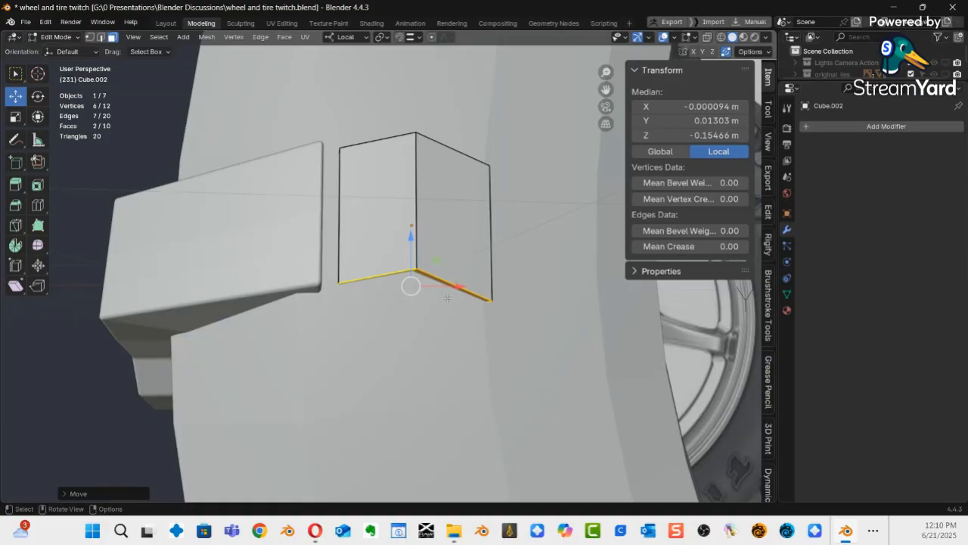
Examine the height and spacing of the sidewall lugs relative to the tread blocks in the tire photo.
drag(967, 160, 663, 43)
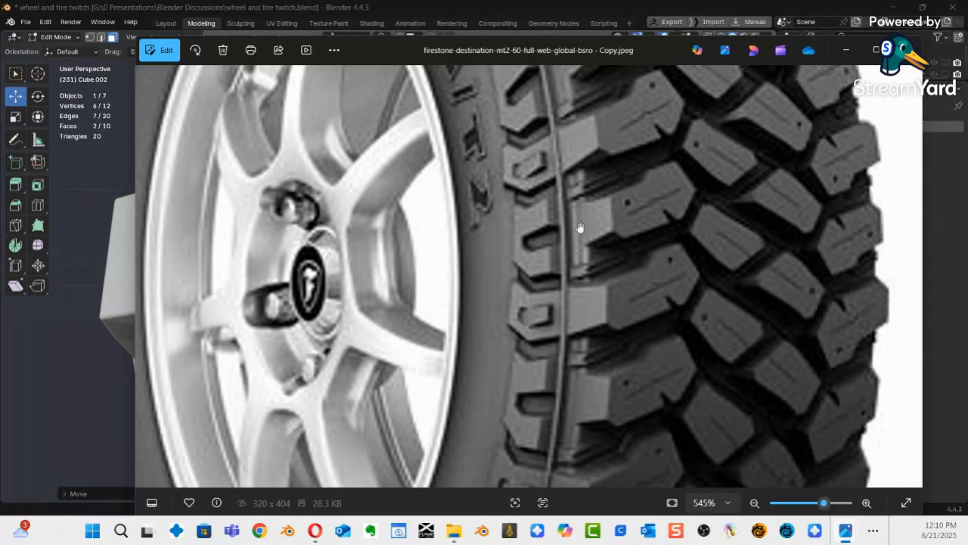
drag(570, 50, 967, 107)
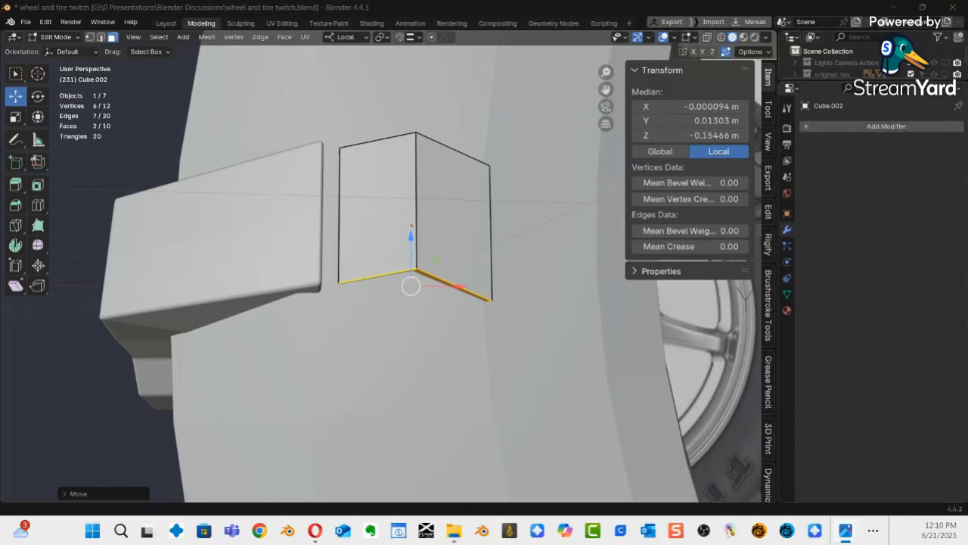
drag(967, 155, 363, 106)
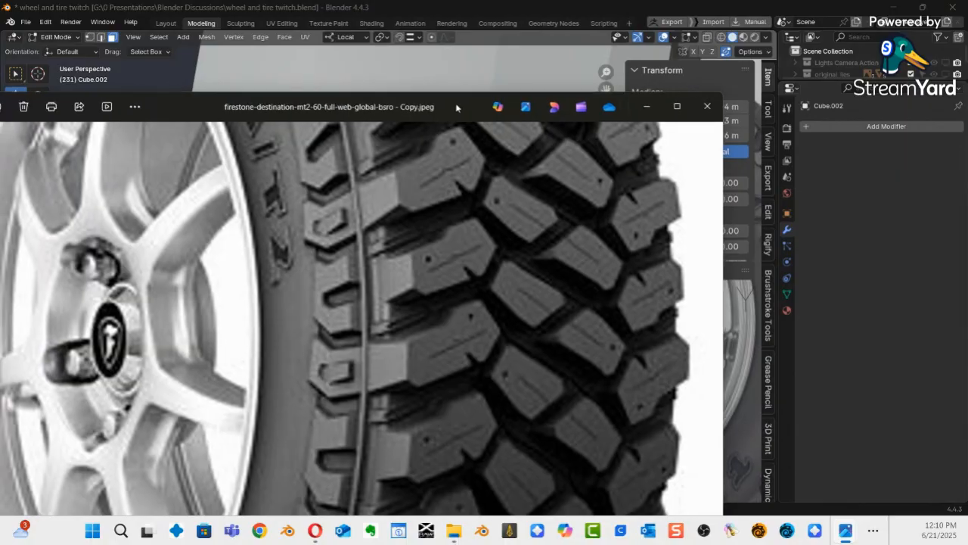
click(827, 283)
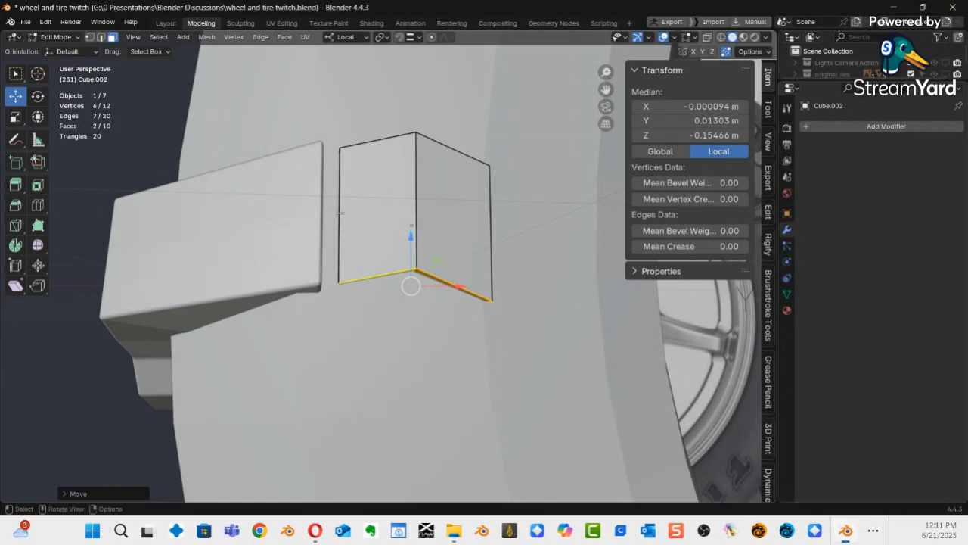
Switch to Object Mode and turn on the viewport display of the outer tread block's Array modifier.
key(ctrl+Tab)
click(260, 220)
click(272, 268)
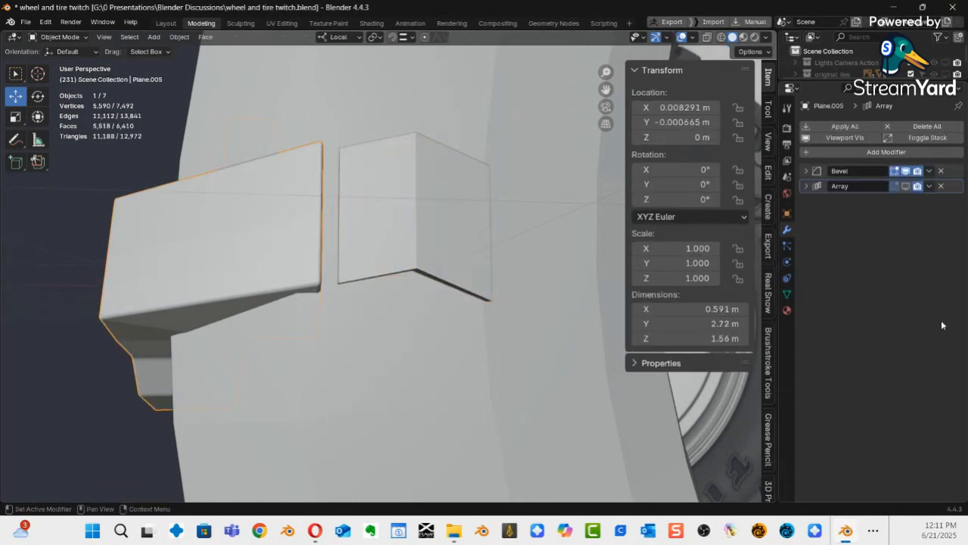
click(906, 186)
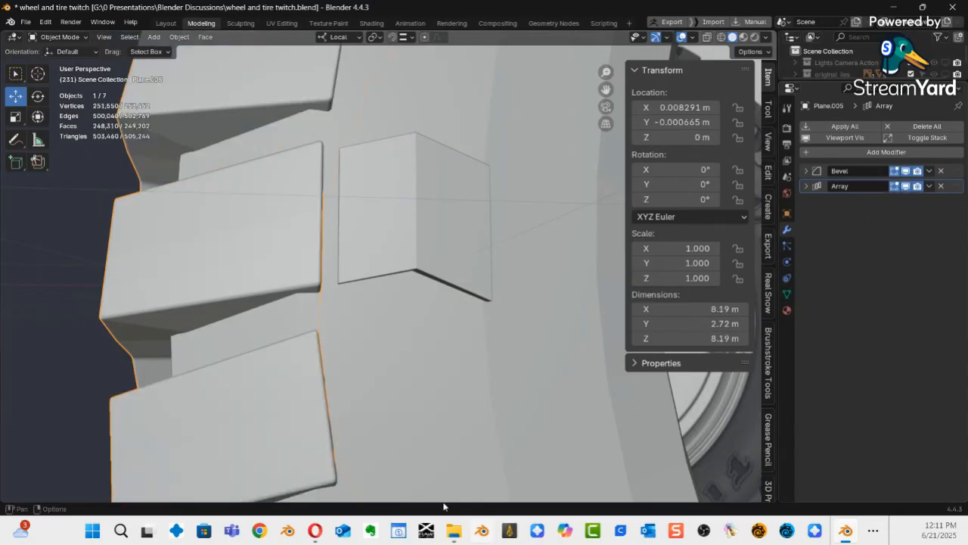
Return to Edit Mode on the sidewall block and select its entire mesh.
middle_drag(371, 238, 355, 257)
click(373, 300)
key(ctrl+Tab)
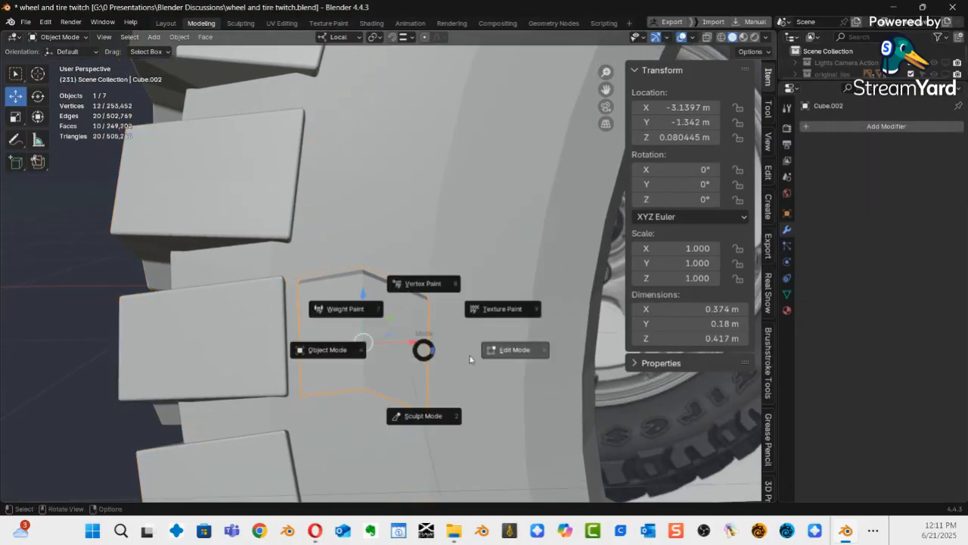
click(506, 348)
scroll(333, 340, up, 4)
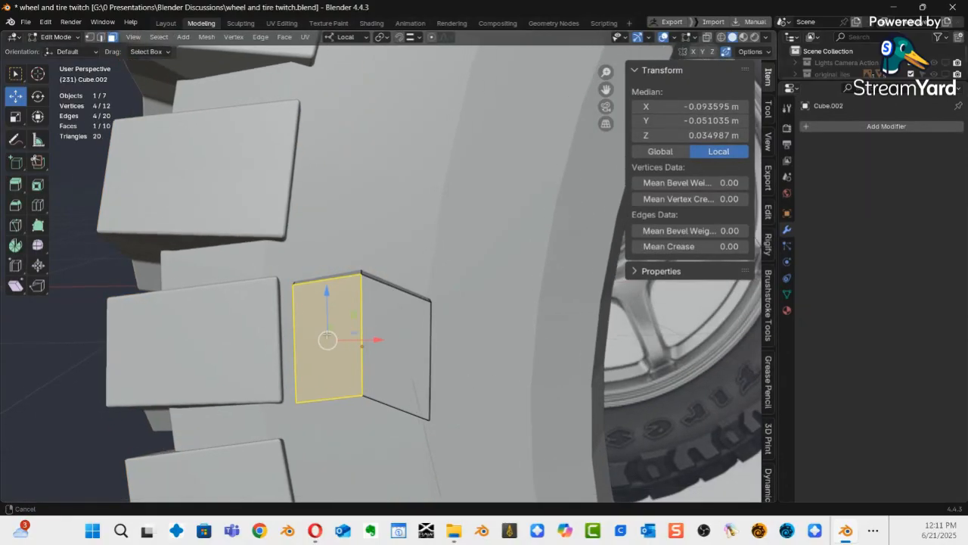
key(alt+a)
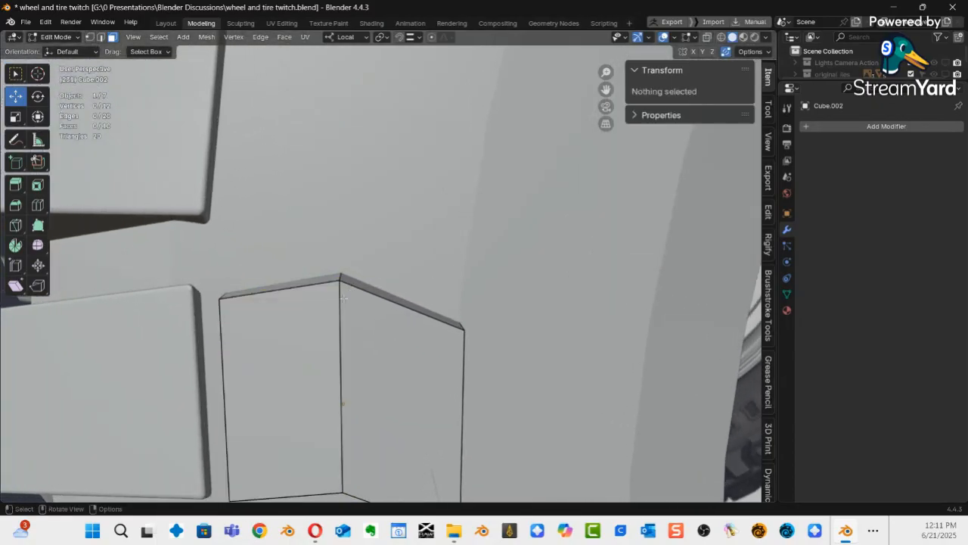
key(a)
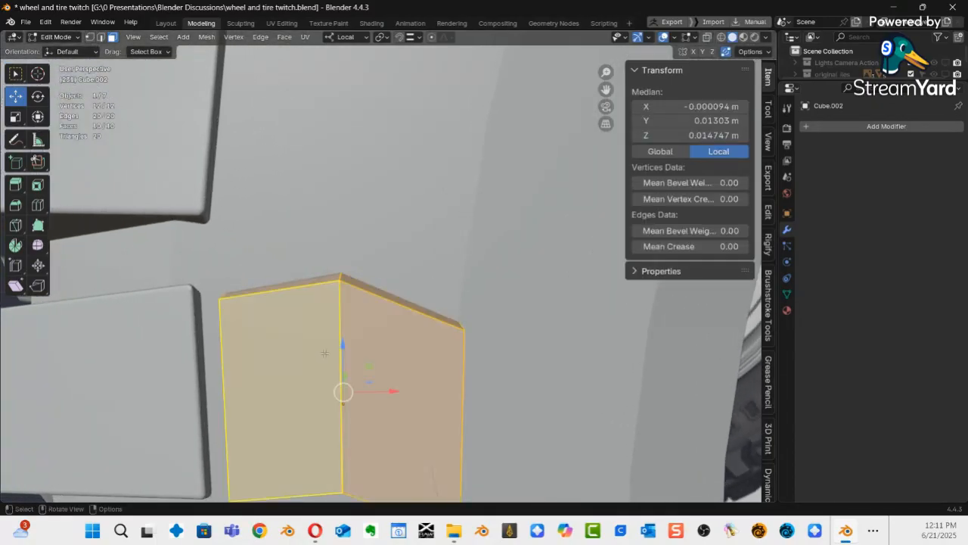
mouse_move(312, 355)
ctrl+middle_down()
mouse_move(290, 404)
mouse_move(326, 357)
ctrl+middle_up()
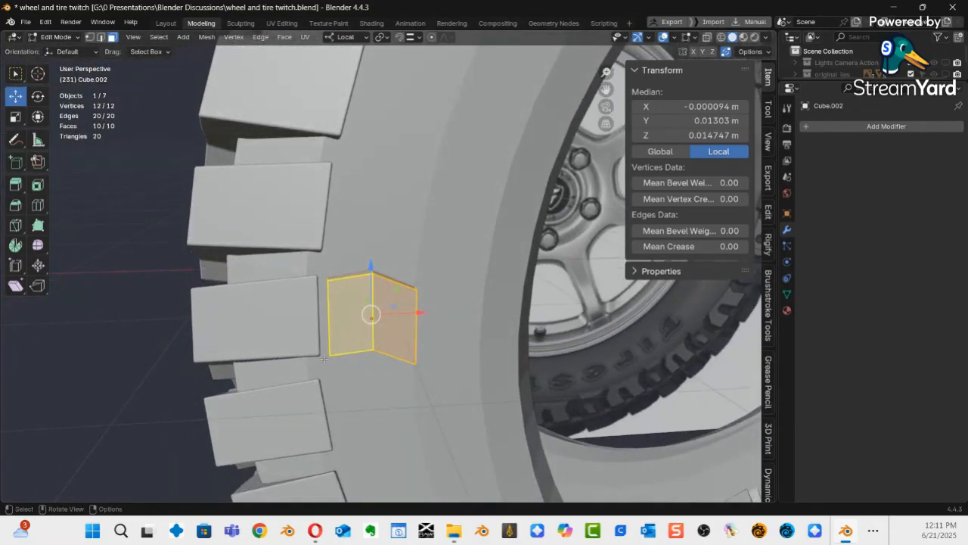
Duplicate the sidewall block's mesh and place the copy about 0.44 m below the original along local Z in Front view.
key(shift+d)
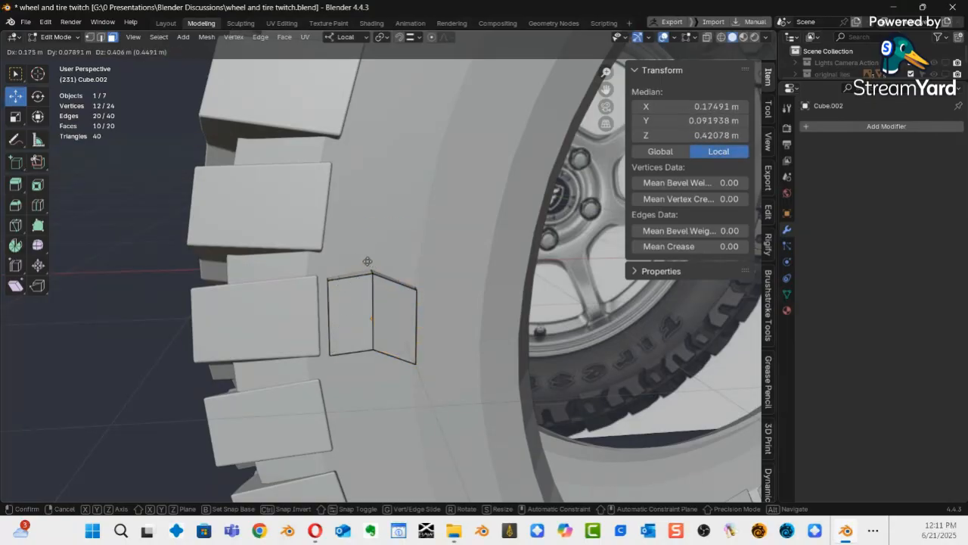
right_click(372, 315)
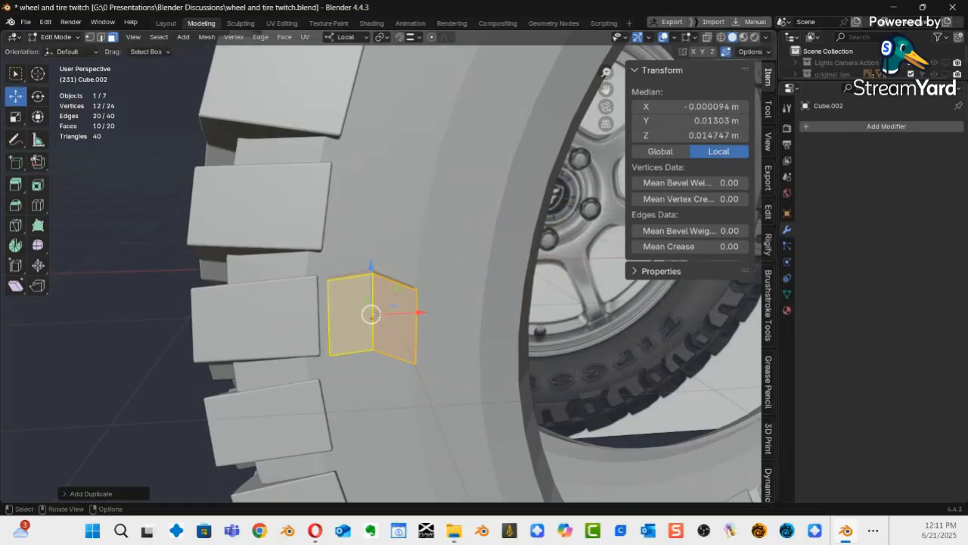
drag(377, 268, 428, 158)
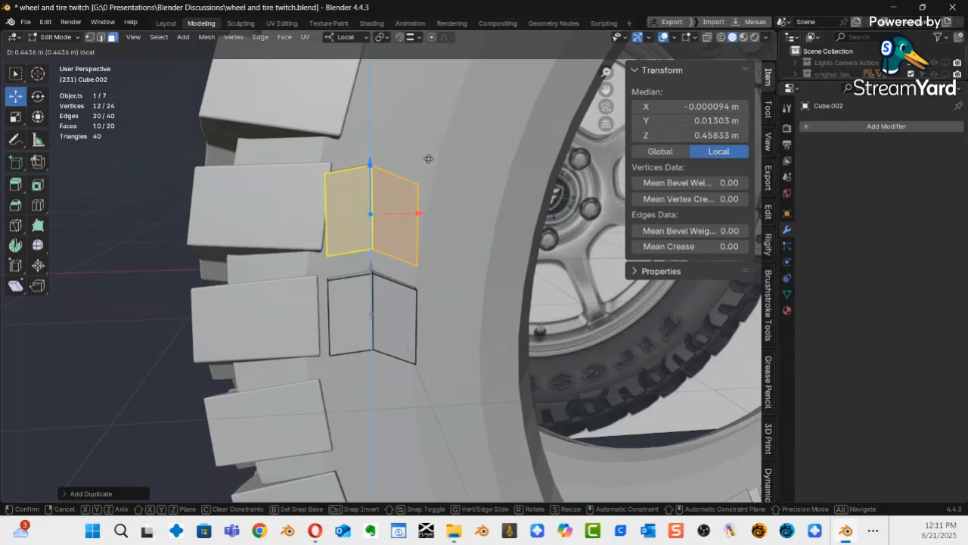
drag(428, 158, 433, 169)
ctrl+middle_drag(539, 307, 500, 361)
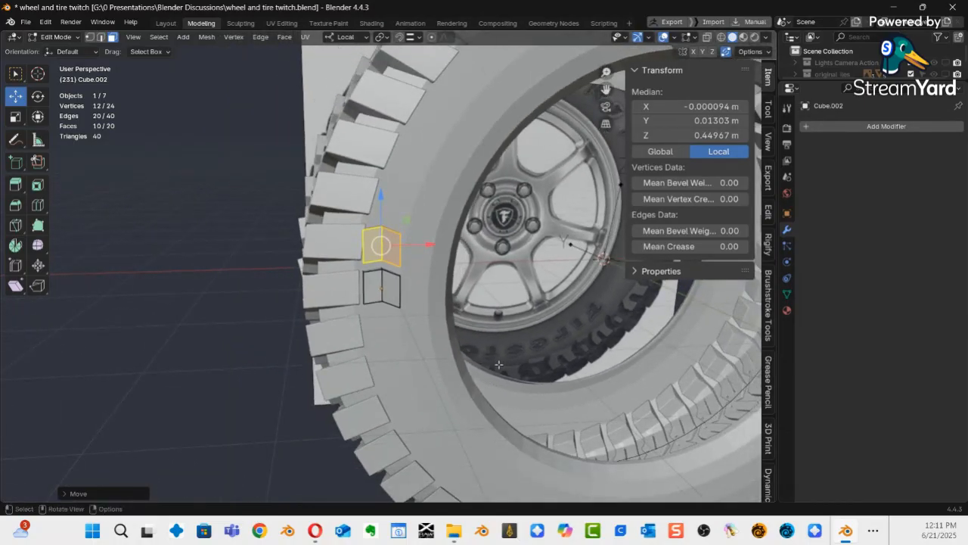
key(KP_1)
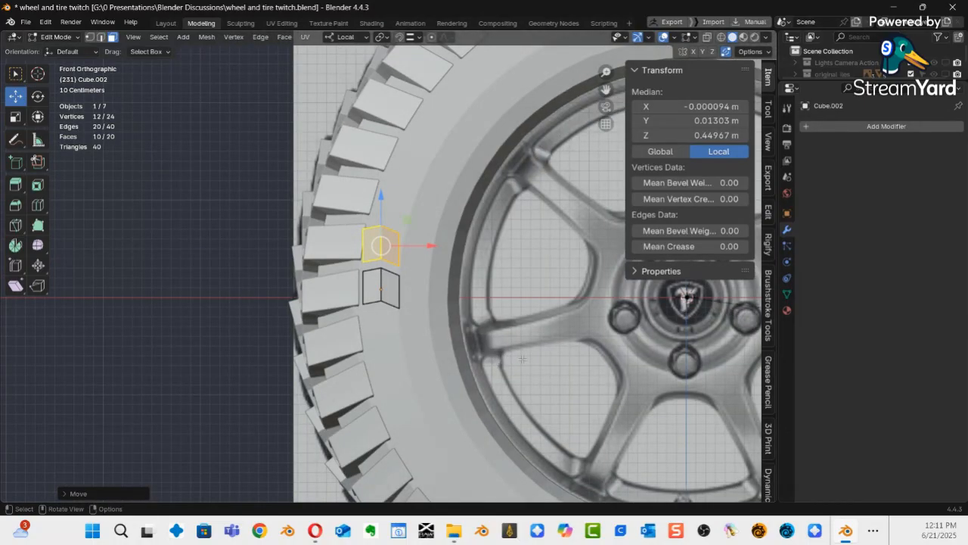
drag(381, 198, 376, 280)
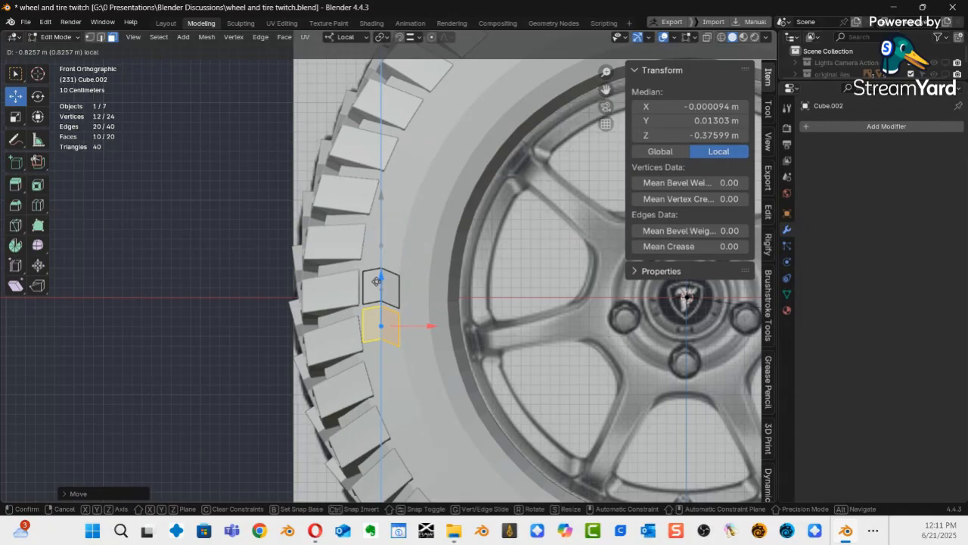
drag(376, 280, 403, 290)
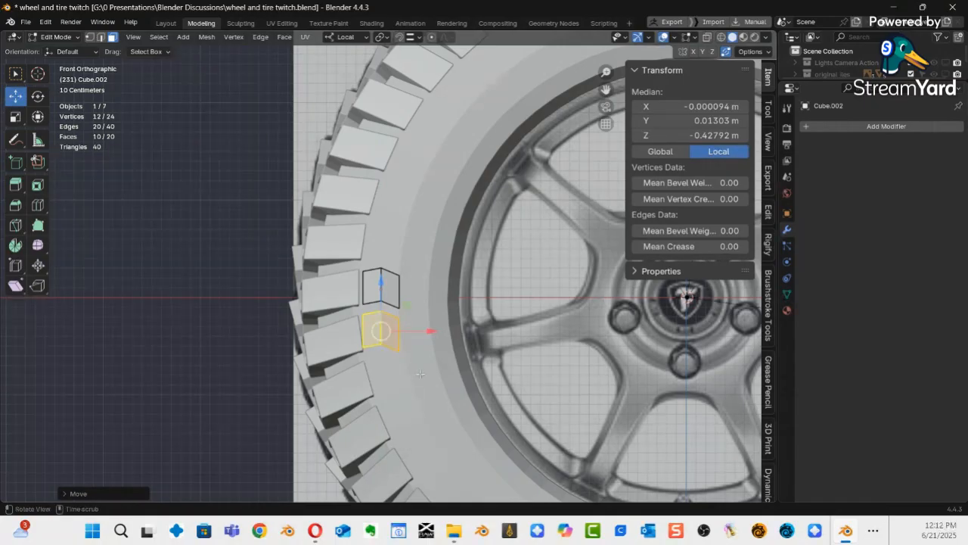
Try shifting the lower copy's bottom faces about 0.042 m along local X with X-ray on, and undo the move.
key(alt+z)
drag(418, 367, 315, 325)
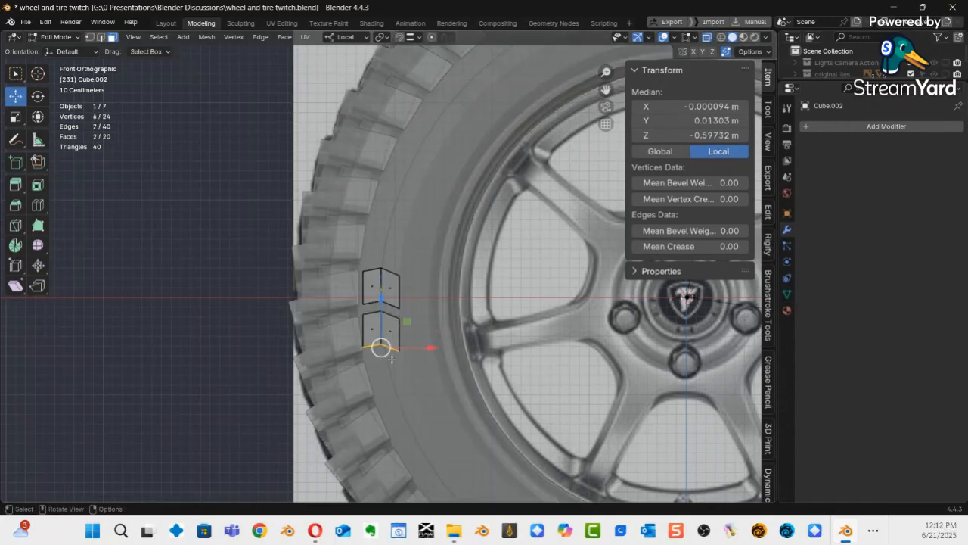
drag(442, 348, 446, 348)
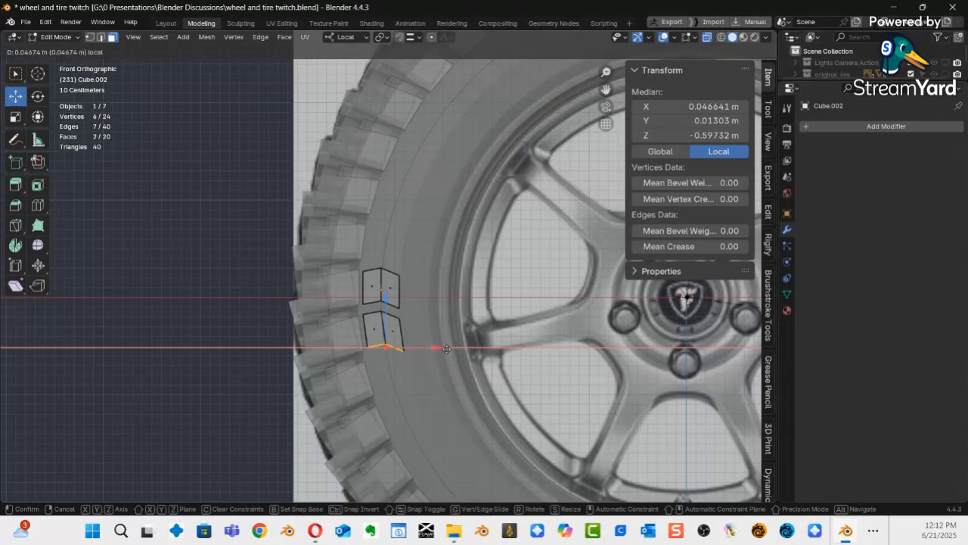
drag(446, 349, 443, 348)
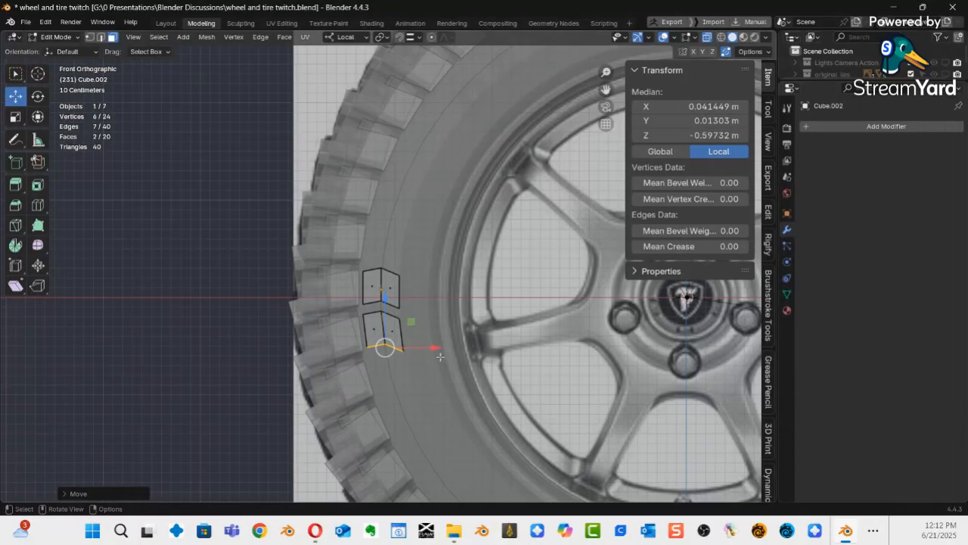
key(ctrl+z)
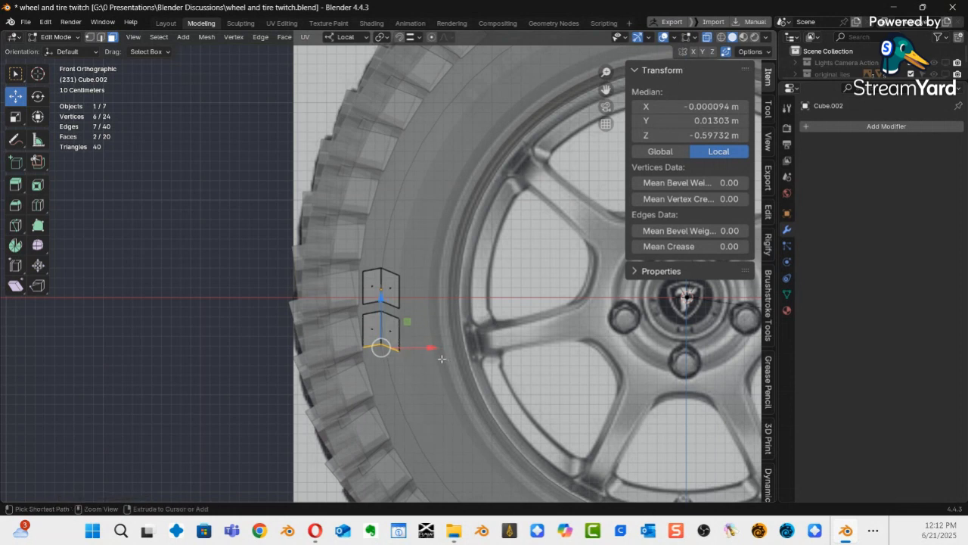
Try to align the lower sidewall copy by rotating its linked mesh about -8.29° and shifting it about 0.024 m along local X.
click(405, 311)
drag(401, 312, 399, 312)
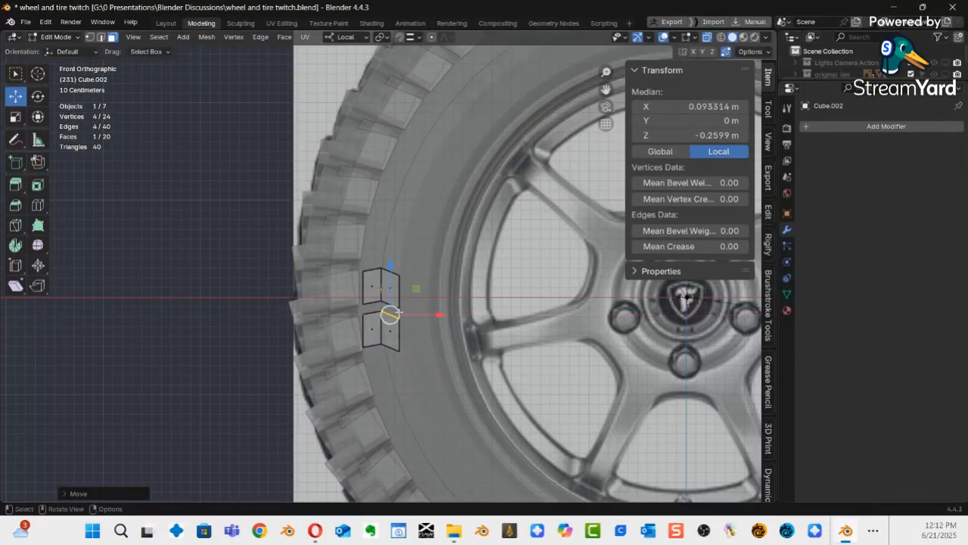
key(l)
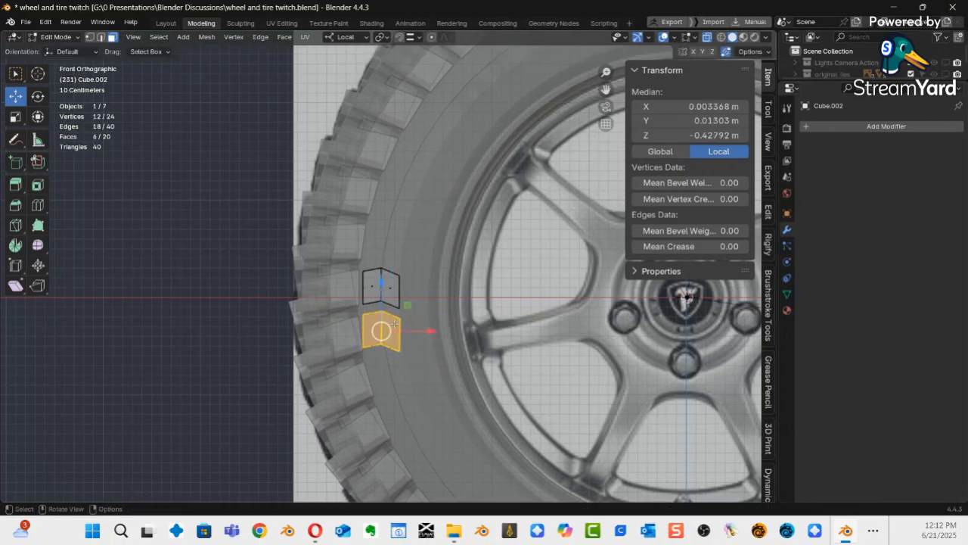
drag(394, 324, 397, 325)
key(l)
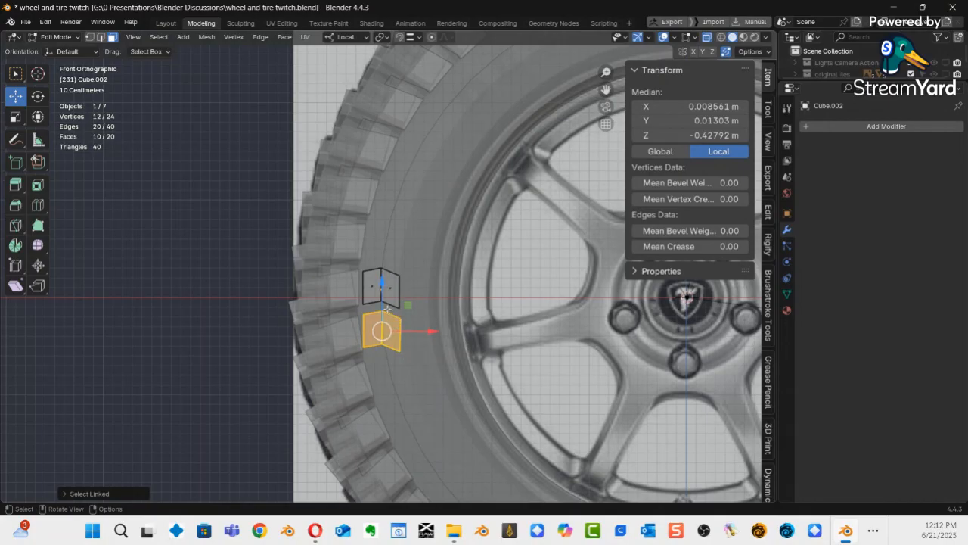
ctrl+middle_drag(397, 304, 563, 243)
shift+middle_drag(454, 337, 333, 266)
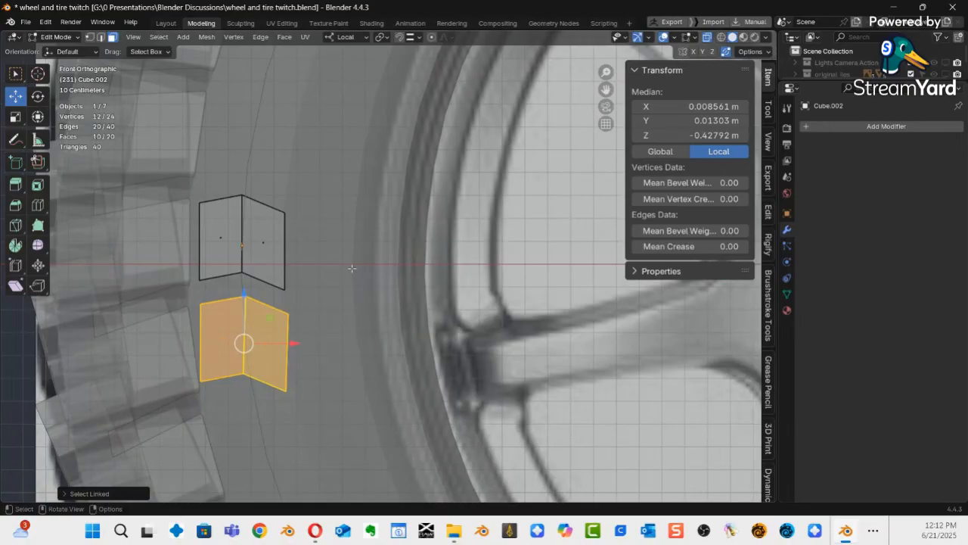
key(r)
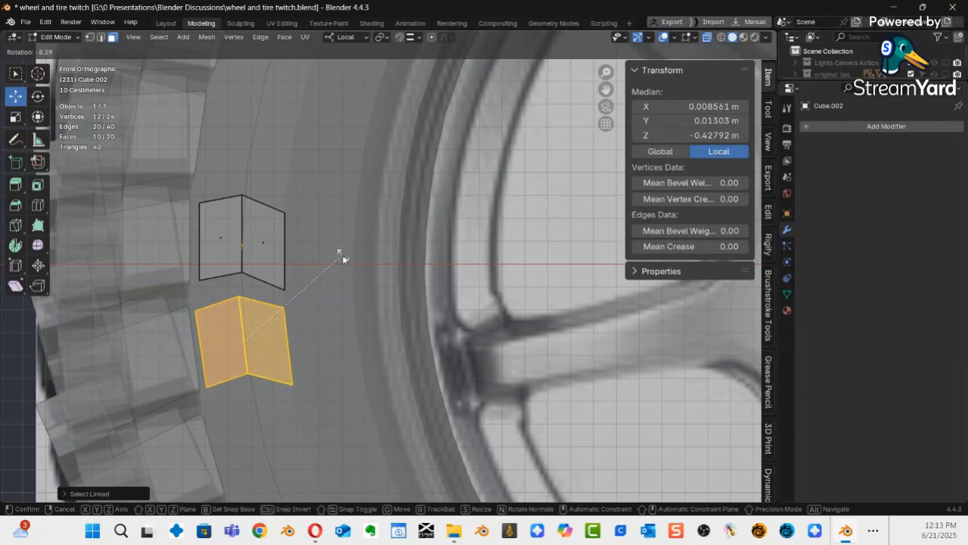
click(343, 258)
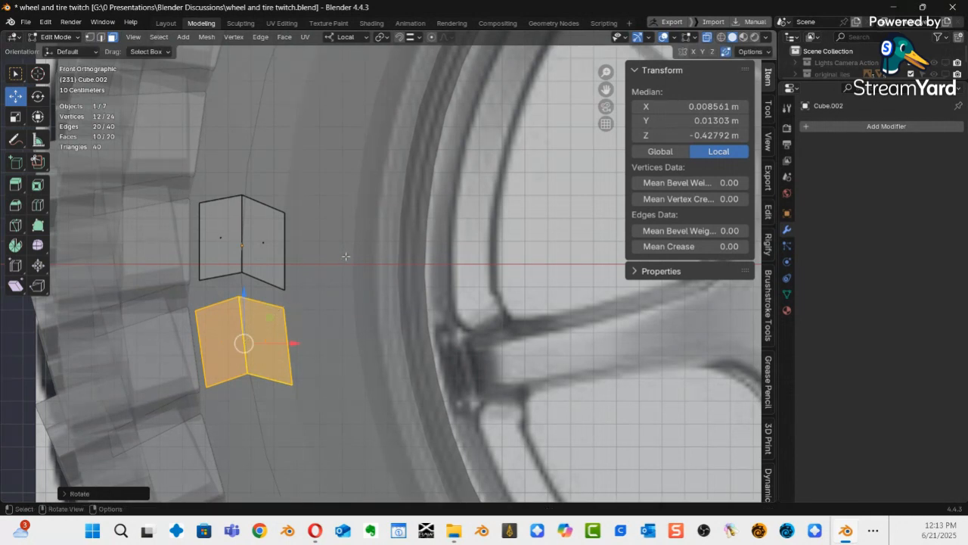
drag(292, 344, 305, 345)
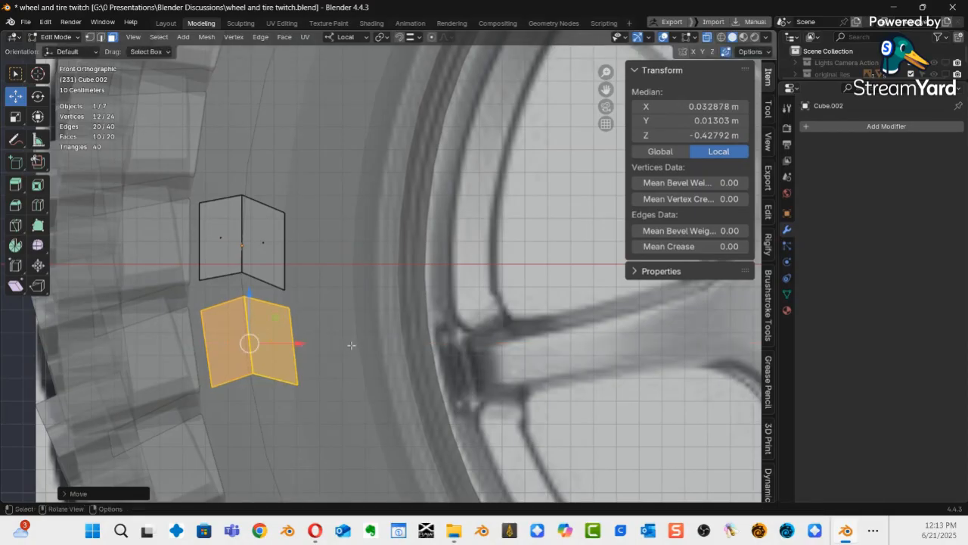
Turn off X-ray and check the sidewall lug layout against the Firestone tire reference photo.
key(alt+z)
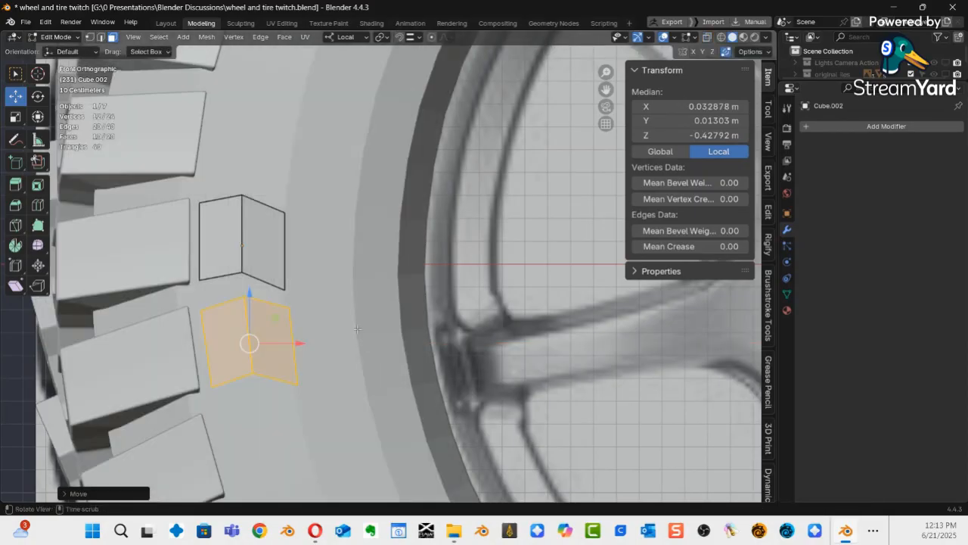
ctrl+middle_drag(350, 328, 320, 318)
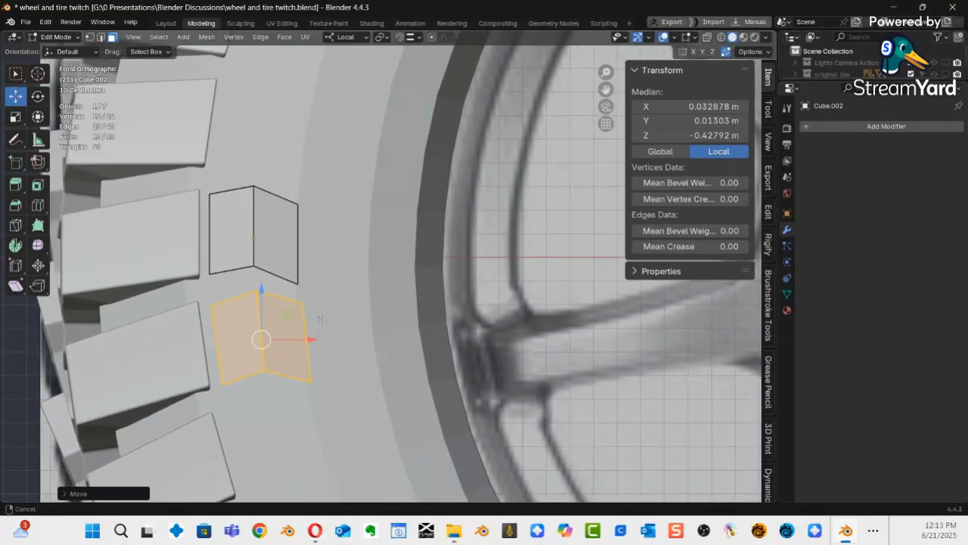
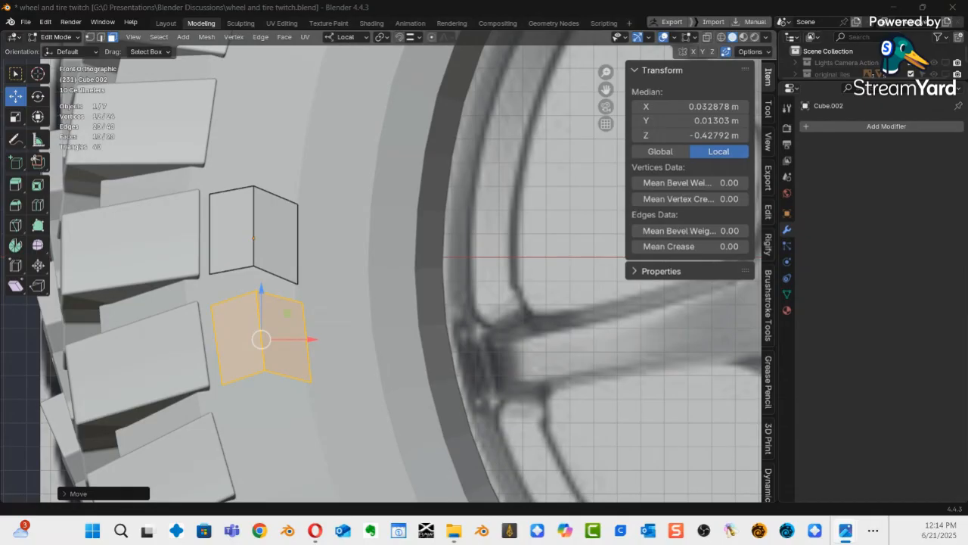
drag(967, 132, 327, 48)
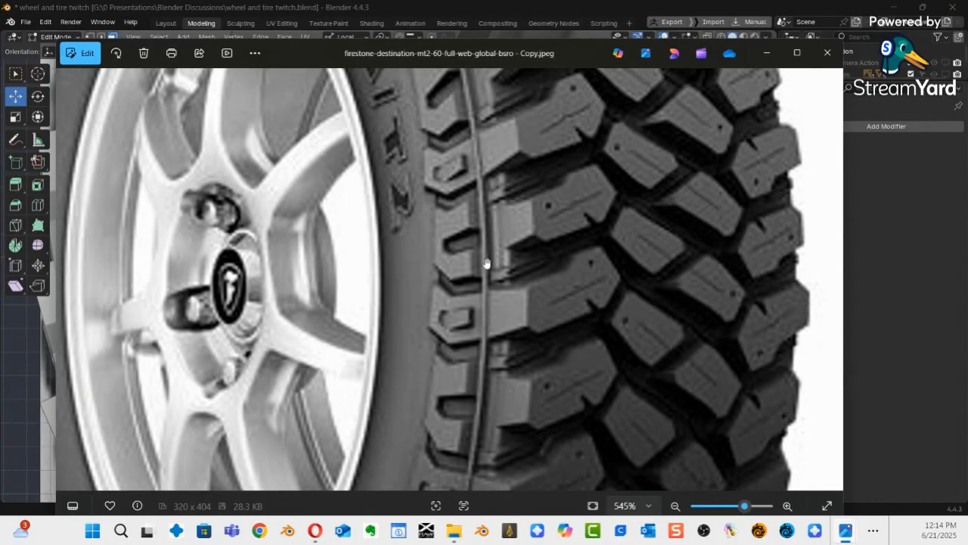
drag(477, 57, 967, 79)
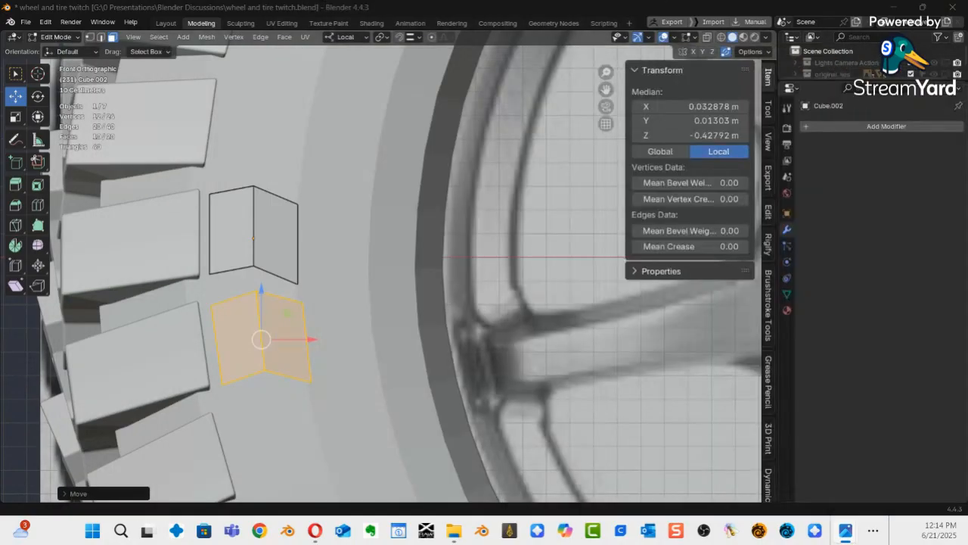
Delete the lower copy's front faces and the rest of its linked mesh, keeping only the original sidewall block.
shift+drag(330, 144, 202, 294)
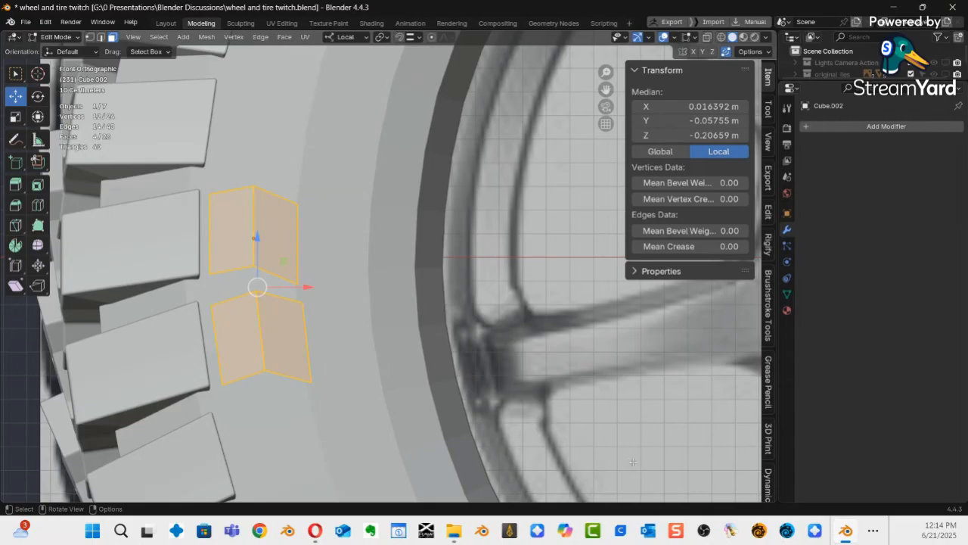
click(326, 354)
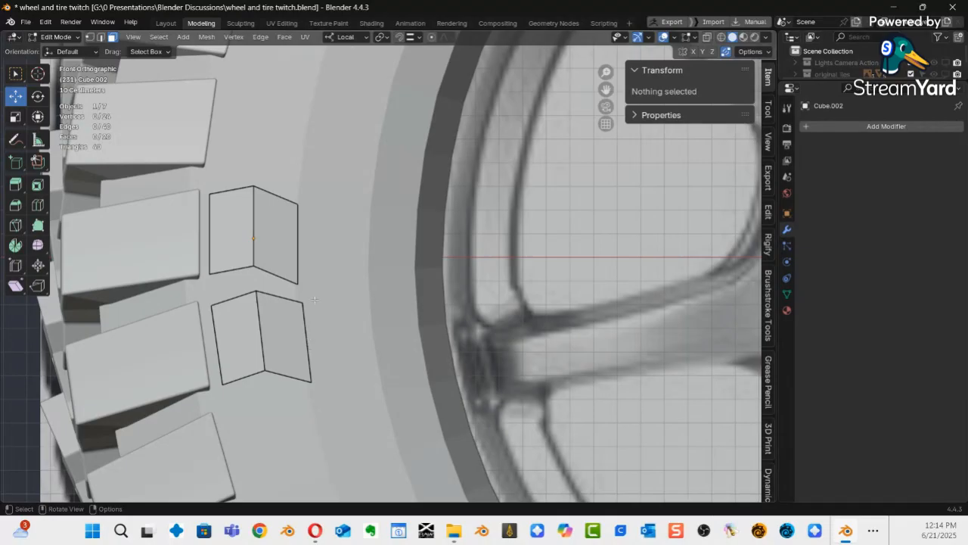
drag(318, 301, 165, 443)
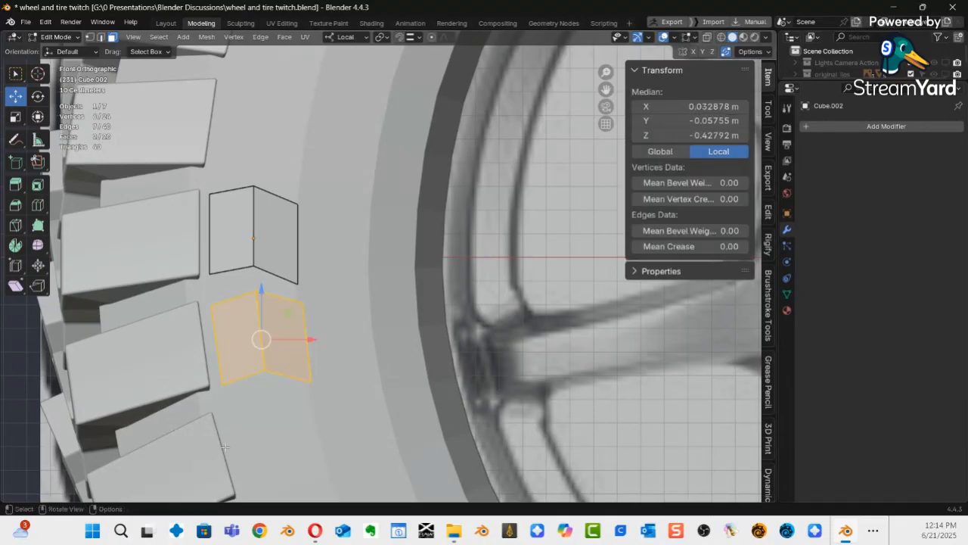
key(x)
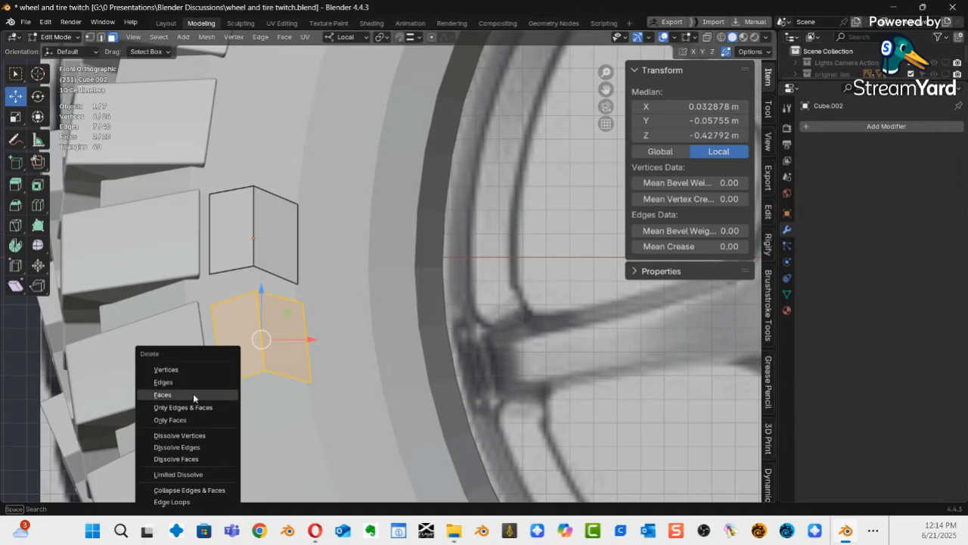
click(191, 394)
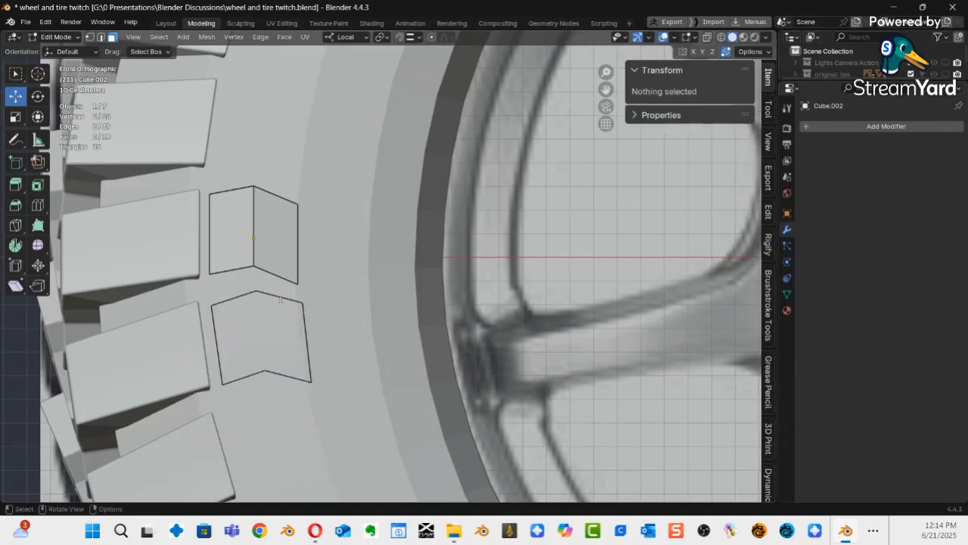
key(l)
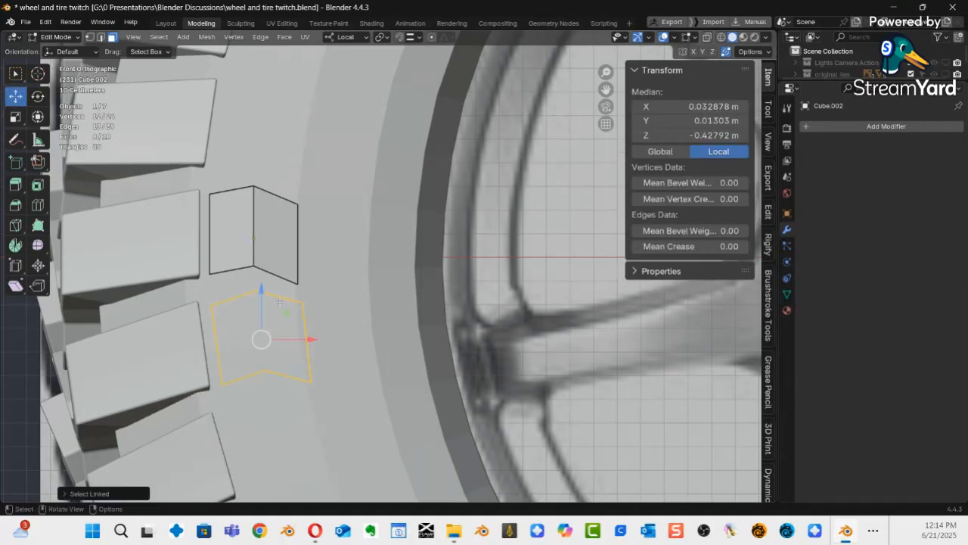
key(x)
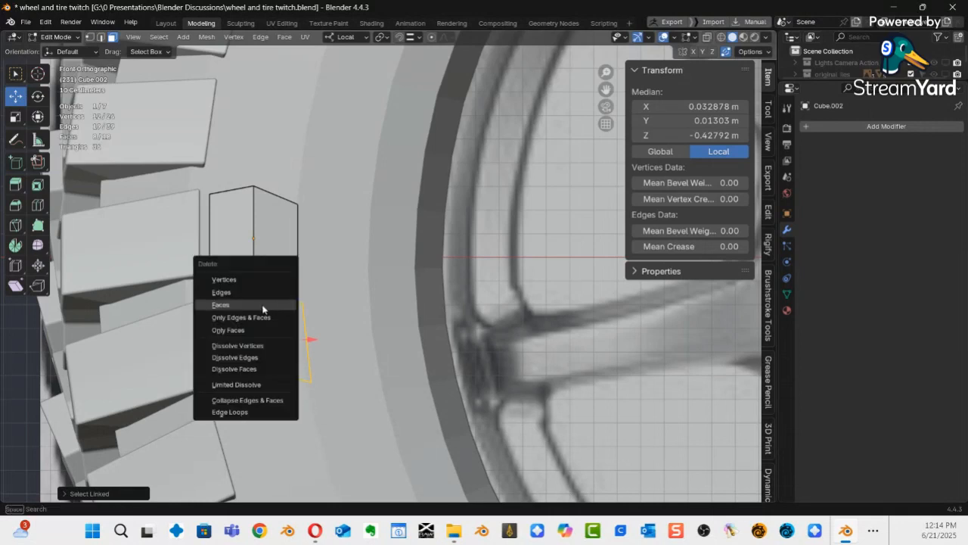
click(245, 292)
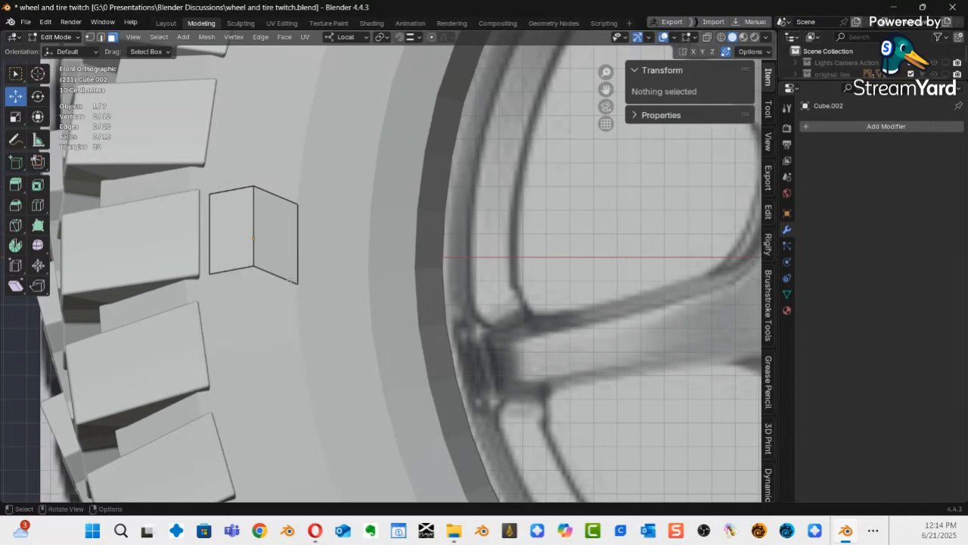
Select the remaining sidewall block's entire linked mesh and set the transform pivot point to 3D Cursor.
key(l)
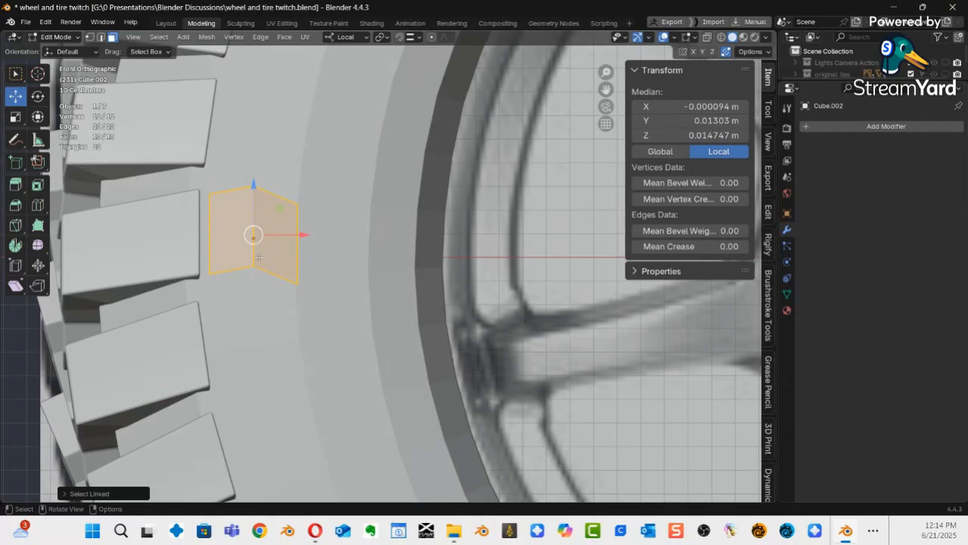
click(258, 257)
click(241, 254)
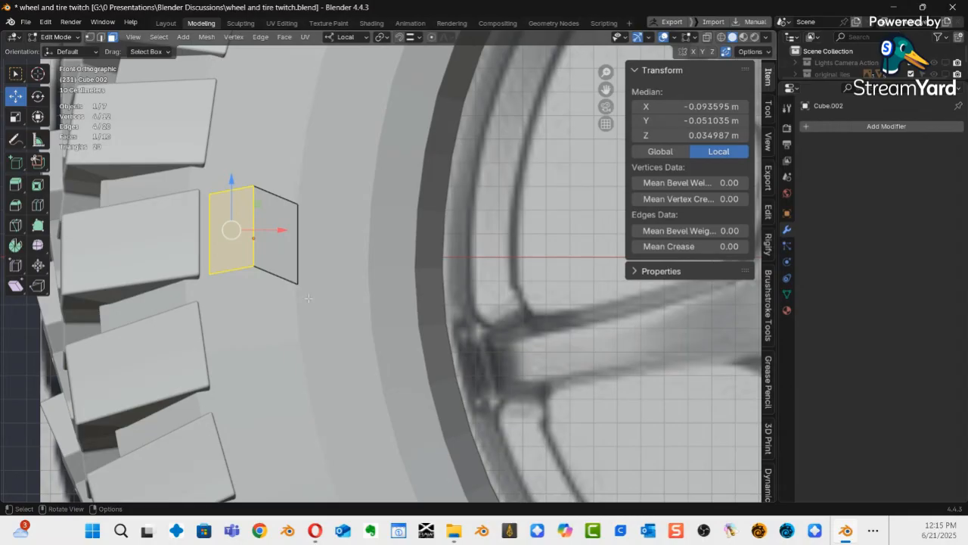
shift+middle_drag(362, 261, 362, 261)
ctrl+alt+drag(361, 261, 242, 329)
alt+shift+drag(318, 295, 332, 310)
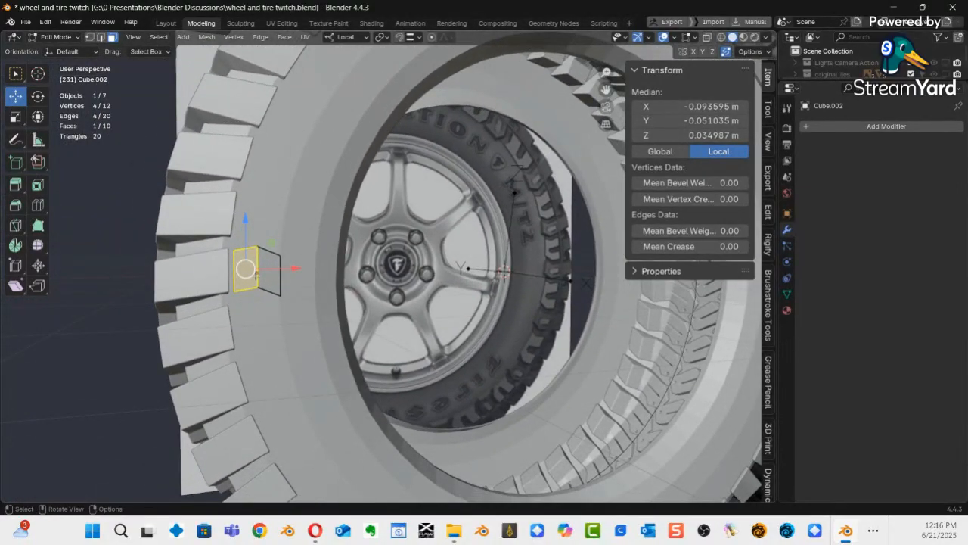
key(ctrl+l)
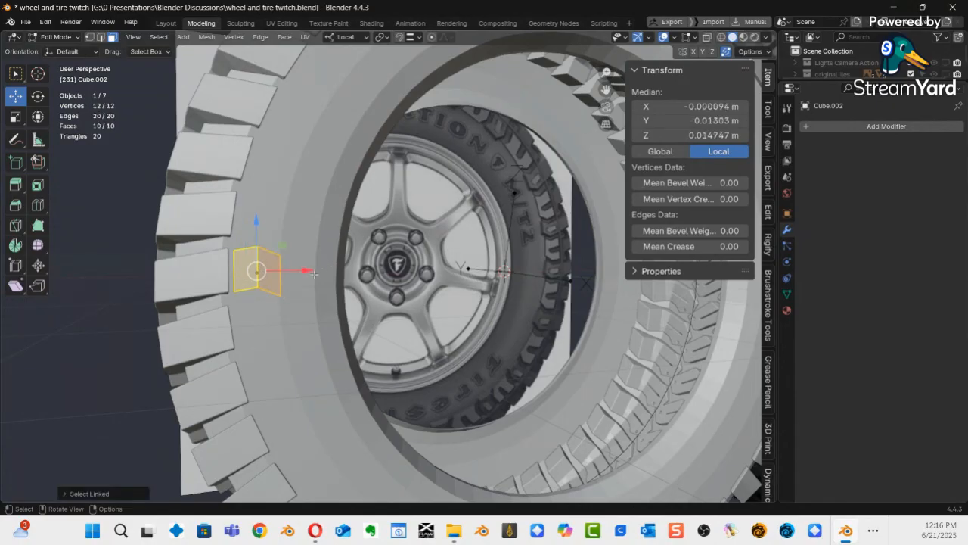
click(380, 41)
click(408, 80)
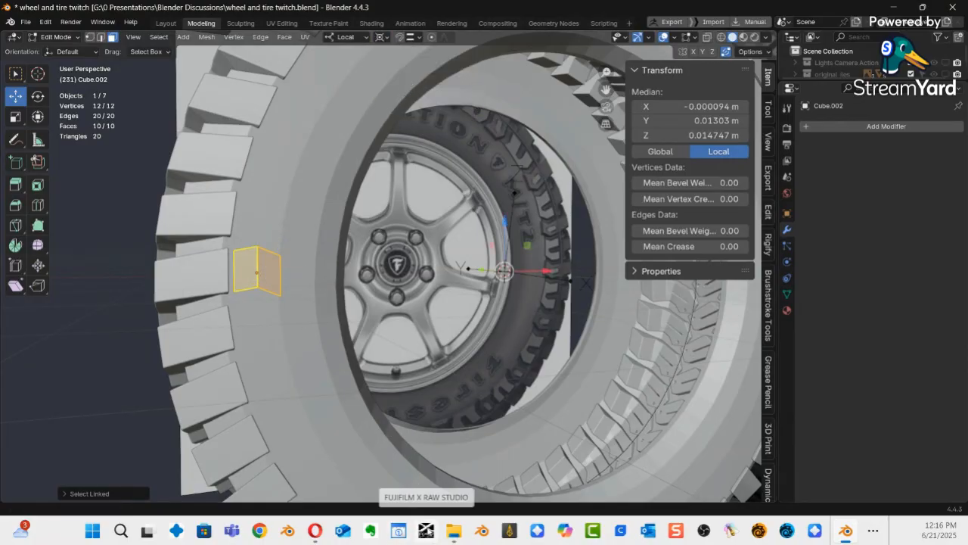
Duplicate the block in place and, with the Rotate tool in Front view, swing the copy around the wheel center about 0.44 m below the original.
middle_drag(378, 303, 406, 302)
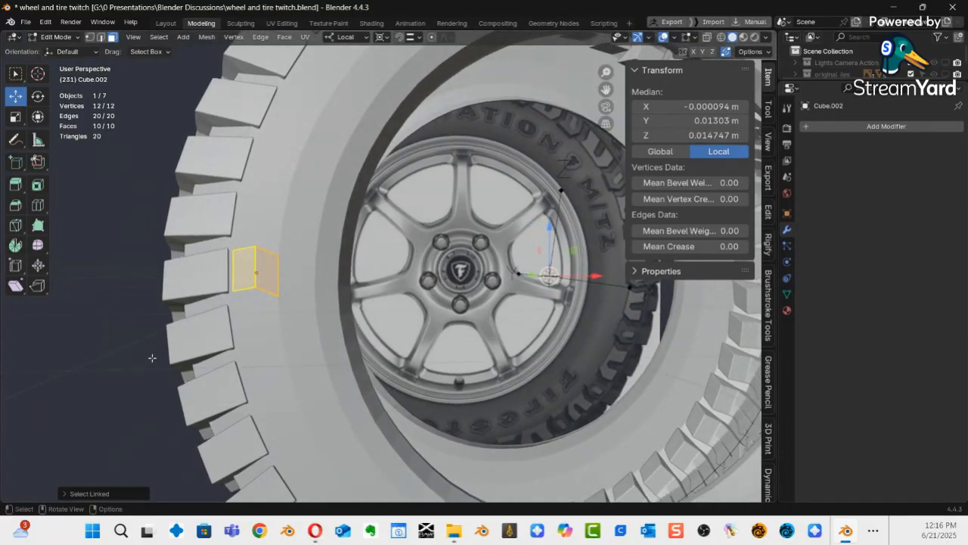
key(shift+space)
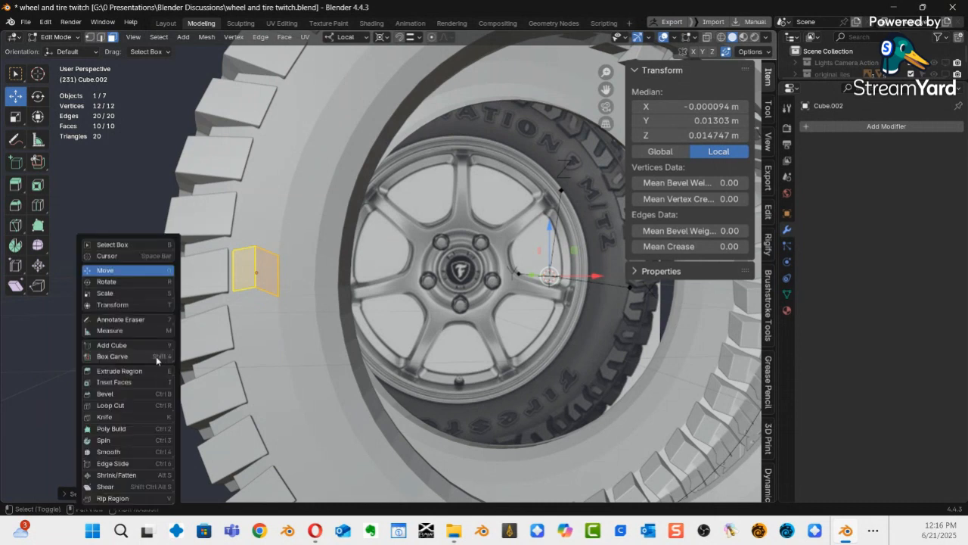
click(115, 285)
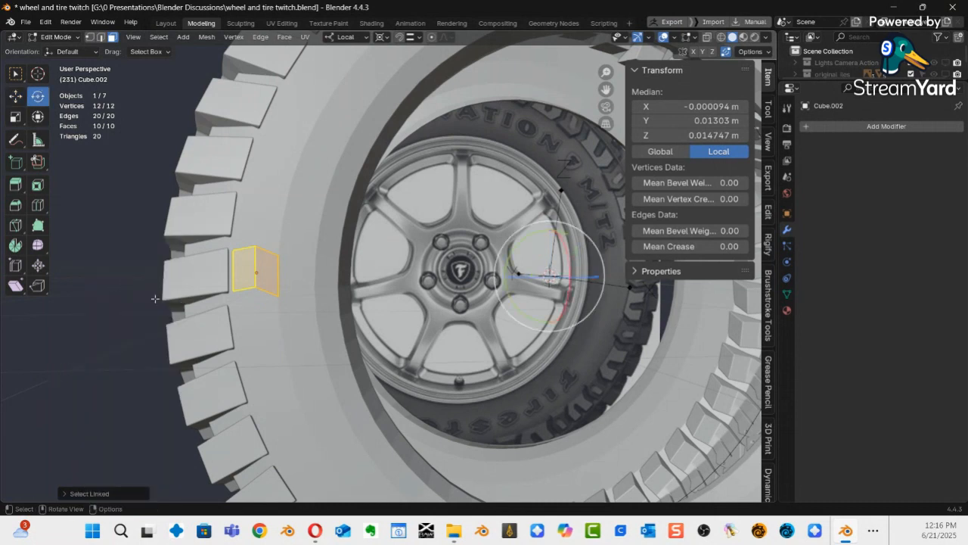
key(KP_1)
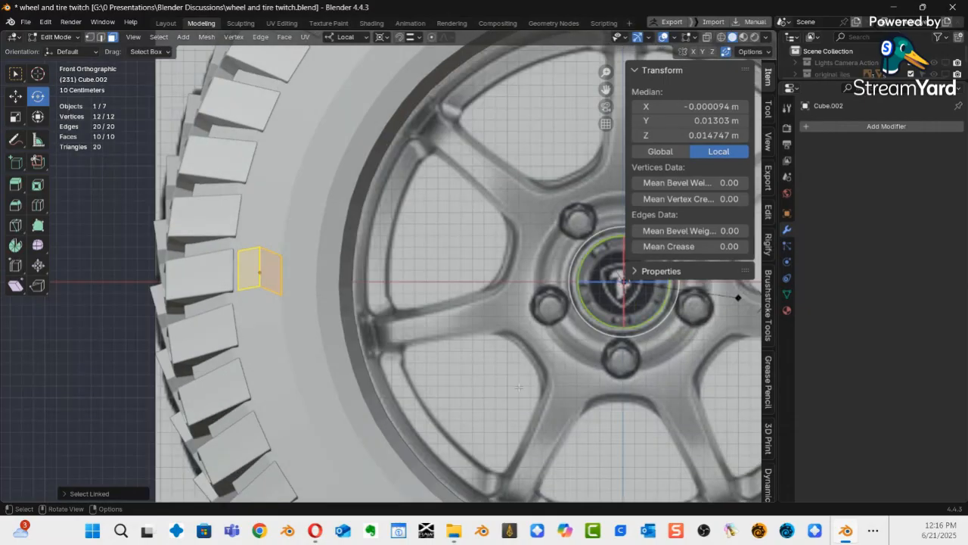
shift+middle_drag(488, 357, 356, 374)
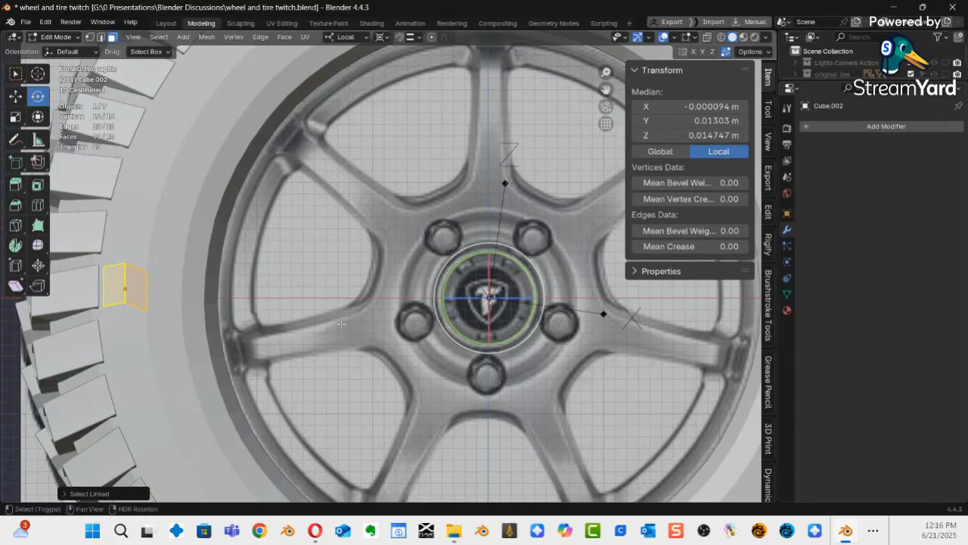
key(shift+d)
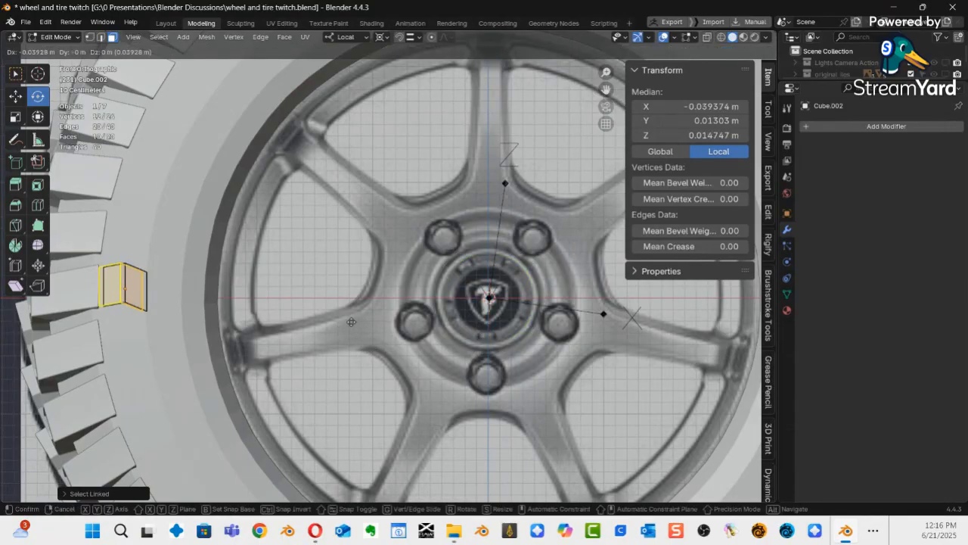
right_click(366, 277)
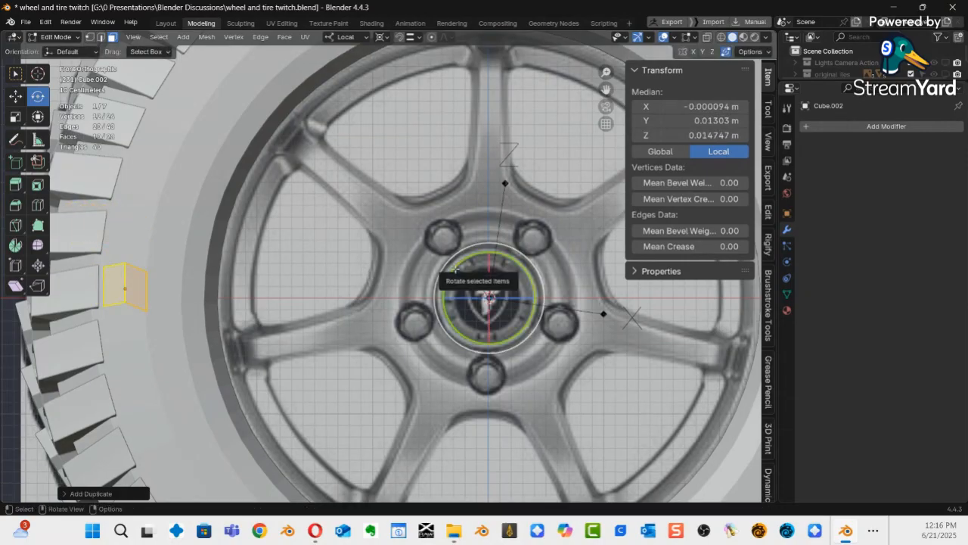
drag(453, 273, 452, 282)
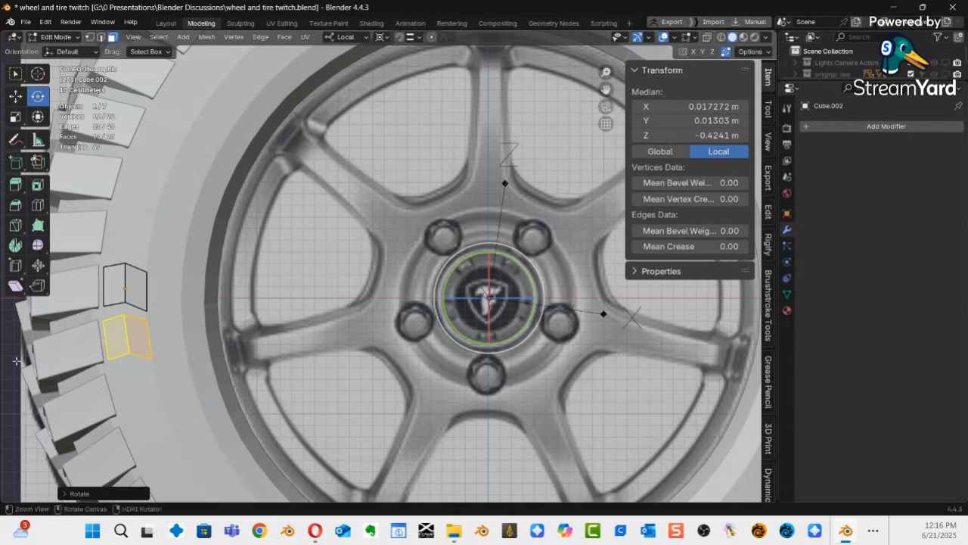
Compare the two sidewall blocks in perspective with the lugs in the Firestone tire reference photo.
ctrl+middle_drag(172, 339, 181, 285)
middle_drag(465, 288, 343, 301)
drag(967, 152, 400, 86)
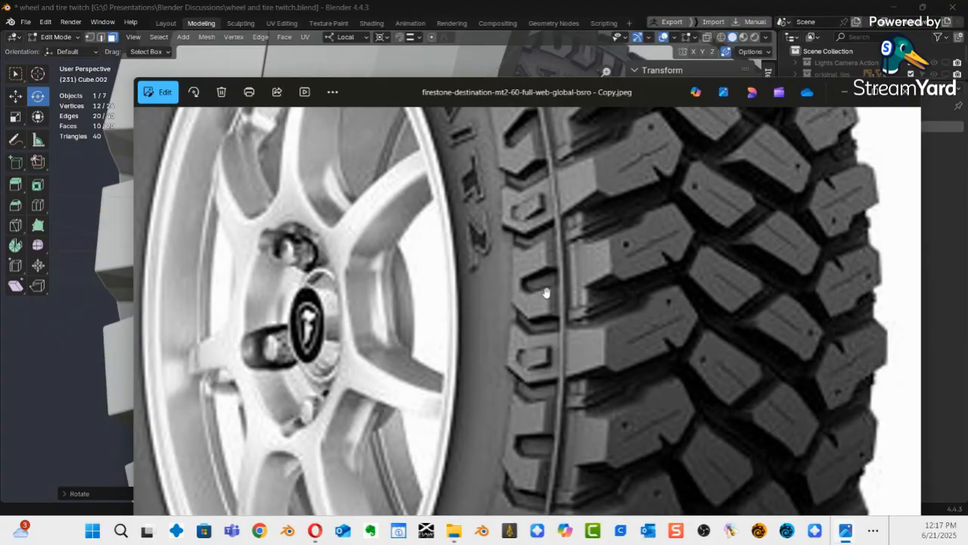
drag(541, 97, 967, 107)
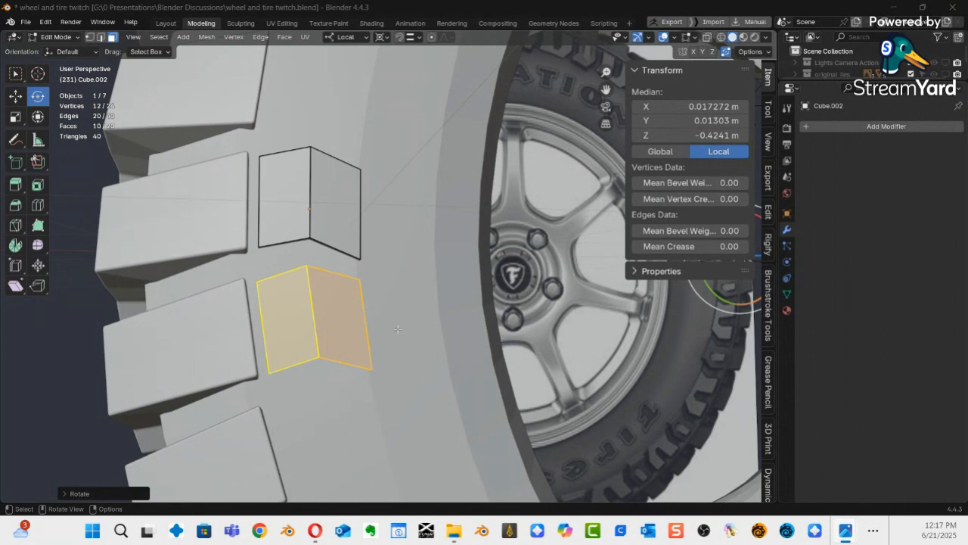
middle_drag(376, 305, 333, 316)
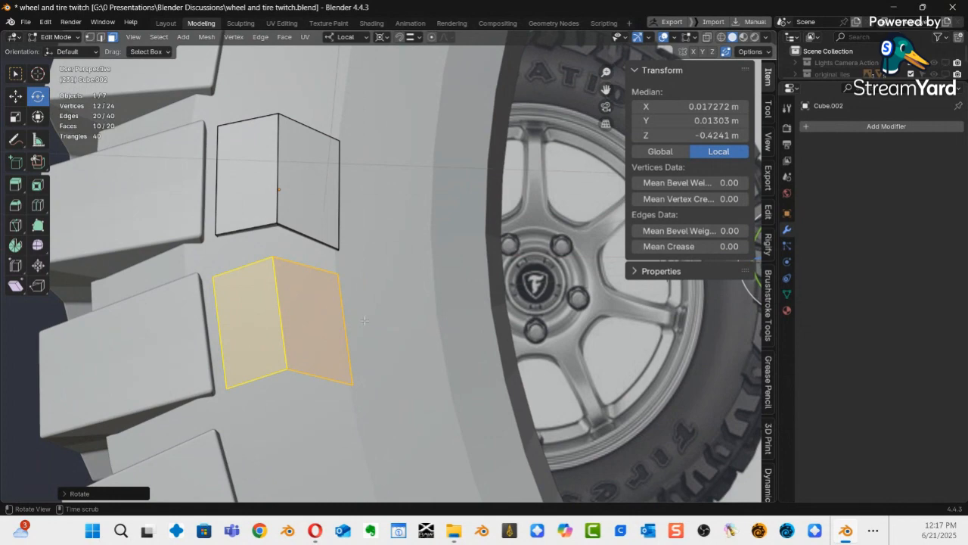
middle_drag(361, 317, 336, 340)
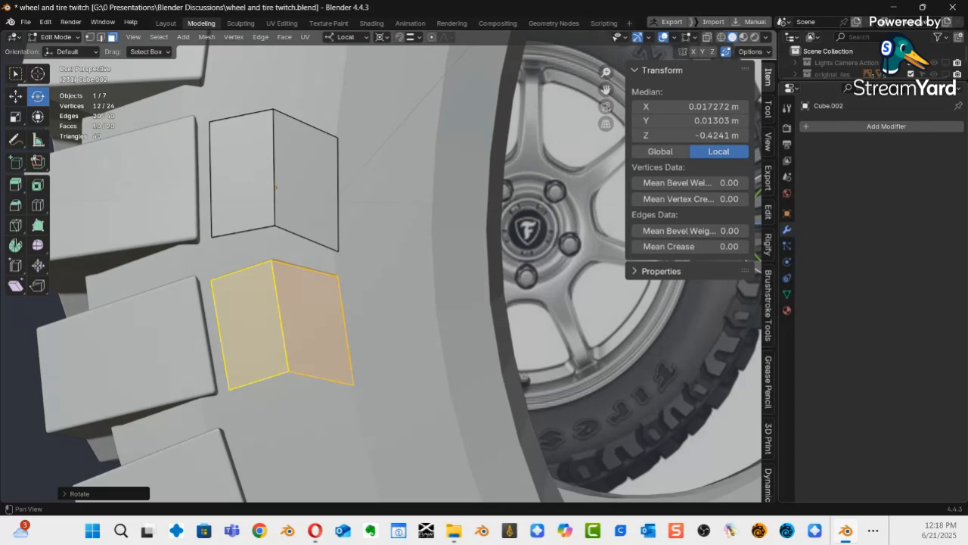
middle_drag(349, 317, 304, 334)
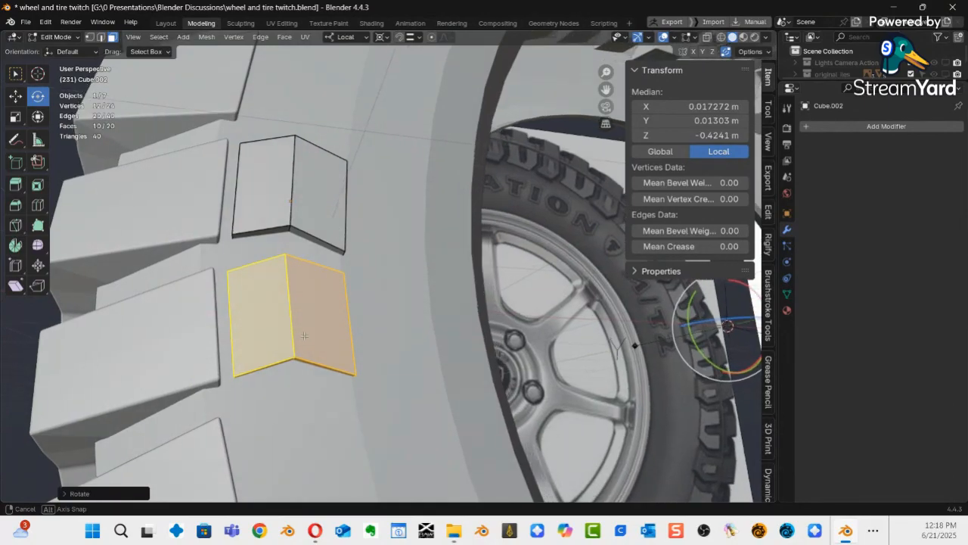
middle_drag(305, 337, 300, 335)
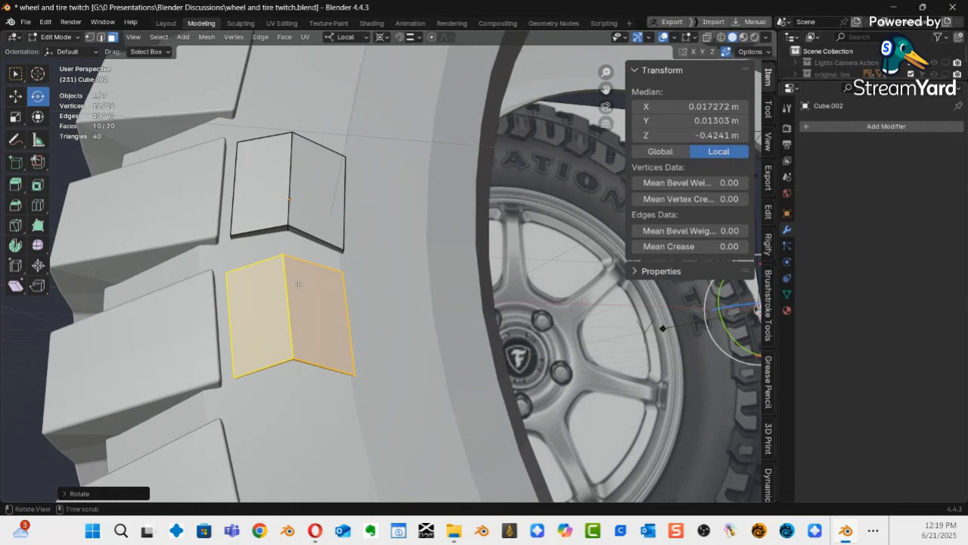
middle_drag(430, 282, 312, 292)
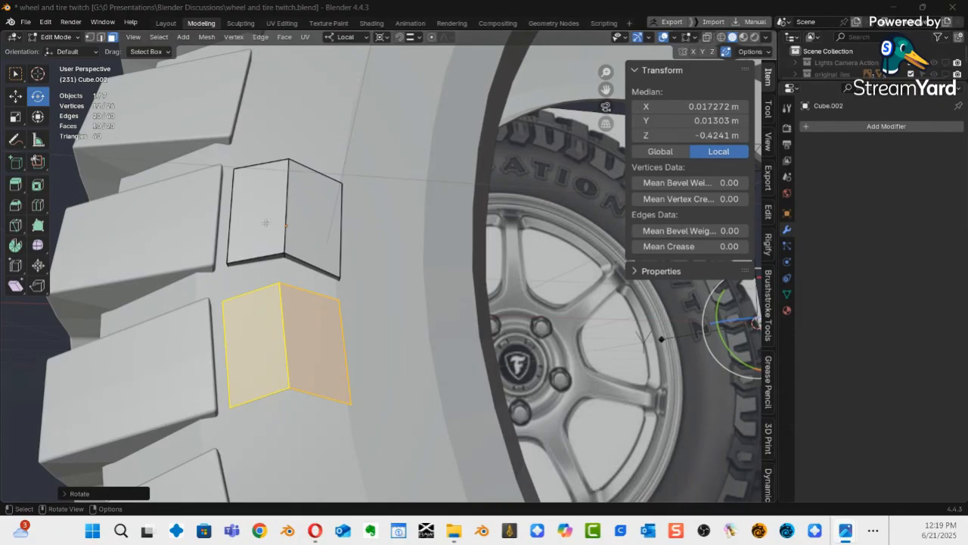
middle_drag(373, 309, 281, 346)
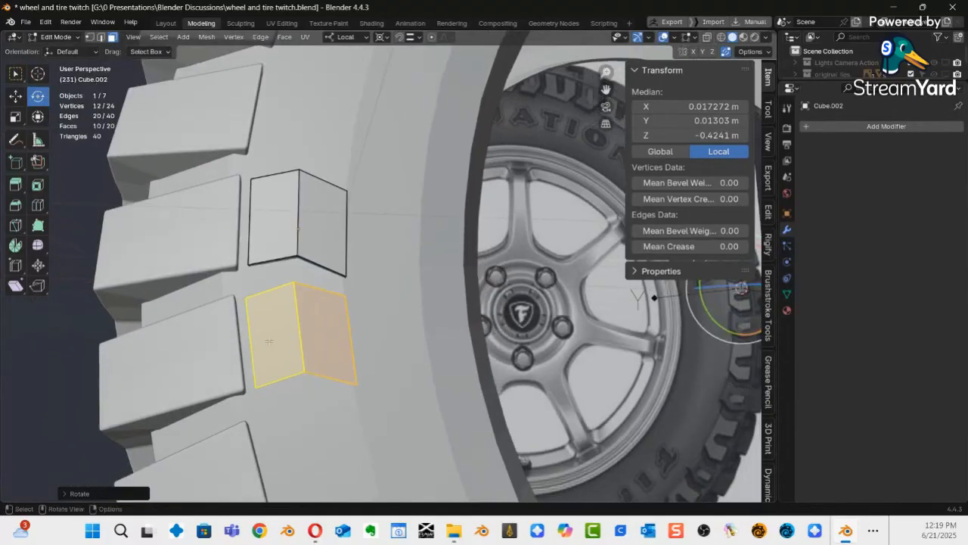
Return the sidewall blocks to Object Mode and set the transform pivot point to Active Element.
key(ctrl+Tab)
click(166, 314)
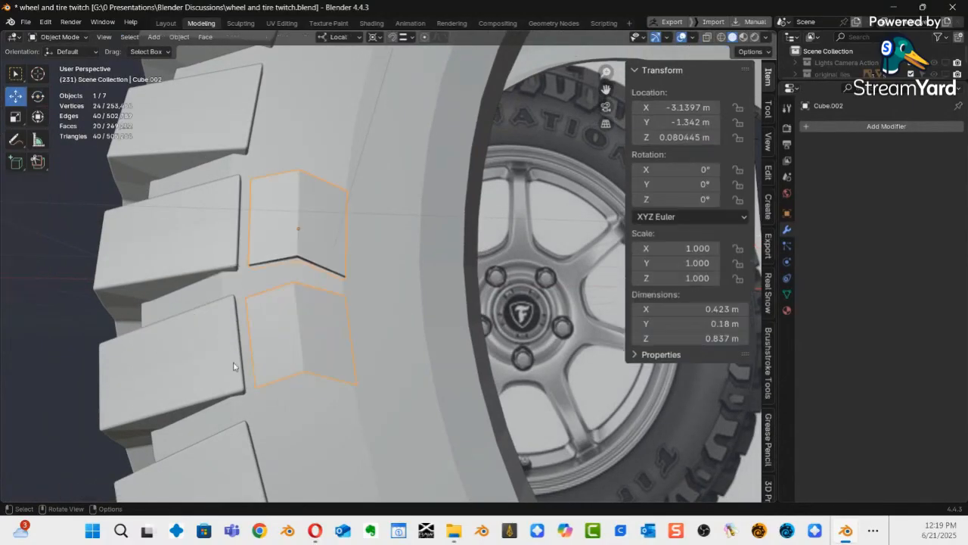
middle_drag(326, 330, 261, 407)
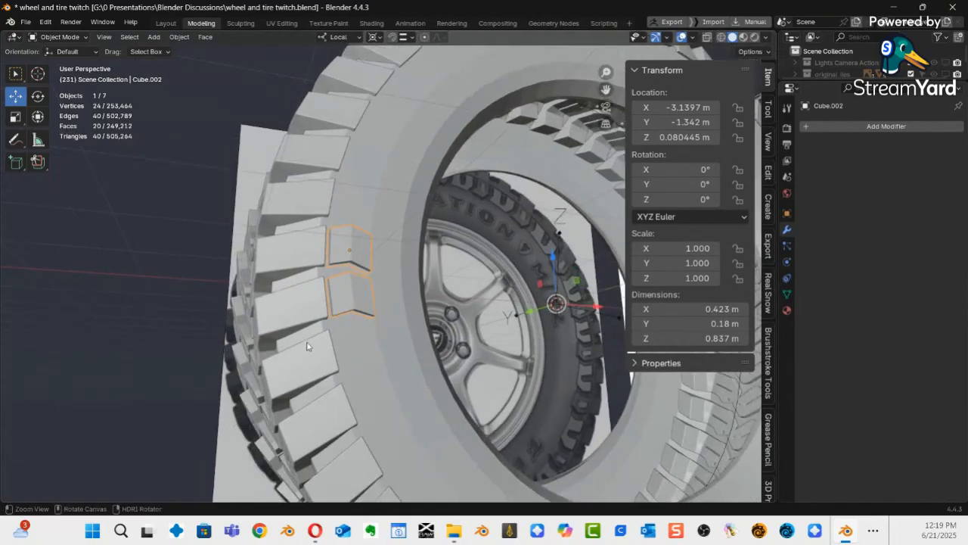
click(374, 37)
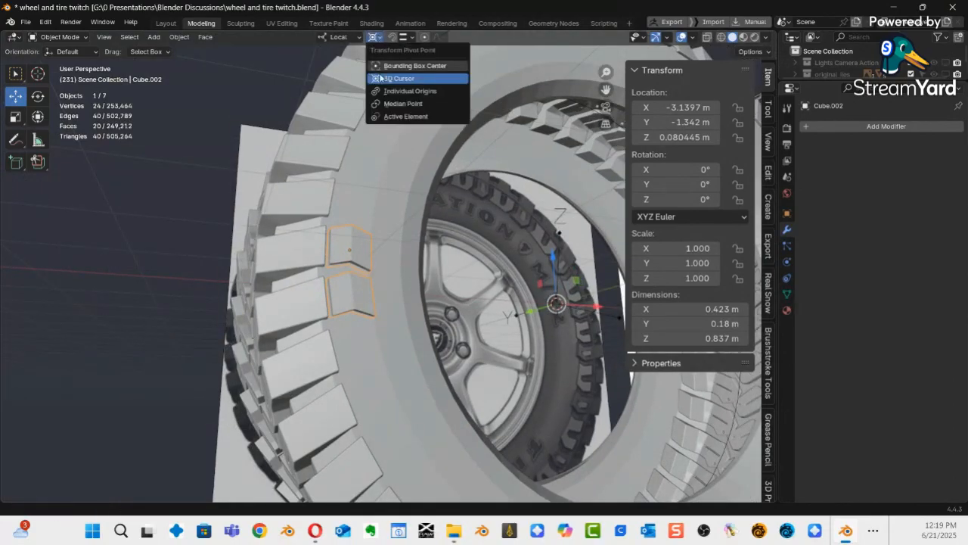
click(408, 112)
Snap the 3D cursor to the selected sidewall block object.
middle_drag(363, 240, 269, 302)
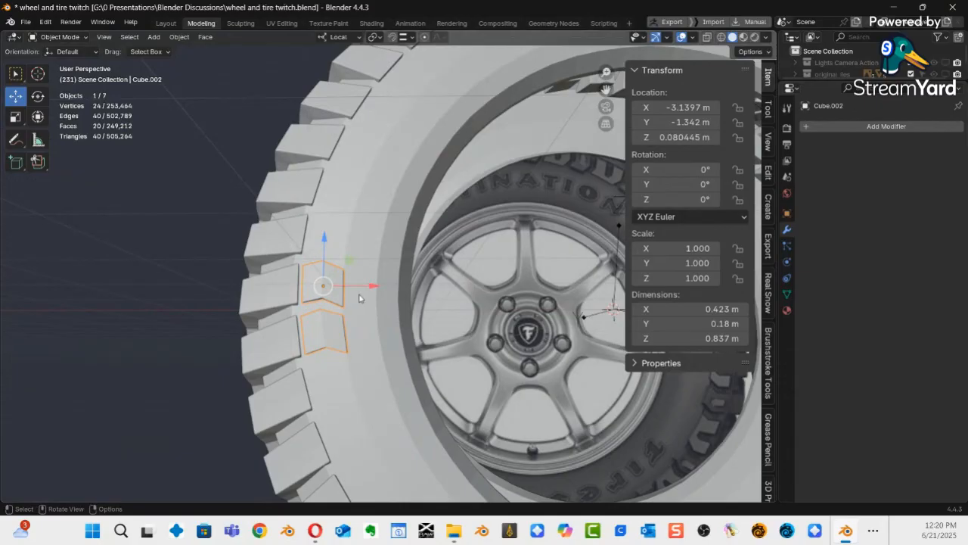
key(shift+s)
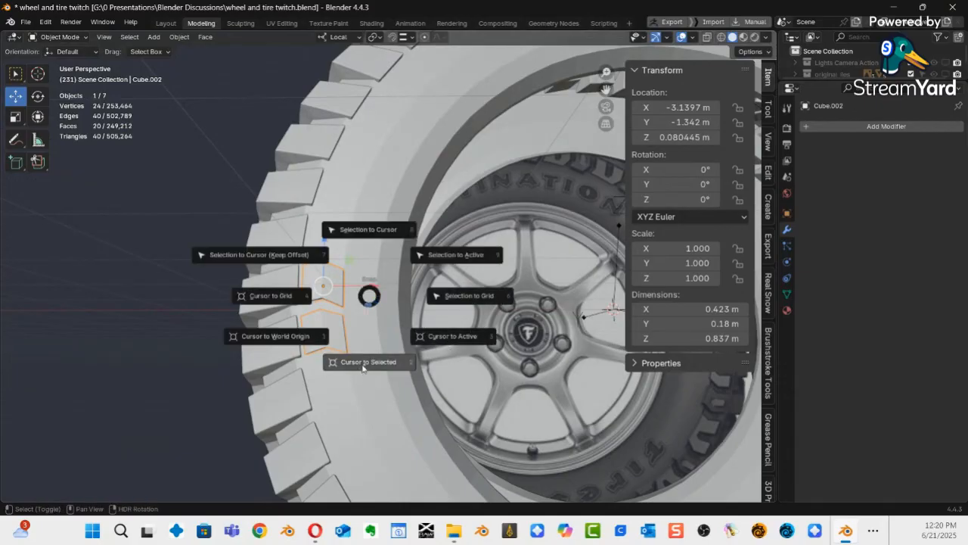
click(374, 387)
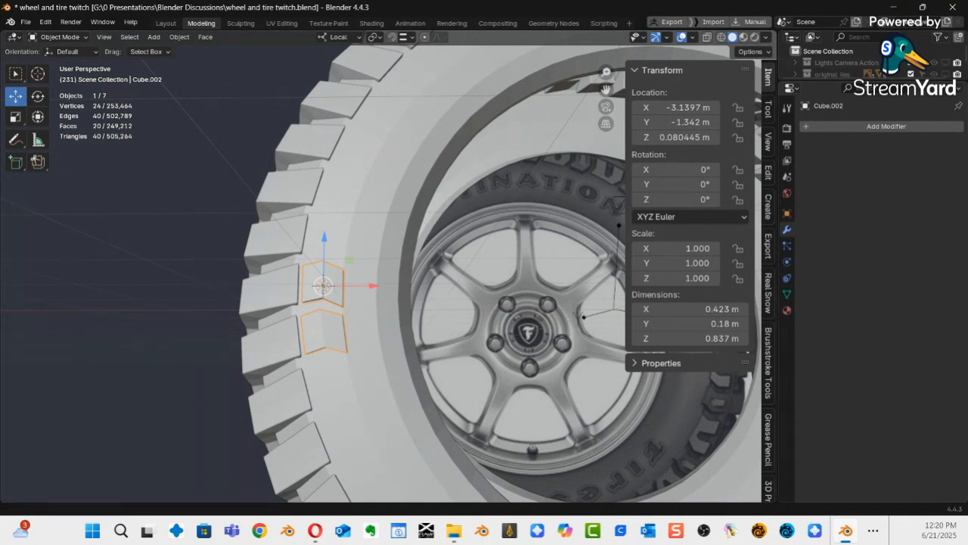
Examine the notched sidewall lugs in the Firestone tire reference photo and compare them with the two modeled blocks.
mouse_move(967, 182)
mouse_down()
mouse_move(967, 259)
mouse_move(967, 191)
mouse_up()
click(463, 187)
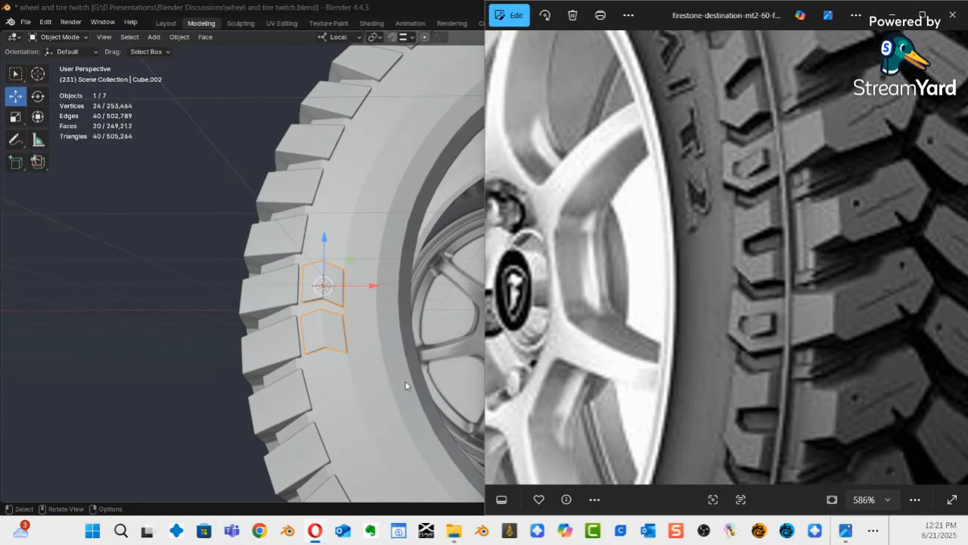
click(290, 307)
scroll(337, 231, up, 6)
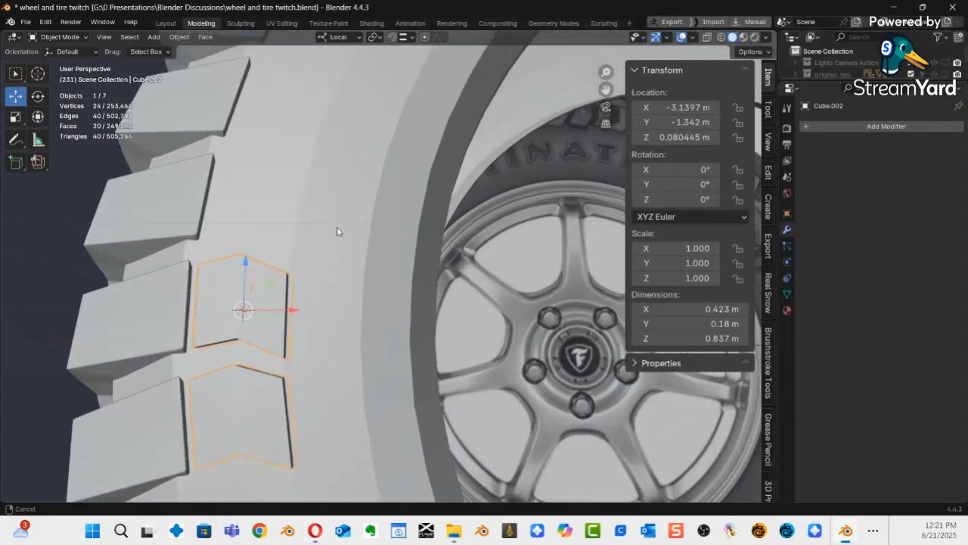
middle_drag(250, 322, 382, 298)
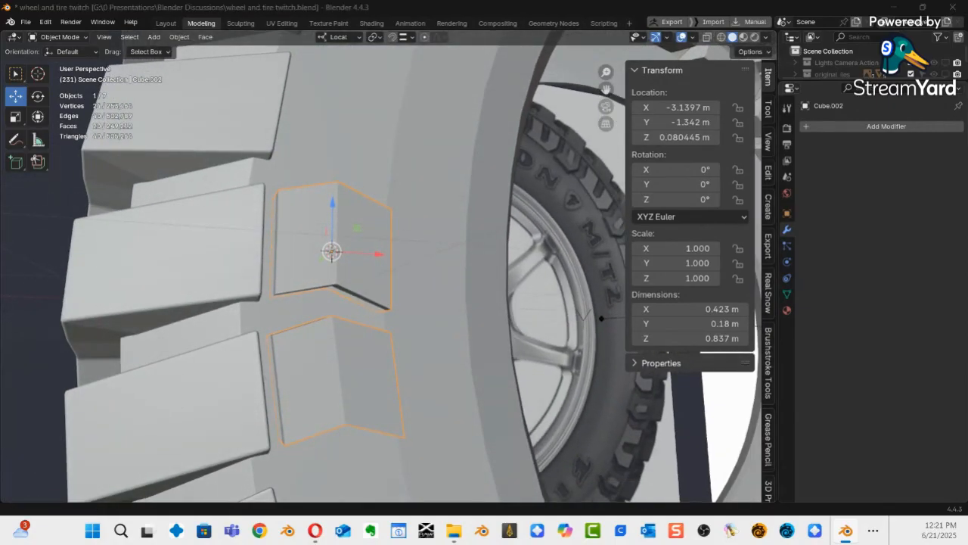
key(alt+Tab)
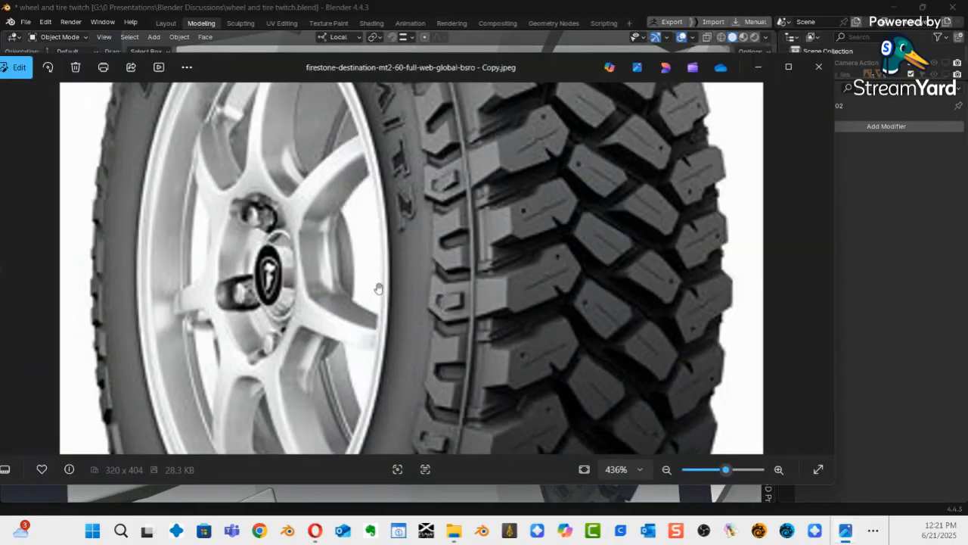
drag(545, 76, 570, 79)
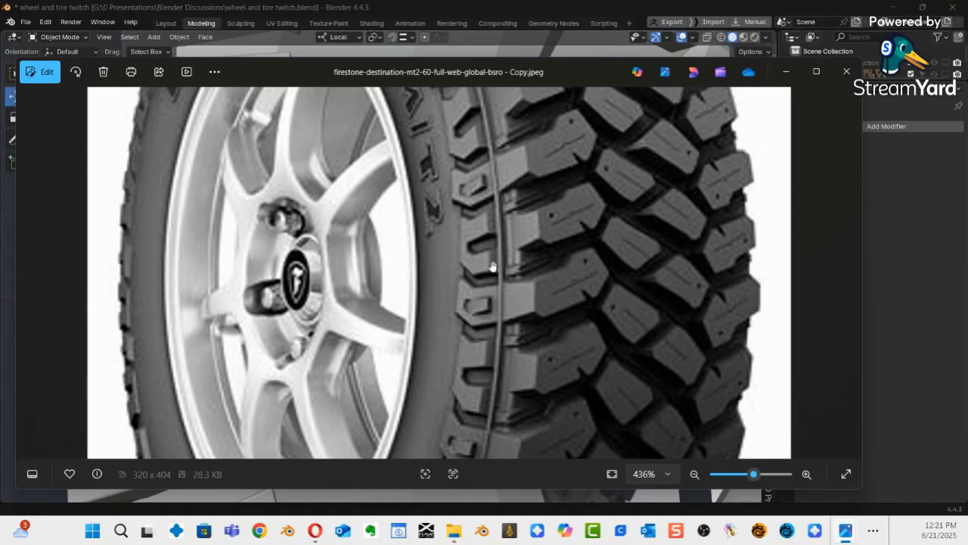
drag(452, 74, 967, 113)
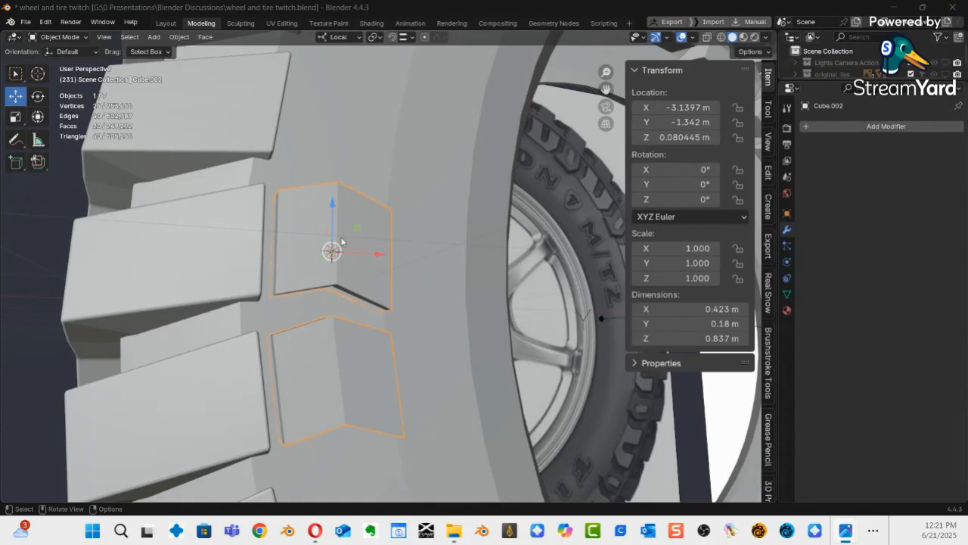
Deselect the blocks, add a cube at the 3D cursor and scale it down uniformly to about 0.16 m.
key(alt+a)
key(shift+a)
click(401, 252)
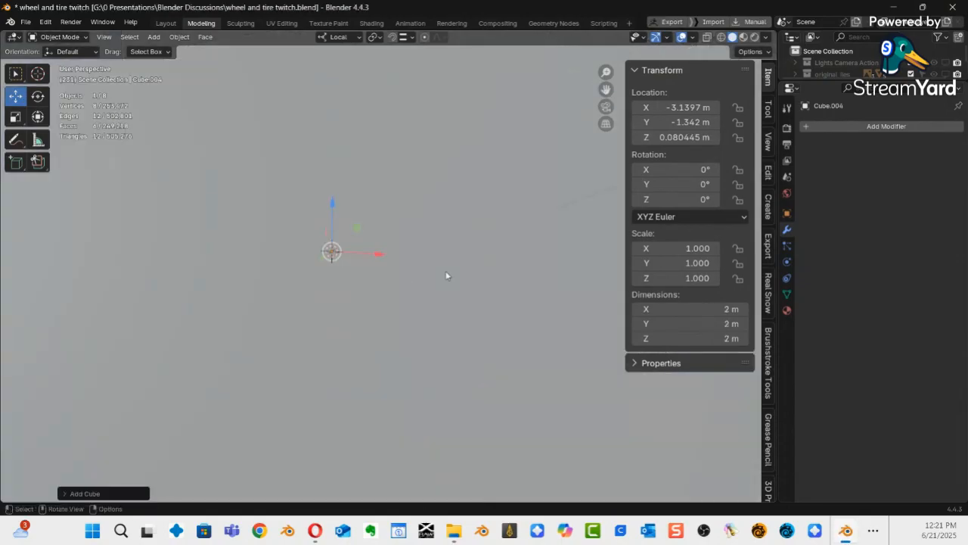
key(s)
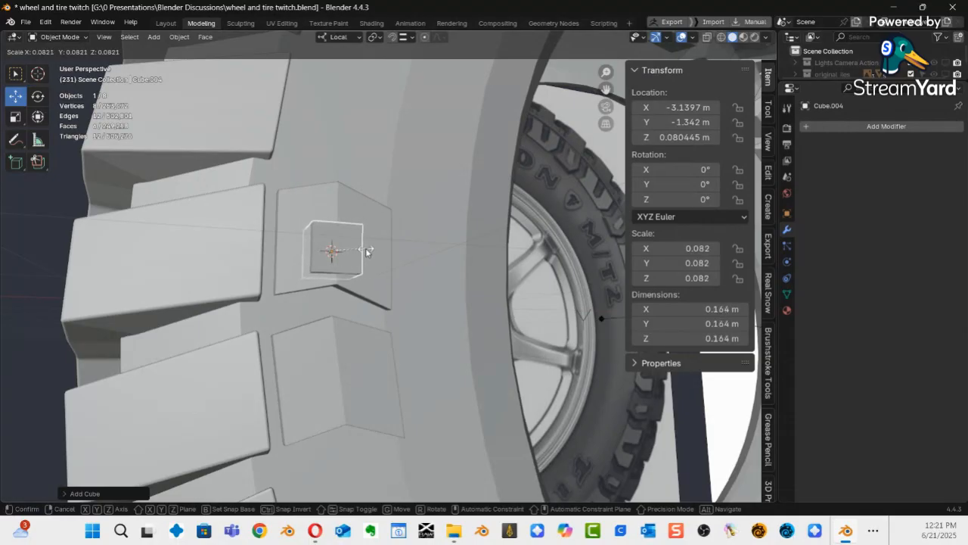
click(366, 250)
Move the small cube up and toward the tread on the upper block, to about X -3.19 m and Z 0.125 m.
middle_drag(389, 306, 364, 213)
drag(326, 160, 329, 147)
drag(379, 200, 358, 201)
shift+middle_drag(351, 199, 321, 142)
Stretch the small cube along Y to about 0.35 m with the Scale tool and apply its scale.
key(shift+space)
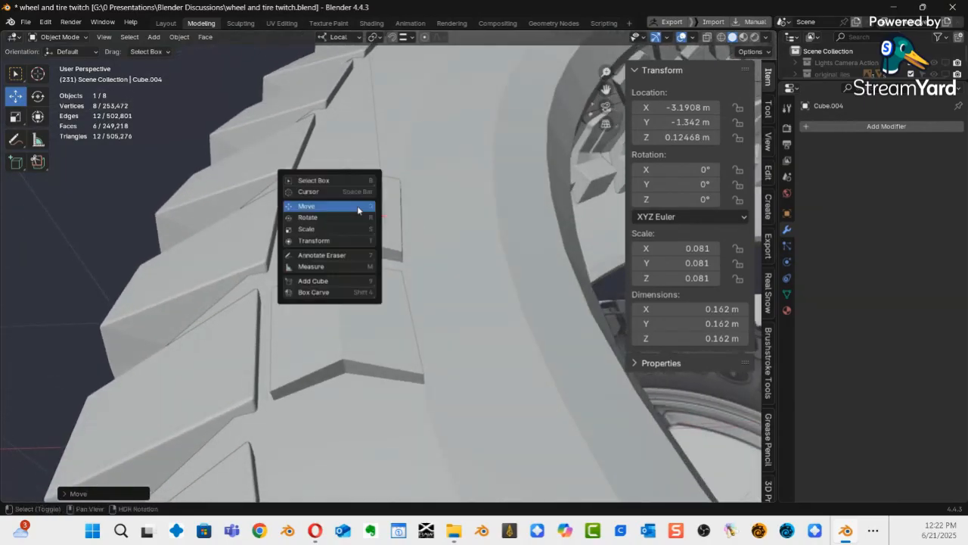
click(316, 229)
drag(338, 253, 352, 297)
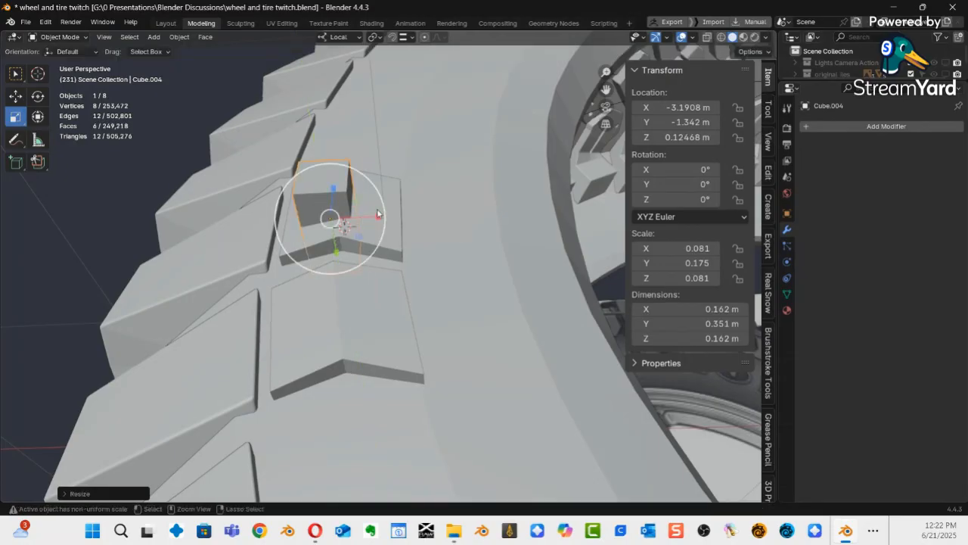
key(ctrl+a)
click(337, 208)
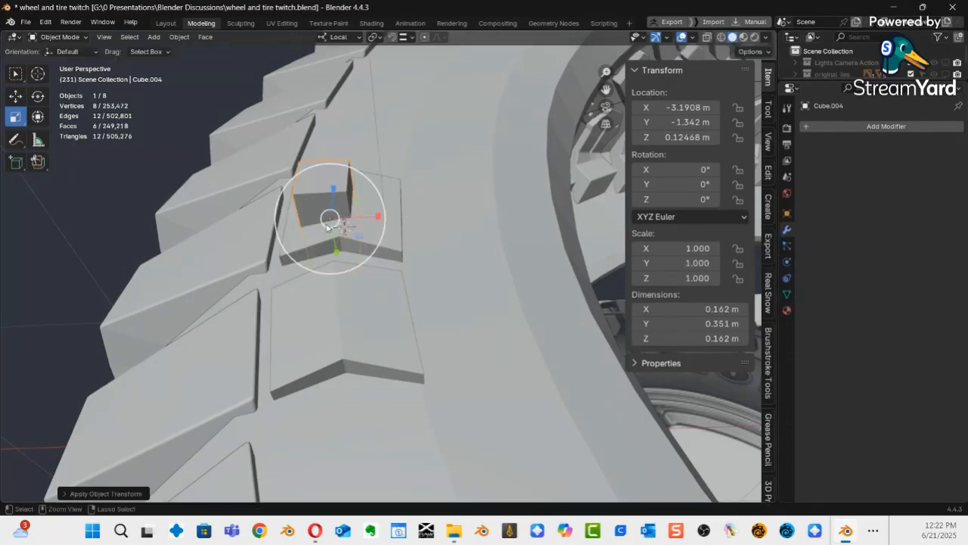
In Edit Mode, move the cube's wheel-side face along X to about 0.446 m, past the sidewall block's inner edge.
key(ctrl+Tab)
click(447, 211)
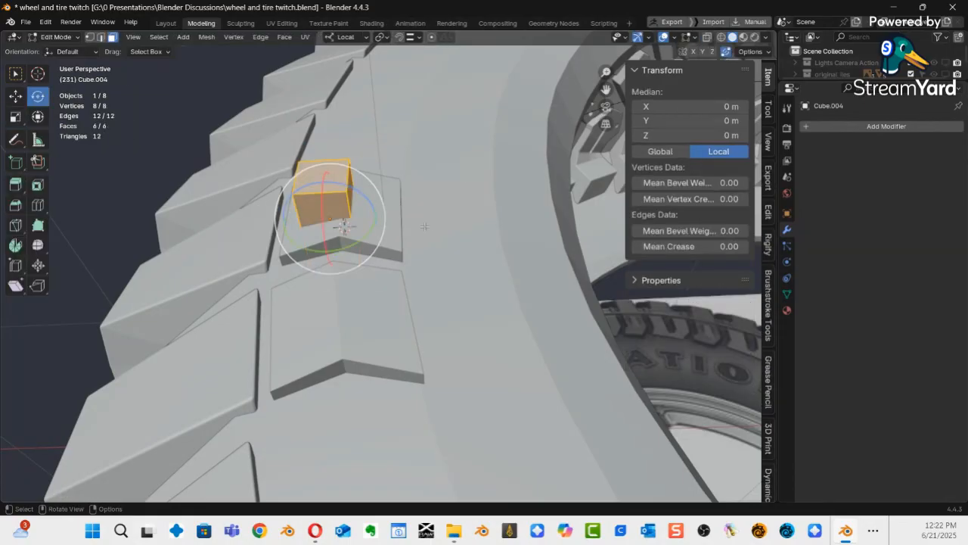
click(358, 206)
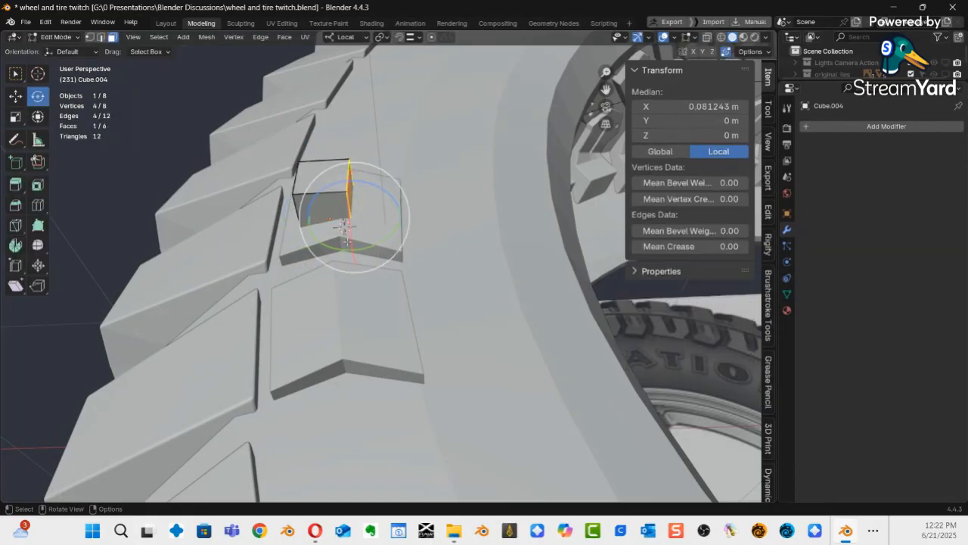
key(shift+space)
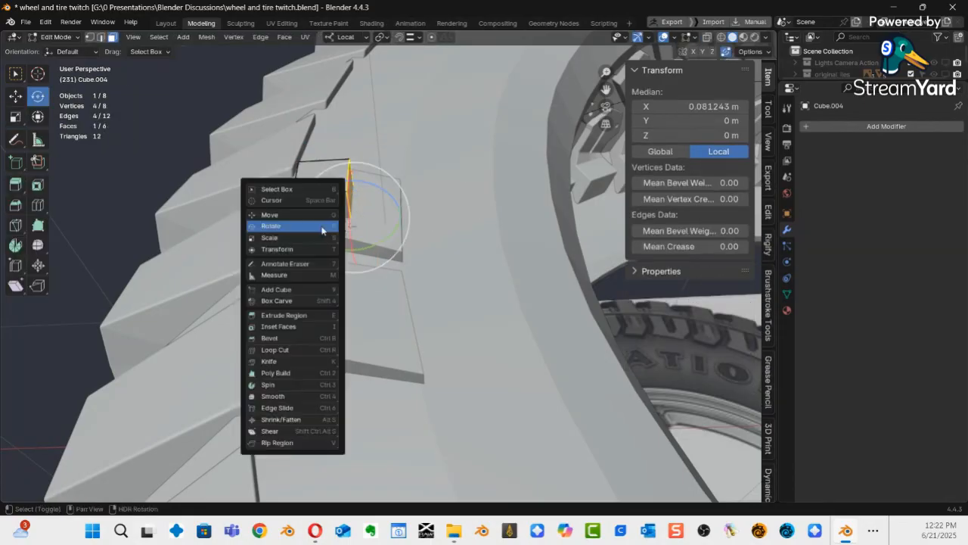
click(276, 215)
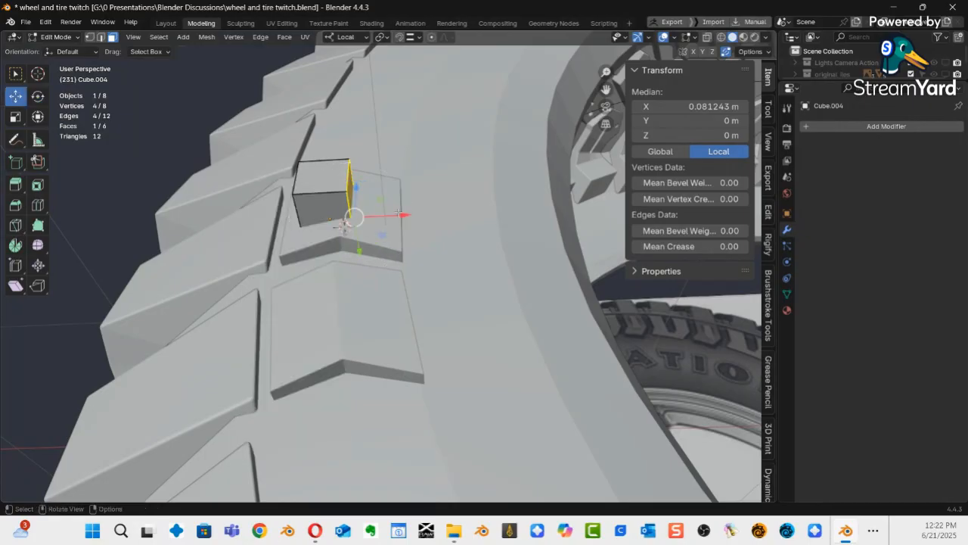
drag(410, 215, 515, 215)
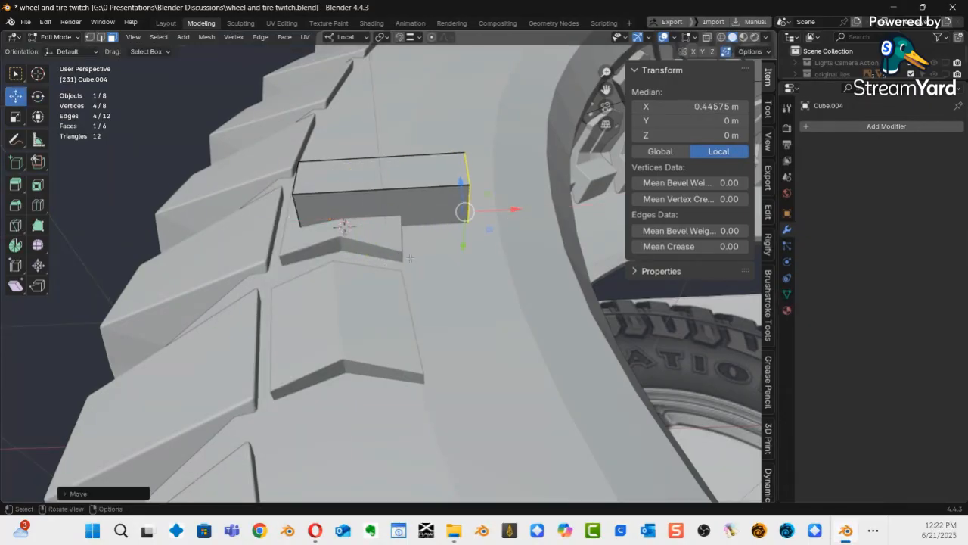
Bevel the bar's upper tread-side edge with a single segment about 0.04 m wide.
middle_drag(416, 260, 321, 235)
key(2)
click(327, 239)
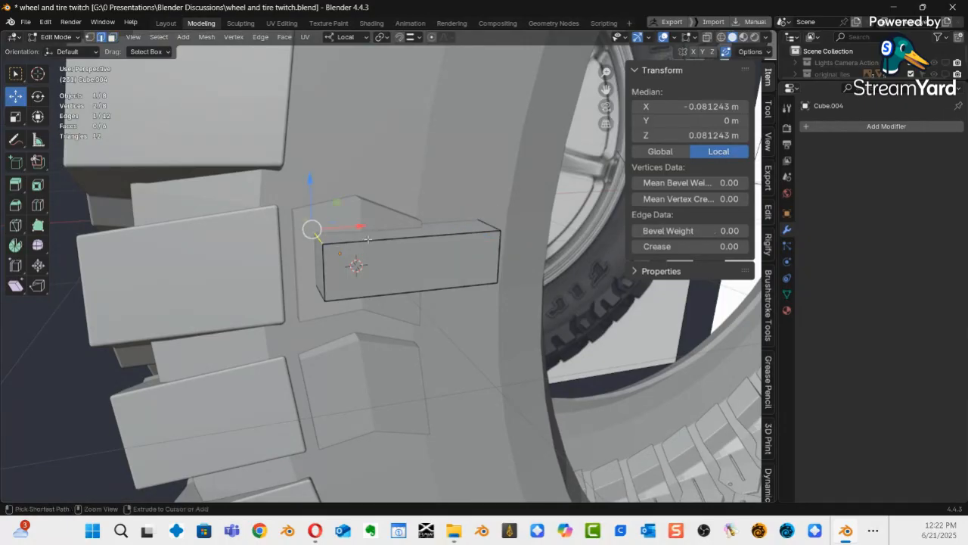
key(ctrl+b)
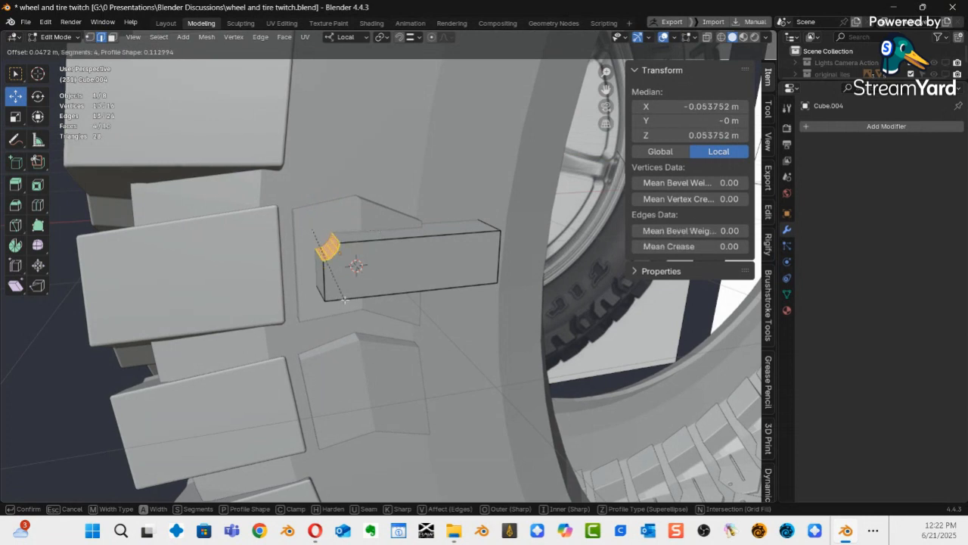
scroll(345, 299, down, 2)
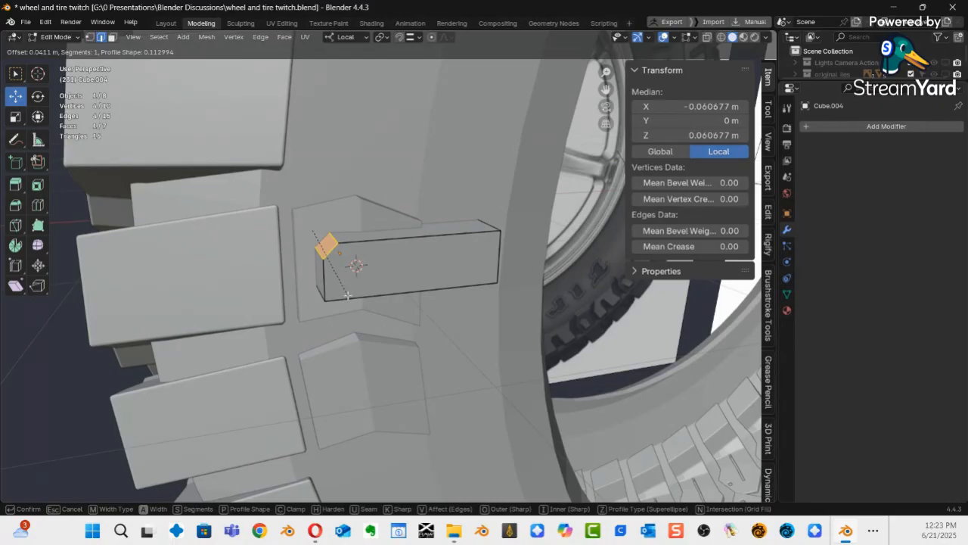
click(346, 293)
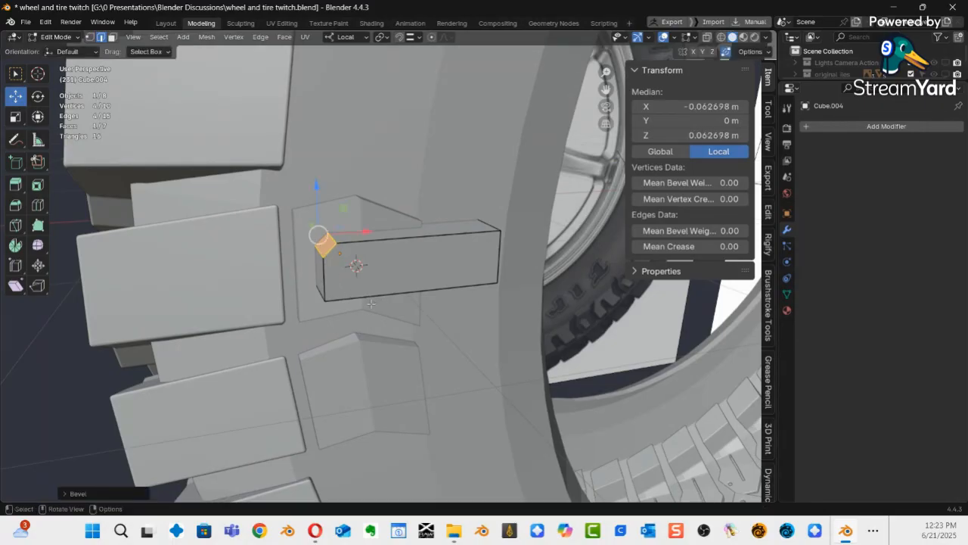
Reshape the bar's chamfer by shifting its upper edge toward the wheel along X and raising its lower edge to about Z 0.052 m.
middle_drag(354, 310, 344, 263)
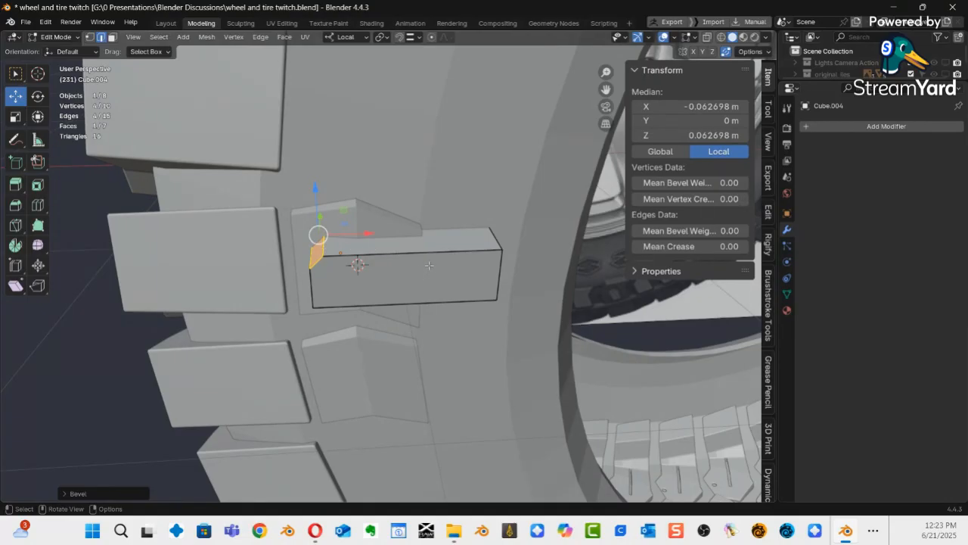
click(322, 248)
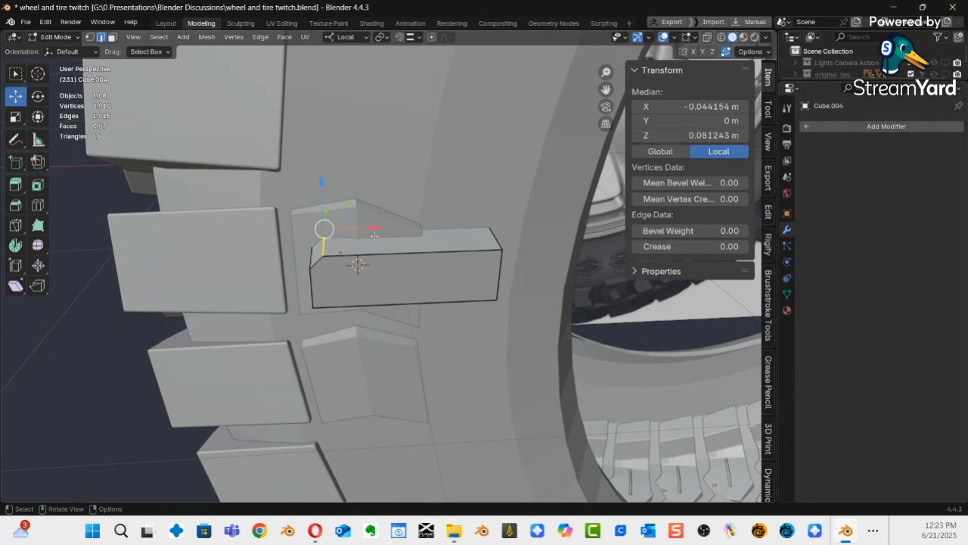
drag(378, 227, 390, 252)
middle_drag(377, 270, 342, 256)
click(313, 240)
drag(318, 185, 313, 189)
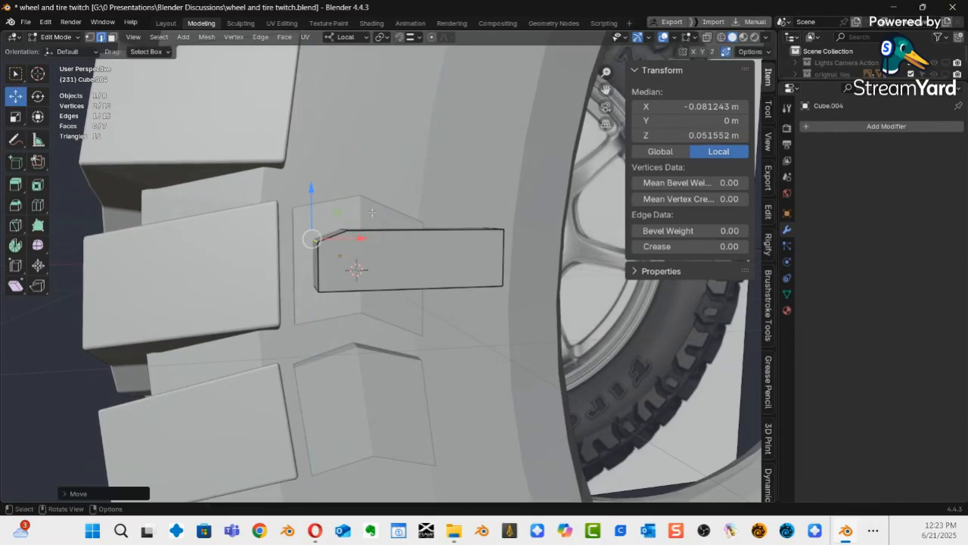
Lower the wheel-side end face of the bar along Z to about -0.096 m.
middle_drag(352, 226, 356, 271)
middle_drag(325, 276, 291, 279)
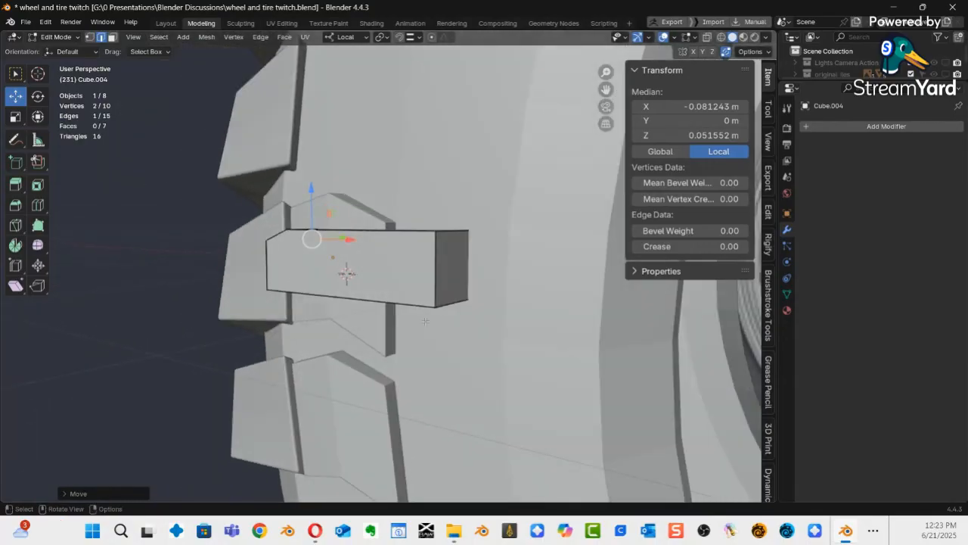
click(451, 279)
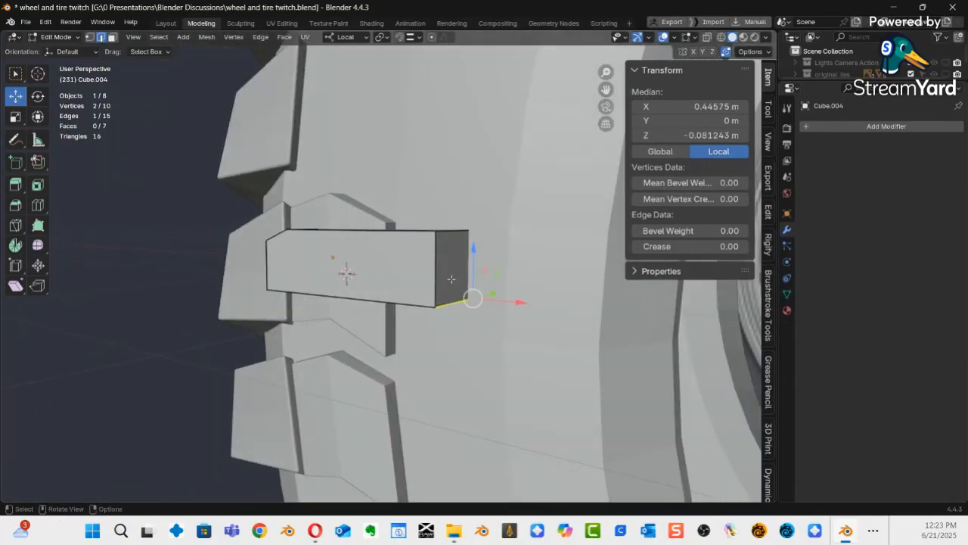
key(3)
click(451, 278)
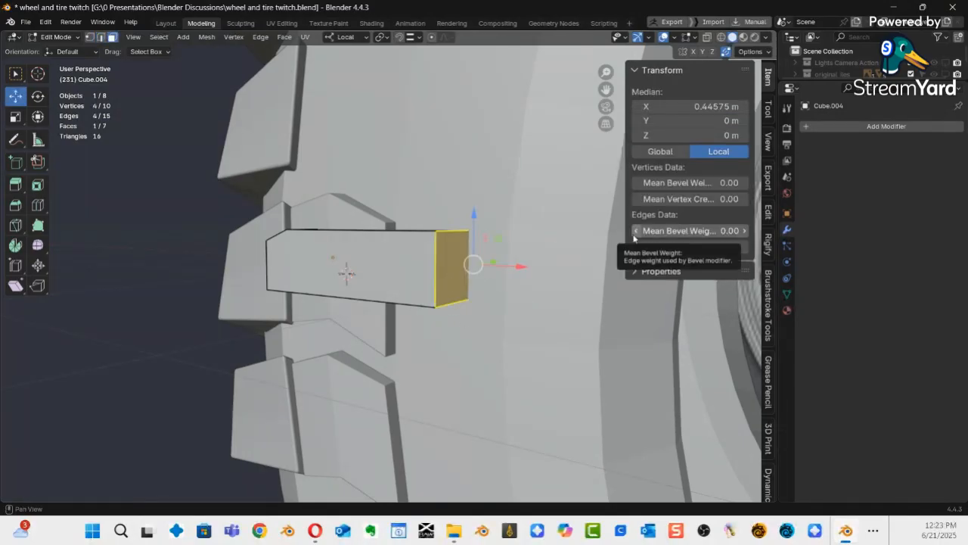
middle_drag(544, 234, 496, 232)
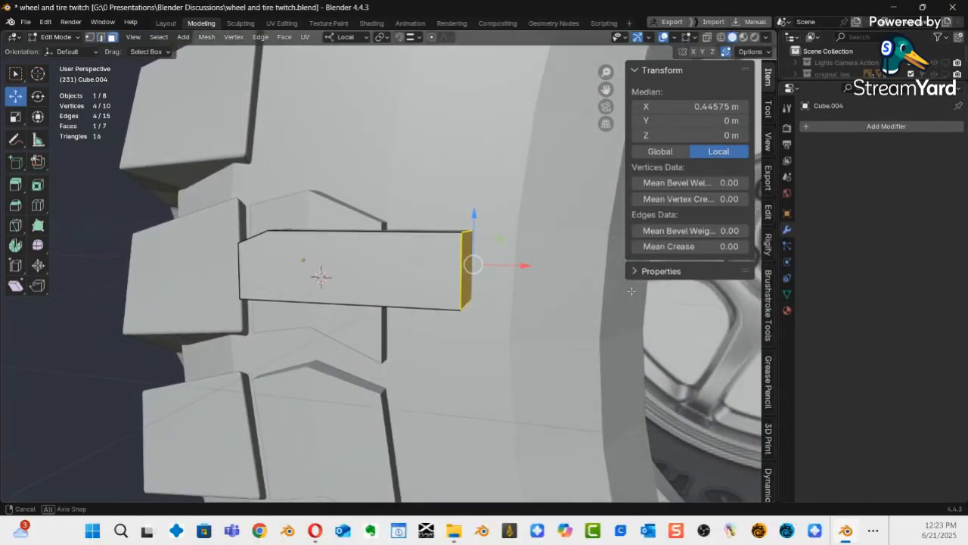
drag(464, 212, 464, 252)
middle_drag(499, 279, 359, 276)
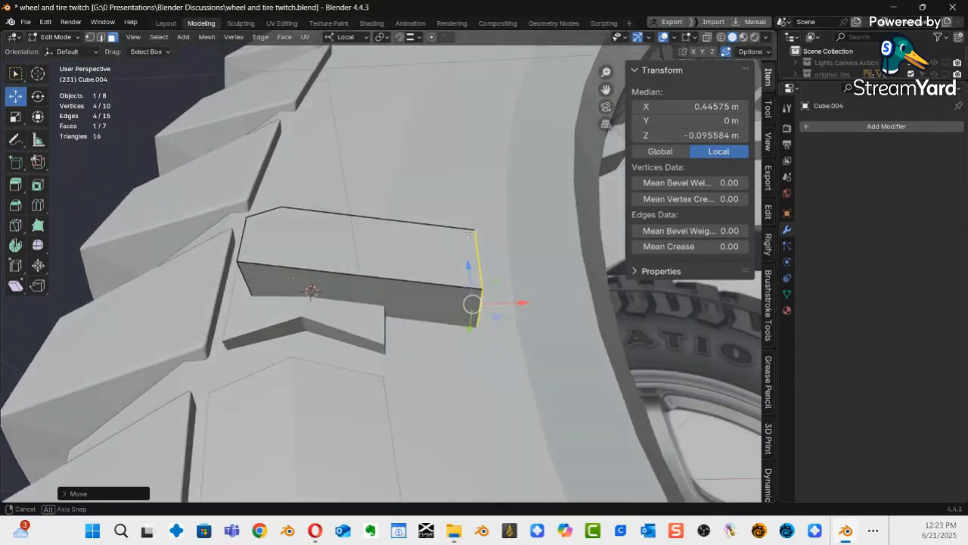
Move the bar's underside face along Z to about -0.103 m and check its shape against the tire reference photo.
click(363, 294)
drag(367, 345, 371, 342)
key(ctrl+z)
middle_drag(371, 341, 374, 275)
drag(364, 267, 366, 258)
mouse_move(366, 258)
middle_down()
mouse_move(375, 264)
mouse_move(363, 261)
middle_up()
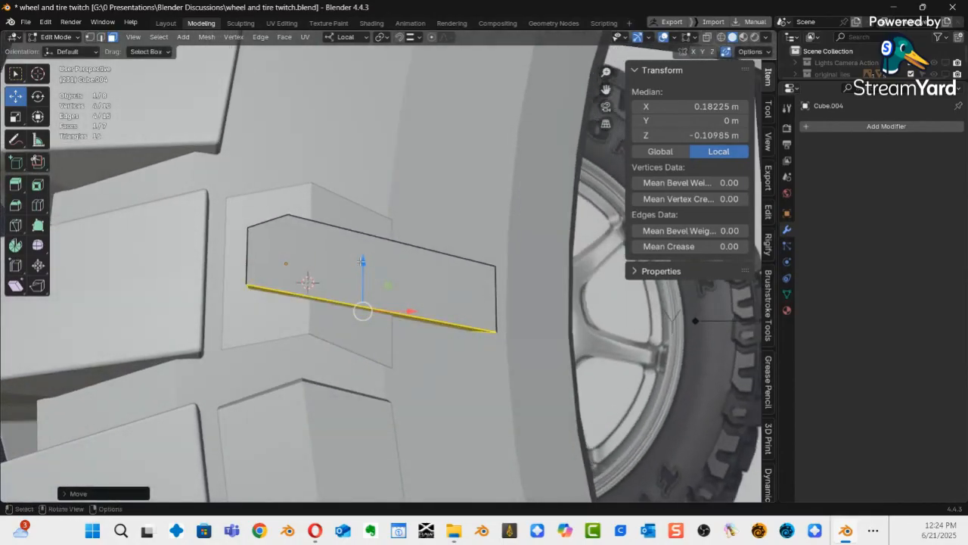
drag(362, 255, 364, 251)
mouse_move(363, 251)
middle_down()
mouse_move(376, 278)
mouse_move(363, 270)
mouse_move(372, 249)
middle_up()
key(ctrl+Tab)
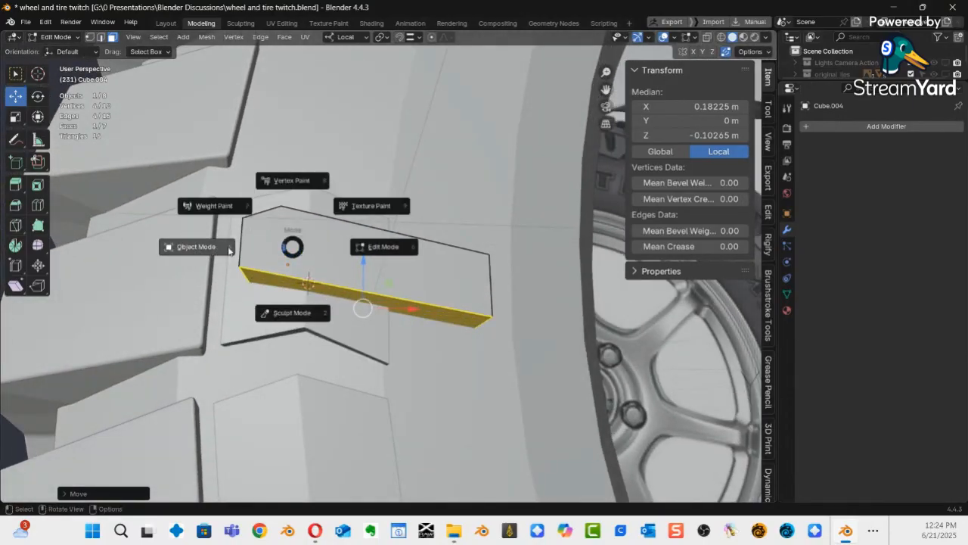
key(Escape)
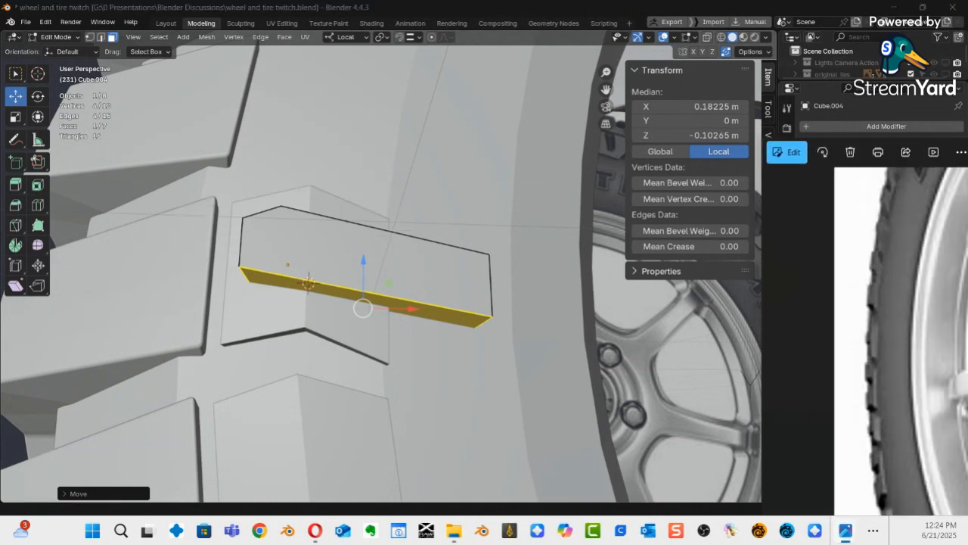
mouse_move(967, 99)
mouse_down()
mouse_move(361, 114)
mouse_move(354, 66)
mouse_move(837, 63)
mouse_move(847, 151)
mouse_move(621, 108)
mouse_move(209, 95)
mouse_move(267, 86)
mouse_move(967, 89)
mouse_up()
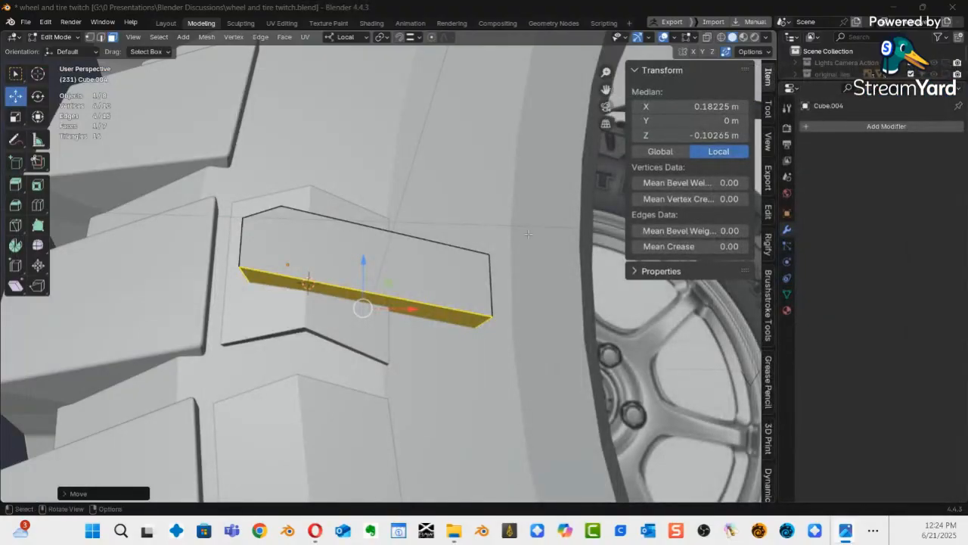
In Object Mode, subtract the bar from the sidewall blocks with a Boolean Difference to cut the upper block's notch.
middle_drag(463, 264, 341, 292)
key(ctrl+Tab)
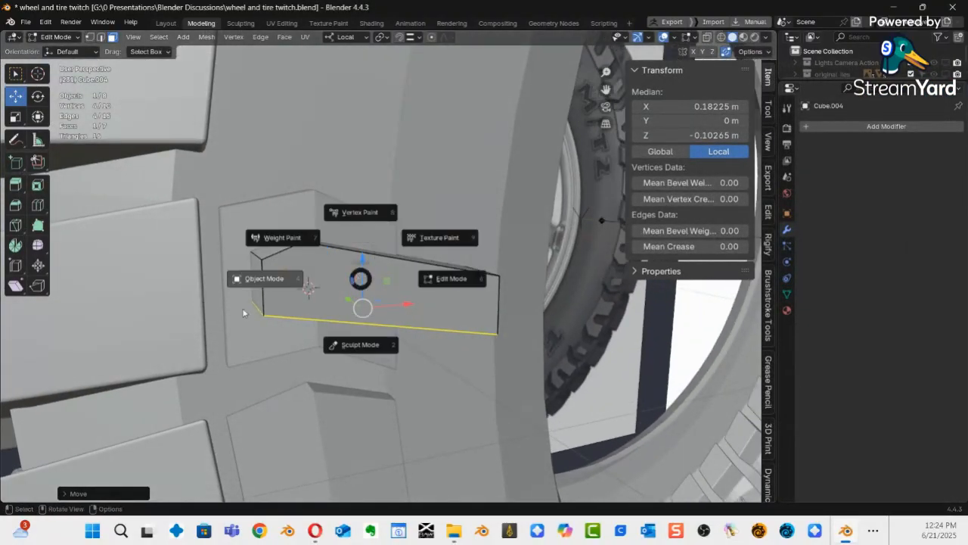
click(278, 282)
key(ctrl+Tab)
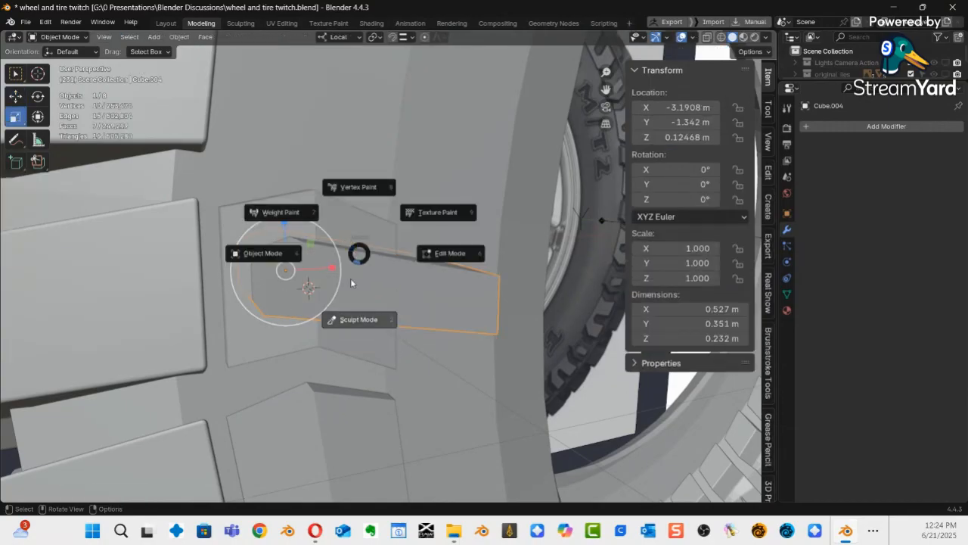
click(259, 347)
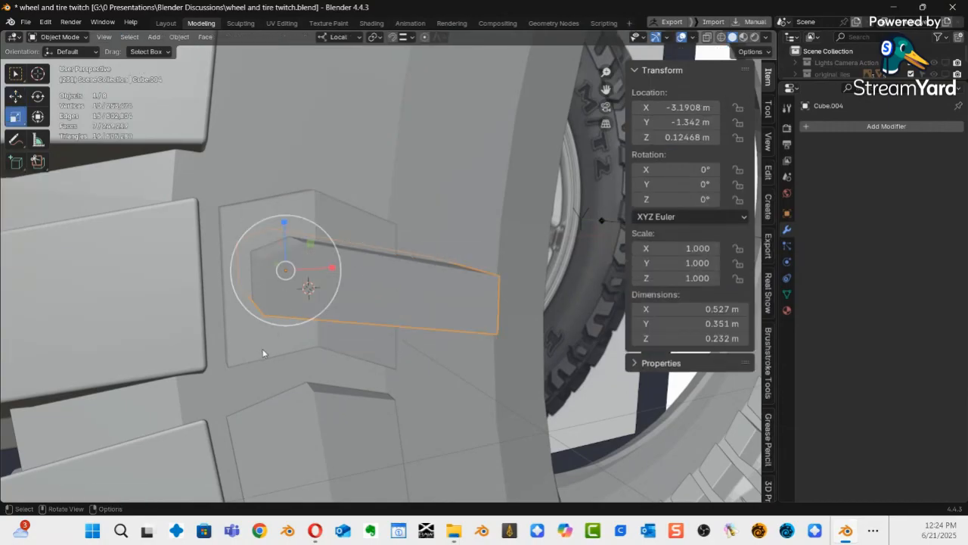
shift+click(266, 346)
middle_drag(426, 368, 223, 324)
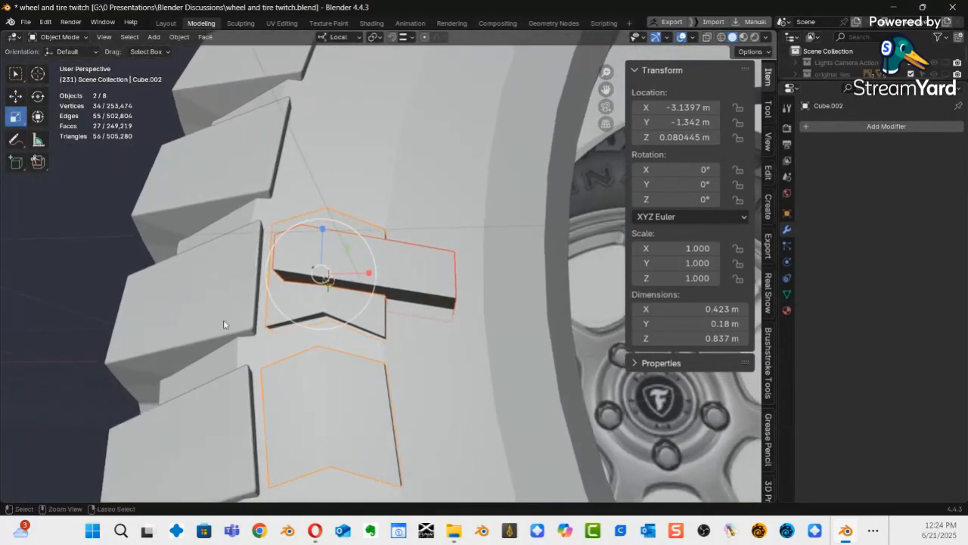
key(ctrl+KP_Subtract)
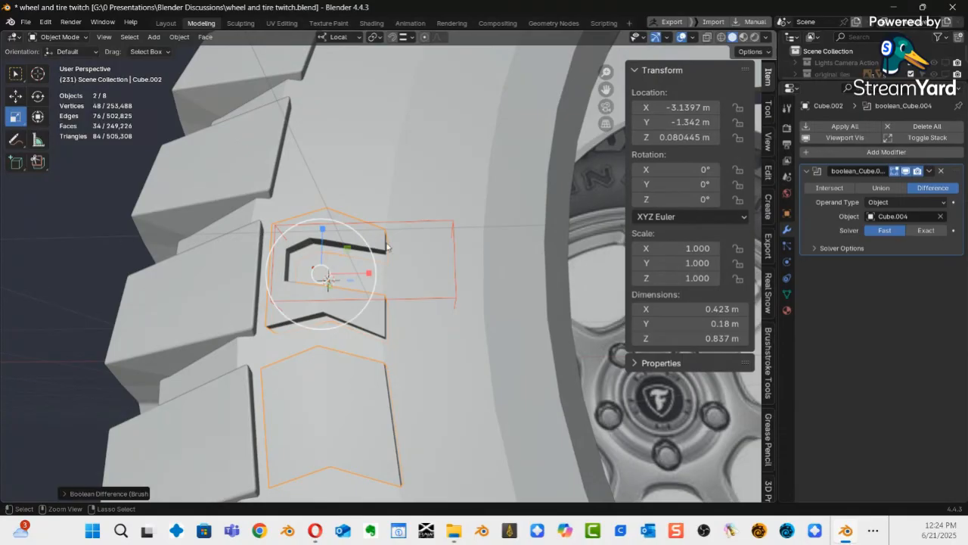
Compare the notch with the tire reference photo, apply the blocks' Boolean modifier and delete the bar cutter.
middle_drag(392, 235, 415, 198)
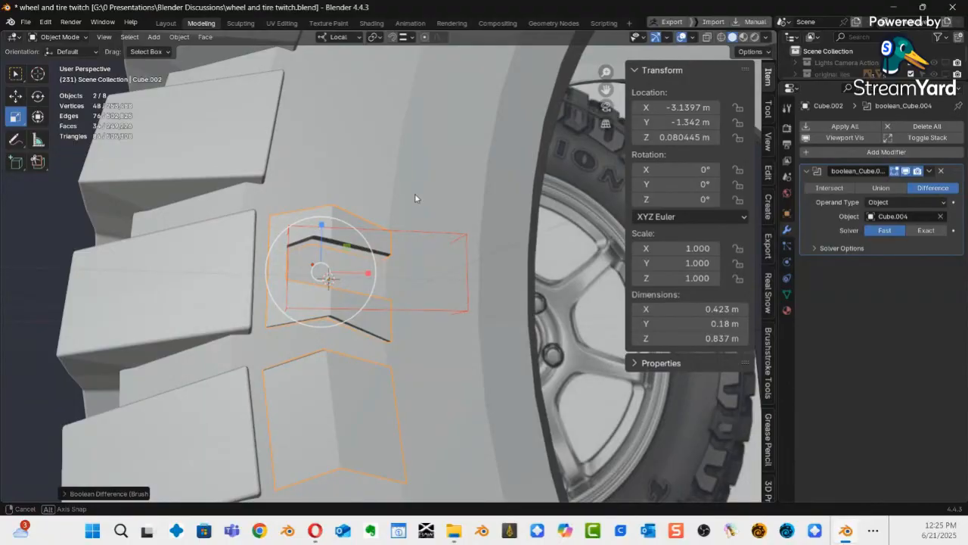
shift+middle_drag(386, 320, 382, 252)
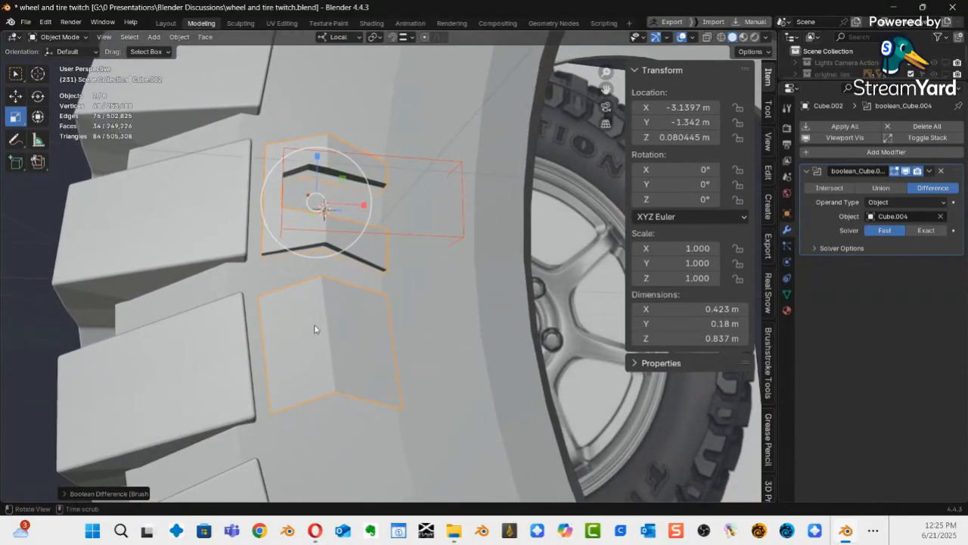
drag(967, 155, 248, 92)
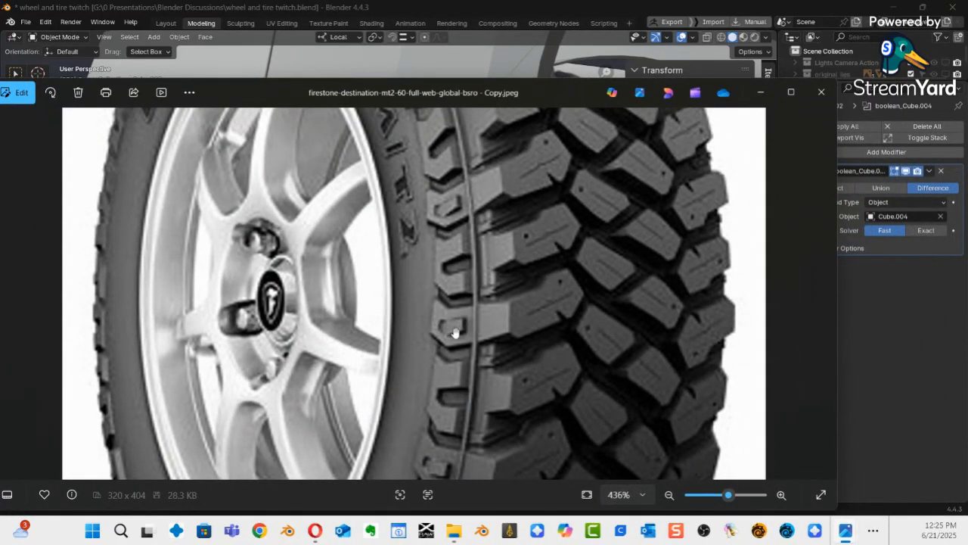
drag(433, 93, 967, 148)
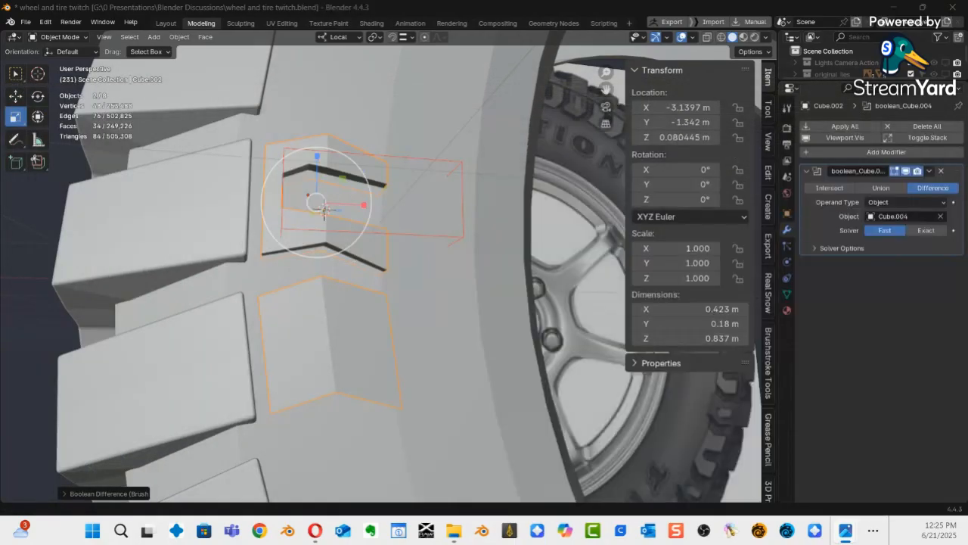
middle_drag(471, 352, 446, 321)
click(327, 330)
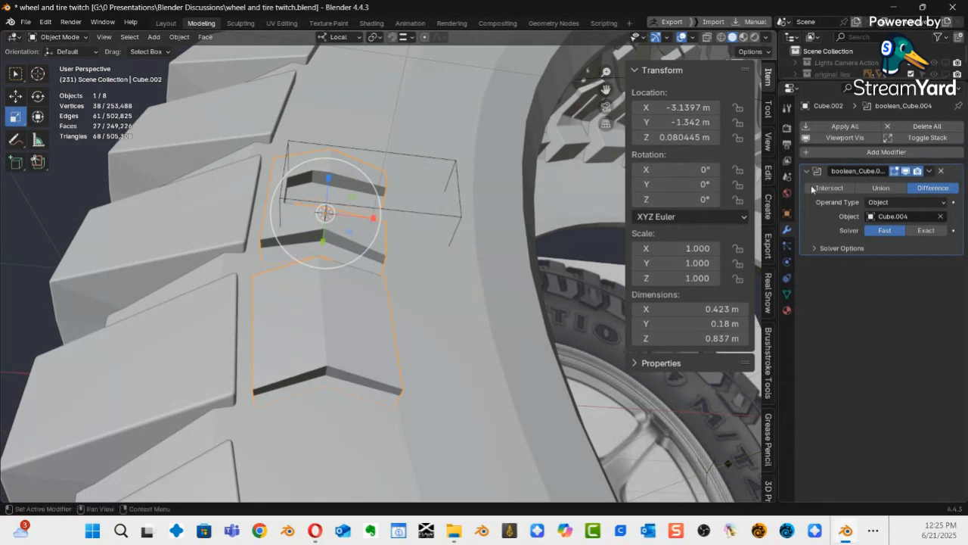
click(840, 126)
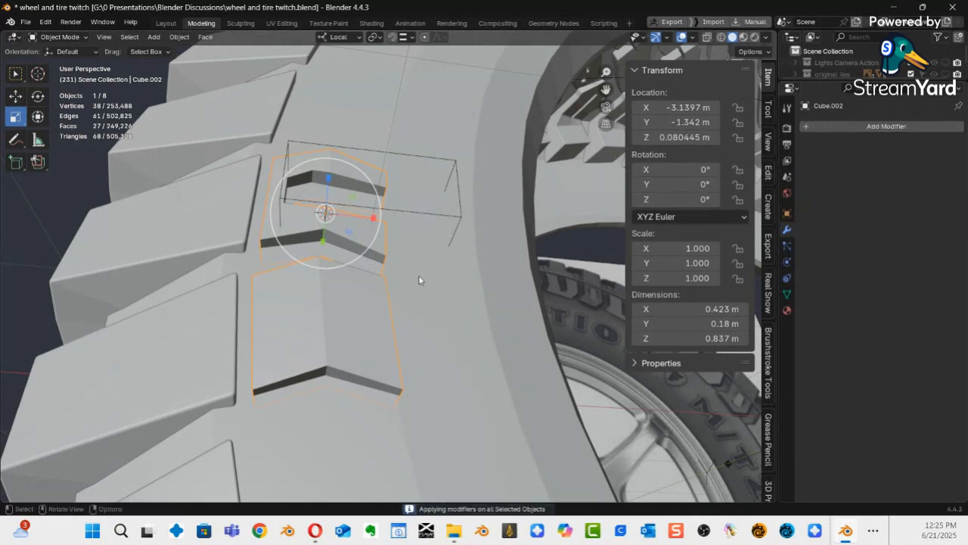
click(437, 218)
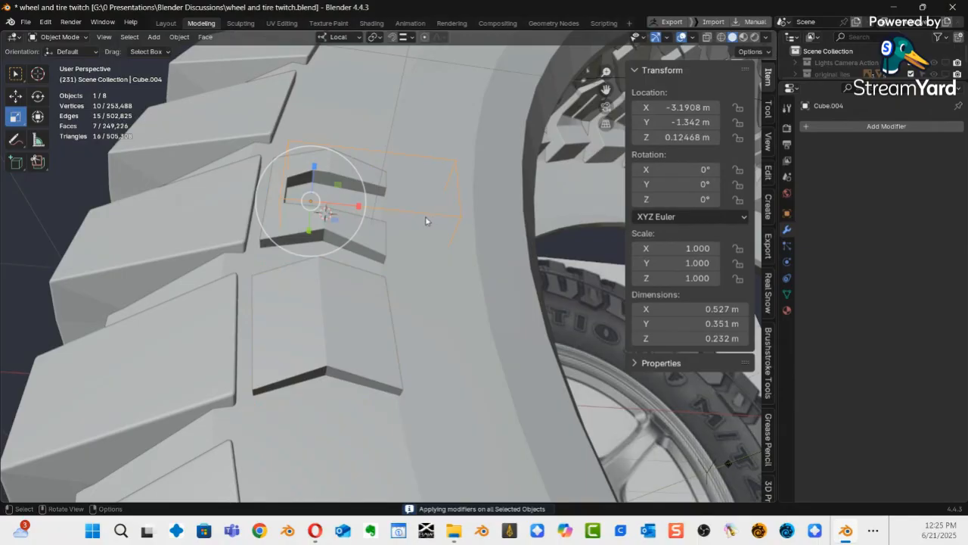
key(Delete)
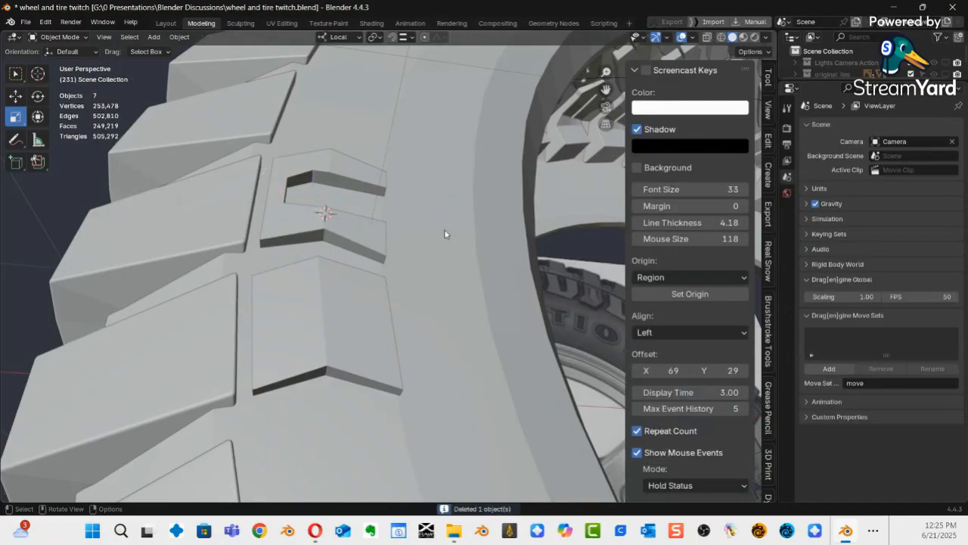
In the sidewall blocks' Edit Mode, select only the notched upper block's linked geometry and return to Object Mode.
alt+drag(339, 277, 378, 294)
key(ctrl+Tab)
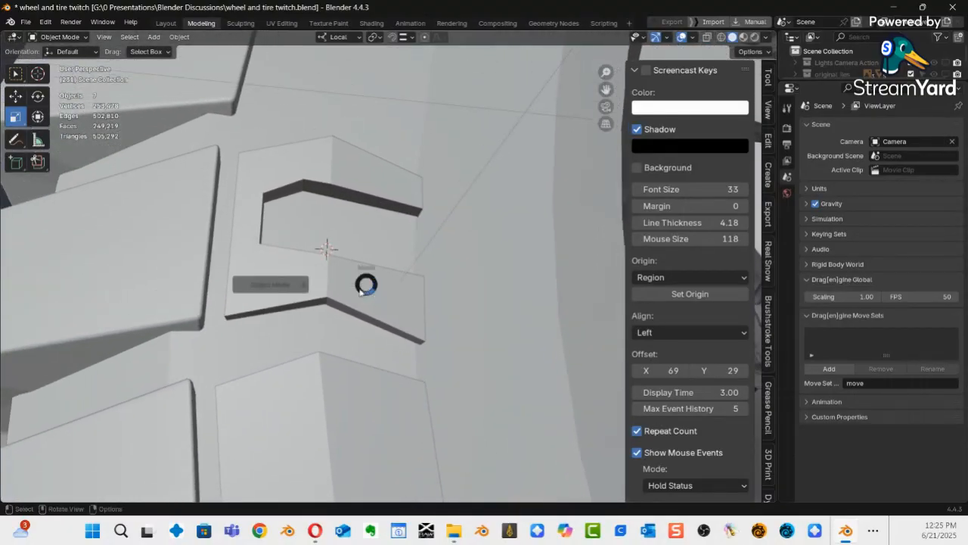
click(358, 269)
click(381, 286)
key(ctrl+Tab)
click(423, 288)
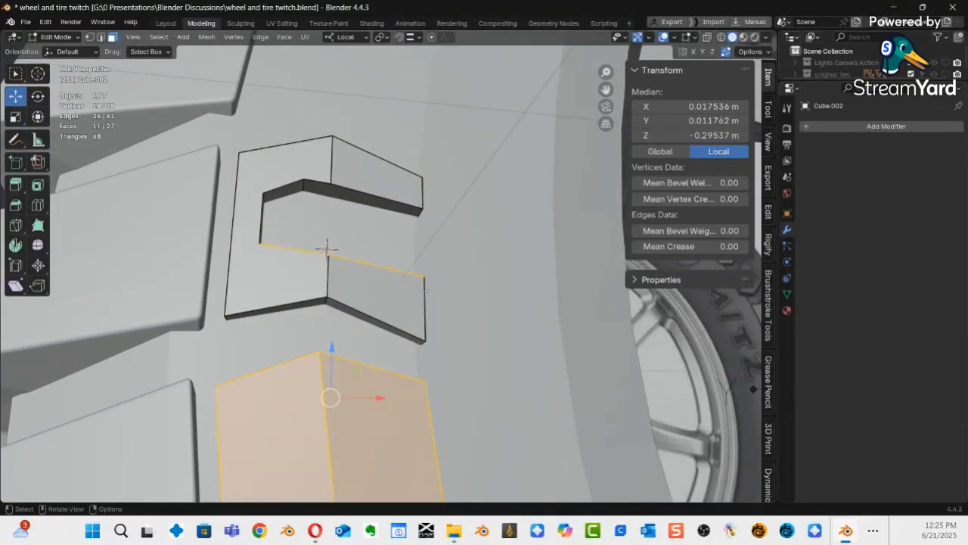
key(alt+a)
key(l)
alt+drag(282, 292, 349, 238)
key(ctrl+Tab)
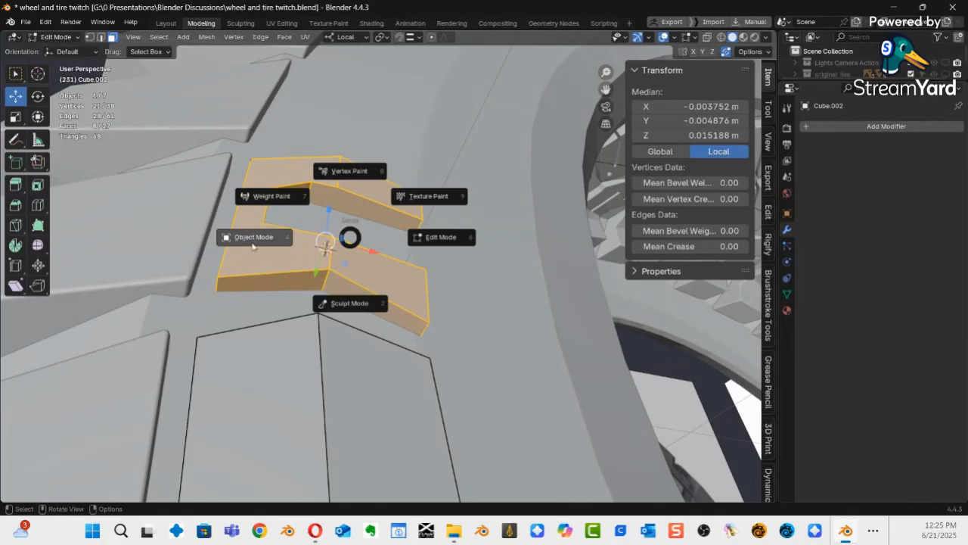
click(254, 242)
Add a cube at the 3D cursor and scale it down to about 0.155 m per side.
alt+drag(444, 253, 363, 285)
key(shift+a)
mouse_move(389, 272)
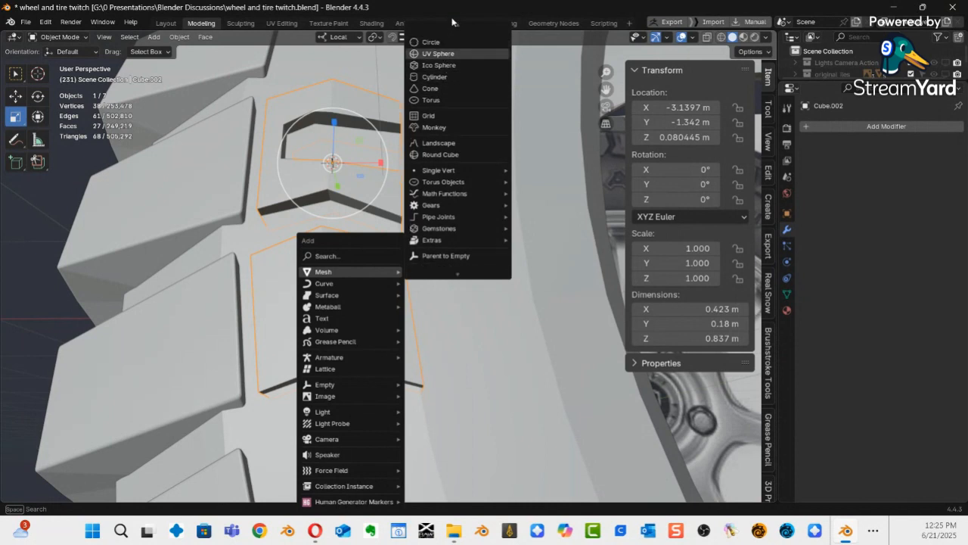
click(443, 42)
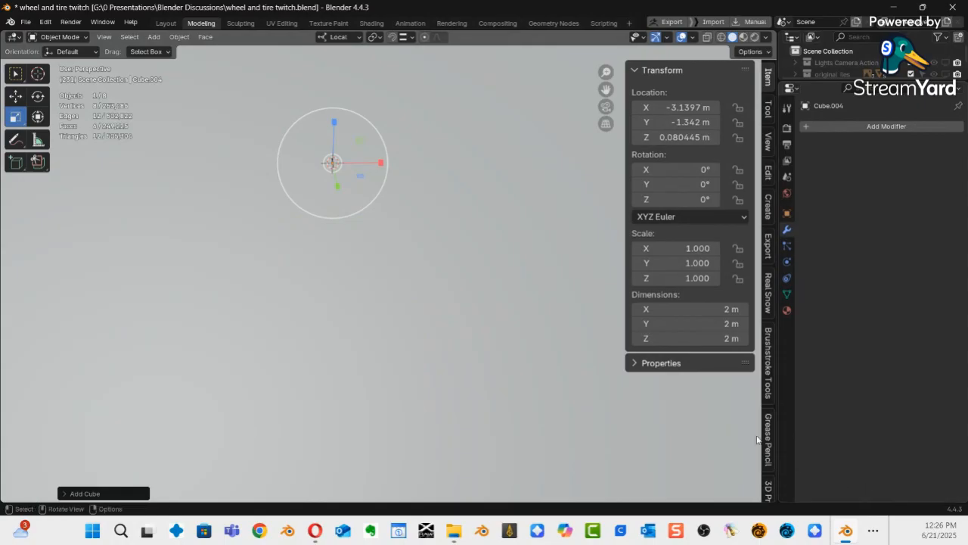
key(s)
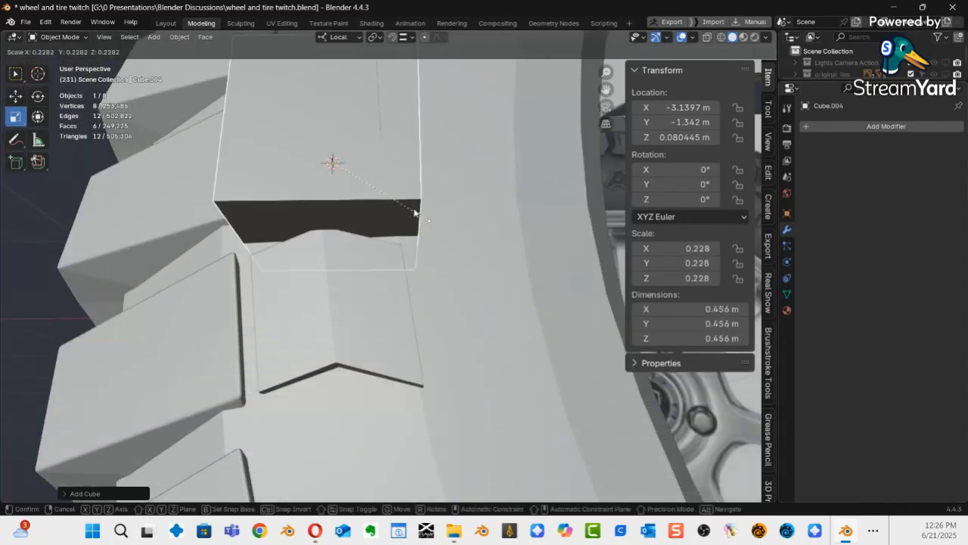
click(368, 173)
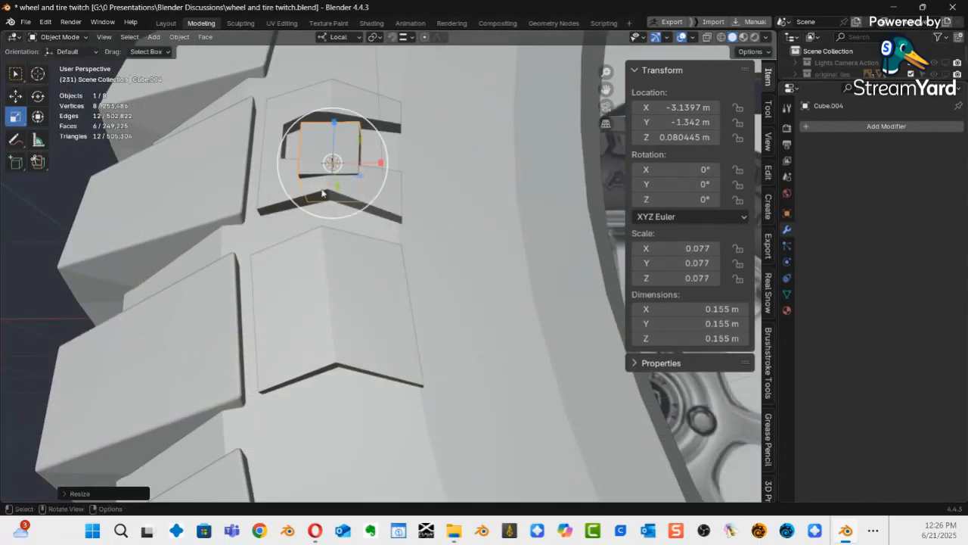
Move the small cube onto the lower sidewall block, to about Z -0.323 m and Y -1.386 m.
key(shift+space)
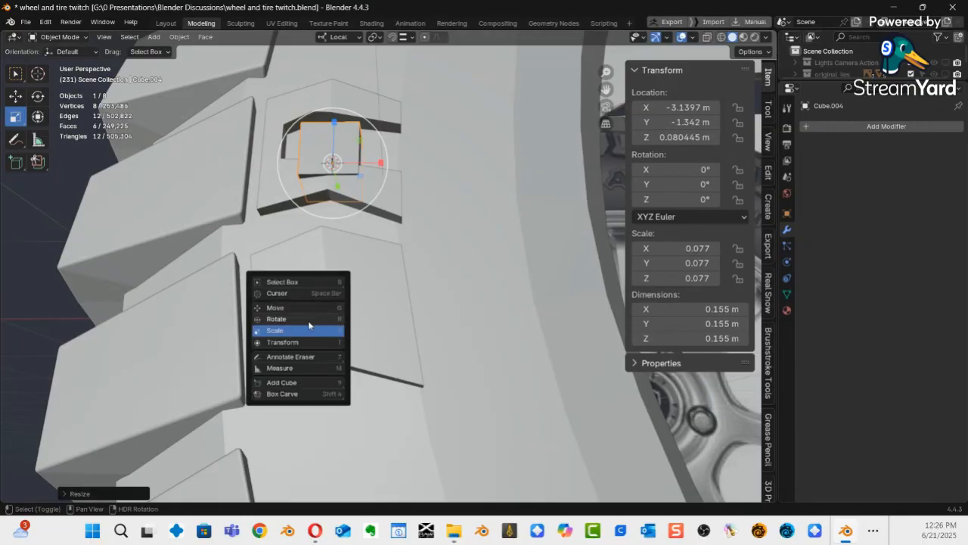
key(g)
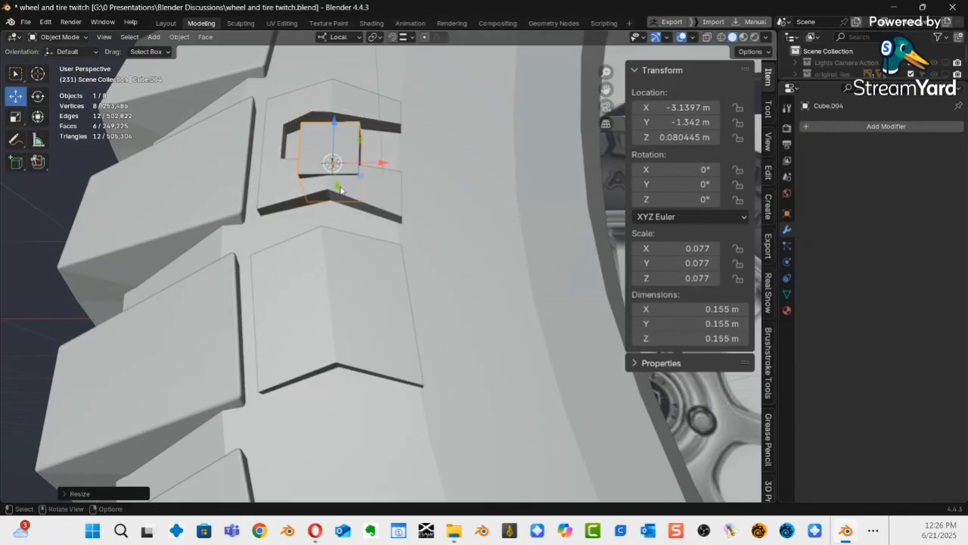
middle_drag(345, 151, 333, 140)
drag(333, 119, 401, 258)
middle_drag(385, 330, 345, 258)
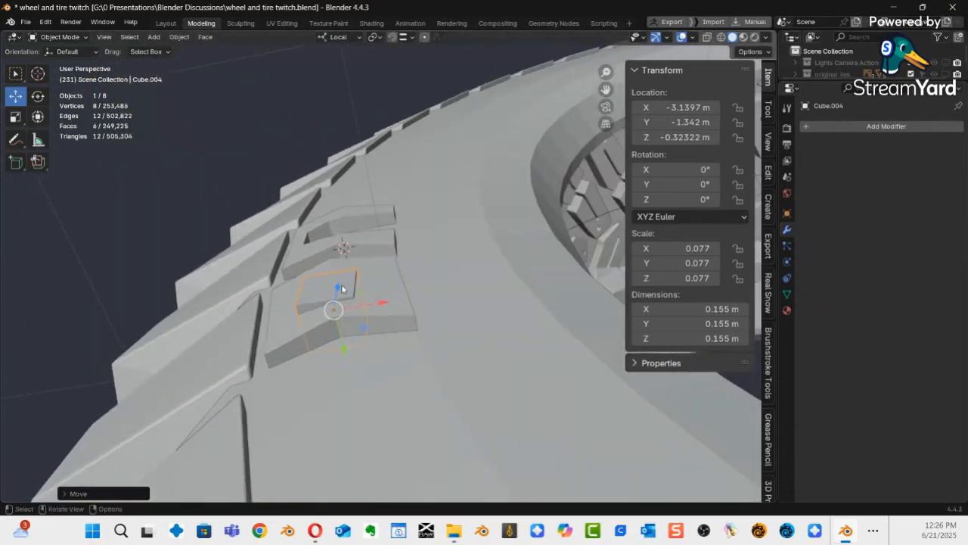
drag(347, 348, 347, 330)
middle_drag(347, 330, 371, 380)
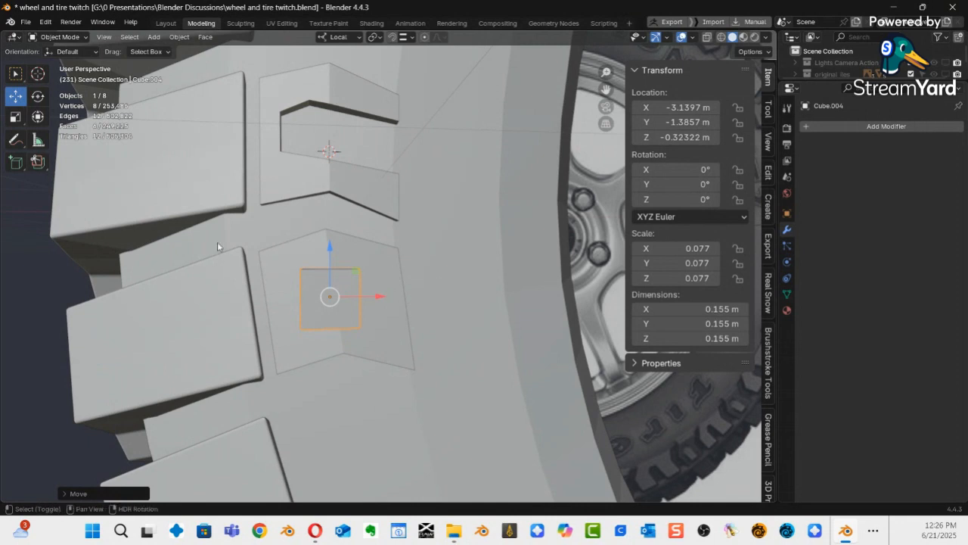
Rotate the small cube about -6° around Y to match the lower block's tilt and apply its rotation and scale.
key(shift+space)
click(168, 253)
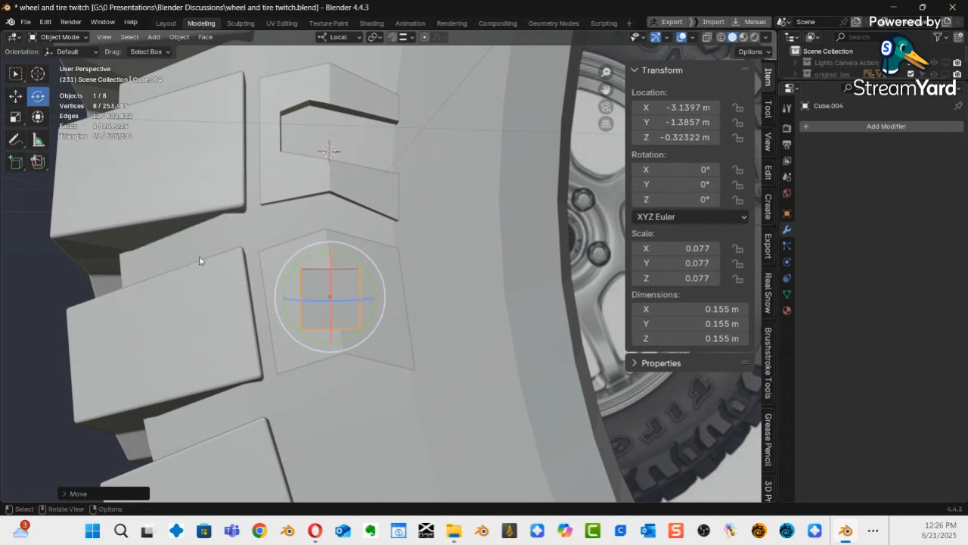
drag(373, 284, 369, 278)
middle_drag(395, 361, 378, 298)
key(ctrl+a)
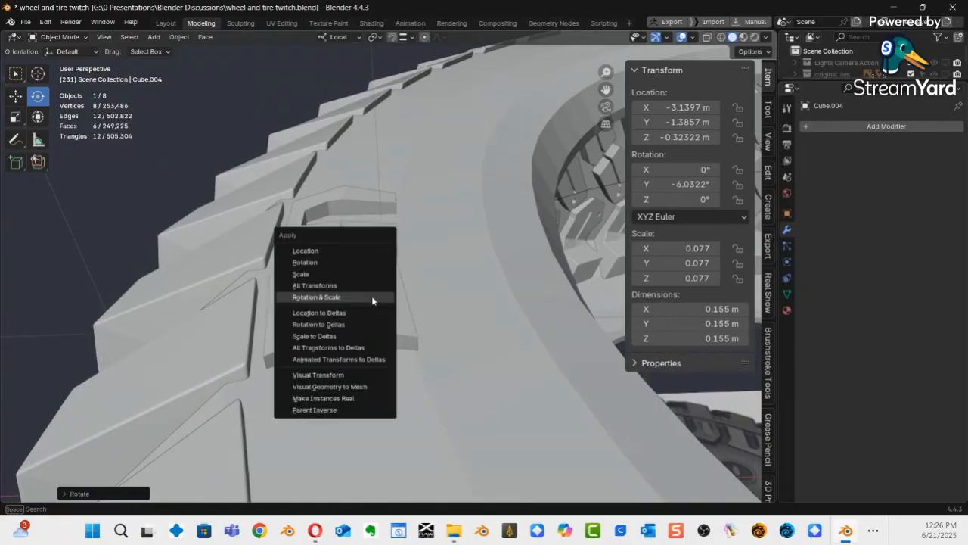
click(330, 301)
In Edit Mode, extend the small cube along X by moving its wheel-side face toward the wheel.
key(ctrl+Tab)
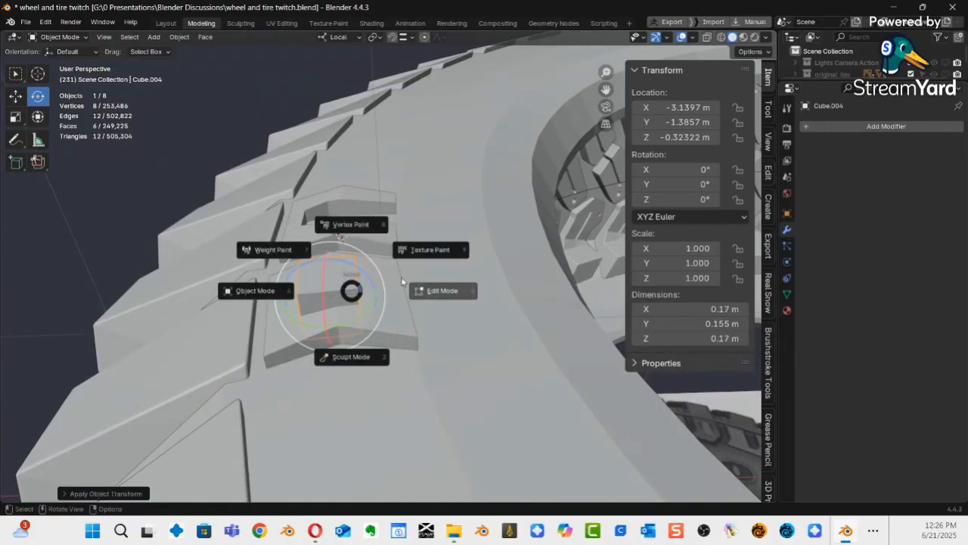
click(446, 292)
middle_drag(375, 298, 364, 292)
click(365, 292)
drag(399, 270, 427, 274)
middle_drag(427, 274, 319, 289)
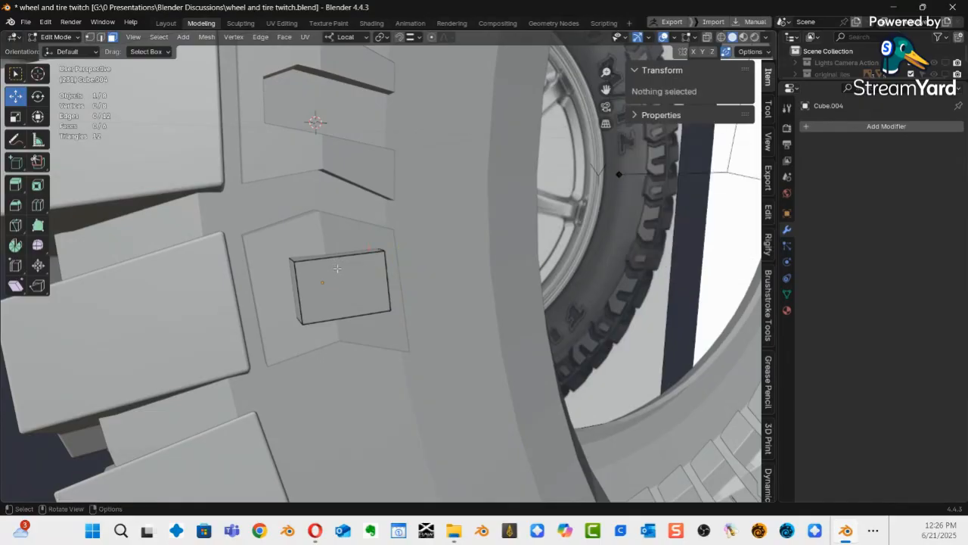
Select the small cube's whole mesh and scale it down along Z to make it a flatter bar.
click(336, 267)
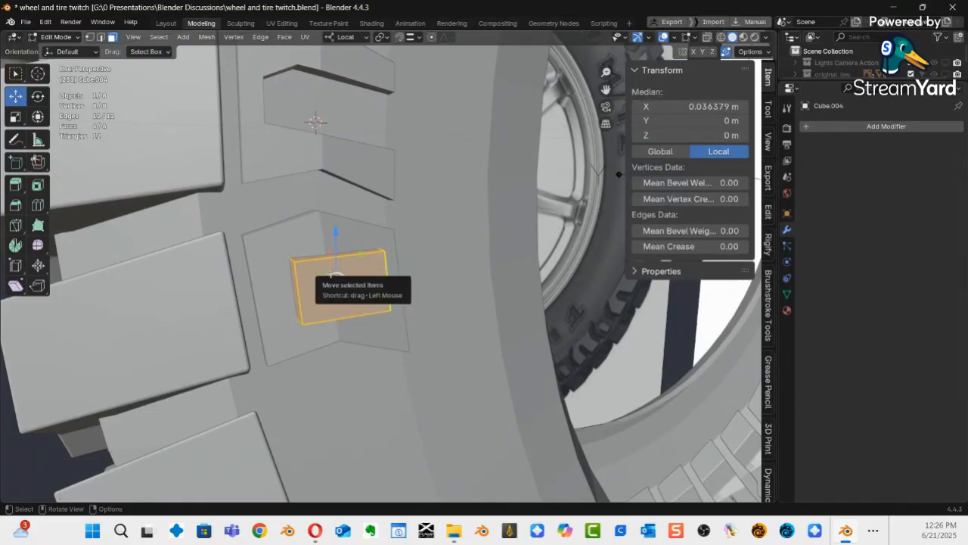
key(shift+space)
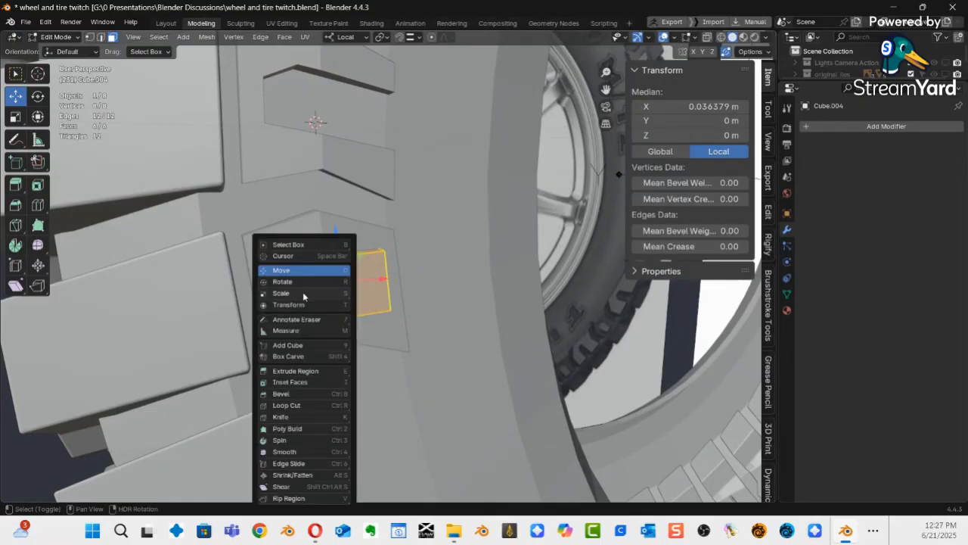
click(304, 292)
drag(335, 235, 342, 257)
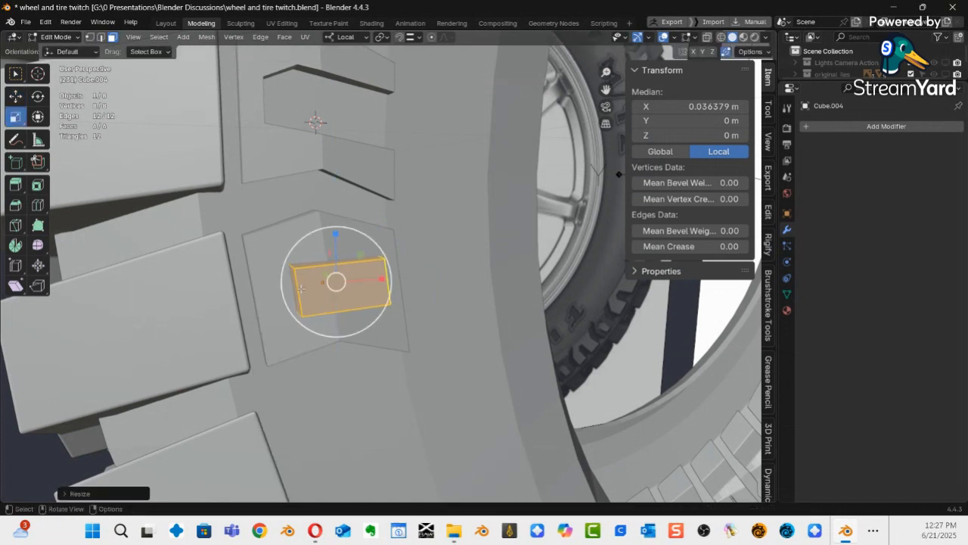
Scale the end face of the small block nearest the outer treads down along its local Z axis.
click(296, 291)
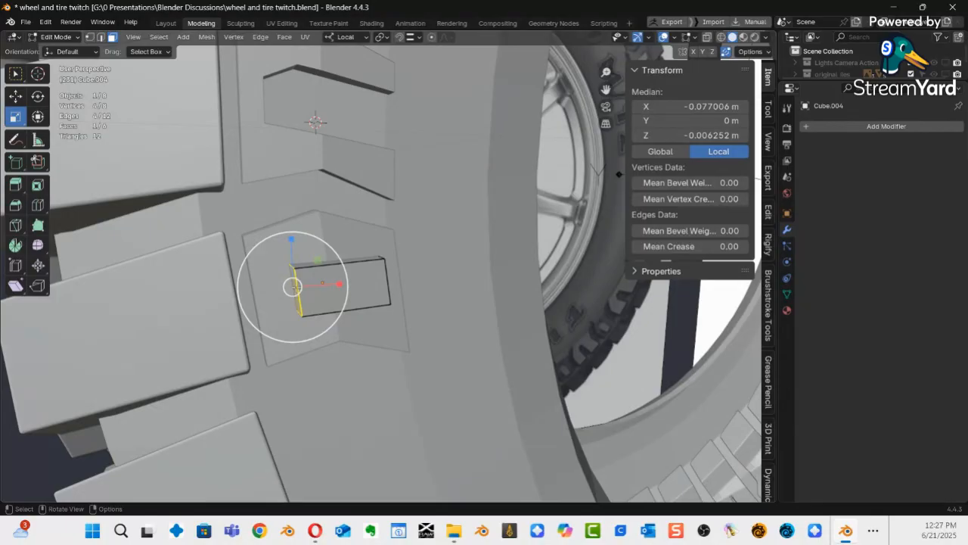
drag(289, 240, 294, 263)
middle_drag(380, 308, 345, 184)
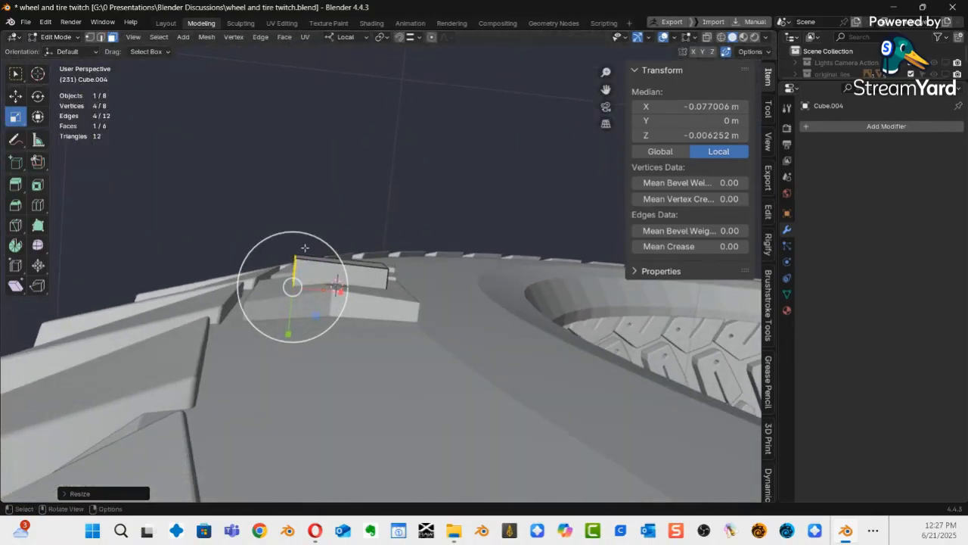
Move the upper edge of the block's end face down toward the tread along local Y, to about Y -0.0286 m.
key(2)
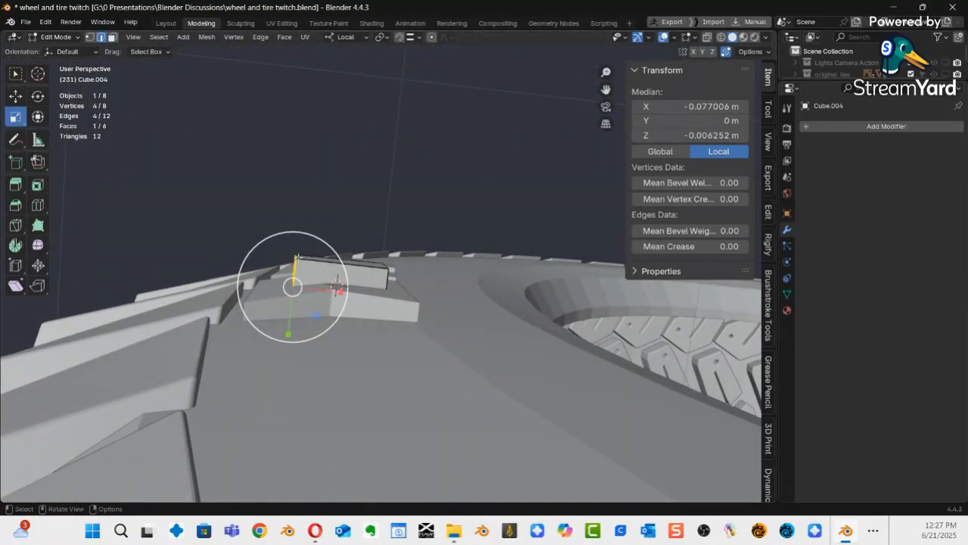
click(308, 266)
click(301, 266)
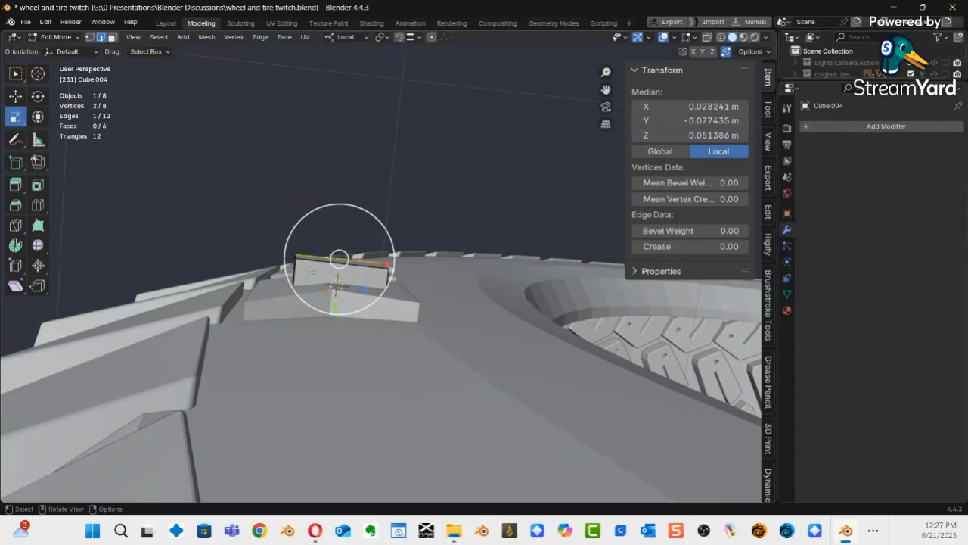
middle_drag(326, 278, 330, 325)
click(302, 267)
middle_drag(302, 268, 322, 267)
key(ctrl+space)
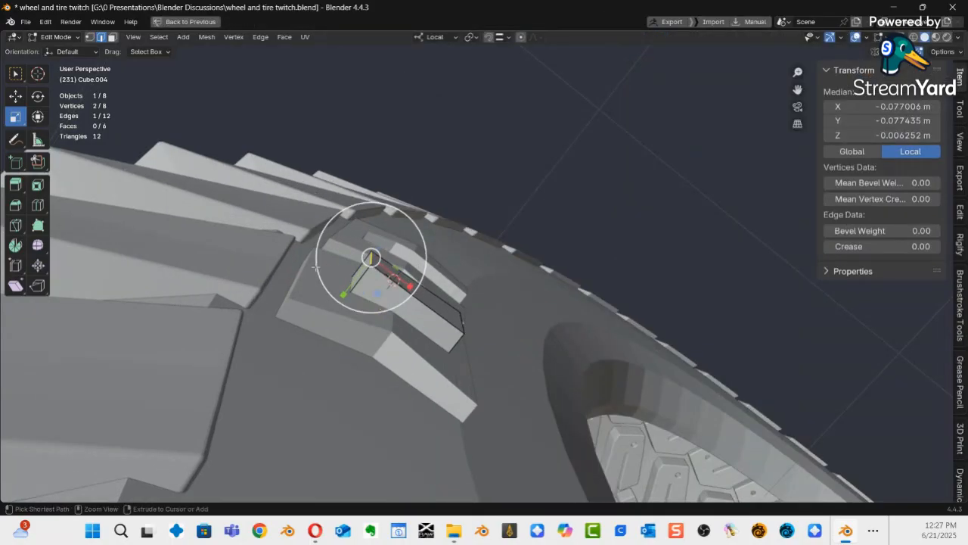
key(shift+space)
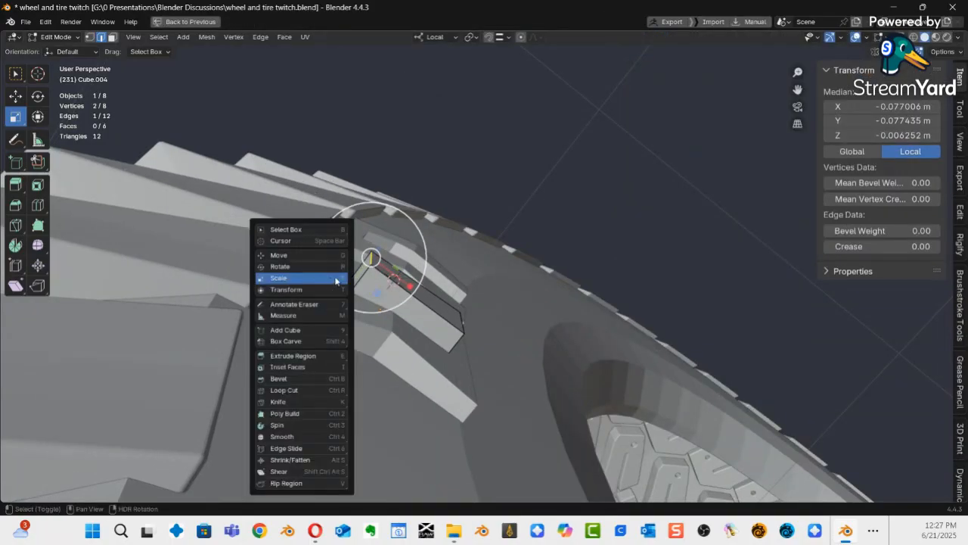
click(296, 257)
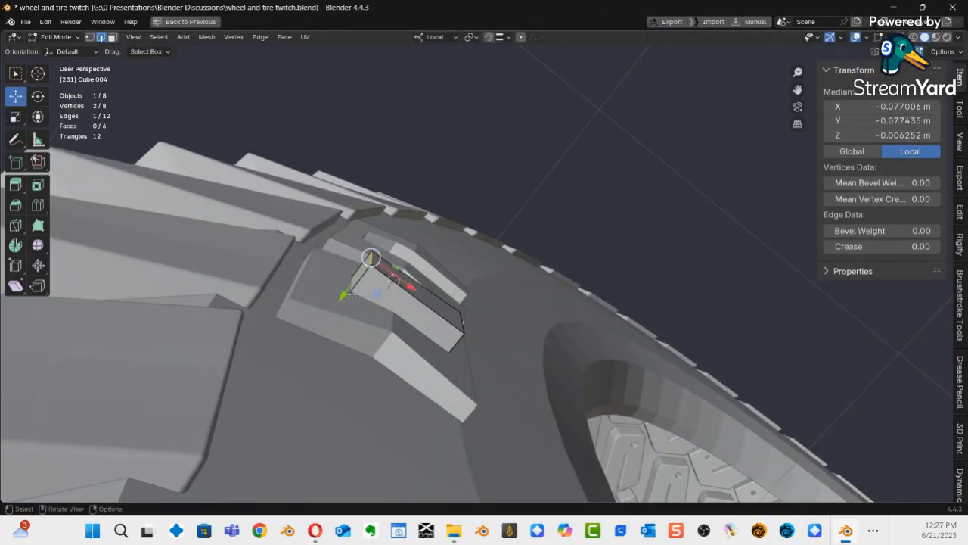
drag(343, 295, 320, 321)
Add one centred loop cut across the middle of the small block, without sliding it.
middle_drag(374, 289, 323, 307)
middle_drag(388, 303, 390, 312)
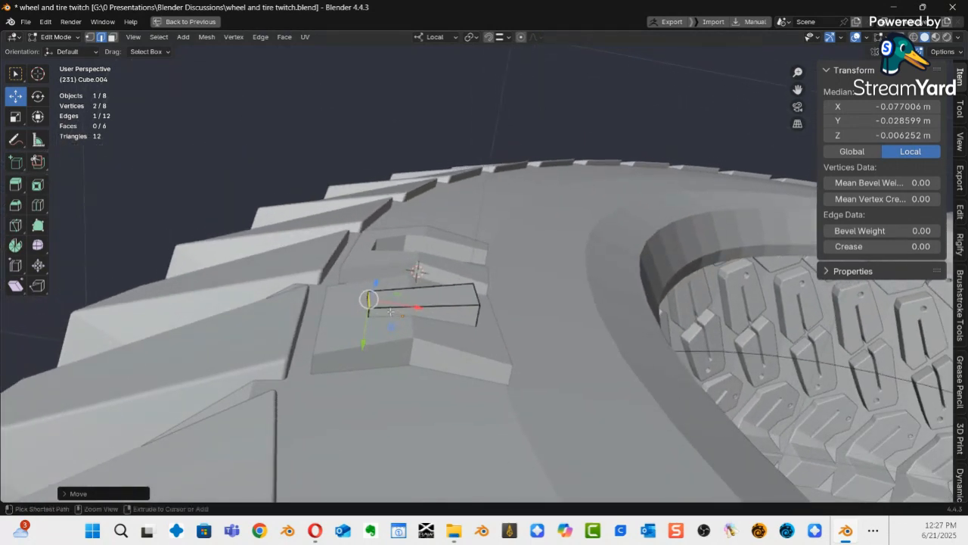
key(ctrl+r)
click(420, 299)
right_click(419, 300)
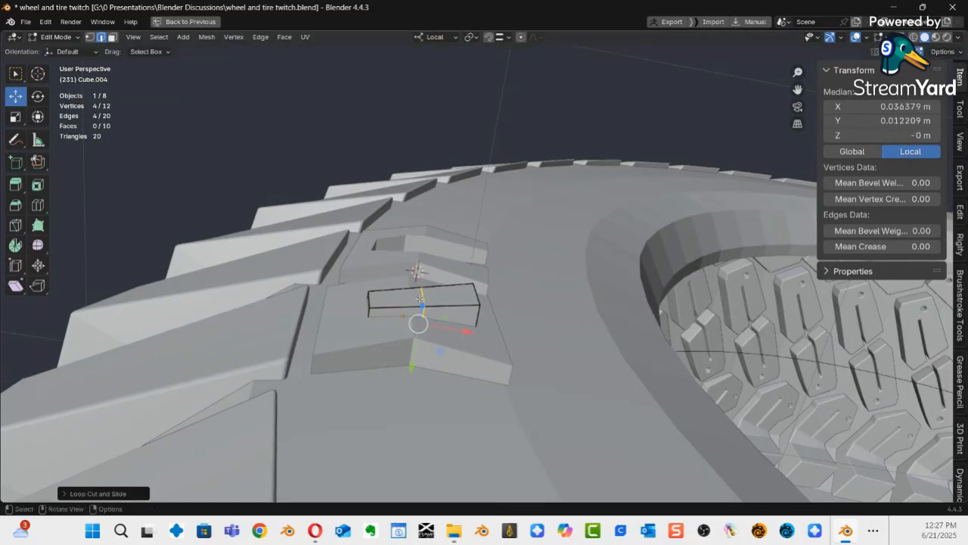
Move the loop's top edge about 0.039 m along local Z to form a chevron, and return to Object Mode.
click(424, 298)
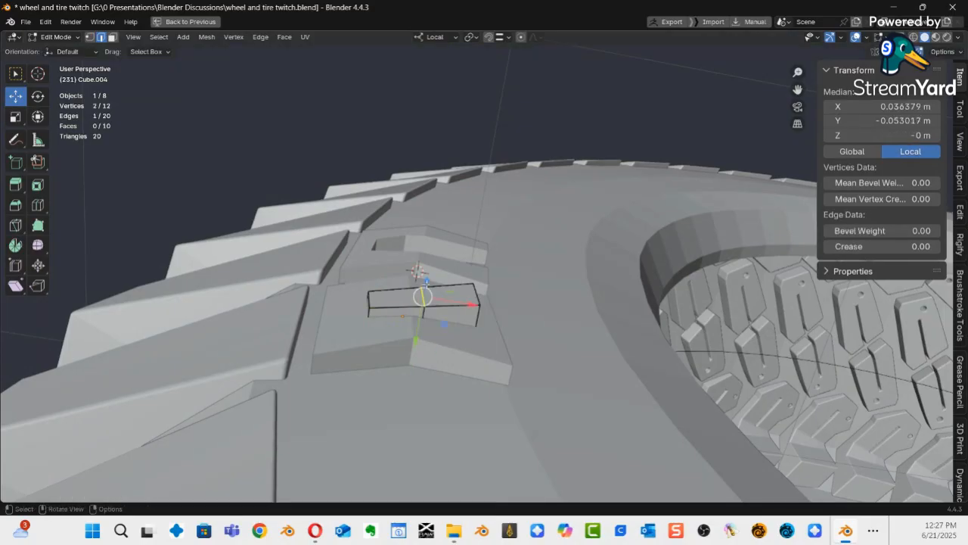
key(g)
key(z)
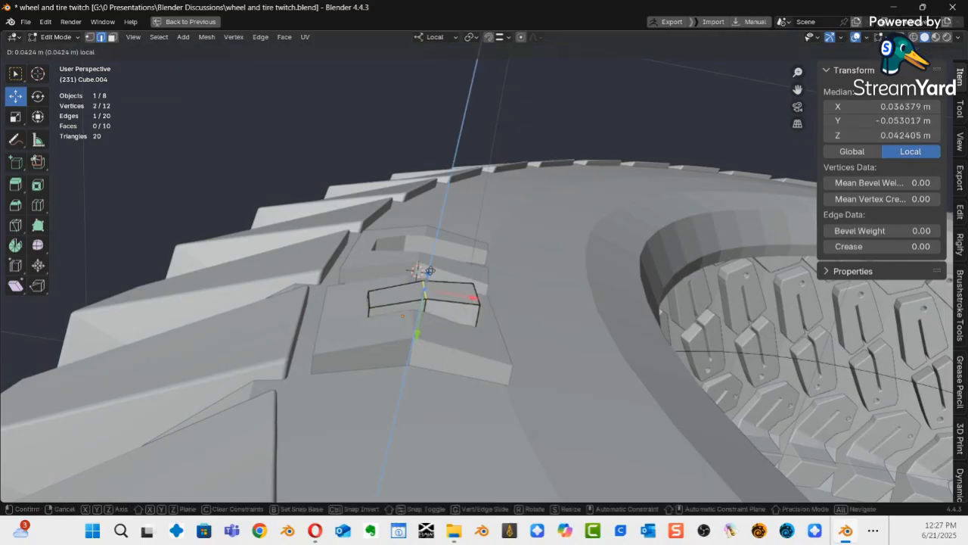
click(427, 273)
middle_drag(462, 284, 499, 273)
middle_drag(491, 316, 368, 324)
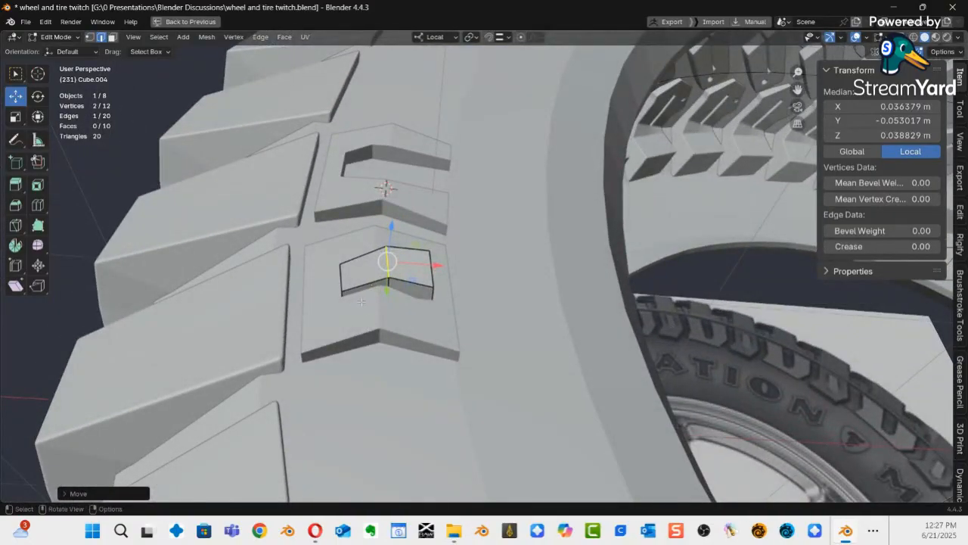
key(ctrl+Tab)
click(283, 306)
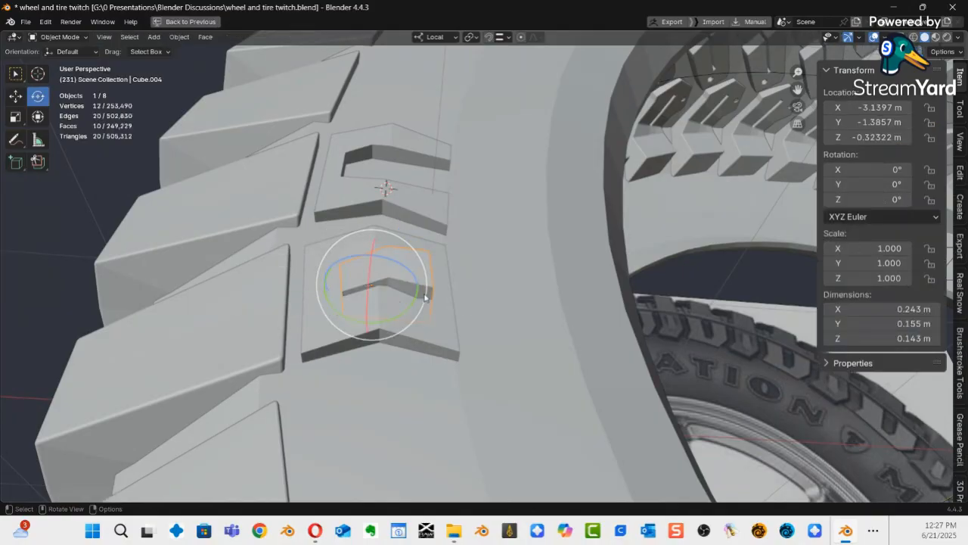
Preview the chevron block on the tire in Rendered shading and return to Solid shading.
key(z)
click(456, 254)
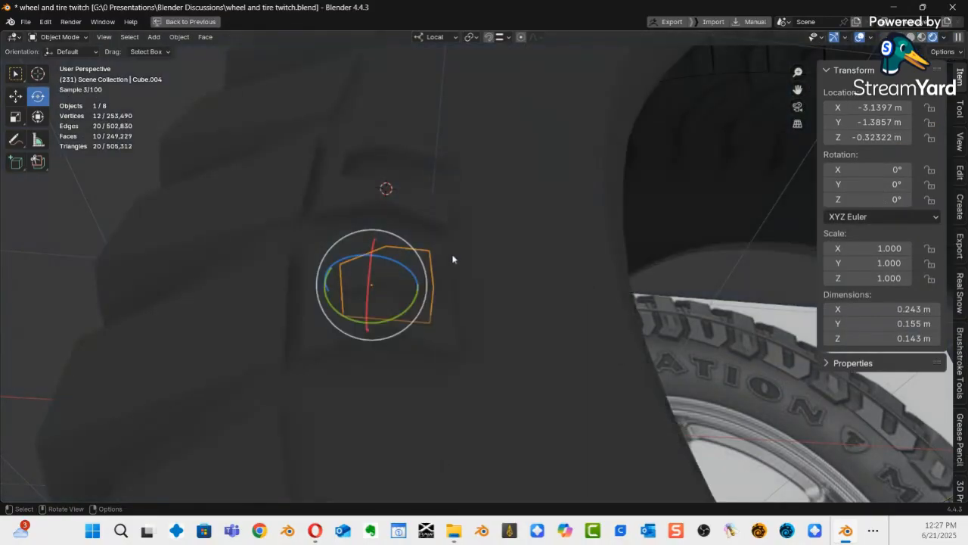
key(z)
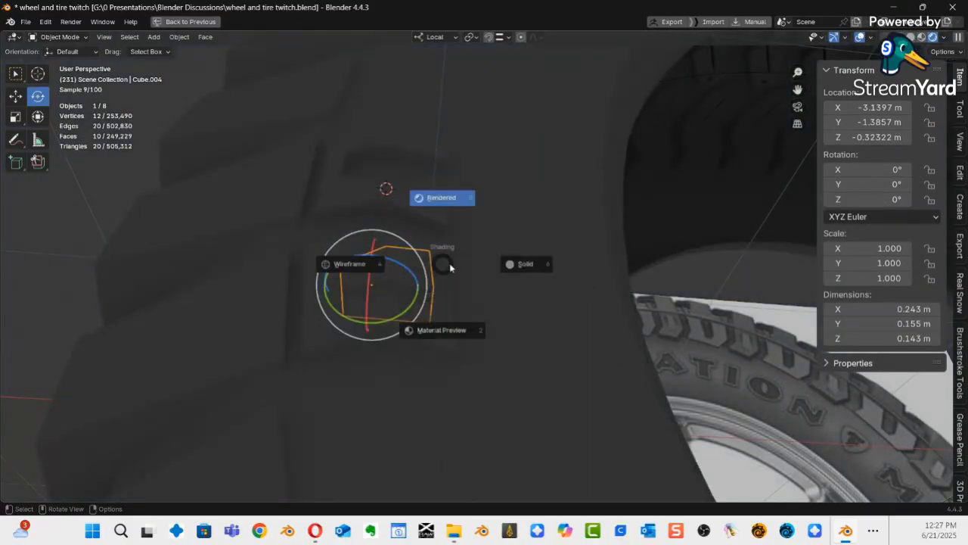
click(496, 281)
mouse_move(508, 248)
middle_down()
mouse_move(452, 311)
mouse_move(446, 303)
middle_up()
key(ctrl+Tab)
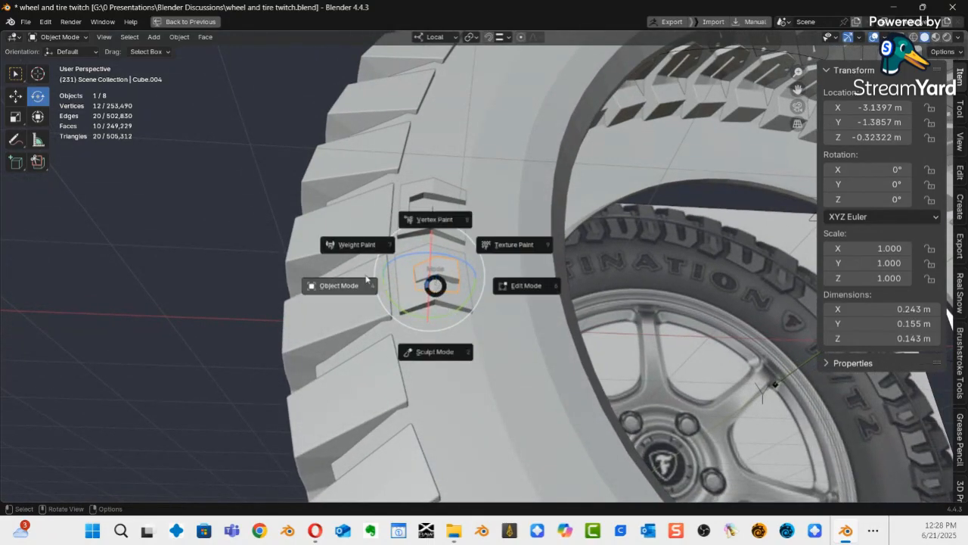
click(342, 286)
click(462, 230)
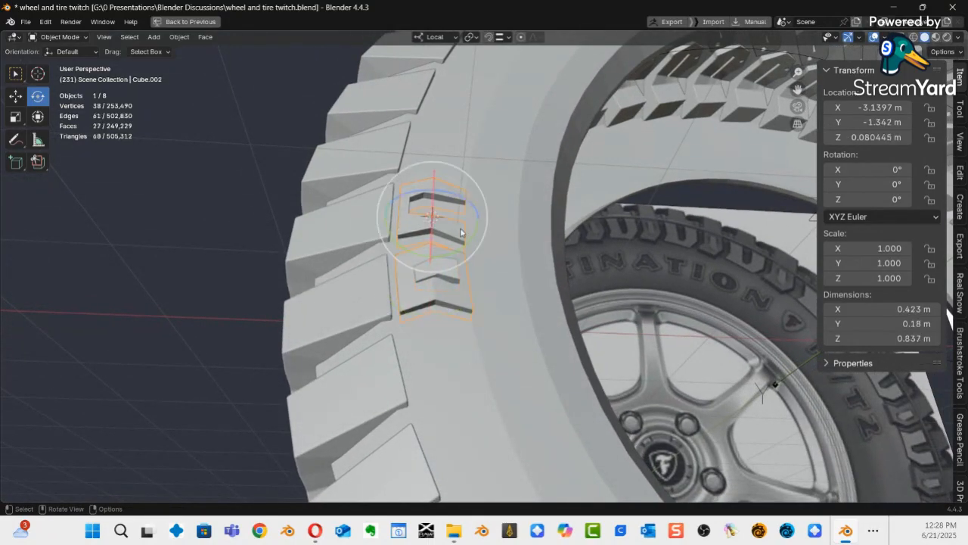
key(b)
drag(478, 242, 477, 244)
click(457, 275)
drag(460, 283, 443, 303)
key(ctrl+z)
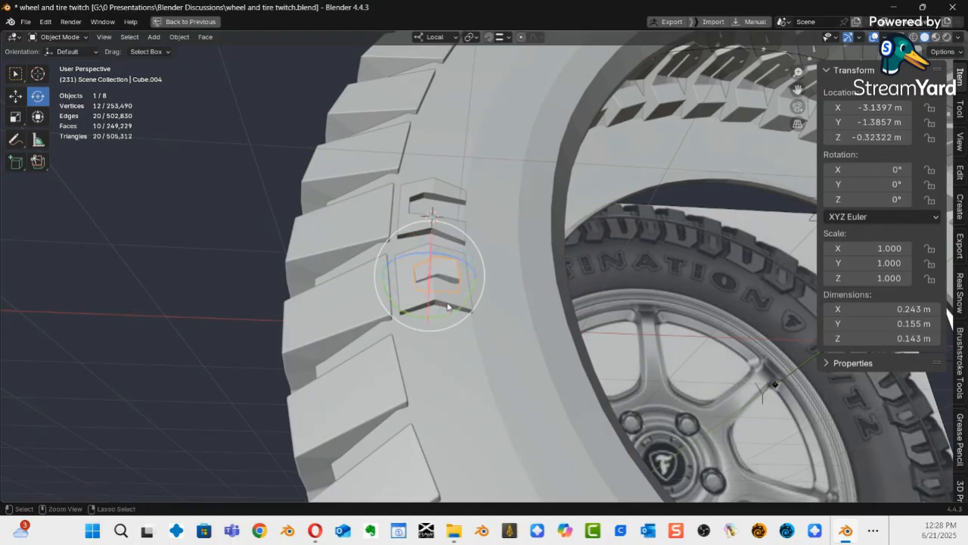
Join the small chevron block into the larger sidewall tread object.
middle_drag(443, 303, 419, 278)
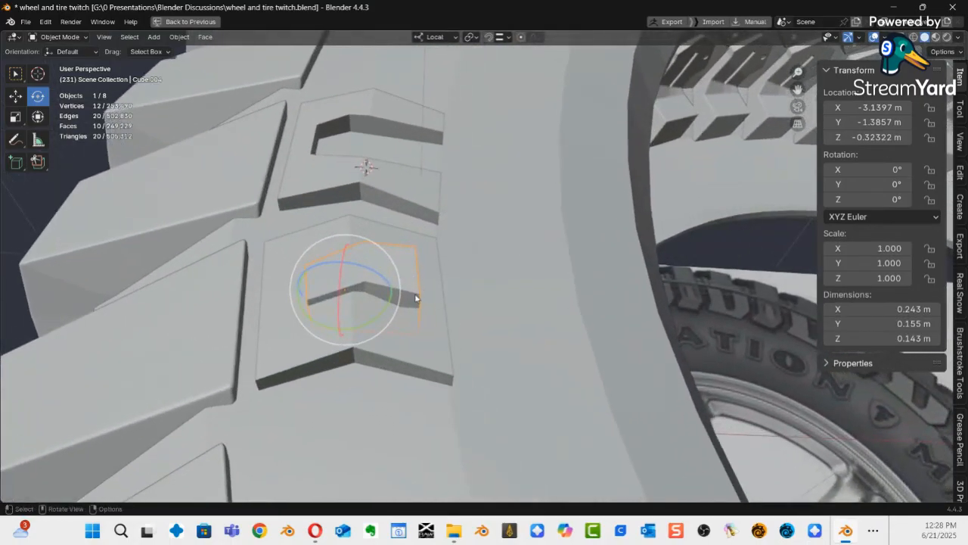
shift+click(434, 336)
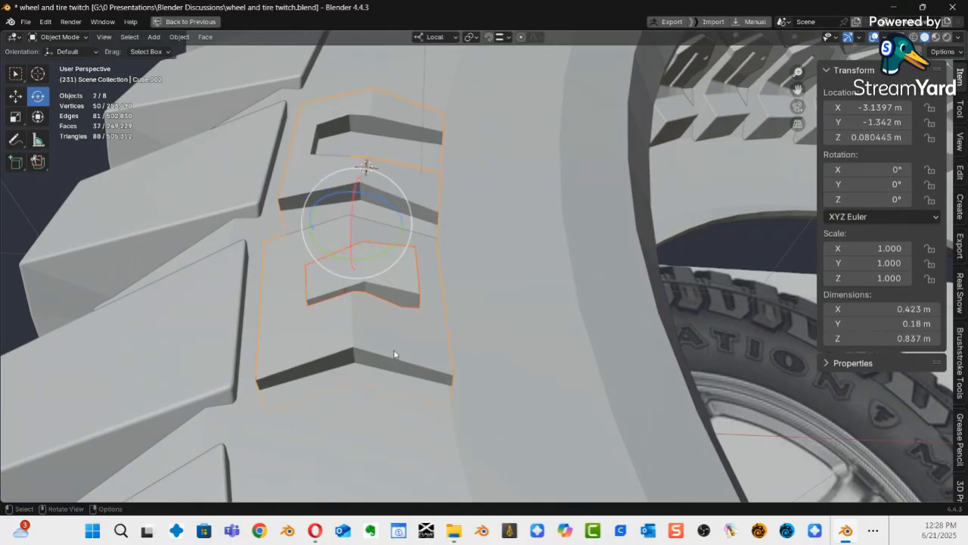
key(ctrl+j)
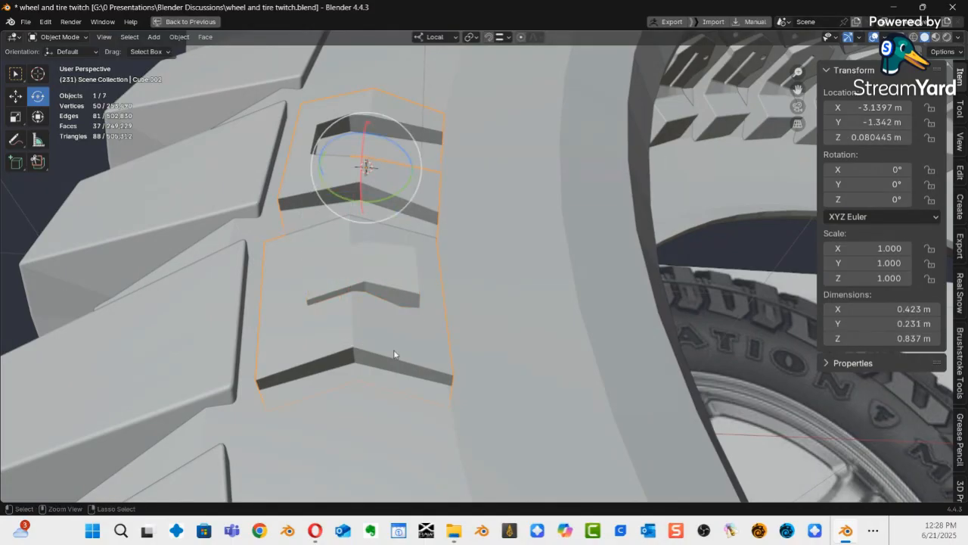
Restore the Modeling workspace layout and add a Bevel modifier with an amount of 0.009 m to the joined tread object.
middle_drag(279, 317, 449, 279)
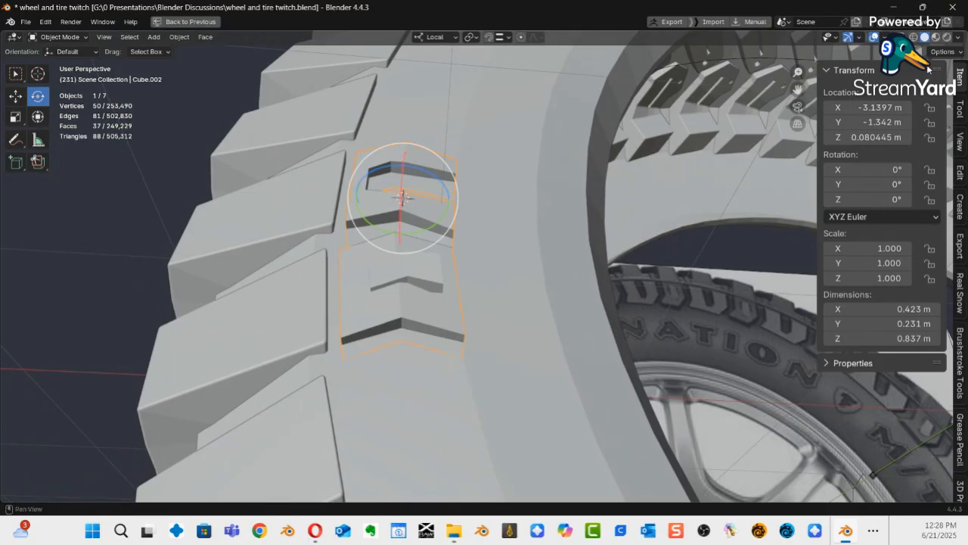
click(203, 22)
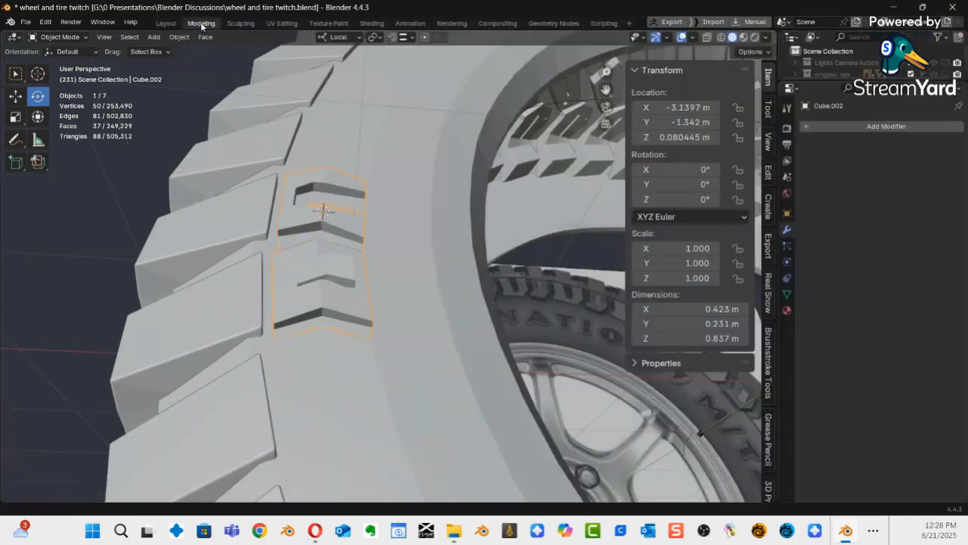
click(870, 127)
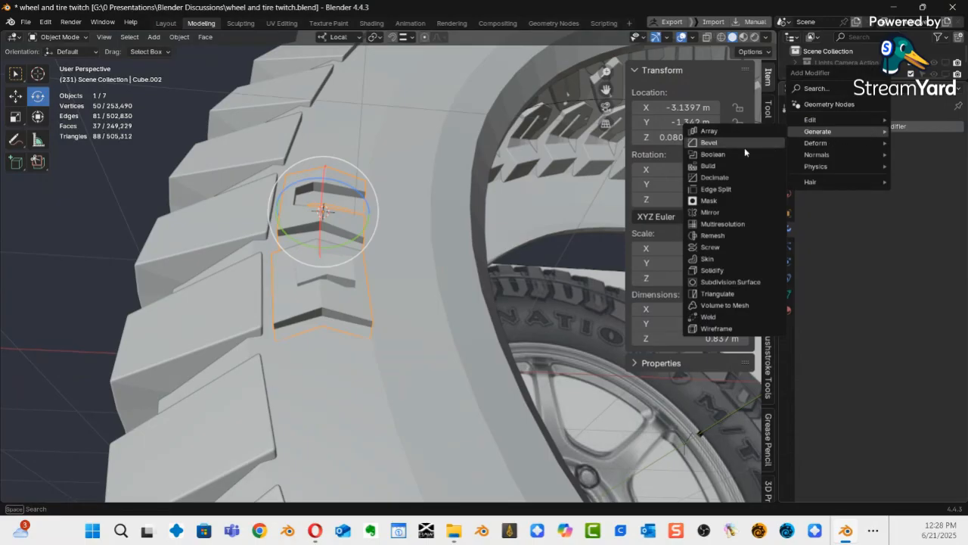
click(725, 143)
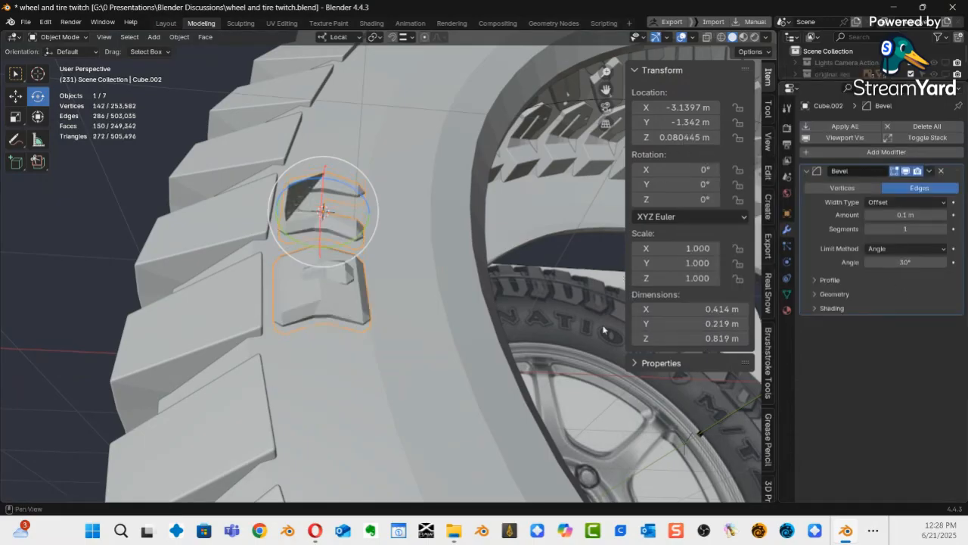
scroll(380, 243, up, 3)
middle_drag(374, 236, 510, 249)
drag(906, 215, 846, 227)
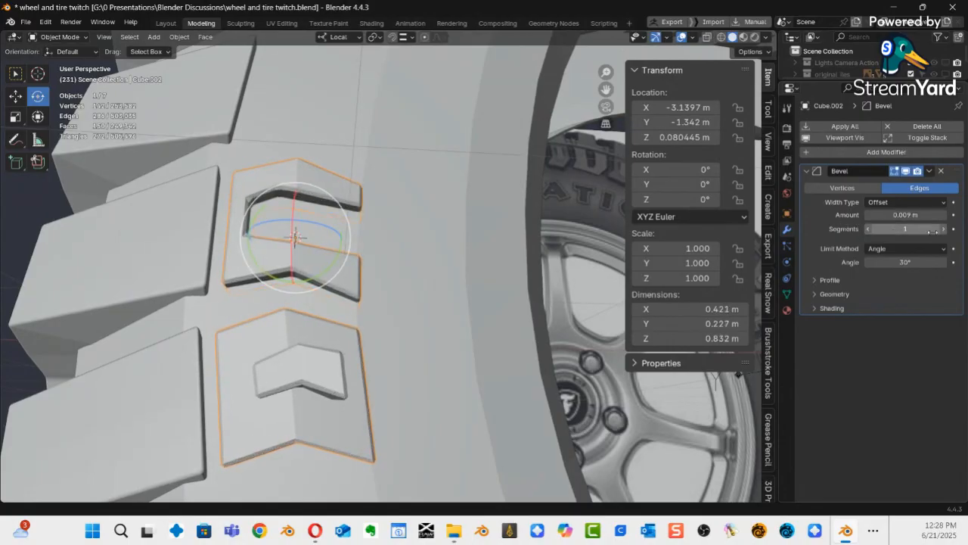
Set the Bevel modifier's segments to 4.
click(942, 231)
click(941, 232)
click(940, 232)
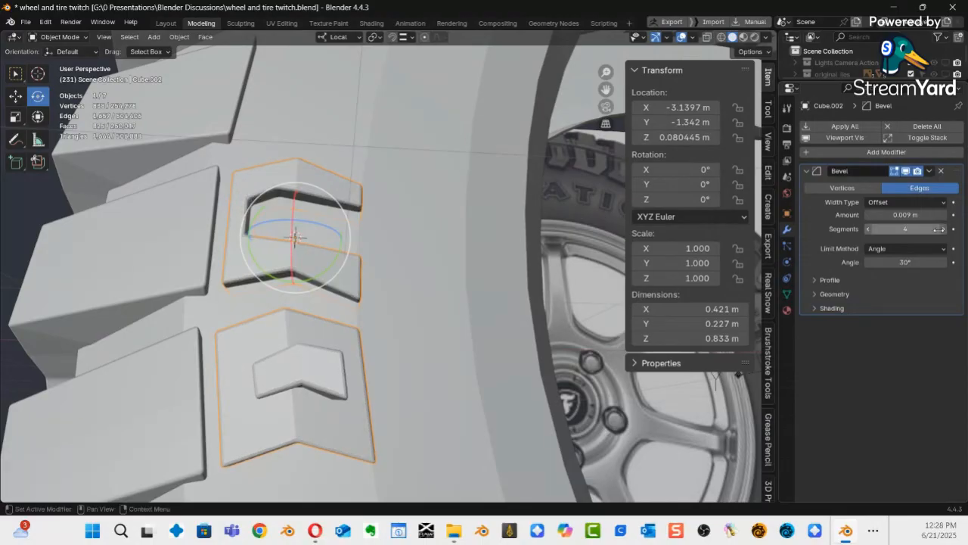
click(937, 230)
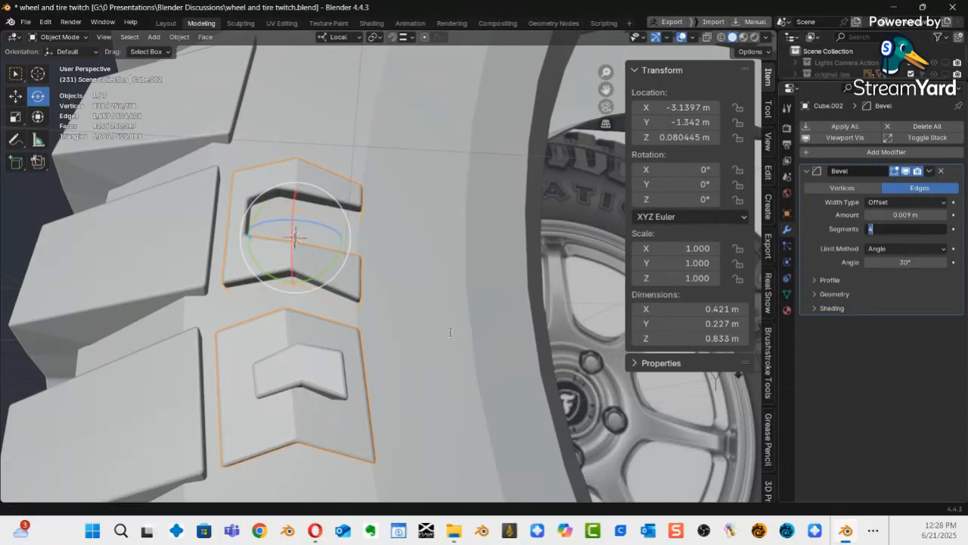
key(Return)
Select the existing tread array empty at the wheel's centre and enlarge the outliner to show the scene's objects.
middle_drag(447, 335, 311, 389)
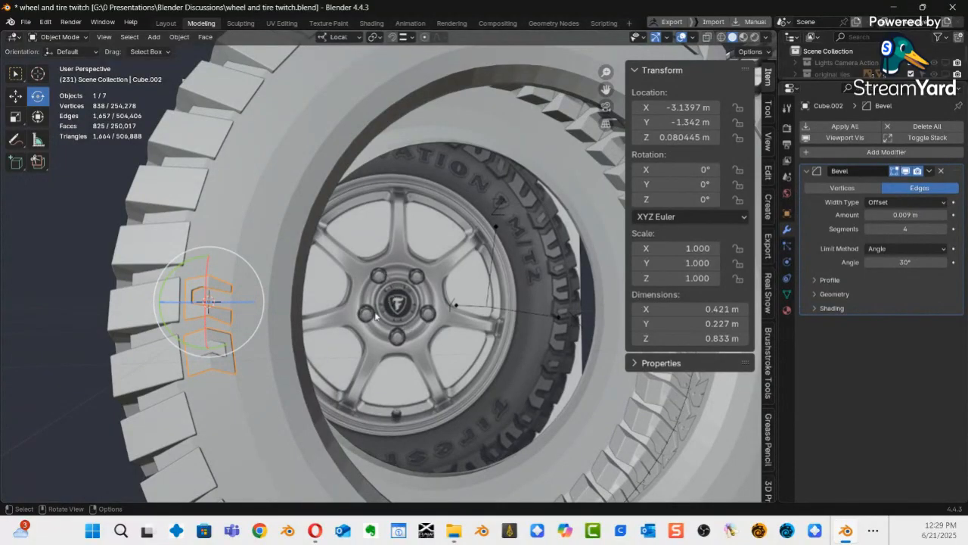
mouse_move(402, 345)
ctrl+alt+mouse_down()
mouse_move(351, 331)
mouse_move(326, 348)
mouse_move(354, 340)
ctrl+alt+mouse_up()
middle_drag(353, 344, 463, 326)
click(362, 263)
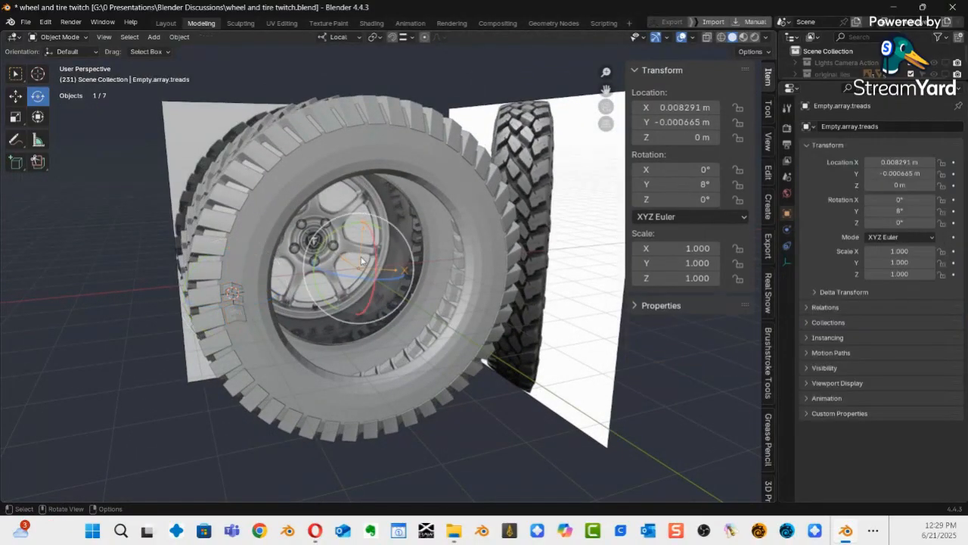
drag(869, 82, 869, 275)
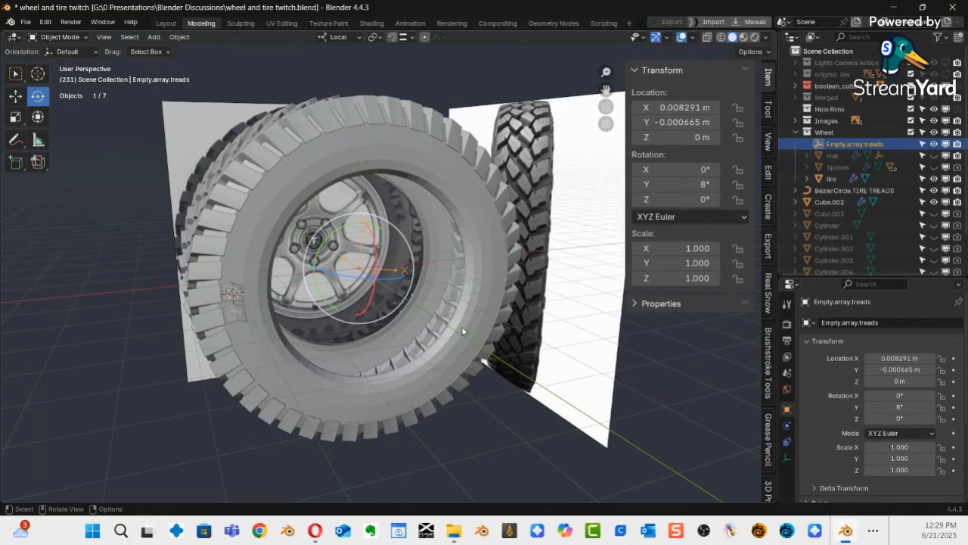
Add a sphere empty at the 3D cursor on the sidewall tread blocks.
key(shift+a)
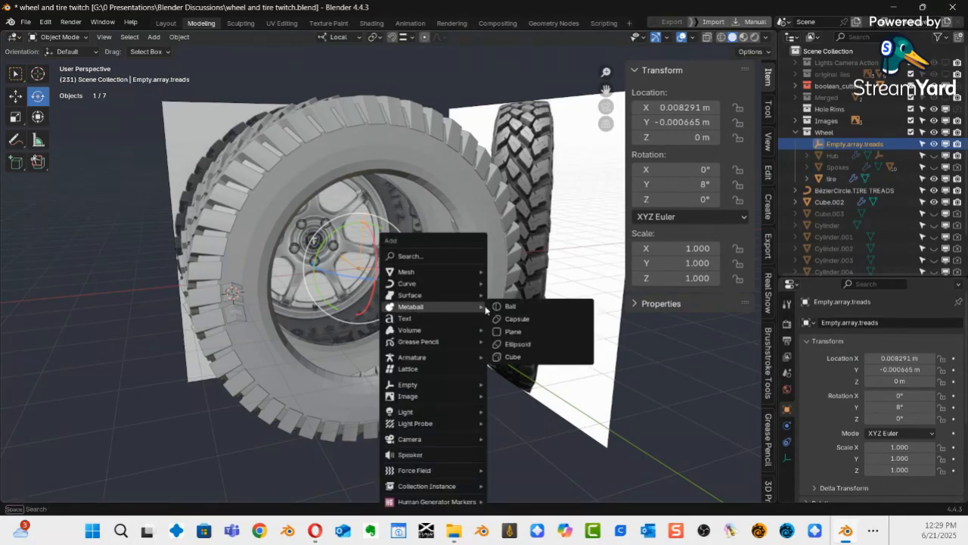
mouse_move(459, 272)
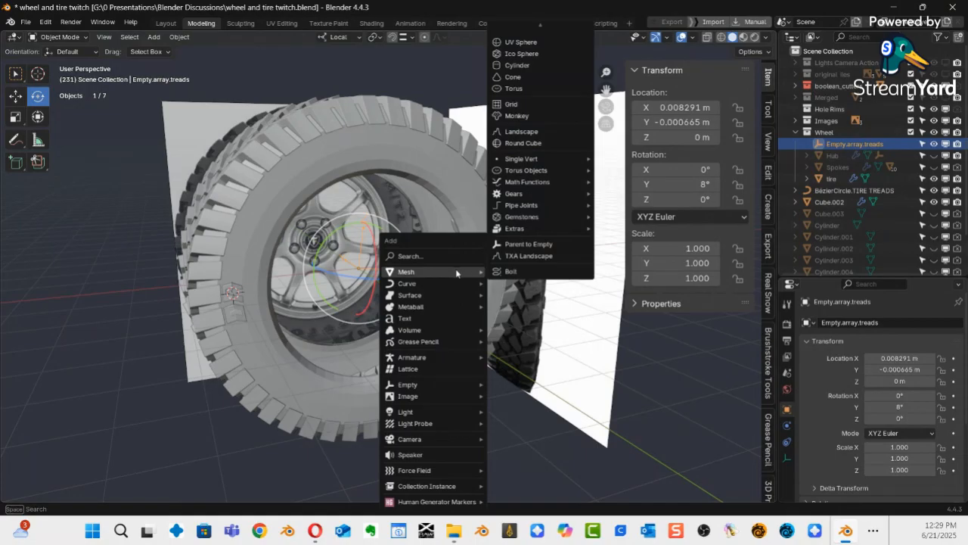
mouse_move(439, 386)
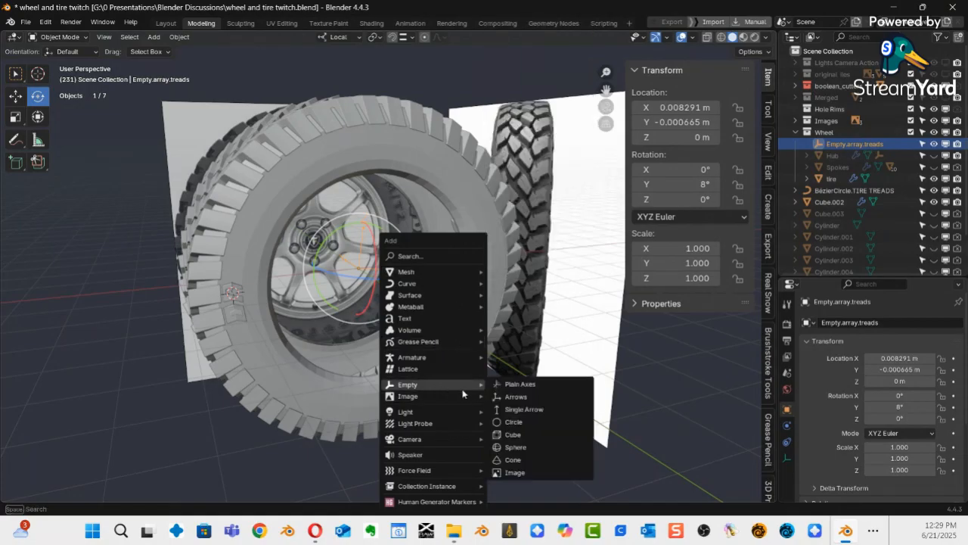
click(537, 450)
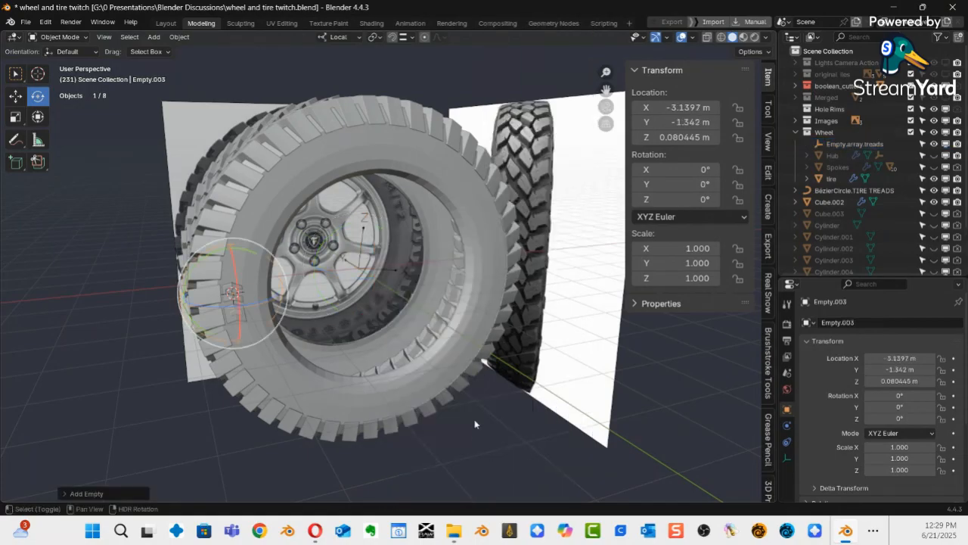
Remove the misplaced sphere empty and snap the 3D cursor to the existing tread array empty at the wheel's centre.
click(409, 325)
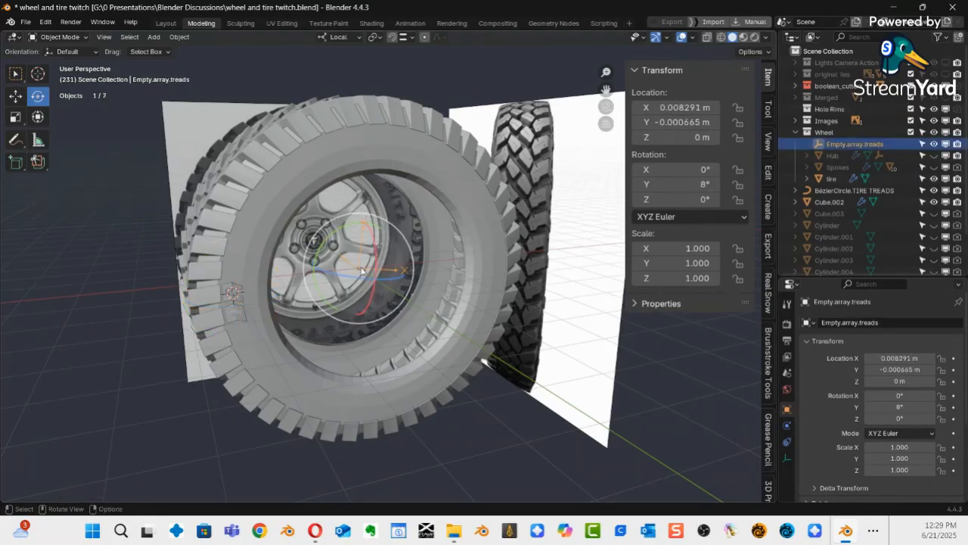
key(shift+s)
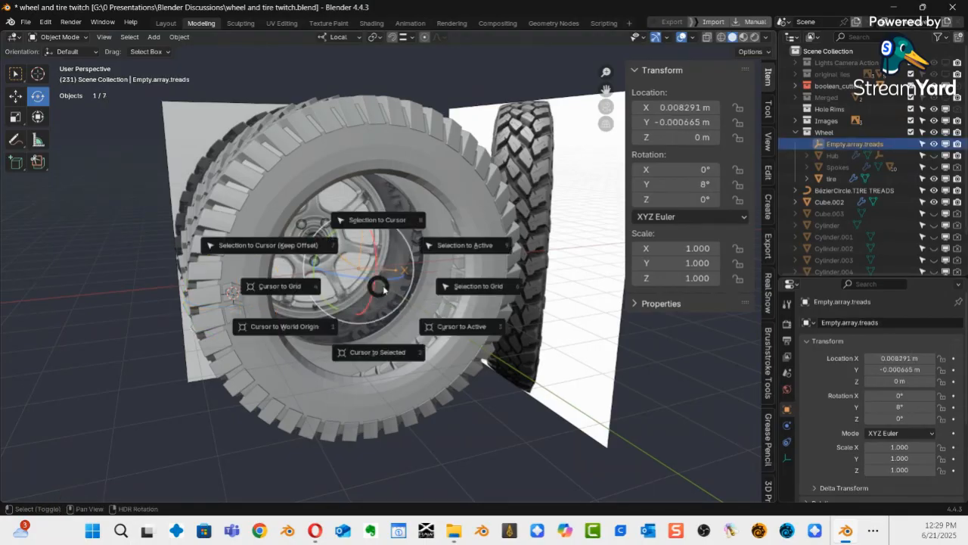
click(387, 357)
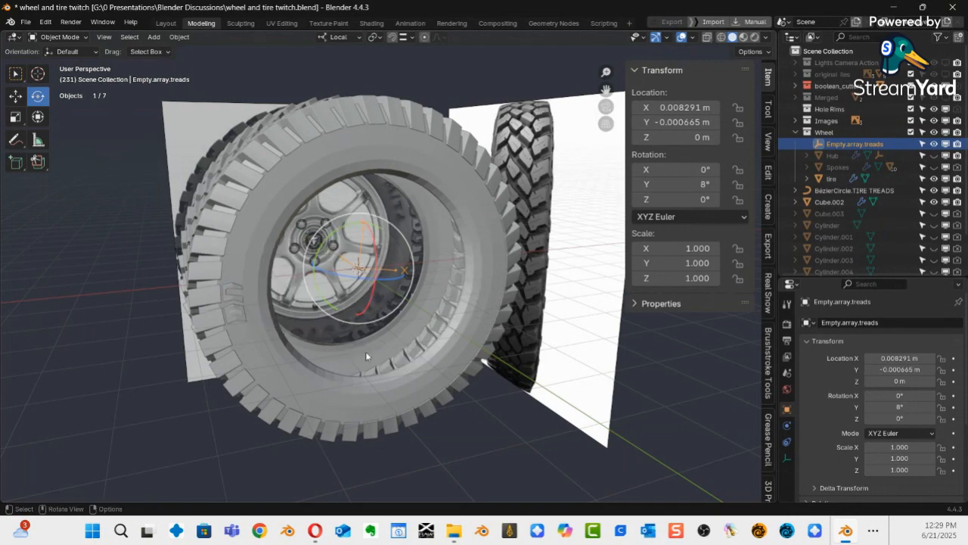
Add a sphere empty at the 3D cursor in the wheel's centre and scale it up to about 2.018.
middle_drag(384, 332, 391, 357)
key(shift+a)
mouse_move(407, 356)
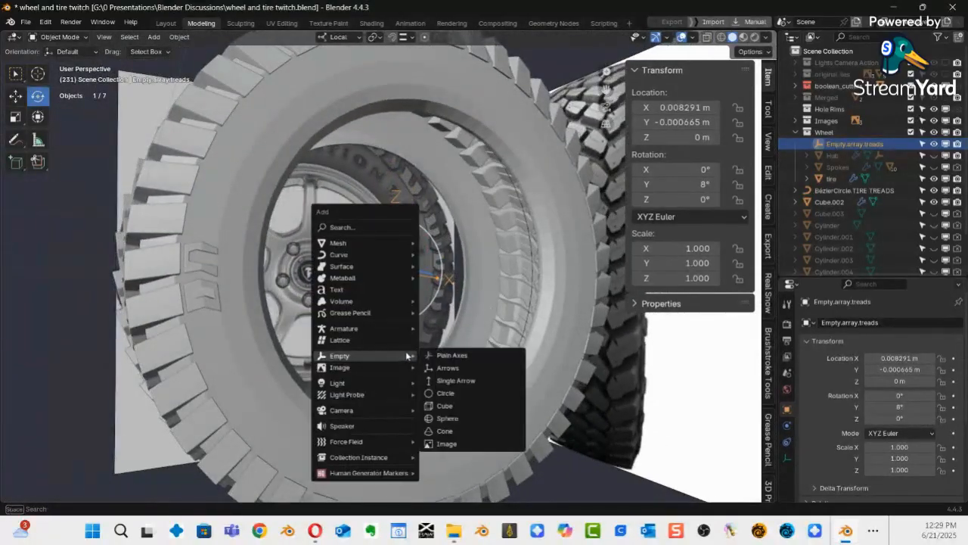
click(457, 419)
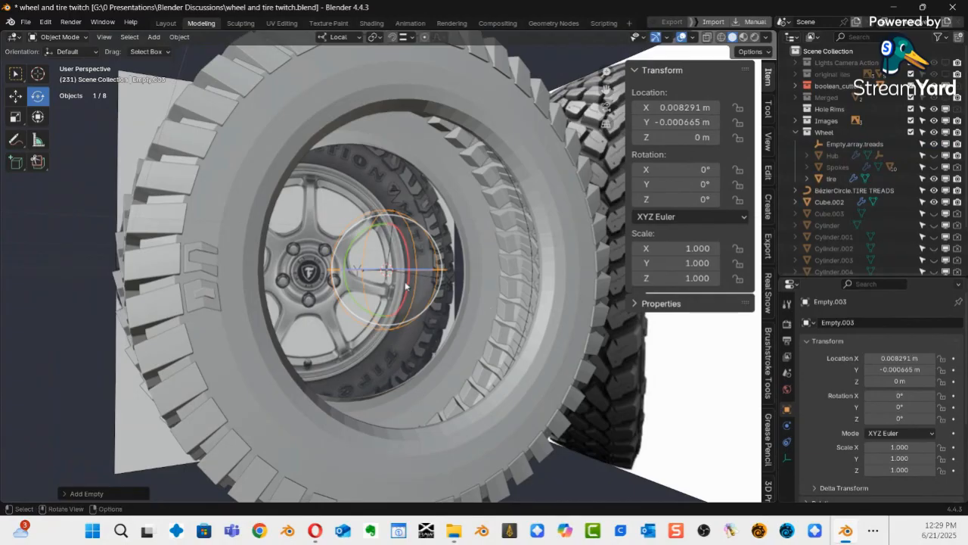
key(s)
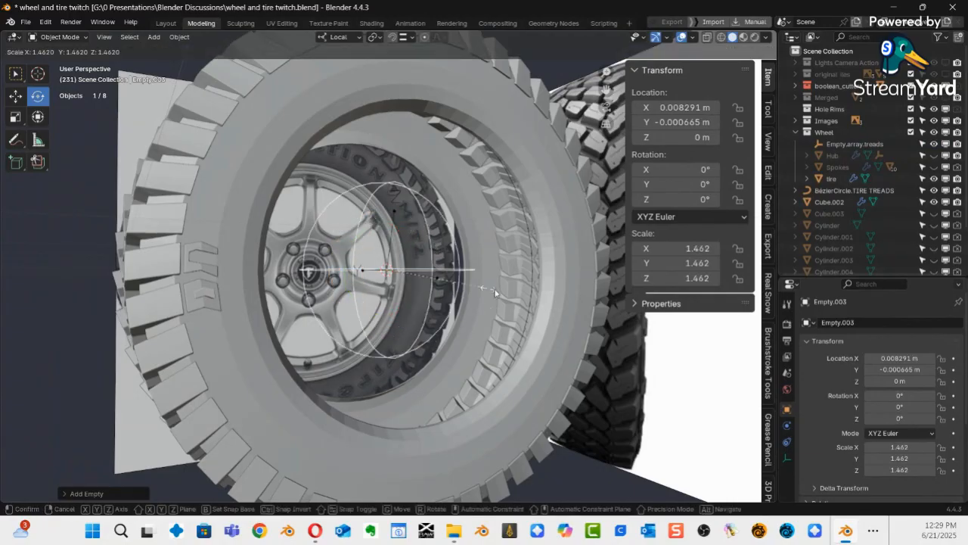
click(529, 301)
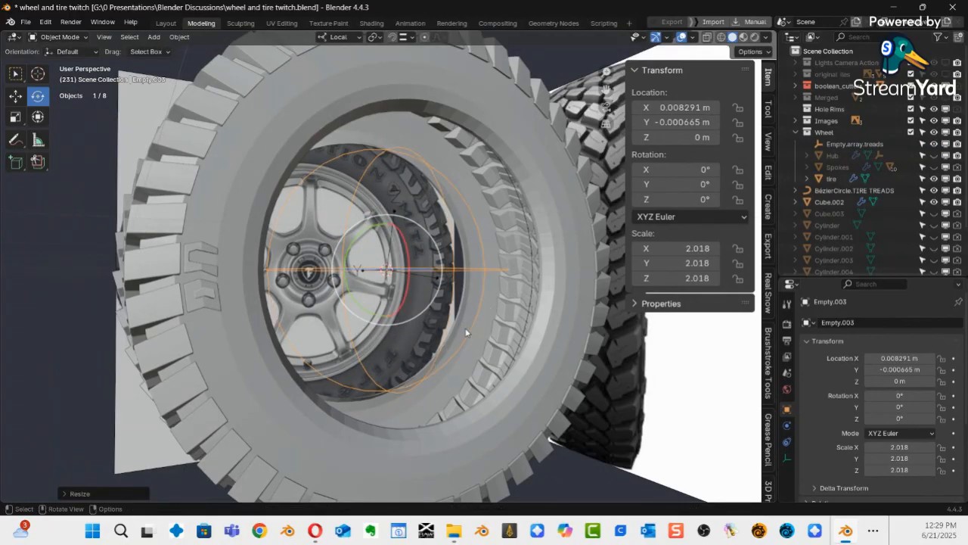
Set the sidewall tread object's origin to the 3D cursor, then test the pivot with a trial rotation and undo it.
middle_drag(430, 369, 374, 328)
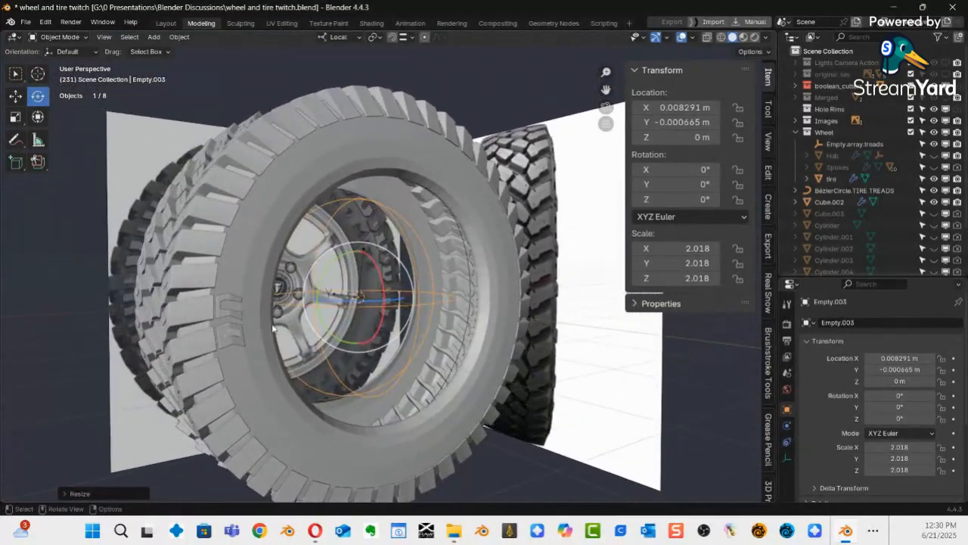
click(224, 329)
right_click(416, 221)
mouse_move(414, 224)
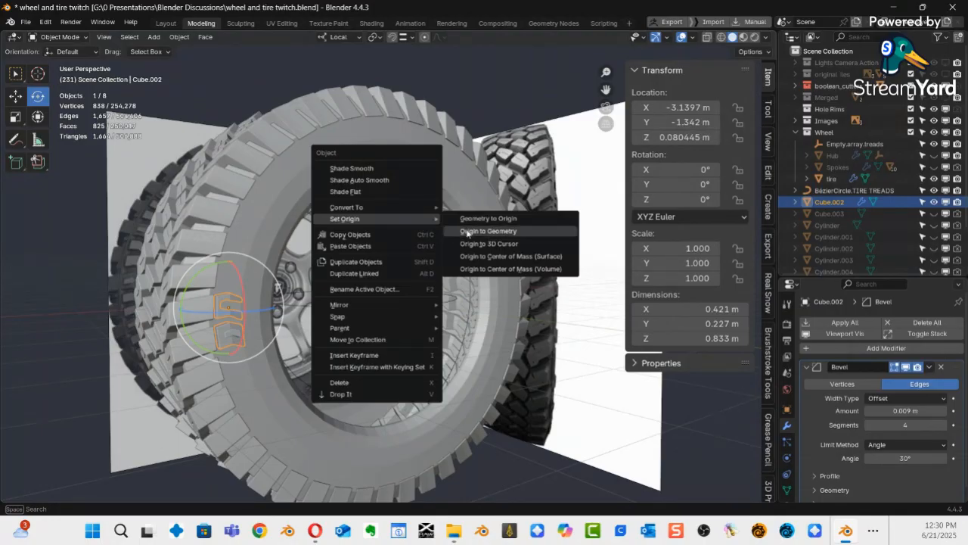
click(493, 244)
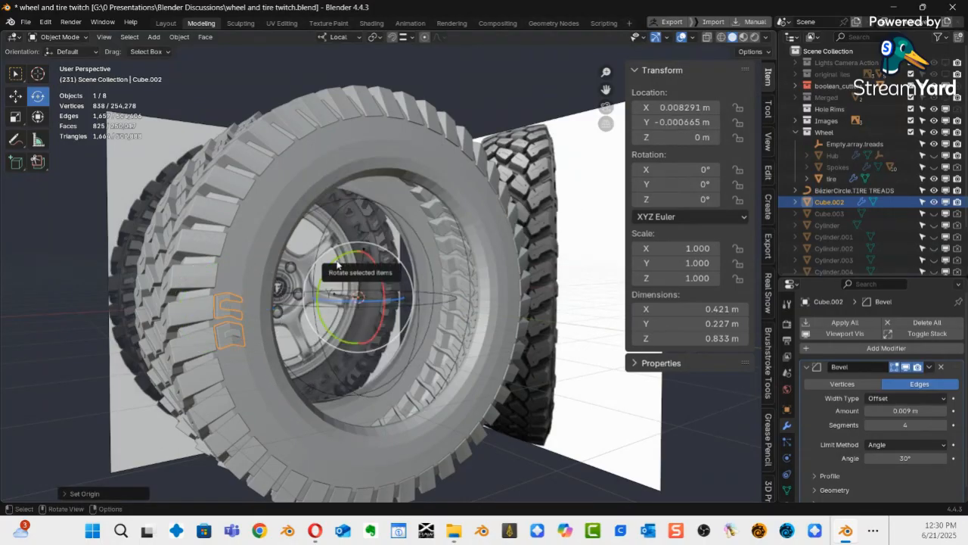
drag(331, 267, 333, 290)
key(ctrl+z)
Collapse the Bevel modifier's settings and add an Array modifier to the sidewall tread object.
middle_drag(335, 292, 337, 328)
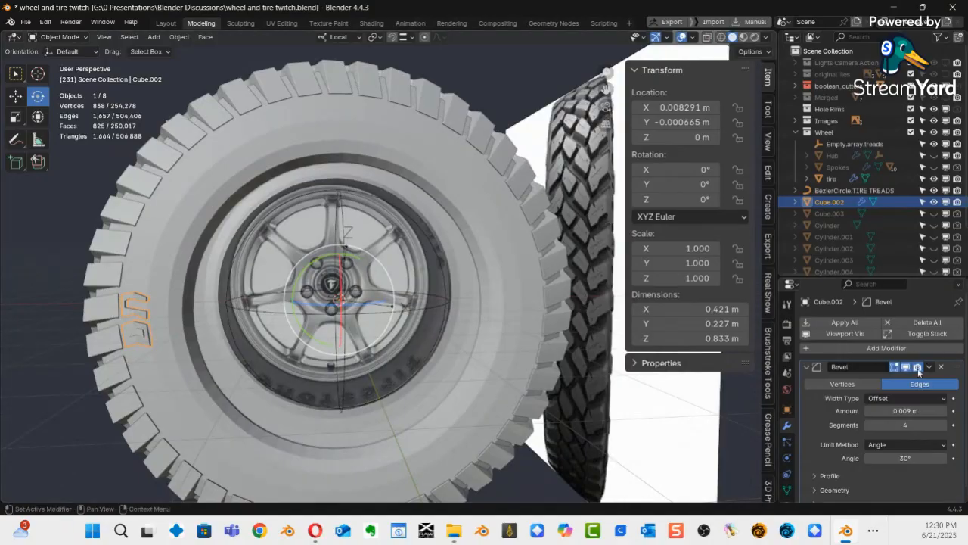
click(806, 367)
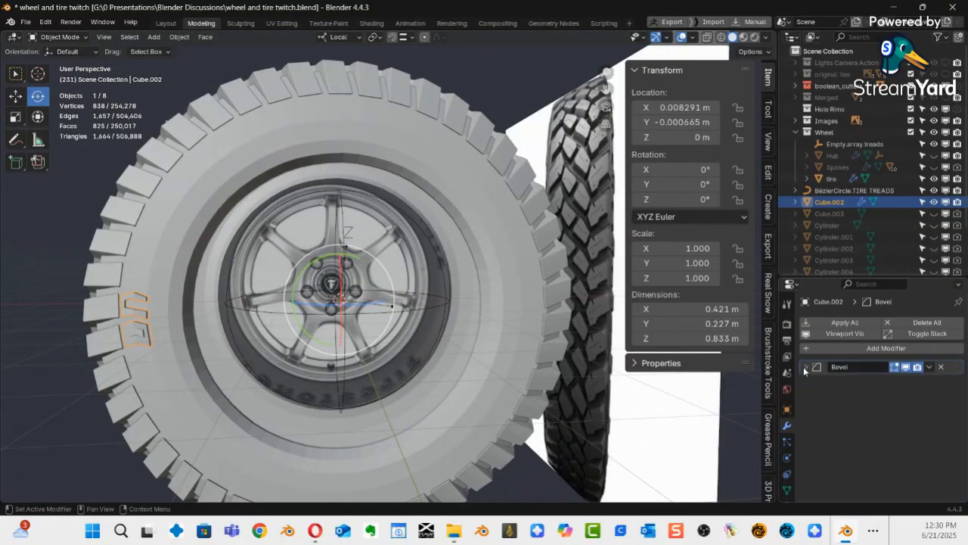
click(868, 349)
mouse_move(847, 365)
mouse_move(837, 349)
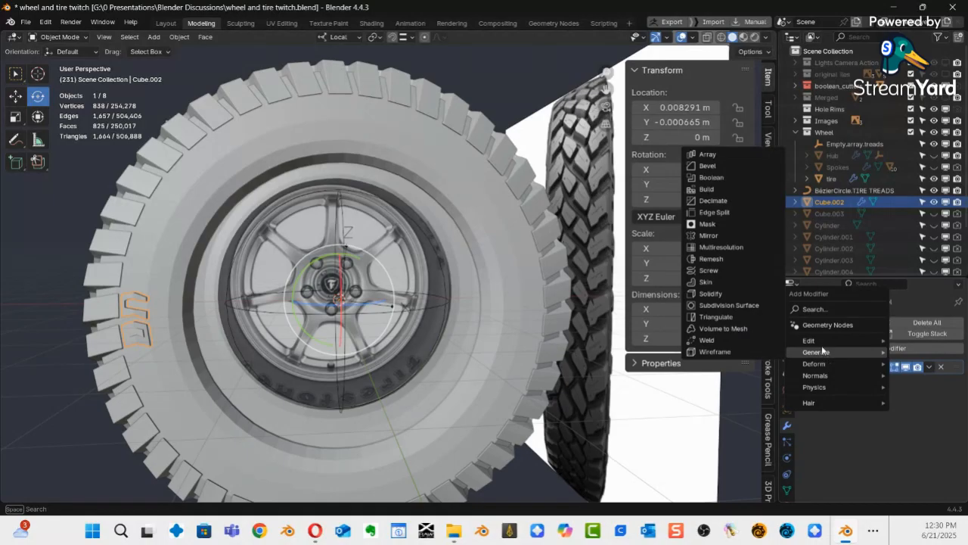
click(722, 153)
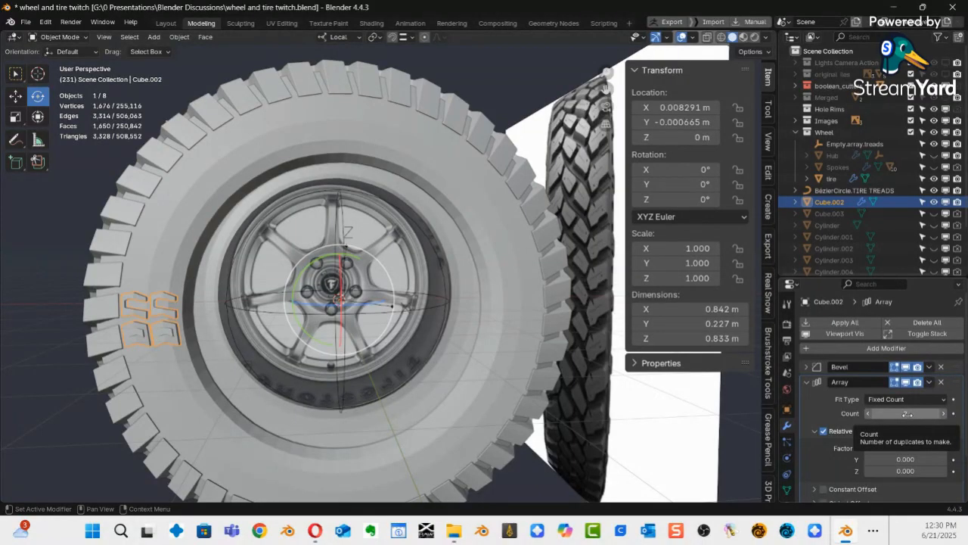
Select the outer tread ring and examine the count in its Array modifier.
click(360, 76)
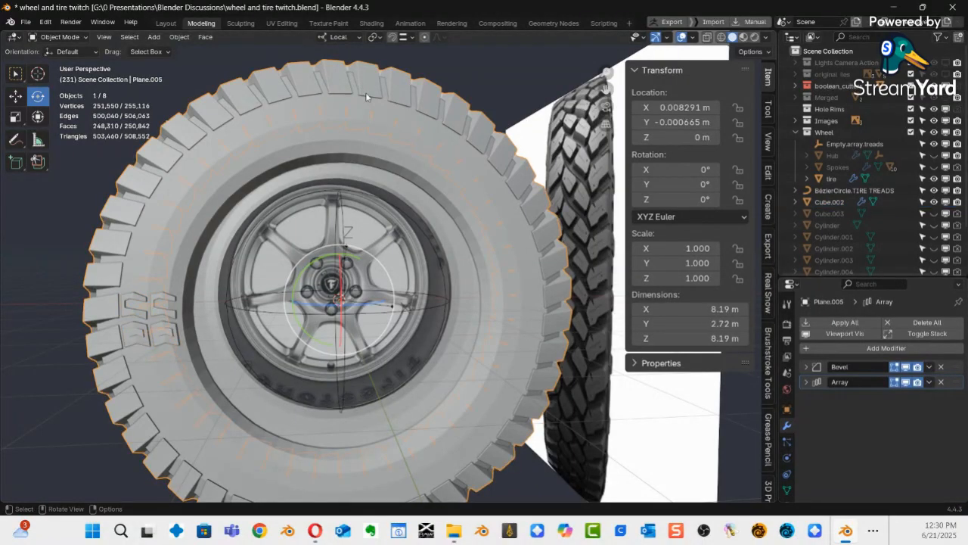
click(806, 382)
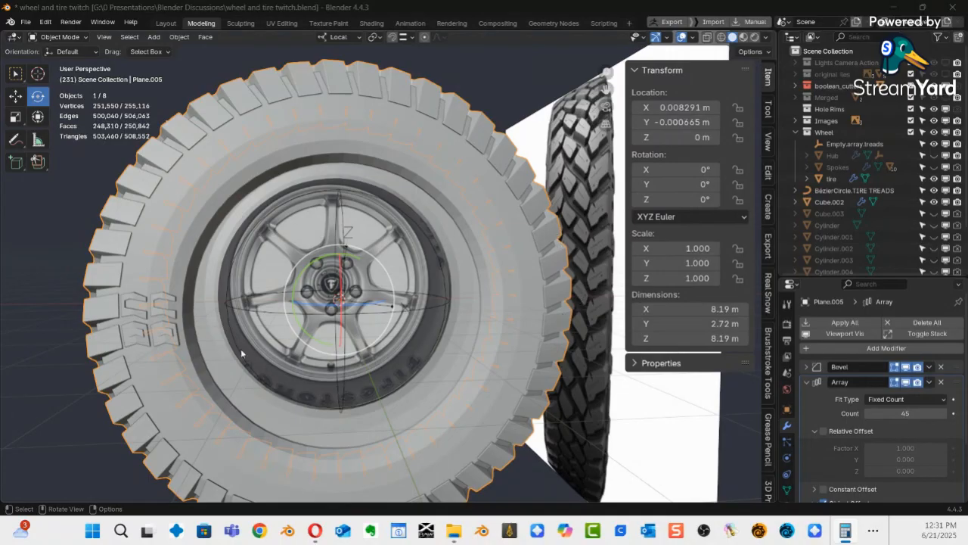
Apply the sidewall tread object's transform and set its Array modifier's count to 23.
middle_drag(186, 331, 299, 276)
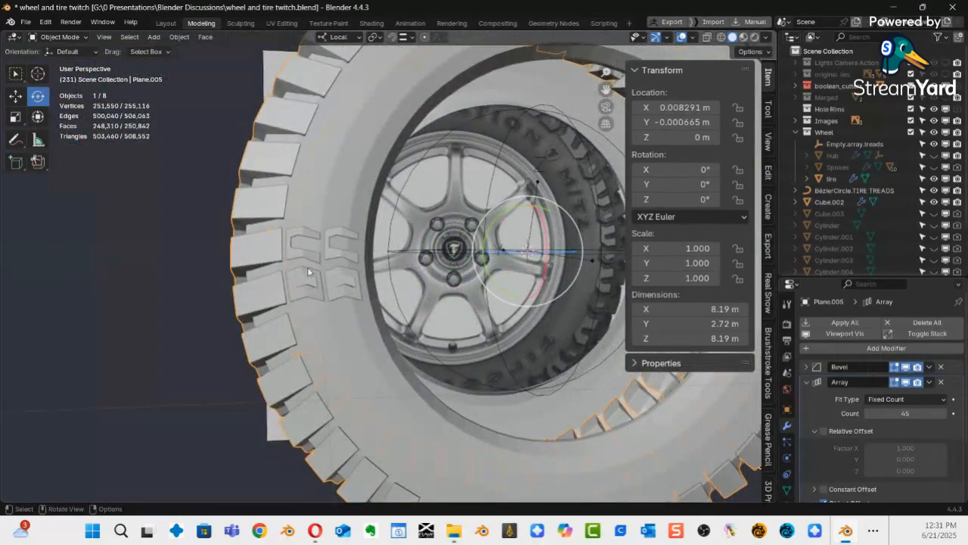
click(314, 277)
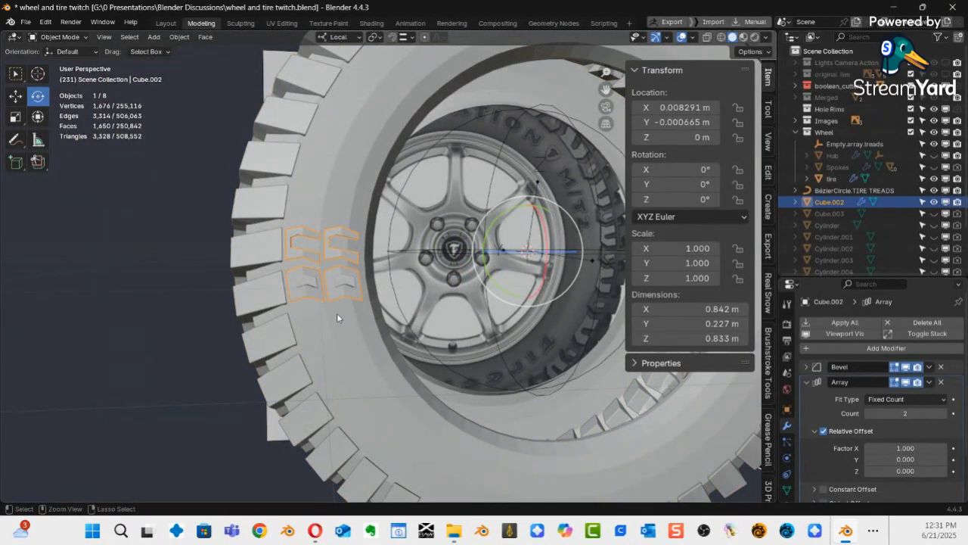
key(ctrl+a)
click(303, 314)
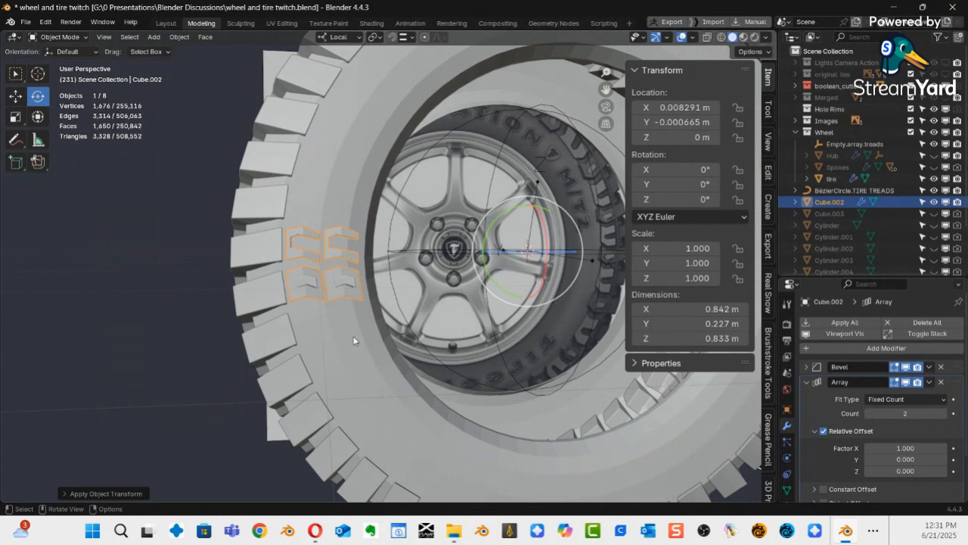
click(906, 414)
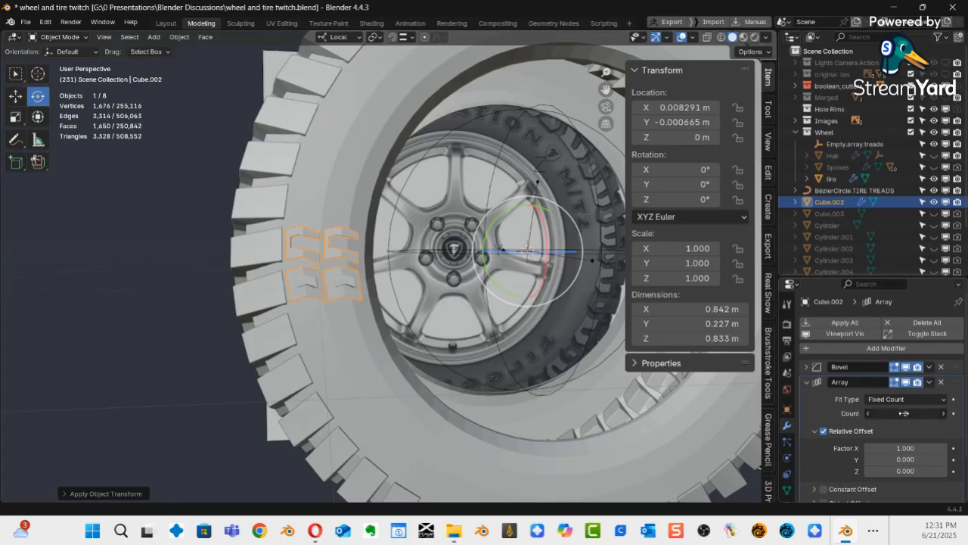
text(23)
key(Return)
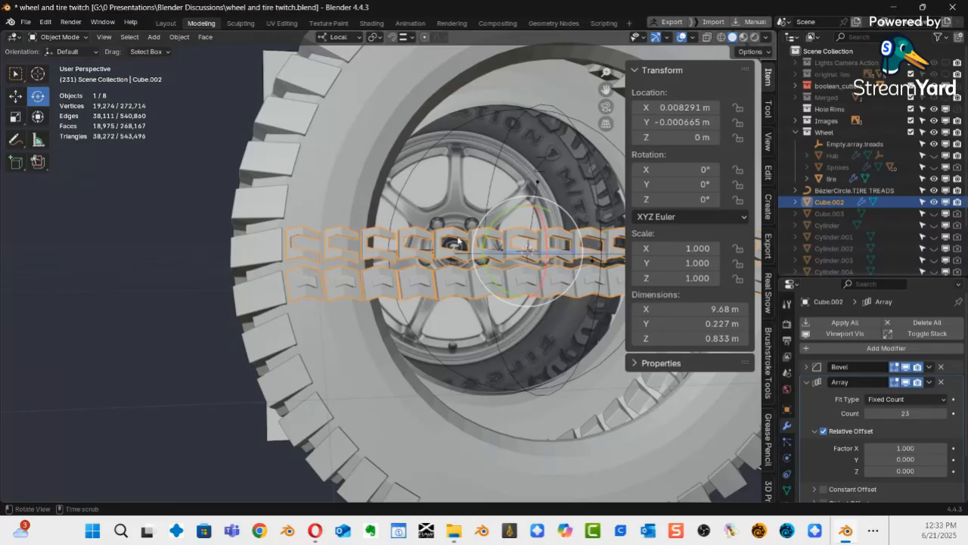
Disable Relative Offset and enable Object Offset in the sidewall tread's Array modifier.
middle_drag(444, 230, 484, 204)
scroll(430, 200, down, 2)
drag(870, 277, 882, 182)
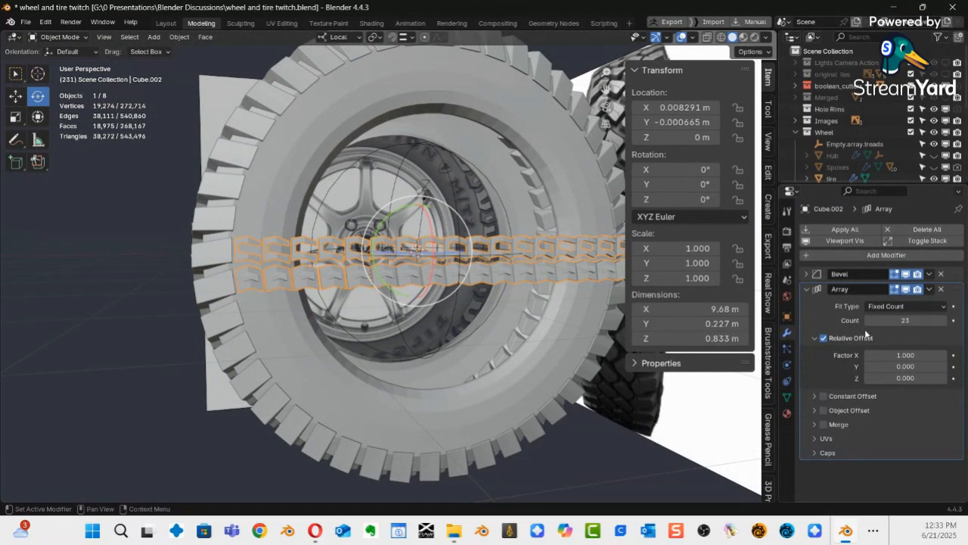
click(822, 340)
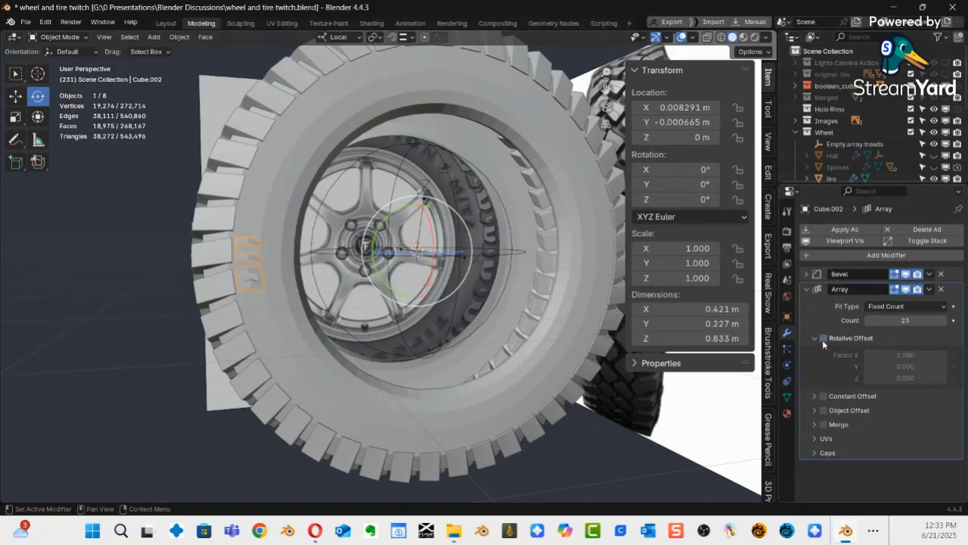
click(822, 409)
click(814, 411)
click(823, 410)
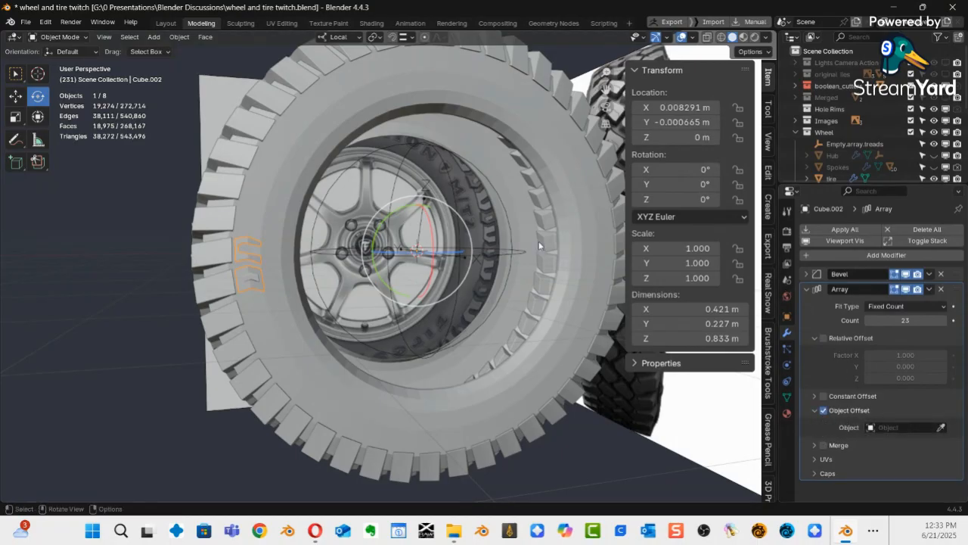
Select the new sphere empty and move it into the Wheel collection.
click(392, 155)
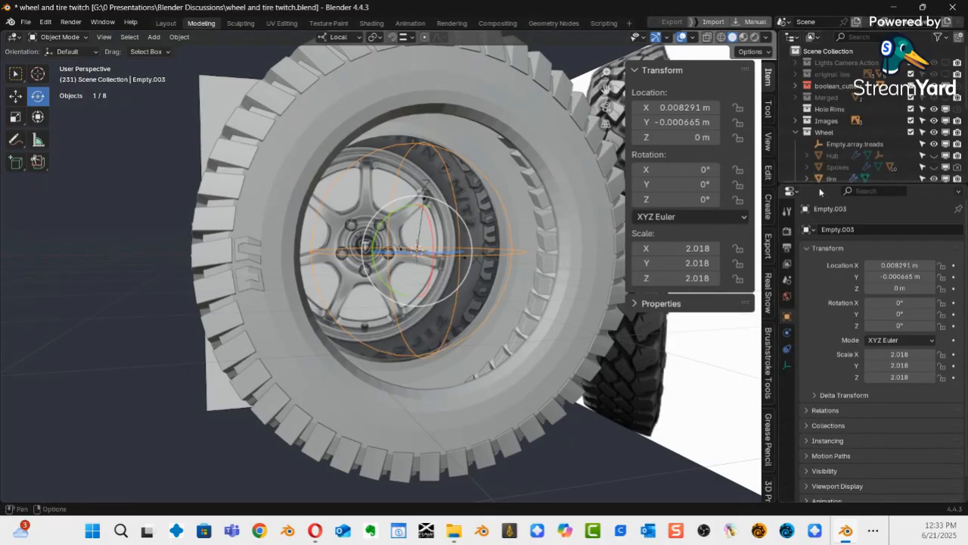
drag(842, 186, 841, 226)
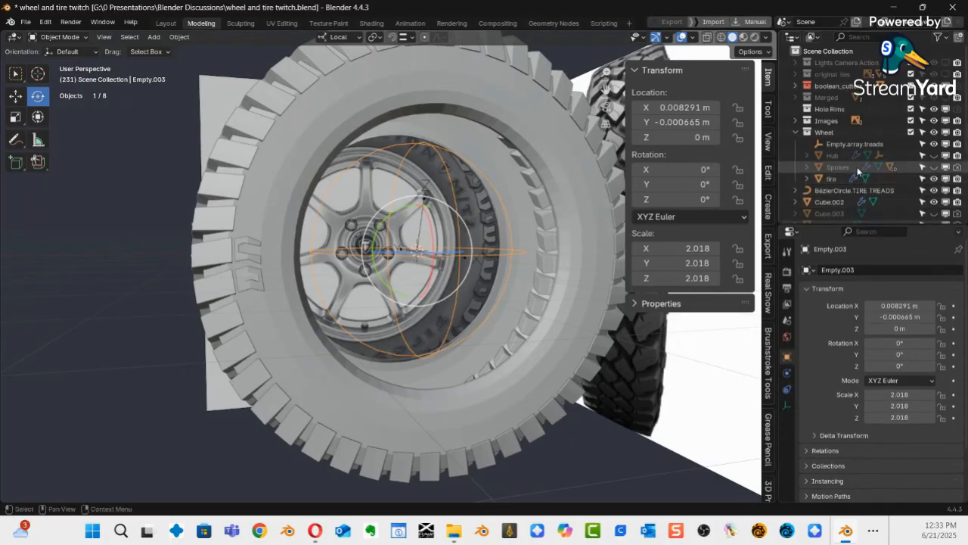
scroll(870, 166, down, 5)
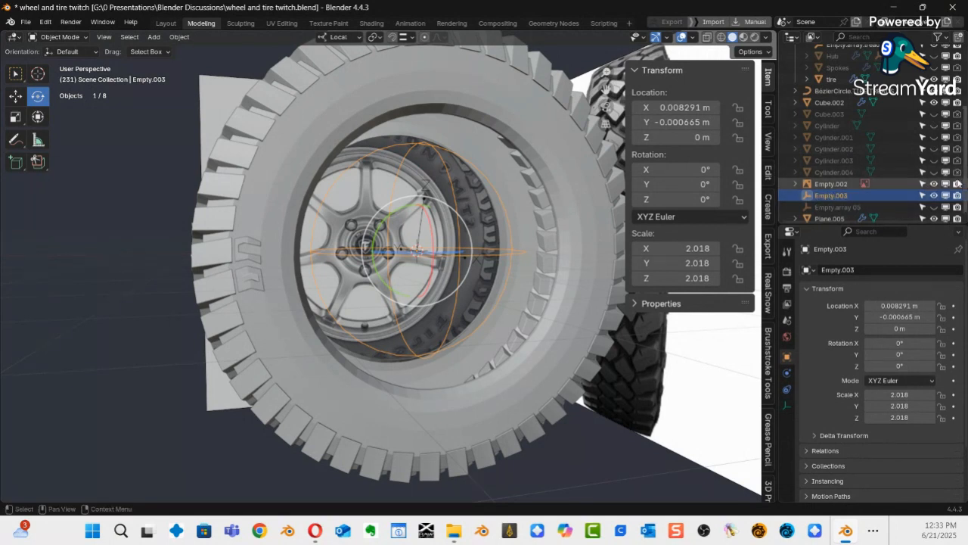
scroll(893, 181, up, 2)
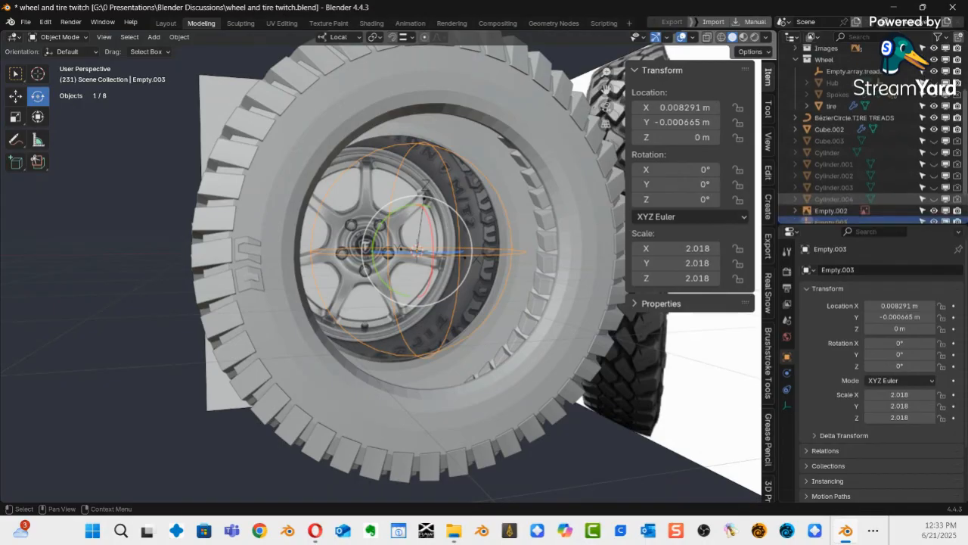
drag(837, 220, 824, 342)
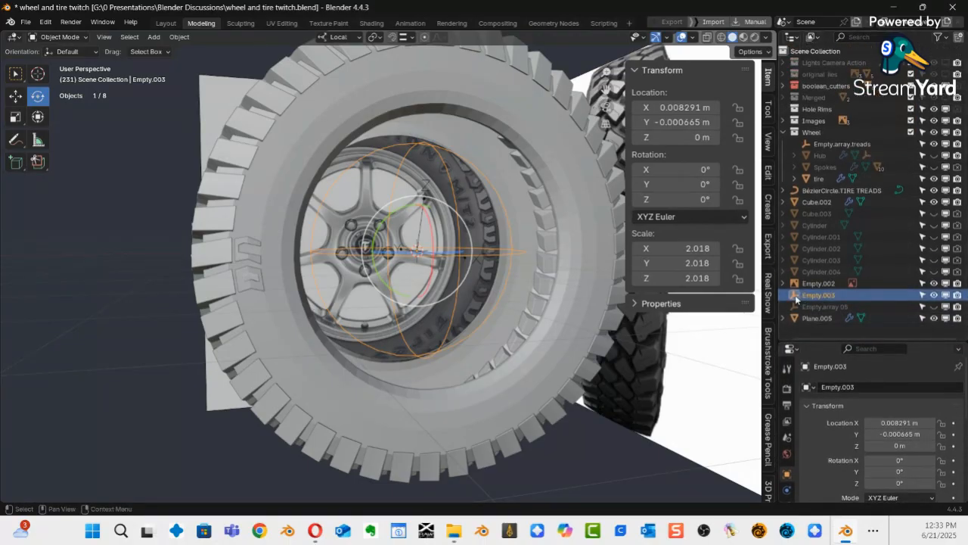
drag(798, 296, 811, 137)
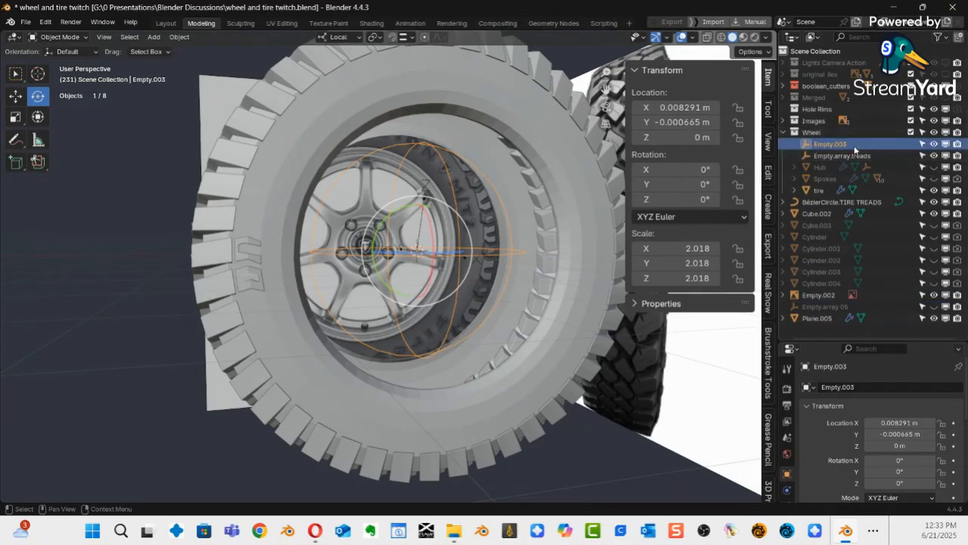
Rename the new sphere empty to Empty.ARRAY.TREAD 2.
double_click(848, 142)
click(835, 143)
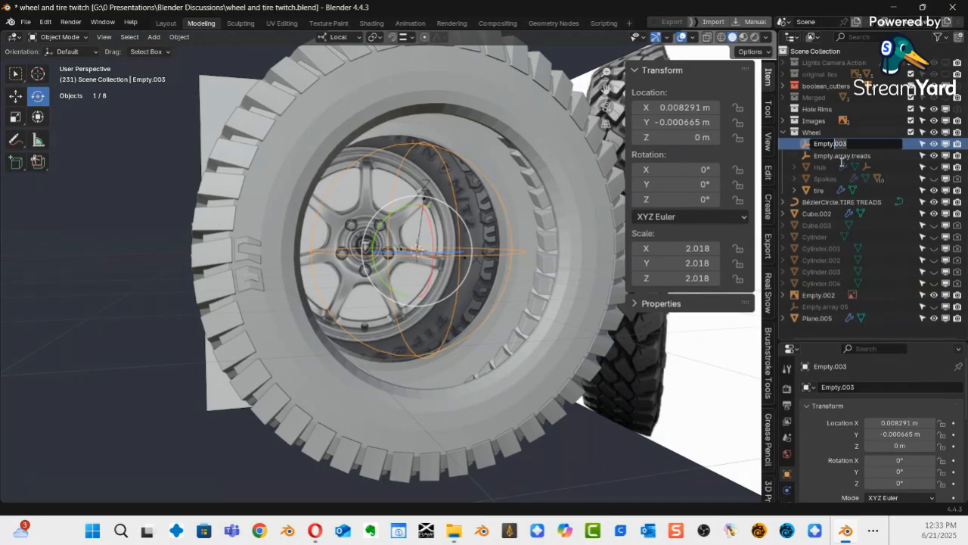
key(Delete)
key(Delete)
key(Delete)
text(ARRAY.TIRE)
key(Return)
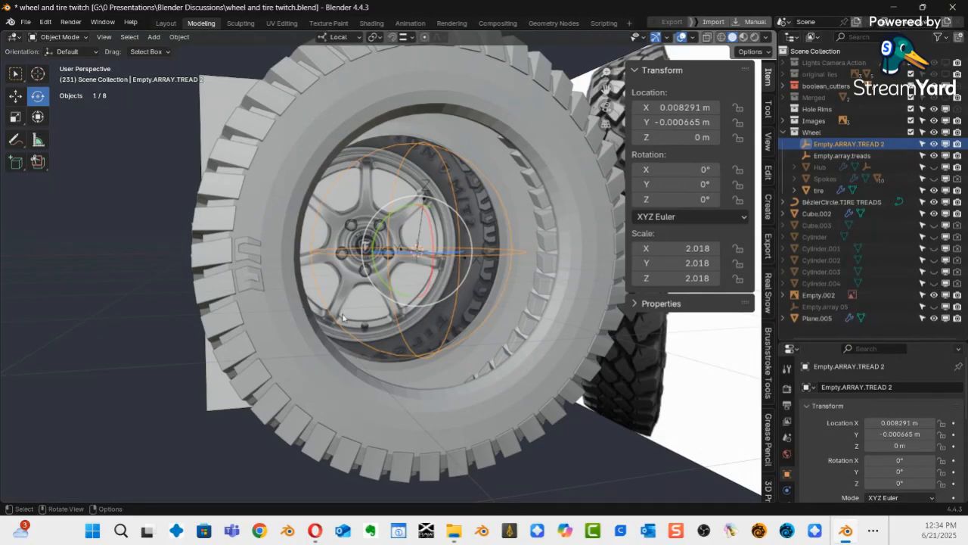
Set the sidewall tread's Array modifier to use Empty.ARRAY.TREAD 2 as its offset object.
click(251, 277)
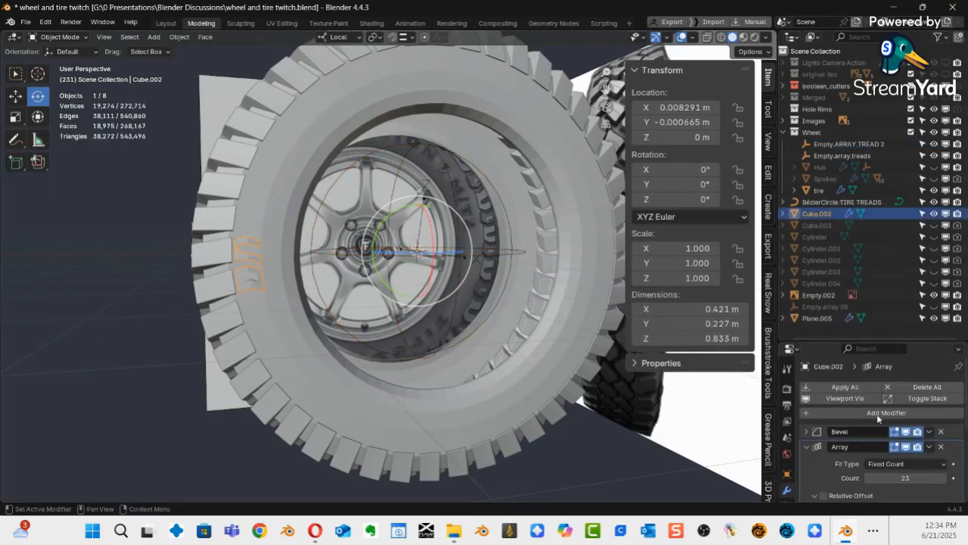
drag(897, 343, 898, 138)
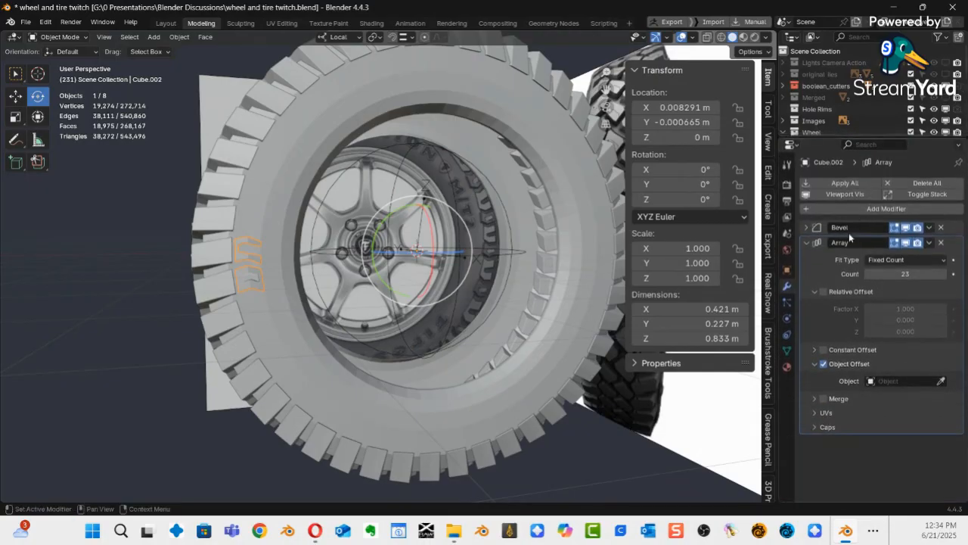
click(886, 381)
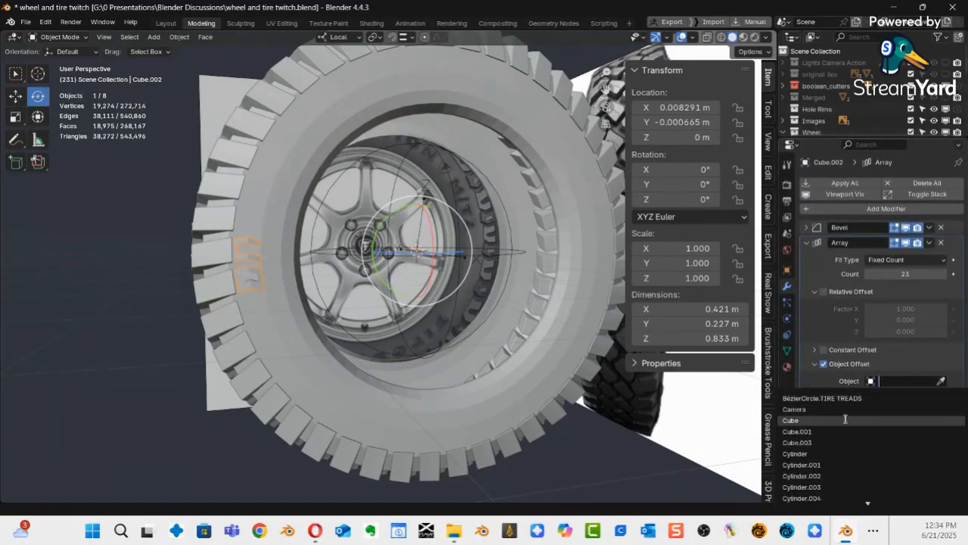
text(EMPTY)
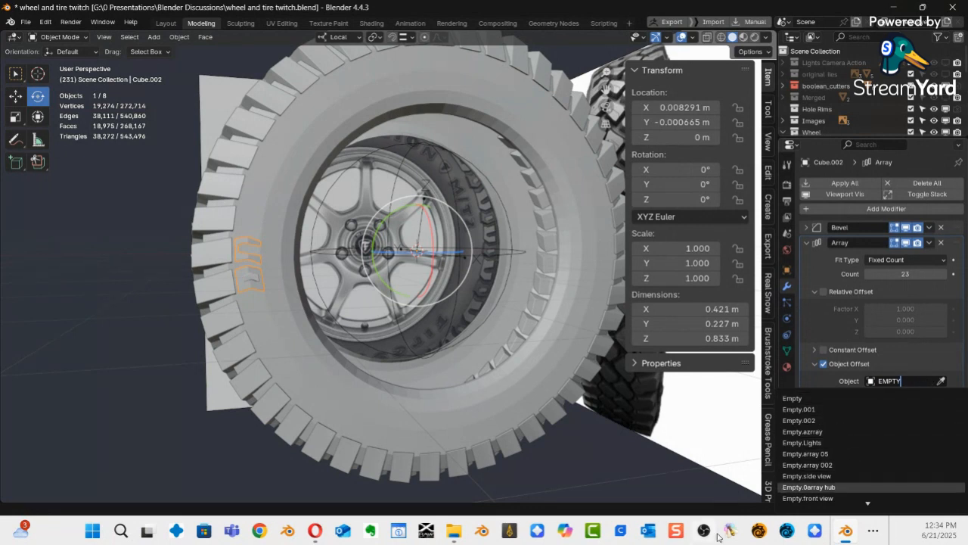
scroll(912, 489, down, 2)
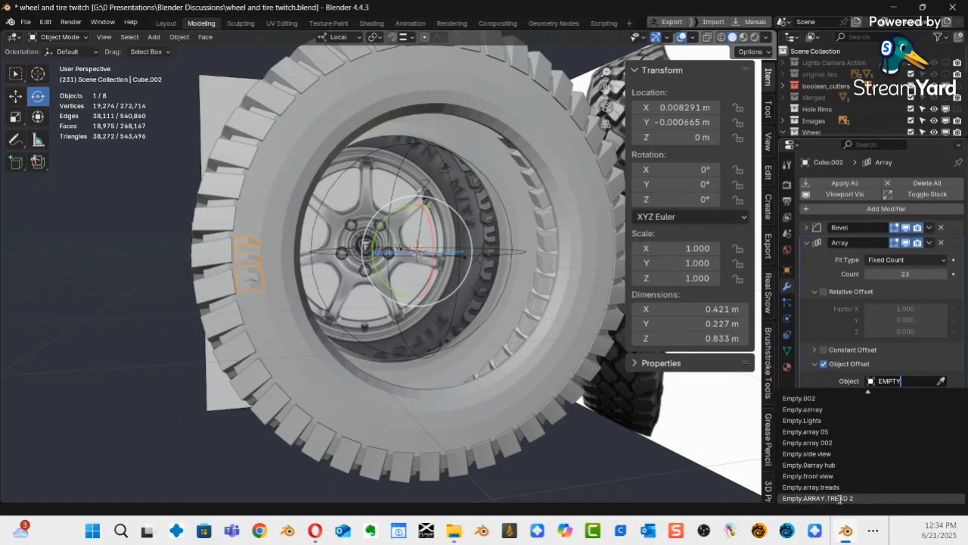
click(838, 499)
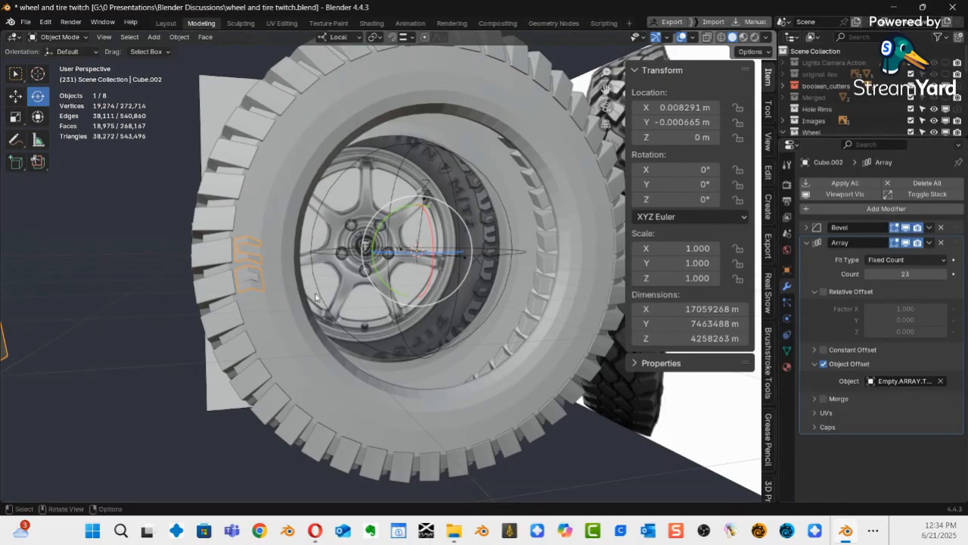
Try rotating Empty.ARRAY.TREAD 2 about 24.7° around its Y axis, and undo the rotation.
middle_drag(387, 264, 420, 220)
click(478, 282)
drag(419, 204, 371, 274)
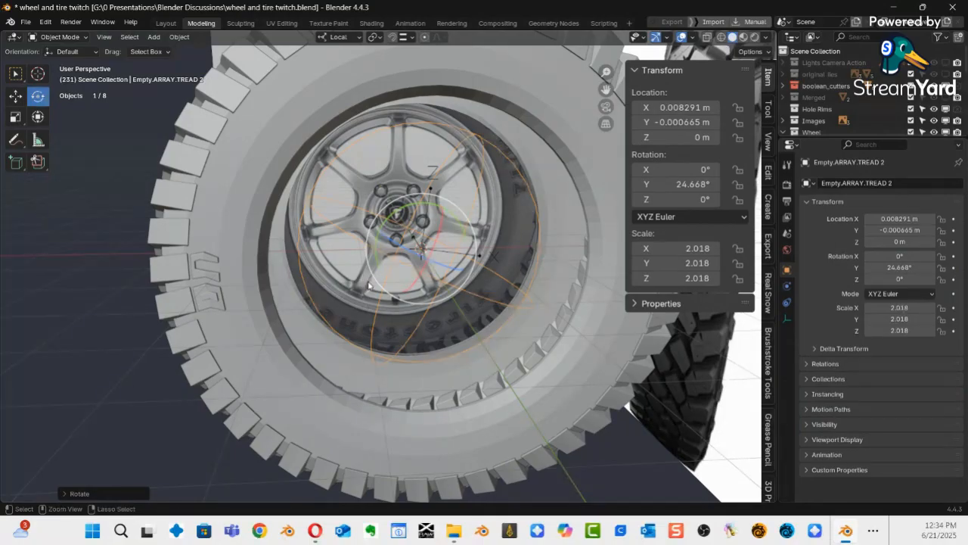
key(ctrl+z)
middle_drag(376, 281, 452, 275)
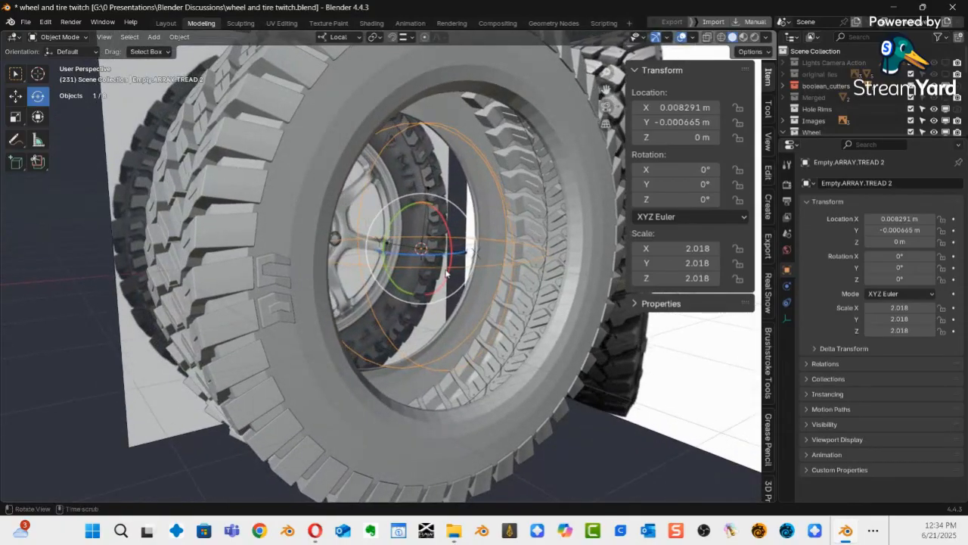
Reassign Empty.ARRAY.TREAD 2 as the object offset in the sidewall tread's Array modifier.
click(276, 286)
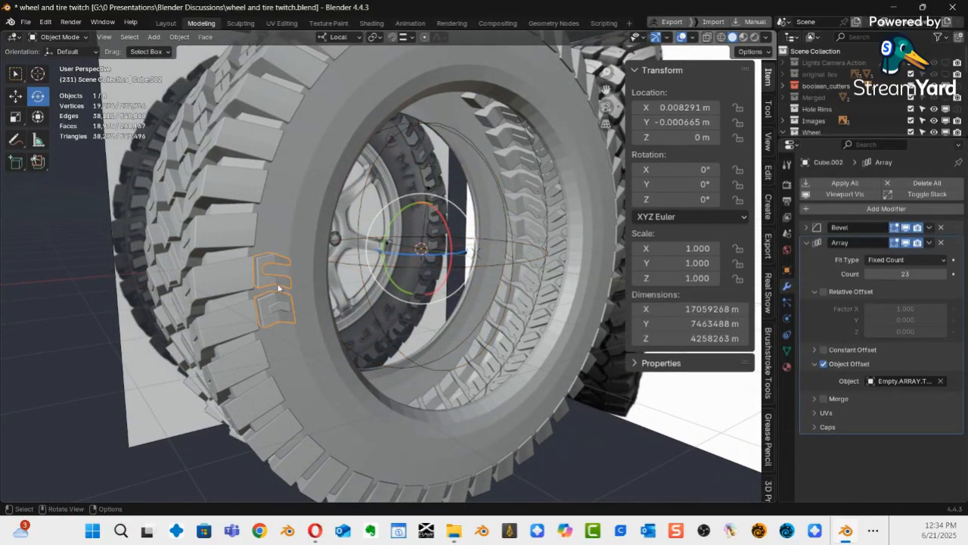
click(899, 380)
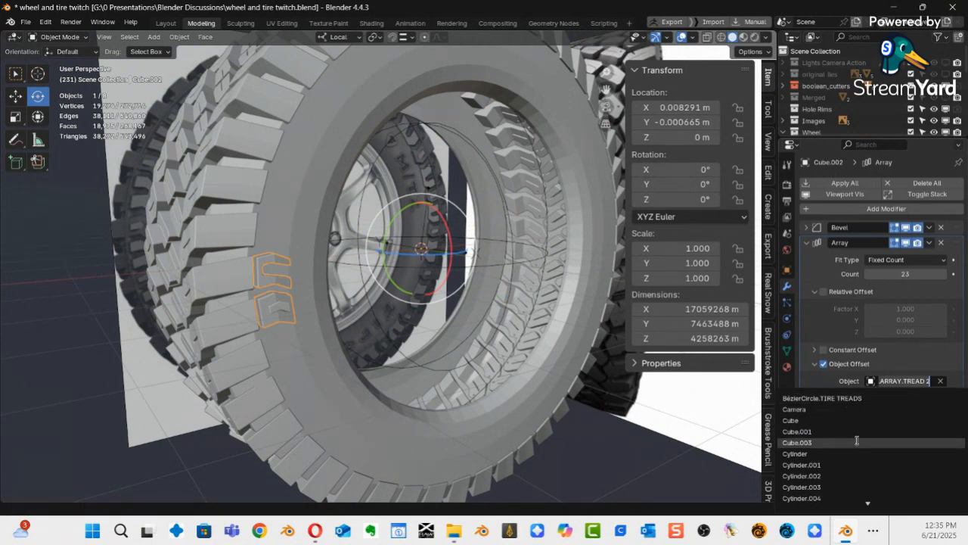
scroll(866, 505, down, 6)
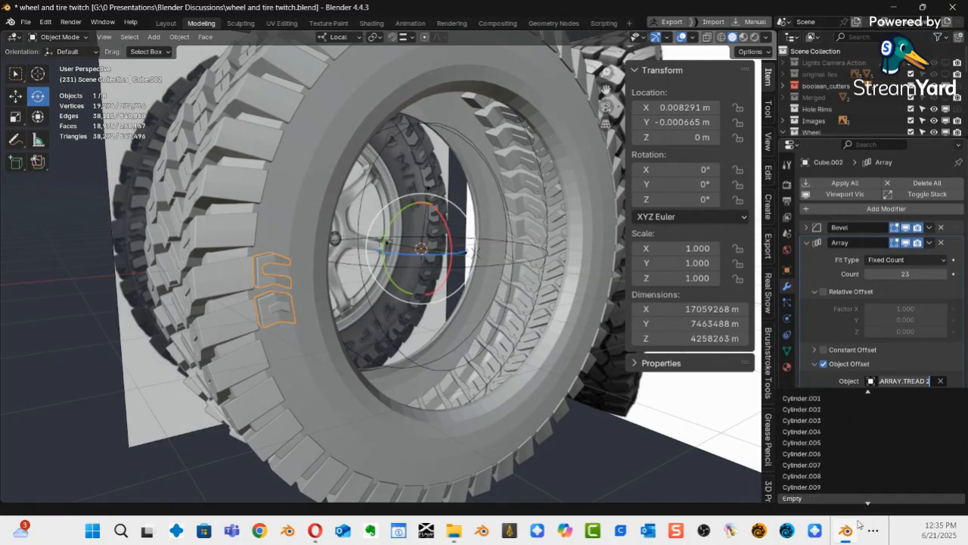
scroll(930, 478, down, 3)
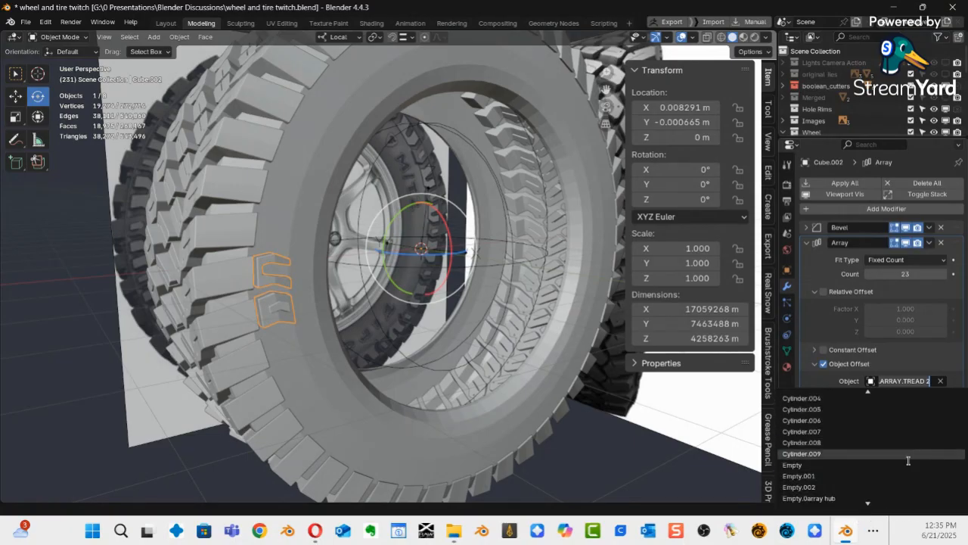
scroll(916, 455, down, 11)
scroll(895, 483, up, 4)
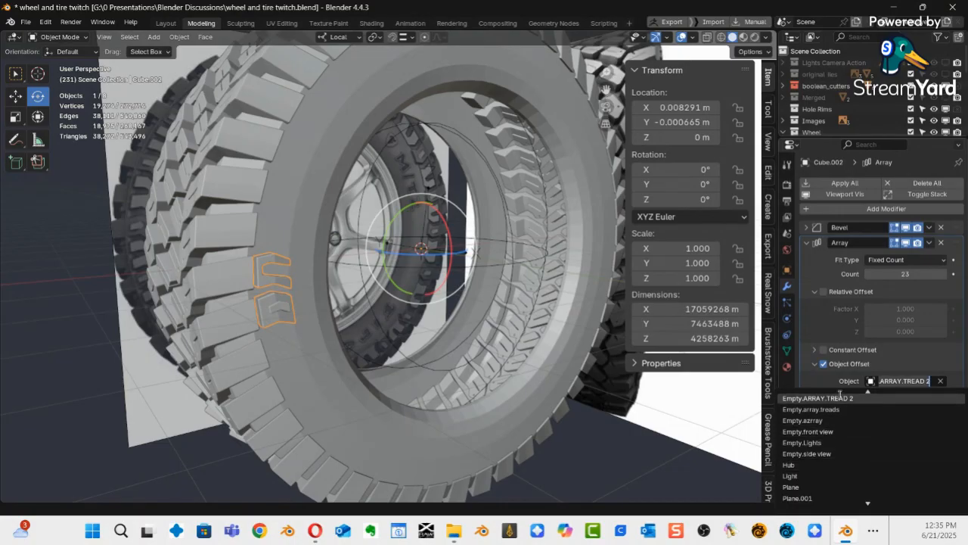
click(840, 397)
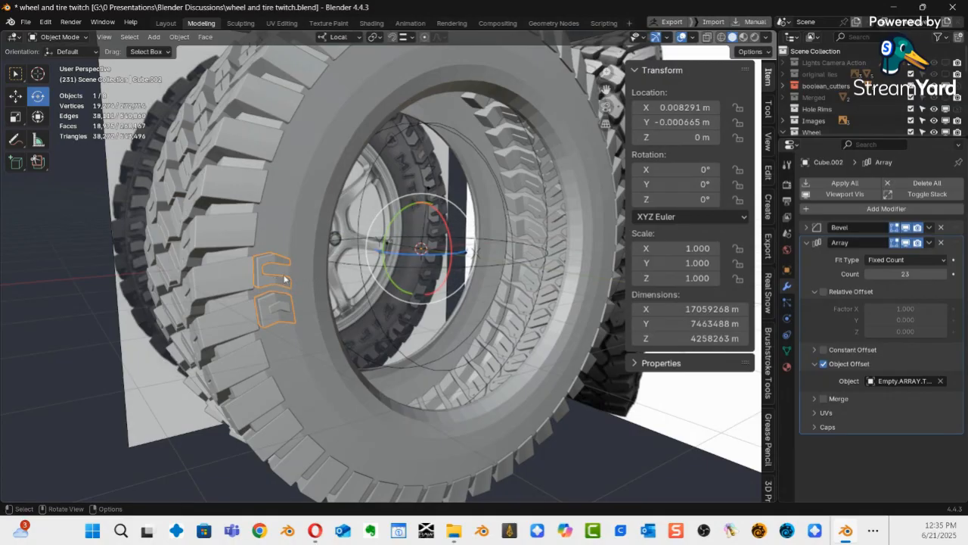
Frame the selected sidewall tread and look for its array copies in the viewport and its entry in the object list.
middle_drag(447, 283, 476, 273)
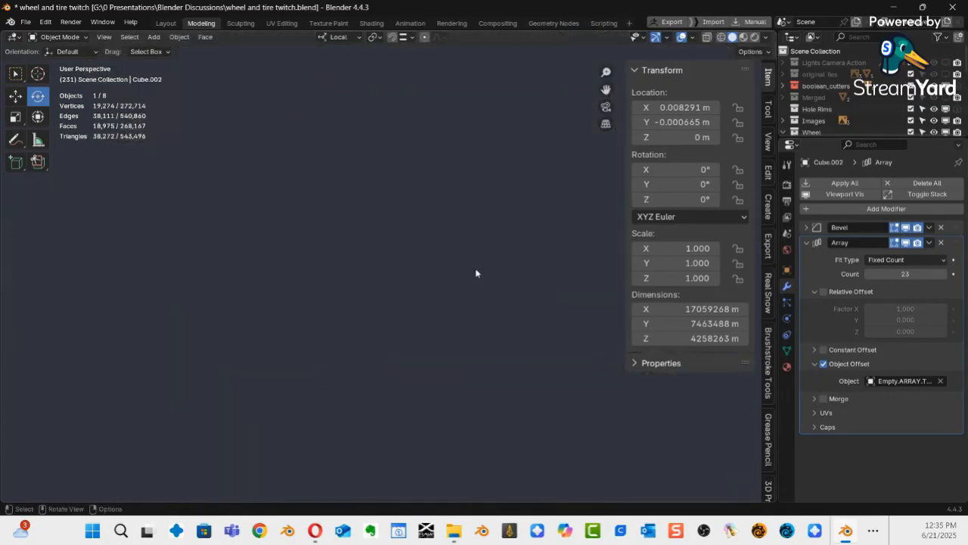
key(KP_Decimal)
middle_drag(411, 307, 465, 310)
scroll(823, 136, down, 8)
scroll(823, 131, up, 6)
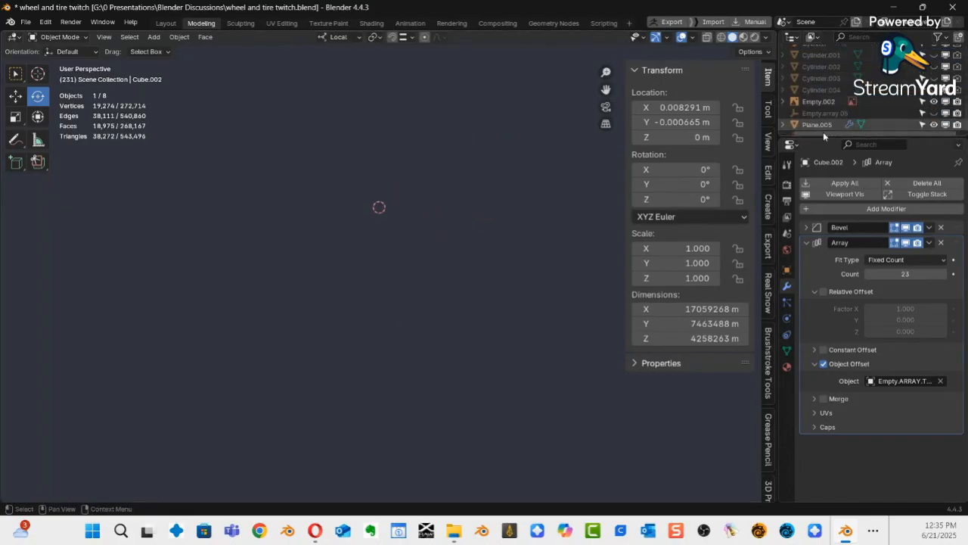
scroll(824, 120, down, 7)
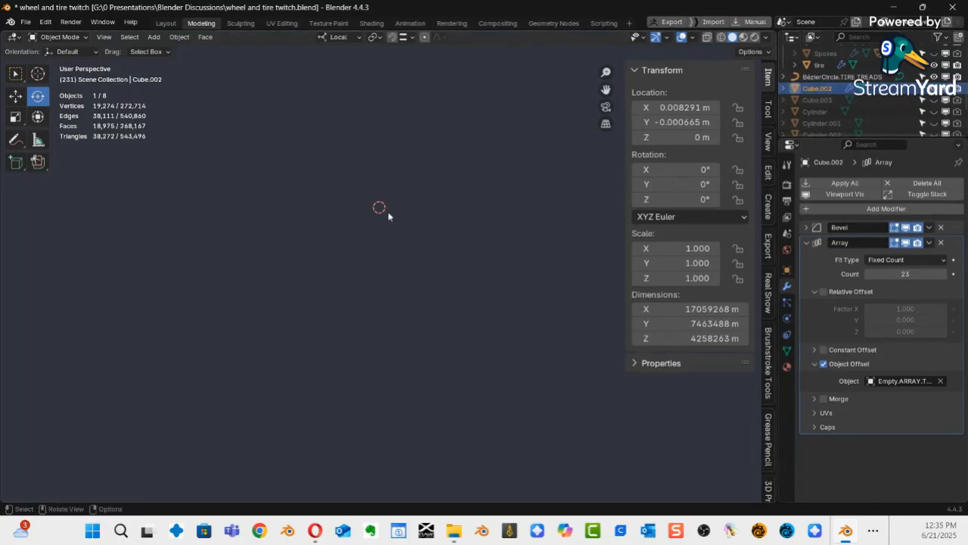
Check the viewport in wireframe shading for the missing model, and restore solid shading.
key(z)
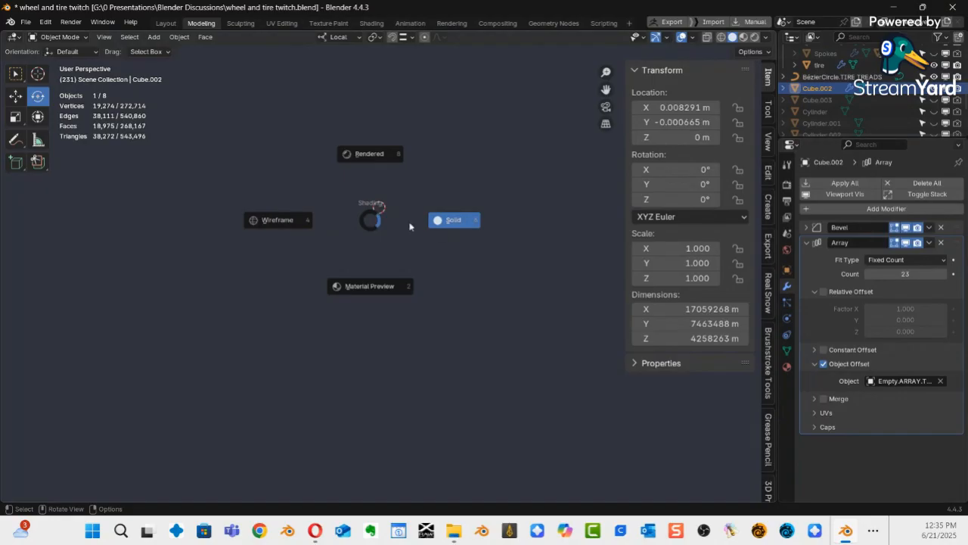
click(286, 224)
key(z)
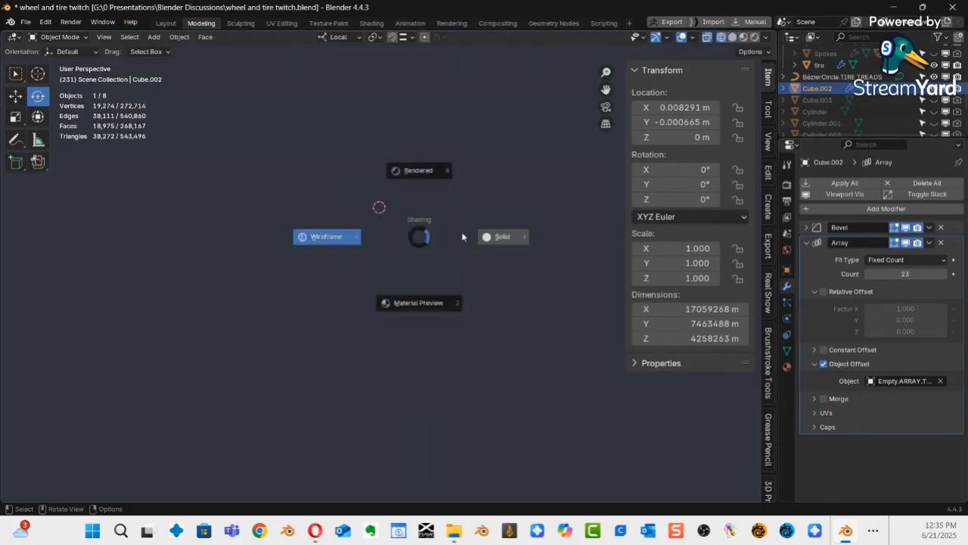
click(502, 239)
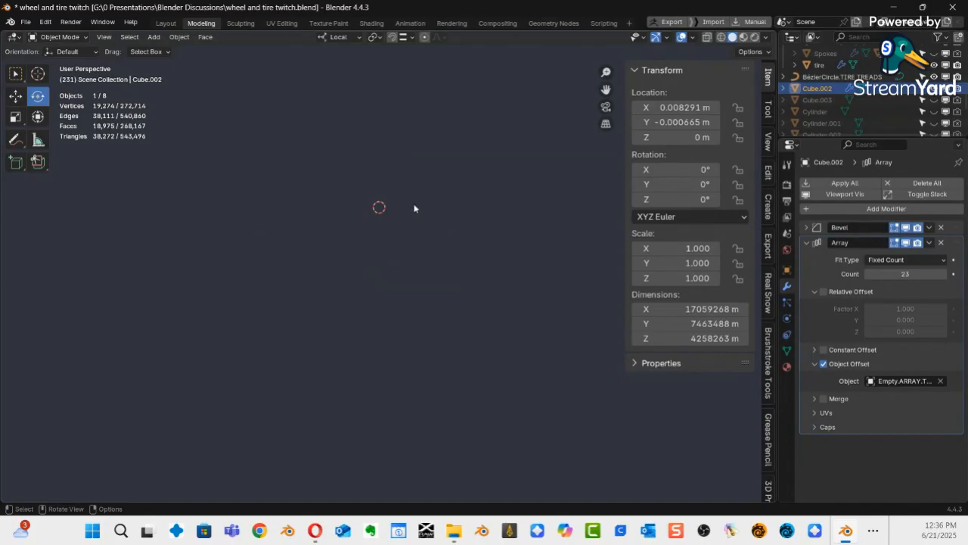
Select the tire object, bring it back into view and examine how the sidewall tread's array copies are spread around it.
drag(902, 134, 901, 372)
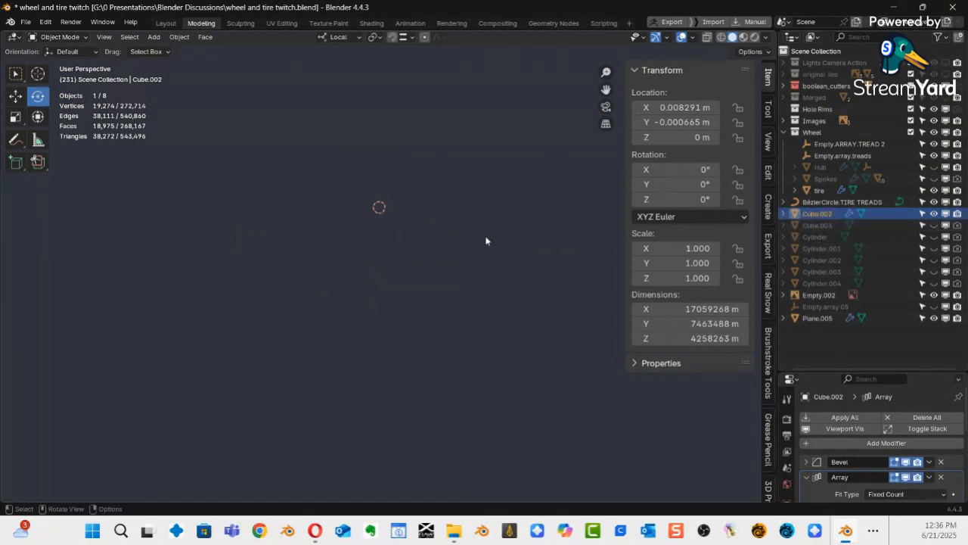
click(409, 253)
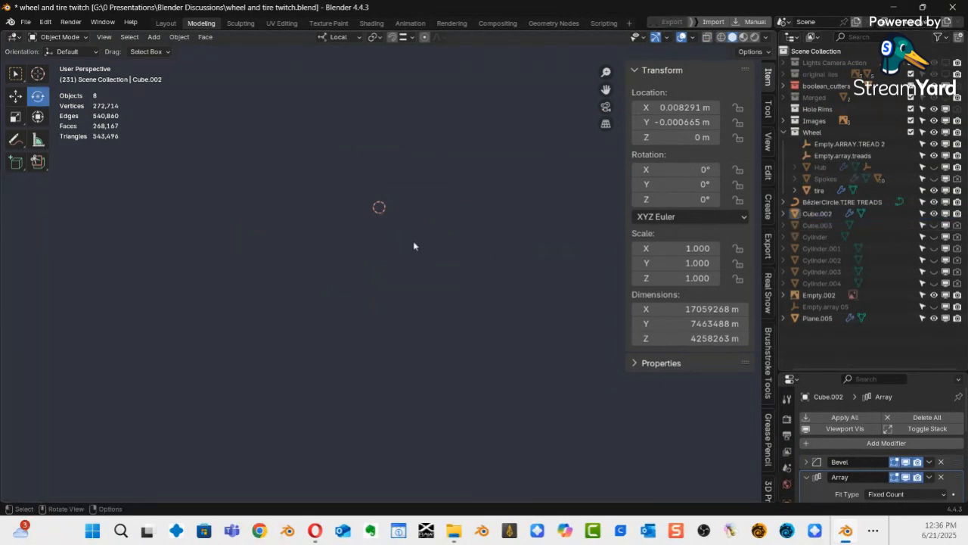
ctrl+alt+drag(424, 227, 423, 303)
ctrl+alt+drag(417, 347, 510, 217)
ctrl+middle_drag(509, 218, 519, 257)
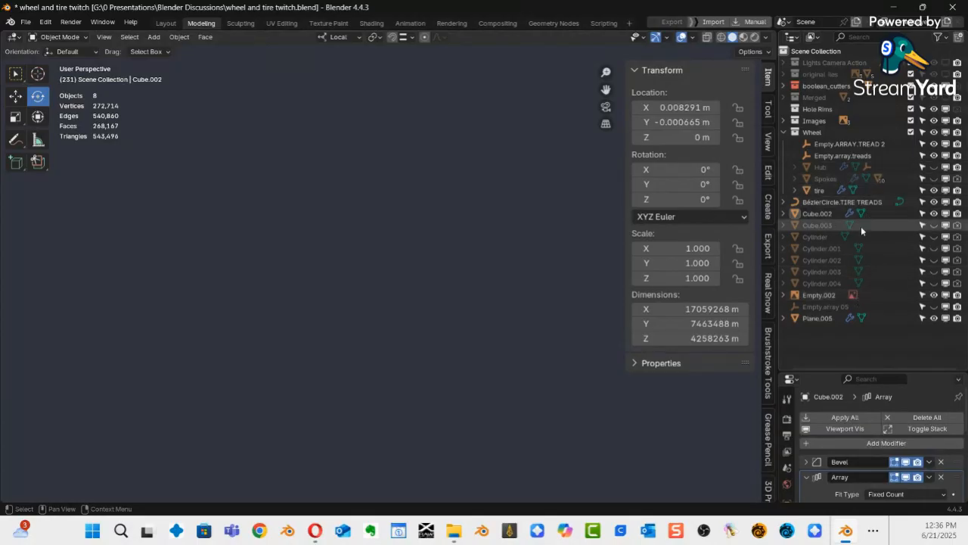
click(819, 191)
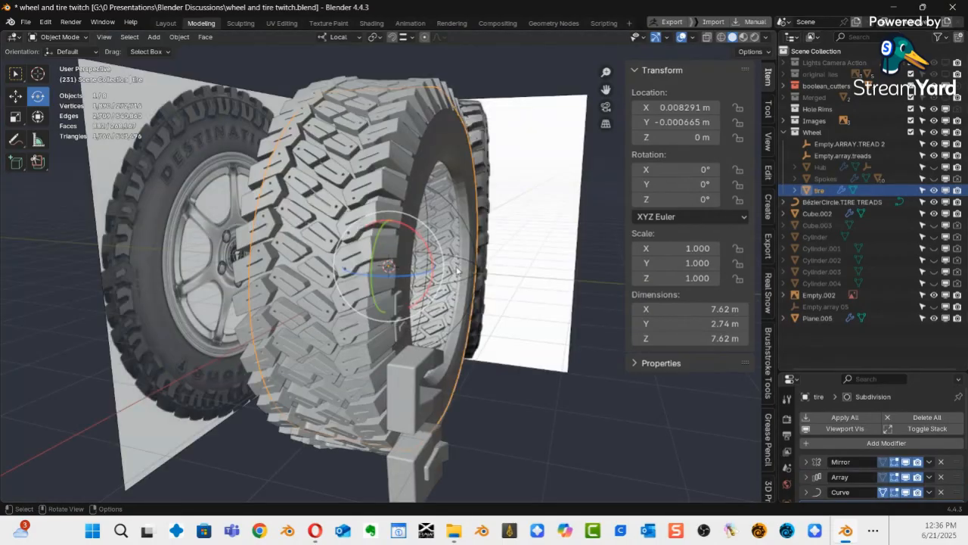
mouse_move(457, 291)
middle_down()
mouse_move(441, 271)
mouse_move(468, 287)
middle_up()
scroll(468, 286, down, 10)
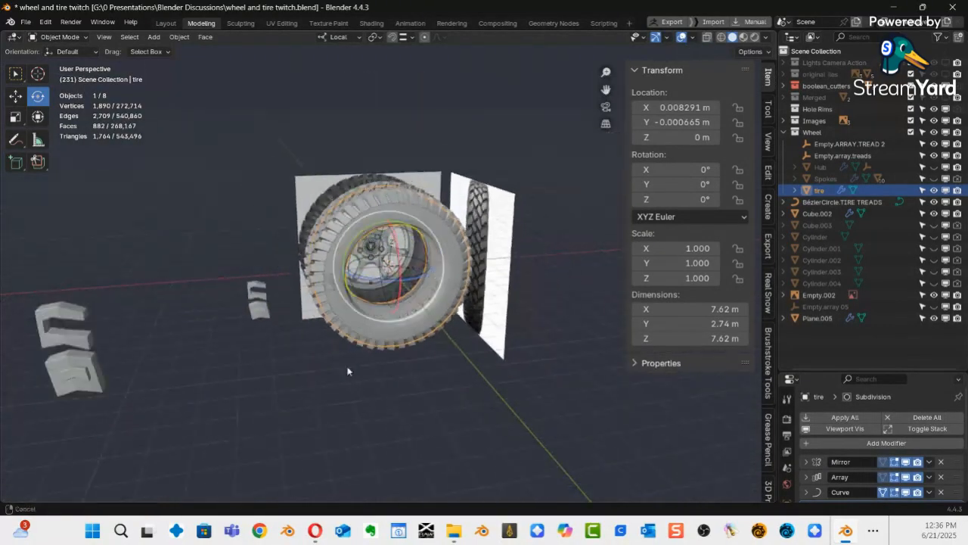
ctrl+middle_drag(331, 372, 364, 290)
Apply the rotation and scale of the sidewall tread object.
click(334, 299)
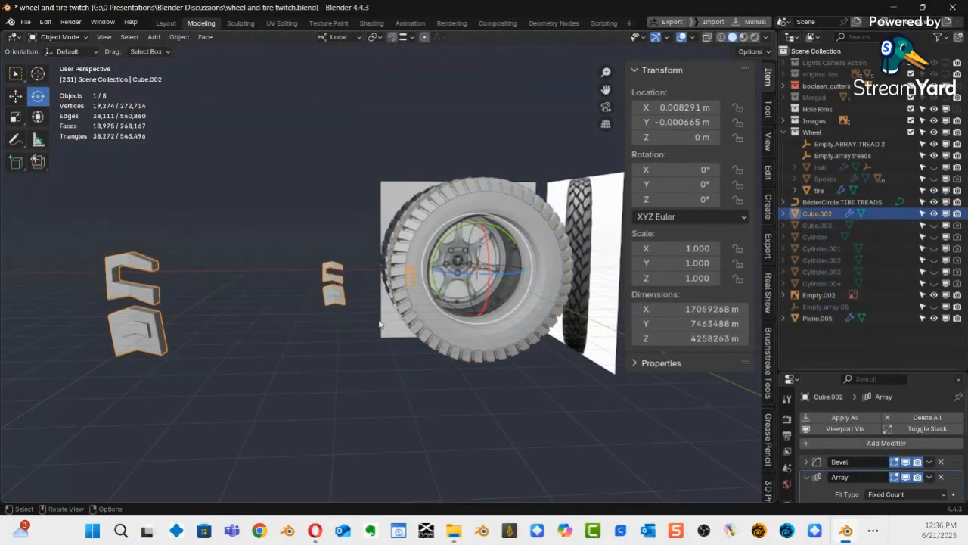
key(ctrl+a)
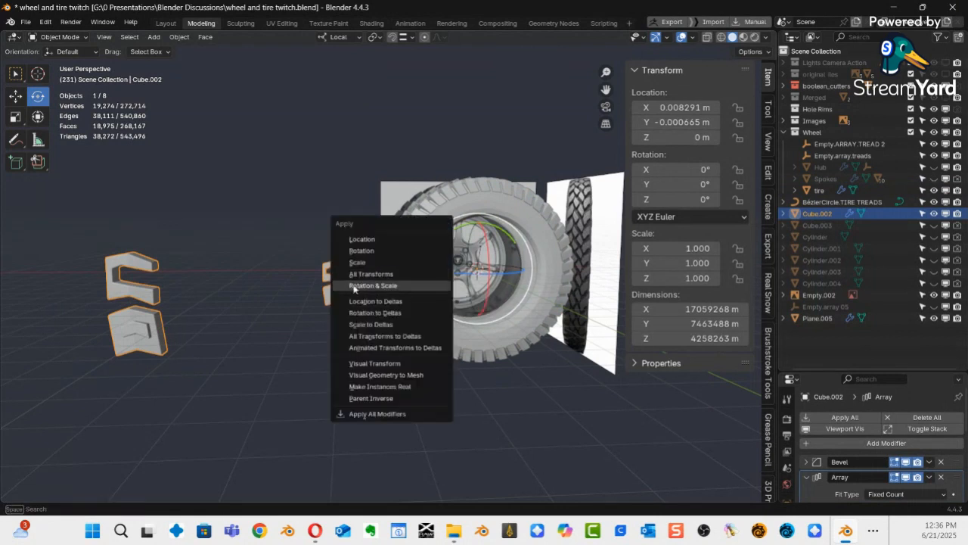
click(390, 286)
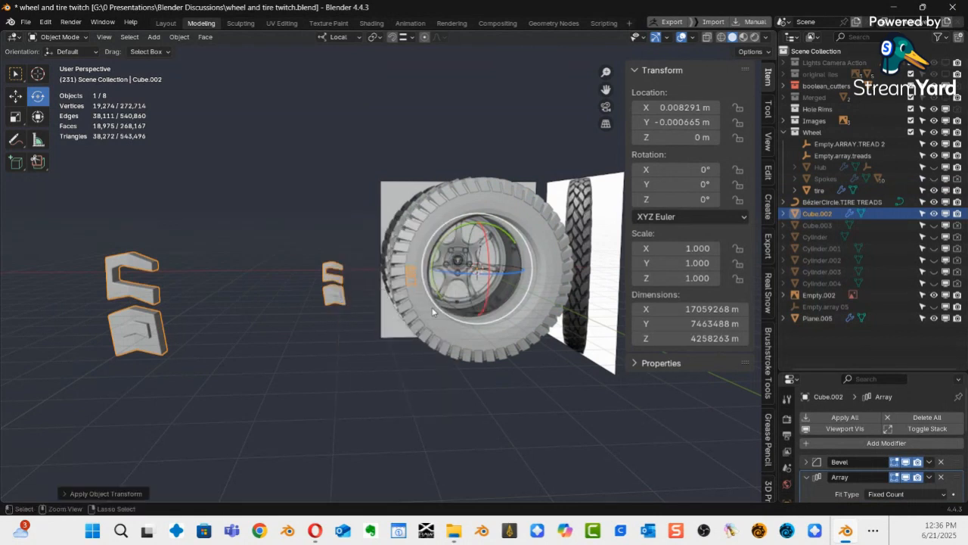
Frame the tire object to bring the wheel and the stray tread copies back into view.
alt+drag(454, 289, 576, 304)
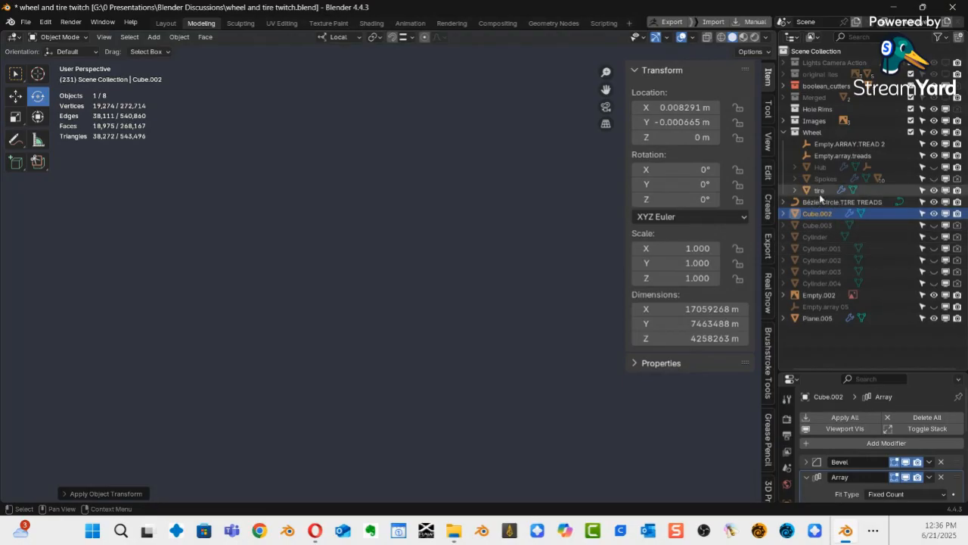
click(820, 194)
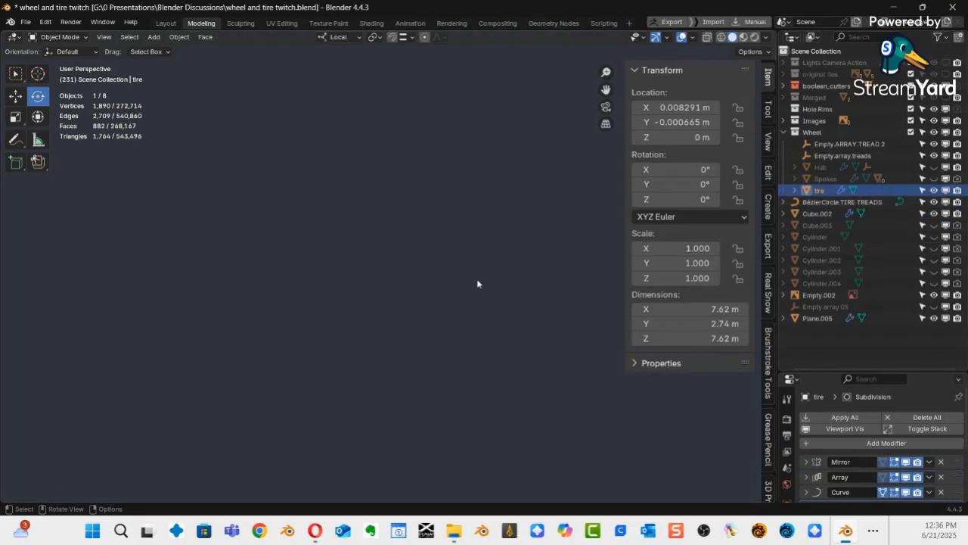
key(KP_Decimal)
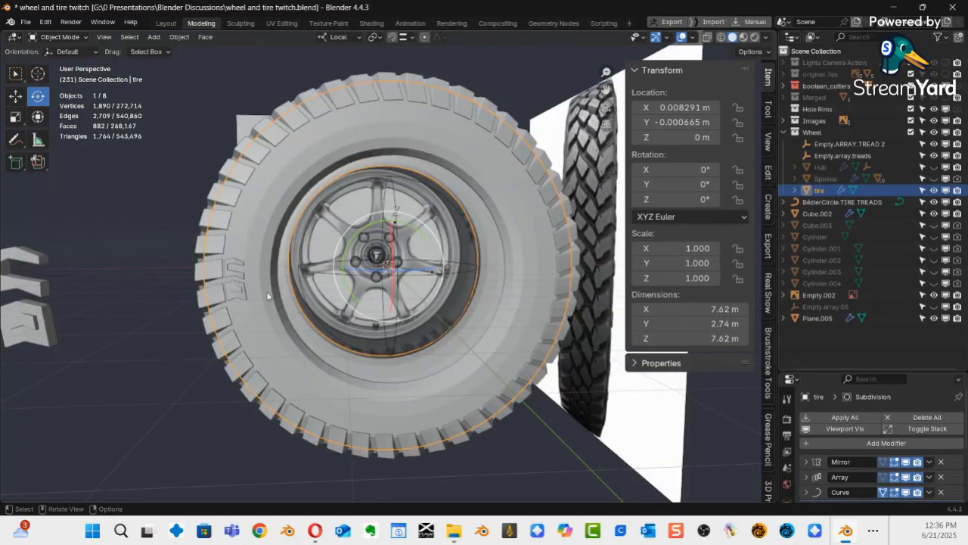
scroll(294, 284, down, 3)
middle_drag(221, 303, 227, 315)
ctrl+middle_drag(212, 391, 293, 295)
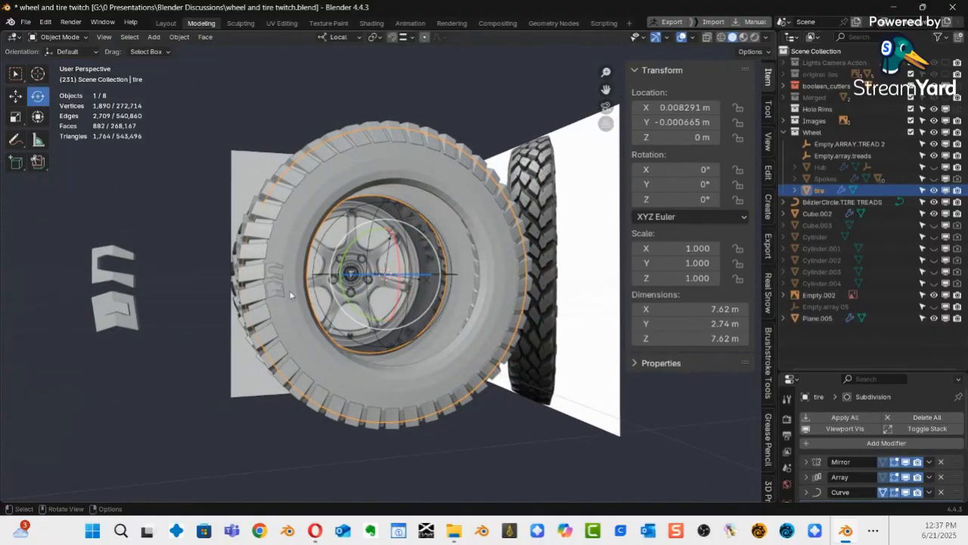
Remove the Array modifier from the sidewall tread object, keeping its Bevel modifier.
click(278, 293)
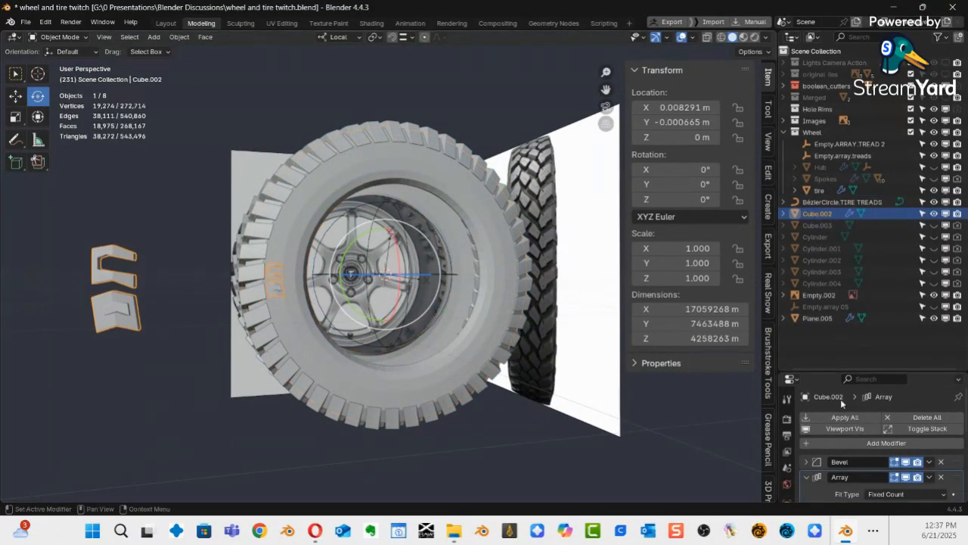
drag(852, 369, 852, 139)
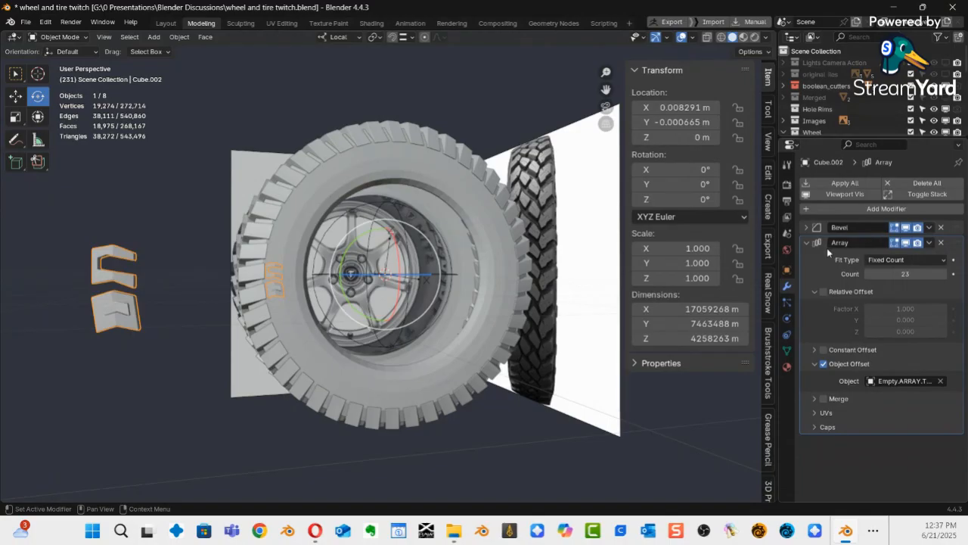
click(940, 243)
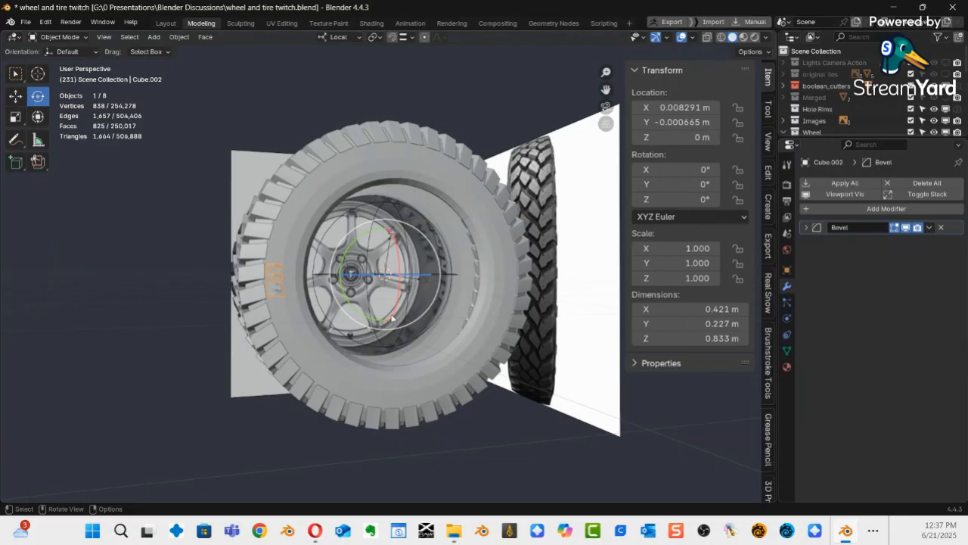
Select the Empty.ARRAY.TREAD 2 empty inside the wheel and reveal its entry in the Wheel collection.
middle_drag(348, 272, 431, 280)
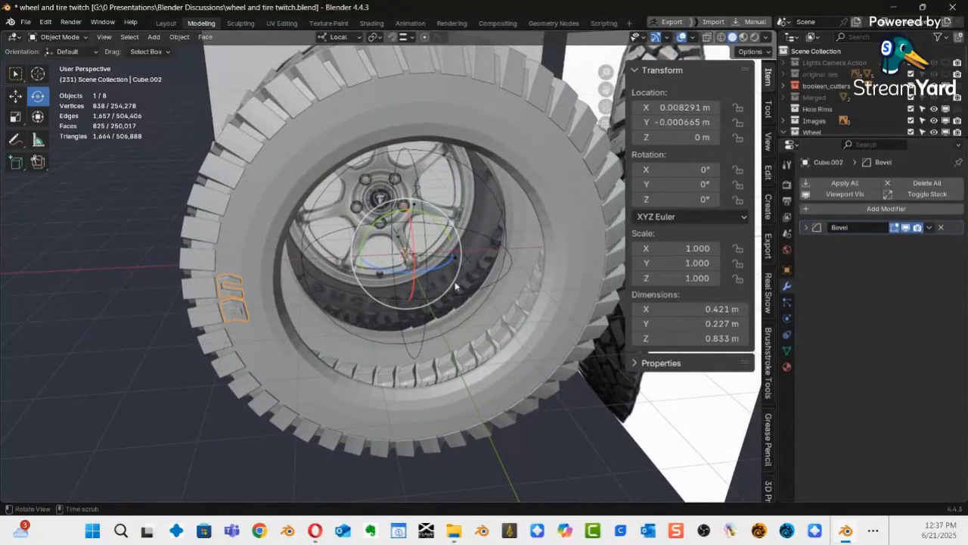
click(491, 288)
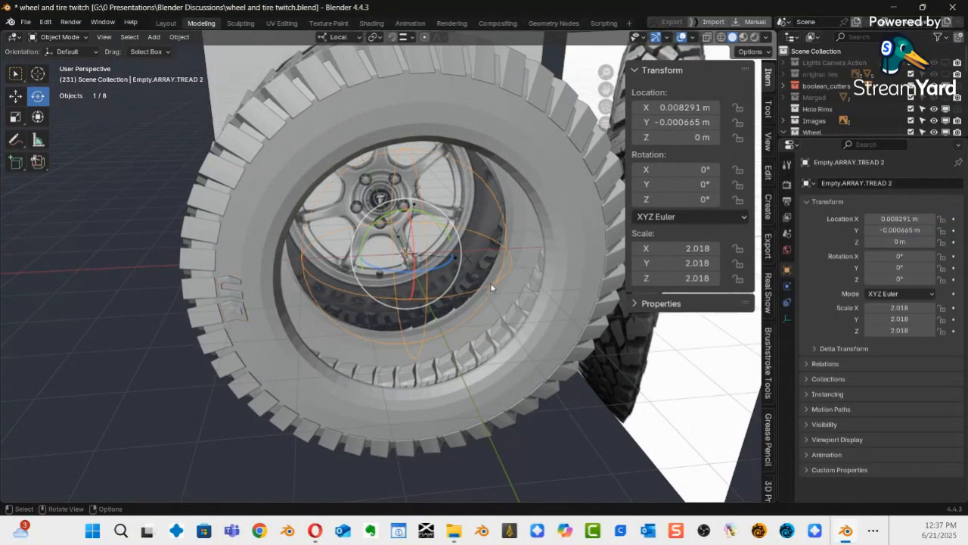
click(784, 131)
drag(787, 139, 786, 309)
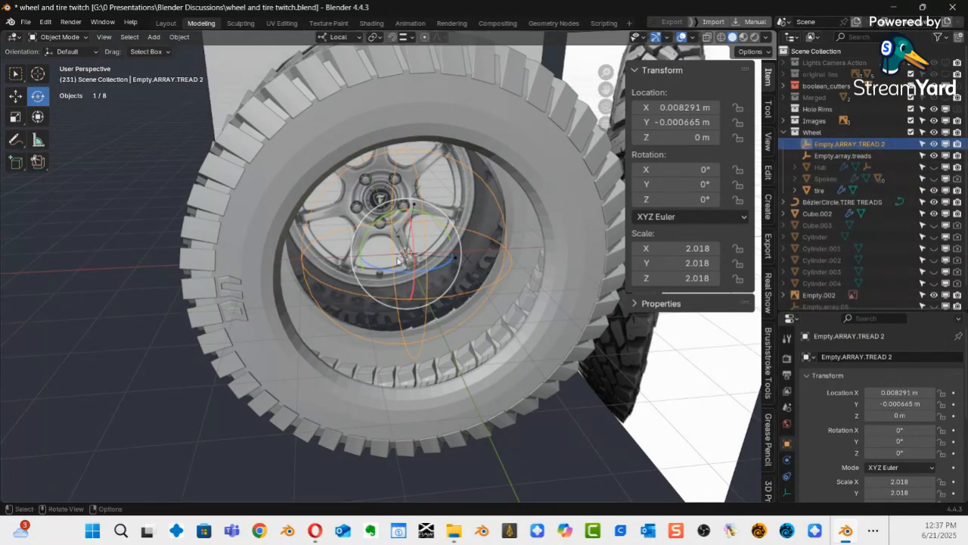
middle_drag(389, 321, 370, 310)
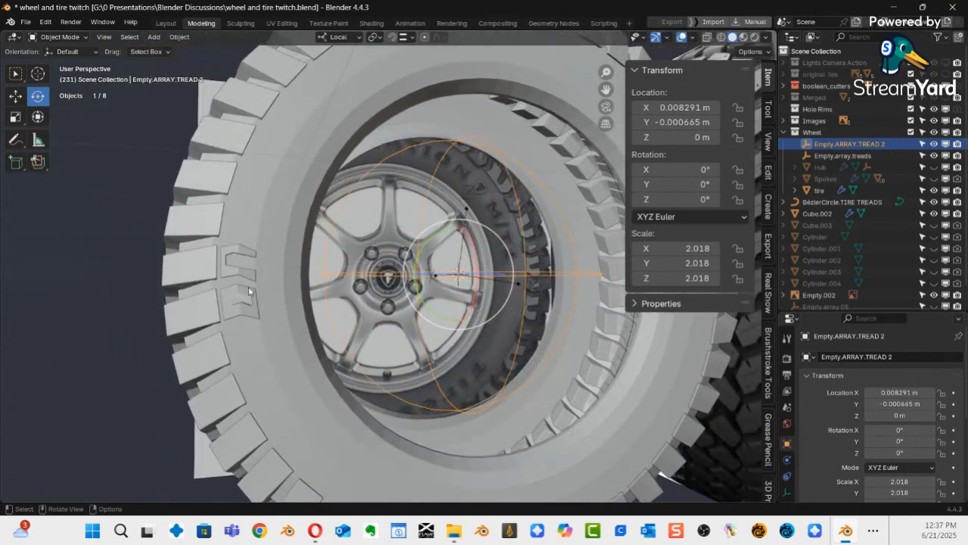
Select the sidewall tread object and add an Array modifier below its Bevel modifier.
click(248, 290)
middle_drag(248, 287, 325, 325)
click(866, 382)
mouse_move(832, 383)
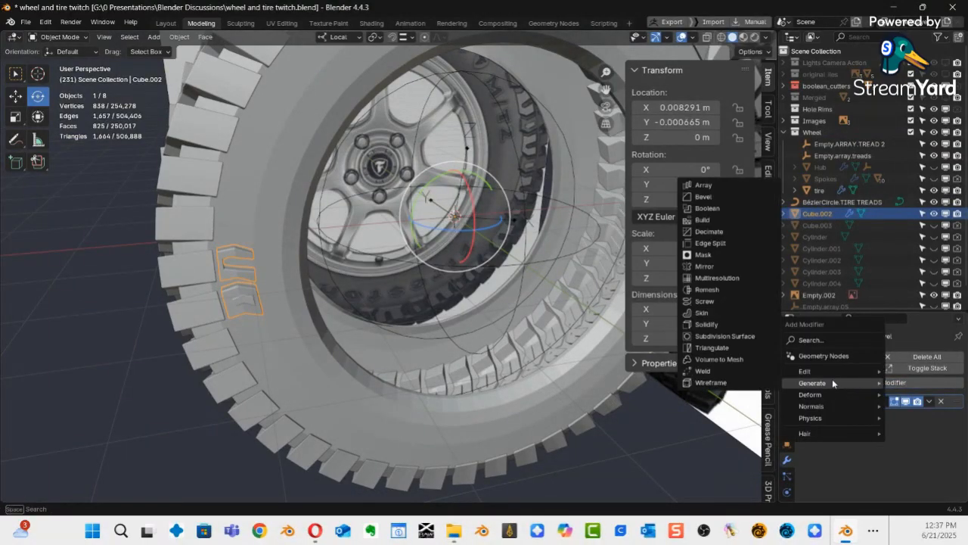
click(703, 184)
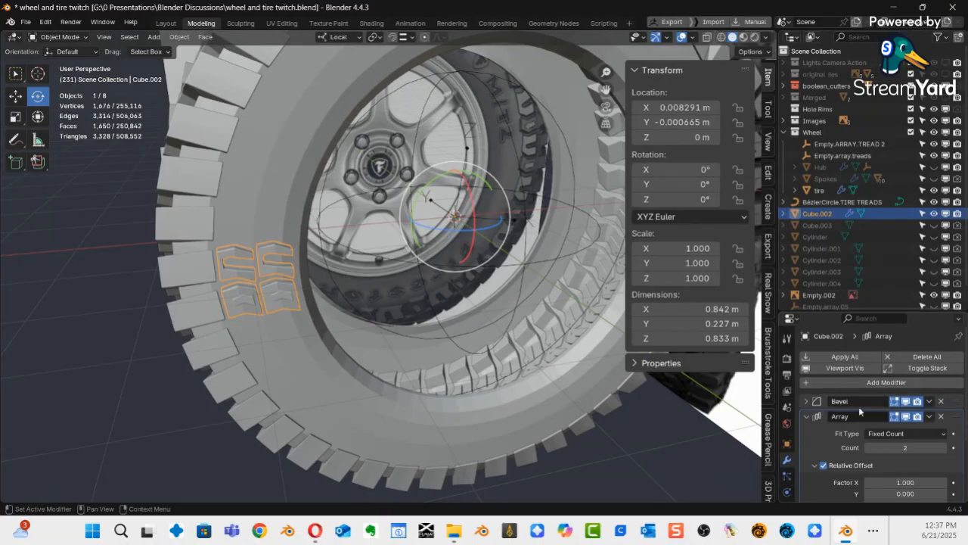
Enlarge the modifier settings area and set the sidewall tread's array count to 23.
drag(914, 312, 923, 223)
scroll(919, 196, down, 5)
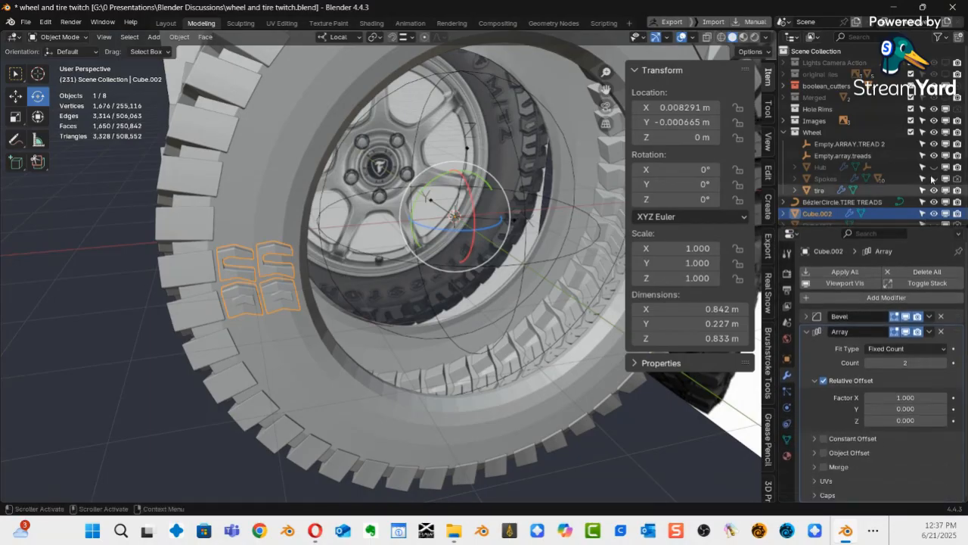
click(906, 363)
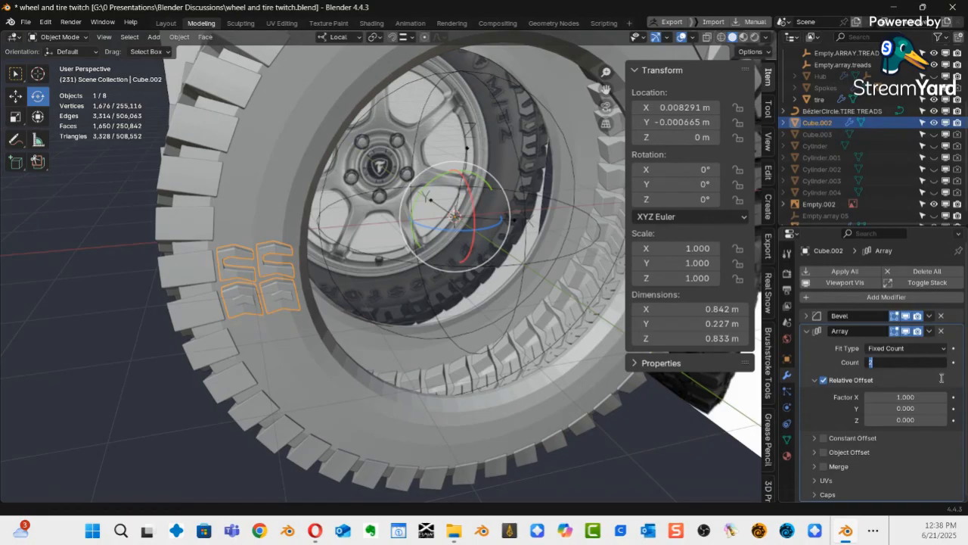
text(22.5)
key(Return)
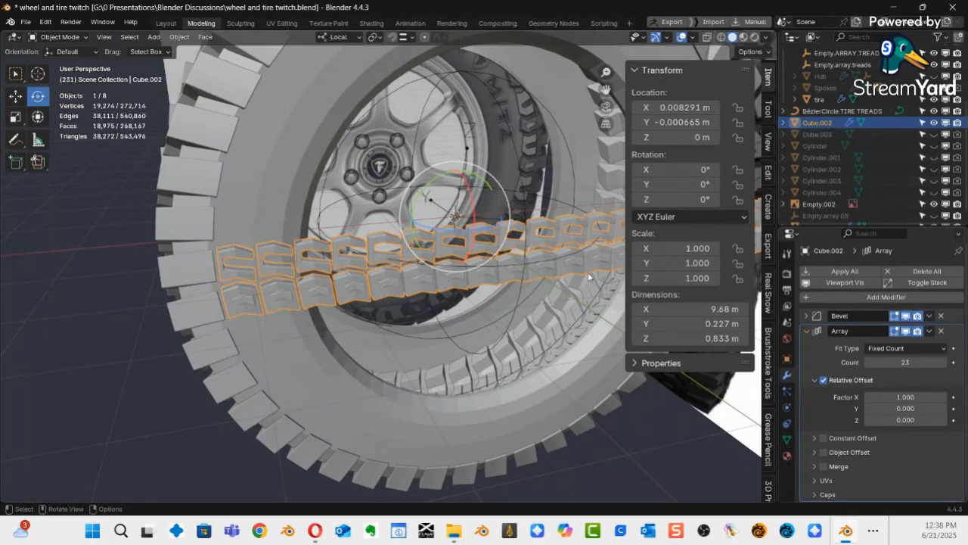
Try the array's relative offset with factor X at 0 and factor Y at 1.
right_click(909, 398)
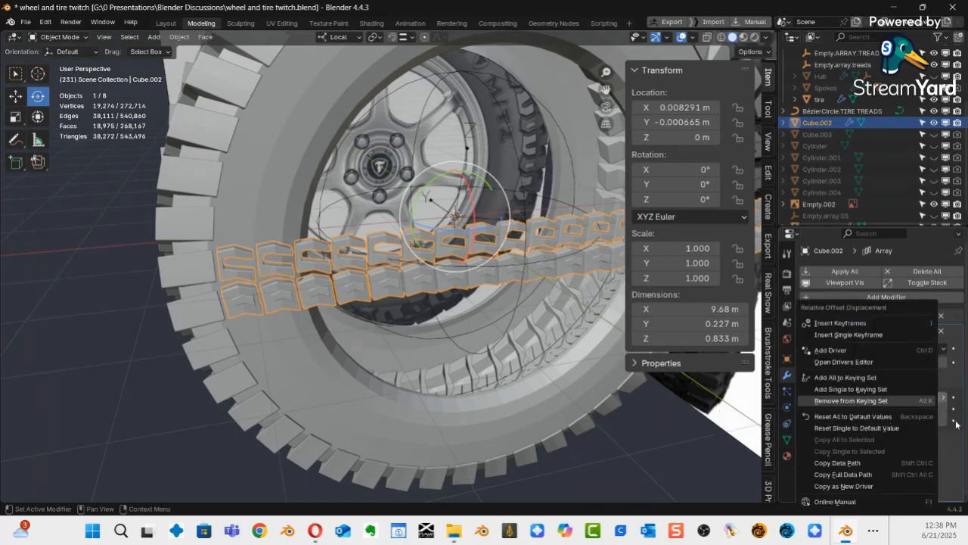
click(913, 399)
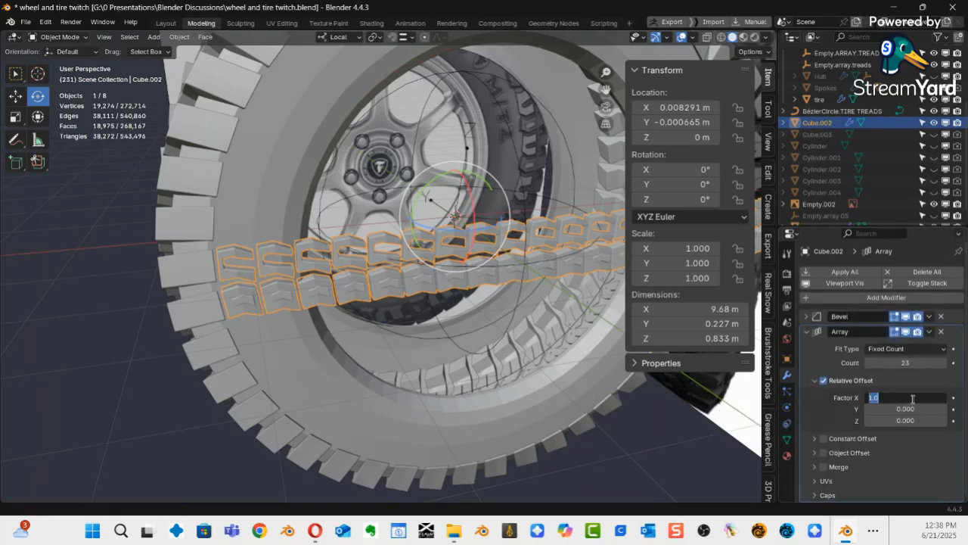
text(0)
key(Return)
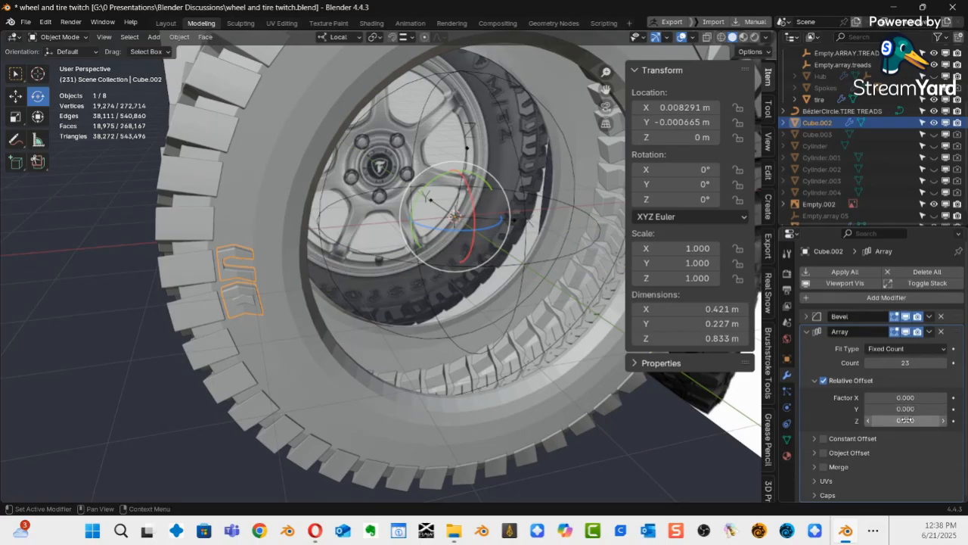
click(905, 409)
text(1)
key(Return)
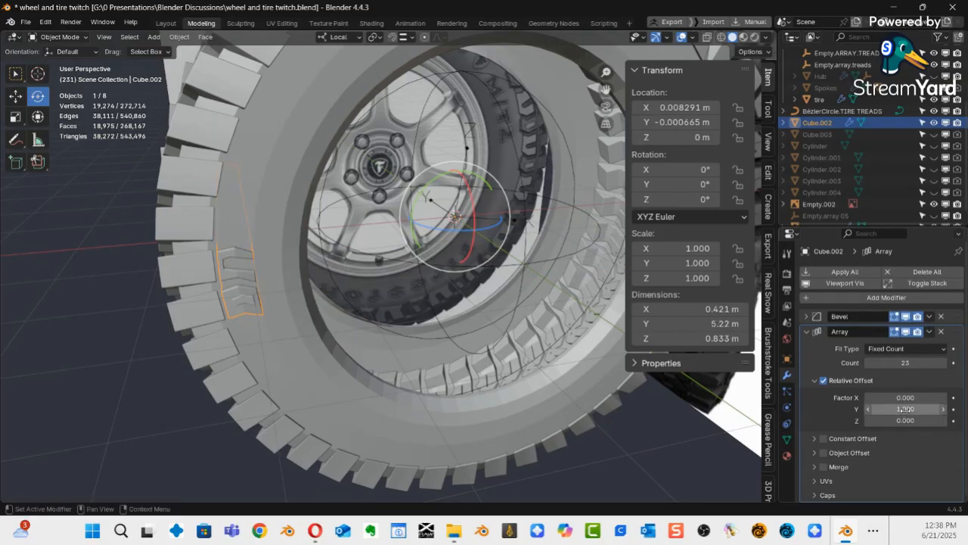
Set the array's relative offset to 0 in Y and 1 in X.
middle_drag(523, 413, 503, 398)
click(907, 408)
text(0)
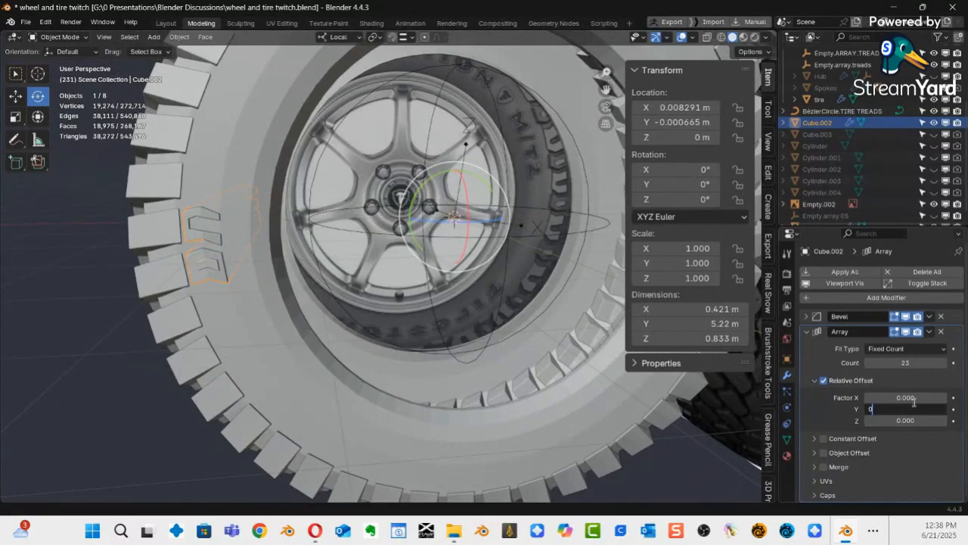
key(Return)
click(913, 399)
text(1)
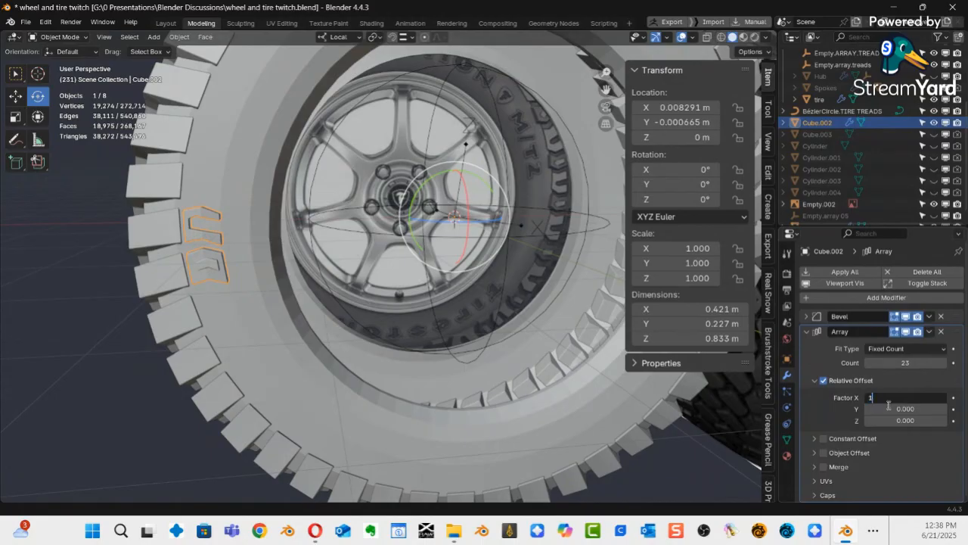
key(Return)
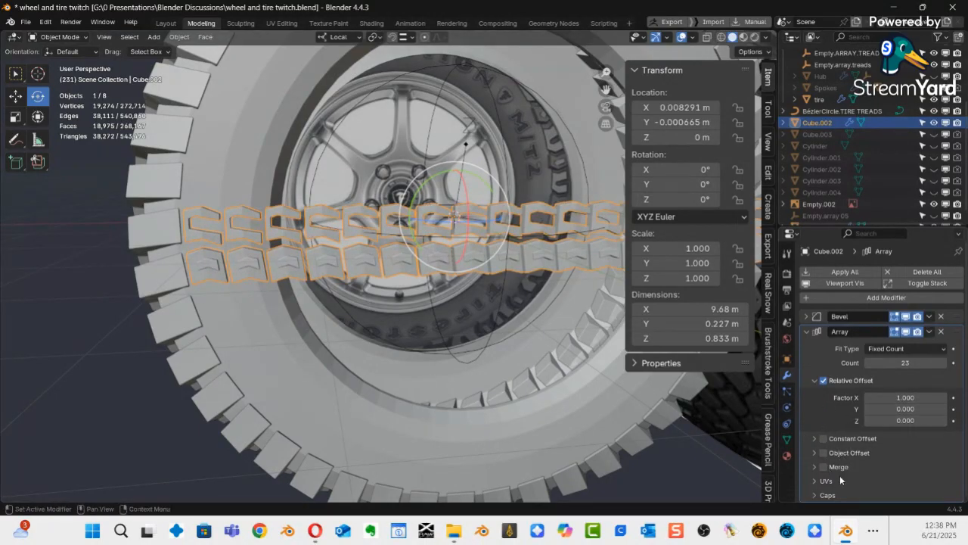
Enable Object Offset on the sidewall tread's array and choose Empty.ARRAY.TREAD 2 as the offset object.
click(823, 453)
click(815, 453)
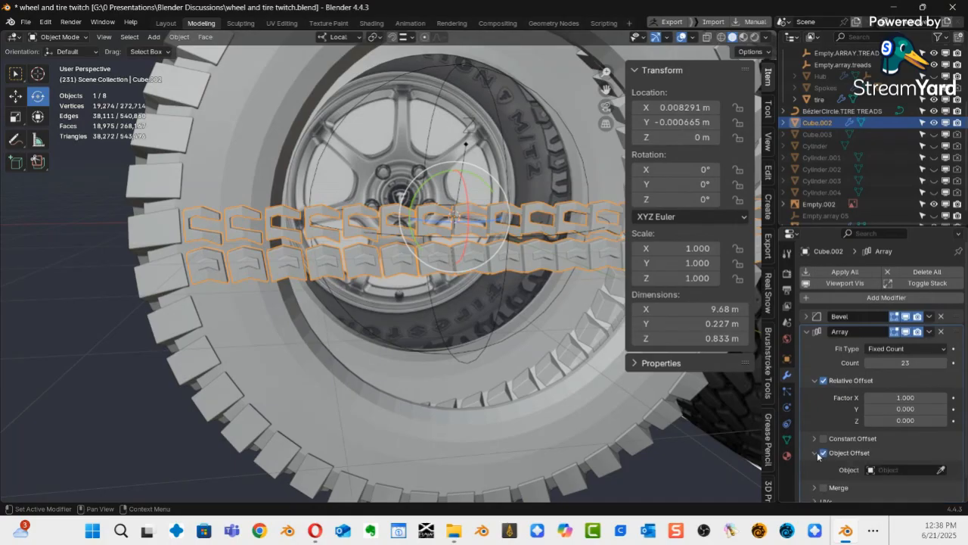
scroll(888, 427, down, 1)
click(896, 449)
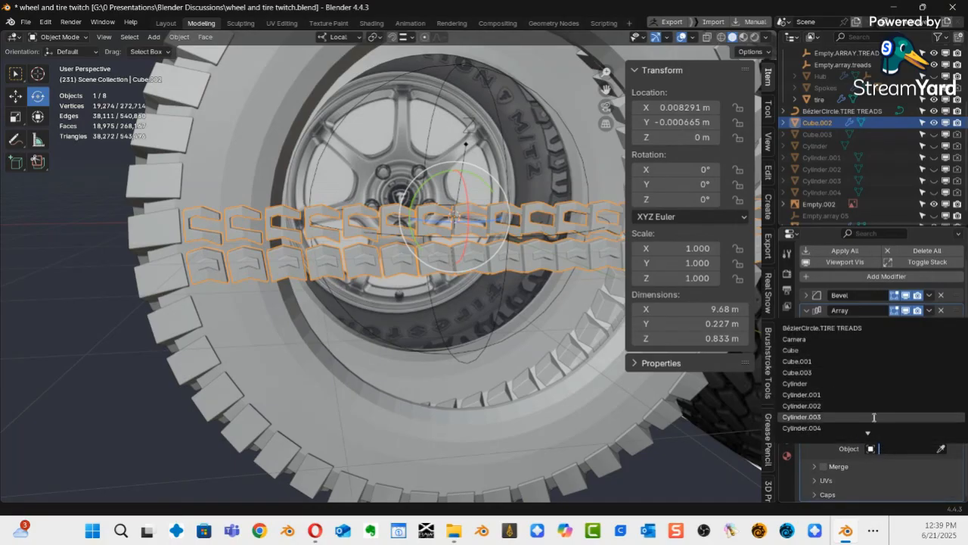
scroll(873, 428, down, 6)
scroll(873, 428, down, 10)
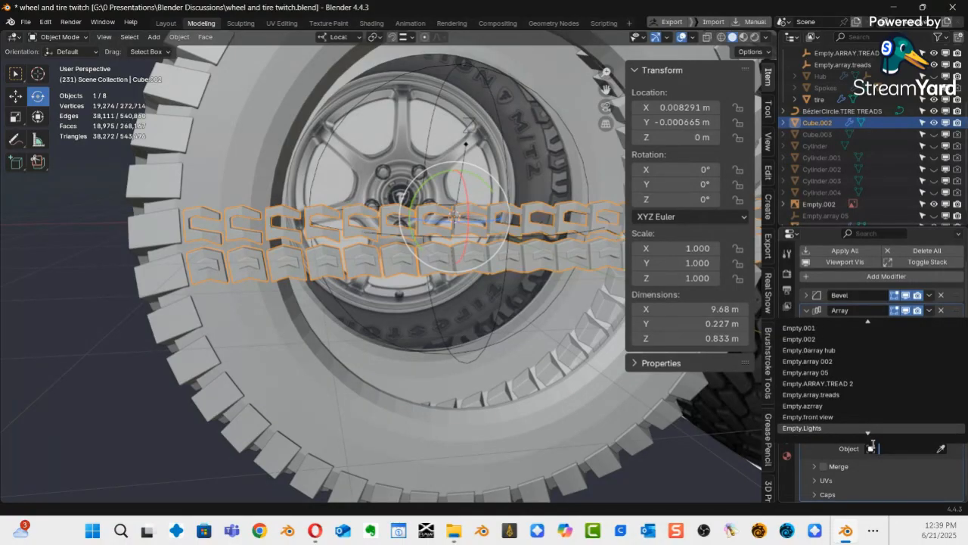
click(810, 383)
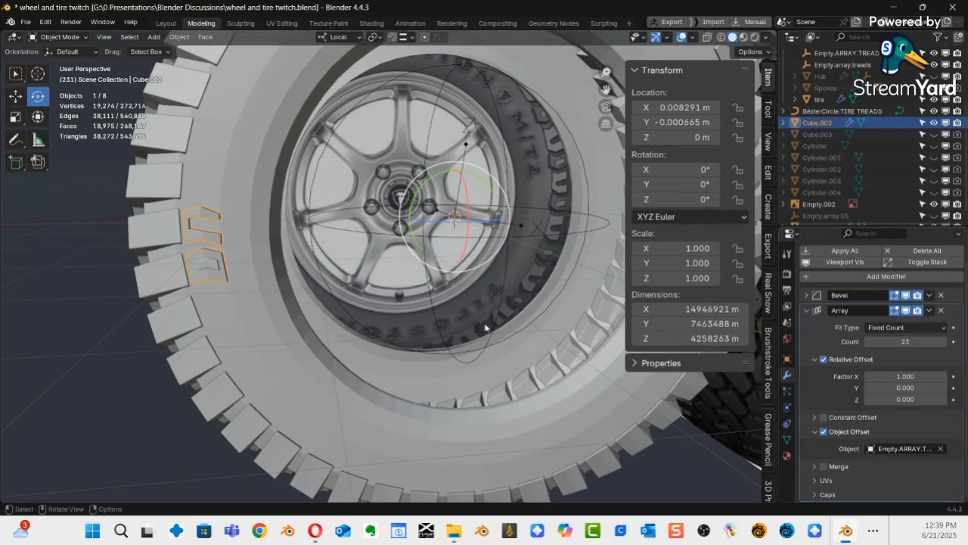
Rotate the Empty.ARRAY.TREAD 2 empty by about 54° around its Y axis and save the file.
click(586, 187)
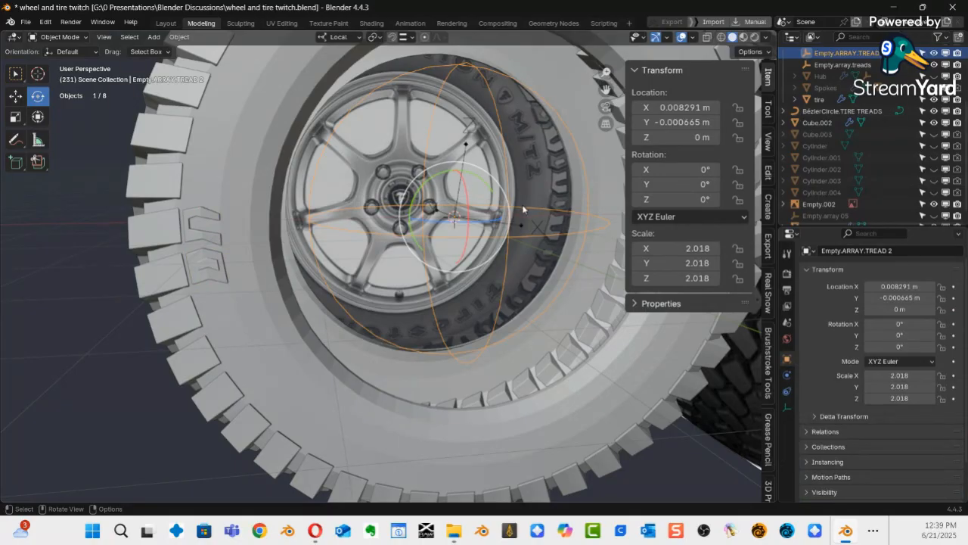
middle_drag(521, 220, 446, 217)
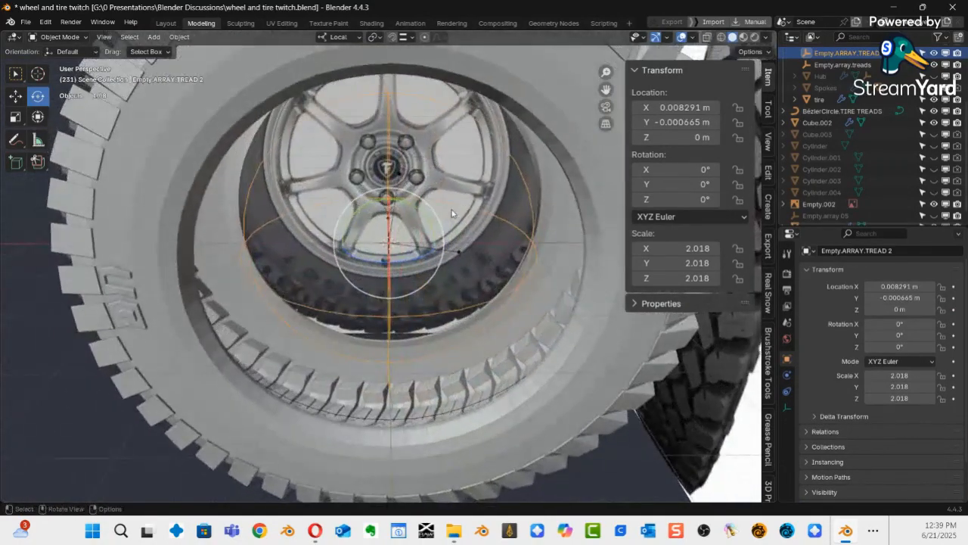
drag(426, 216, 435, 253)
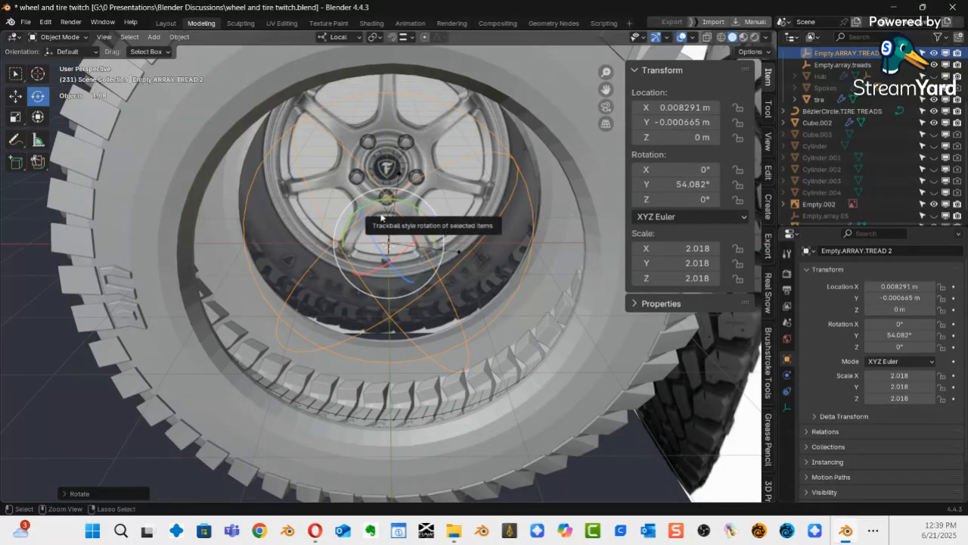
key(ctrl+s)
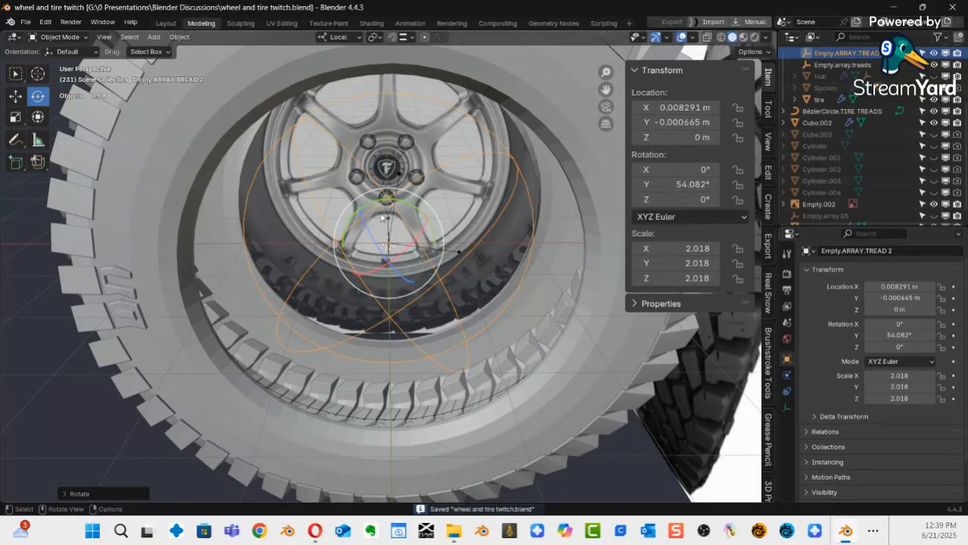
Remove the Array modifier from the sidewall tread object, keeping its Bevel, and save the file.
middle_drag(451, 338, 605, 337)
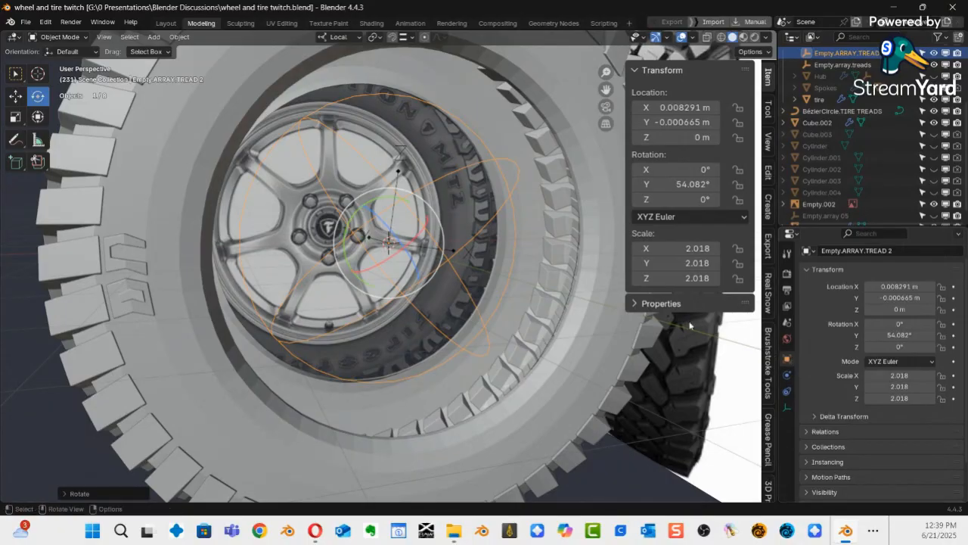
click(137, 264)
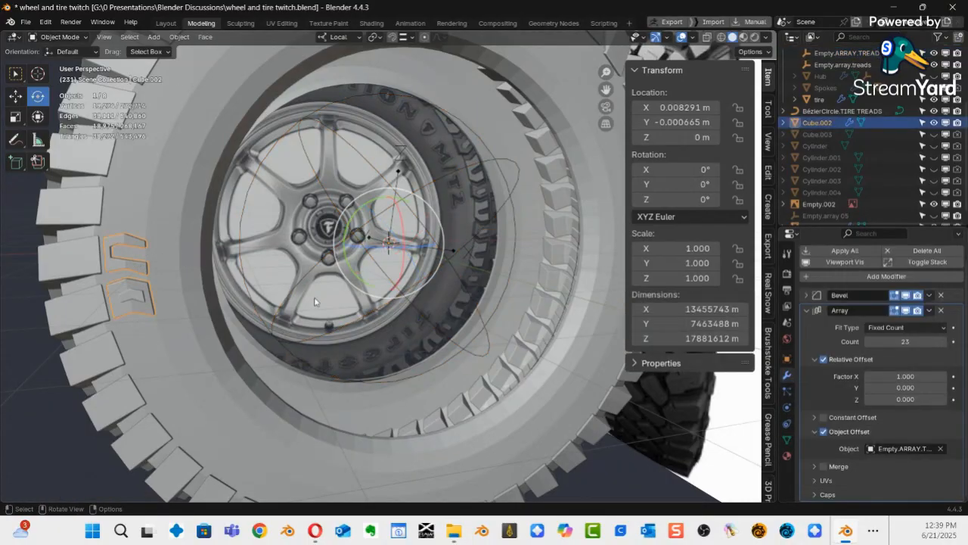
click(942, 311)
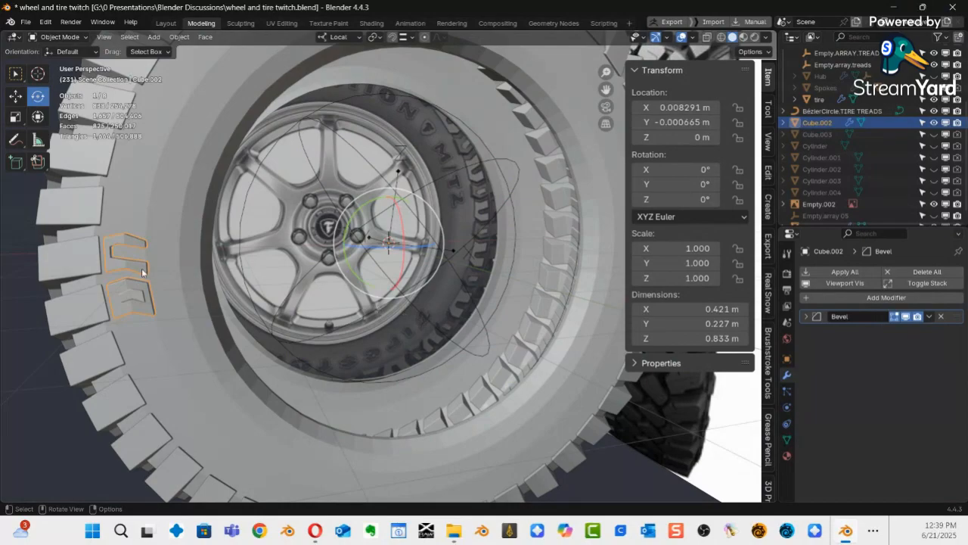
key(ctrl+s)
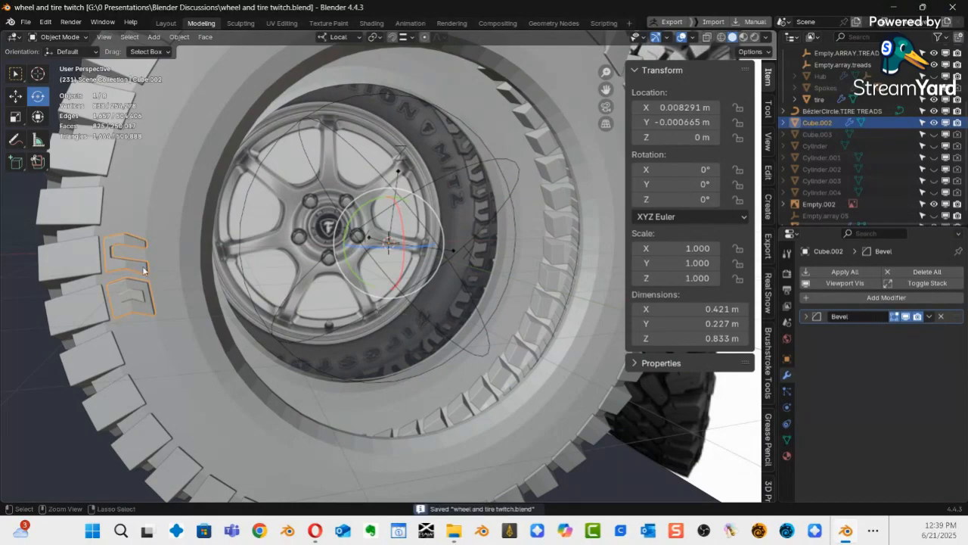
Close Blender and the tire reference photo, fitting the whole photo in its window before closing it.
click(954, 7)
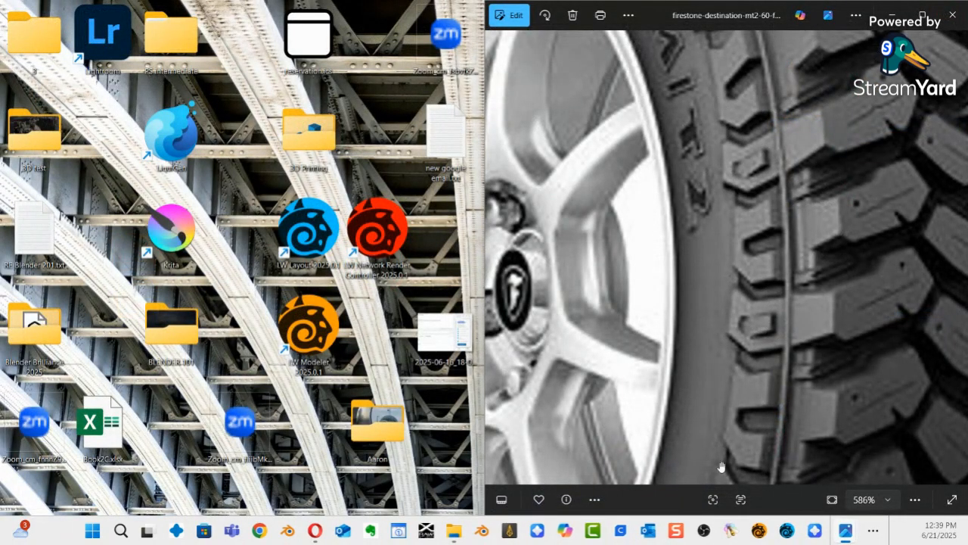
click(832, 500)
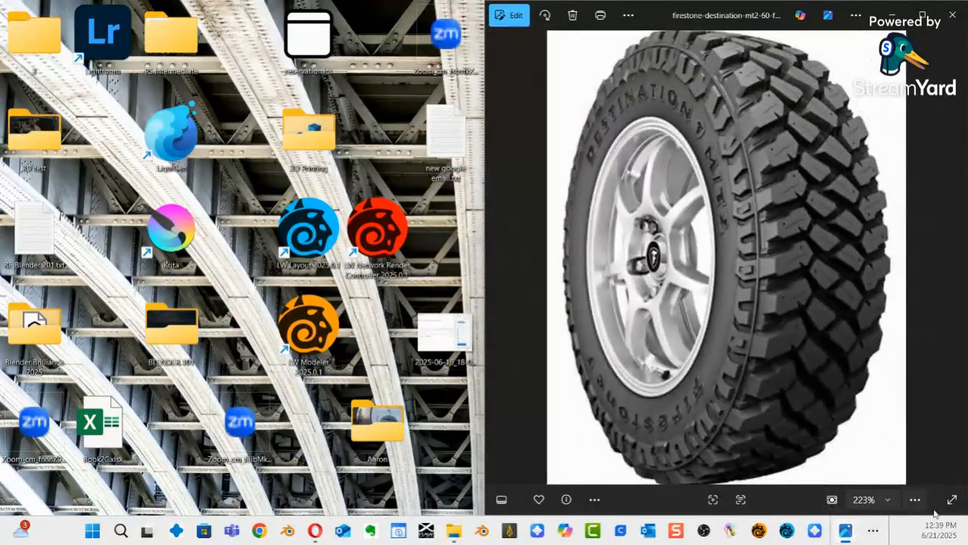
click(952, 14)
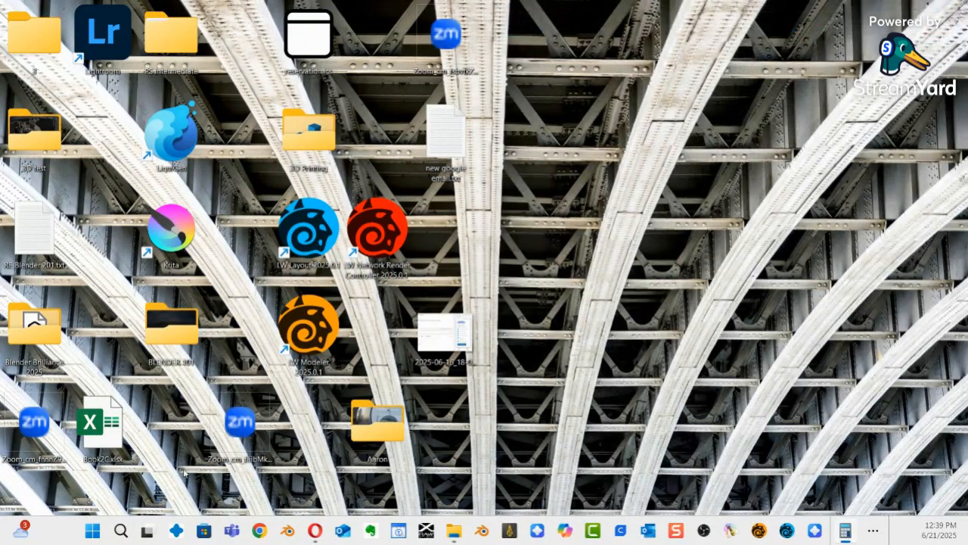
Launch Blender 4.4 from the list of installed apps.
click(92, 531)
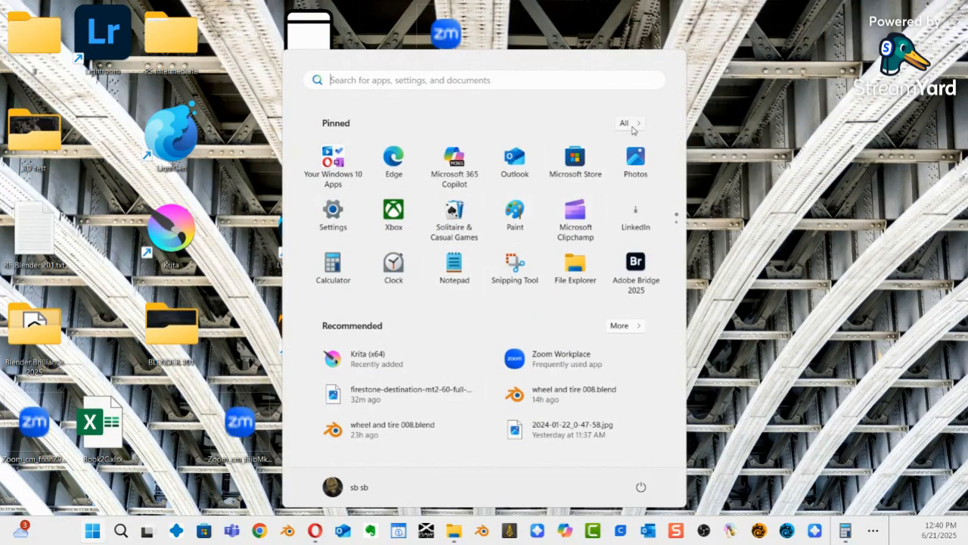
click(628, 126)
scroll(458, 307, down, 10)
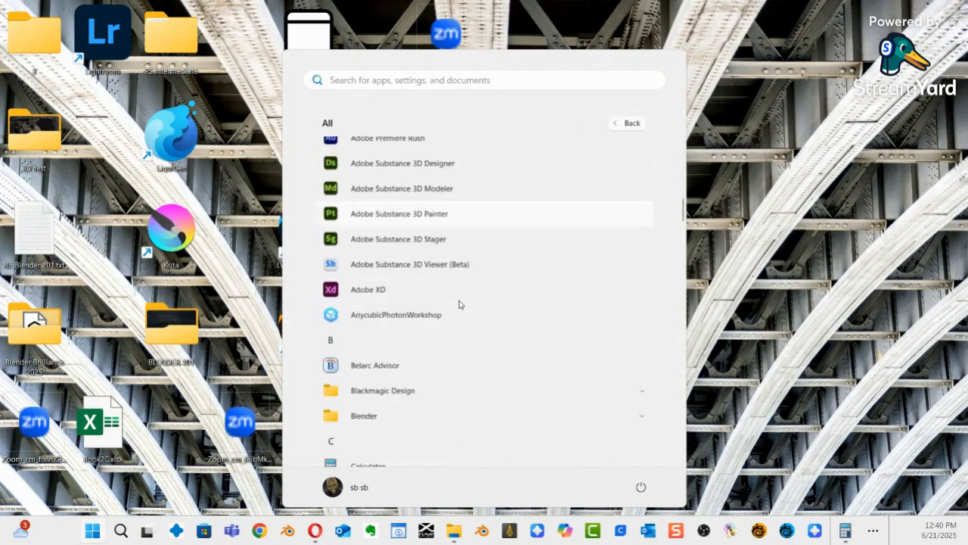
scroll(459, 299, up, 3)
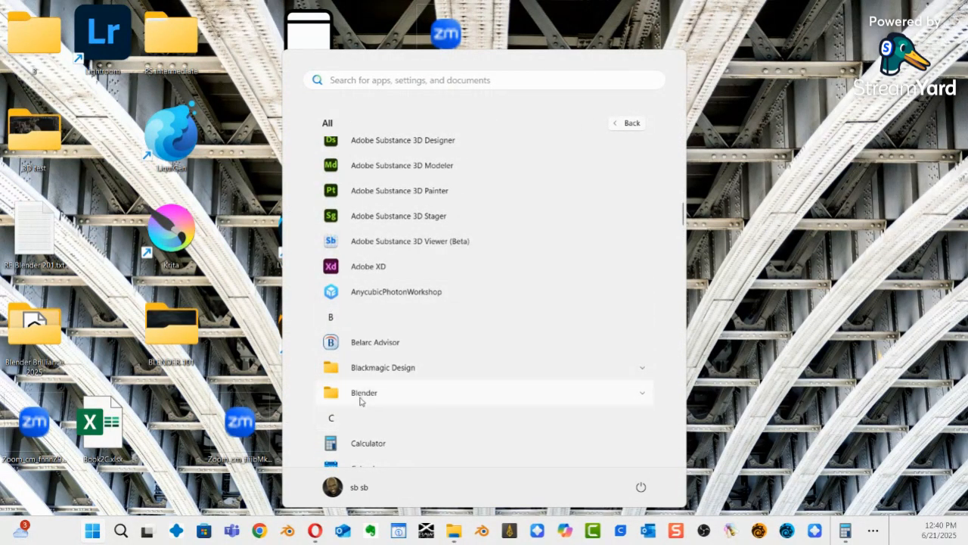
click(365, 395)
scroll(454, 366, down, 4)
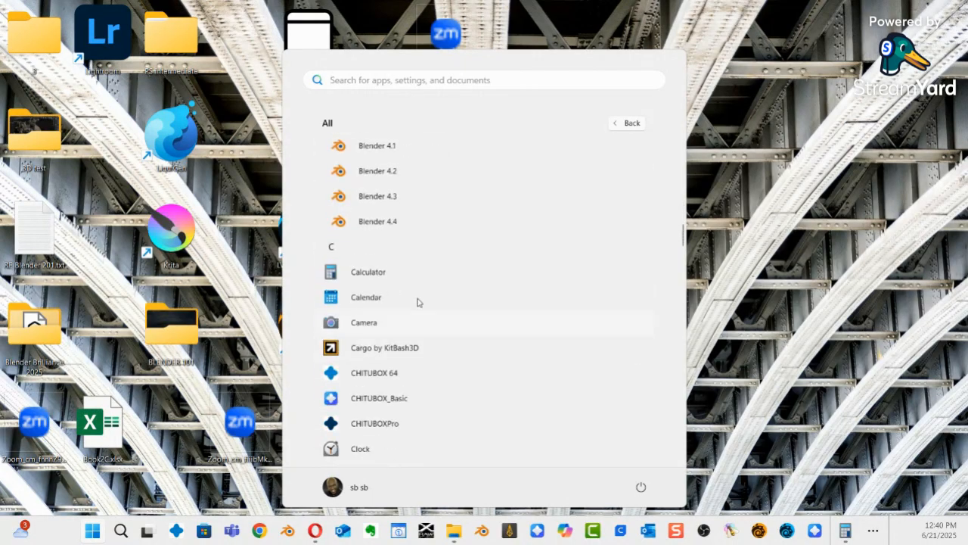
click(370, 221)
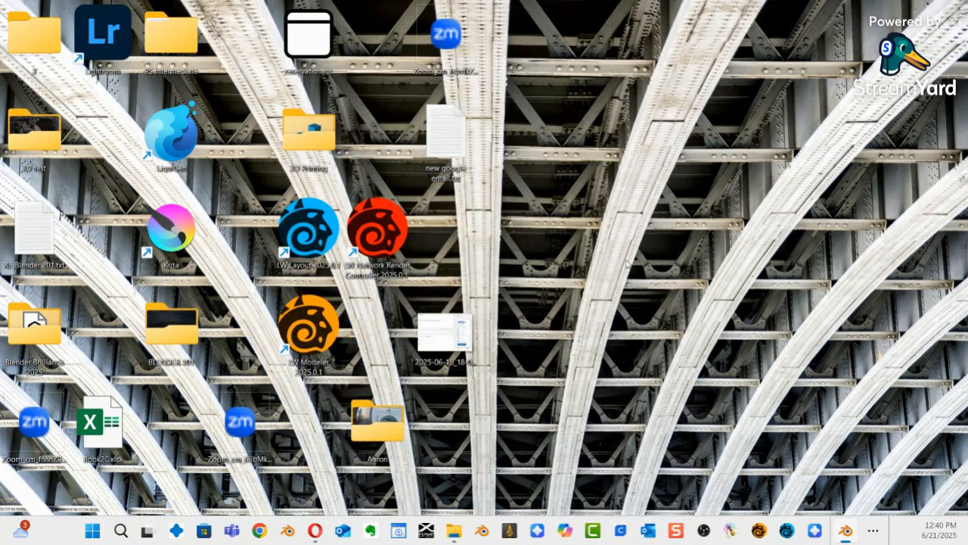
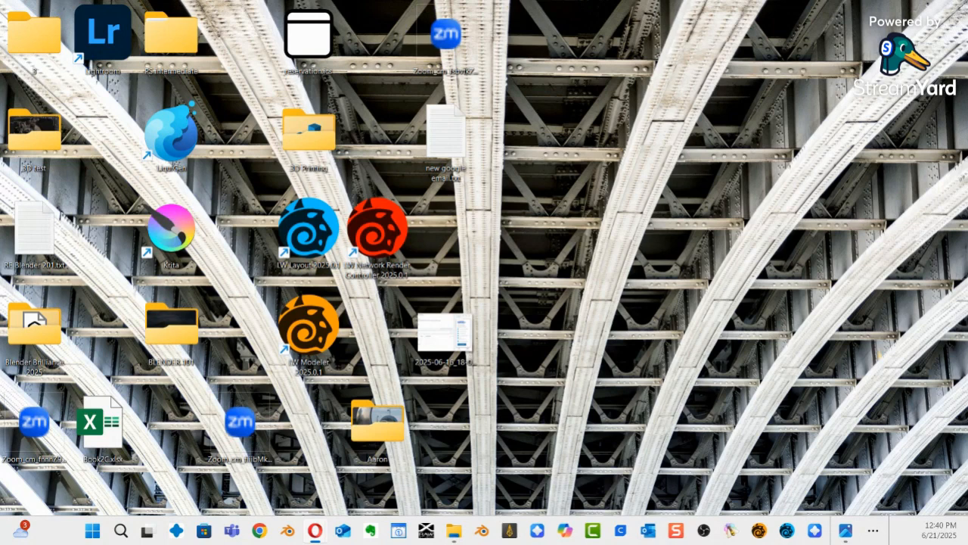
drag(0, 43, 485, 2)
click(314, 164)
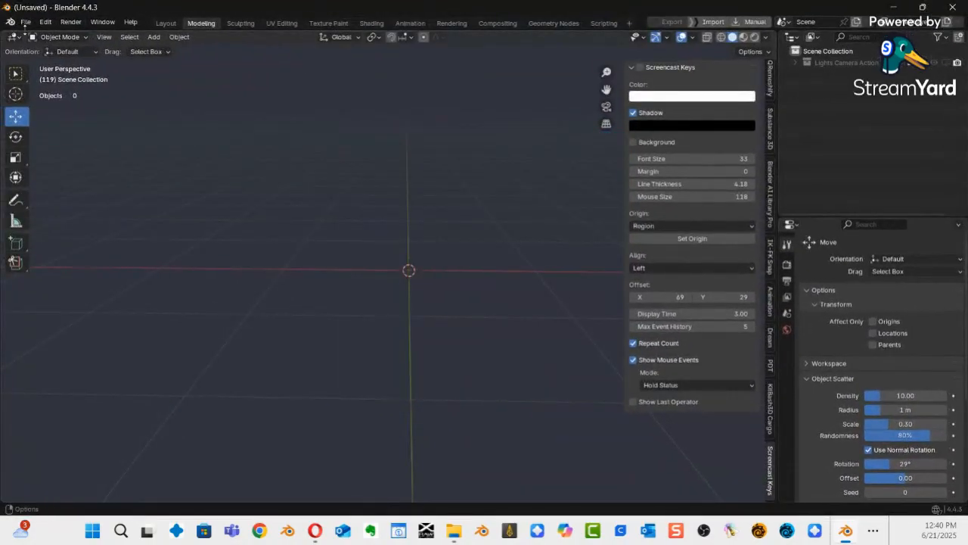
Open the recent file wheel and tire twitch.blend.
click(25, 24)
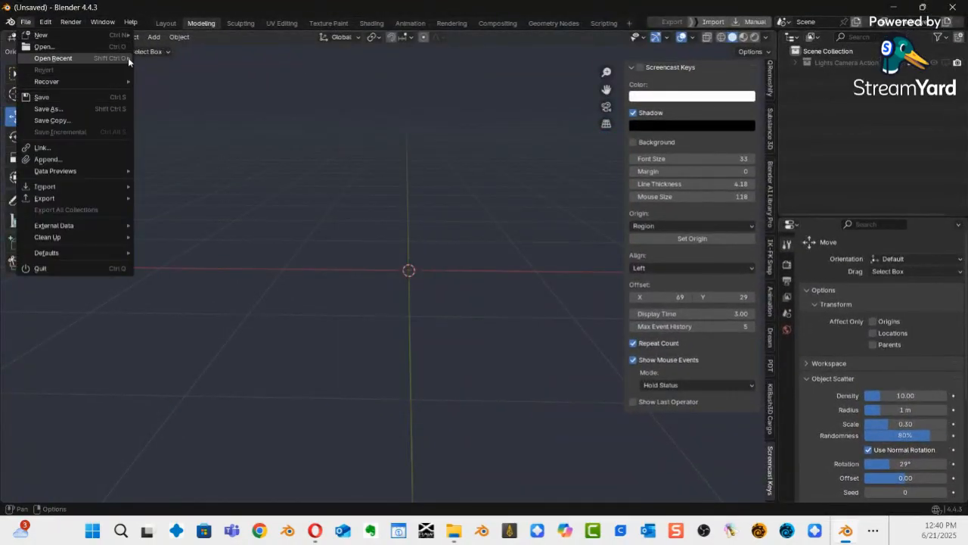
mouse_move(128, 58)
click(225, 58)
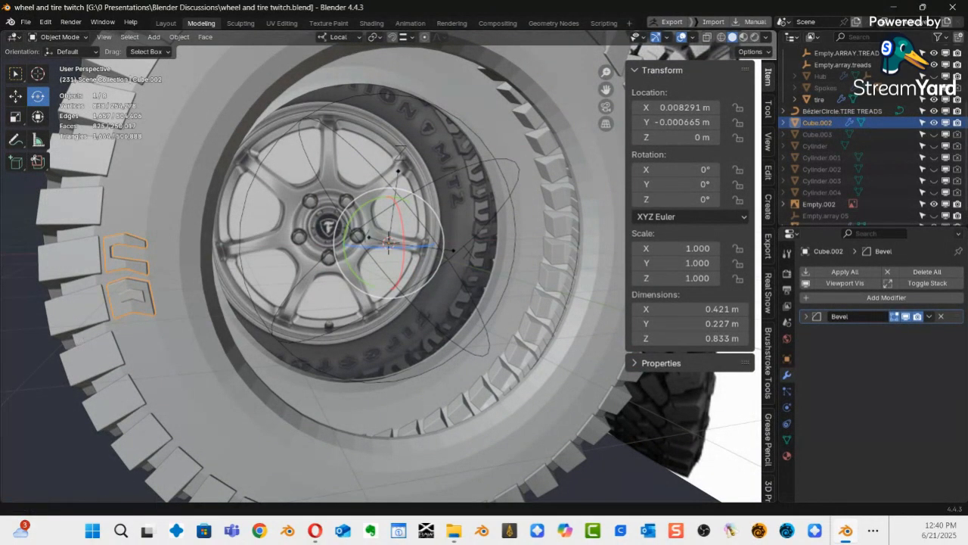
Add an Array modifier to the sidewall tread object Cube.002 and turn off its Relative Offset.
middle_drag(300, 312, 355, 215)
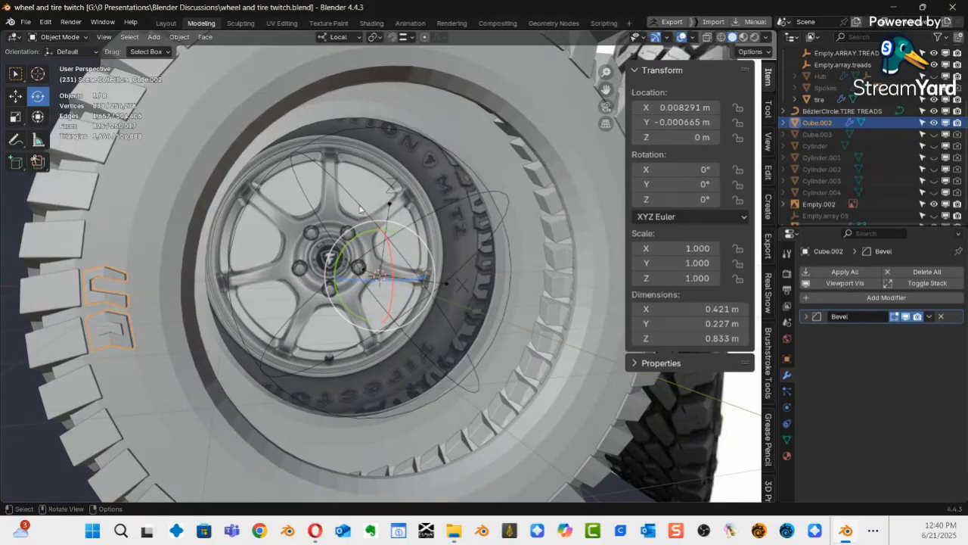
click(360, 209)
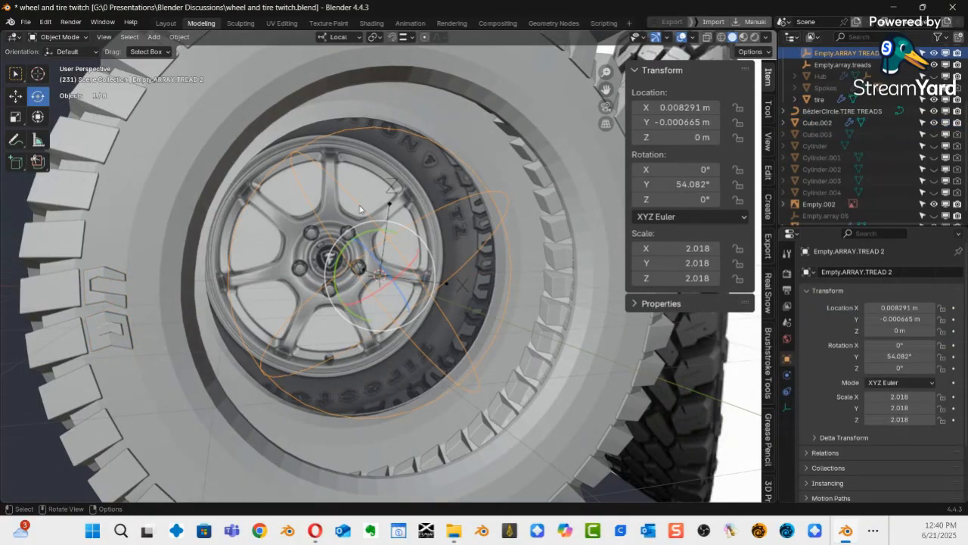
middle_drag(313, 230, 216, 294)
click(190, 289)
middle_drag(290, 319, 356, 306)
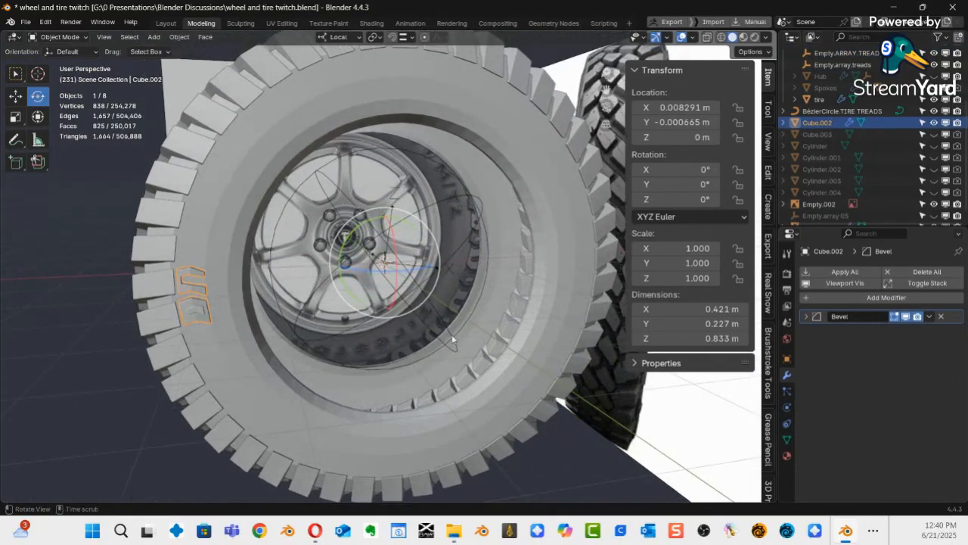
click(868, 297)
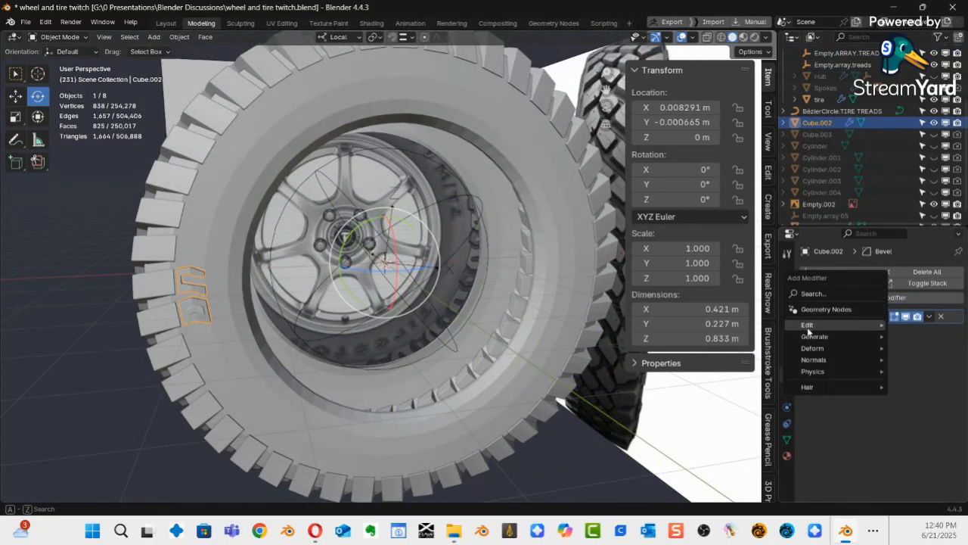
mouse_move(800, 336)
click(730, 136)
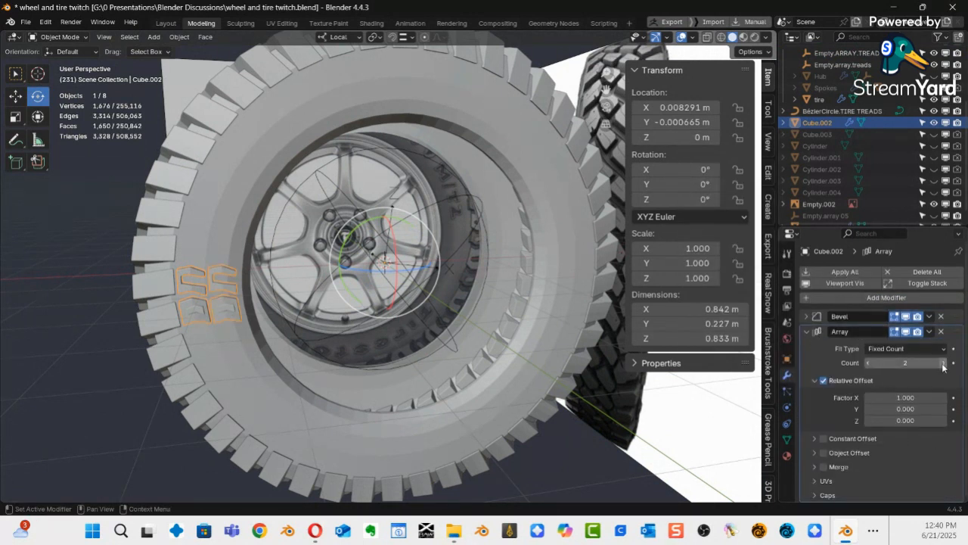
click(832, 383)
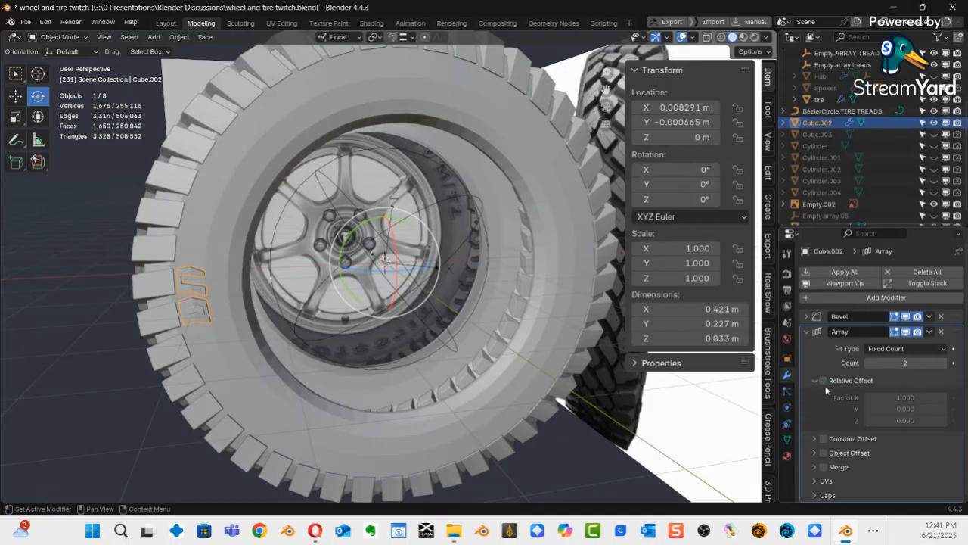
Enable Object Offset on the sidewall tread's array and pick Empty.ARRAY.TREAD 2 as the offset object.
click(817, 453)
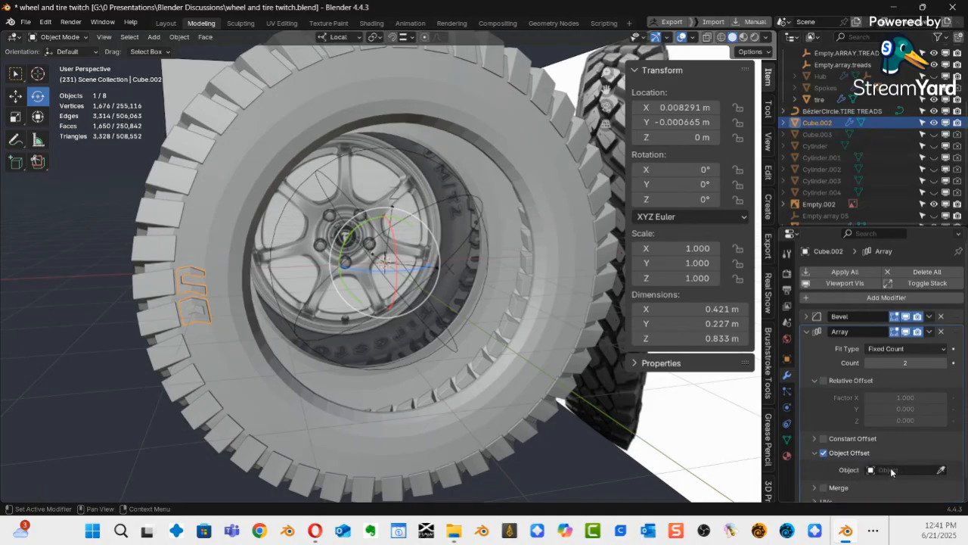
click(890, 470)
scroll(892, 452, down, 4)
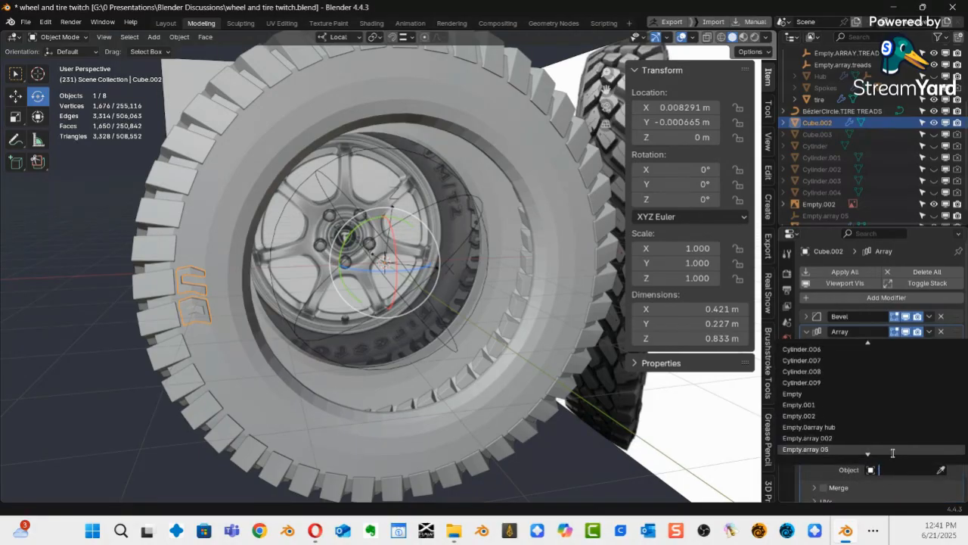
scroll(857, 412, down, 5)
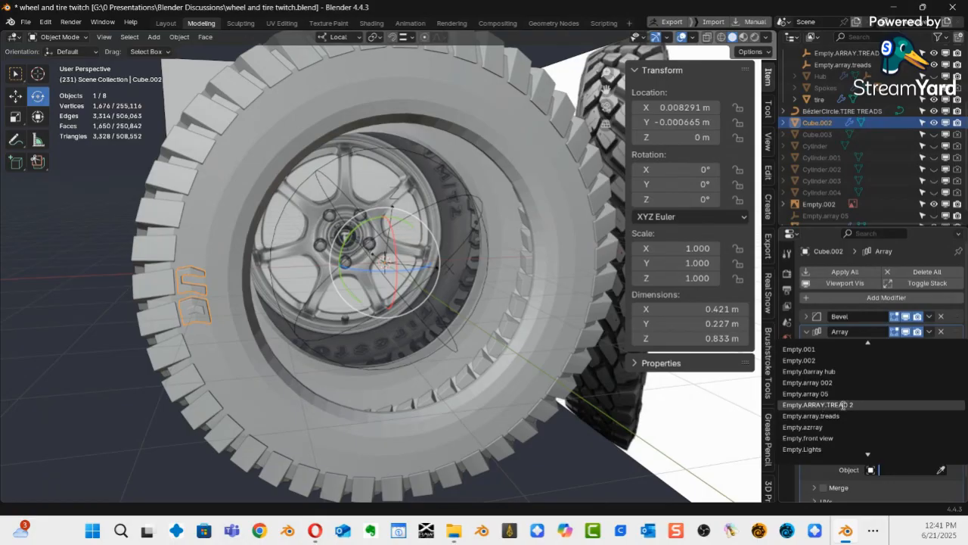
scroll(846, 407, down, 14)
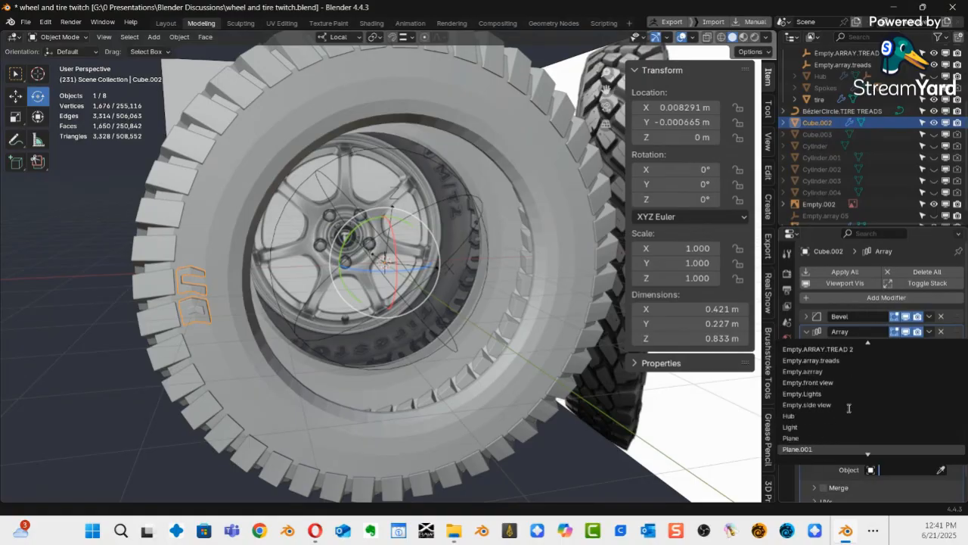
scroll(849, 408, up, 17)
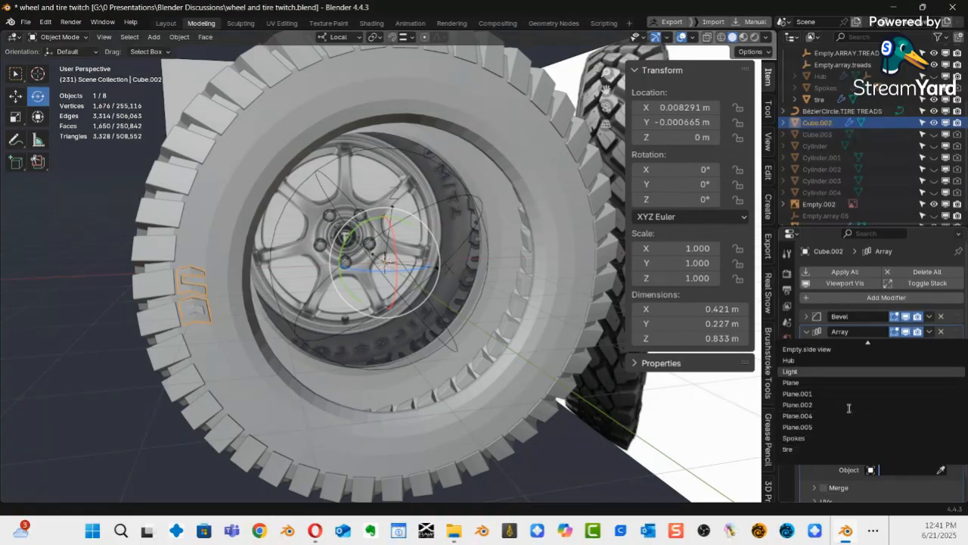
scroll(849, 407, up, 4)
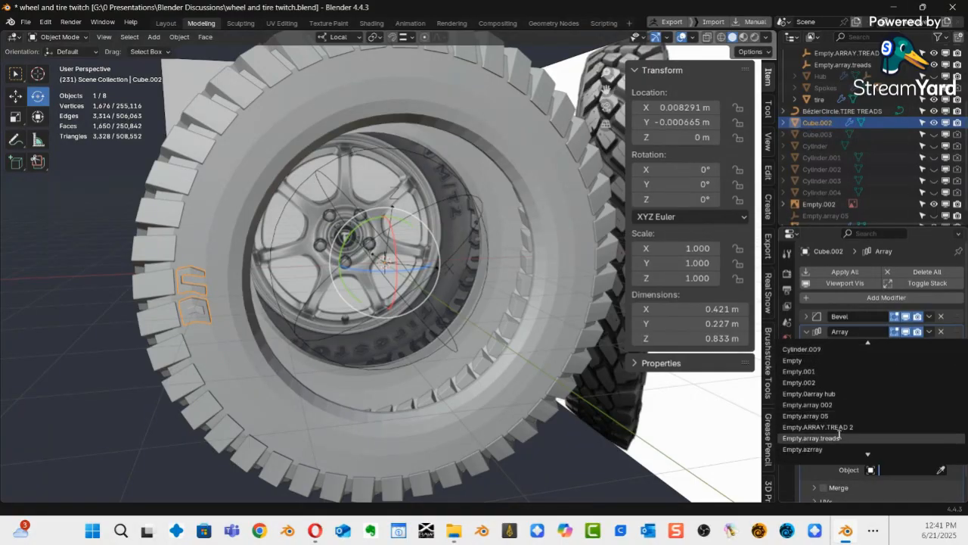
click(837, 427)
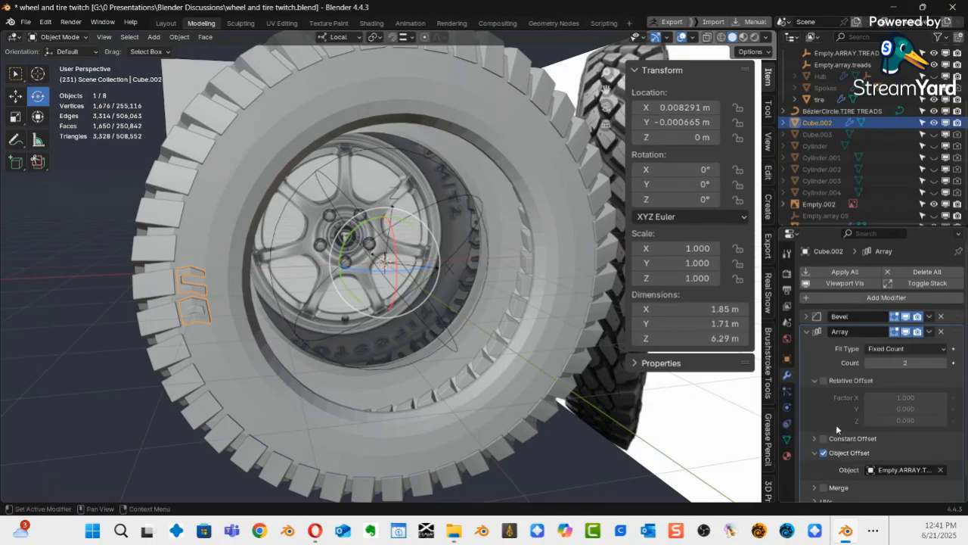
Set the sidewall tread's array count to 22.
drag(912, 363, 908, 366)
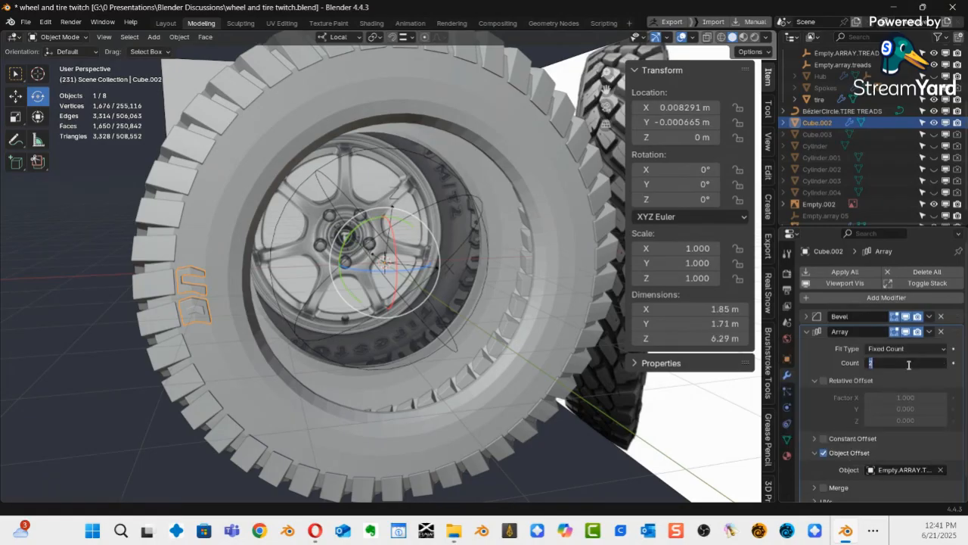
text(22)
key(Return)
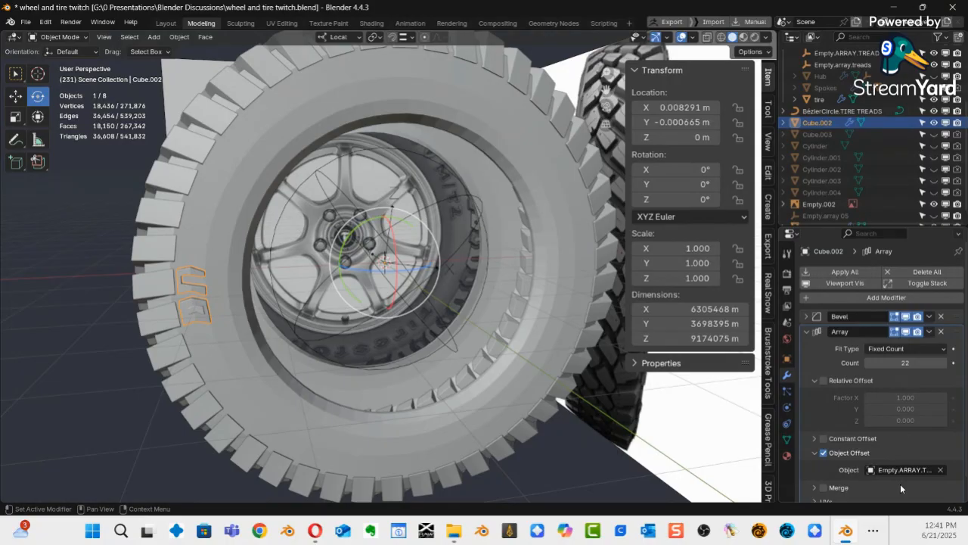
Rotate the Empty.ARRAY.TREAD 2 empty to about 93.6° around its Y axis.
click(326, 178)
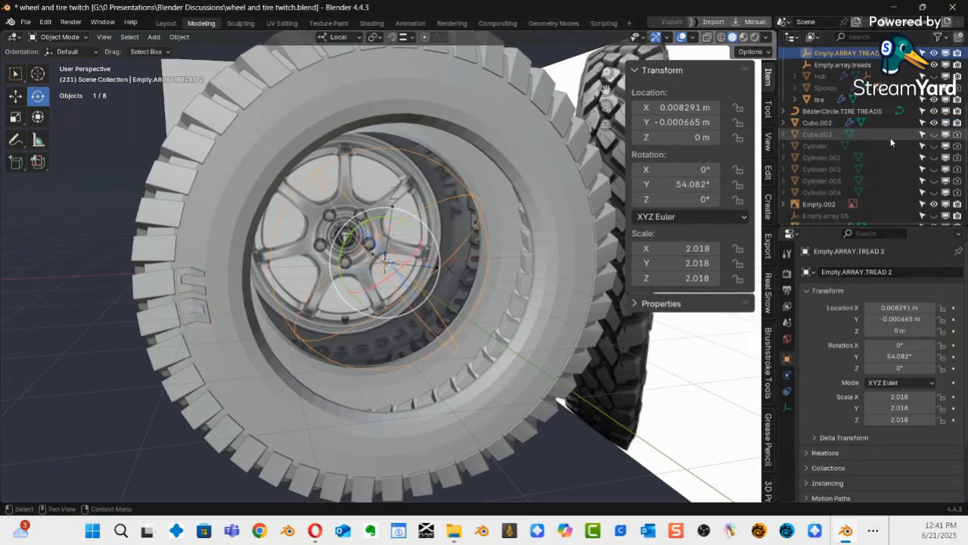
scroll(899, 79, up, 2)
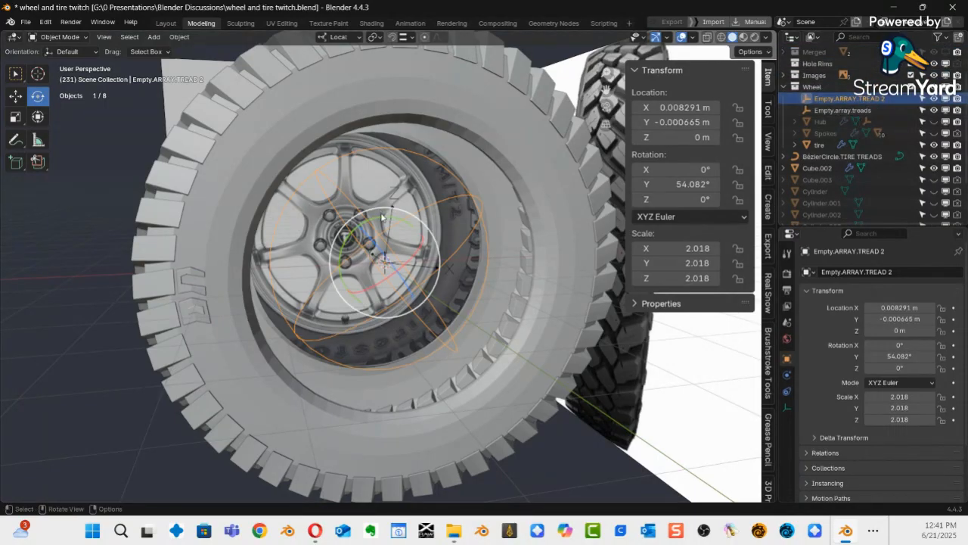
drag(384, 221, 404, 236)
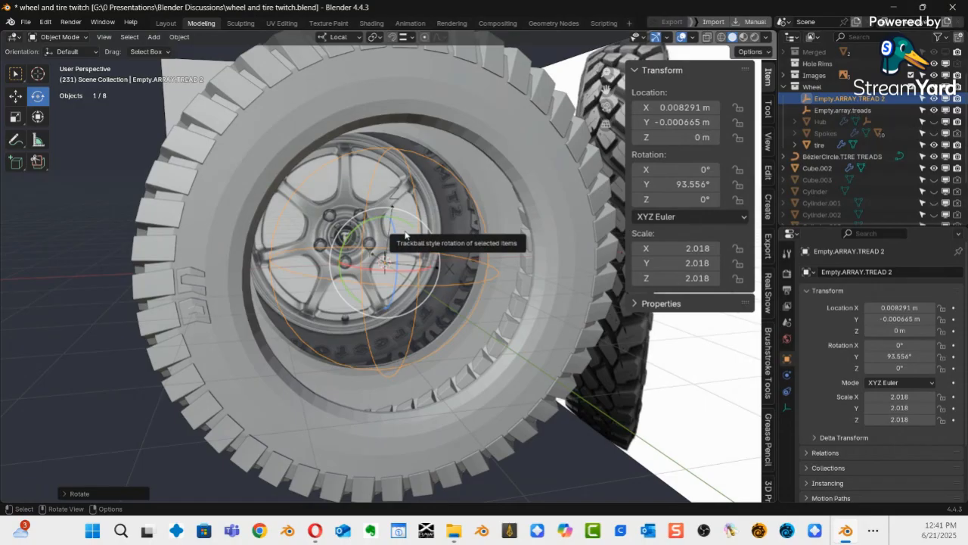
Compare the Array modifier settings of the outer tread object Plane.005 with those of the sidewall tread Cube.002.
mouse_move(281, 248)
middle_down()
mouse_move(264, 231)
mouse_move(268, 243)
middle_up()
click(177, 206)
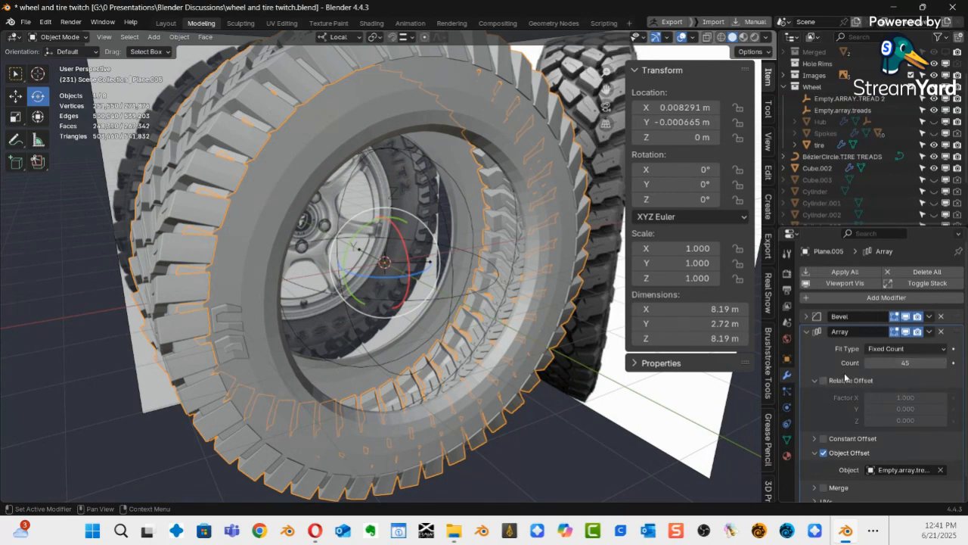
middle_drag(564, 413, 525, 401)
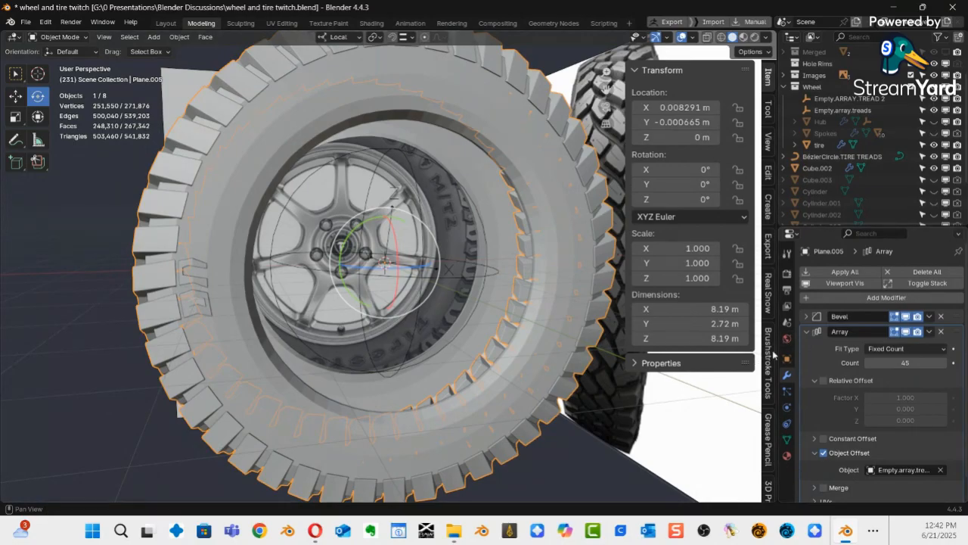
click(806, 332)
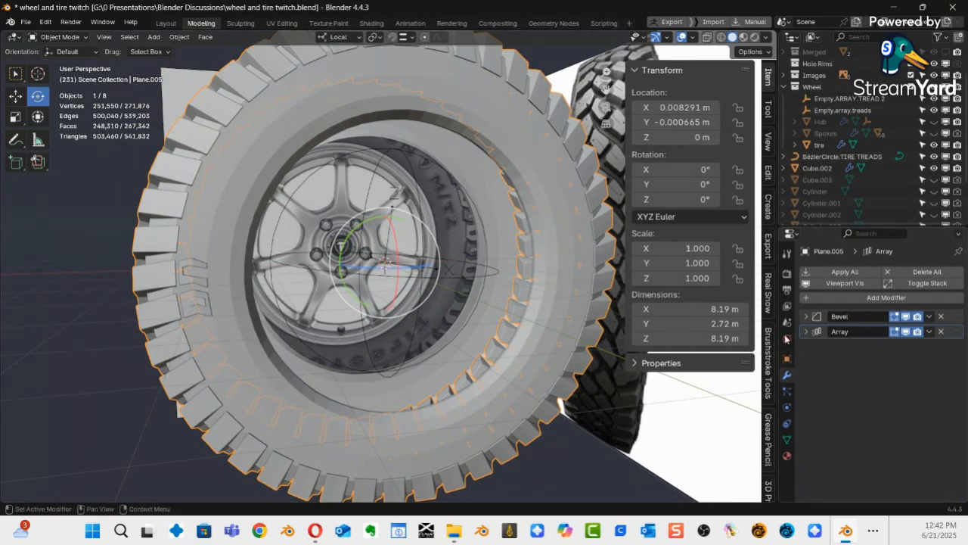
middle_drag(355, 257, 221, 286)
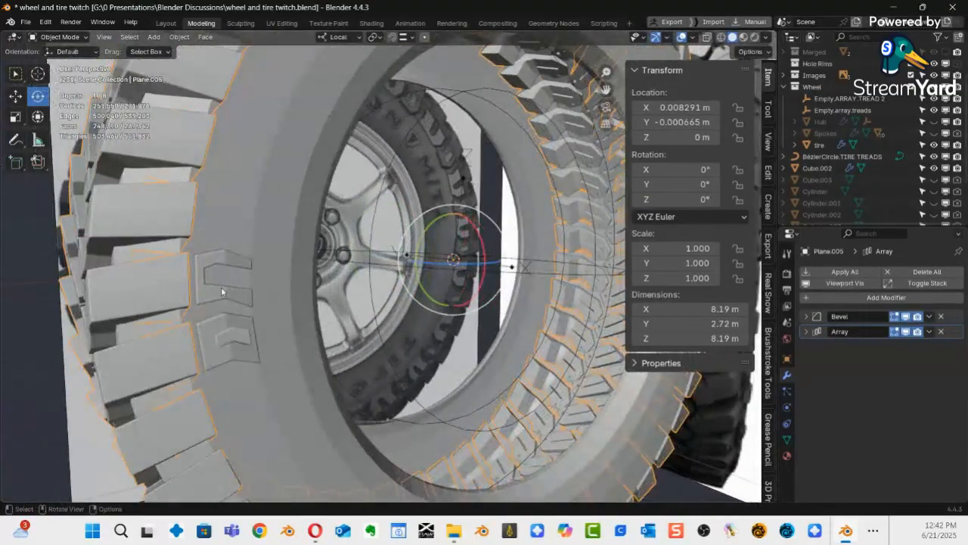
click(221, 286)
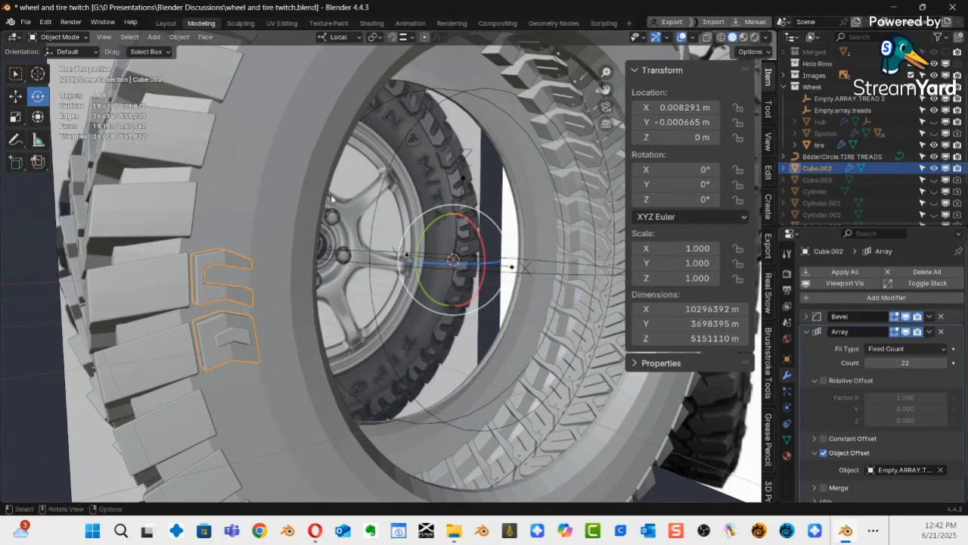
click(129, 221)
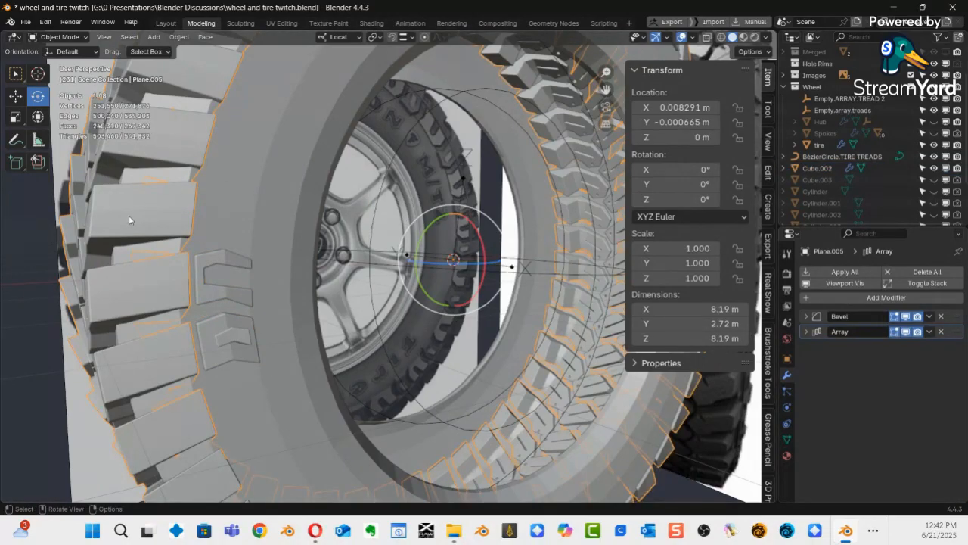
click(807, 331)
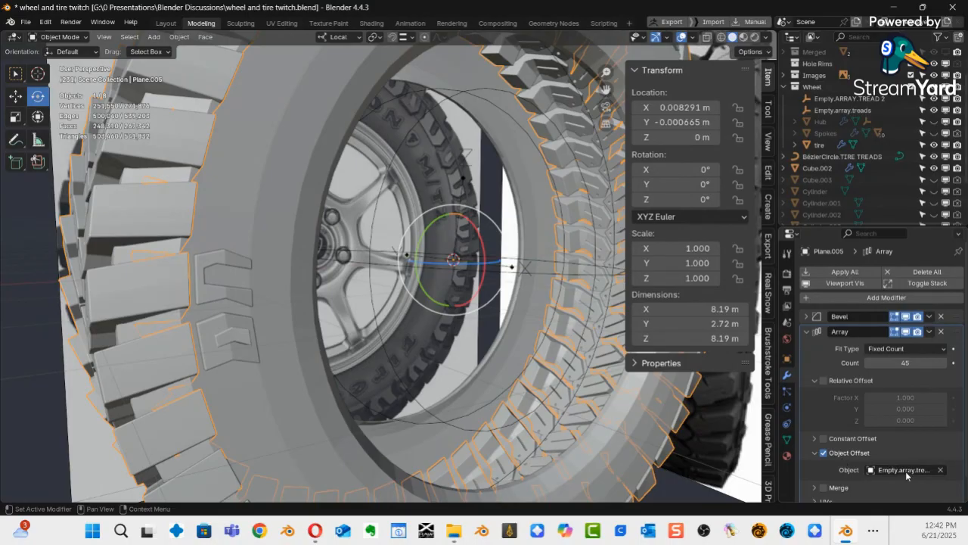
click(201, 283)
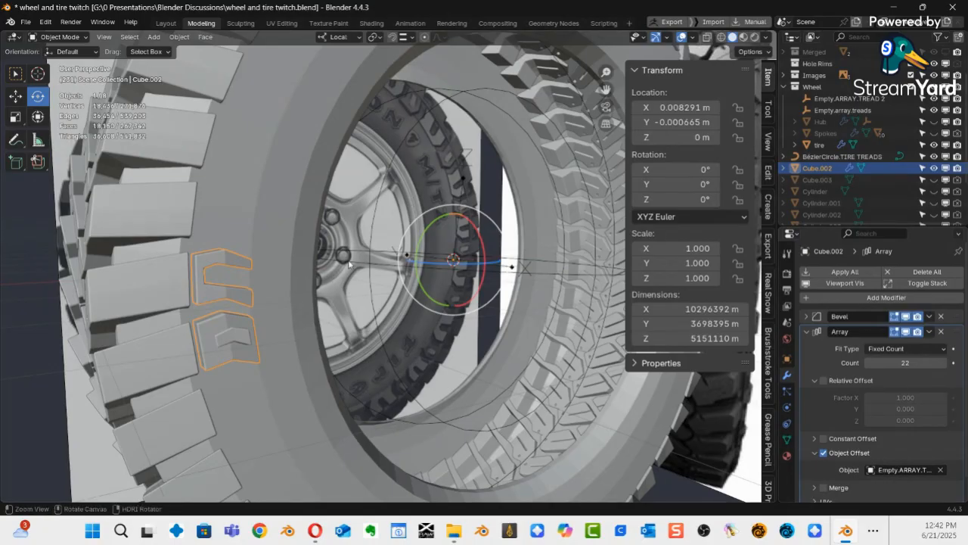
Examine the tire and the scattered sidewall tread copies, returning to the tire object whenever the view loses it.
scroll(299, 250, down, 8)
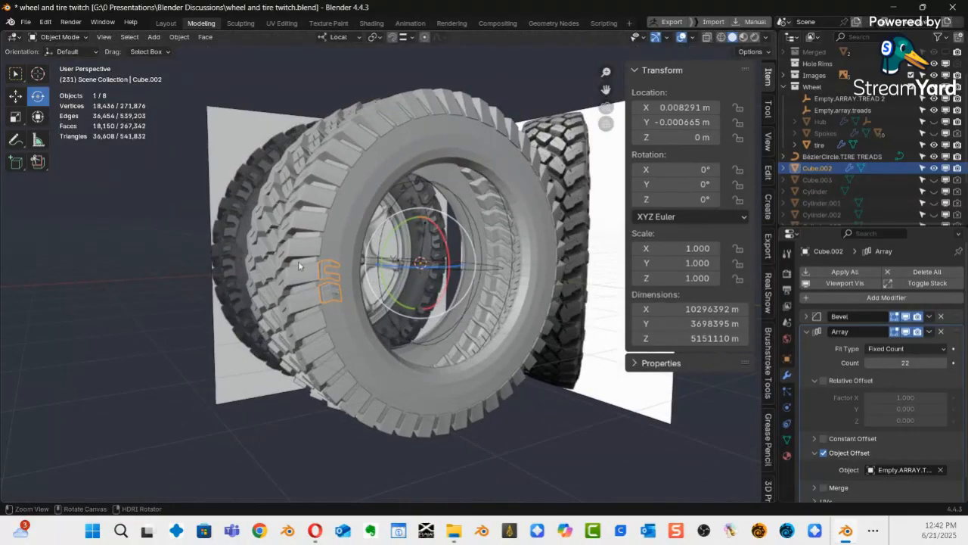
middle_drag(345, 250, 400, 244)
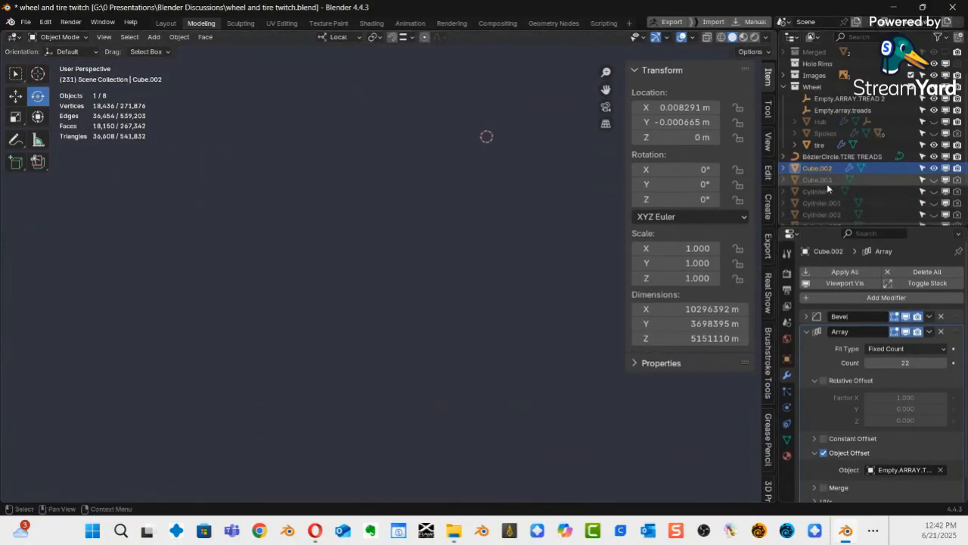
key(KP_Decimal)
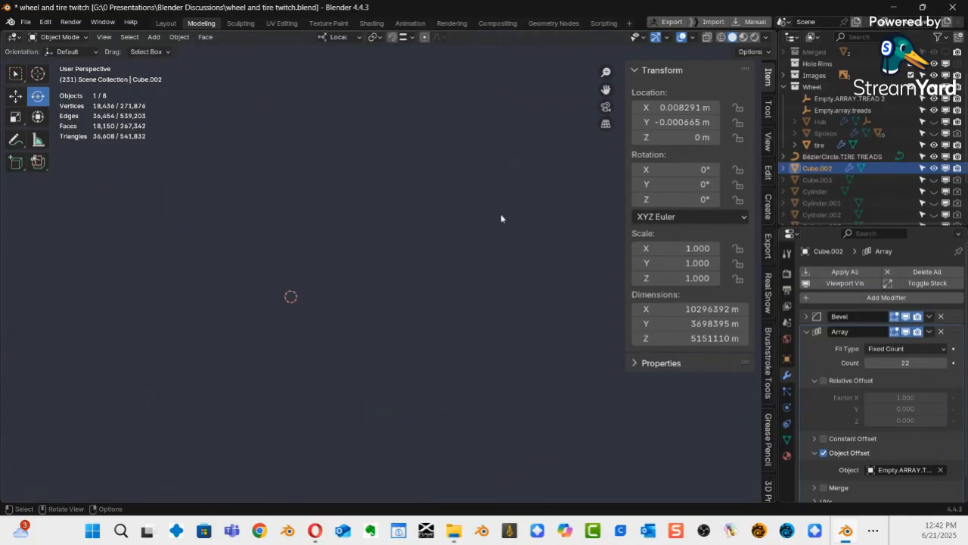
click(822, 146)
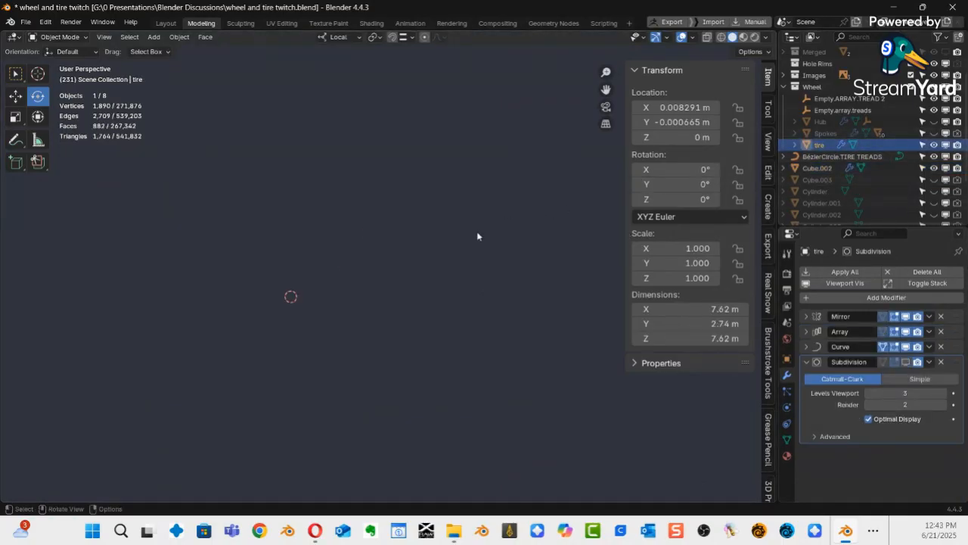
key(KP_Decimal)
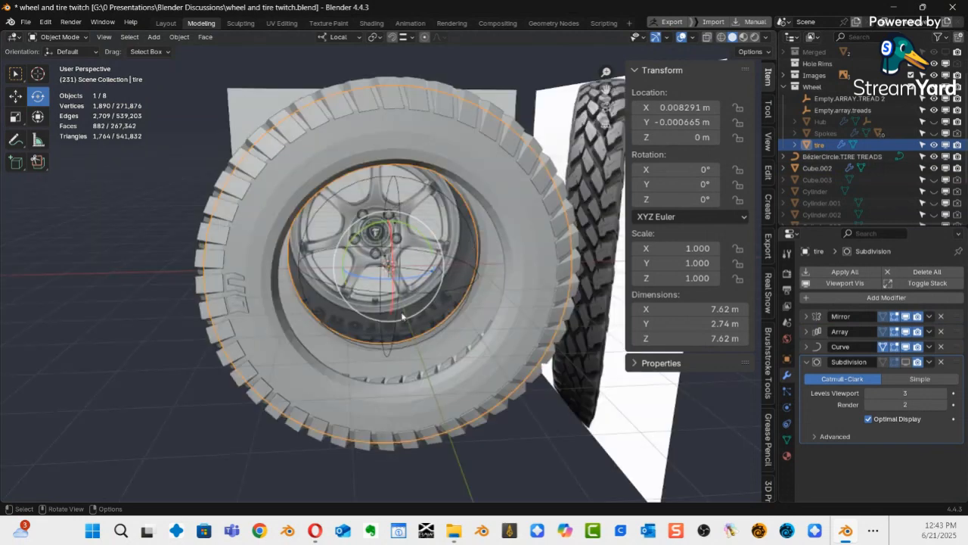
ctrl+middle_drag(394, 338, 478, 364)
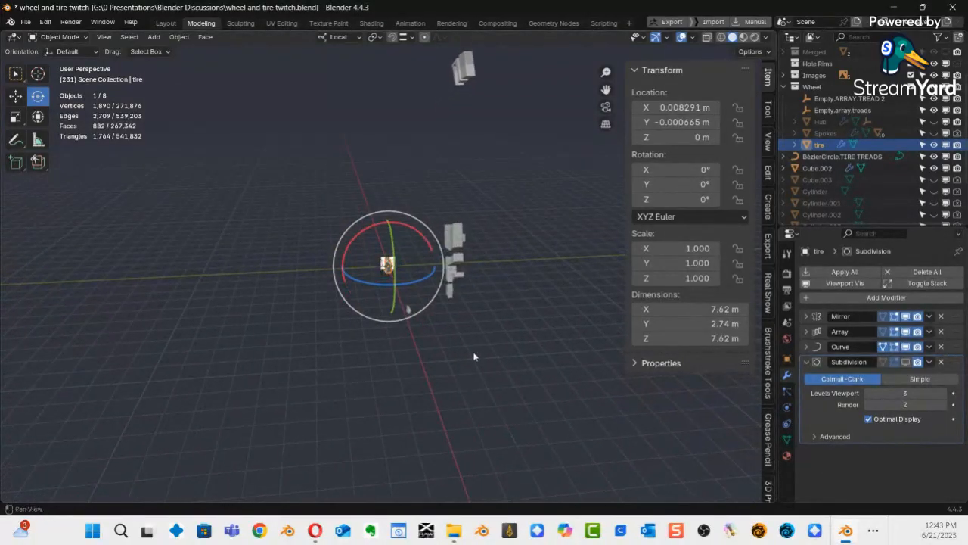
ctrl+middle_drag(467, 312, 276, 297)
scroll(378, 225, up, 5)
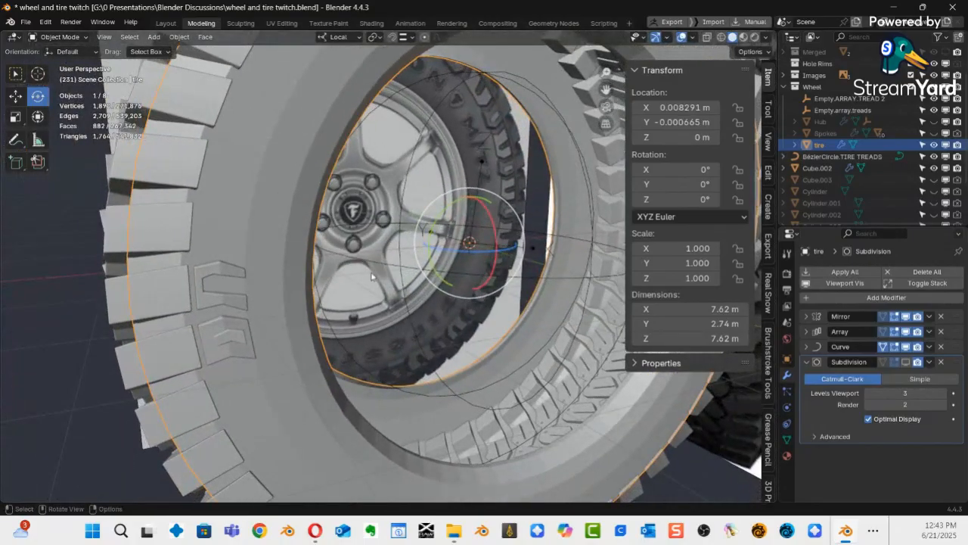
Apply All Transforms to the sidewall tread object Cube.002.
click(235, 302)
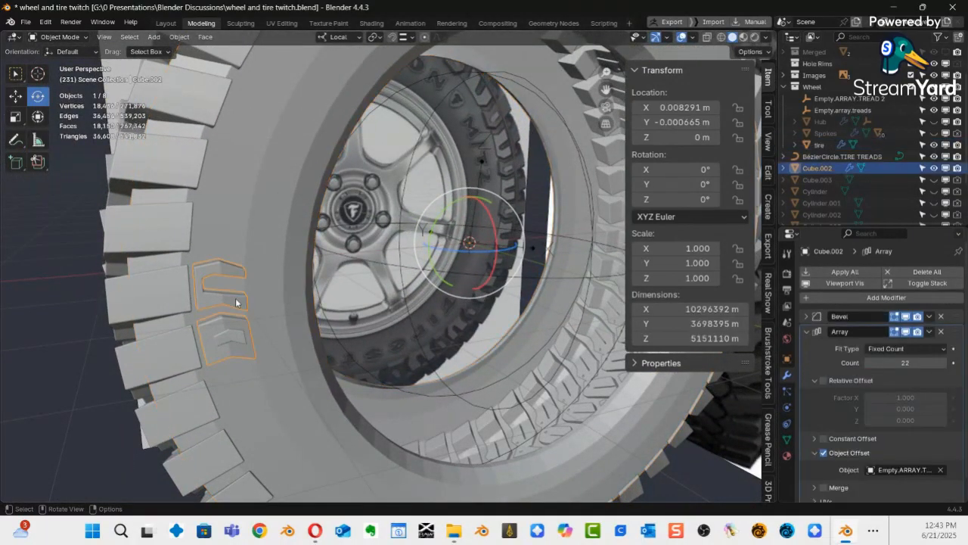
scroll(236, 303, down, 10)
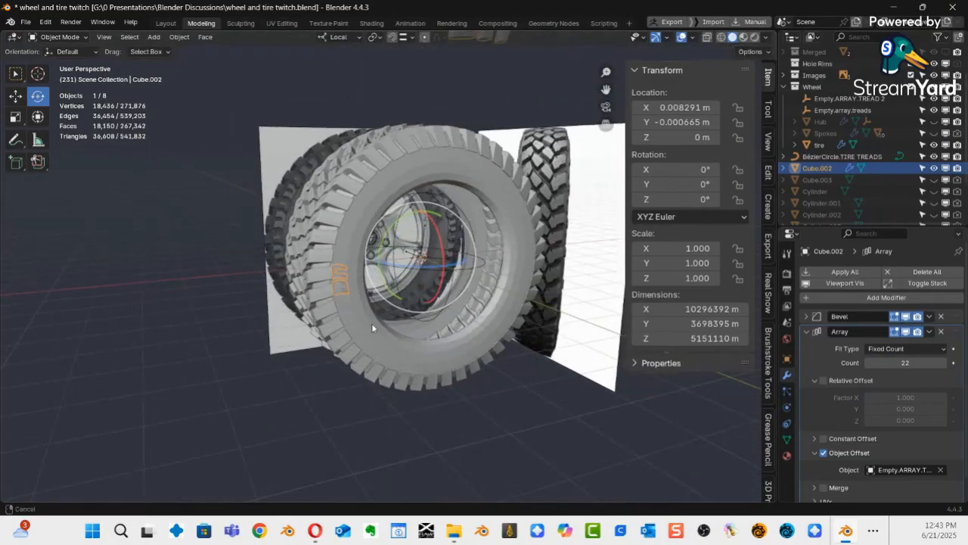
ctrl+alt+drag(353, 339, 376, 316)
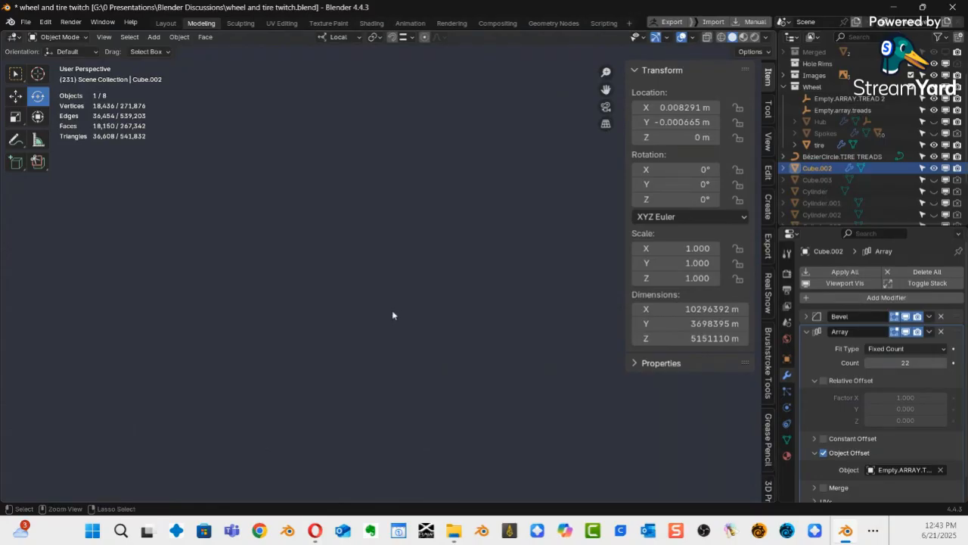
key(ctrl+a)
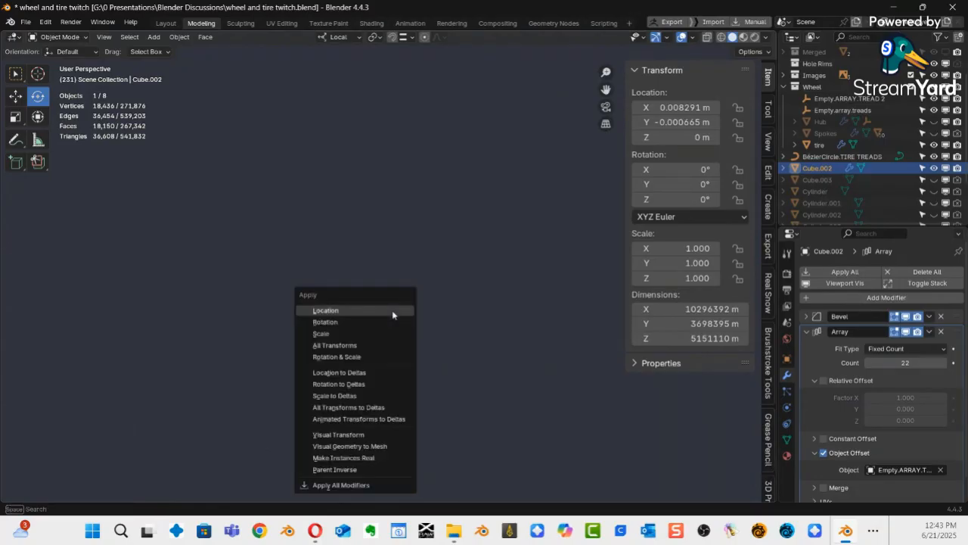
click(350, 345)
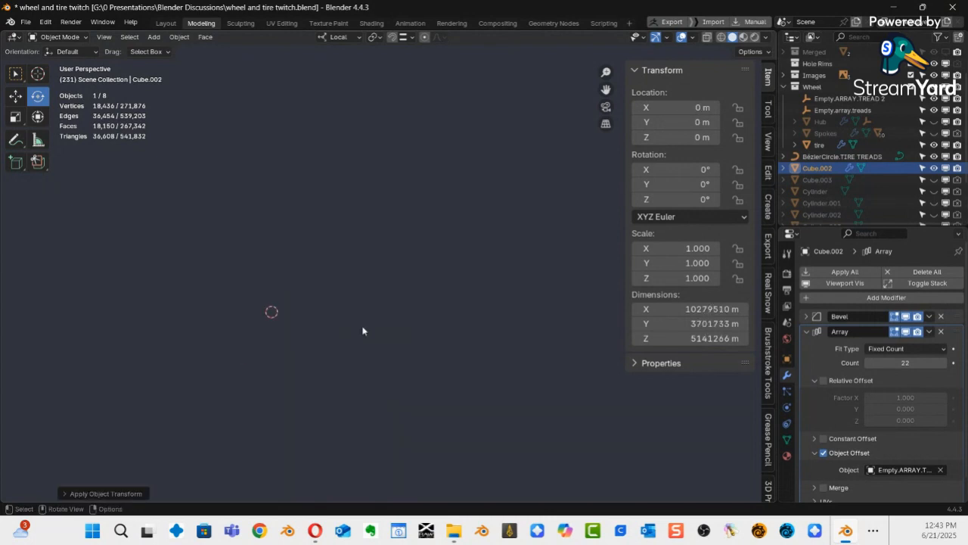
Check how the sidewall tread copies are distributed around and far beyond the tire, then bring the tire back into focus.
click(819, 145)
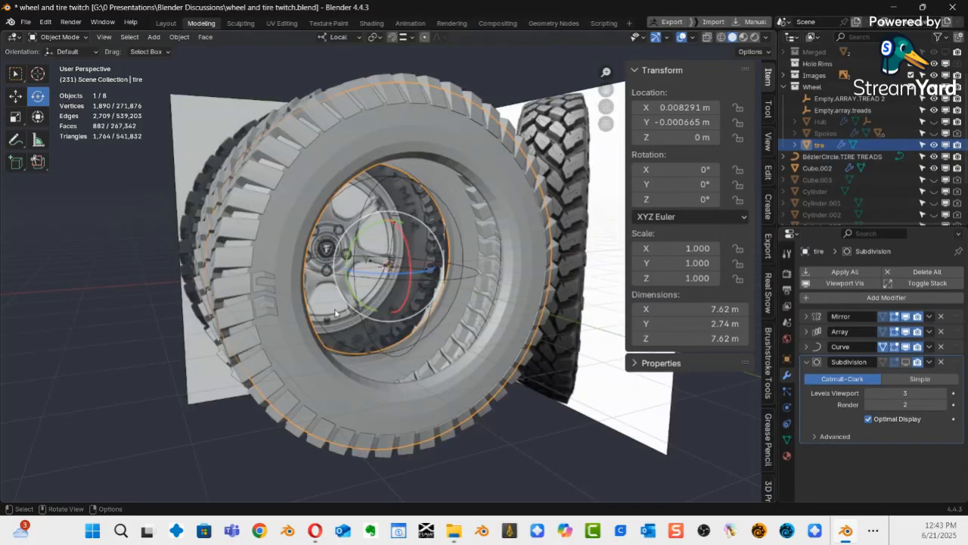
click(270, 290)
scroll(354, 333, down, 4)
scroll(392, 322, down, 6)
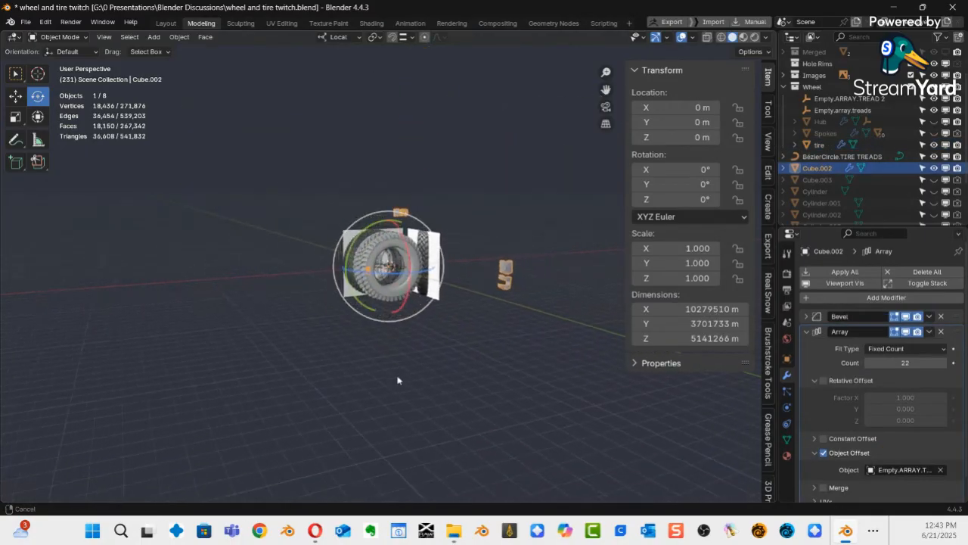
ctrl+middle_drag(385, 396, 384, 401)
mouse_move(419, 332)
ctrl+middle_down()
mouse_move(398, 387)
mouse_move(444, 293)
mouse_move(401, 316)
ctrl+middle_up()
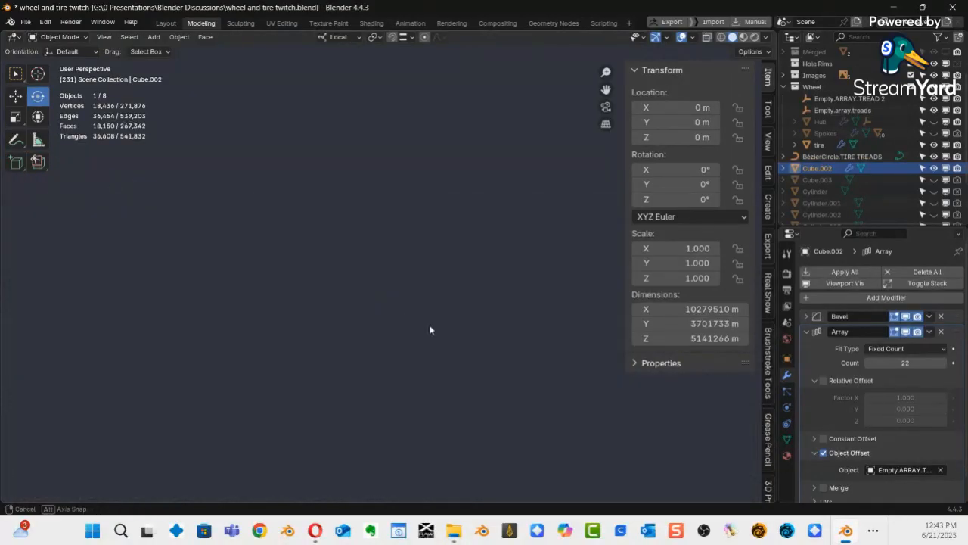
middle_drag(398, 328, 401, 328)
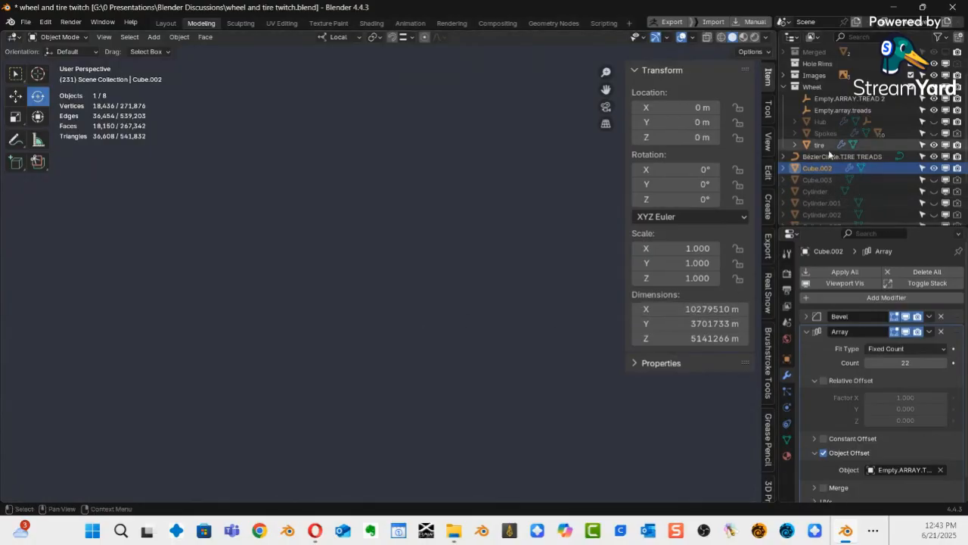
click(824, 145)
key(KP_Decimal)
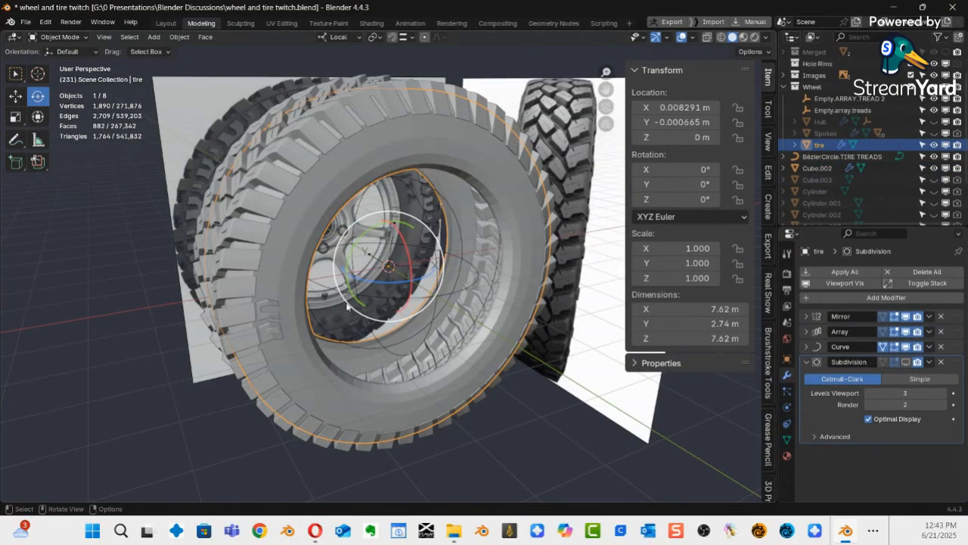
middle_drag(367, 312, 364, 292)
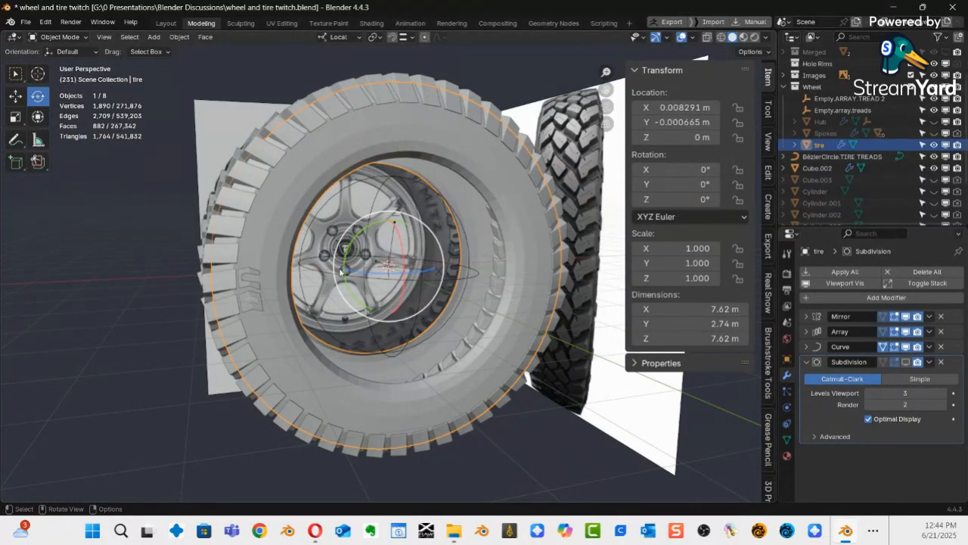
Apply Rotation & Scale to the Empty.ARRAY.TREAD 2 empty.
click(378, 180)
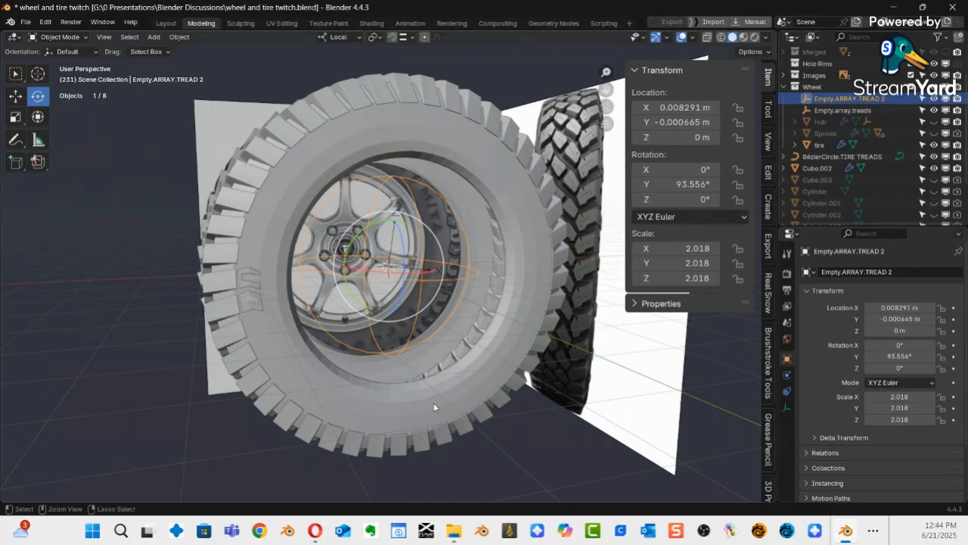
key(ctrl+a)
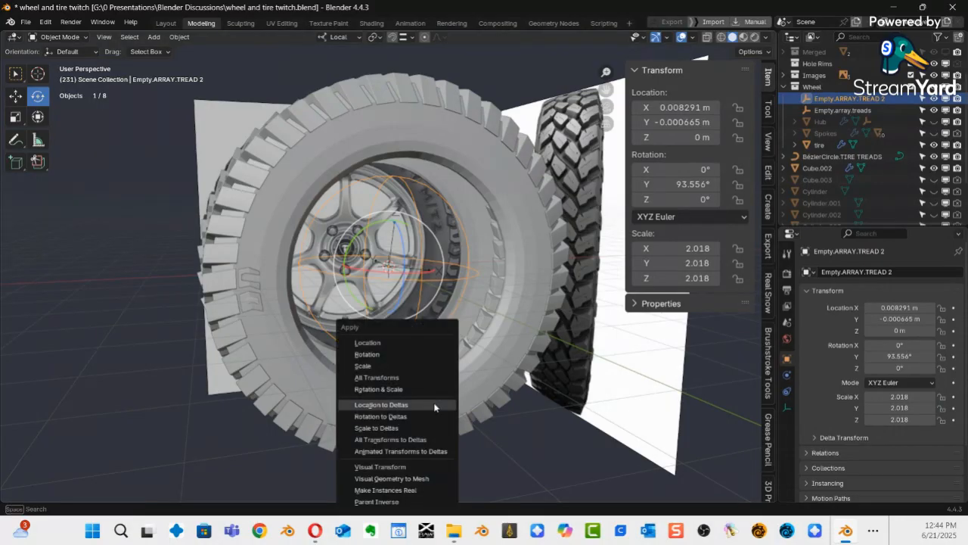
click(391, 389)
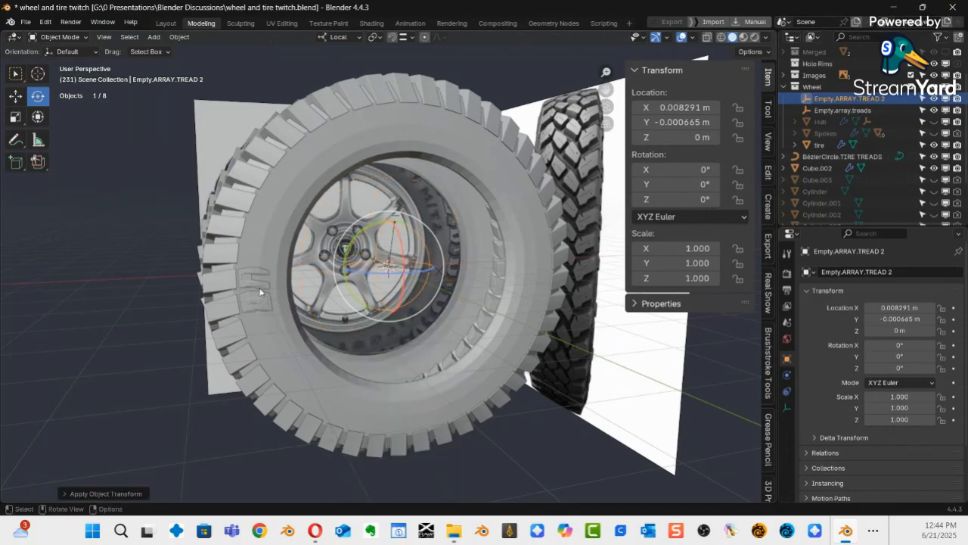
Rotate the Empty.ARRAY.TREAD 2 empty to about 43.2° around its Y axis.
ctrl+middle_drag(263, 291, 365, 248)
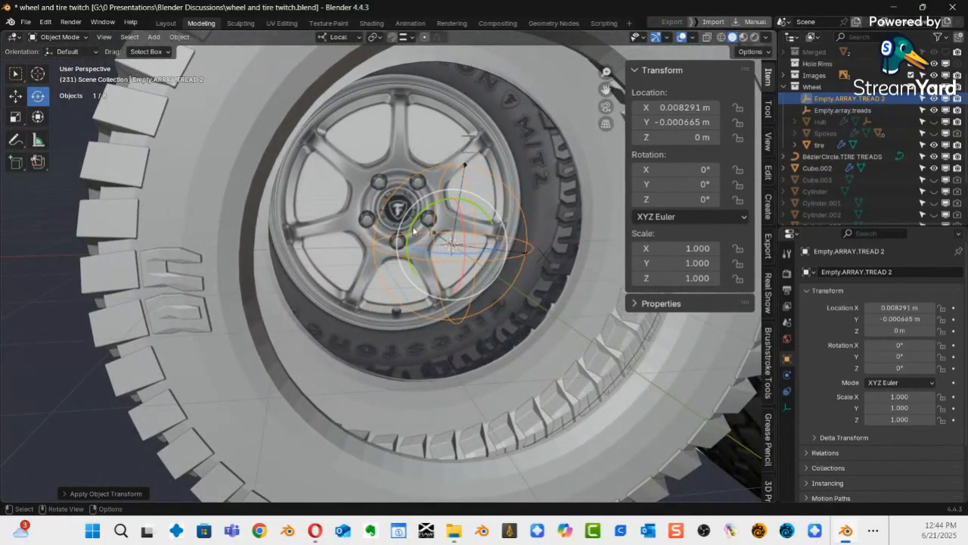
mouse_move(414, 227)
mouse_down()
mouse_move(447, 217)
mouse_move(427, 224)
mouse_up()
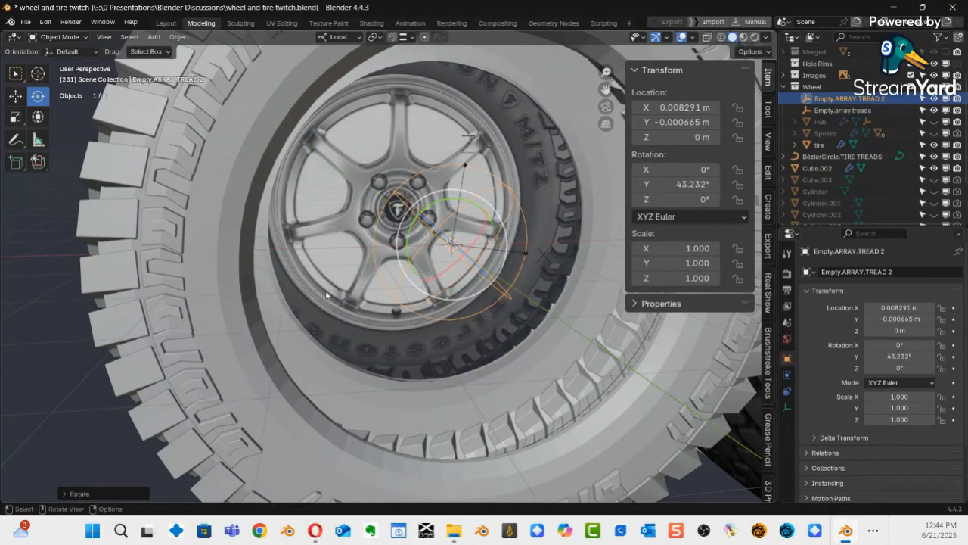
middle_drag(409, 315, 339, 257)
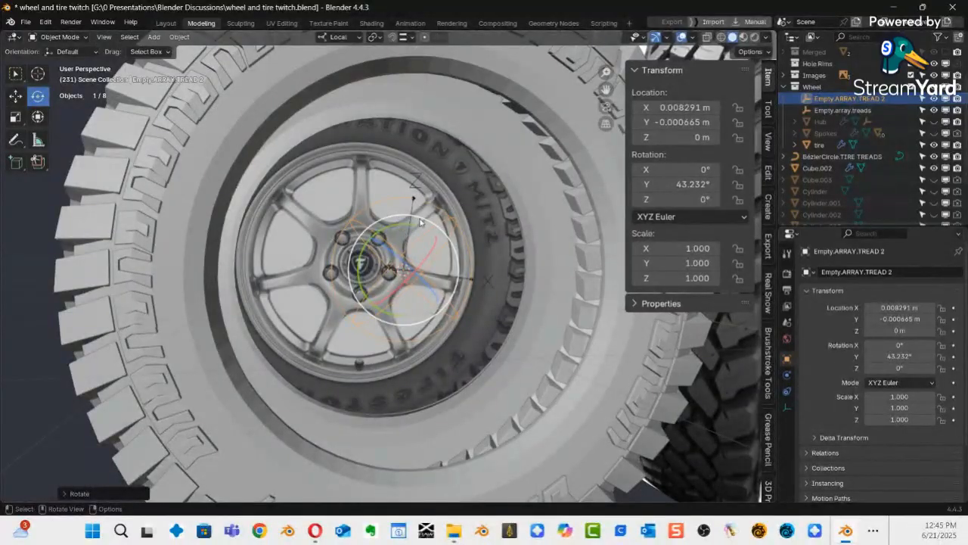
Check the sidewall tread's array count and set the Y rotation of Empty.ARRAY.TREAD 2 to 360/22.
click(157, 224)
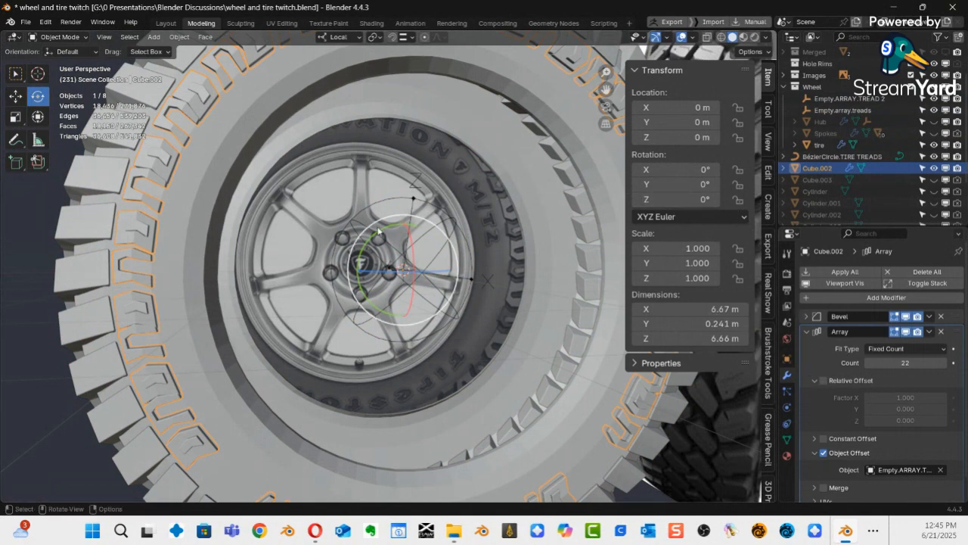
click(382, 205)
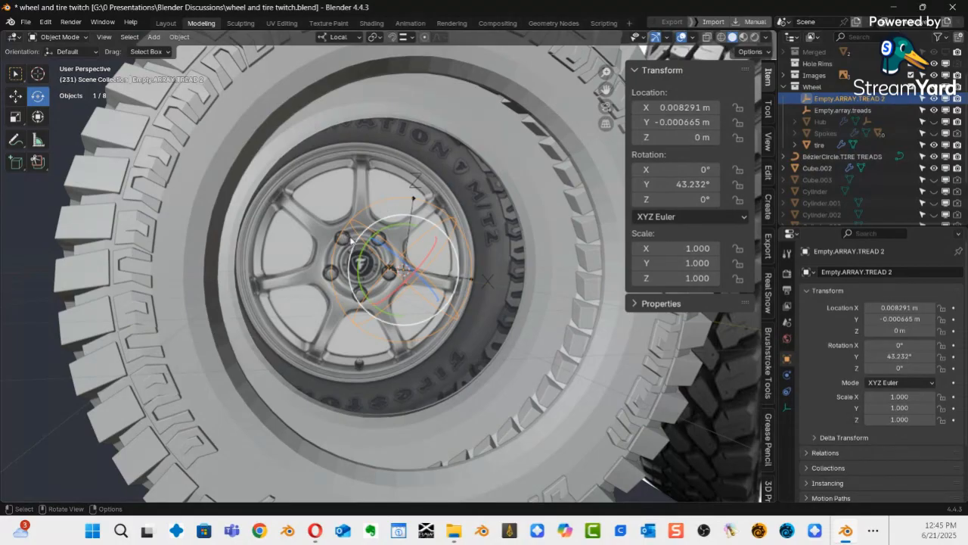
click(696, 185)
text(360/22)
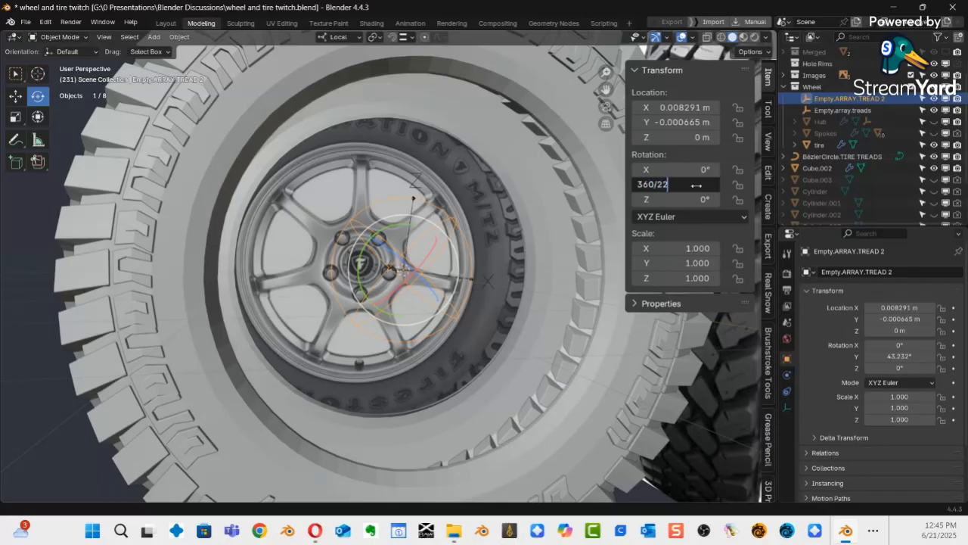
key(Return)
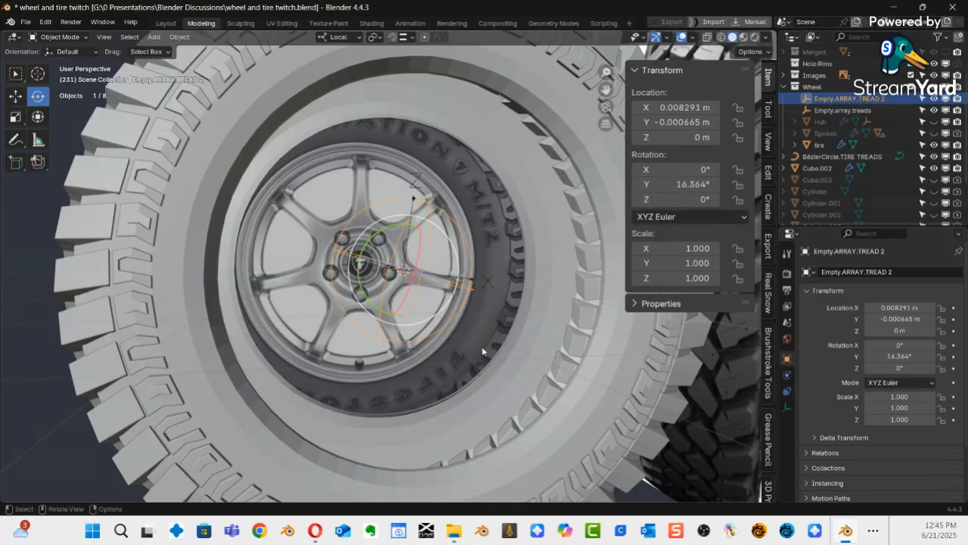
Inspect the spacing of the sidewall tread blocks around the whole tire from several angles.
middle_drag(410, 285, 420, 200)
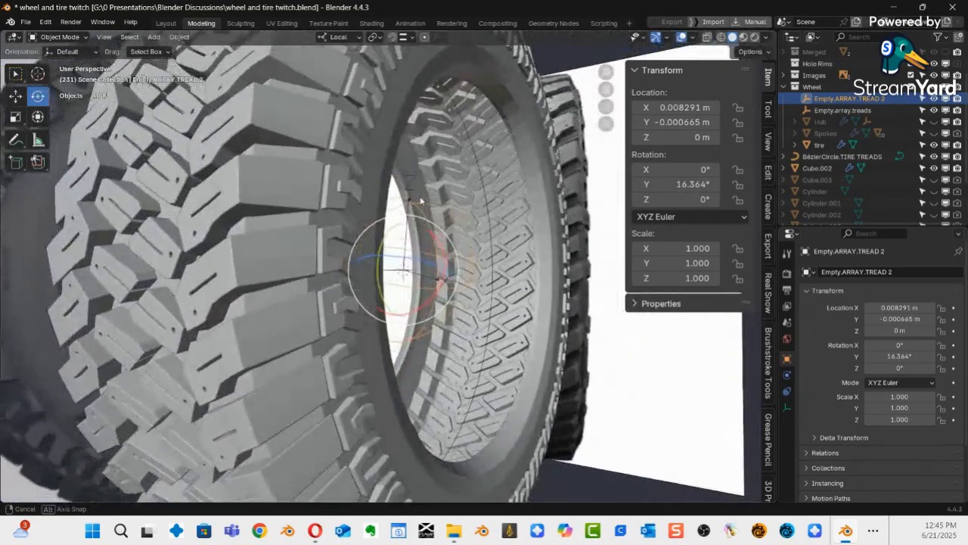
scroll(444, 200, down, 5)
middle_drag(443, 277, 386, 235)
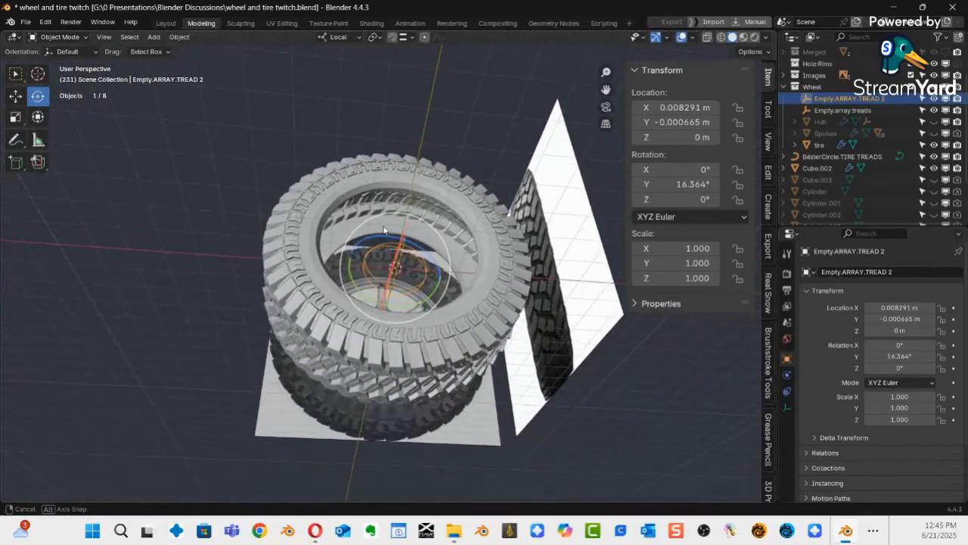
scroll(431, 209, up, 5)
middle_drag(431, 209, 385, 259)
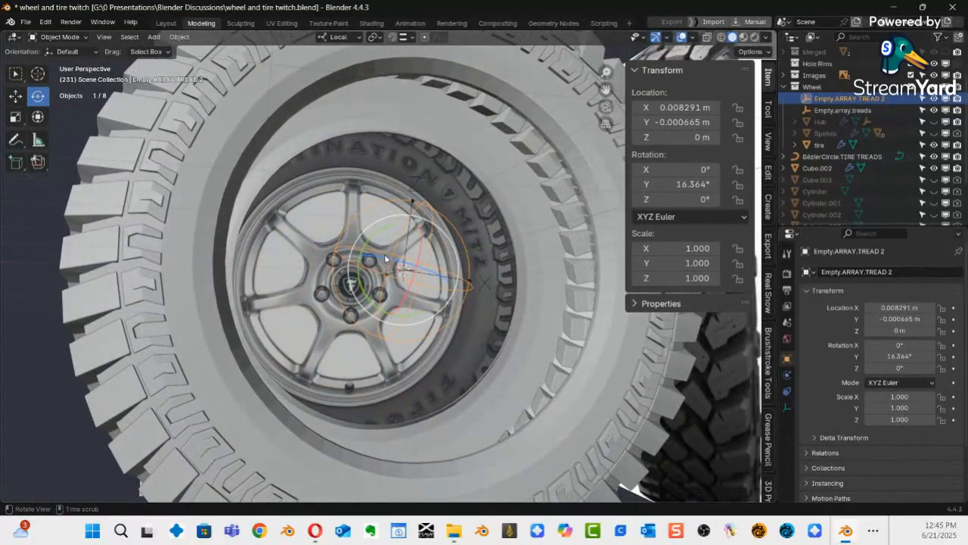
middle_drag(443, 217, 485, 206)
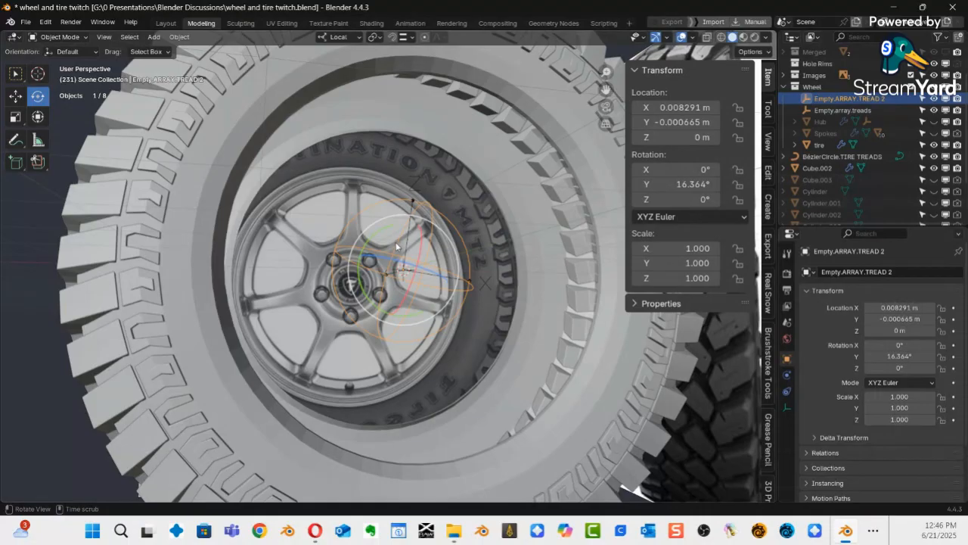
middle_drag(459, 212, 450, 257)
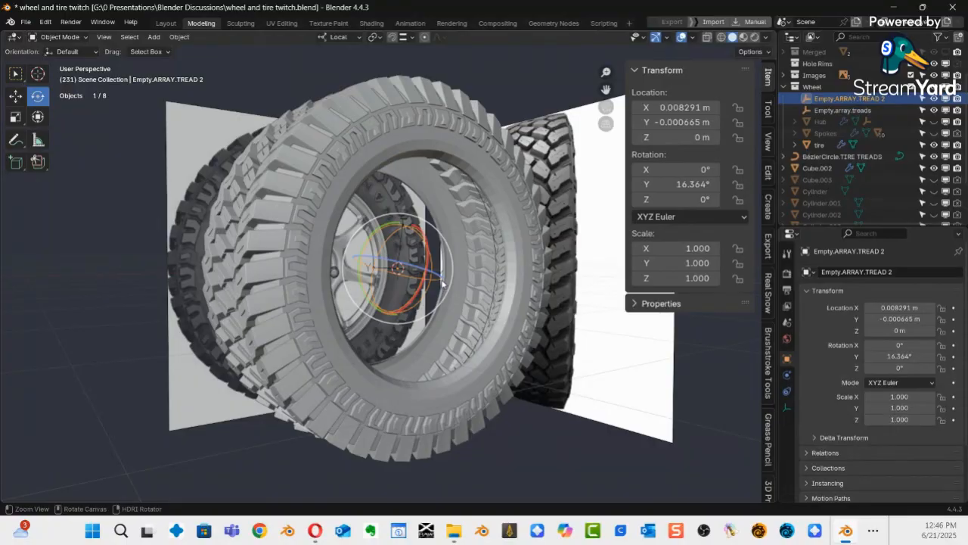
ctrl+middle_drag(443, 283, 345, 329)
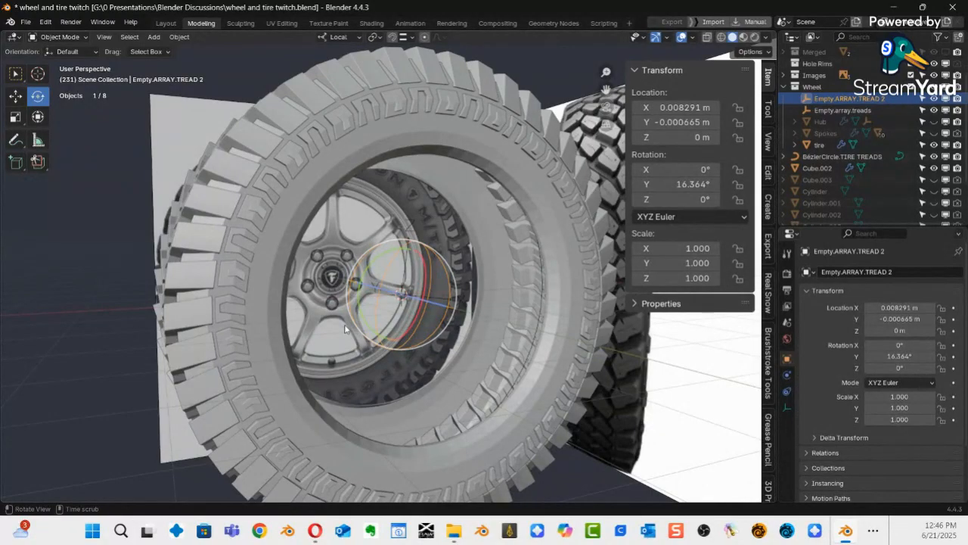
middle_drag(355, 362, 332, 300)
ctrl+middle_drag(295, 274, 318, 179)
scroll(332, 310, down, 4)
shift+middle_drag(329, 264, 300, 392)
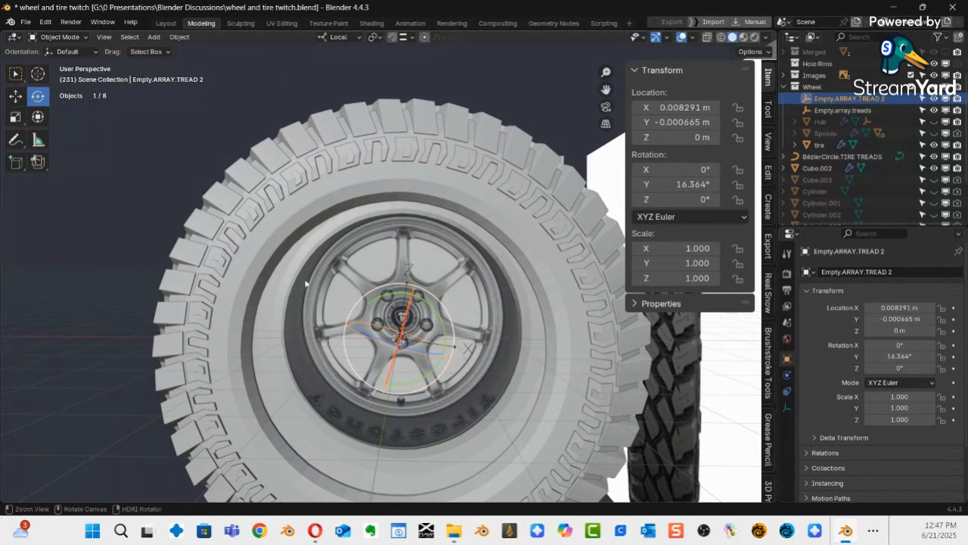
Inspect how the sidewall tread blocks line up with the outer tread blocks around the tire.
middle_drag(313, 261, 415, 206)
middle_drag(442, 176, 265, 218)
middle_drag(327, 243, 367, 368)
middle_drag(434, 327, 280, 362)
middle_drag(396, 256, 402, 222)
middle_drag(452, 191, 475, 278)
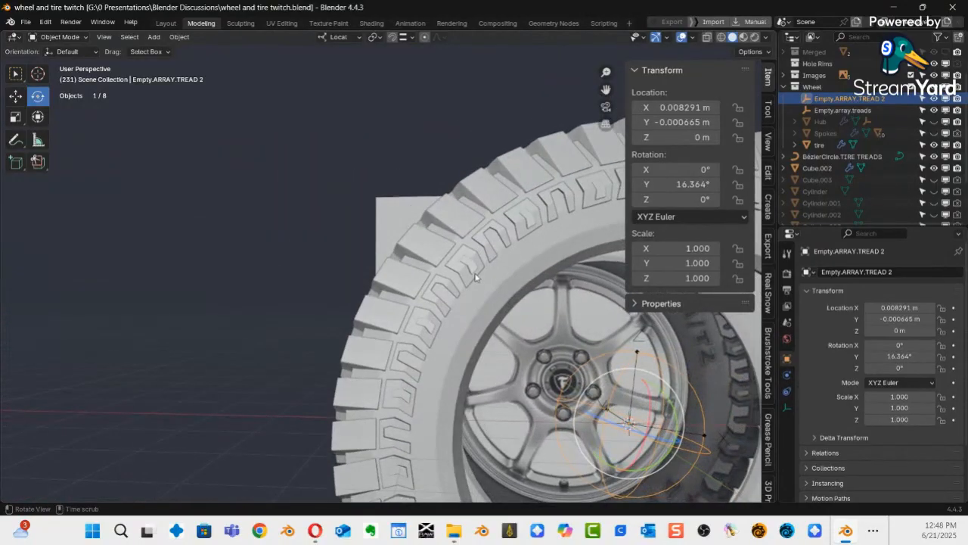
click(478, 265)
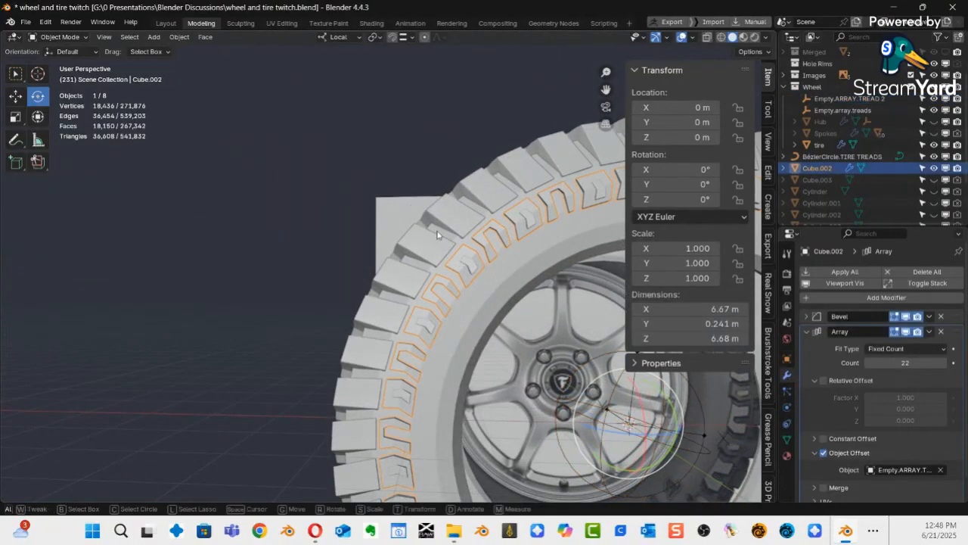
middle_drag(450, 269, 343, 239)
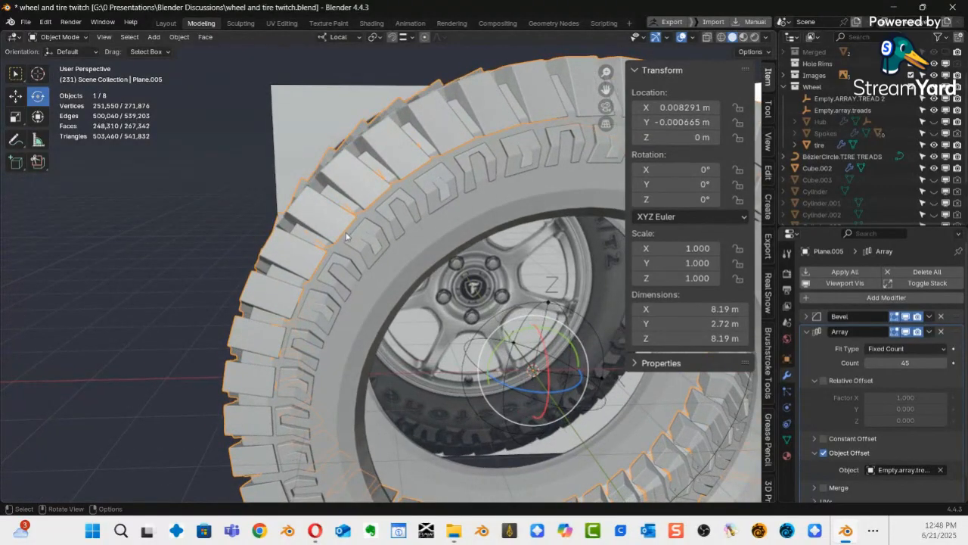
Shorten the outer tread blocks by vertex-sliding their inner end faces on both sides of the tire outward by a factor of about 0.34.
key(ctrl+Tab)
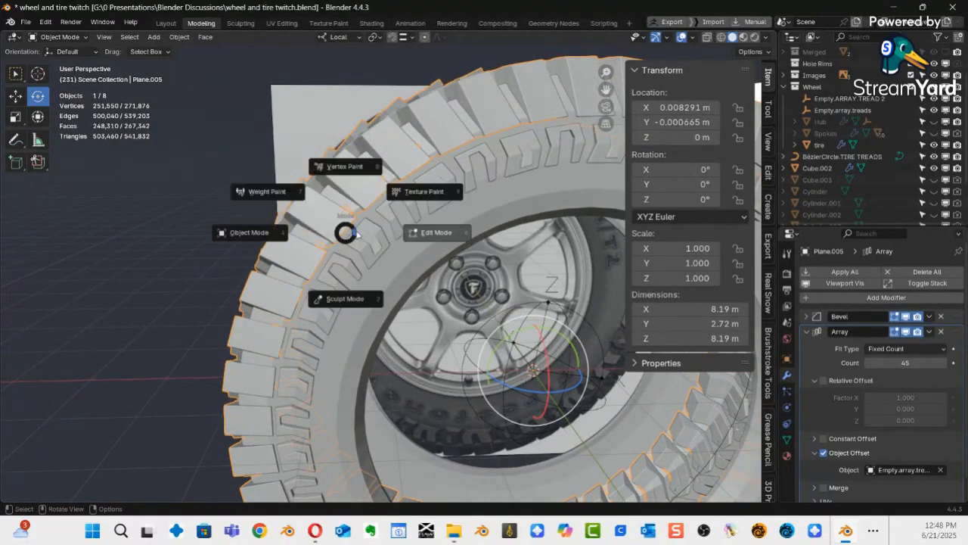
click(431, 235)
shift+middle_drag(323, 324, 386, 236)
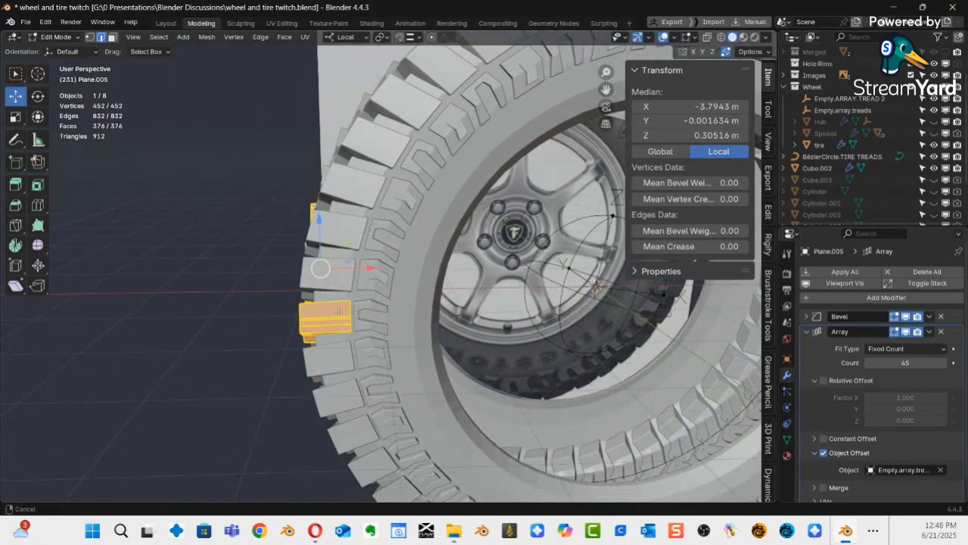
scroll(356, 299, up, 3)
shift+middle_drag(355, 299, 392, 286)
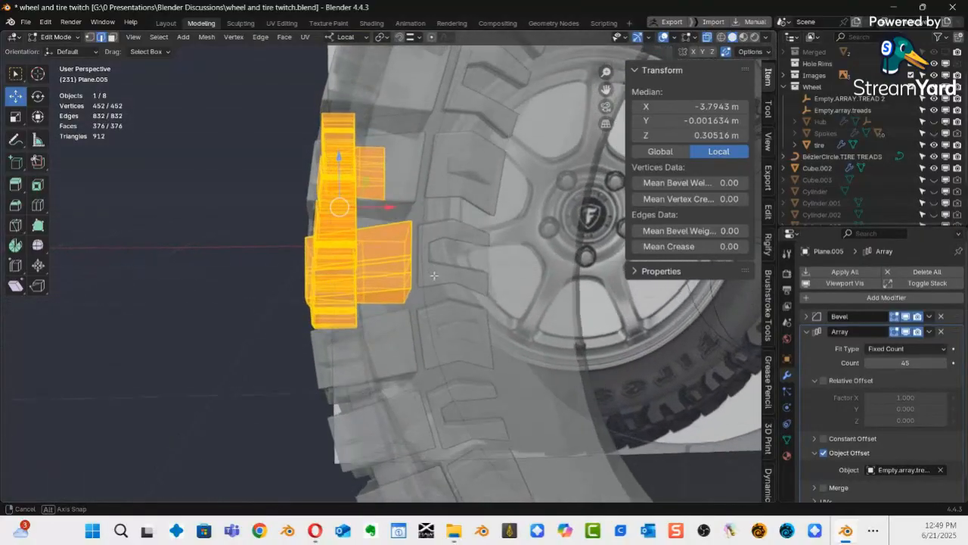
middle_drag(428, 268, 428, 240)
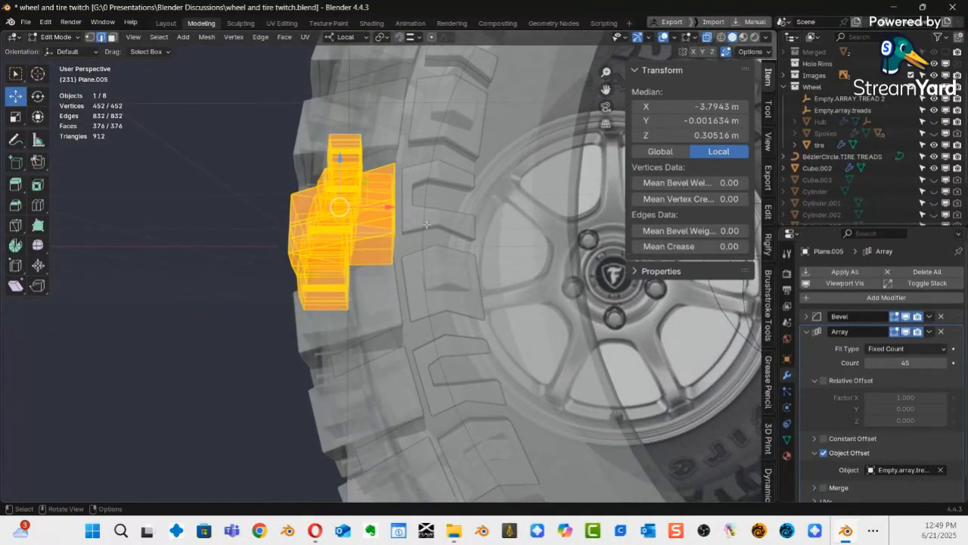
drag(380, 336, 380, 336)
middle_drag(380, 337, 475, 236)
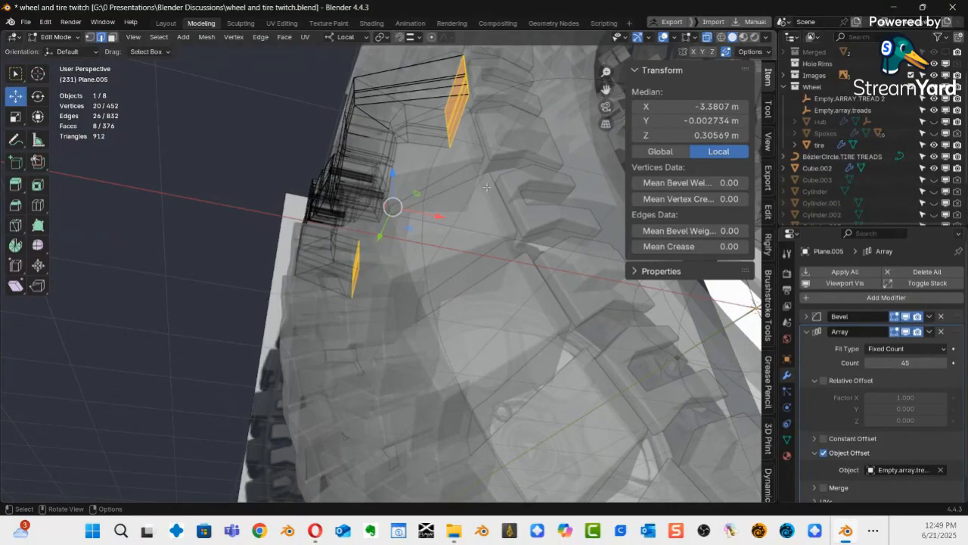
key(shift+v)
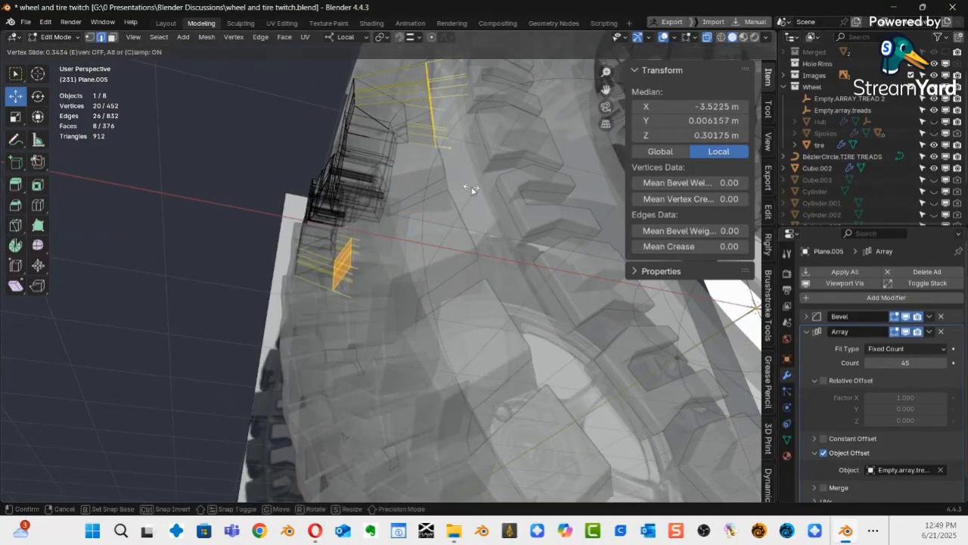
click(472, 188)
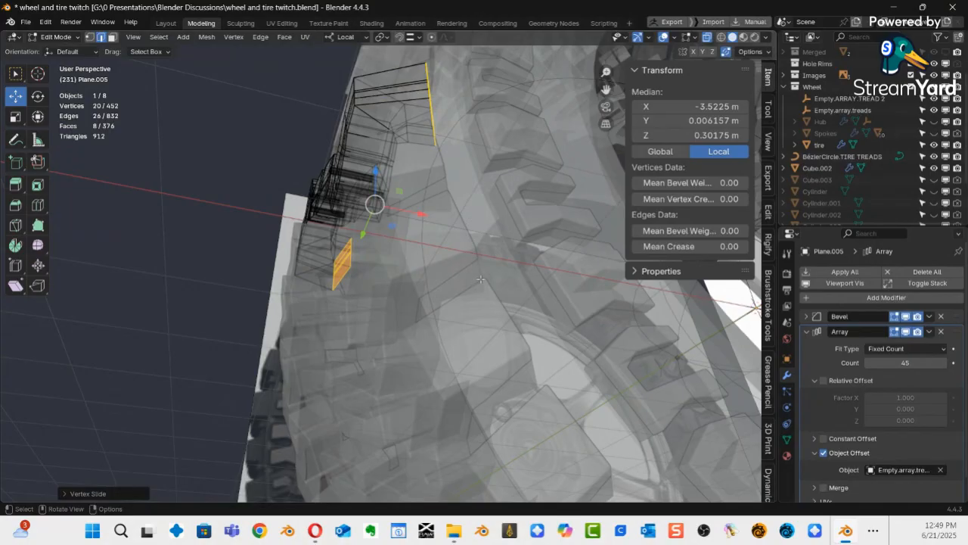
key(alt+z)
middle_drag(517, 224, 470, 313)
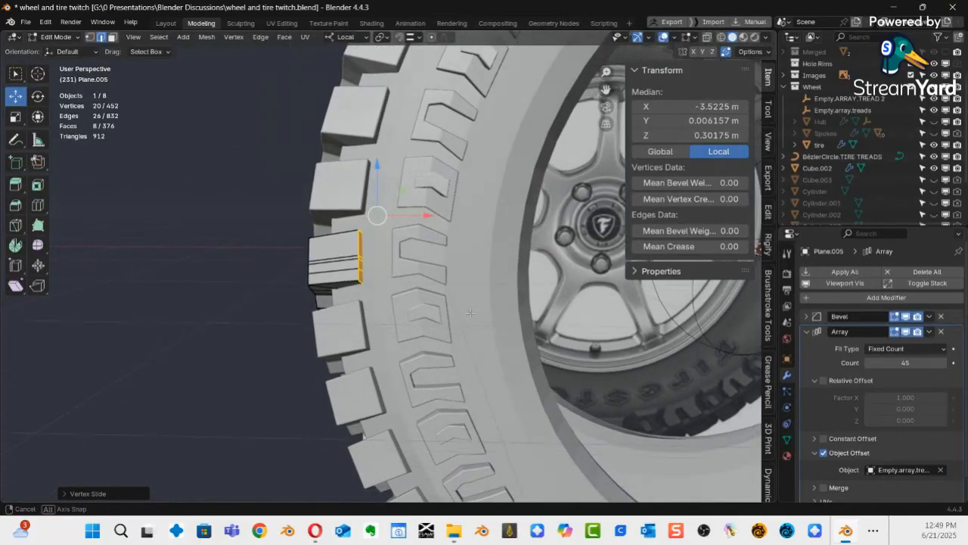
middle_drag(527, 281, 512, 370)
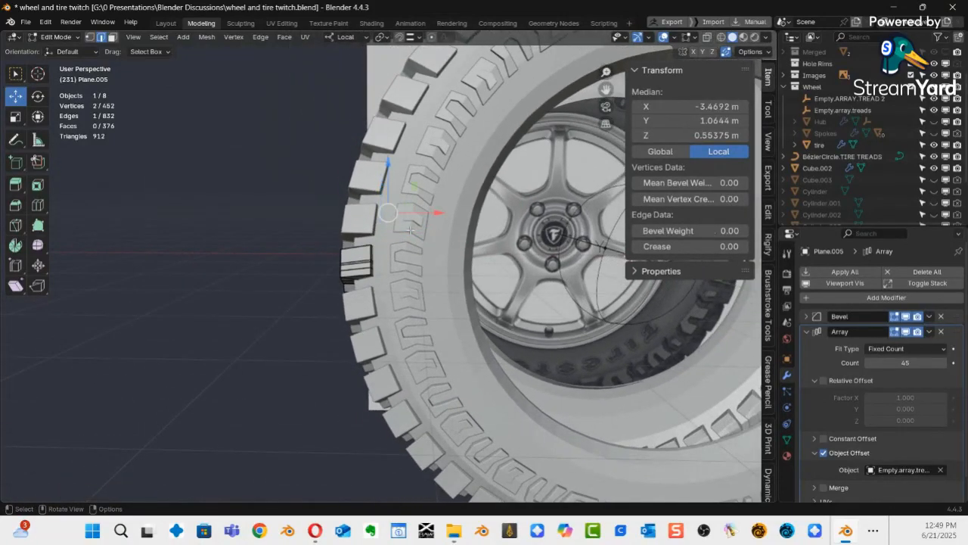
key(ctrl+Tab)
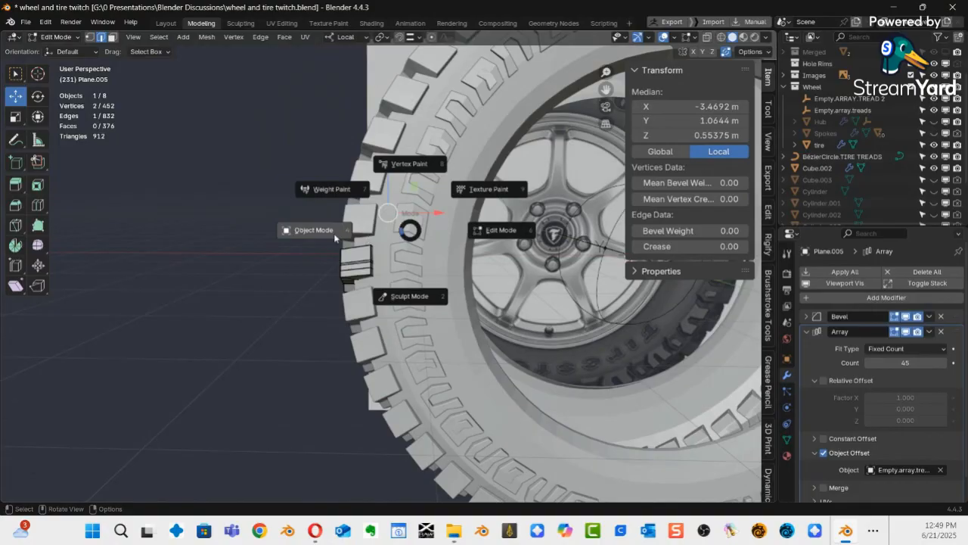
click(333, 233)
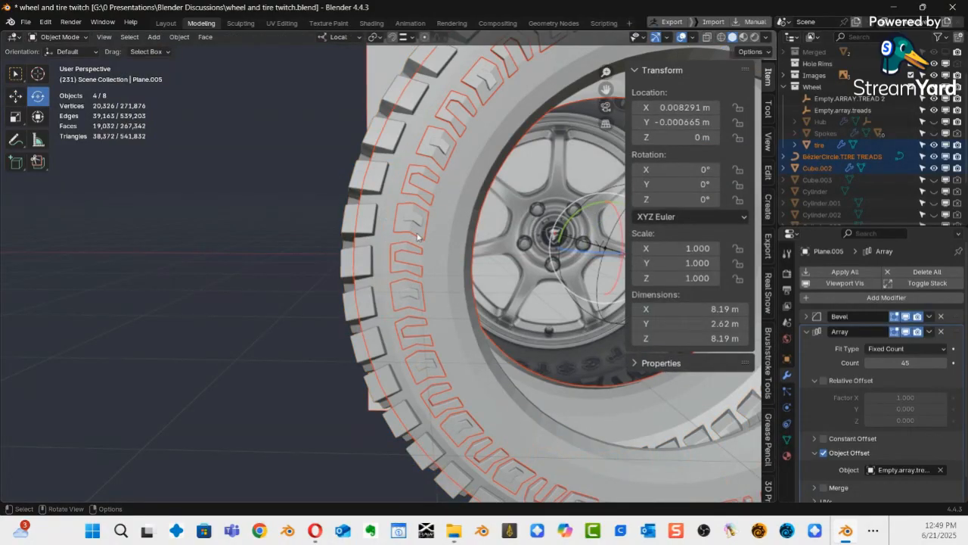
Move the entire sidewall tread block mesh about 0.18 m outward along its local X axis, closer to the outer treads.
click(417, 237)
key(ctrl+Tab)
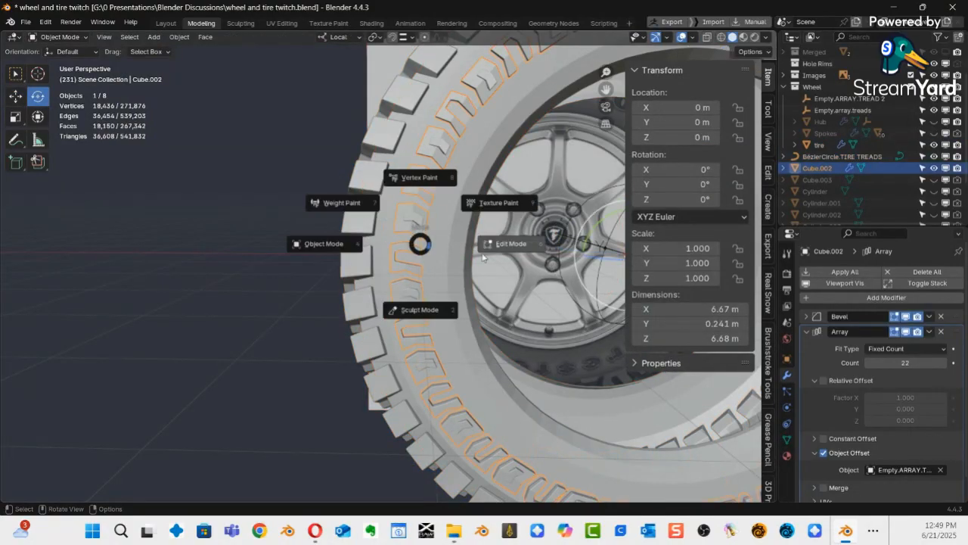
click(527, 248)
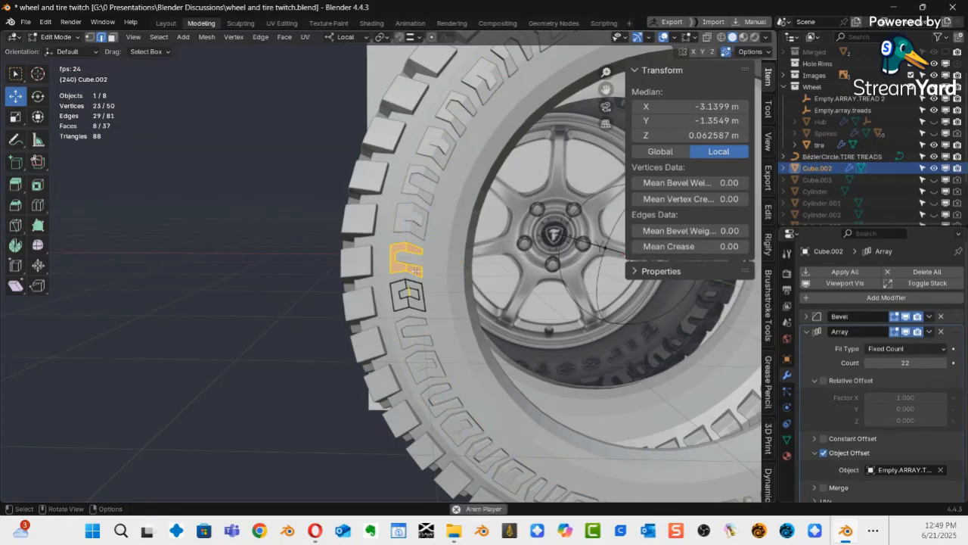
middle_drag(412, 270, 466, 241)
key(alt+a)
key(a)
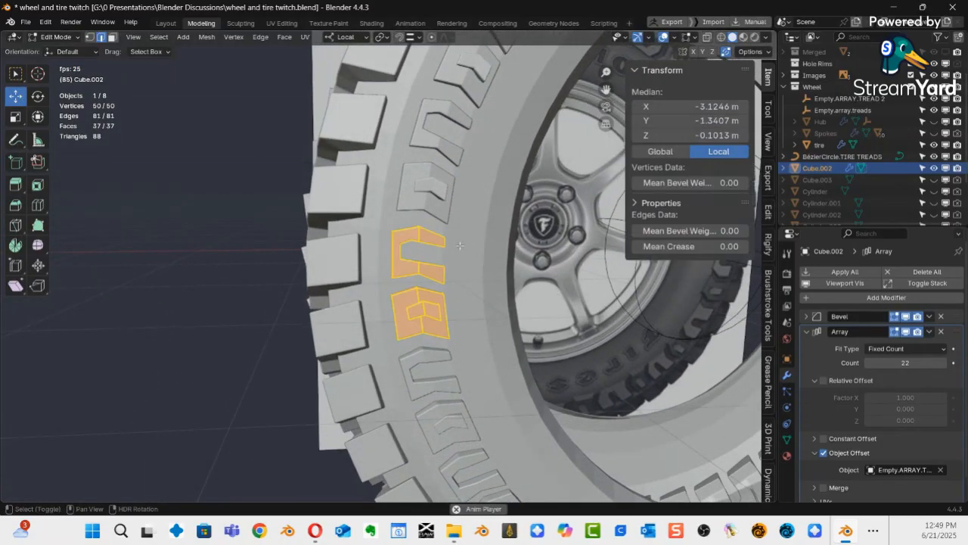
key(shift+space)
click(417, 278)
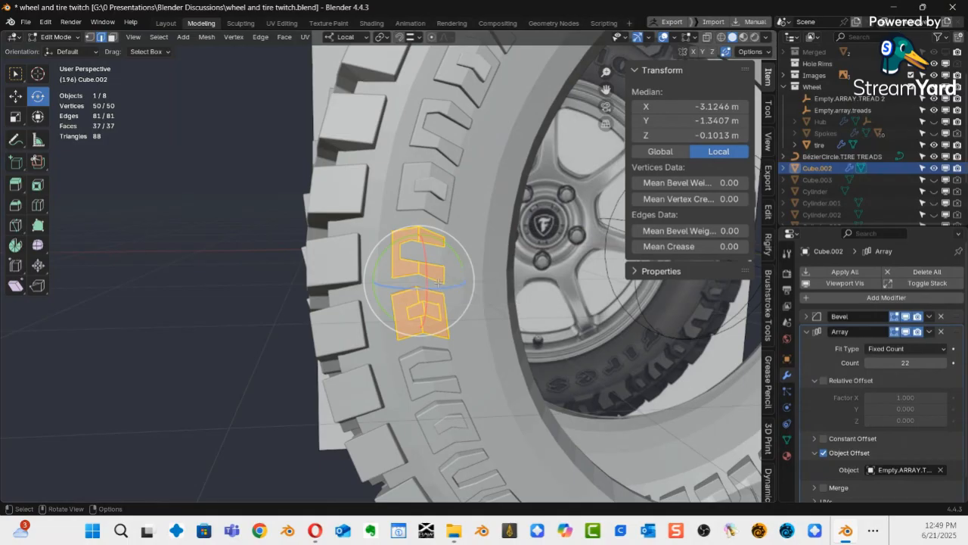
key(shift+space)
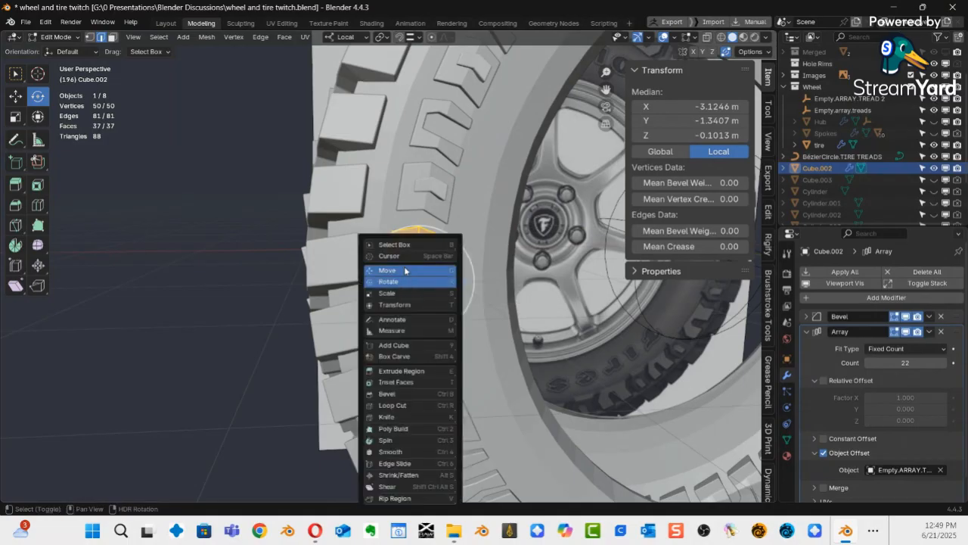
click(404, 270)
middle_drag(445, 277, 485, 275)
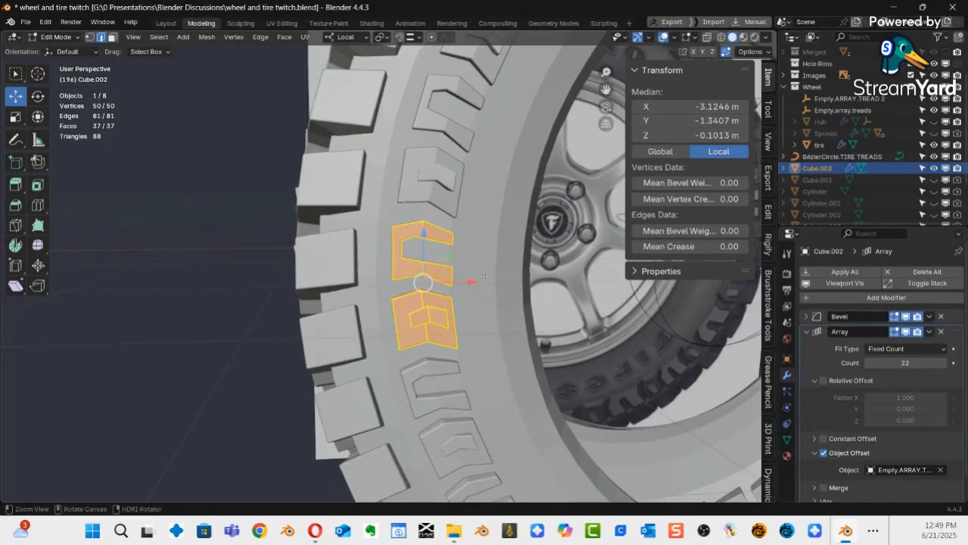
drag(478, 282, 447, 282)
Inspect the gap between the moved sidewall blocks and the outer tread blocks, and return to Object Mode.
scroll(446, 285, down, 6)
mouse_move(443, 331)
middle_down()
mouse_move(443, 351)
mouse_move(453, 343)
middle_up()
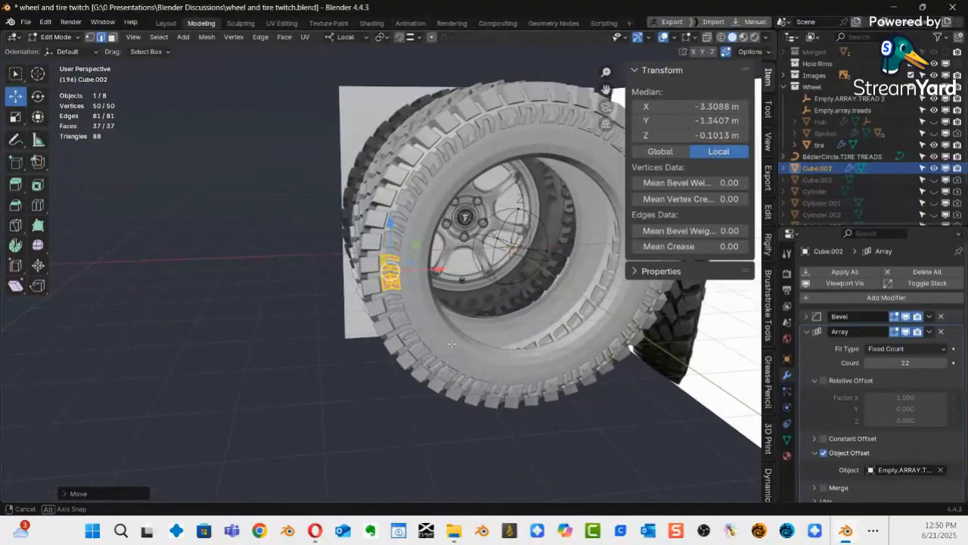
scroll(445, 345, up, 8)
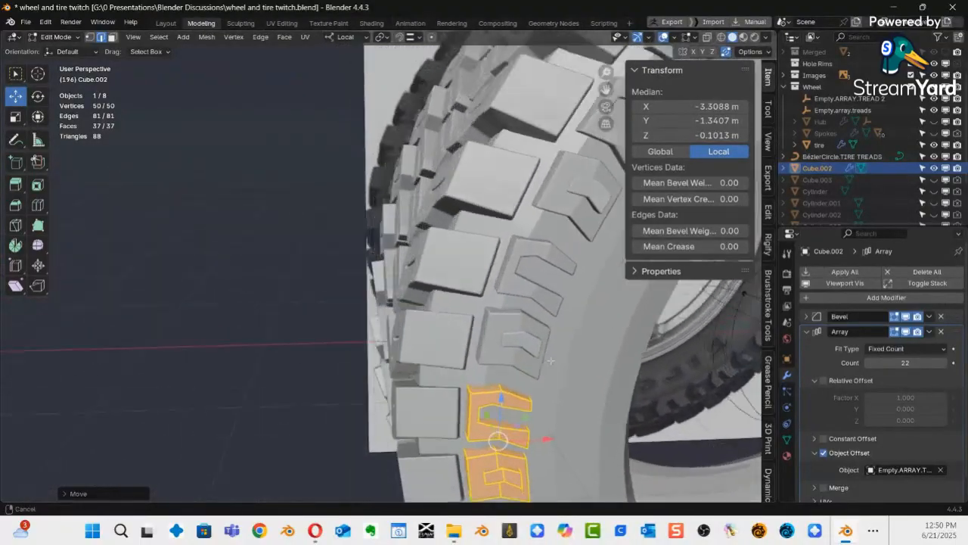
middle_drag(501, 306, 409, 227)
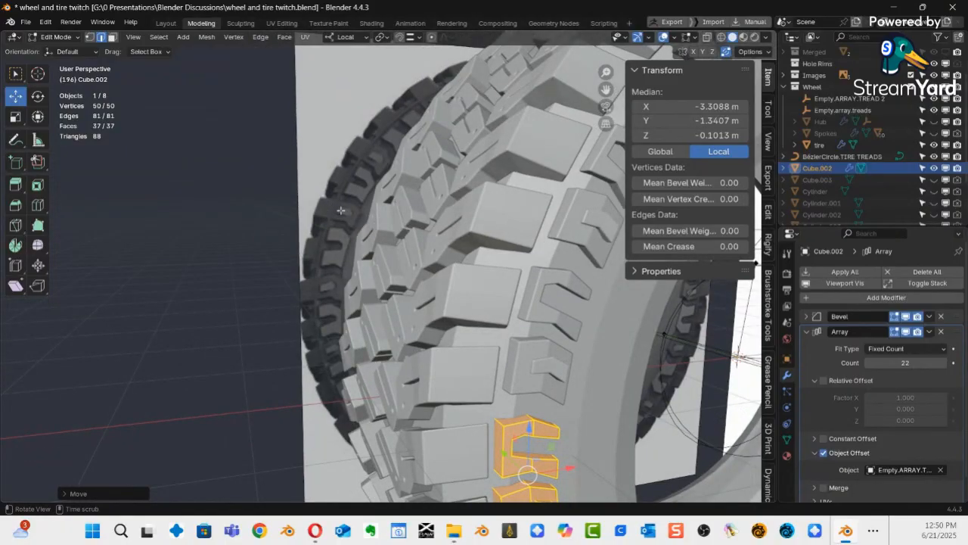
middle_drag(533, 277, 444, 313)
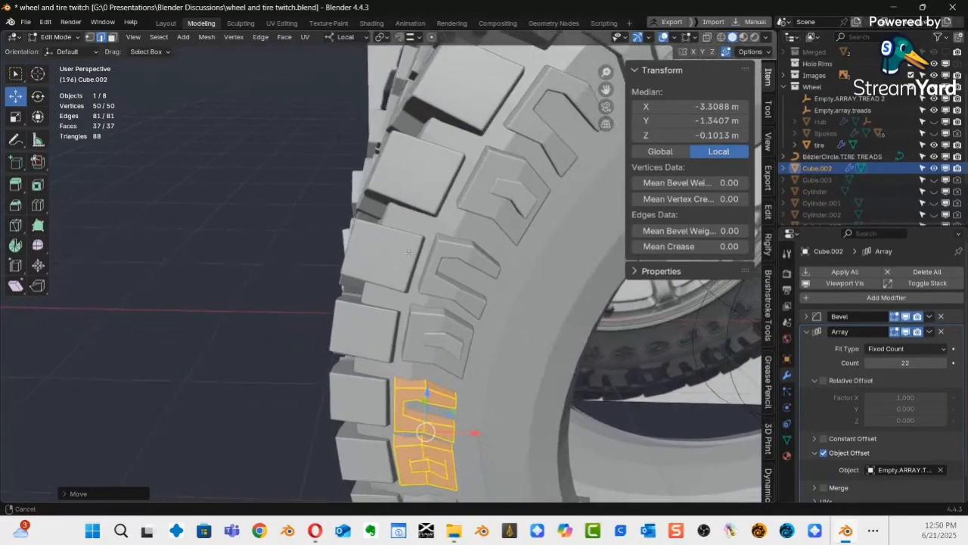
middle_drag(403, 269, 417, 255)
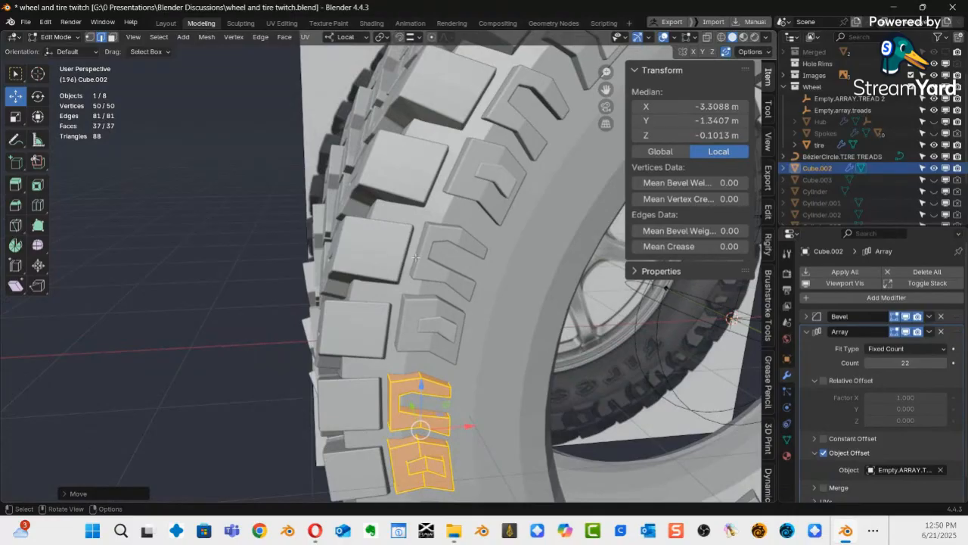
key(ctrl+Tab)
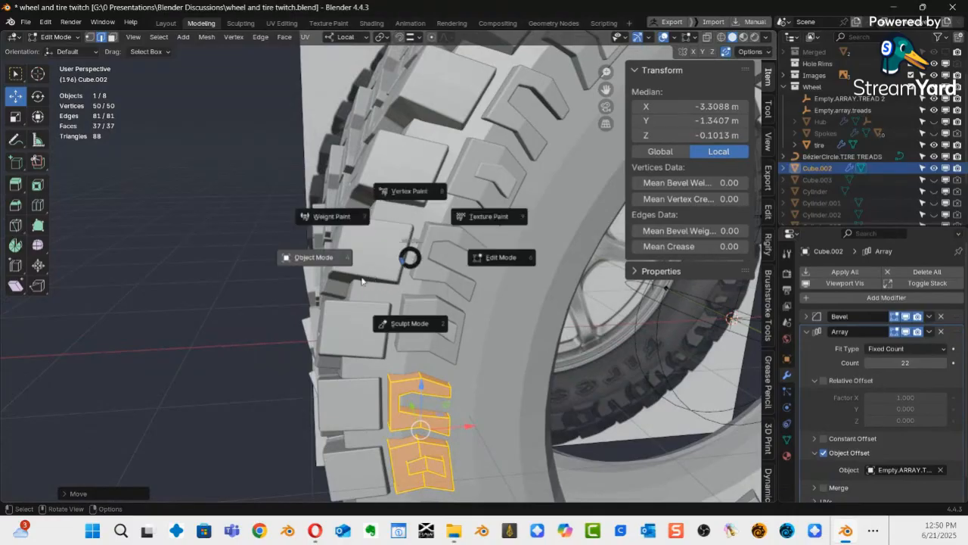
click(297, 258)
Shorten the outer tread blocks further by moving their inner end faces on both sides about 0.11 m outward along local X.
click(345, 247)
key(ctrl+Tab)
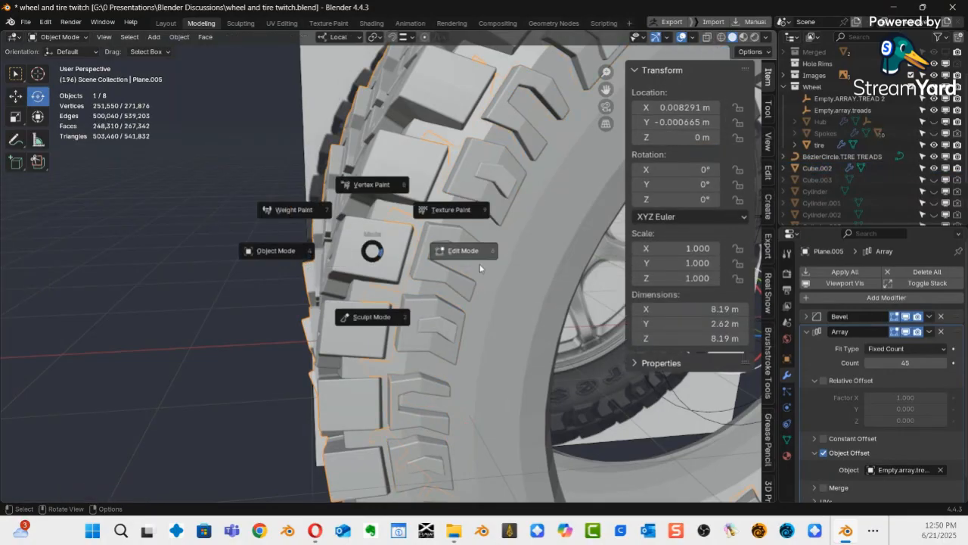
click(463, 250)
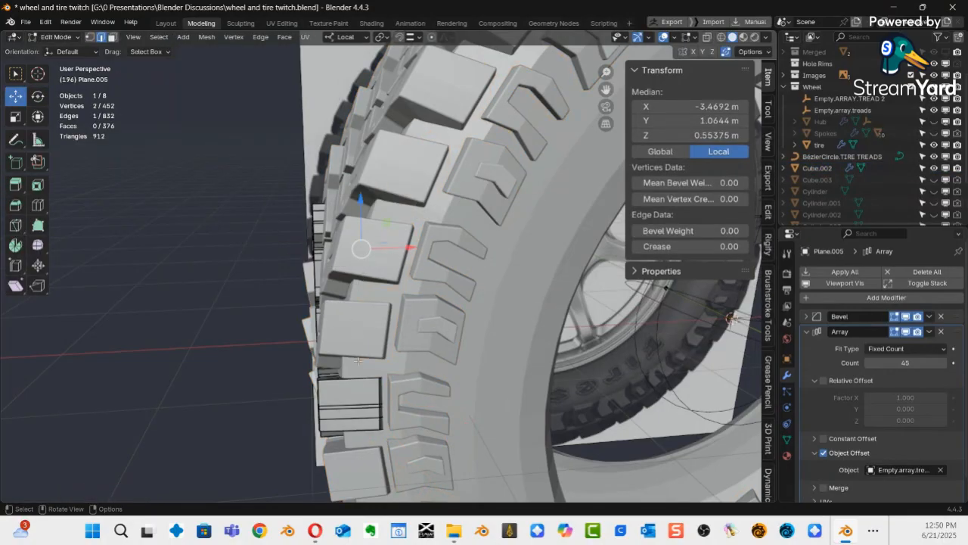
key(alt+z)
middle_drag(380, 411, 430, 418)
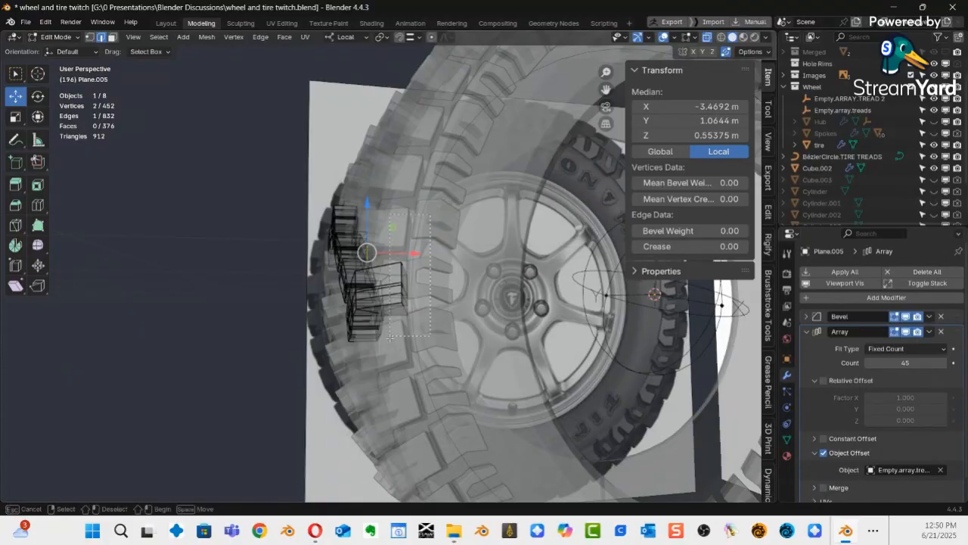
middle_drag(394, 350, 101, 374)
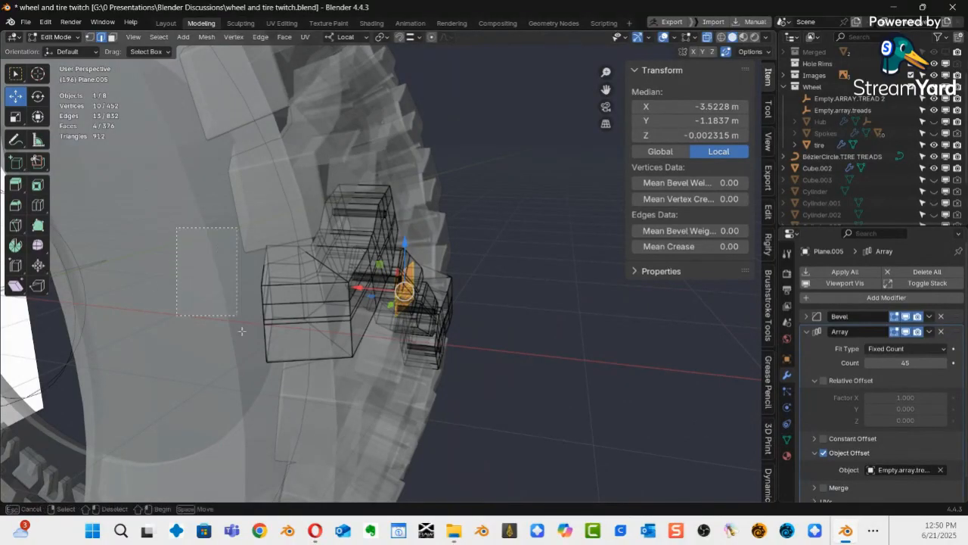
middle_drag(245, 418, 560, 389)
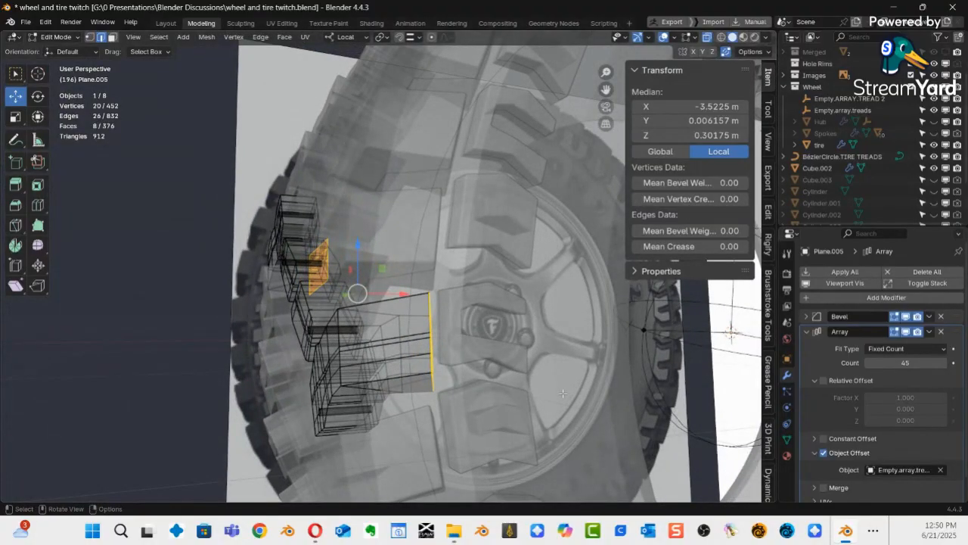
drag(504, 327, 454, 333)
key(ctrl+z)
mouse_move(408, 291)
mouse_down()
mouse_move(395, 296)
mouse_move(434, 241)
mouse_move(448, 198)
mouse_move(423, 282)
mouse_move(393, 296)
mouse_up()
key(alt+z)
alt+drag(393, 295, 405, 279)
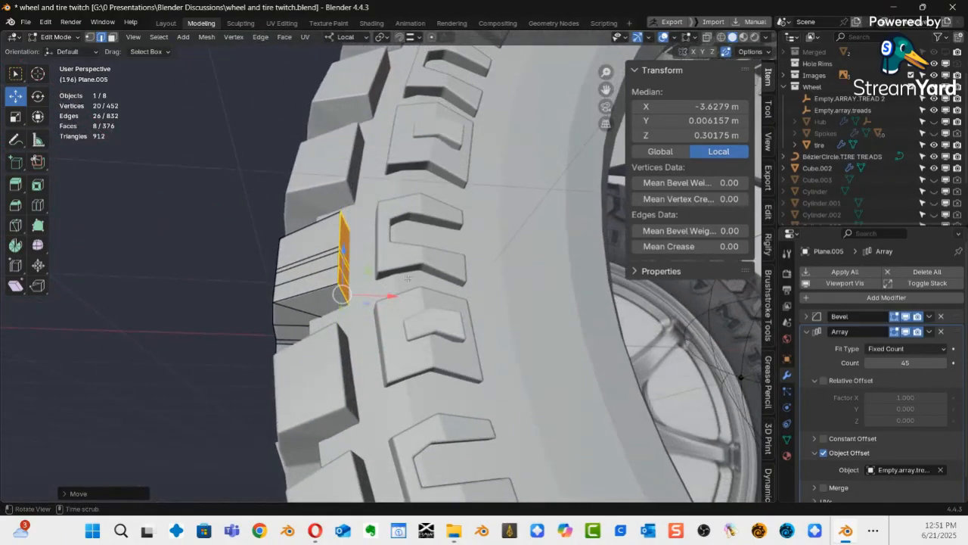
key(ctrl+Tab)
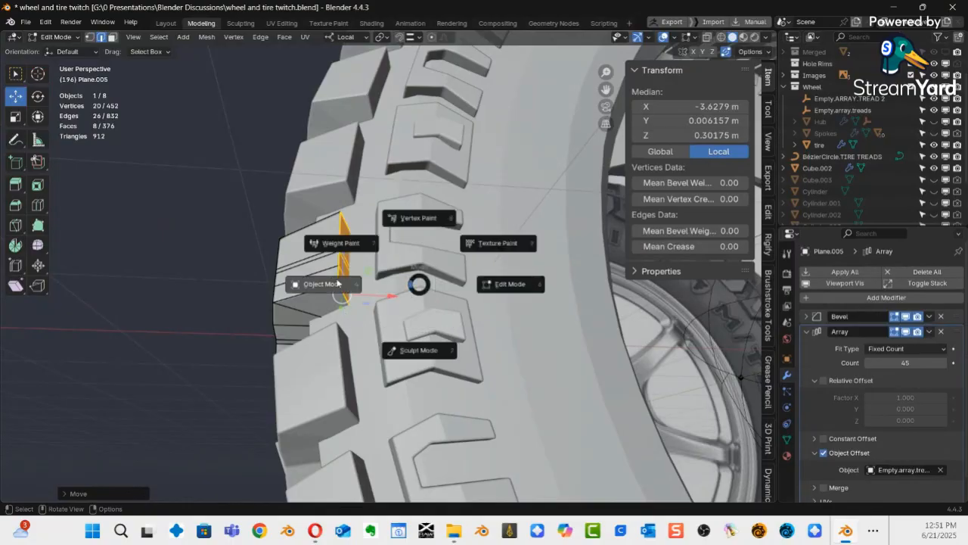
click(337, 283)
Move the entire sidewall block mesh about 0.086 m outward along its local X axis, closer to the shortened outer treads.
click(421, 320)
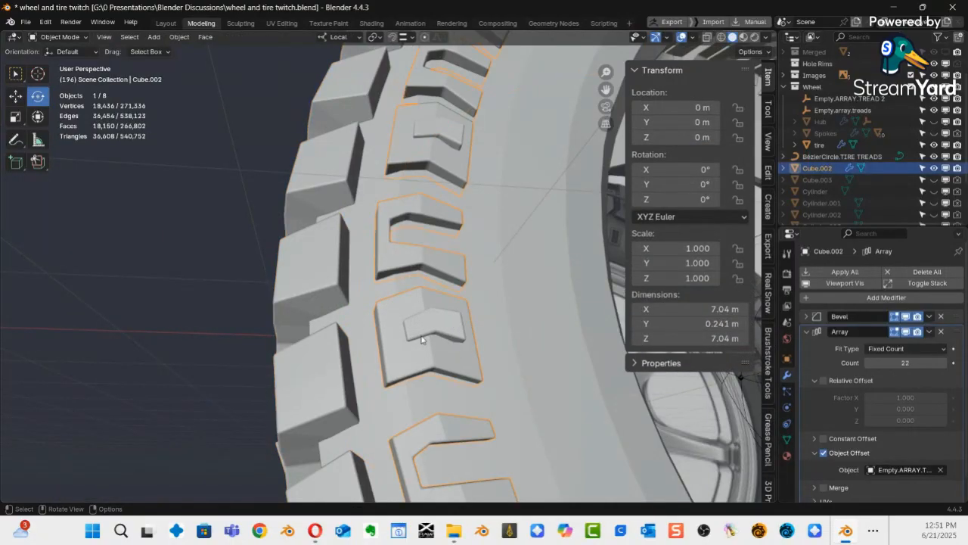
key(ctrl+Tab)
click(506, 338)
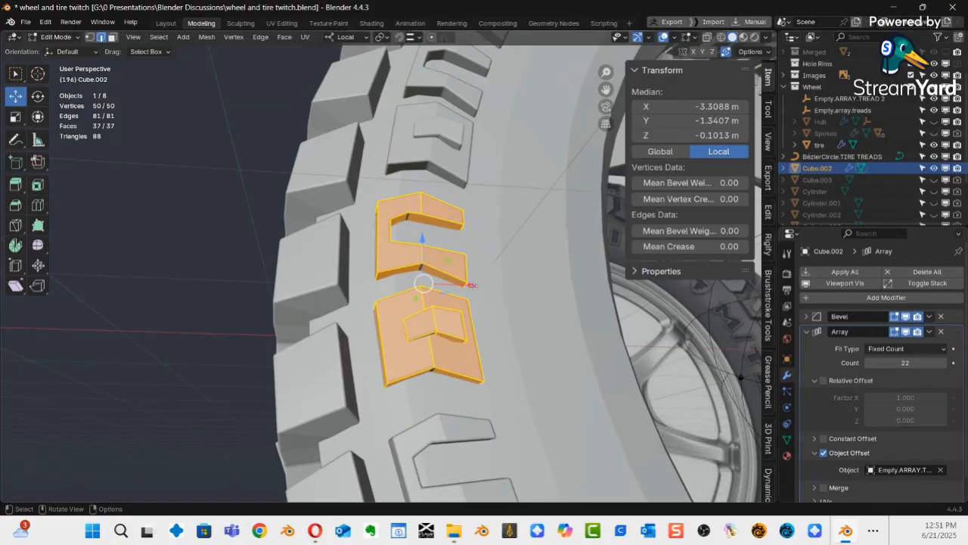
key(g)
key(x)
key(x)
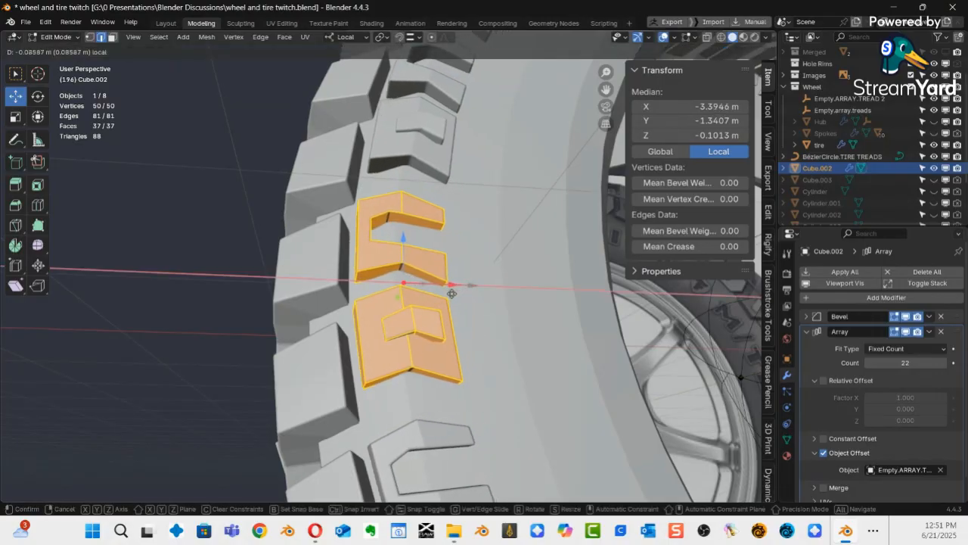
click(451, 293)
Shift the sidewall block mesh about 0.056 m down along local Z, return to Object Mode and deselect everything.
middle_drag(451, 295, 459, 331)
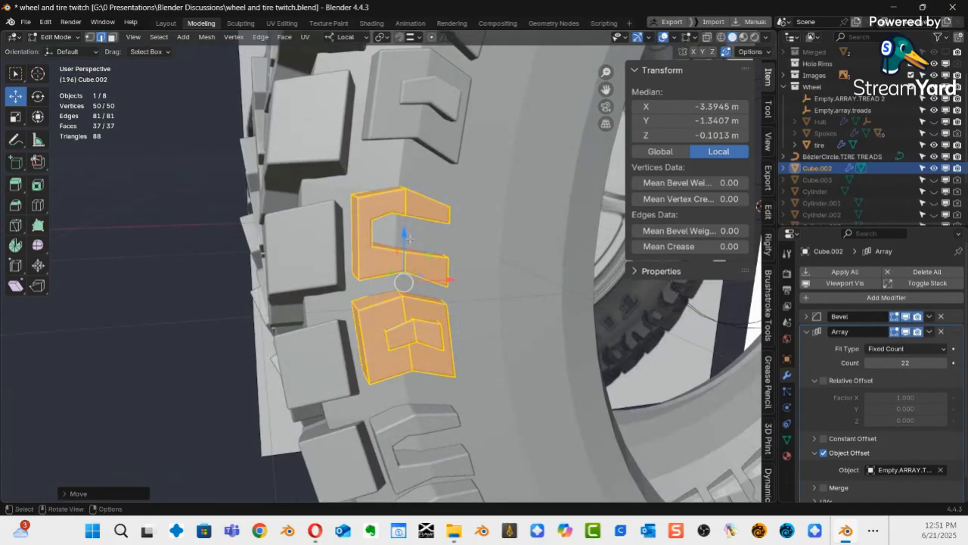
drag(407, 237, 420, 253)
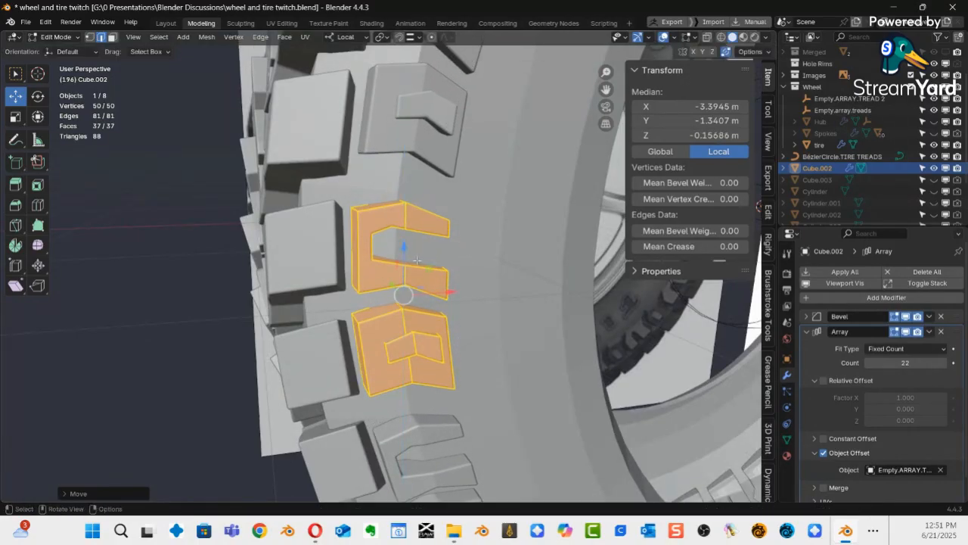
scroll(417, 259, down, 7)
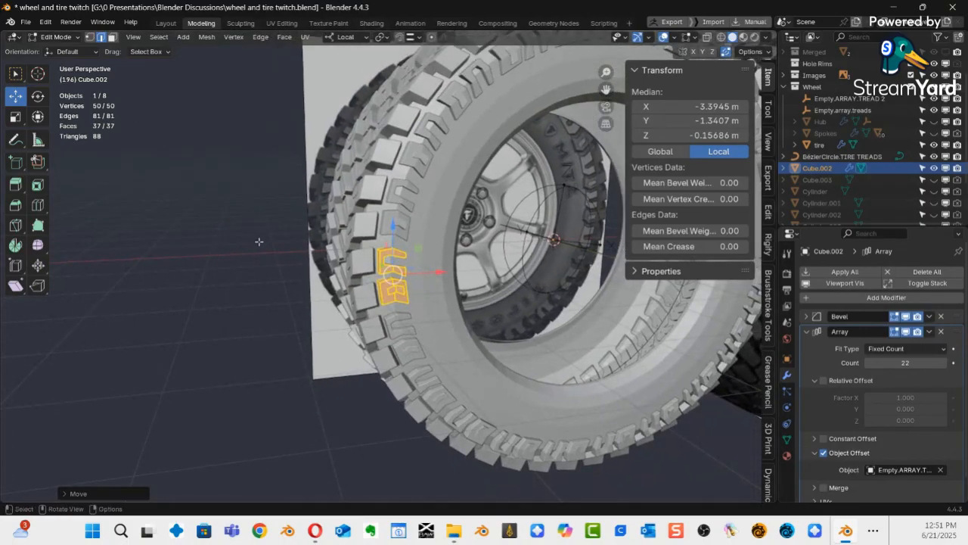
key(alt+a)
key(ctrl+Tab)
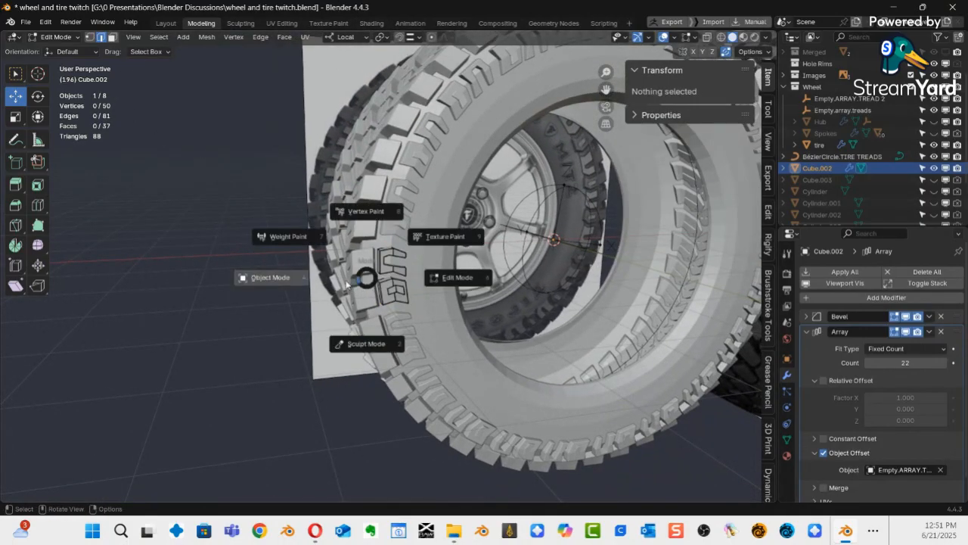
click(285, 287)
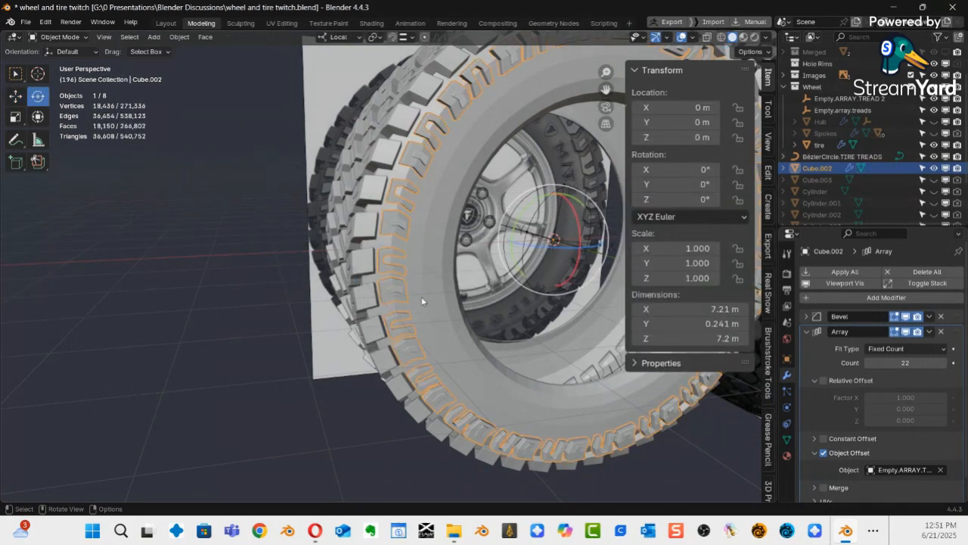
middle_drag(421, 305, 304, 266)
click(158, 243)
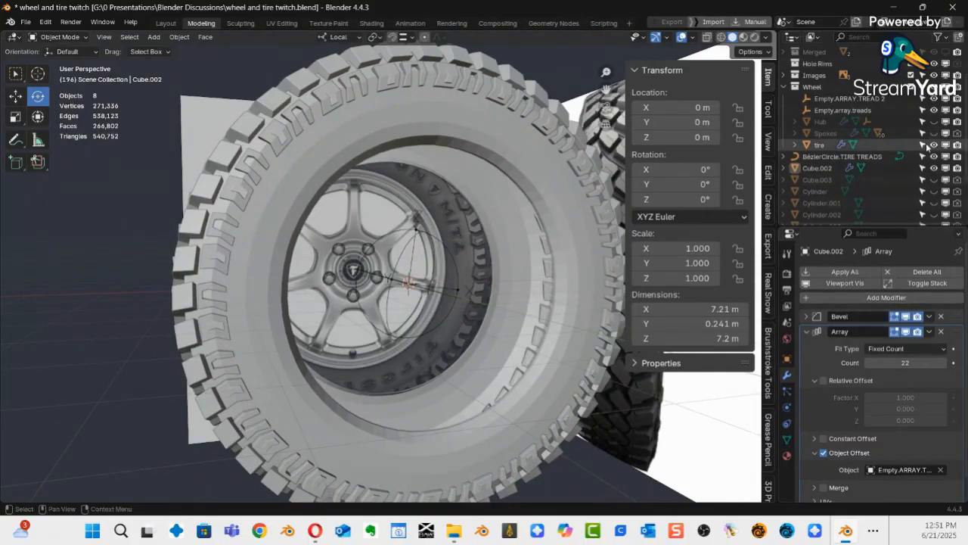
click(934, 122)
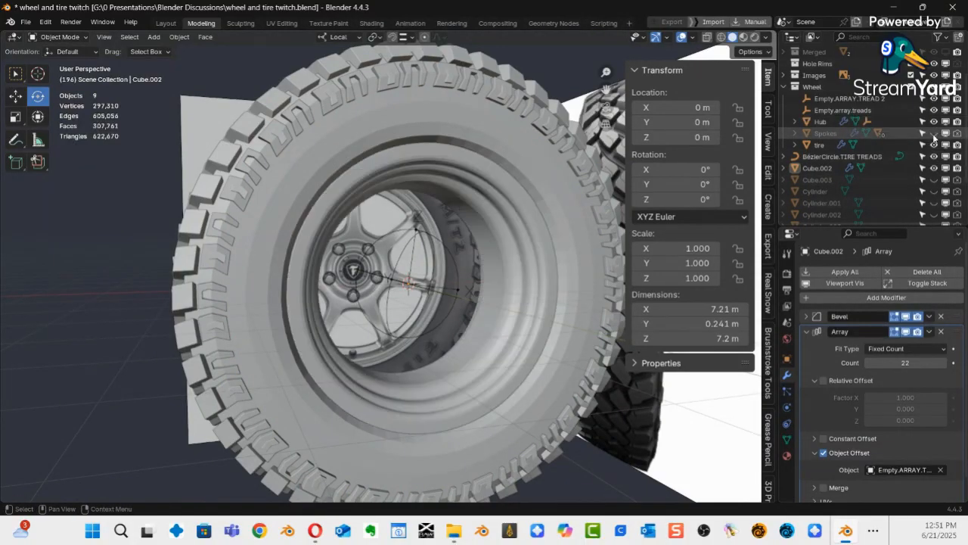
click(932, 145)
click(934, 133)
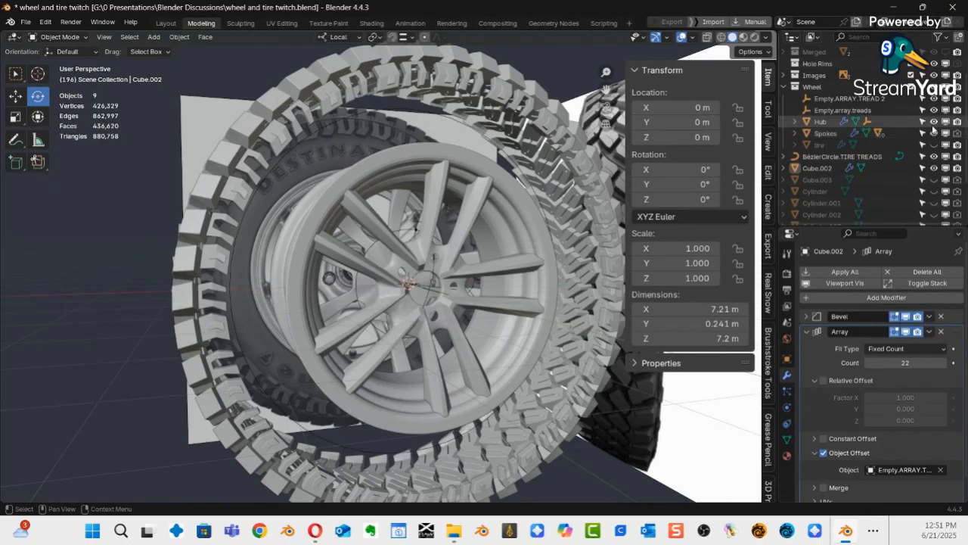
click(934, 122)
click(934, 133)
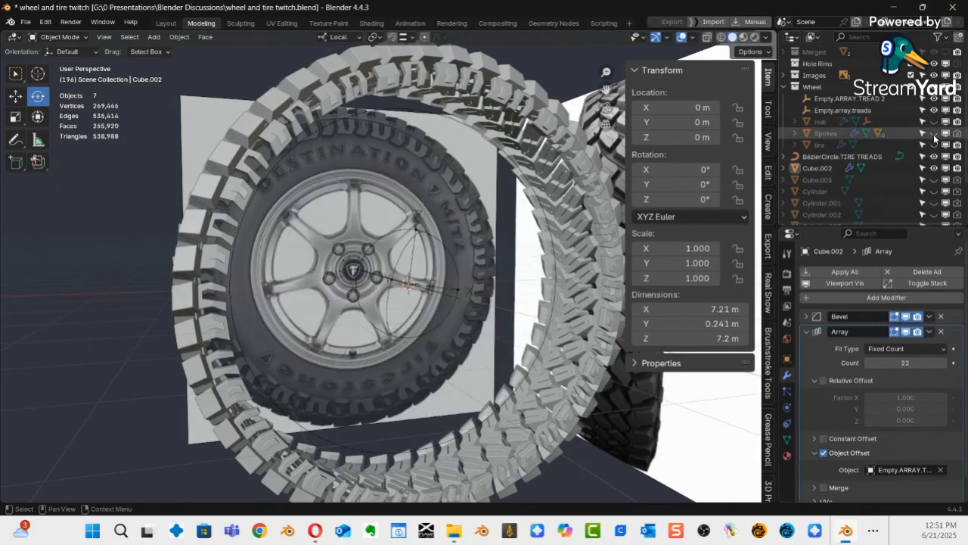
click(934, 144)
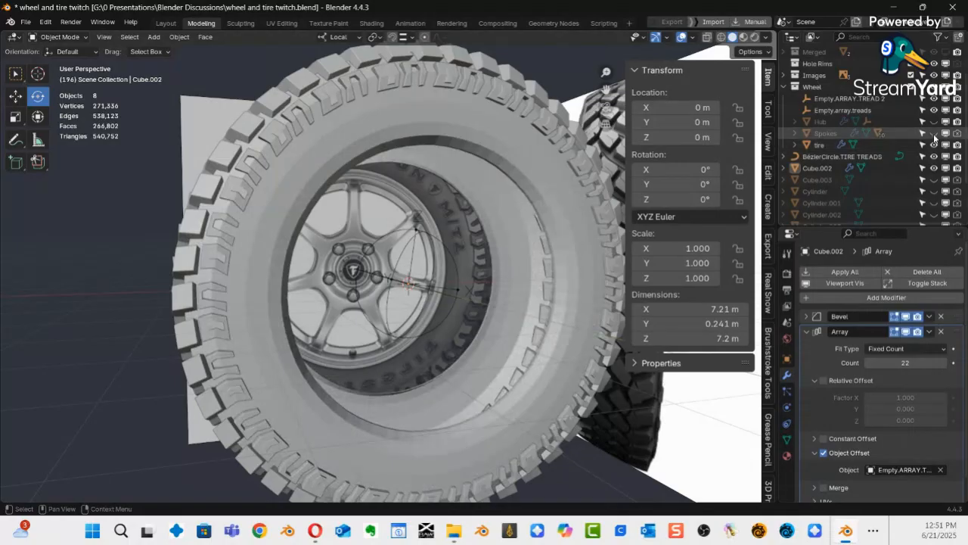
Unhide the Spokes and Hub objects inside the tire.
click(934, 133)
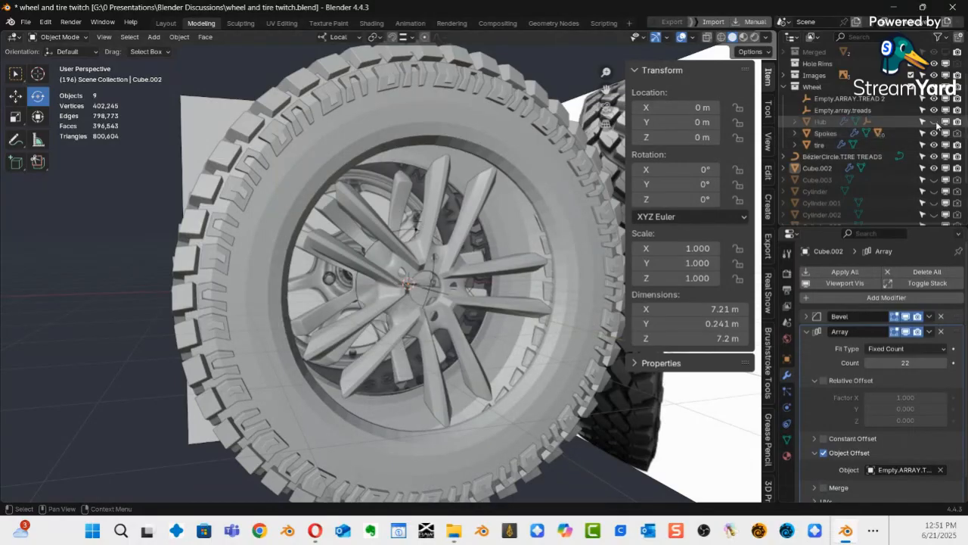
click(934, 121)
middle_drag(469, 255, 329, 179)
Select the raised edge nearest the outer treads on both sidewall blocks and move them along local Y toward the tire's center.
click(331, 204)
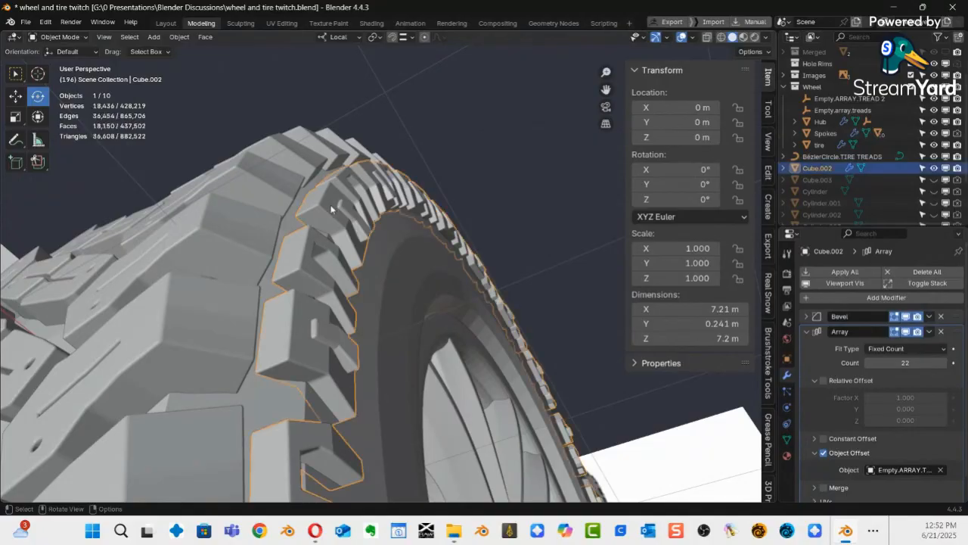
key(ctrl+Tab)
click(424, 209)
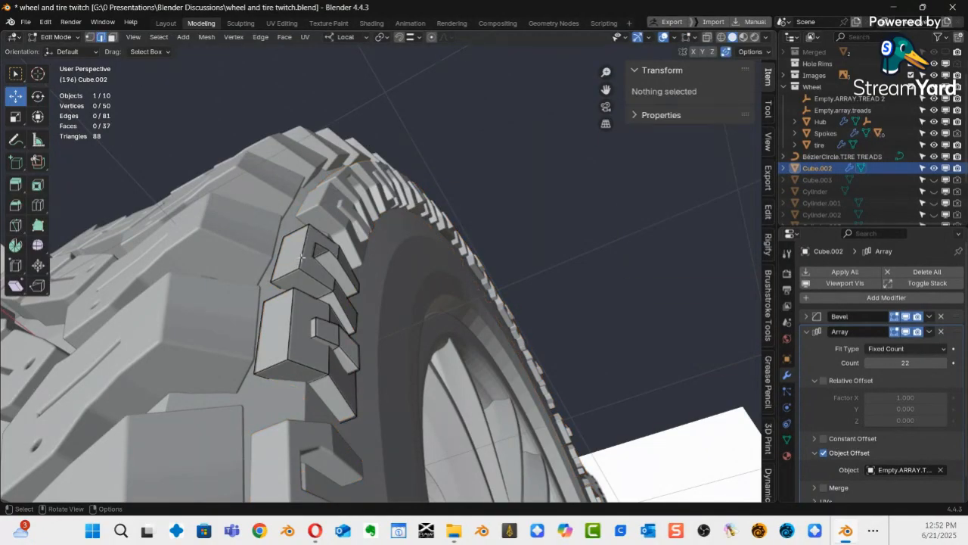
middle_drag(305, 255, 313, 324)
click(303, 346)
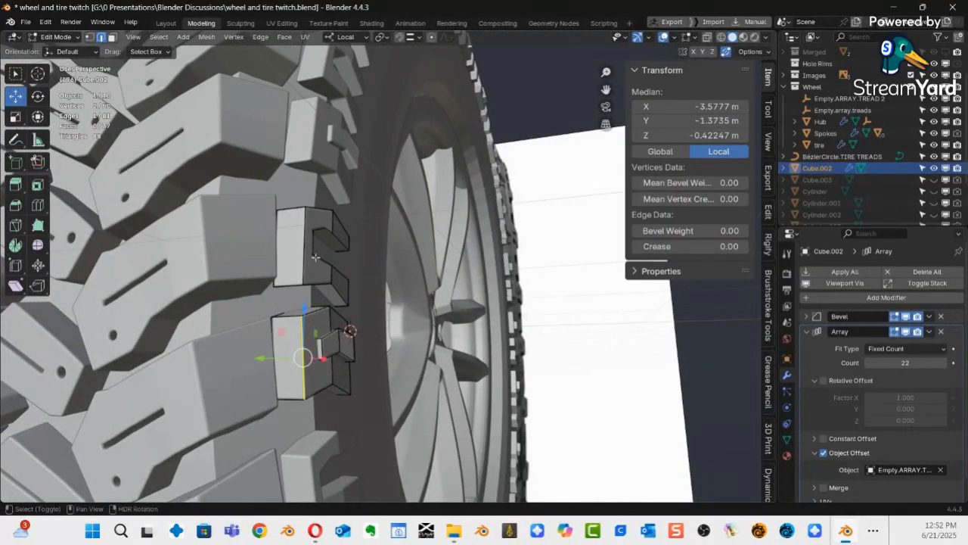
drag(263, 303, 242, 303)
Move the two selected sidewall block edges back about 0.03 m along local Y and return to Object Mode.
middle_drag(241, 303, 307, 229)
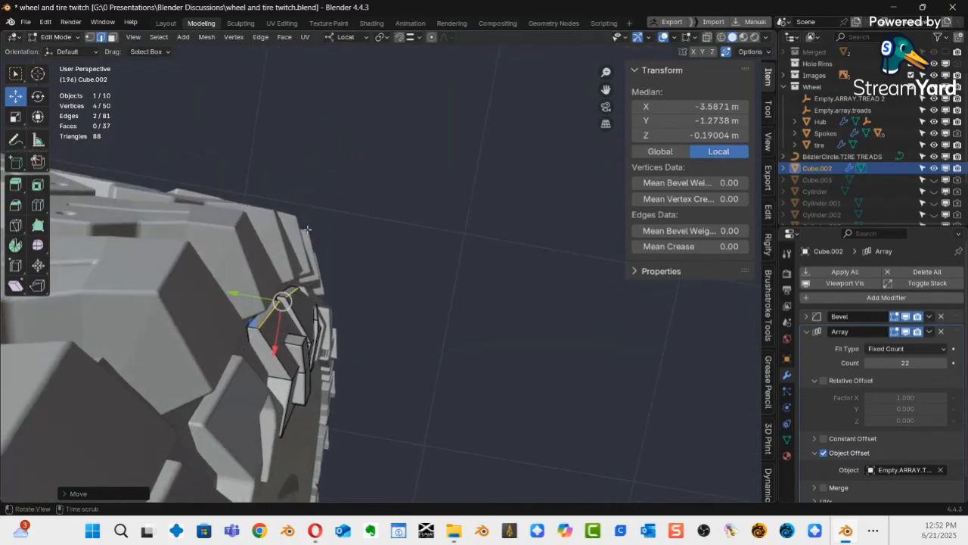
drag(235, 293, 244, 299)
click(243, 298)
middle_drag(242, 298, 146, 143)
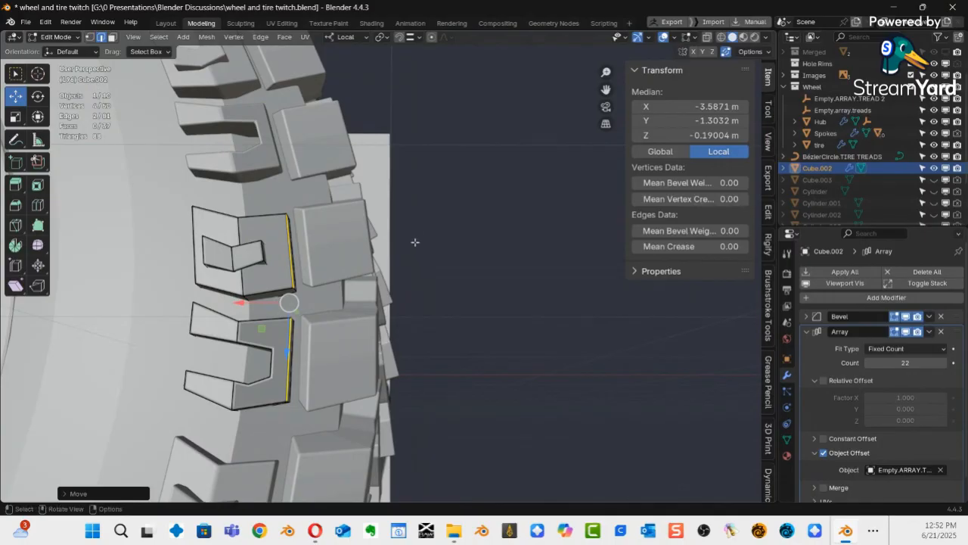
key(ctrl+Tab)
click(288, 256)
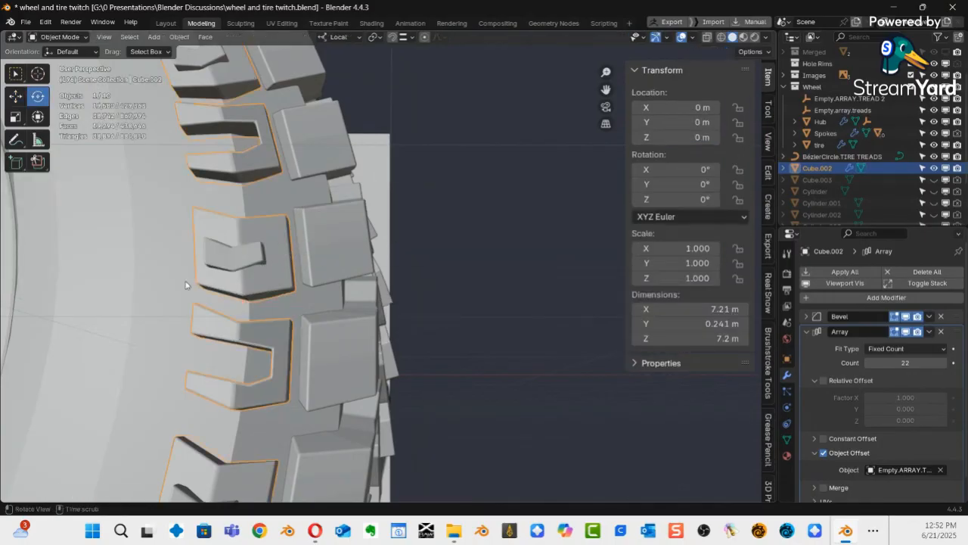
Examine the fit of the sidewall blocks and outer treads around the complete wheel from several angles.
scroll(195, 279, down, 5)
middle_drag(194, 280, 373, 179)
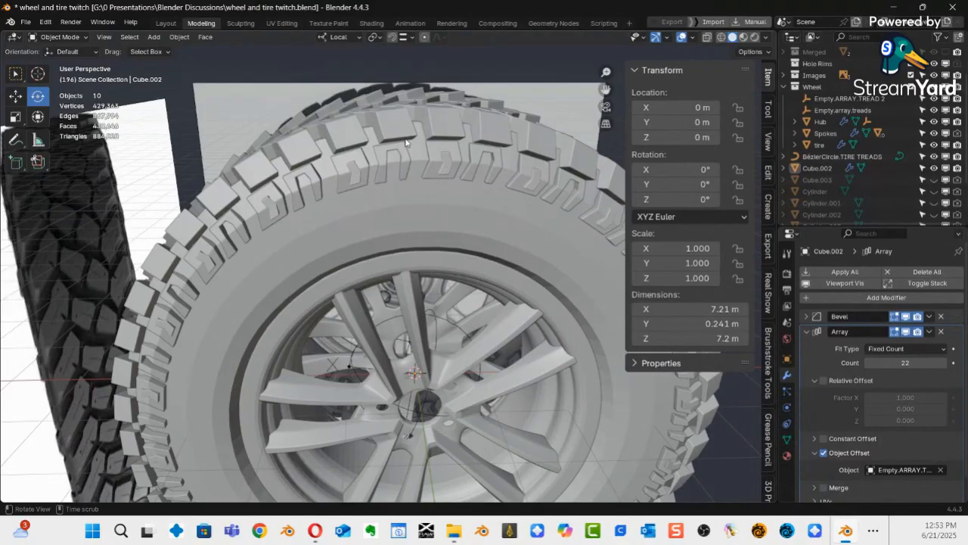
middle_drag(380, 344, 473, 325)
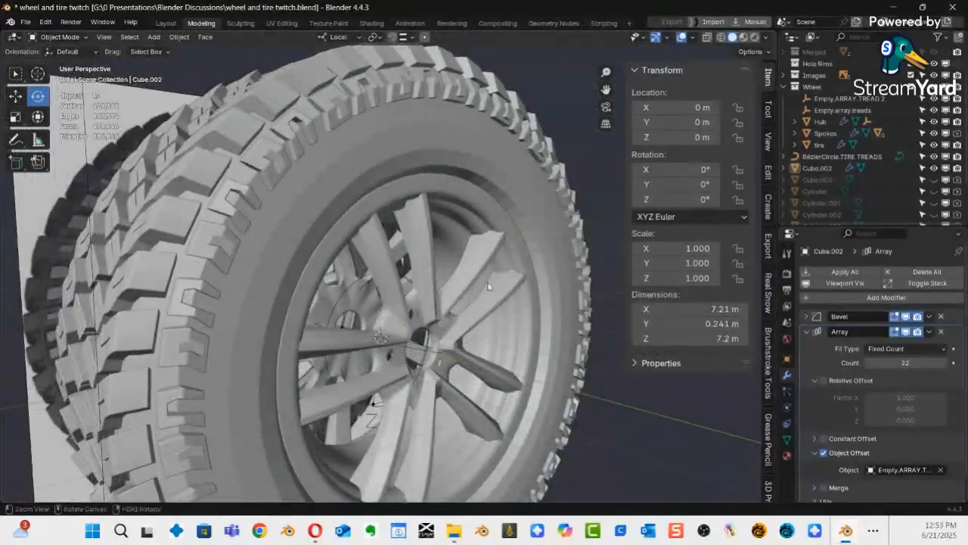
scroll(488, 286, down, 4)
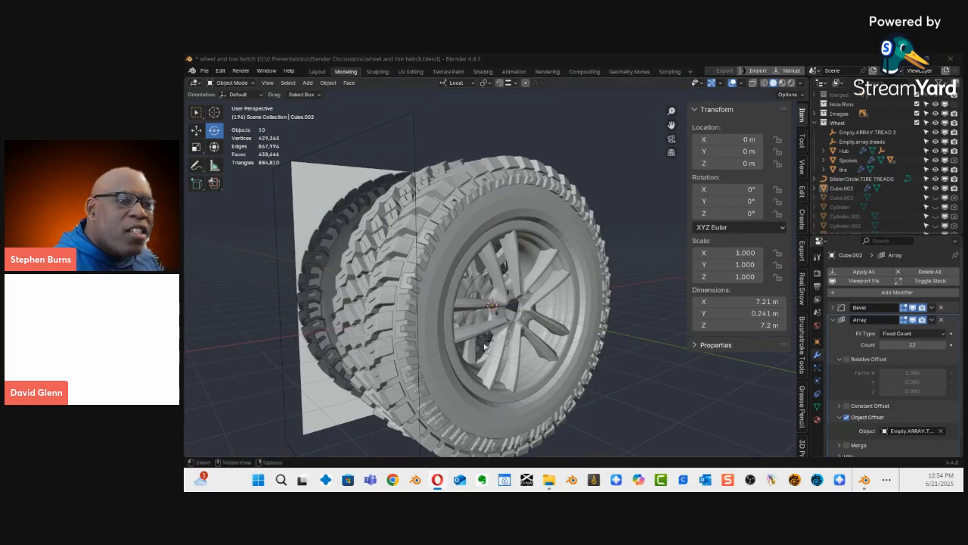
ctrl+middle_drag(506, 326, 421, 314)
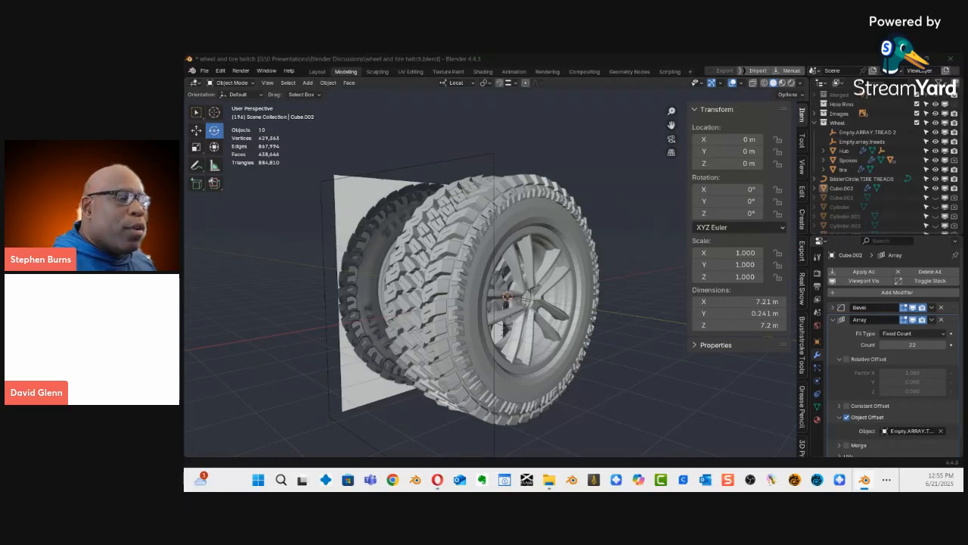
Search the computer for Discord and switch to it.
click(280, 479)
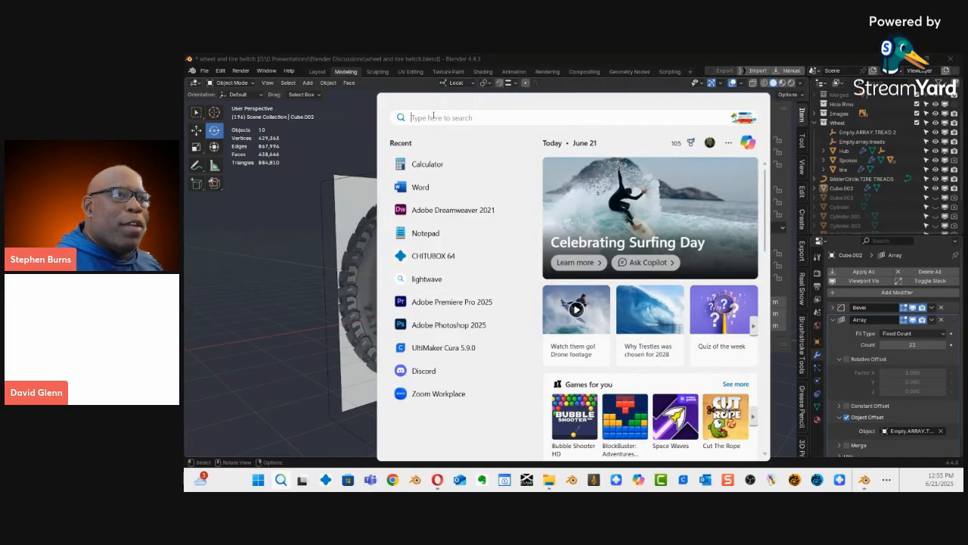
text(discord)
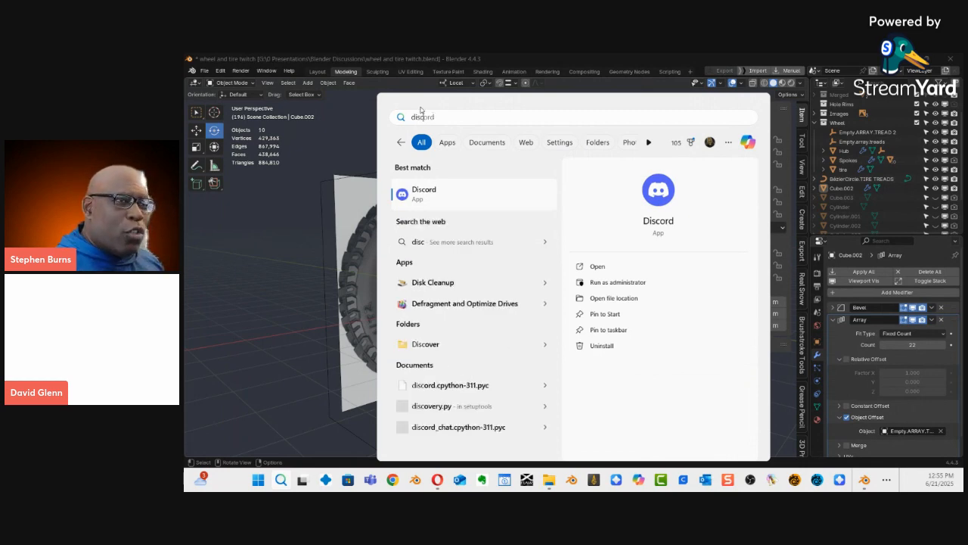
click(419, 190)
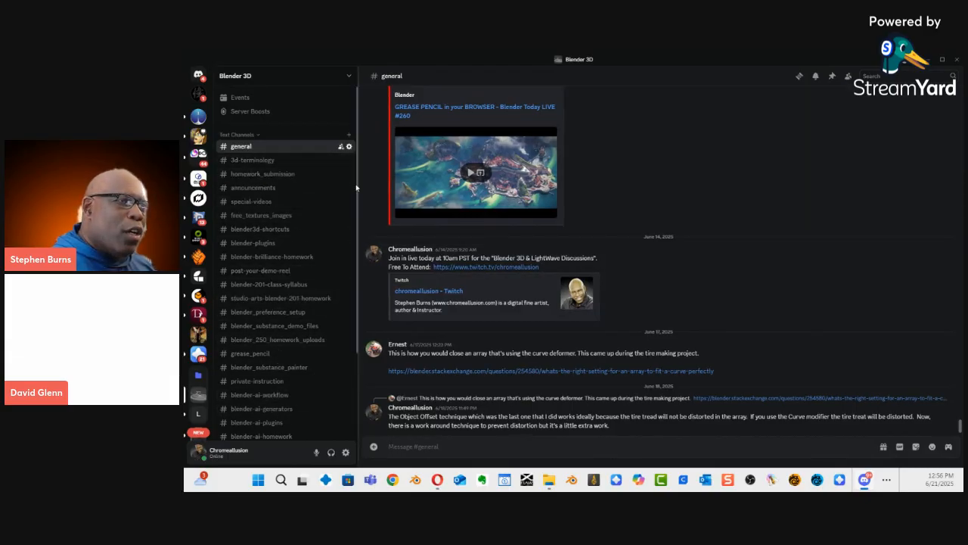
Look through the Blender 3D server's text channels and open homework_submission.
scroll(354, 196, down, 3)
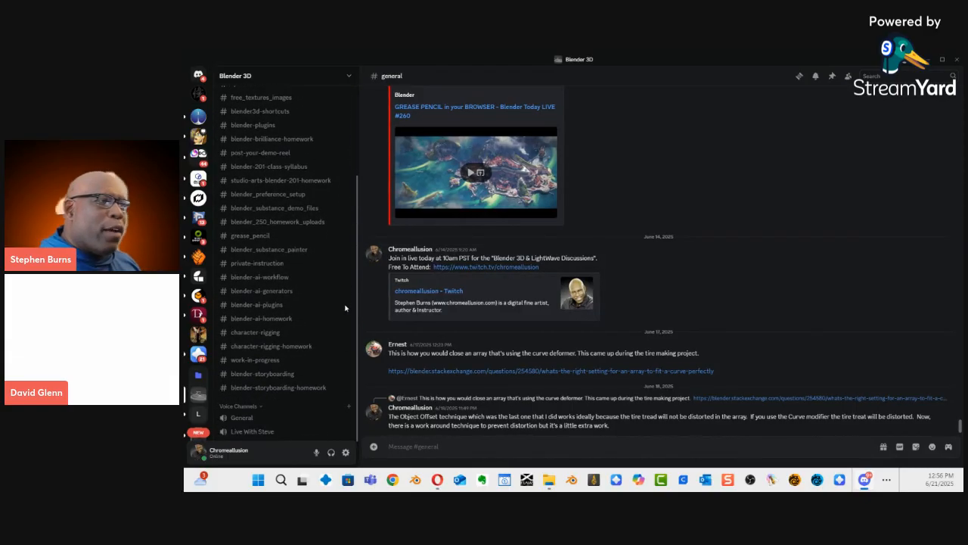
scroll(343, 272, up, 4)
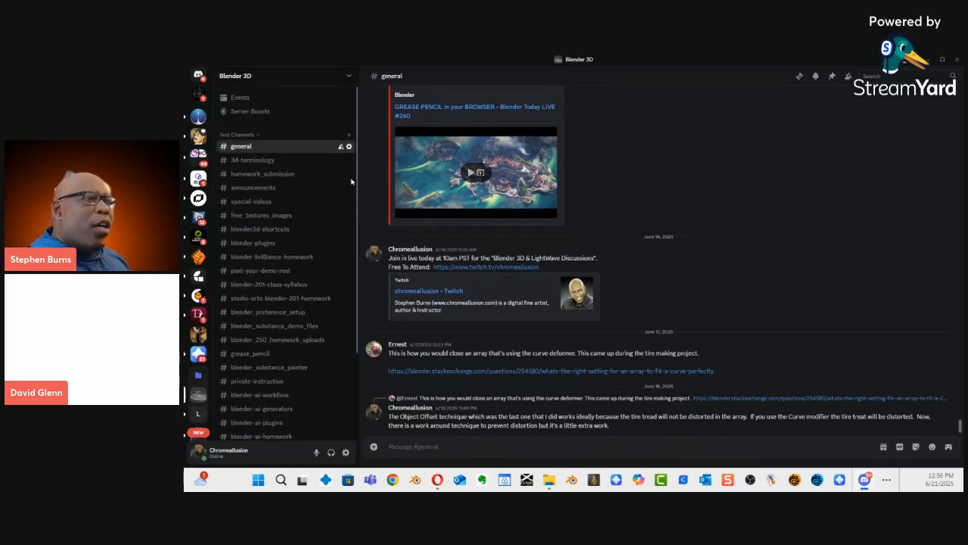
scroll(342, 211, down, 1)
scroll(342, 211, down, 1)
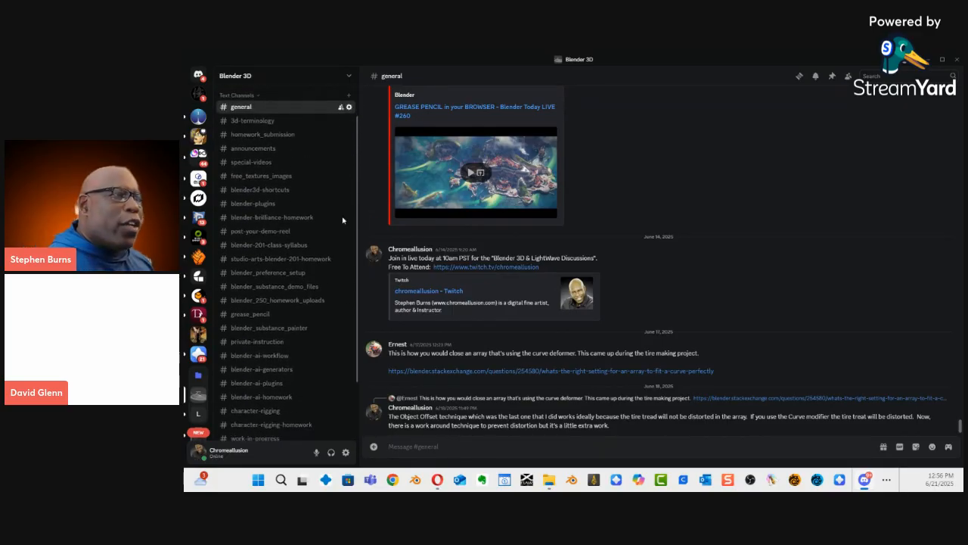
click(262, 134)
Look through the tire and wheel submissions and enlarge the gray untextured tire image from the "Lets ROLL!!" post.
scroll(530, 252, up, 5)
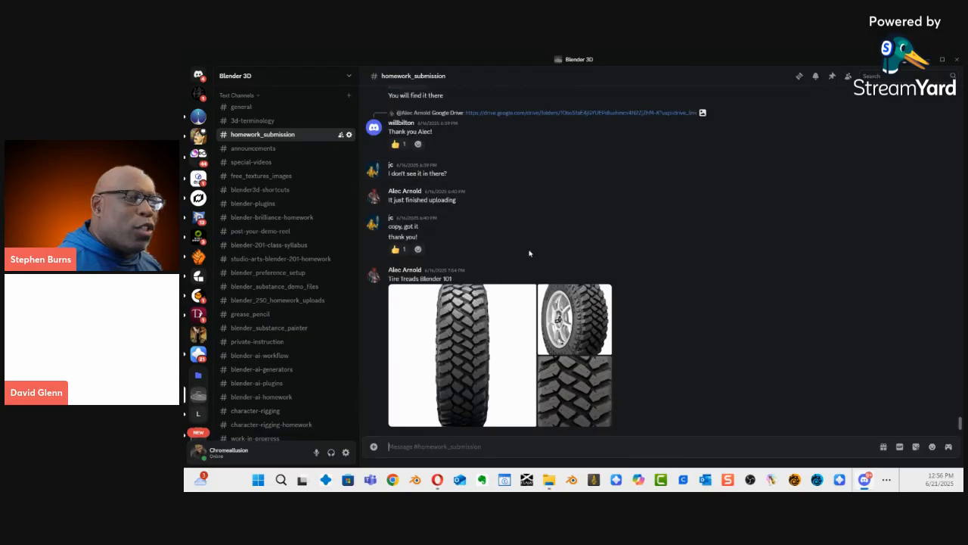
scroll(530, 251, up, 6)
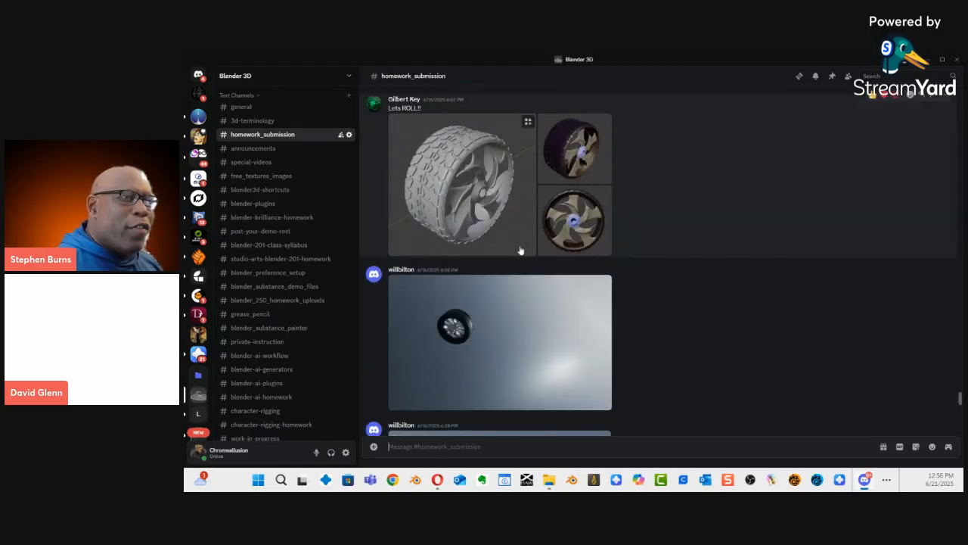
scroll(520, 237, down, 6)
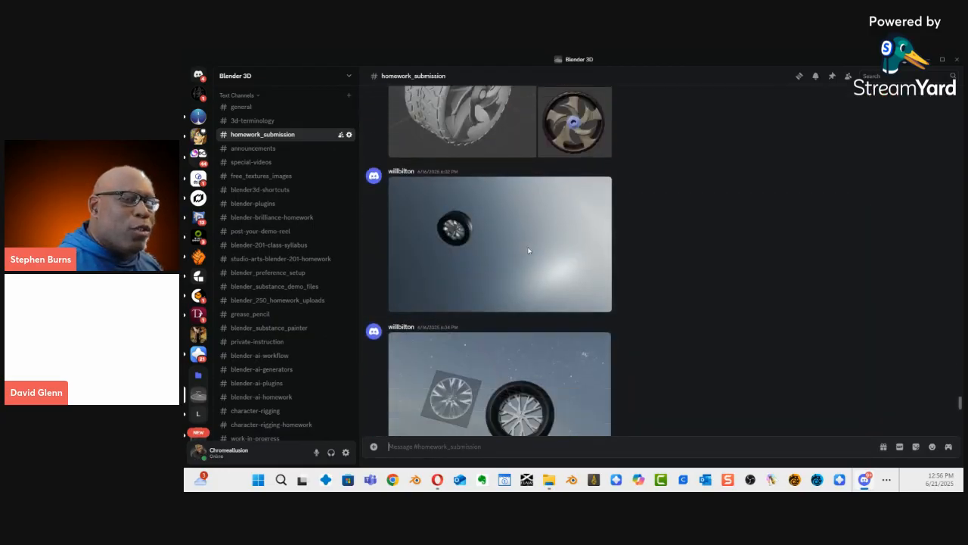
scroll(527, 250, up, 5)
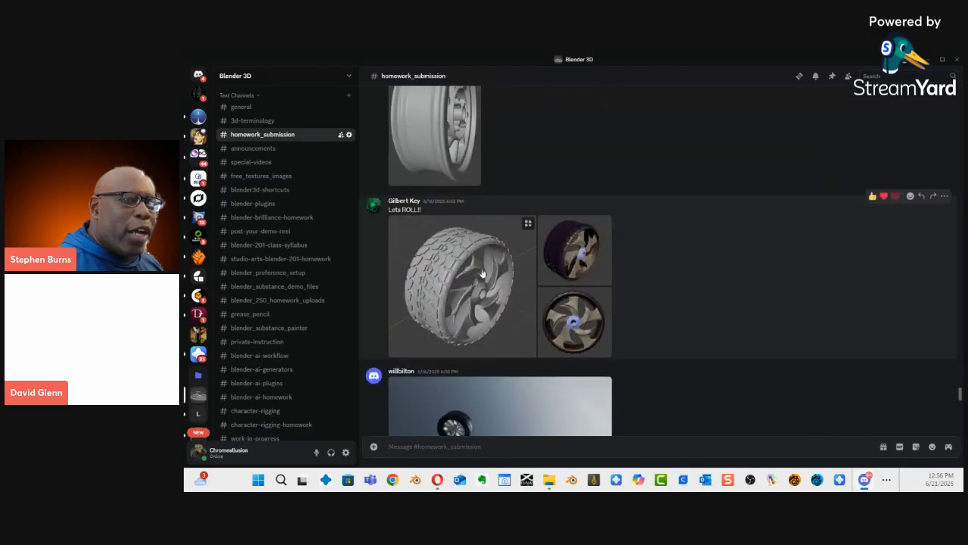
click(481, 271)
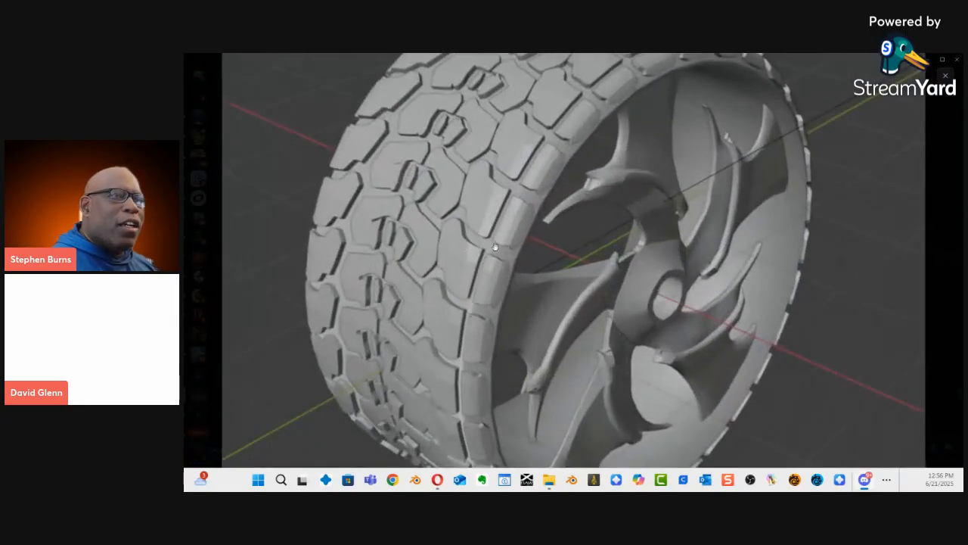
View the textured wheel images from the "Lets ROLL!!" post and close the image viewer.
click(495, 247)
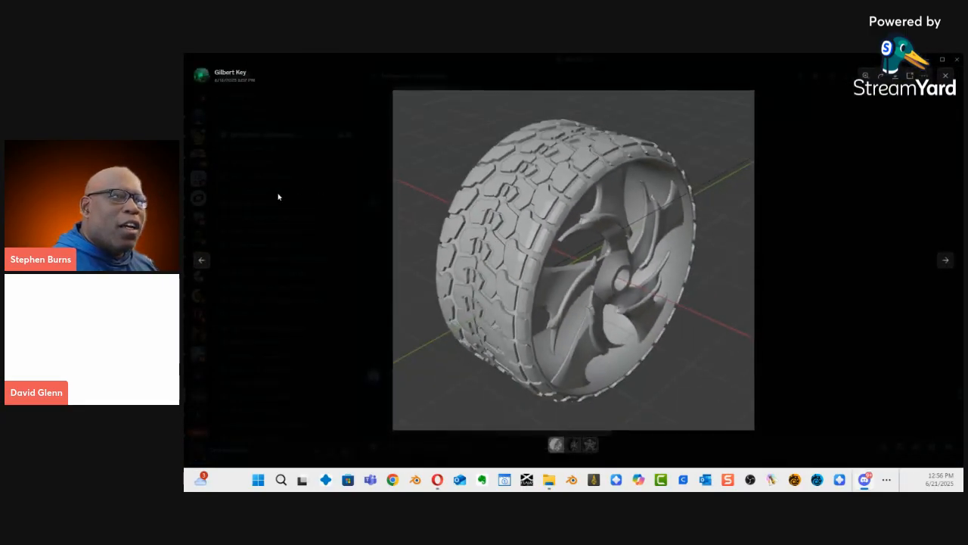
click(204, 259)
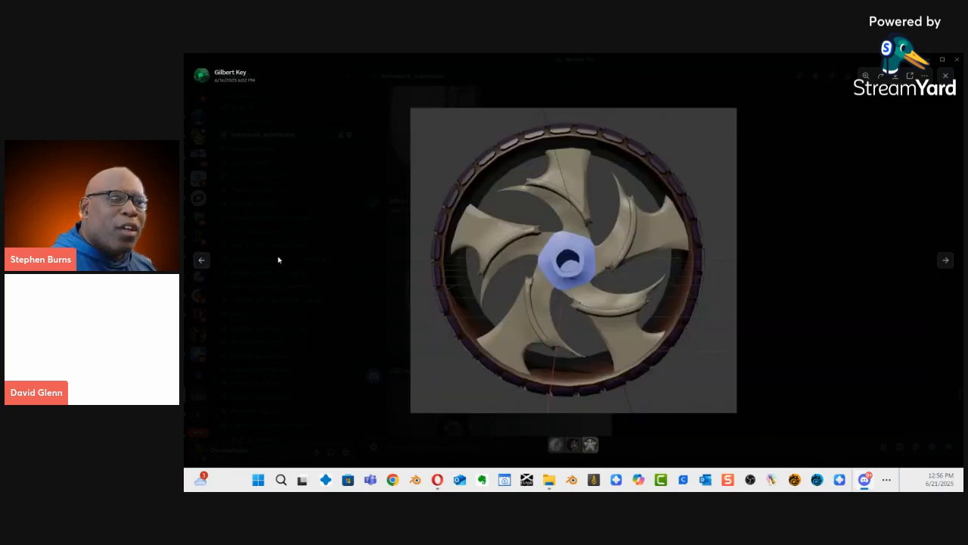
click(201, 259)
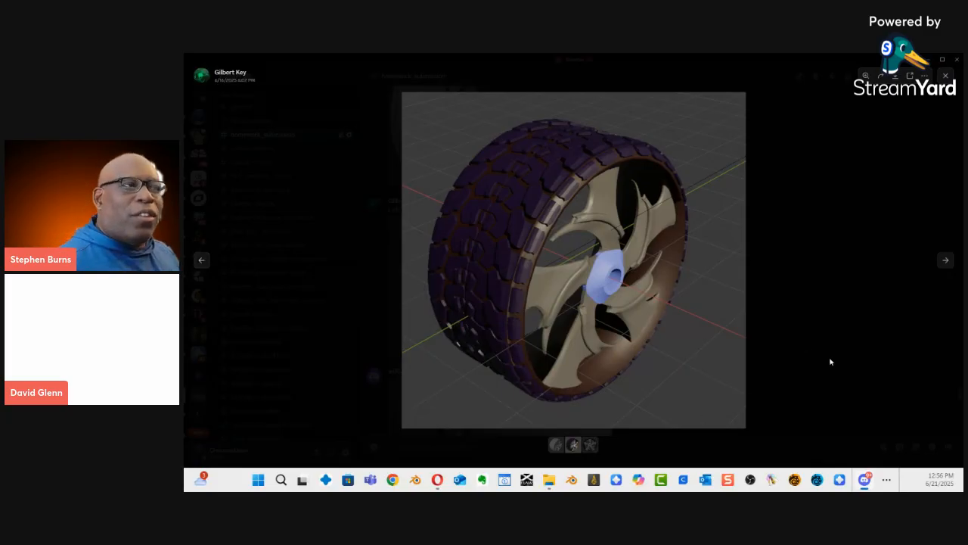
click(948, 75)
Find the June 16 post with the black tire renders, enlarge the outdoor tread image and view its companion.
scroll(598, 249, up, 10)
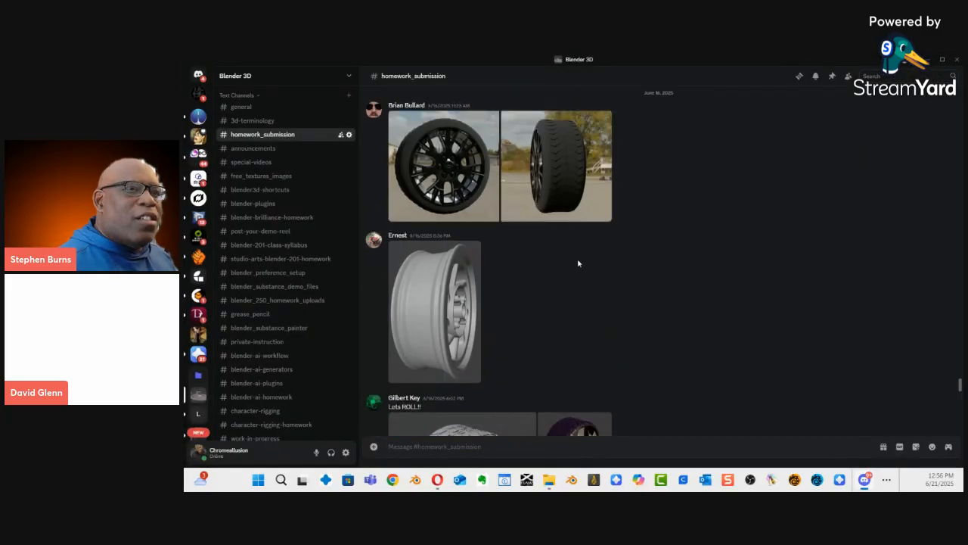
click(559, 382)
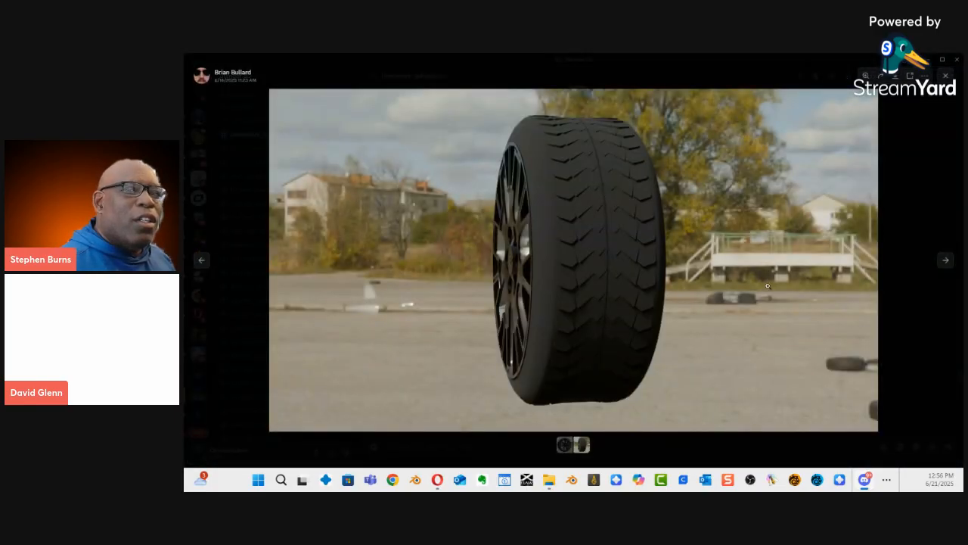
click(945, 261)
click(934, 144)
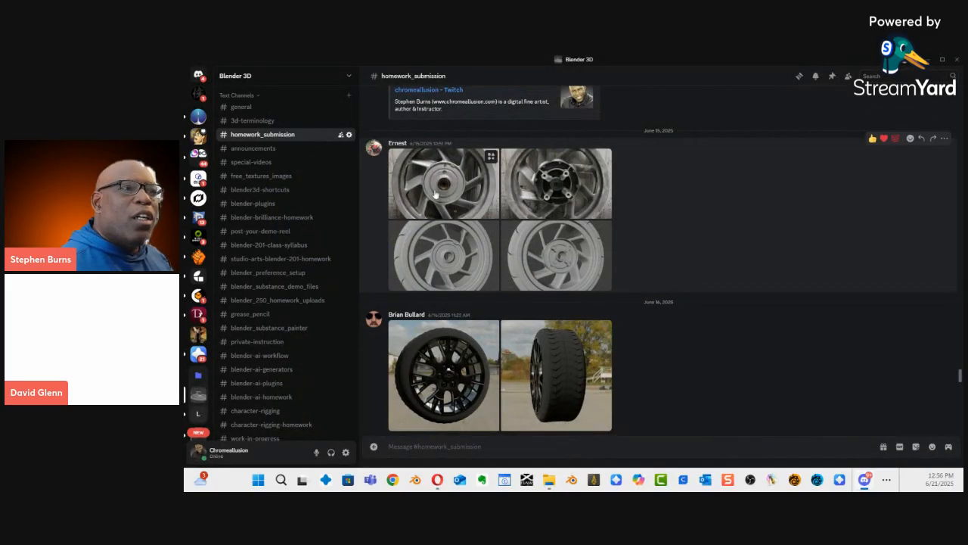
Go through the four images of the June 15 motorcycle-style wheel post, from reference photos to gray models.
click(436, 195)
click(947, 261)
click(947, 260)
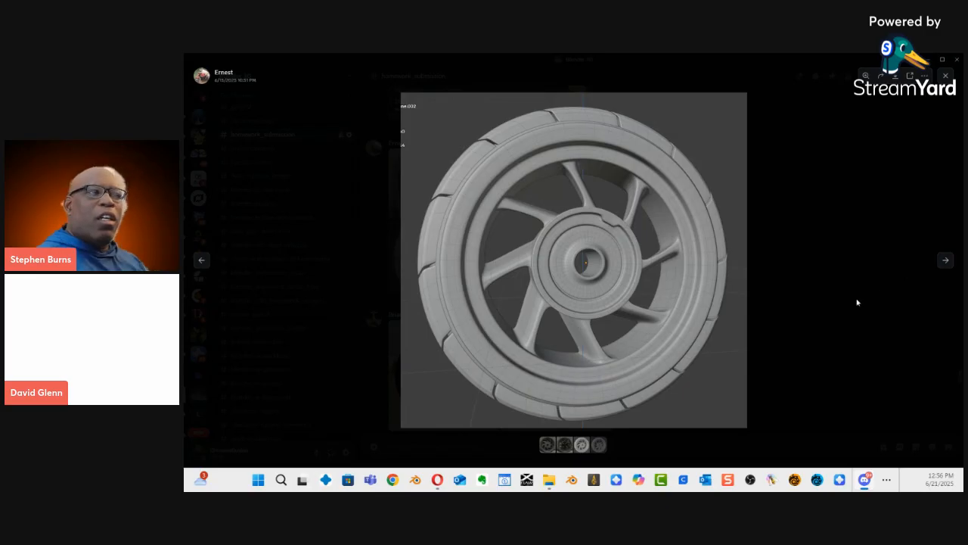
click(946, 260)
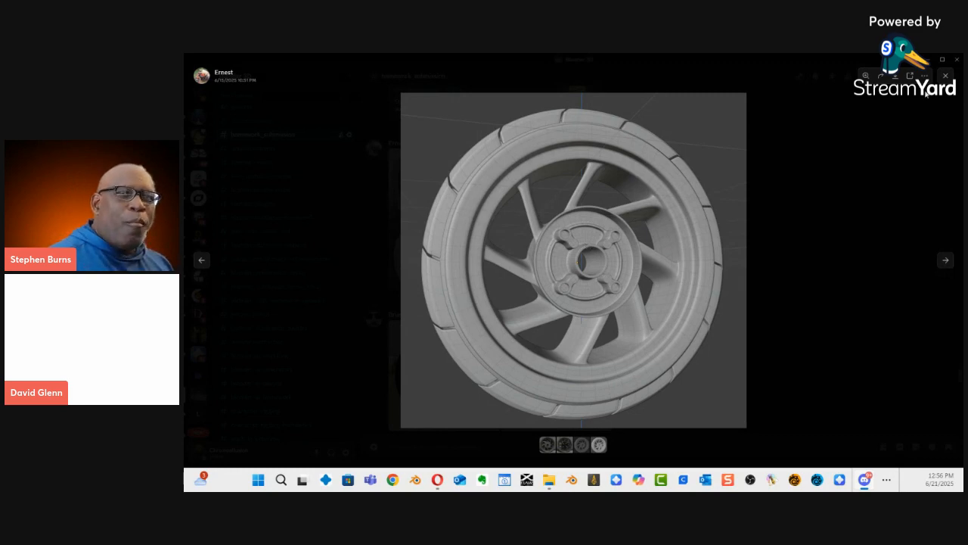
click(945, 75)
Enlarge the week 7 wheel image with the green hub section, followed by the gray chevron-tread image.
scroll(624, 235, up, 10)
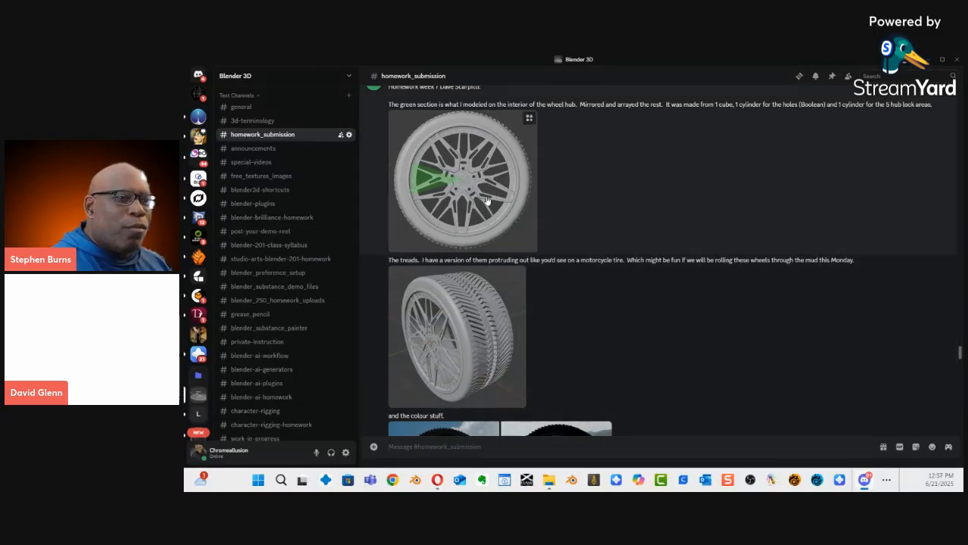
click(486, 197)
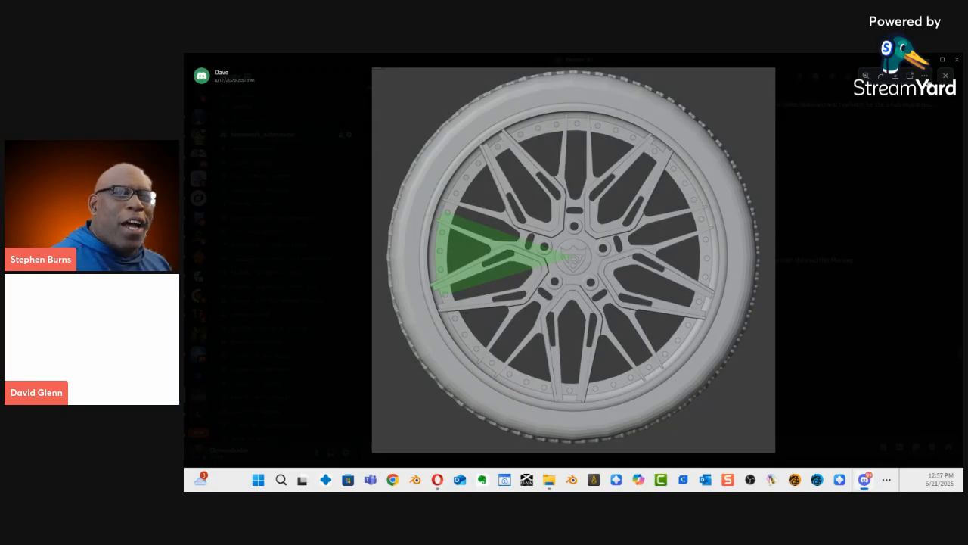
click(946, 76)
click(464, 322)
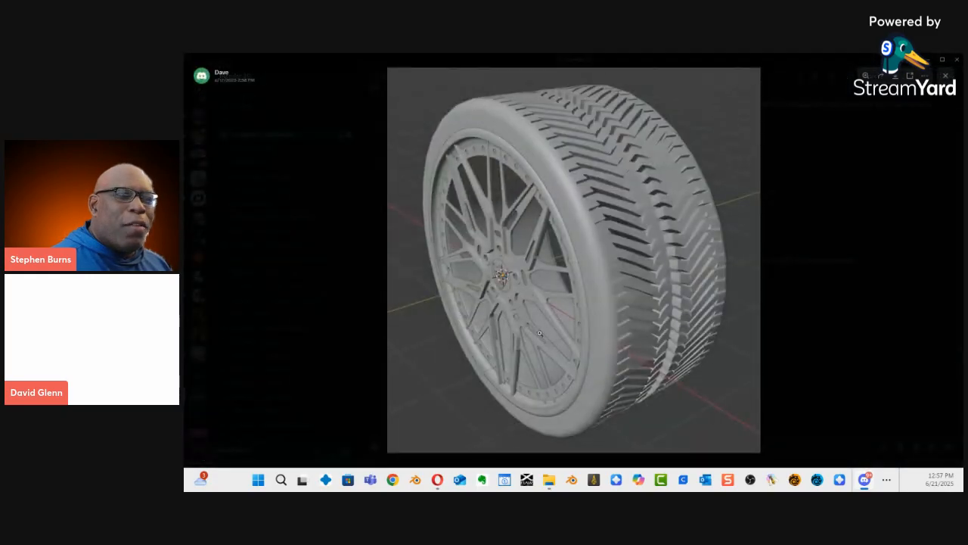
click(945, 77)
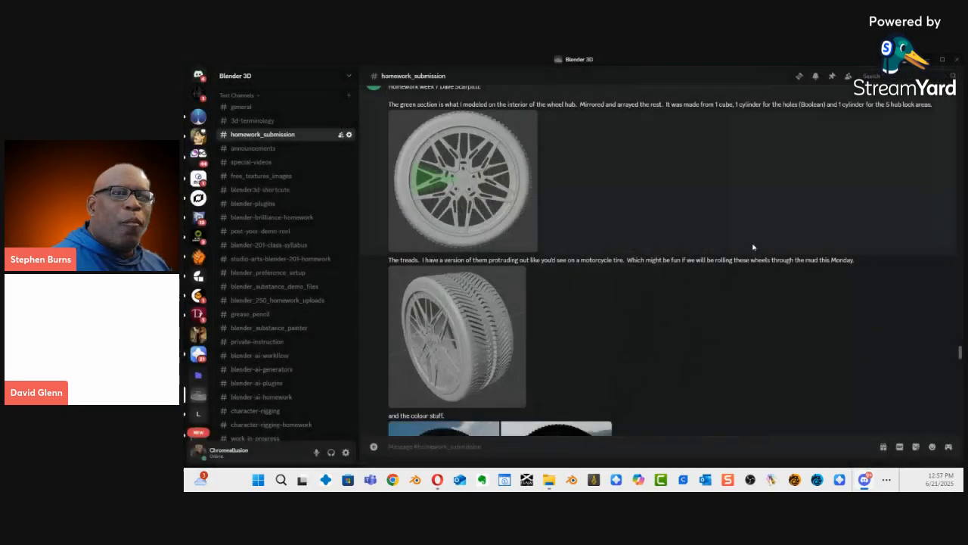
Look through the older homework_submission posts back to the week 6 corridor and space station projects.
scroll(702, 255, up, 10)
scroll(703, 255, up, 10)
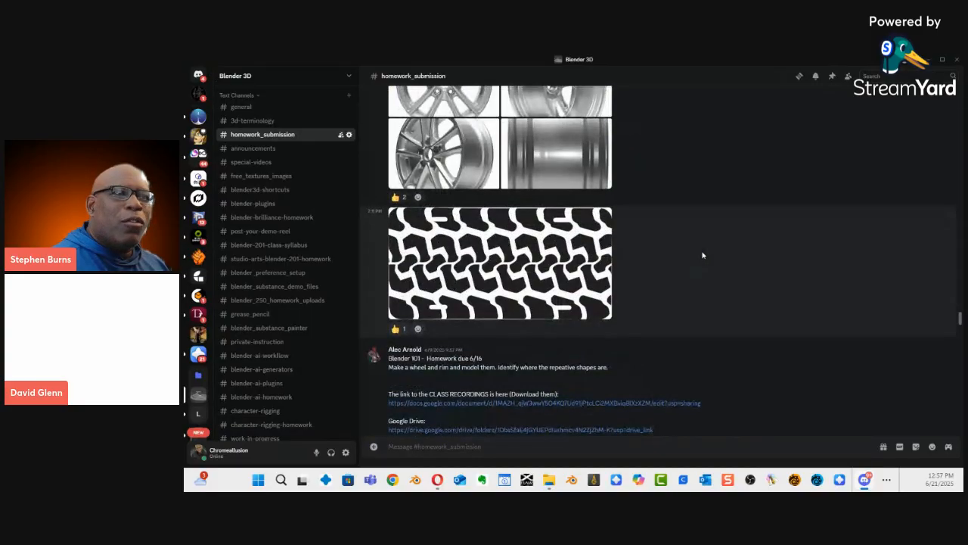
scroll(701, 254, up, 3)
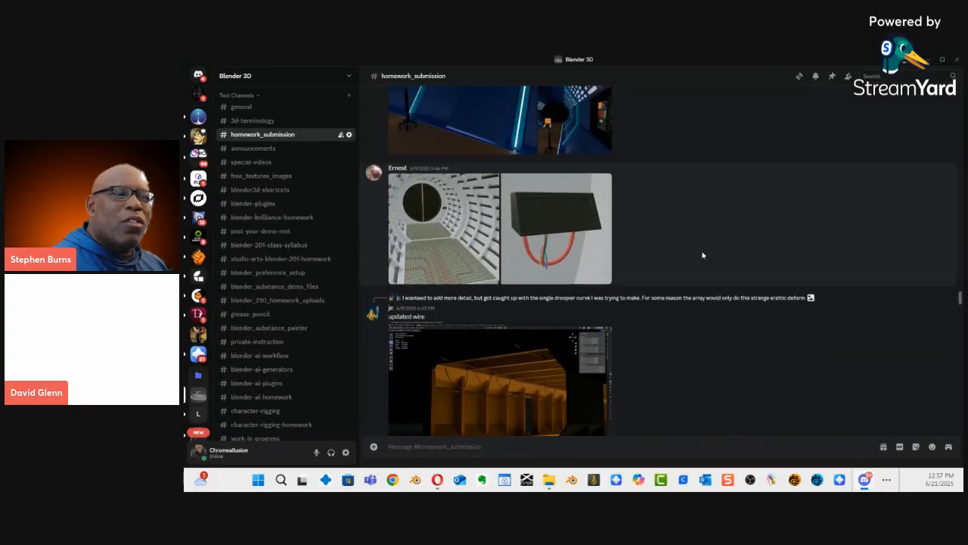
scroll(702, 255, up, 10)
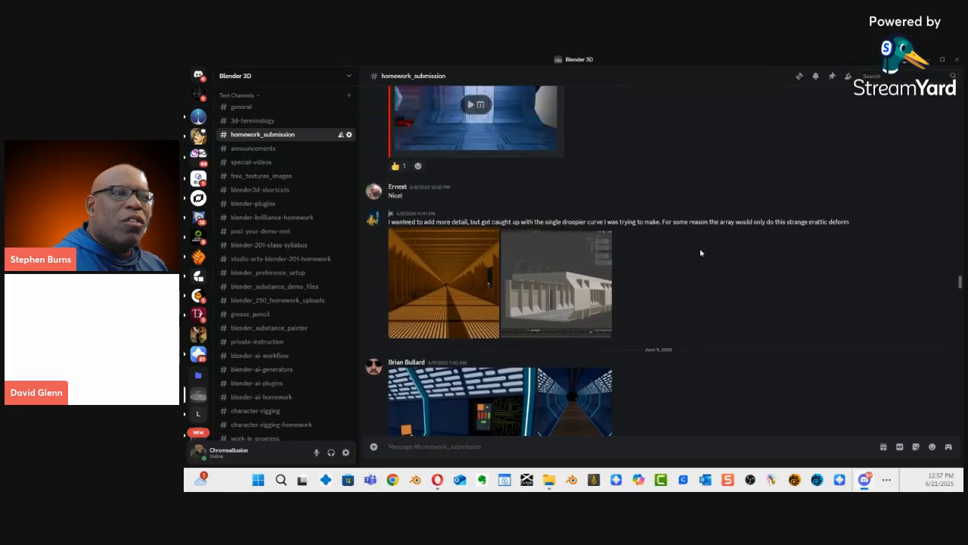
scroll(700, 252, up, 10)
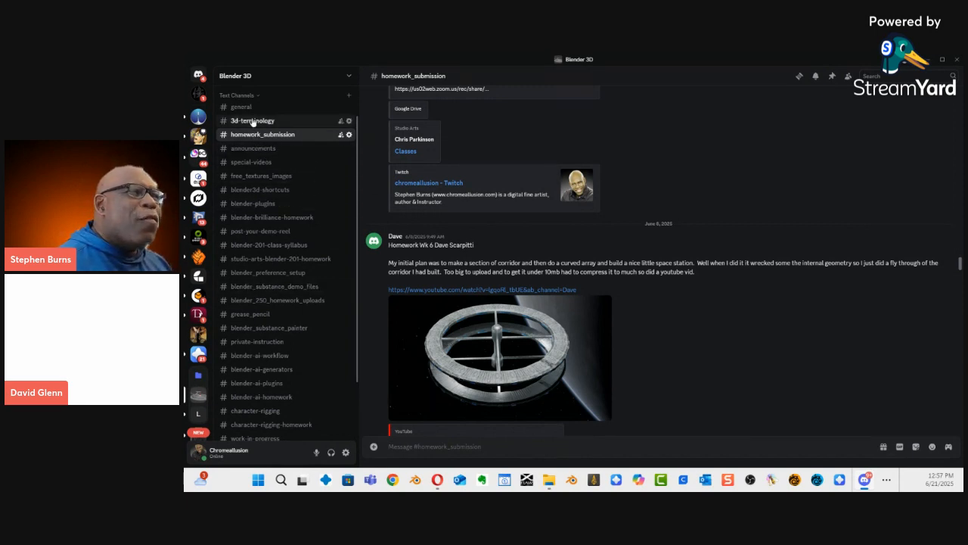
Check the free_textures_images and announcements channels and return to homework_submission.
click(268, 178)
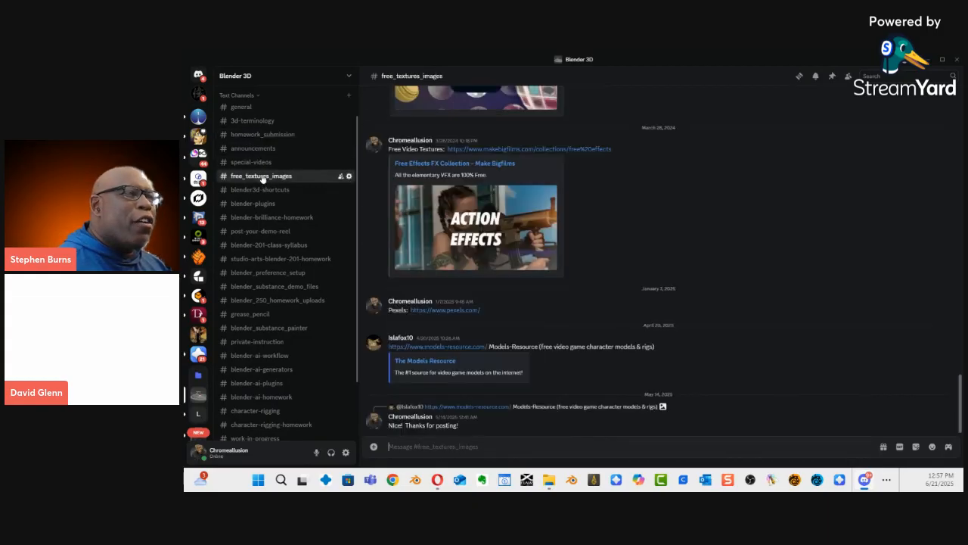
click(265, 152)
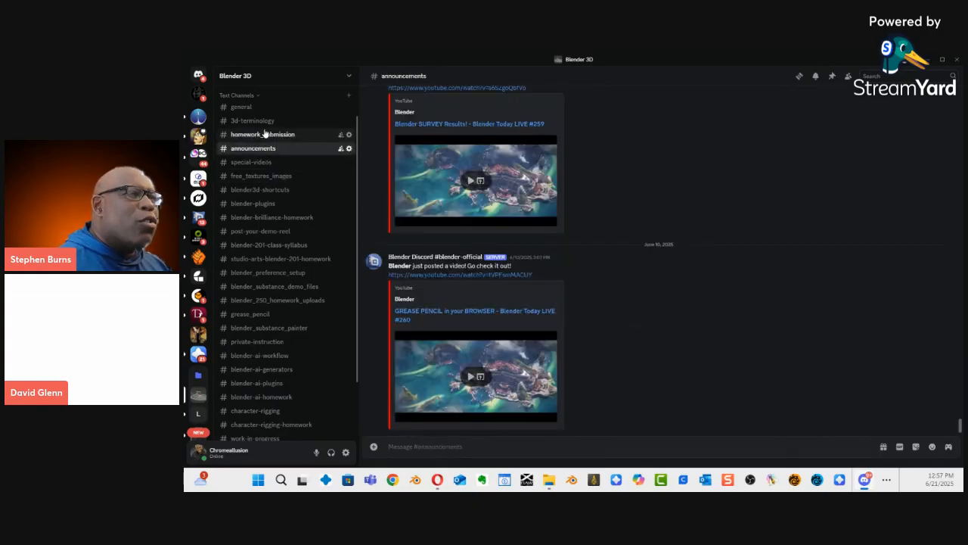
click(269, 136)
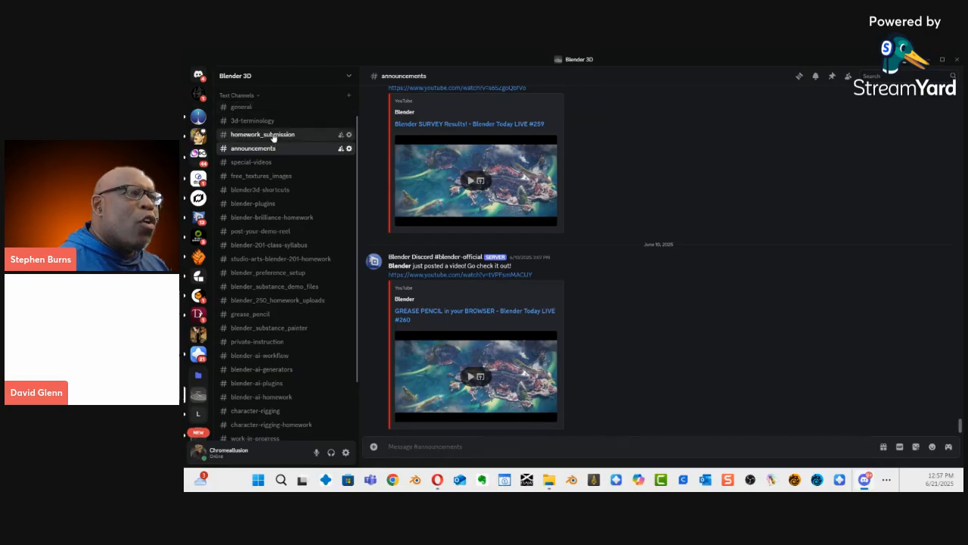
Look further back in homework_submission to the early June tank animation videos.
scroll(566, 329, up, 10)
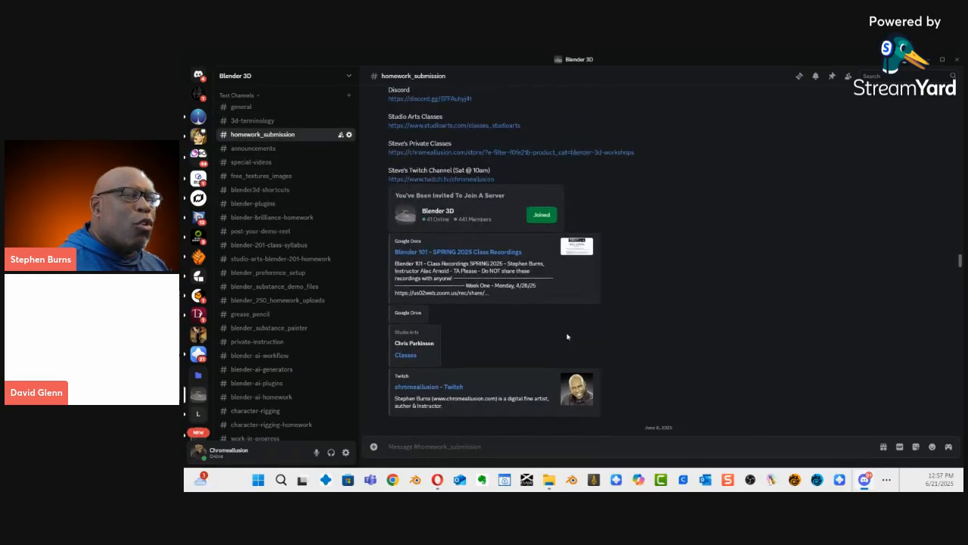
scroll(566, 329, up, 10)
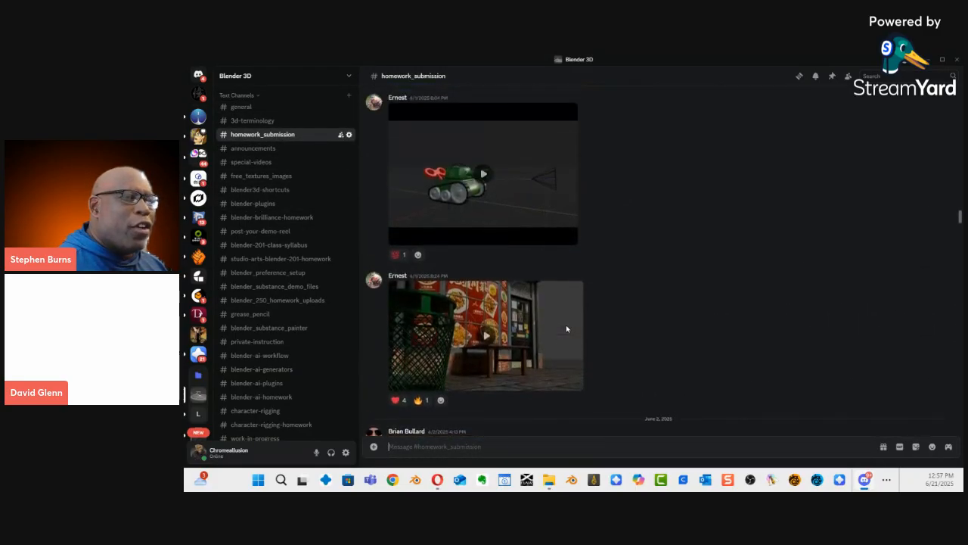
scroll(566, 329, down, 3)
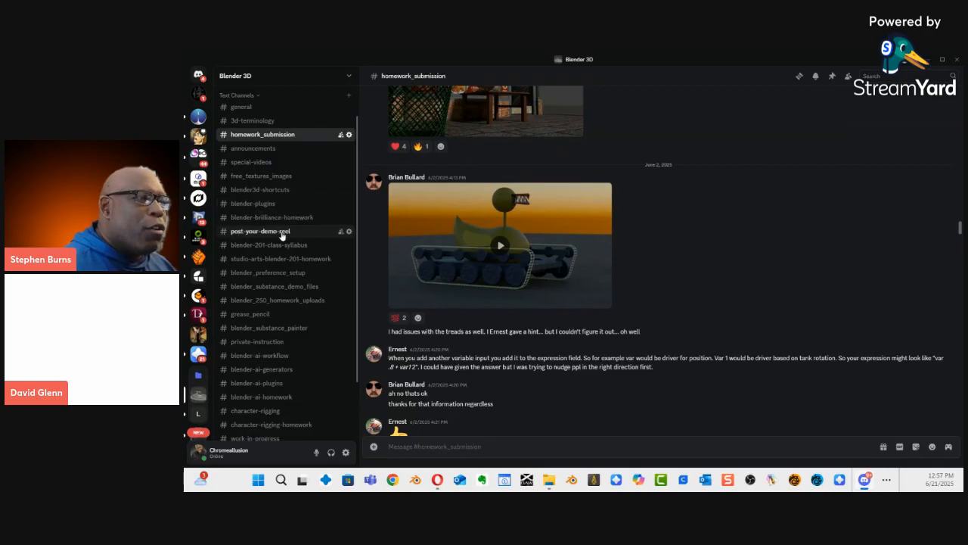
Open the special-videos channel and look back through its posted Blender tutorial videos.
click(244, 164)
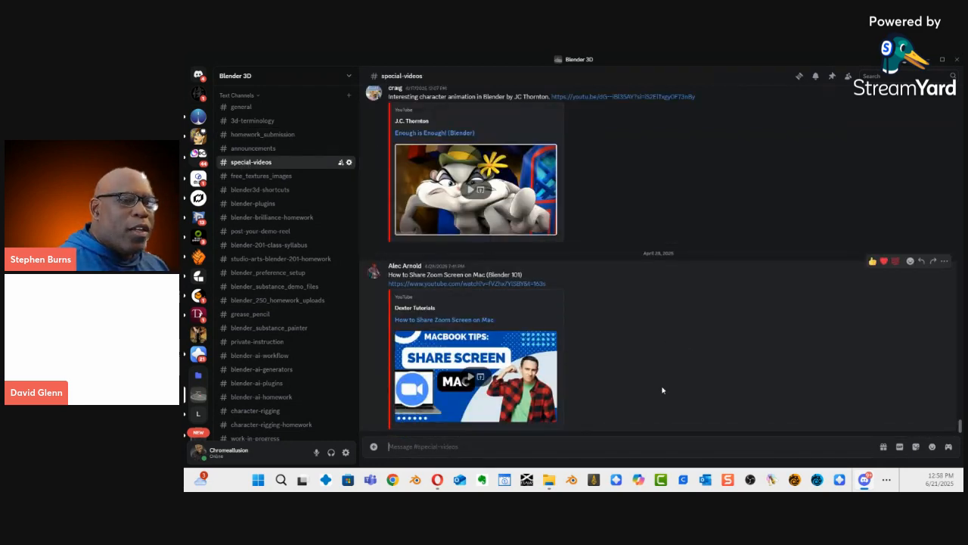
scroll(662, 389, up, 10)
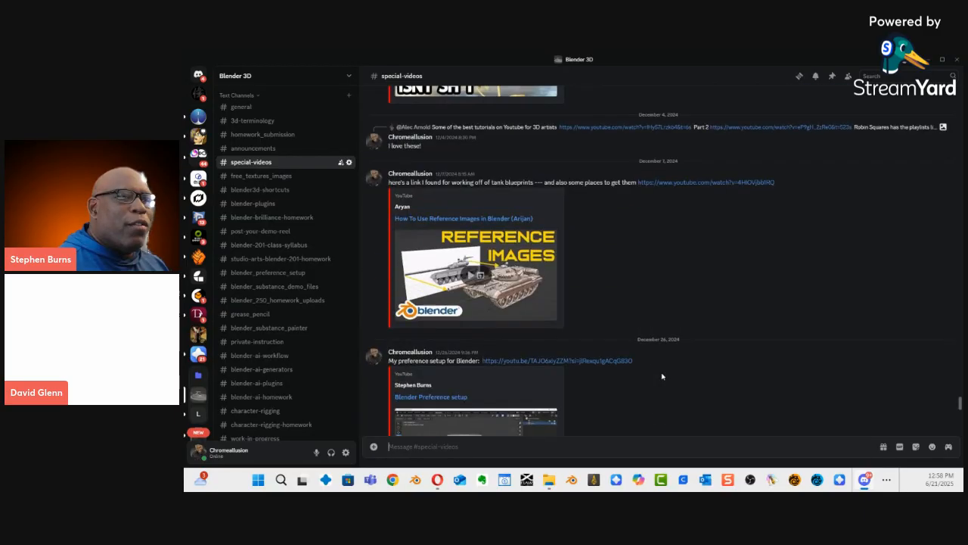
scroll(662, 376, up, 10)
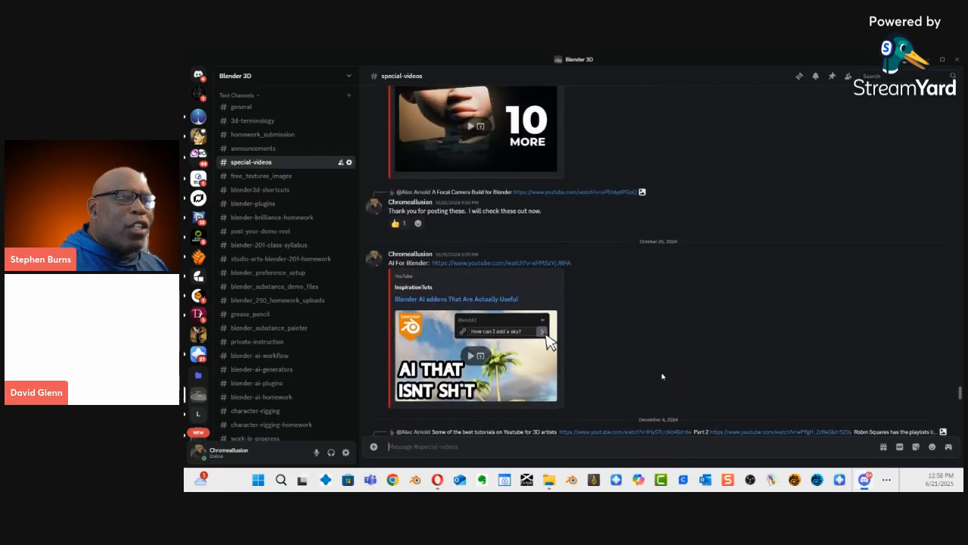
scroll(662, 373, up, 10)
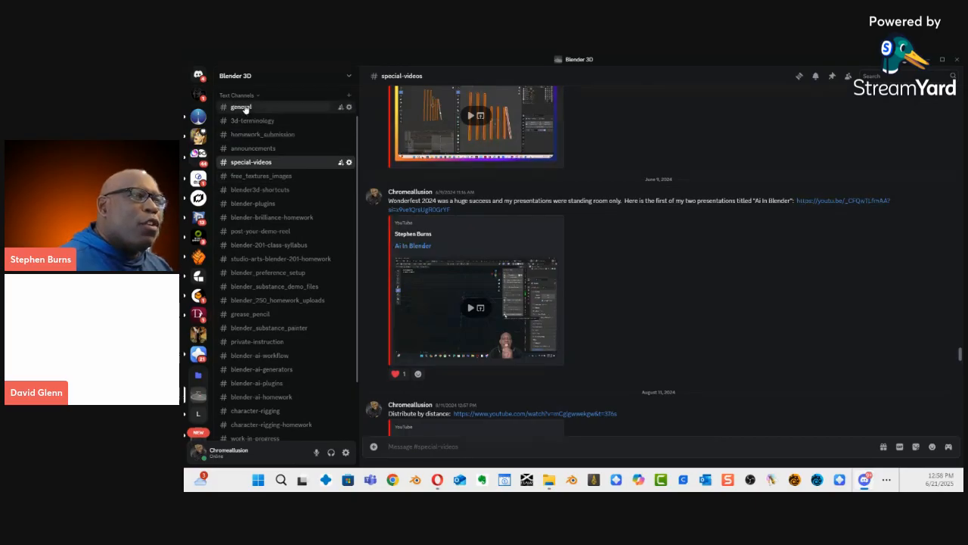
Open the general channel and look through the server's complete list of text and voice channels.
click(250, 110)
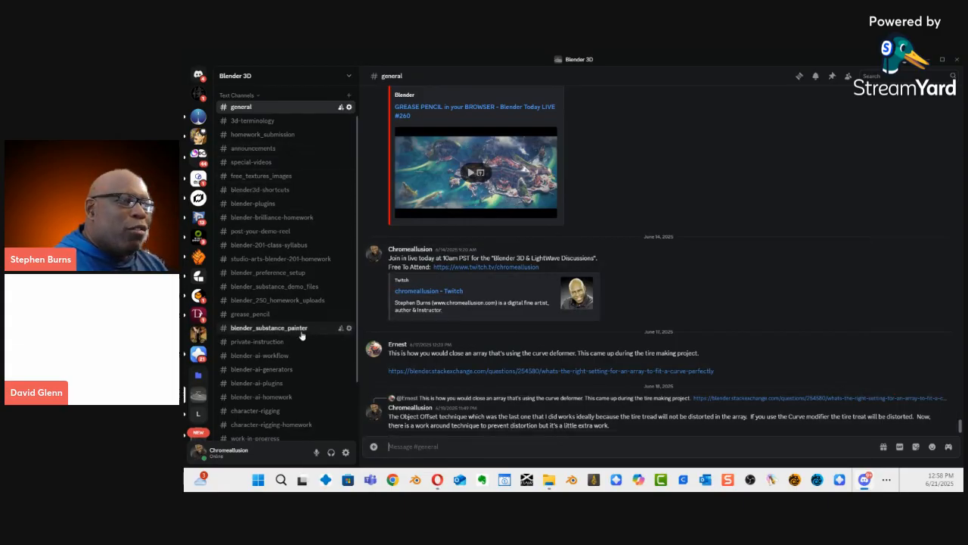
right_click(258, 207)
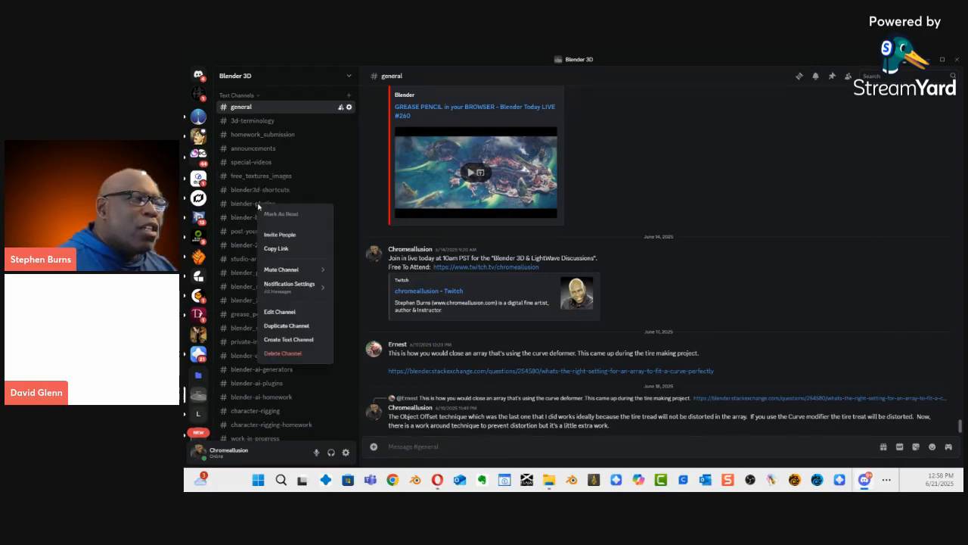
key(Escape)
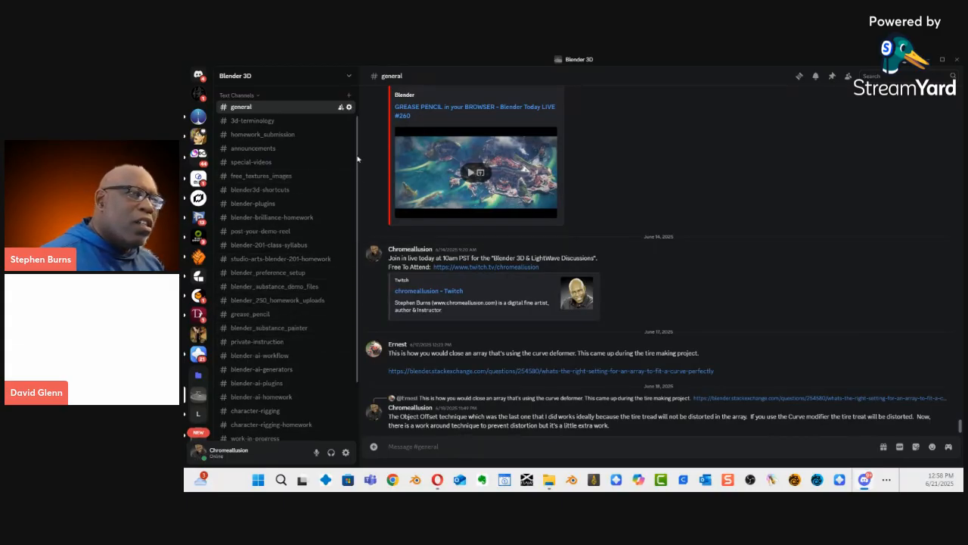
scroll(359, 147, down, 3)
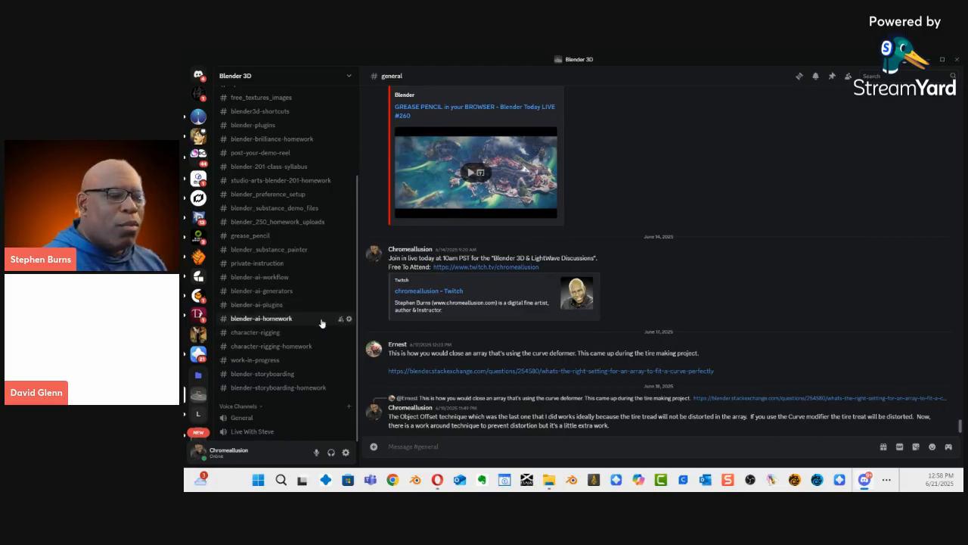
scroll(337, 240, up, 4)
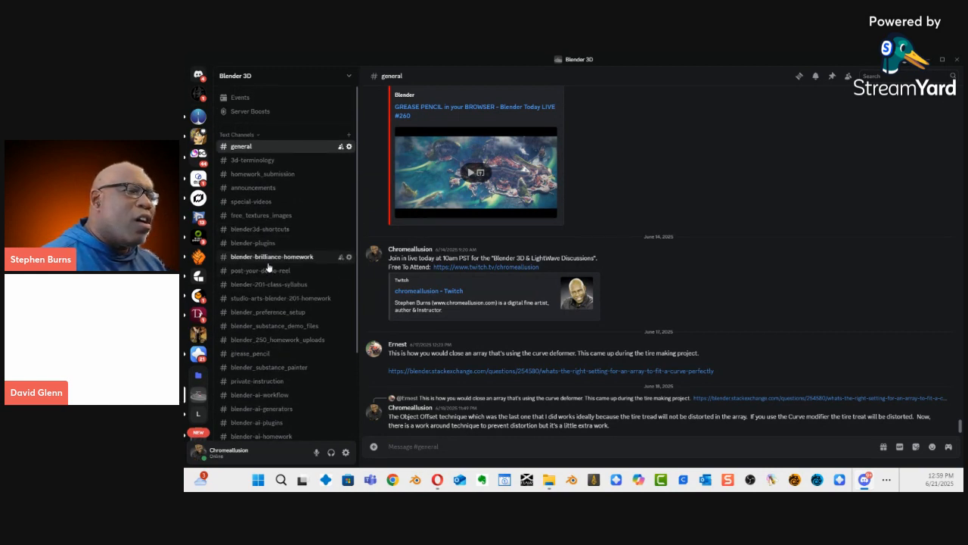
Look through the submissions in blender_250_homework_uploads and open the post-your-demo-reel channel.
click(294, 342)
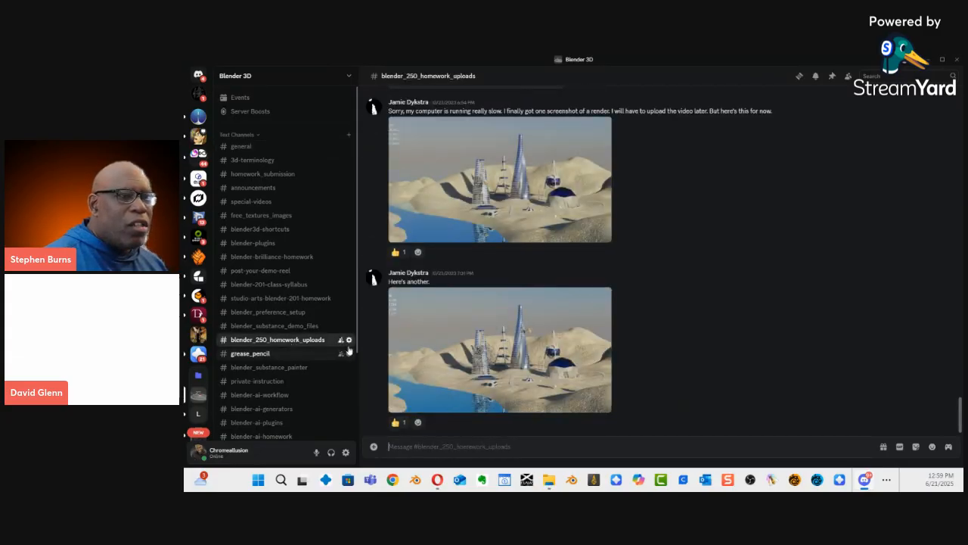
scroll(439, 338, up, 10)
scroll(440, 338, up, 10)
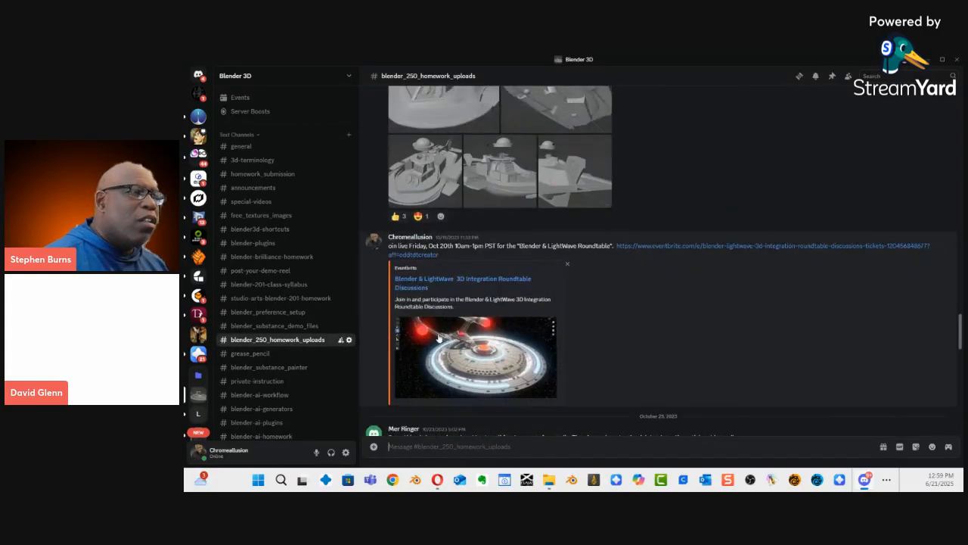
click(261, 270)
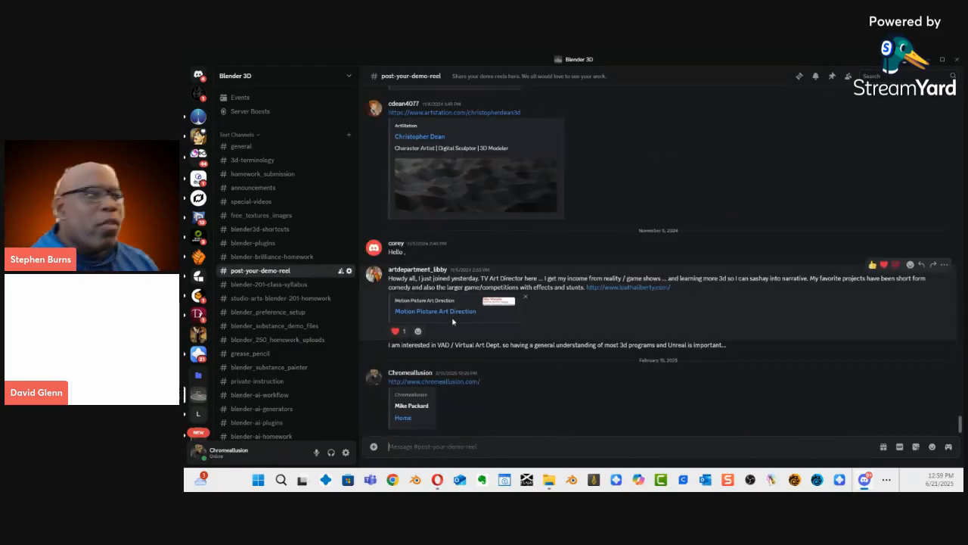
Copy the invite link for the Blender 3D server and close the invitation dialog.
right_click(203, 397)
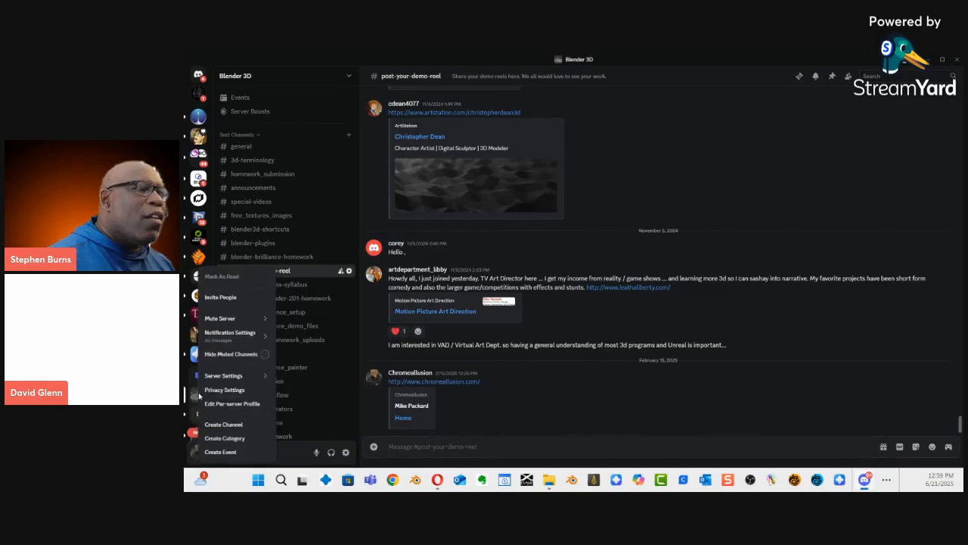
click(227, 298)
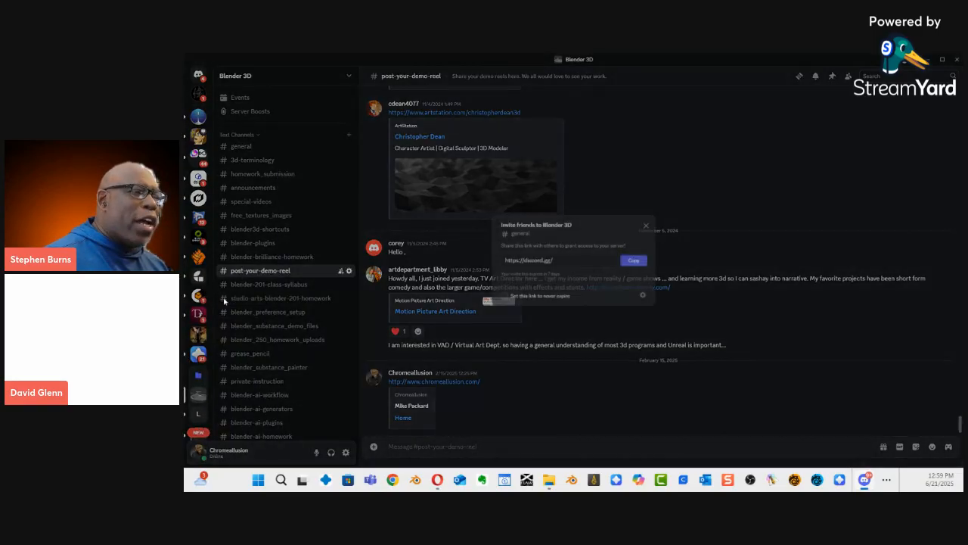
click(635, 326)
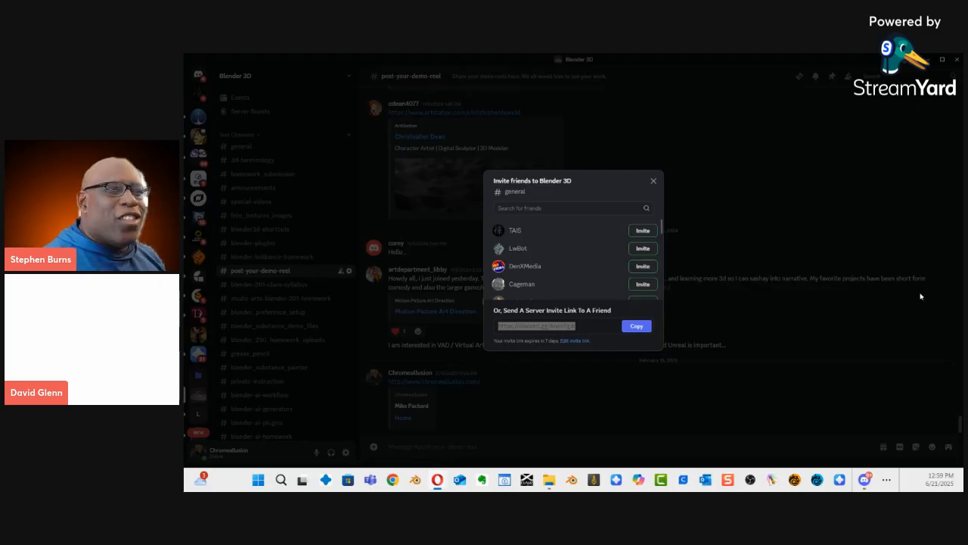
click(653, 182)
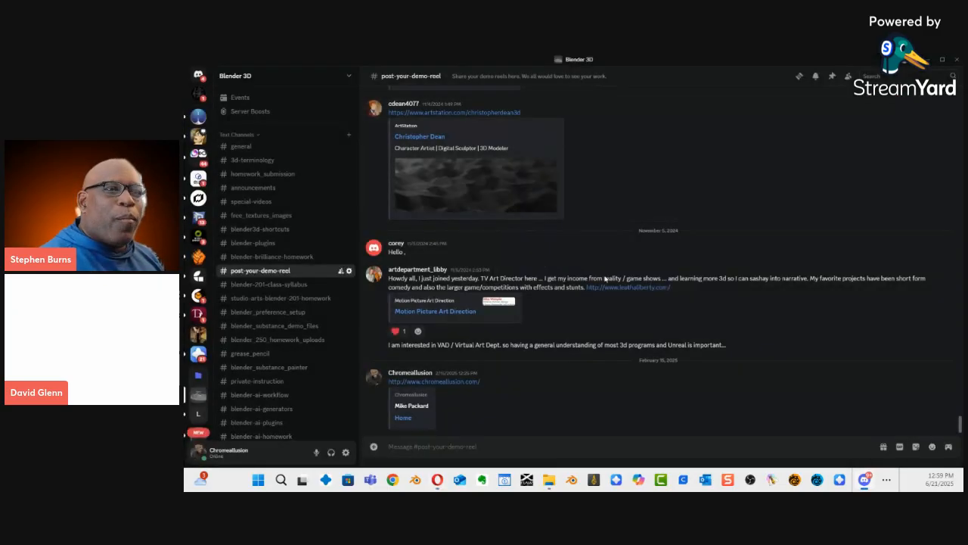